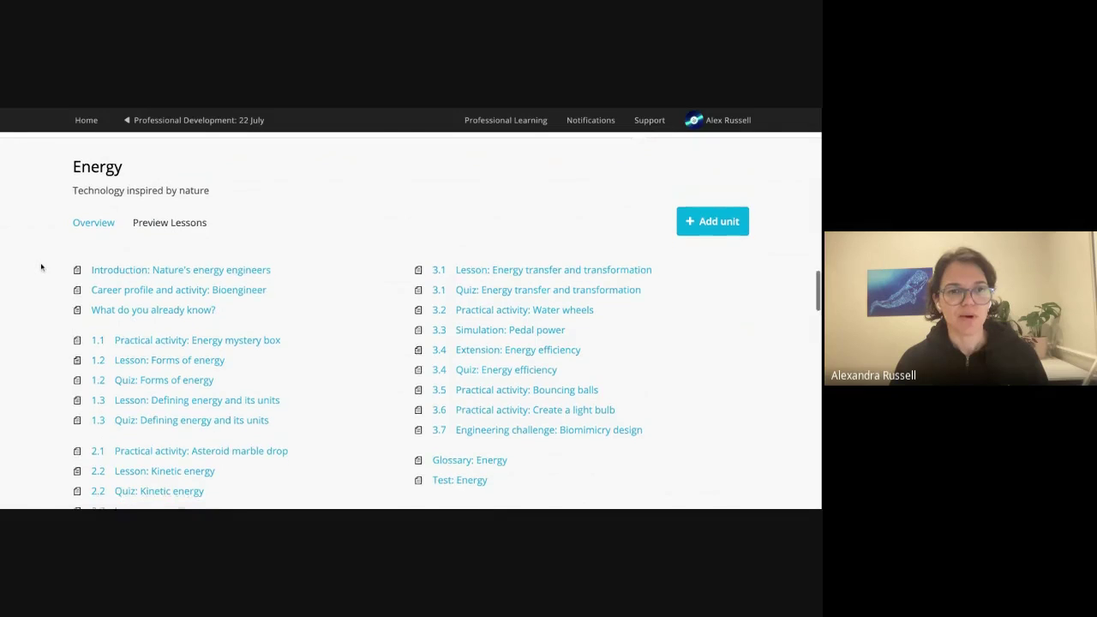
# Scroll the Energy overview and preview the '2.1 Practical activity: Asteroid marble drop' lesson.
pyautogui.scroll(-1, 42, 268)
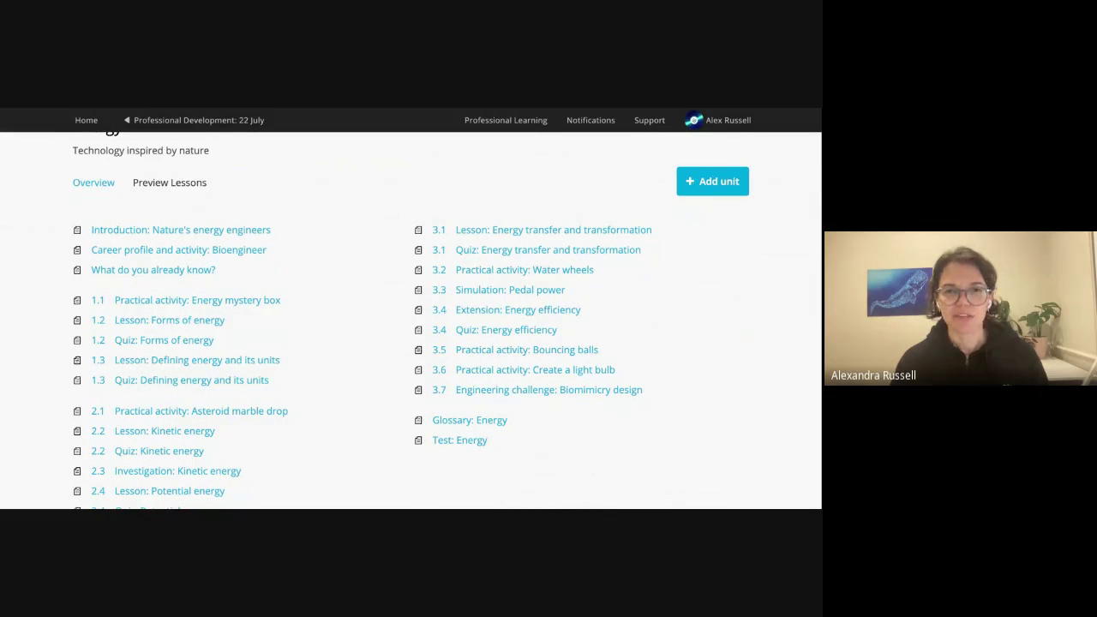
pyautogui.scroll(-1, 202, 232)
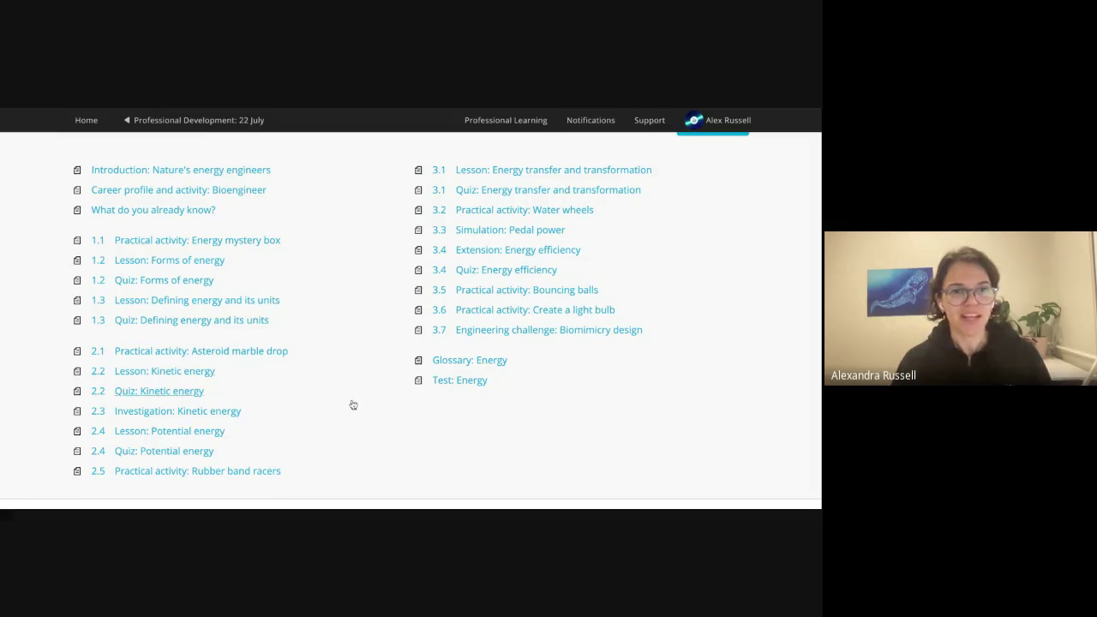
pyautogui.scroll(-1, 353, 403)
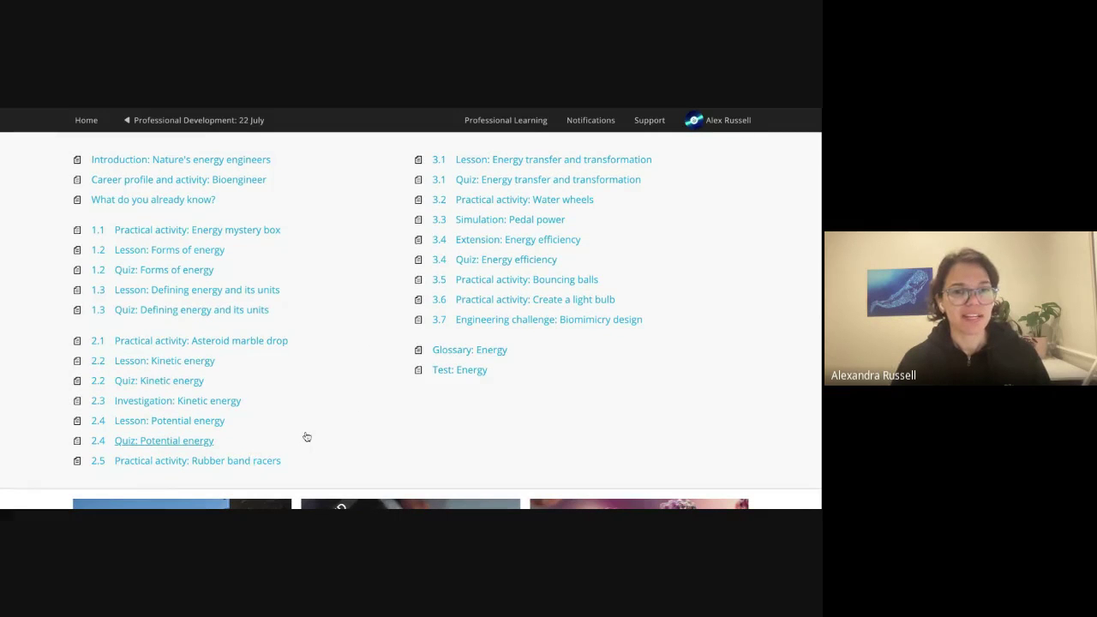
pyautogui.click(167, 346)
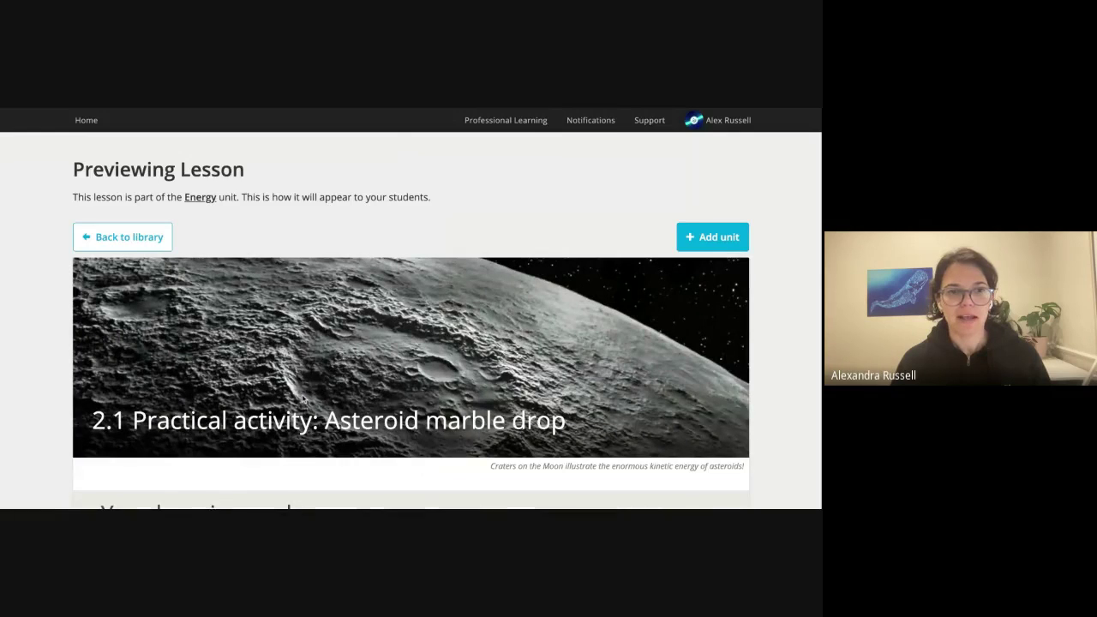
# Read the Asteroid marble drop preview through its polls and Scientific models, then return to the Energy overview.
pyautogui.scroll(-3, 302, 399)
pyautogui.scroll(-3, 410, 321)
pyautogui.scroll(-2, 410, 321)
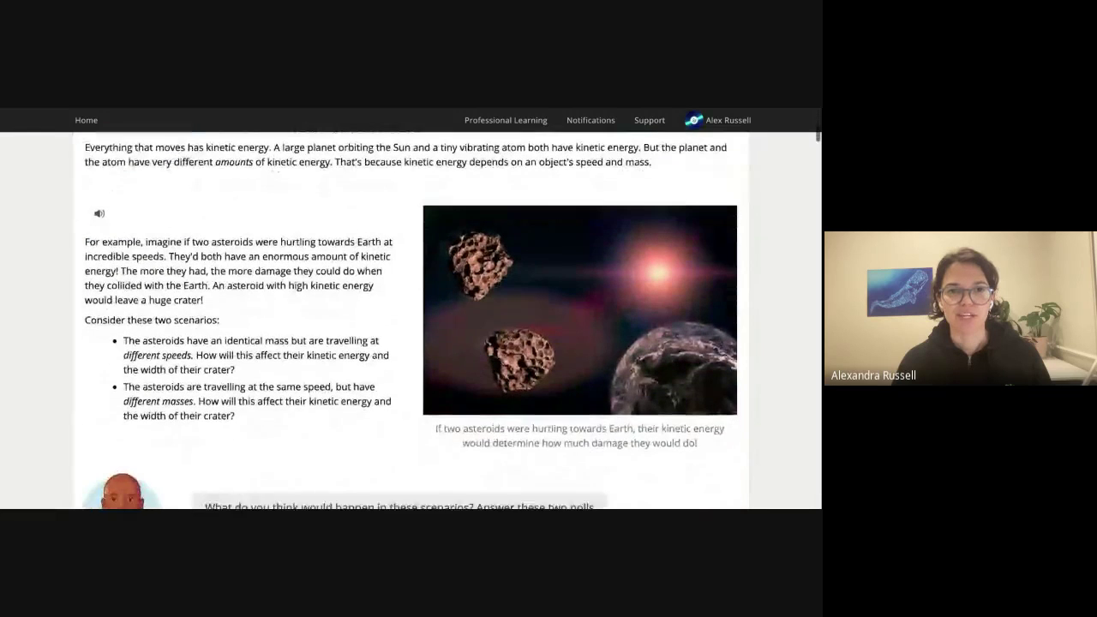
pyautogui.scroll(-4, 411, 320)
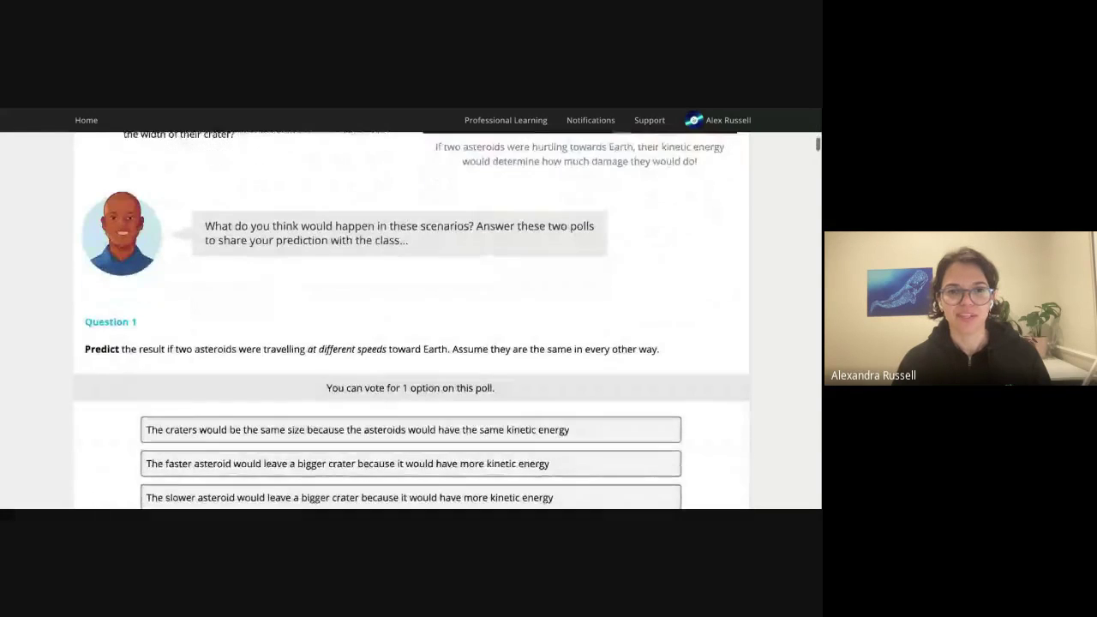
pyautogui.scroll(-5, 411, 321)
pyautogui.scroll(-4, 410, 320)
pyautogui.scroll(-5, 411, 321)
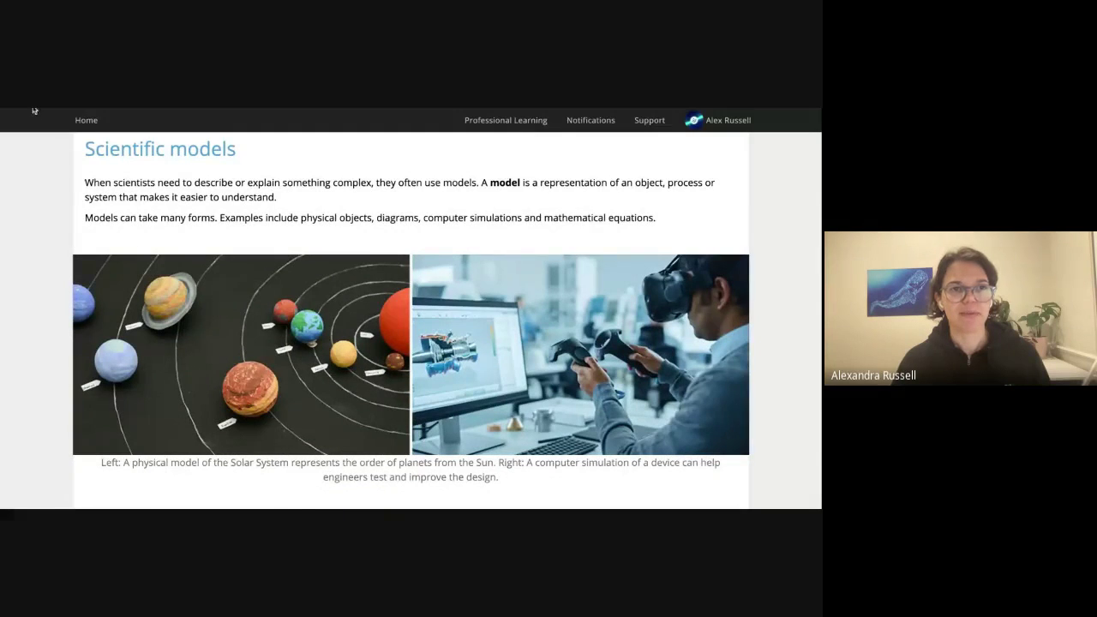
pyautogui.hotkey('alt', 'Left')
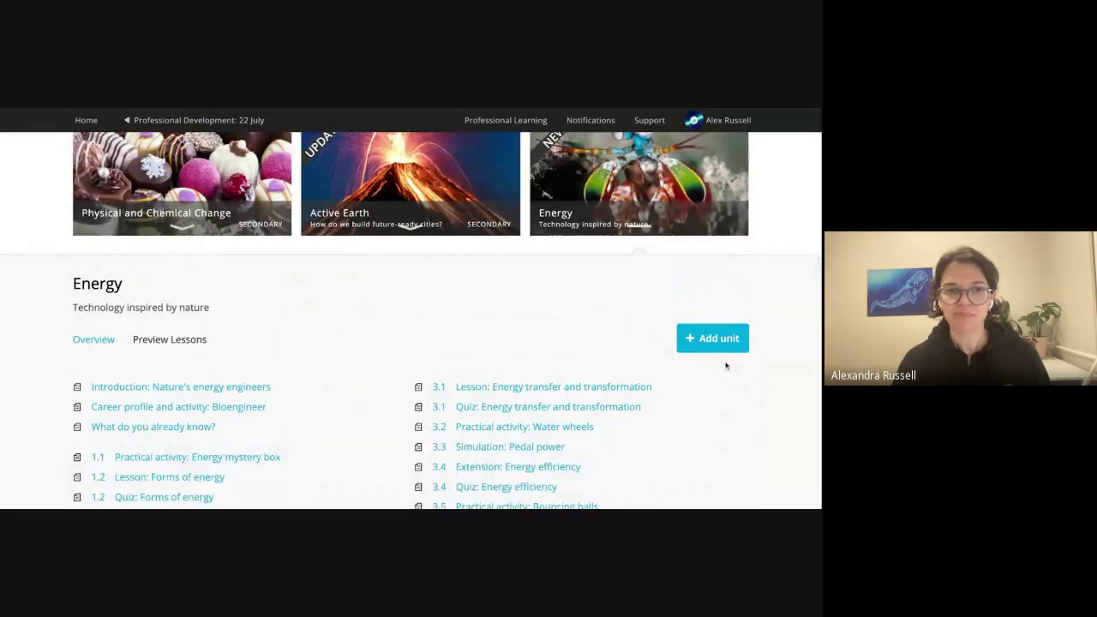
# Copy the Energy unit into the Professional Development: 22 July subject.
pyautogui.scroll(-1, 726, 366)
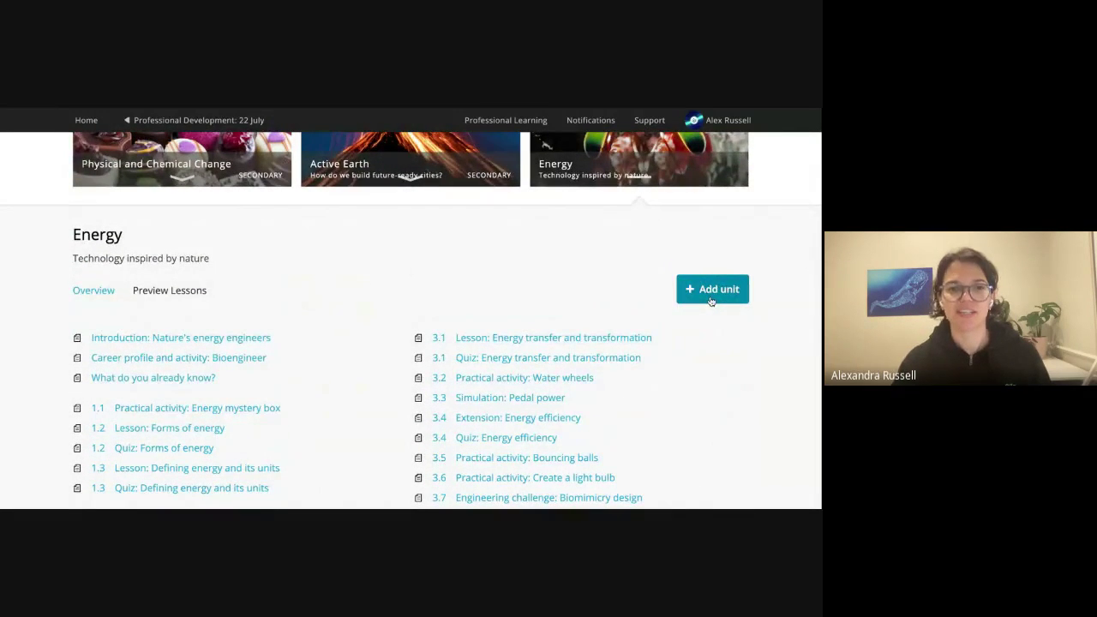
pyautogui.click(711, 292)
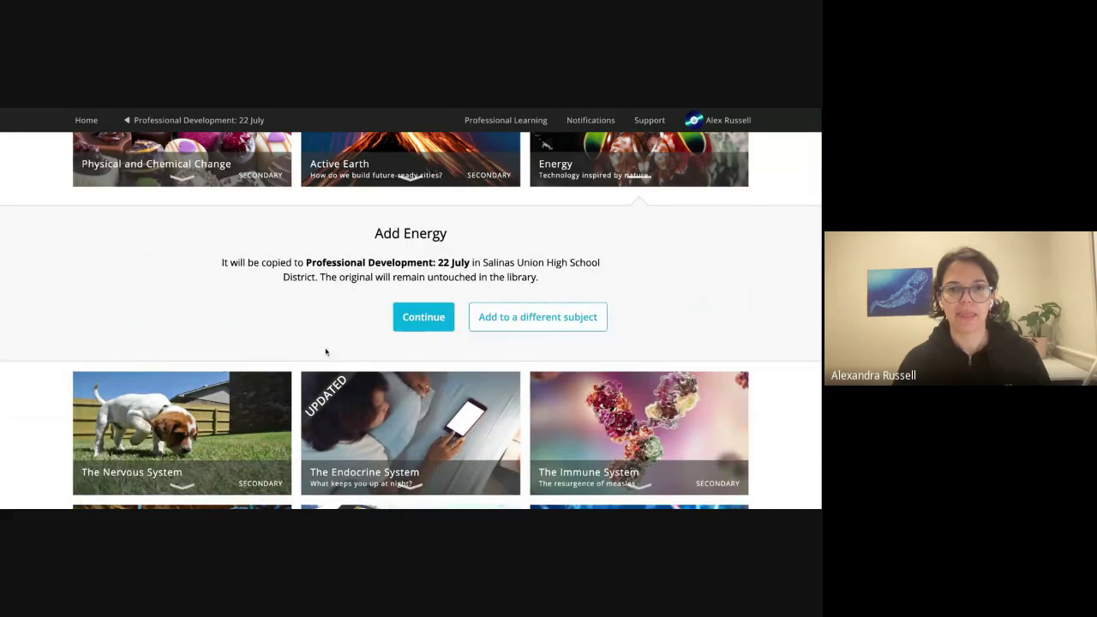
pyautogui.click(427, 316)
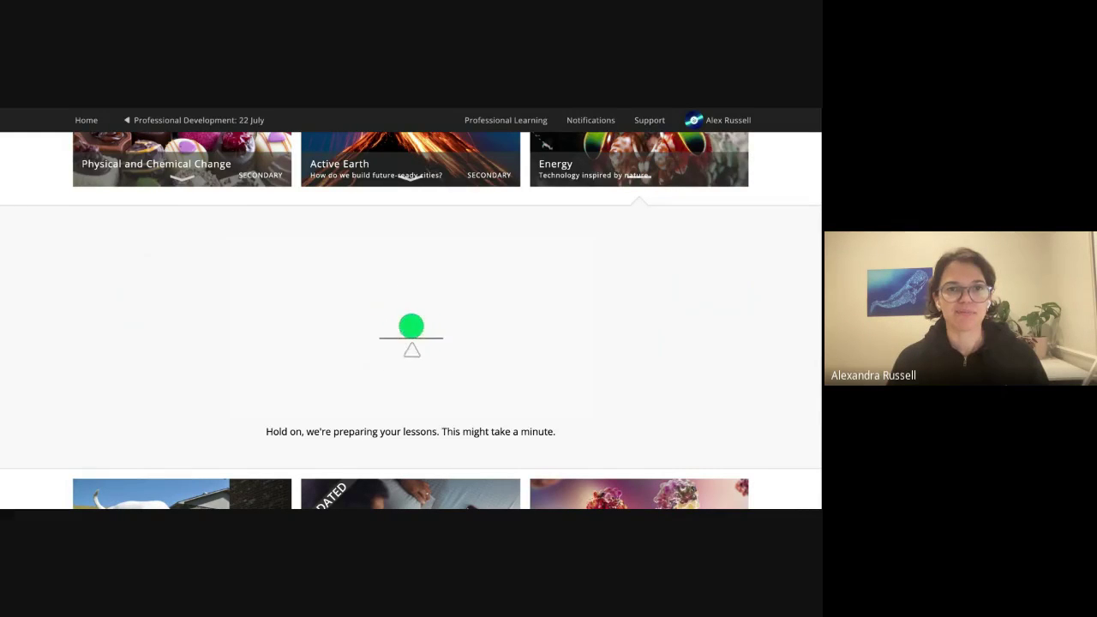
# Go to the Professional Development: 22 July subject page once the lessons are prepared.
pyautogui.scroll(3, 733, 309)
pyautogui.scroll(10, 734, 309)
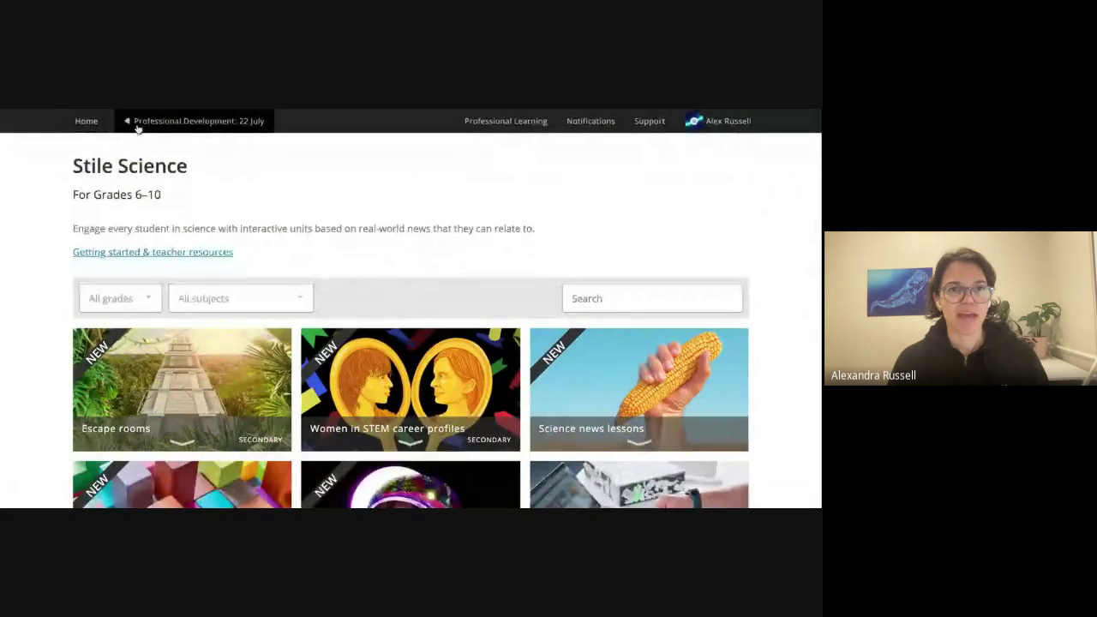
pyautogui.click(137, 121)
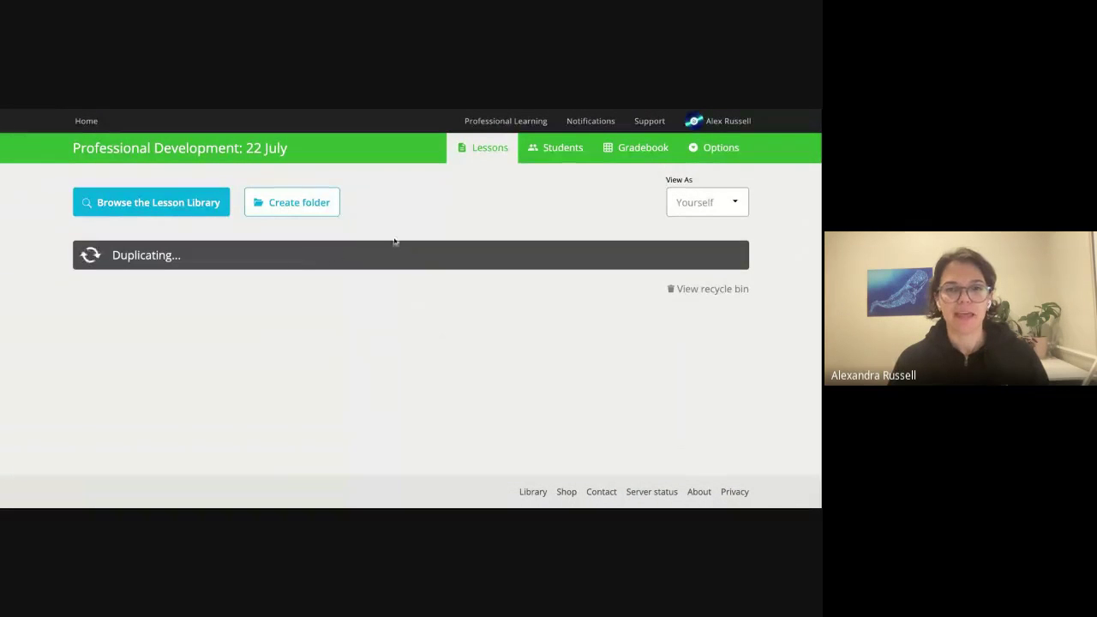
# Show the Professional Development: 22 July students page with its enrollment address and class code.
pyautogui.click(547, 151)
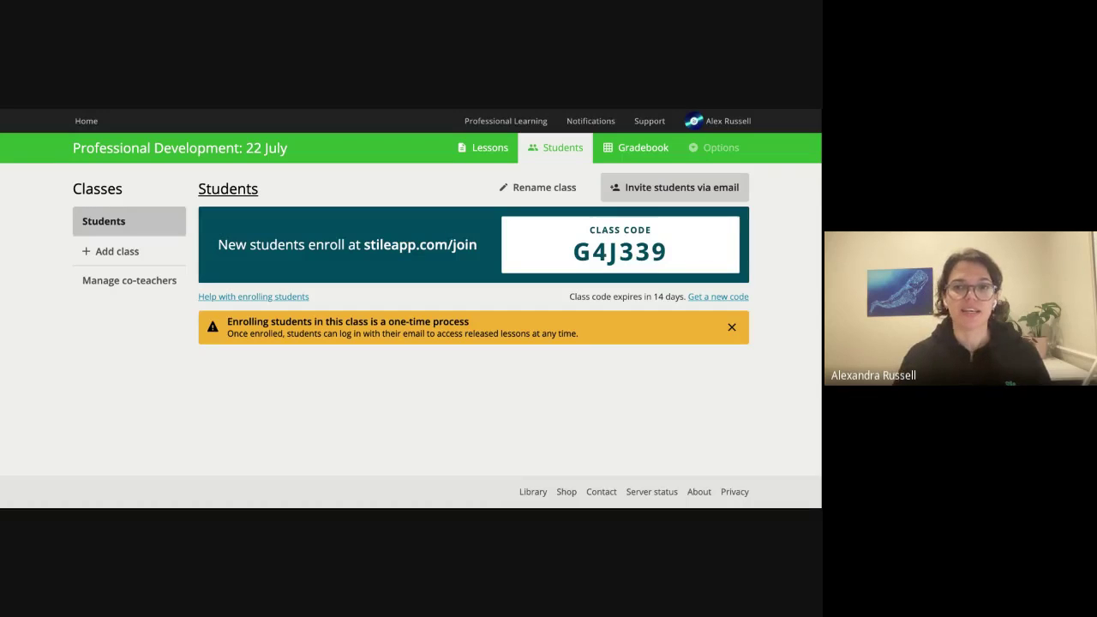
pyautogui.click(674, 187)
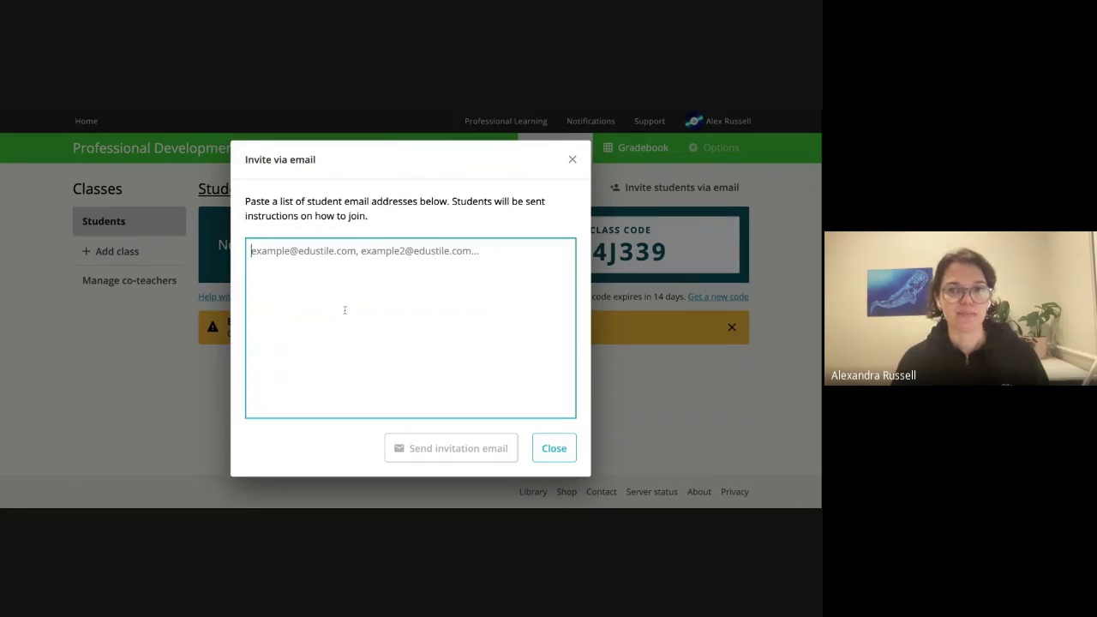
pyautogui.click(571, 162)
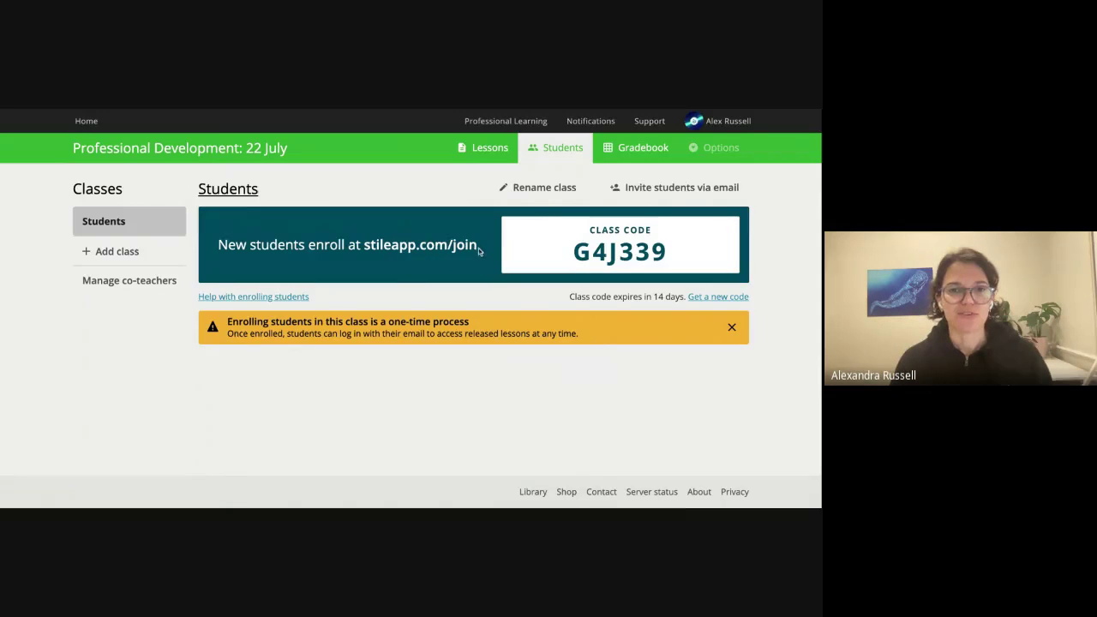
pyautogui.moveTo(485, 250); pyautogui.dragTo(364, 247)
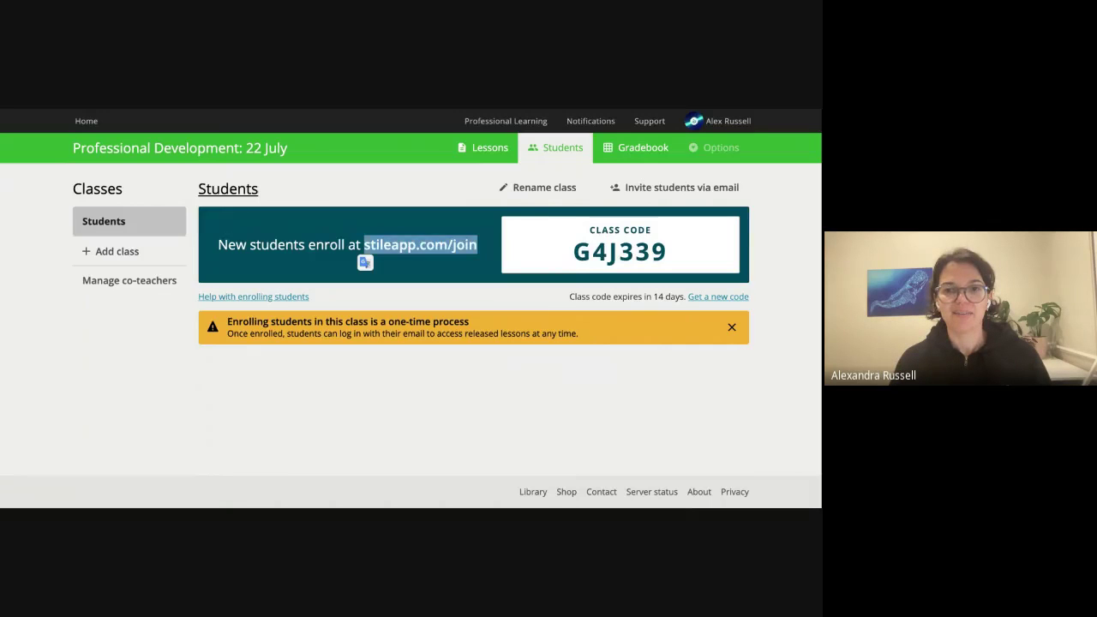
pyautogui.click(803, 287)
pyautogui.moveTo(687, 252); pyautogui.dragTo(571, 254)
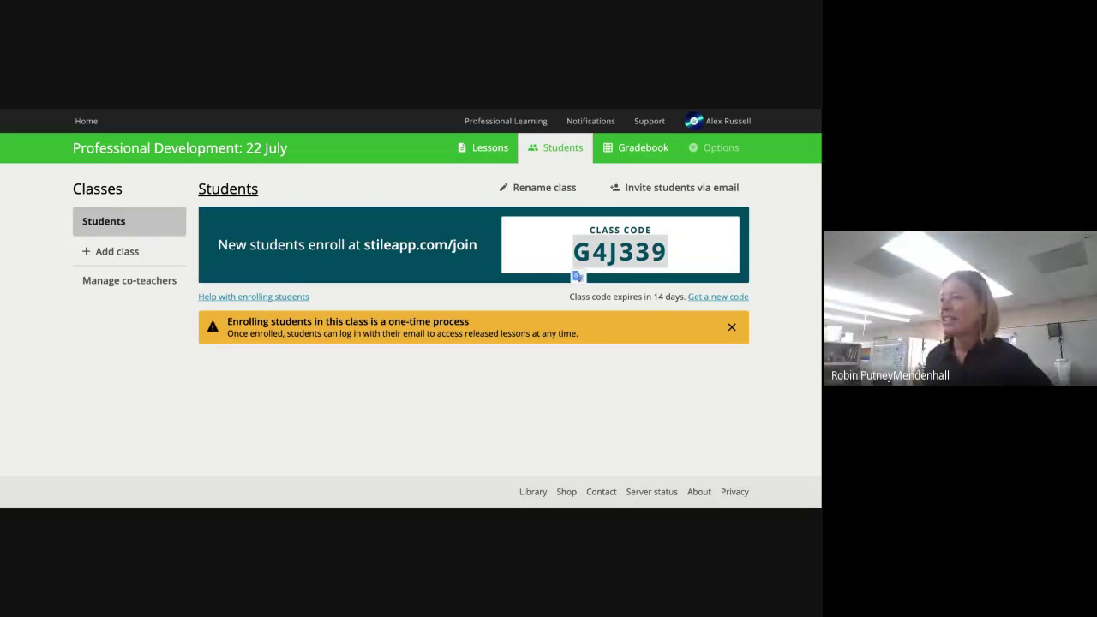
pyautogui.click(792, 423)
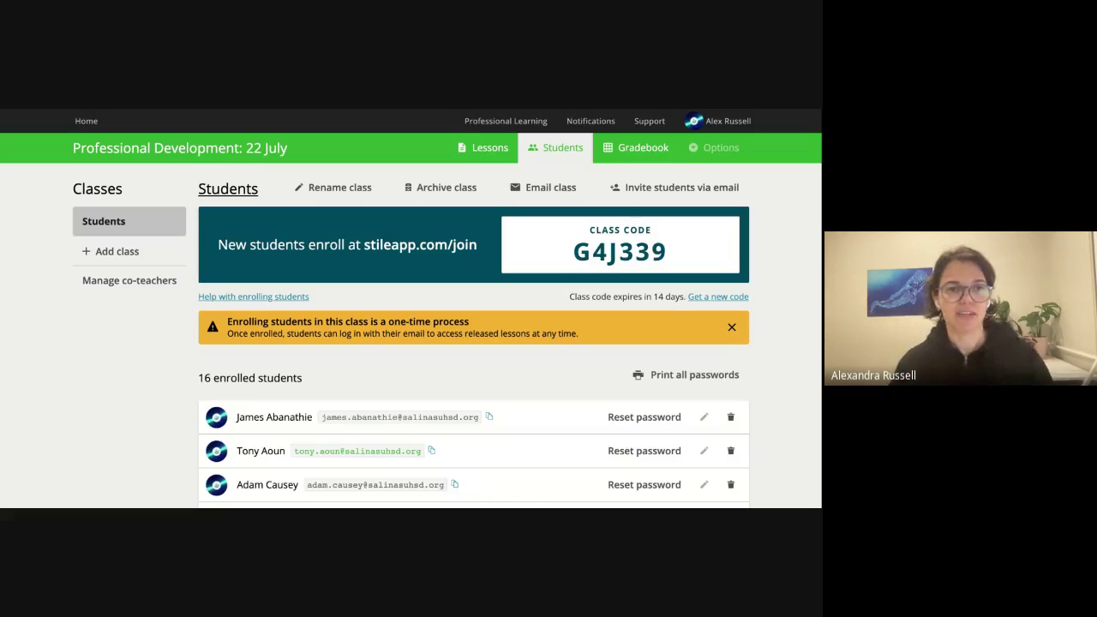
pyautogui.click(117, 286)
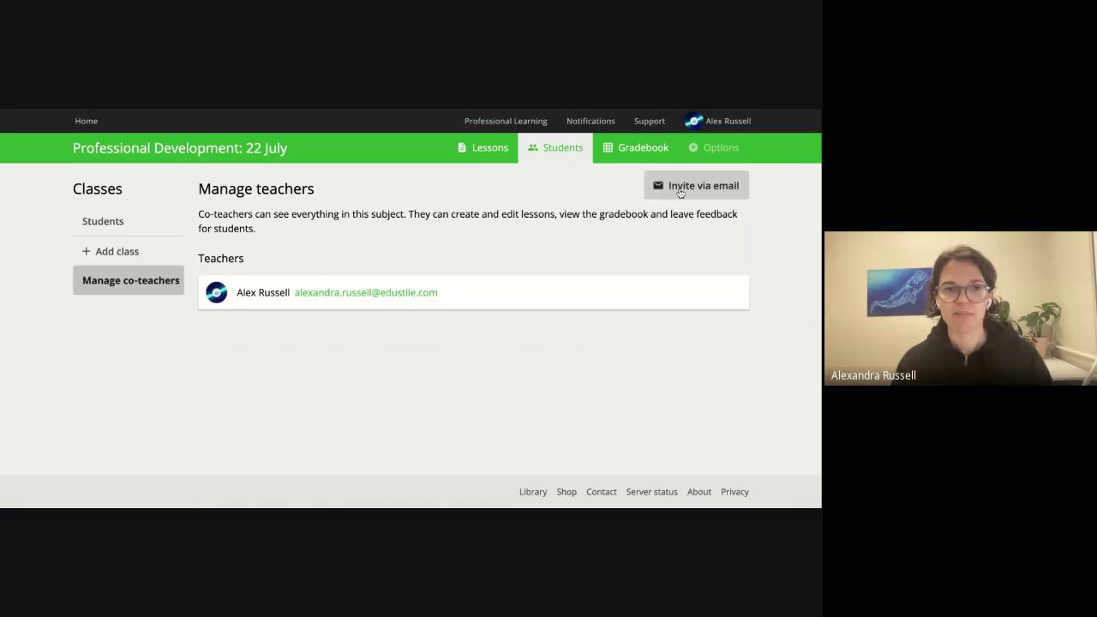
pyautogui.click(139, 222)
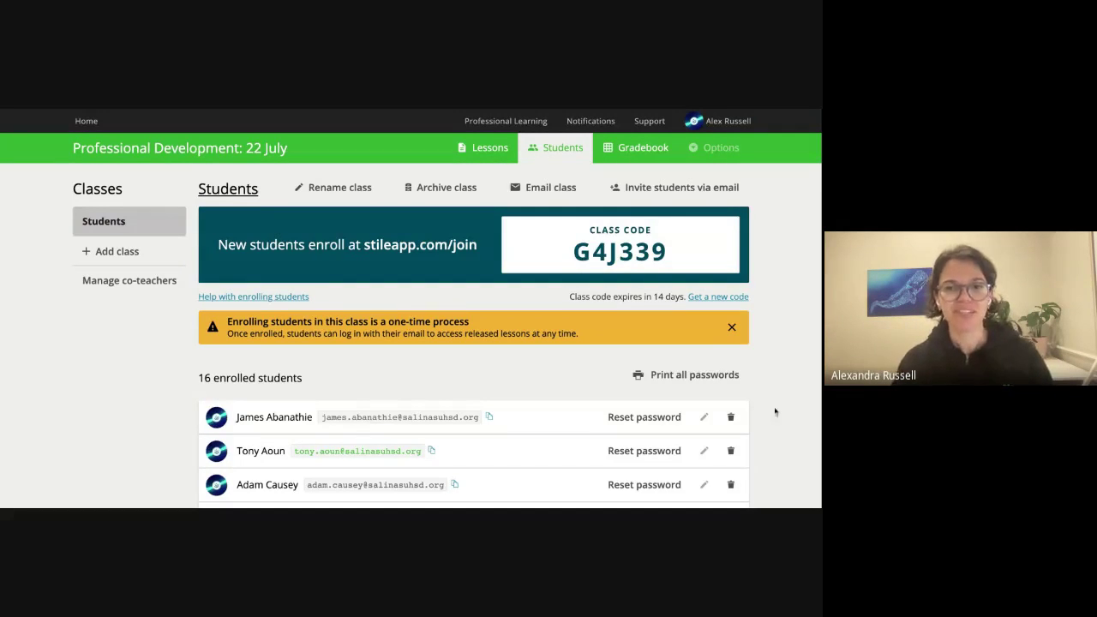
pyautogui.scroll(-3, 763, 434)
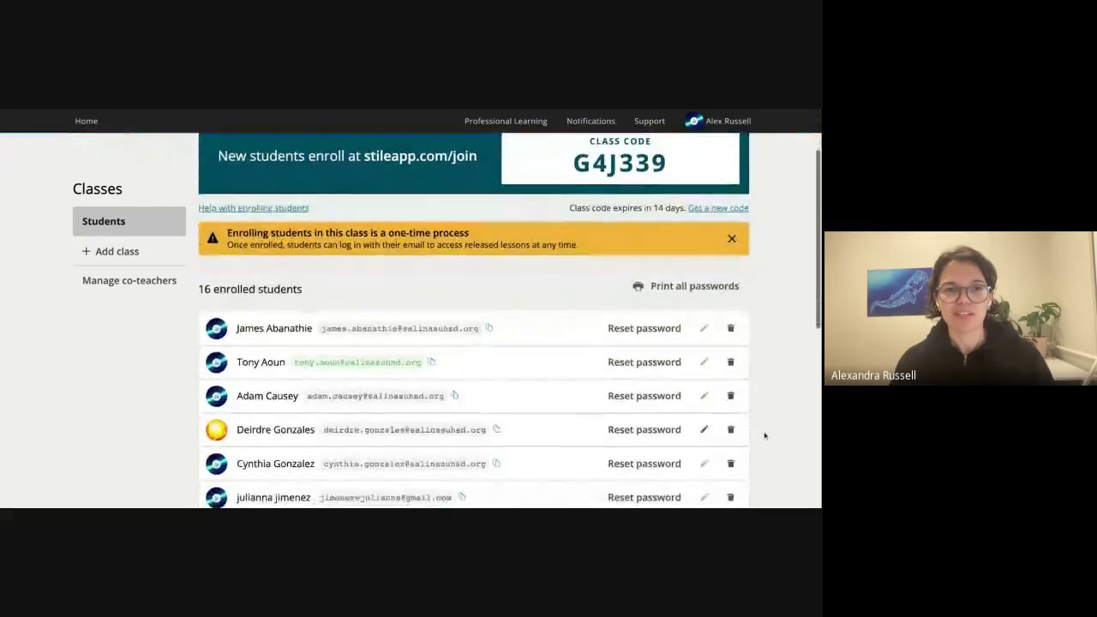
pyautogui.scroll(-1, 764, 436)
pyautogui.scroll(-1, 765, 437)
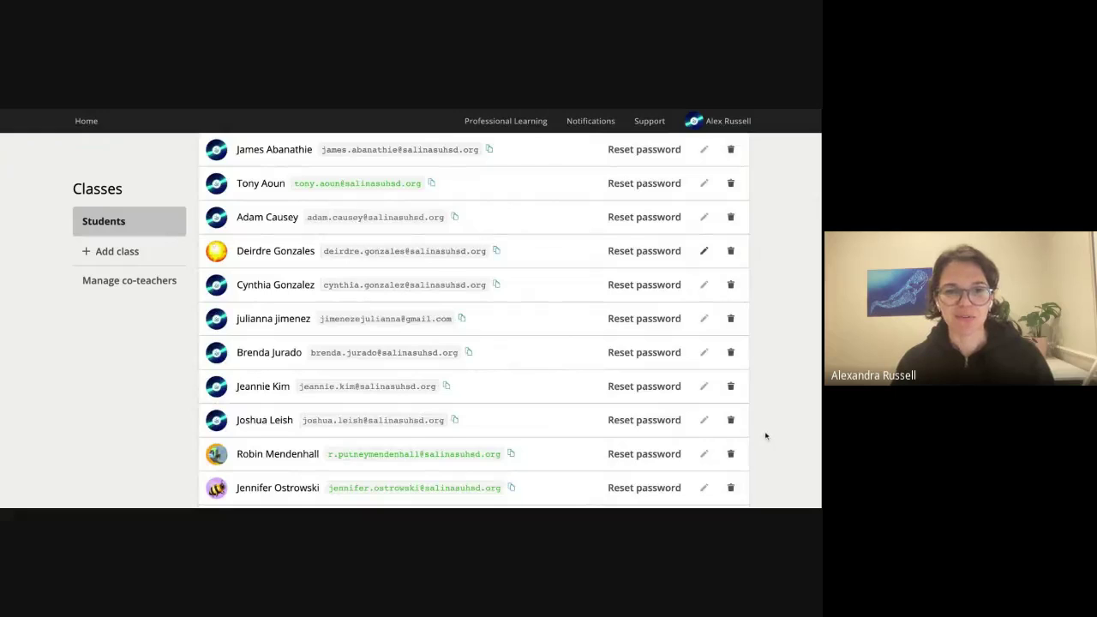
pyautogui.scroll(-2, 765, 436)
pyautogui.scroll(-3, 764, 437)
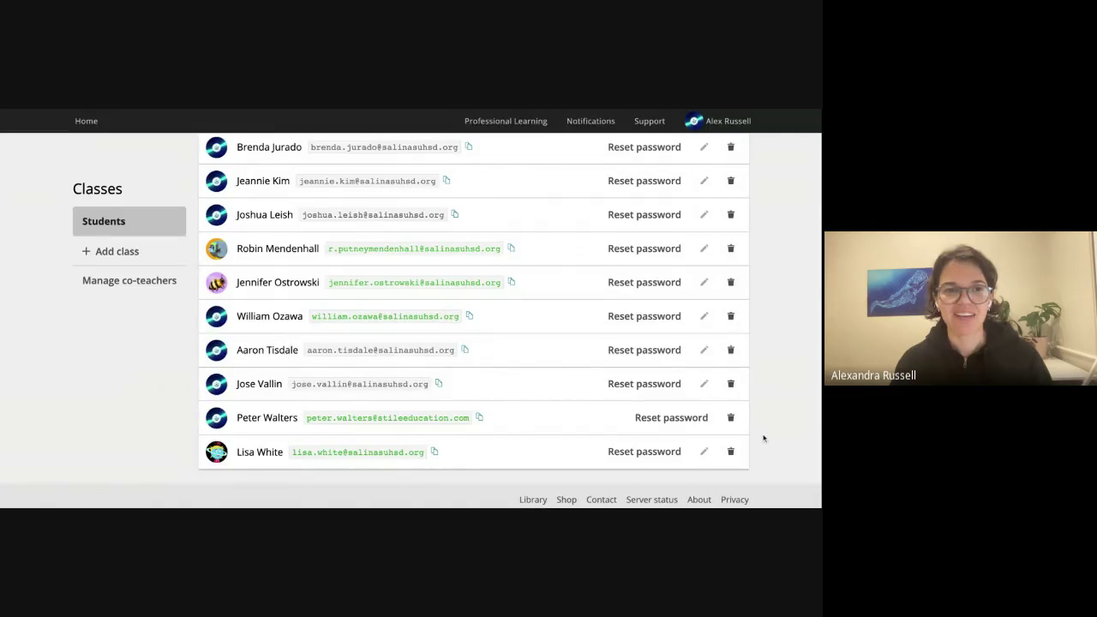
pyautogui.scroll(4, 764, 438)
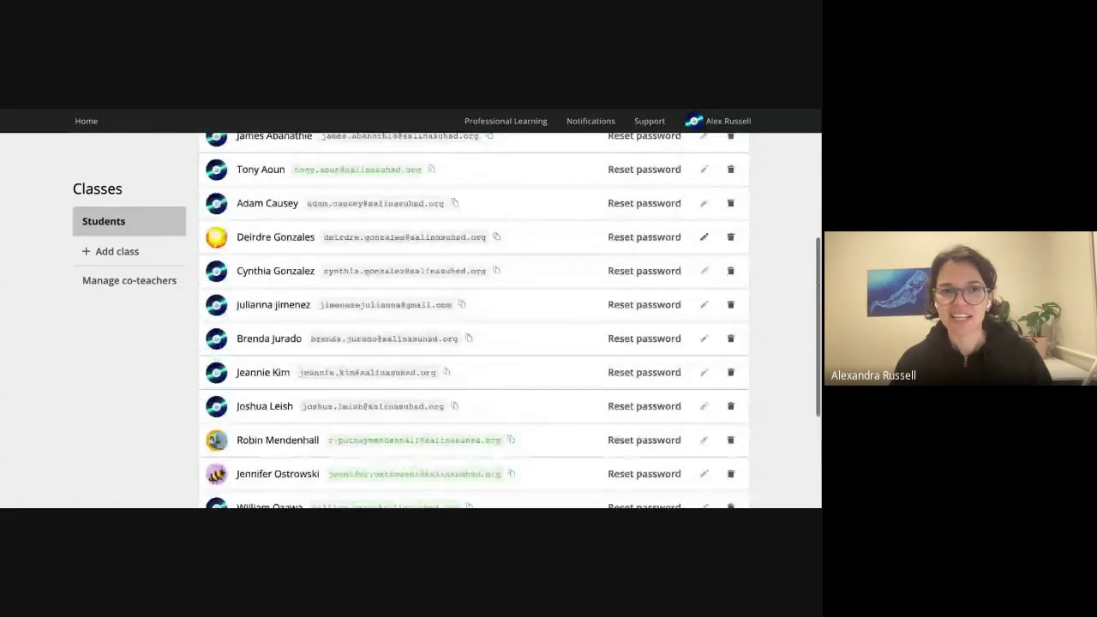
pyautogui.scroll(3, 764, 438)
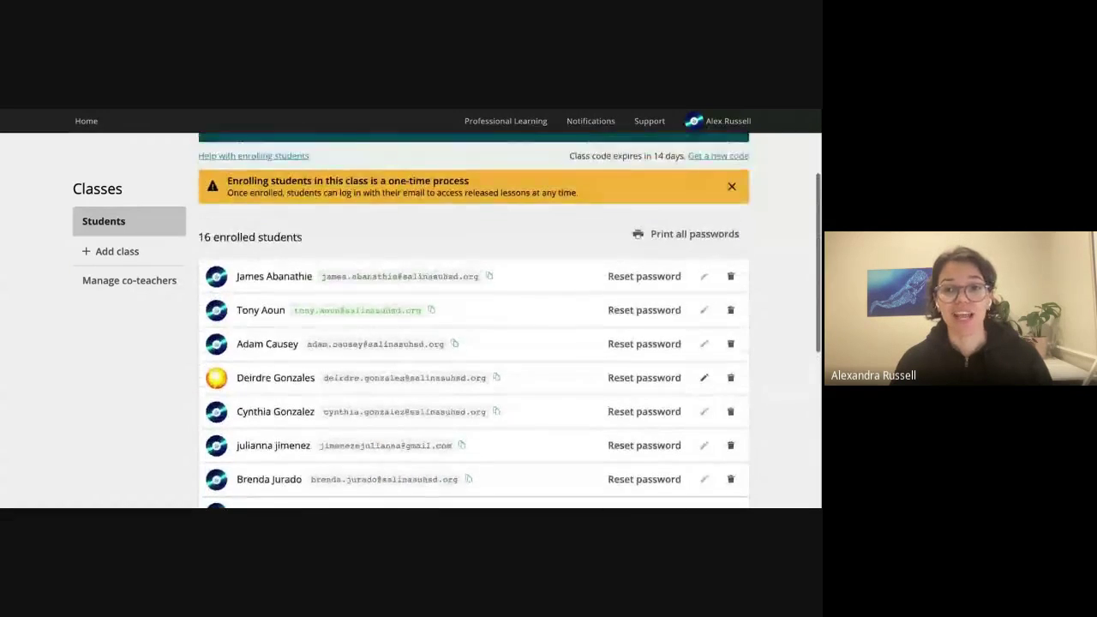
pyautogui.scroll(3, 763, 438)
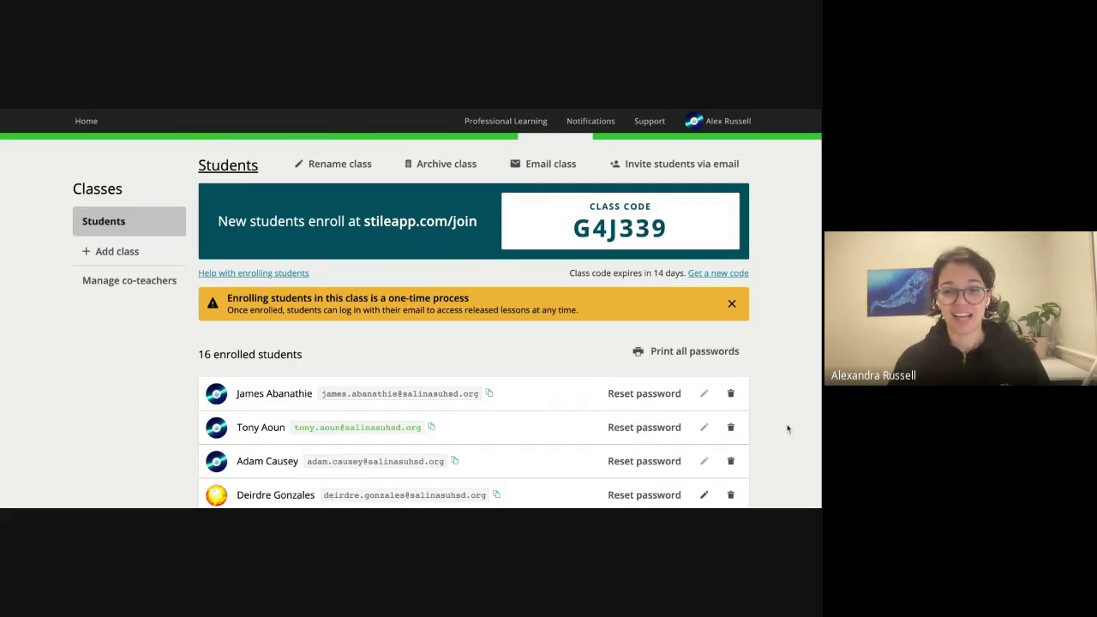
# Switch the Professional Development: 22 July class from Students to its Lessons list.
pyautogui.scroll(1, 790, 428)
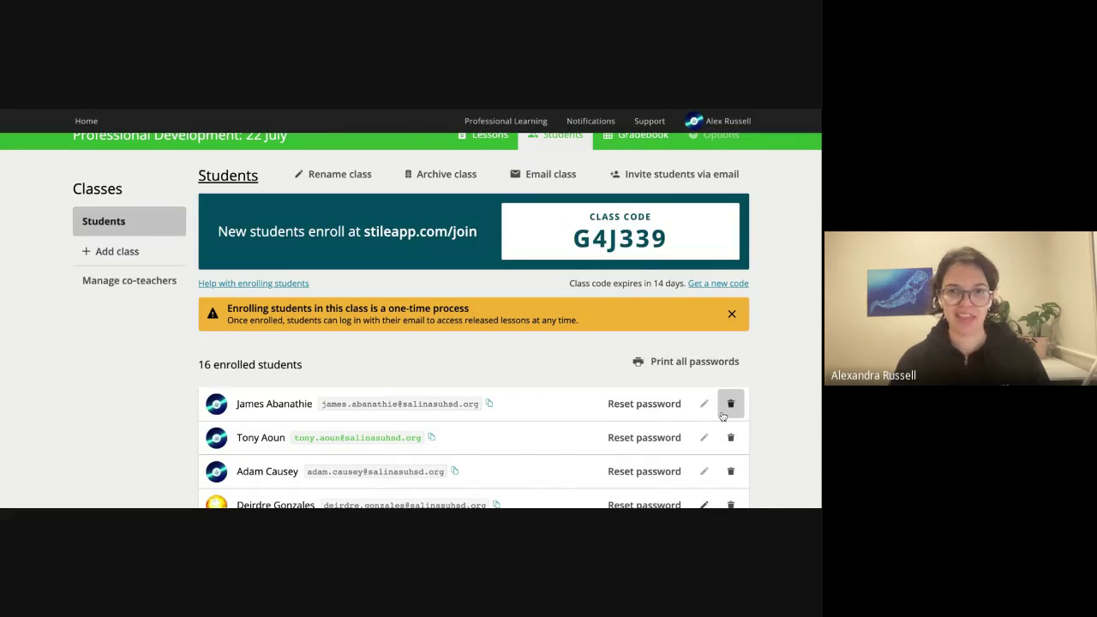
pyautogui.scroll(1, 796, 327)
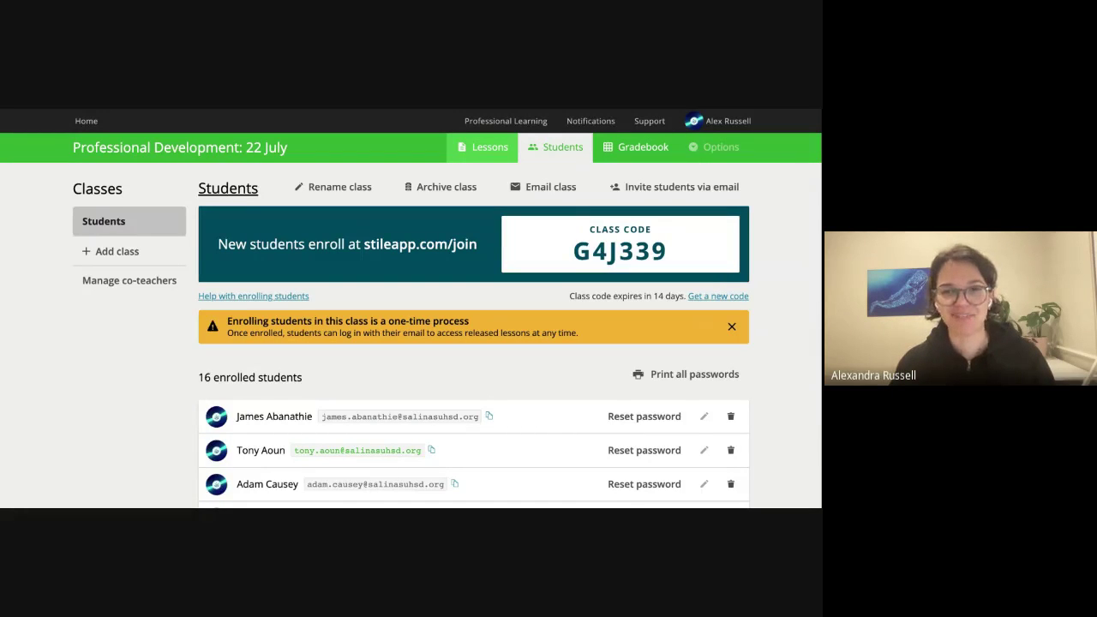
pyautogui.click(482, 146)
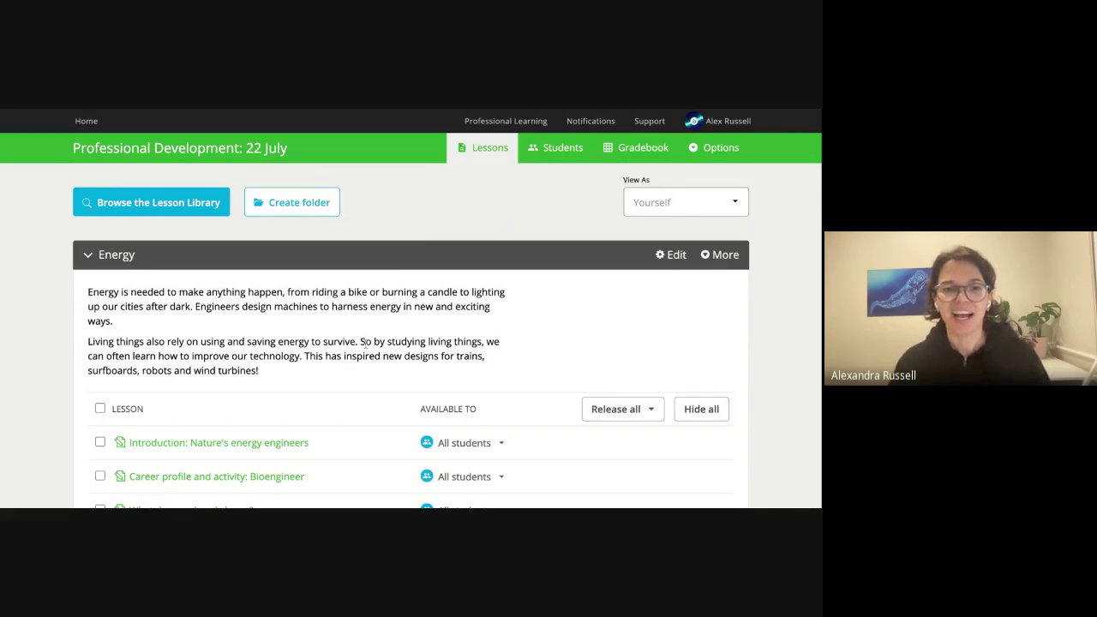
pyautogui.scroll(-1, 364, 341)
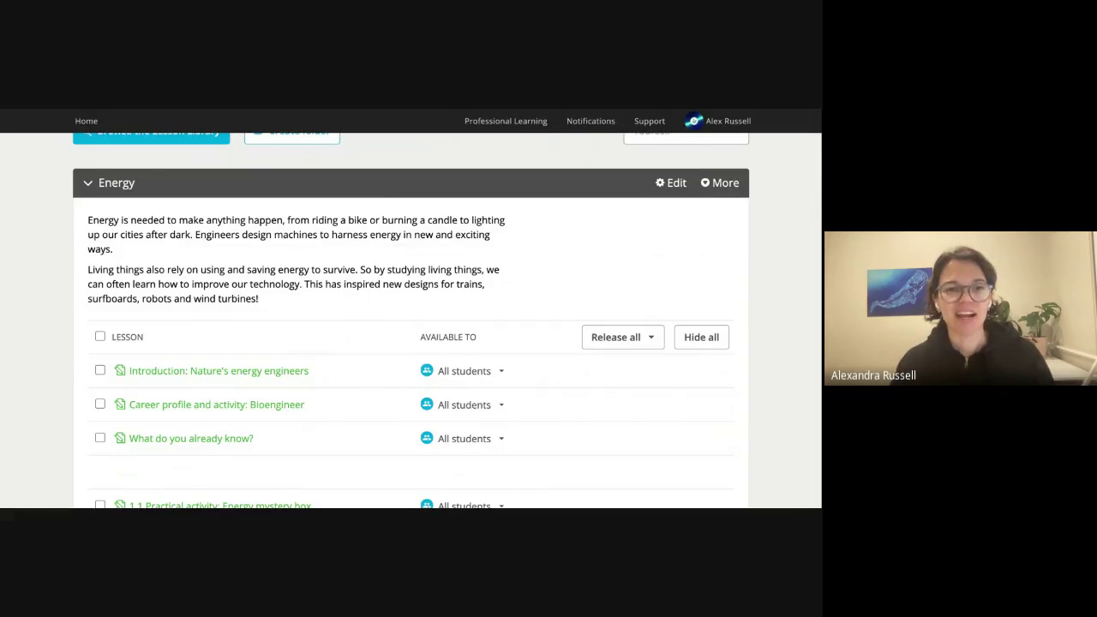
pyautogui.scroll(-1, 345, 340)
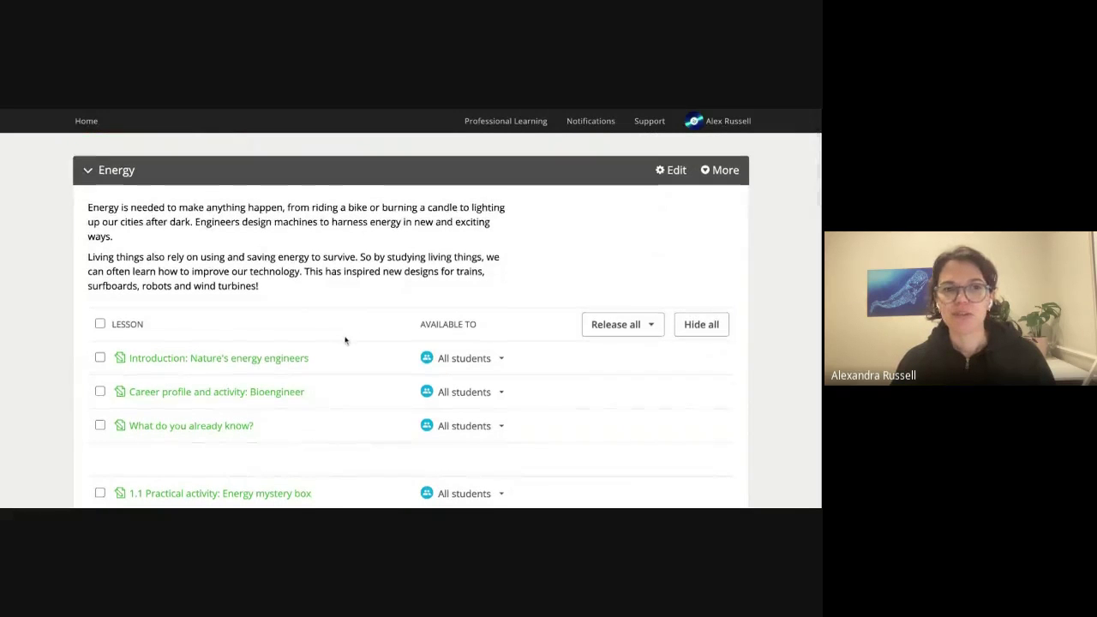
pyautogui.scroll(-3, 345, 340)
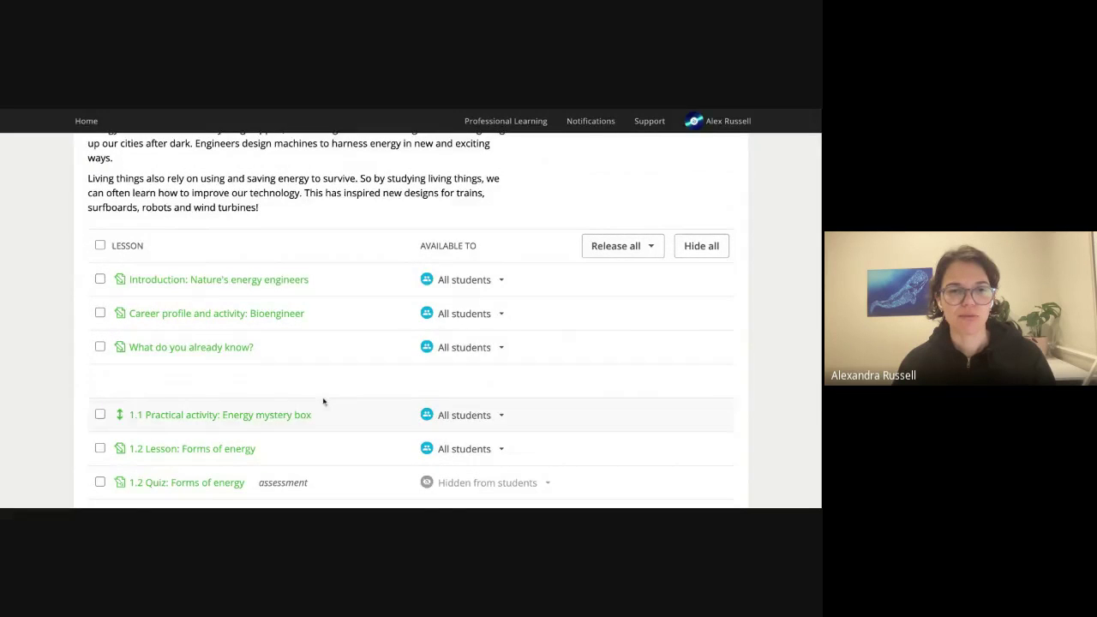
pyautogui.scroll(-8, 323, 400)
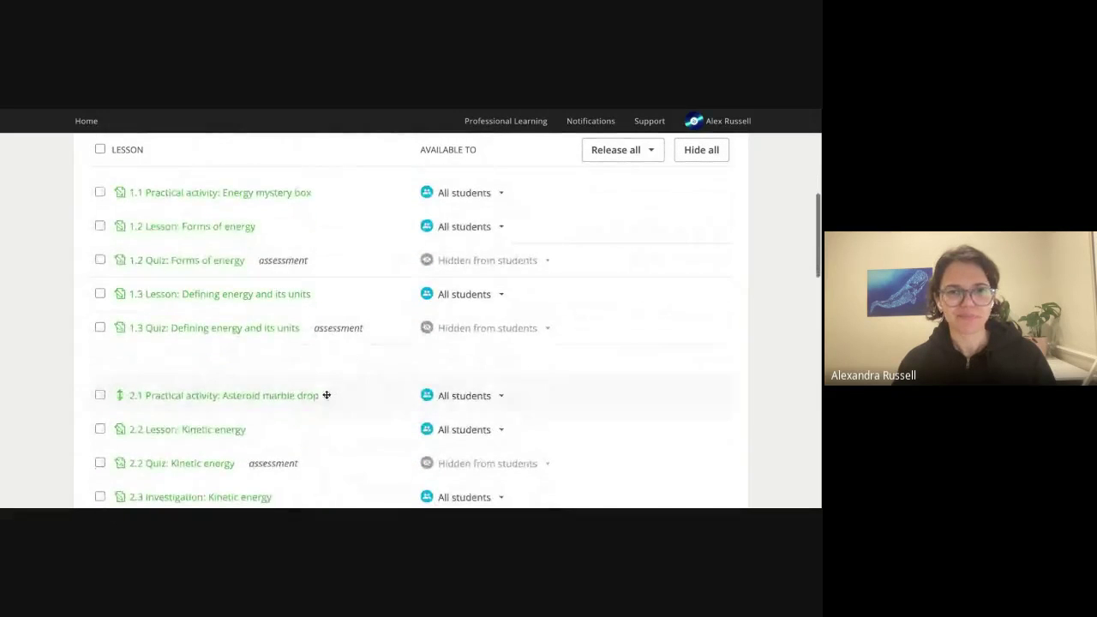
pyautogui.scroll(-3, 653, 386)
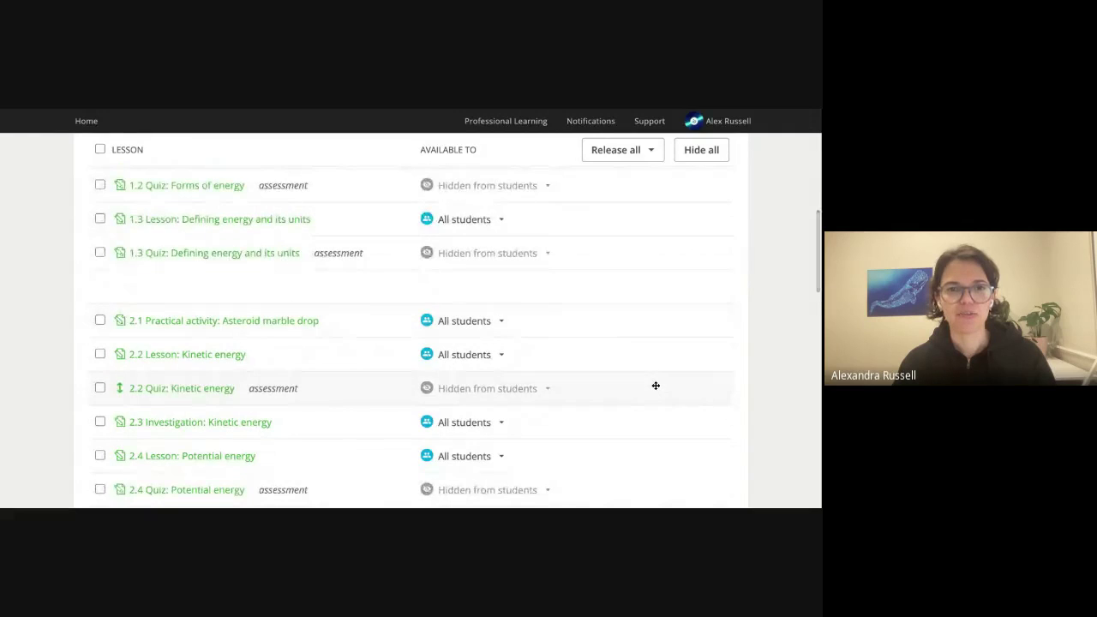
pyautogui.scroll(12, 656, 385)
pyautogui.scroll(1, 655, 386)
# Hide all Energy lessons from students and scroll down to the 1.2 lessons.
pyautogui.click(701, 314)
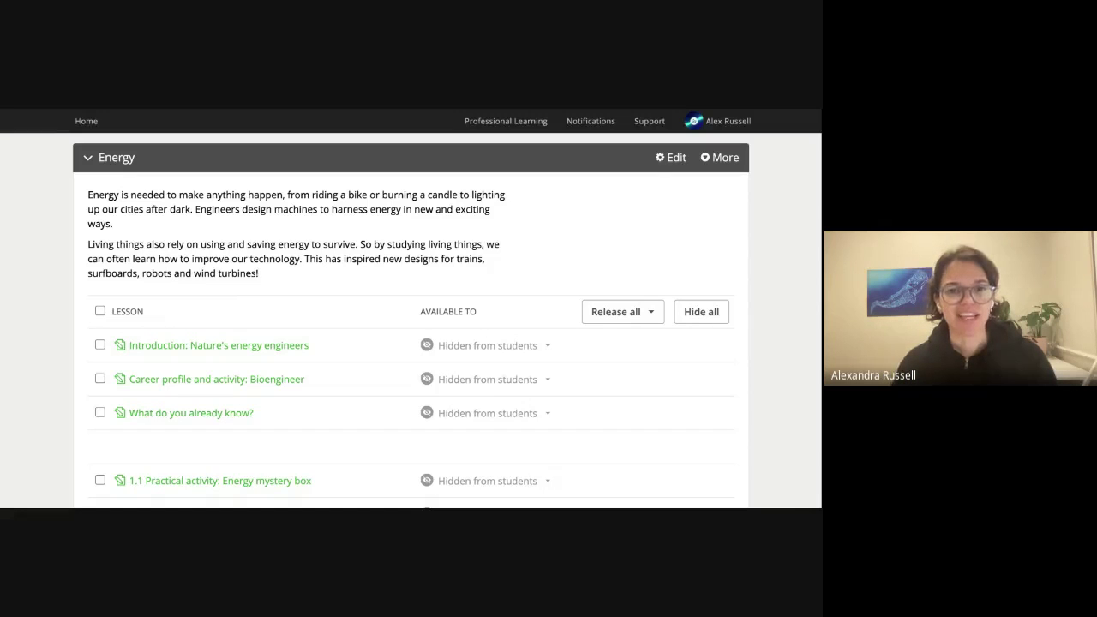
pyautogui.scroll(-1, 785, 360)
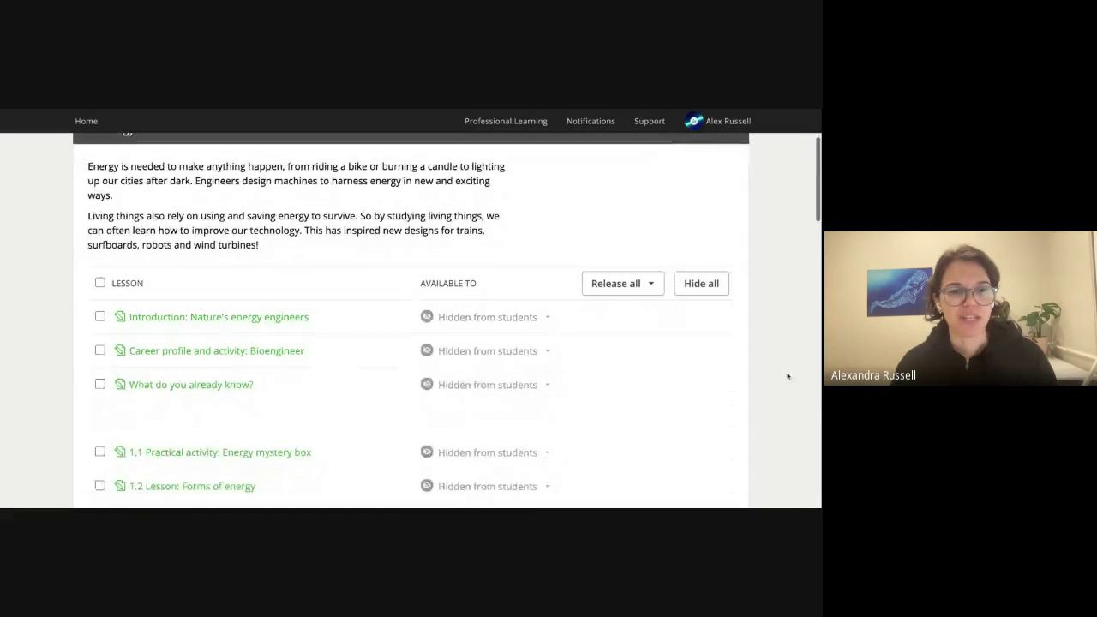
pyautogui.scroll(-5, 768, 389)
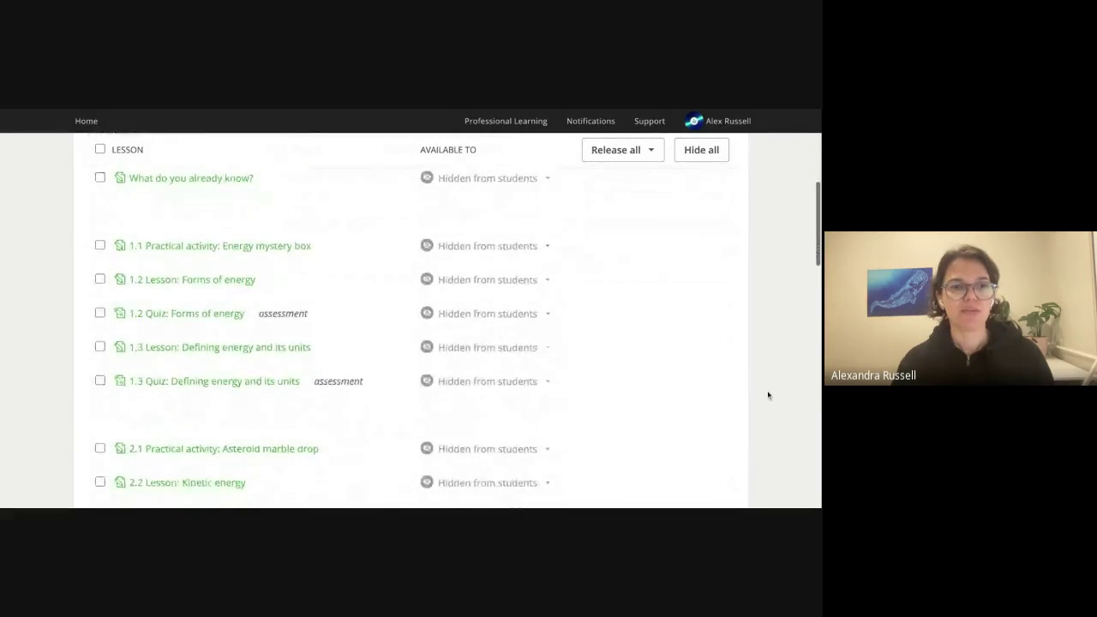
# Select lesson 1.2 Forms of energy and try releasing it to one chosen student.
pyautogui.click(100, 280)
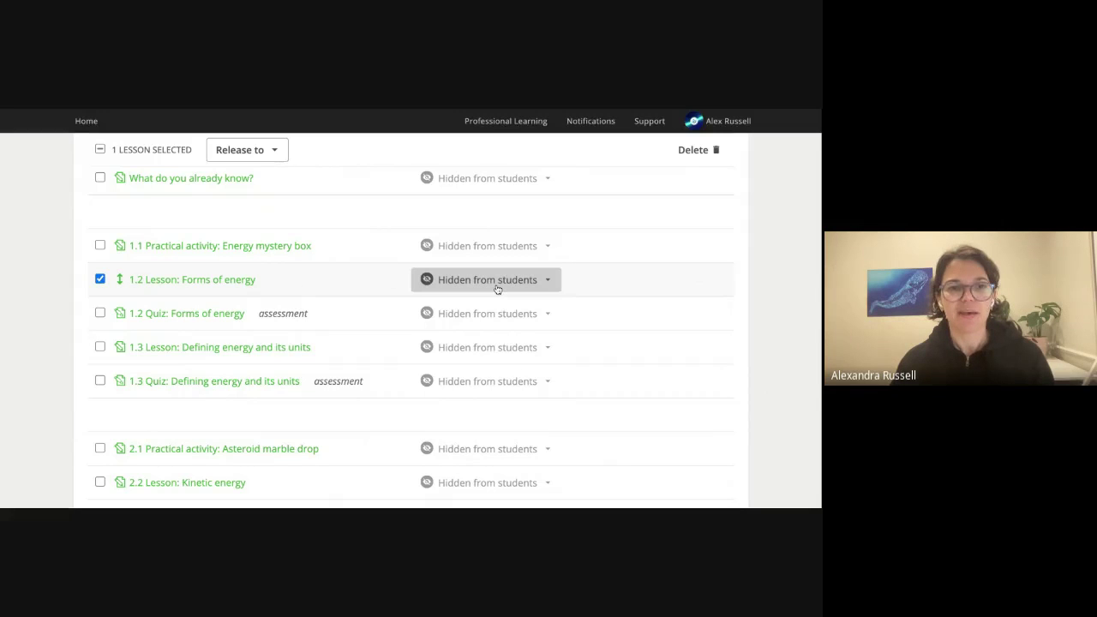
pyautogui.click(548, 281)
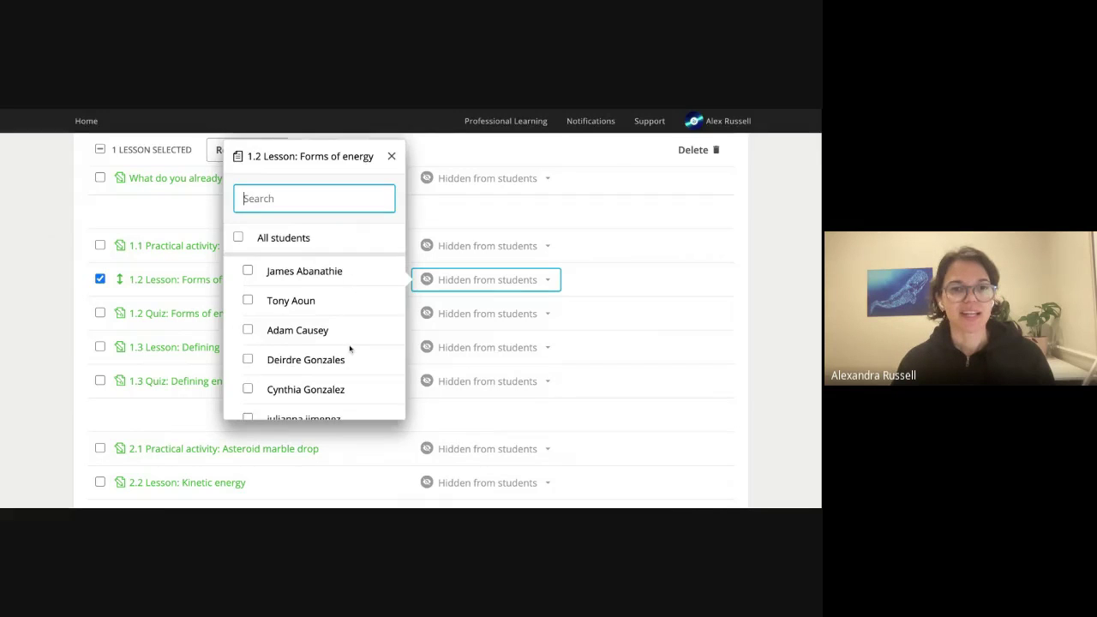
pyautogui.scroll(-2, 352, 349)
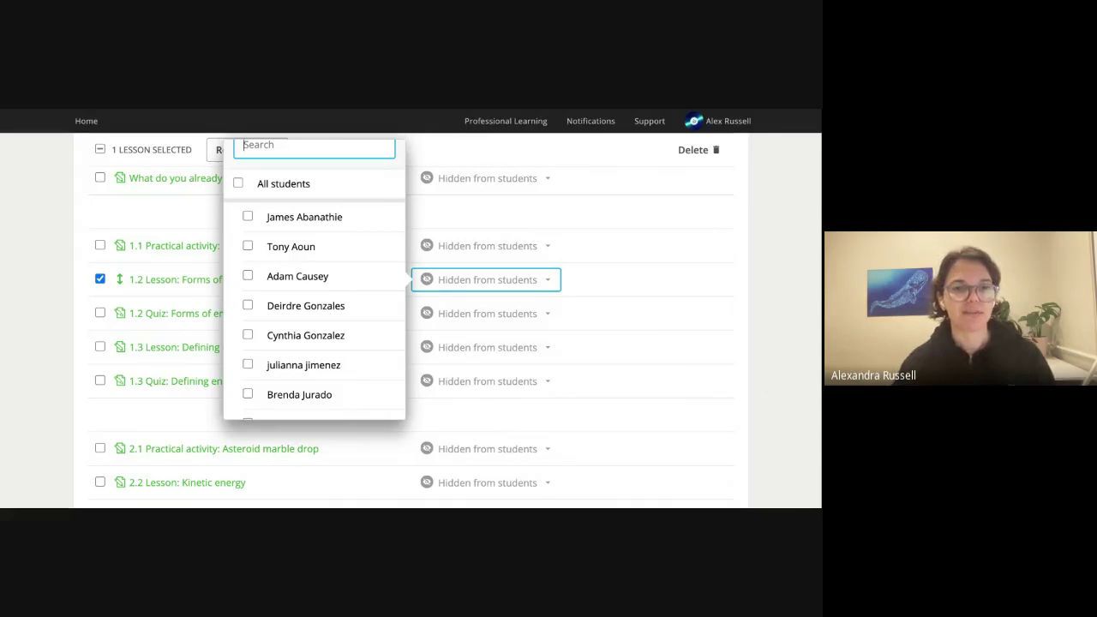
pyautogui.scroll(-2, 319, 375)
pyautogui.scroll(-2, 319, 376)
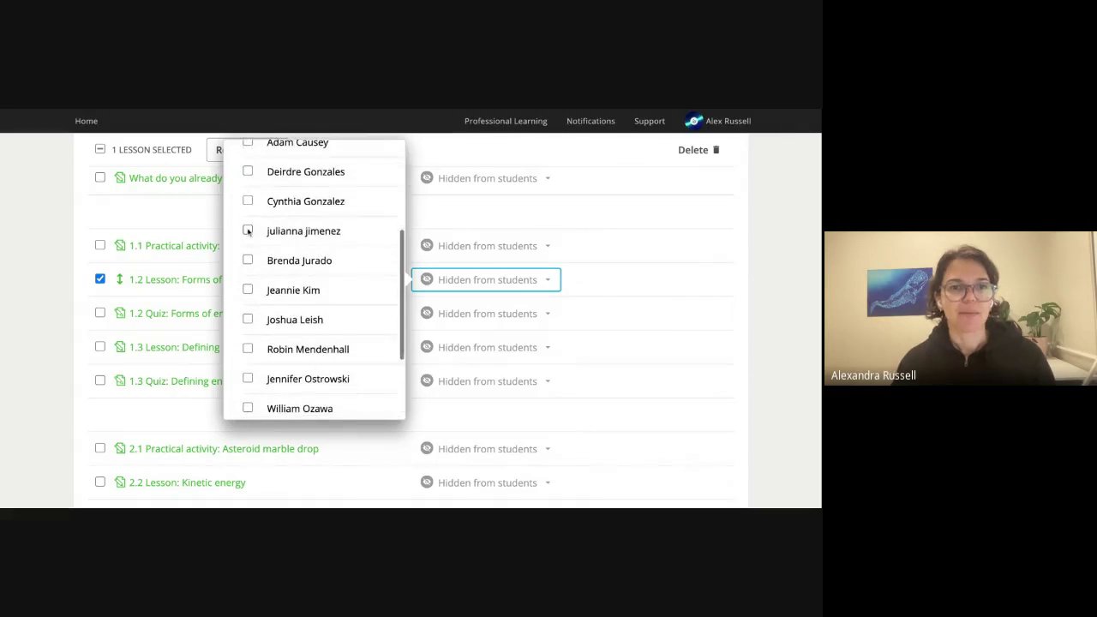
pyautogui.click(248, 349)
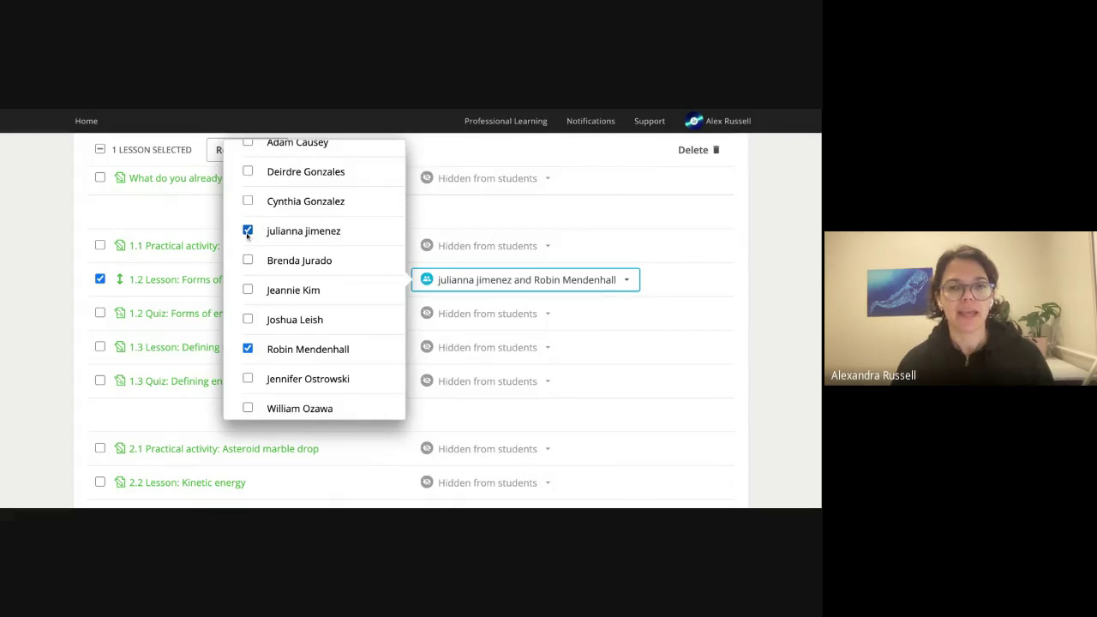
pyautogui.click(783, 287)
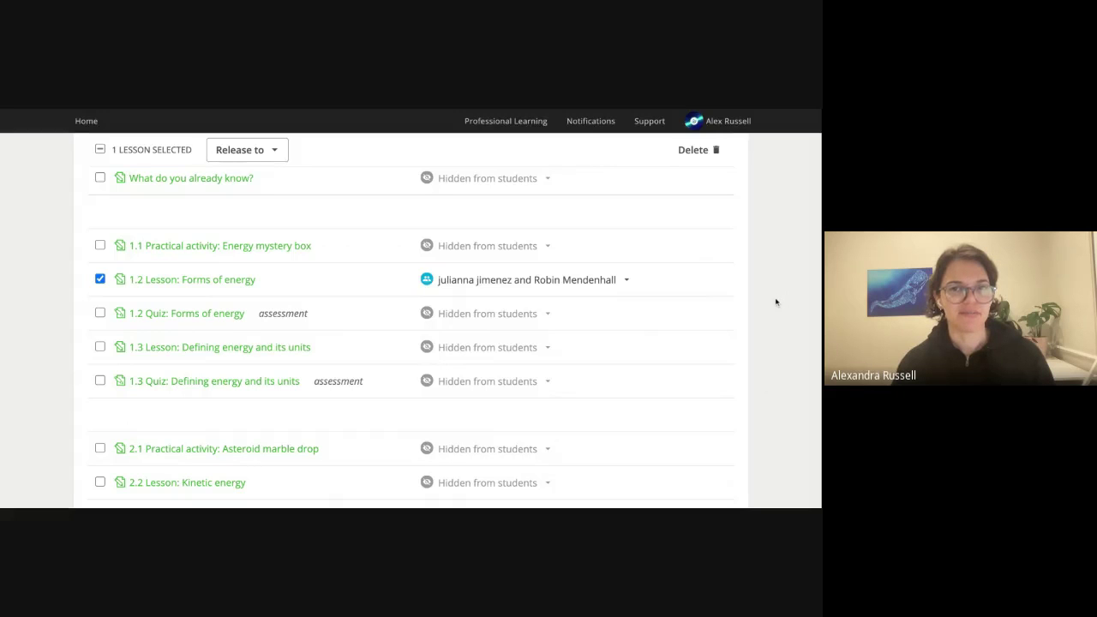
# Toggle lesson 1.2's release to All students and back so it stays hidden, then deselect it.
pyautogui.click(626, 285)
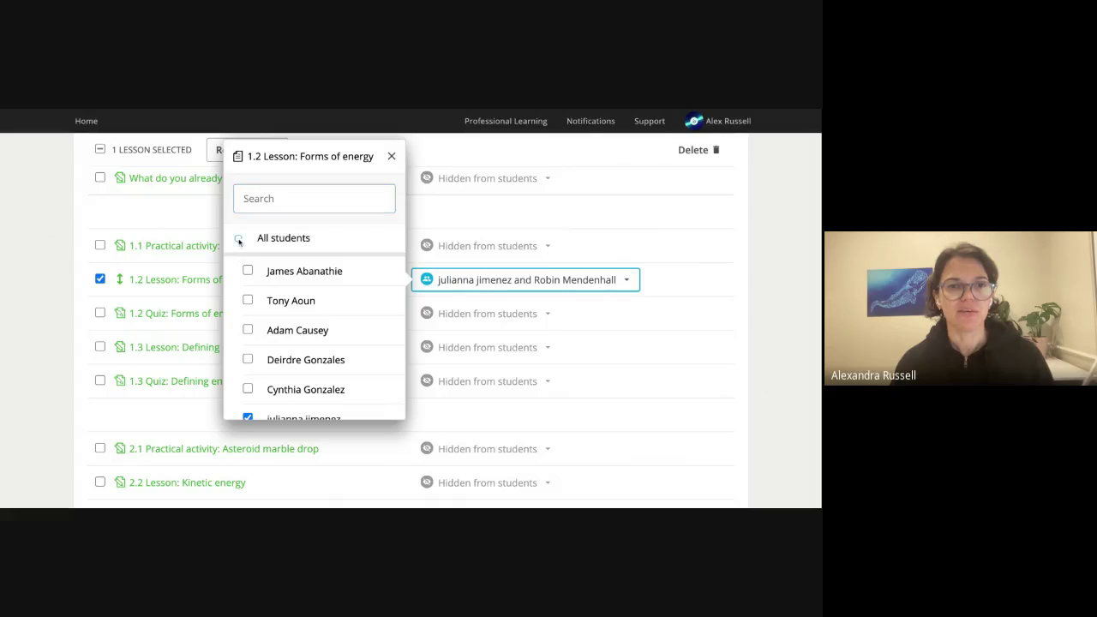
pyautogui.click(238, 240)
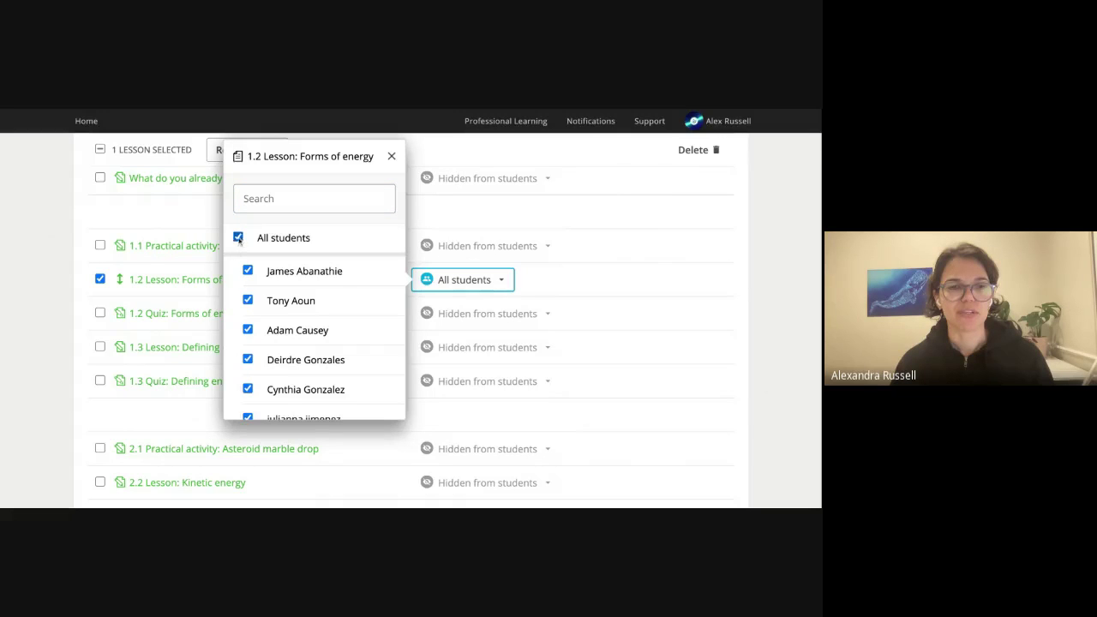
pyautogui.click(238, 240)
pyautogui.click(391, 156)
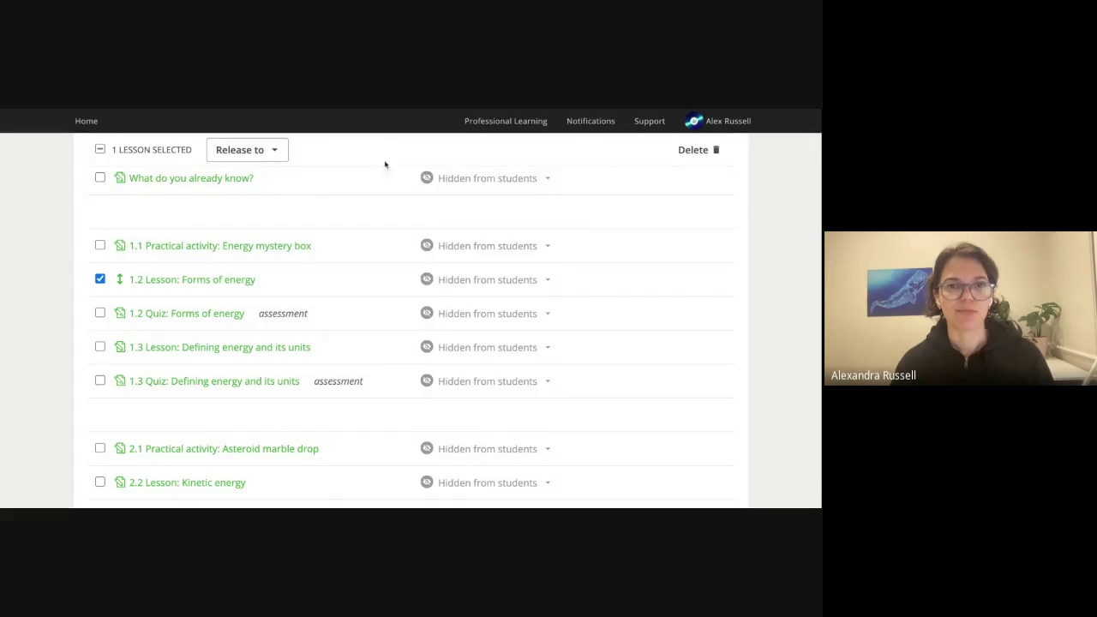
pyautogui.click(100, 279)
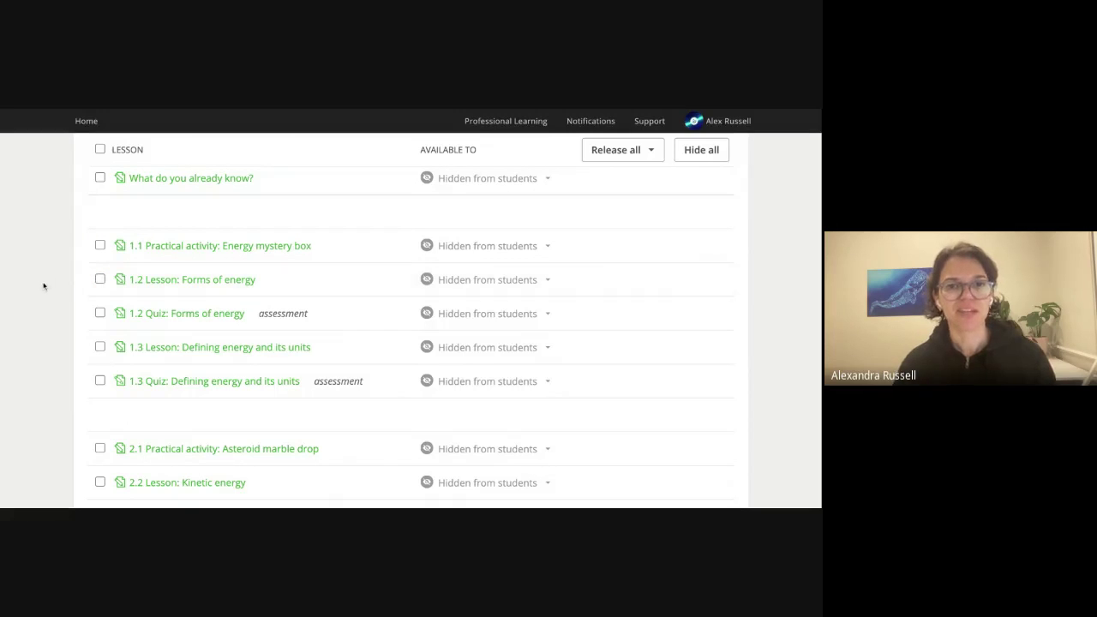
pyautogui.click(179, 281)
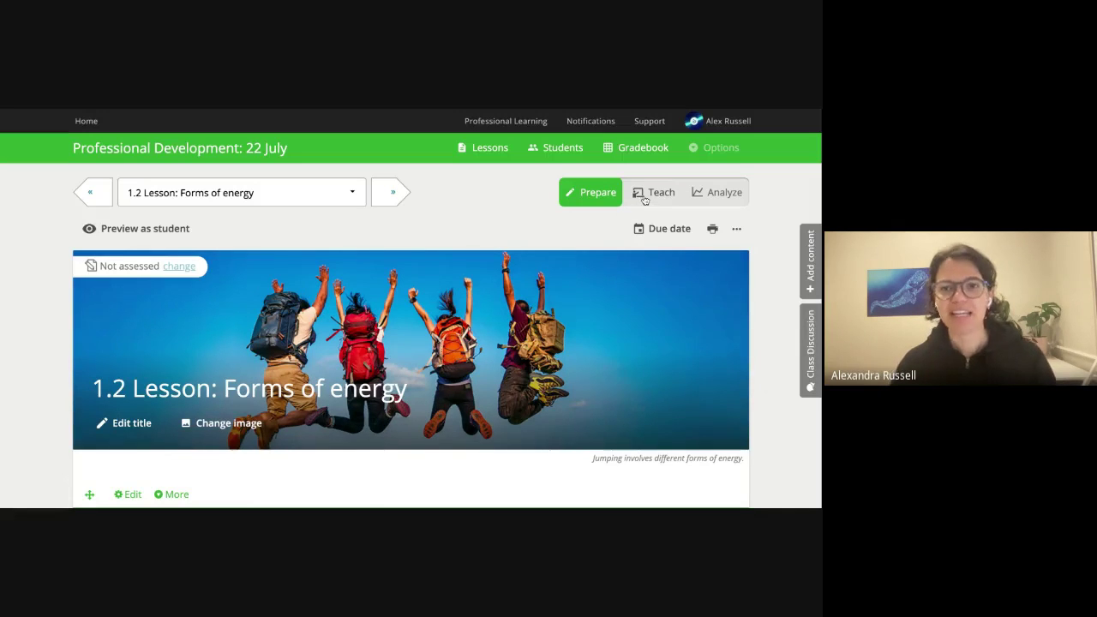
# Switch lesson 1.2 Forms of energy into Teach mode.
pyautogui.click(645, 198)
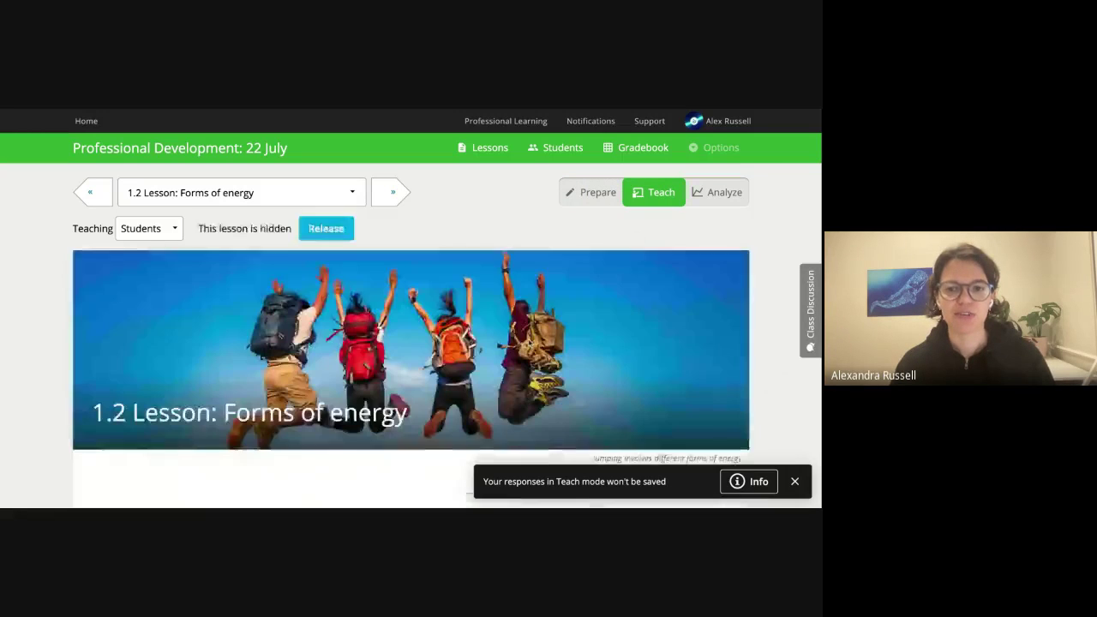
# Dismiss the 'Your responses in Teach mode won't be saved' notice.
pyautogui.click(795, 483)
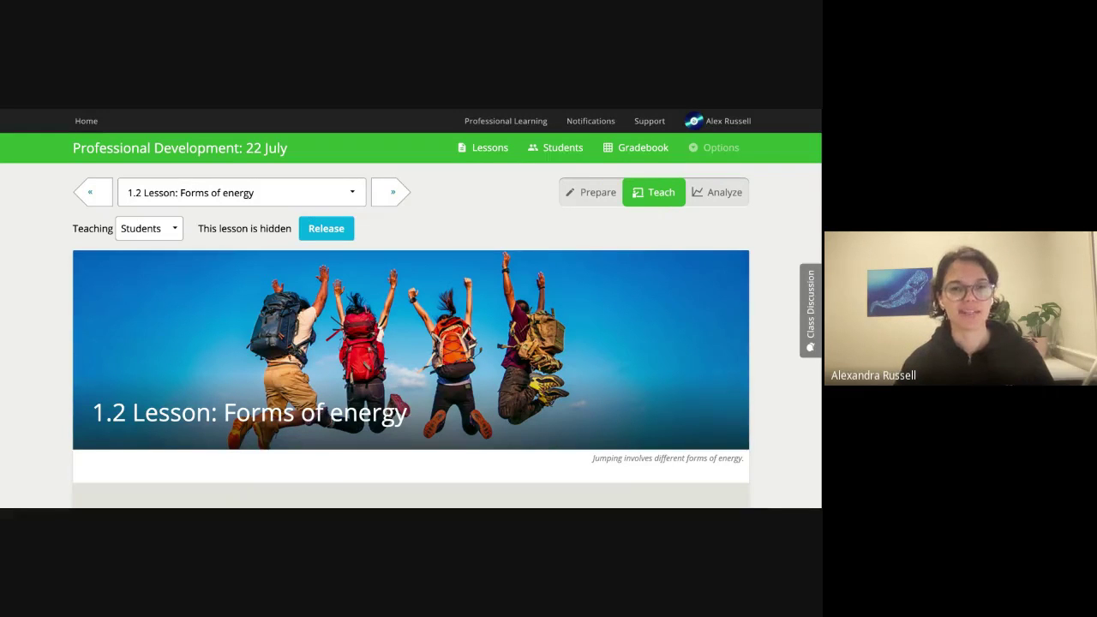
# Scroll lesson 1.2 down to its learning goal on classifying everyday forms of energy.
pyautogui.scroll(-1, 480, 356)
pyautogui.scroll(-1, 480, 358)
pyautogui.scroll(-2, 475, 364)
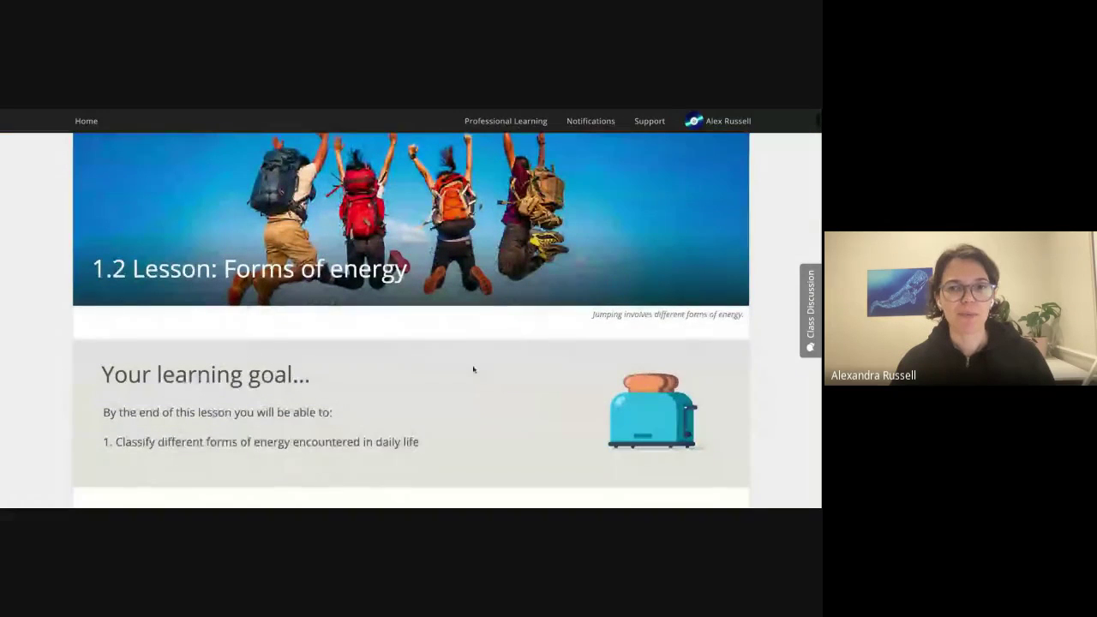
pyautogui.scroll(-1, 473, 369)
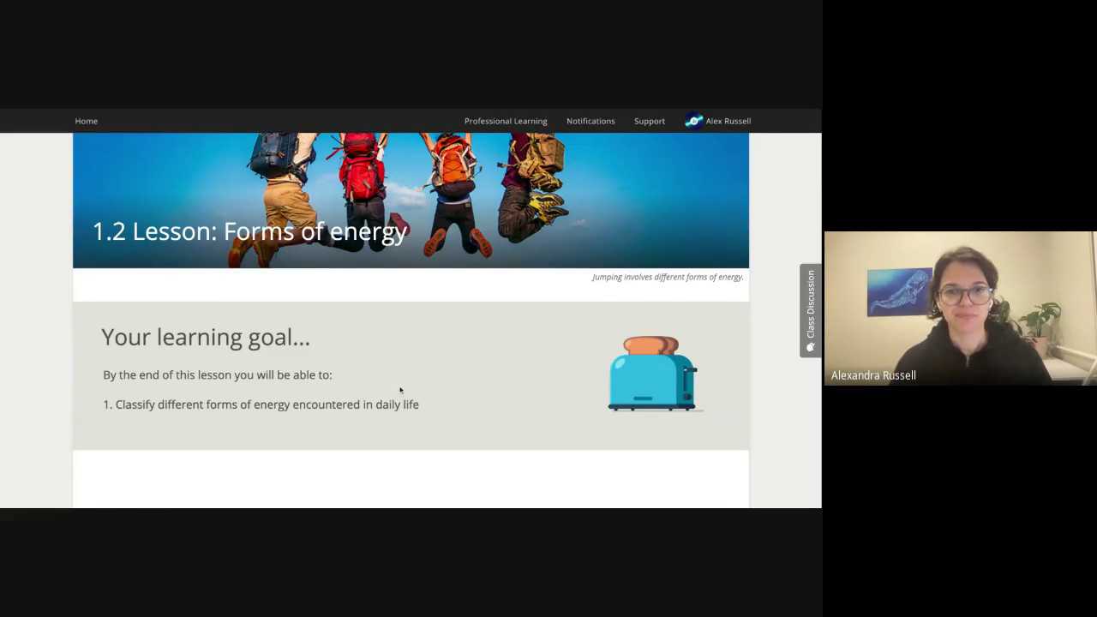
pyautogui.scroll(-1, 400, 390)
# Scroll down past Questions 5–11 to Question 12's breakfast-video energy classification table.
pyautogui.scroll(-1, 398, 390)
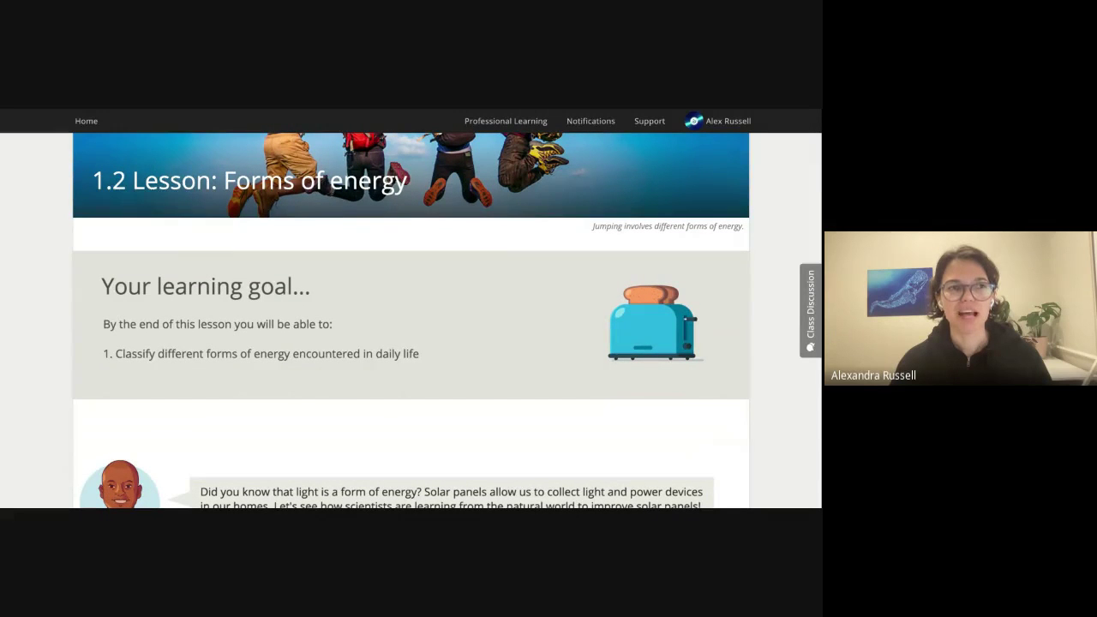
pyautogui.scroll(-4, 411, 343)
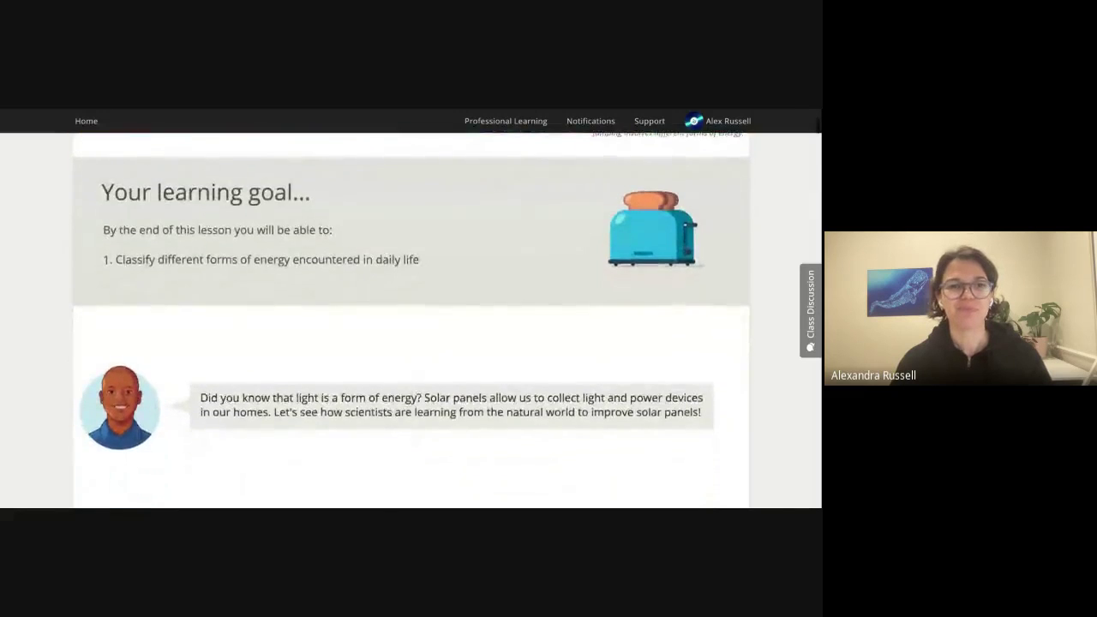
pyautogui.scroll(-2, 301, 465)
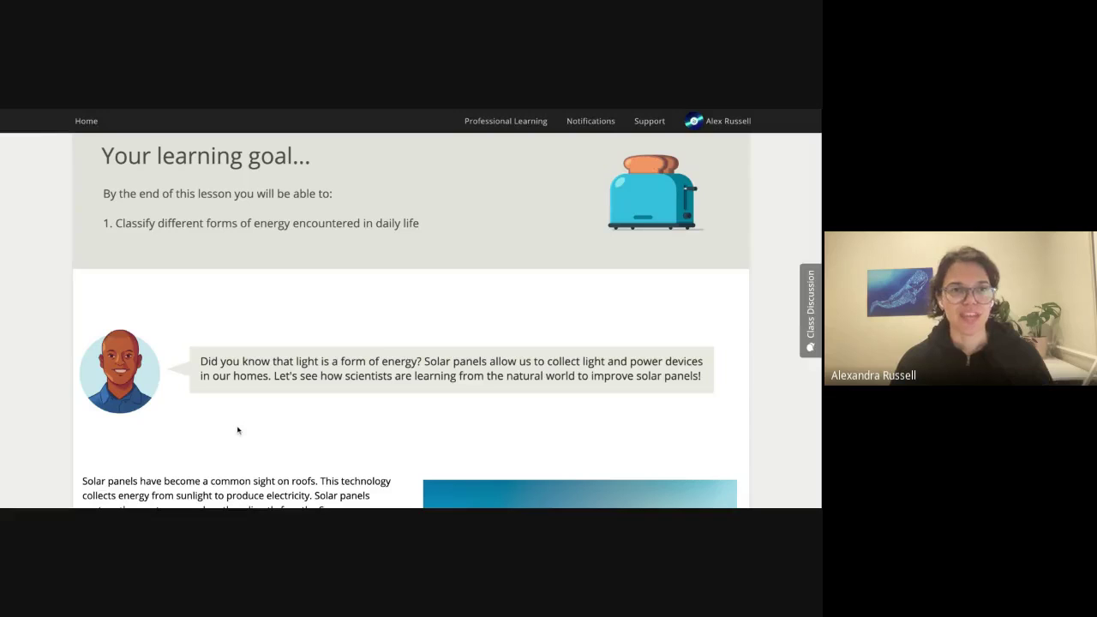
pyautogui.scroll(-2, 240, 430)
pyautogui.scroll(-2, 241, 430)
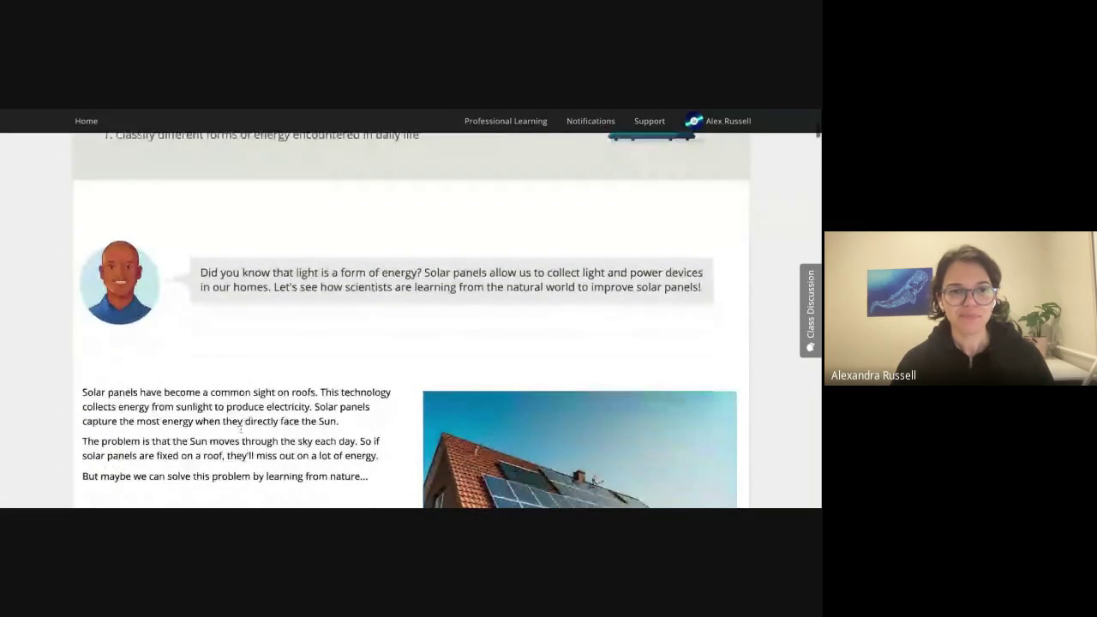
pyautogui.scroll(-5, 255, 430)
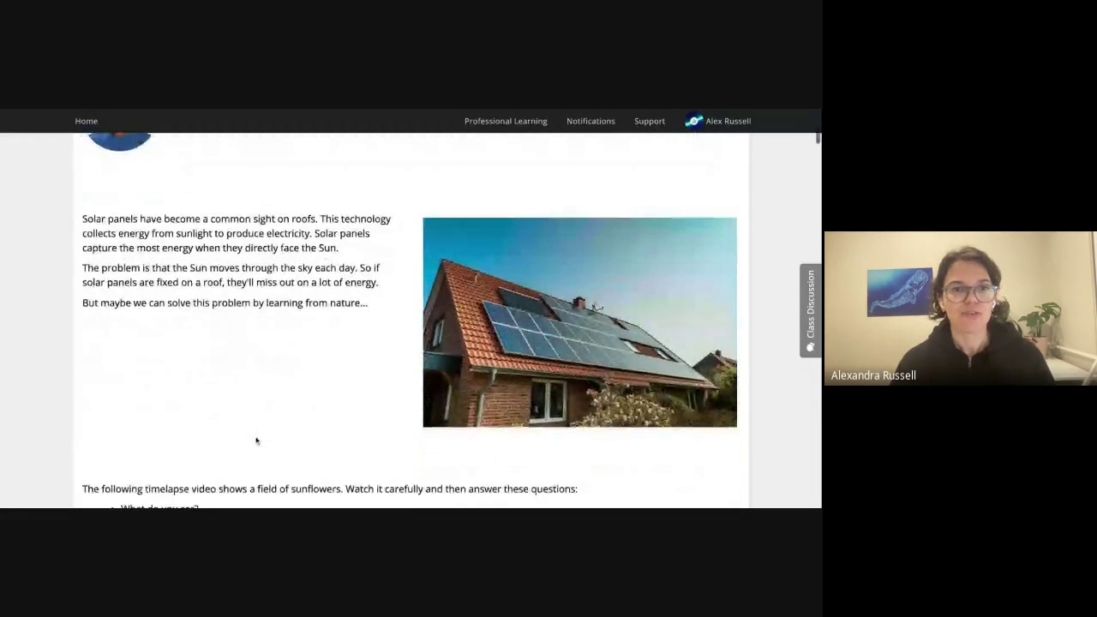
pyautogui.scroll(-8, 257, 443)
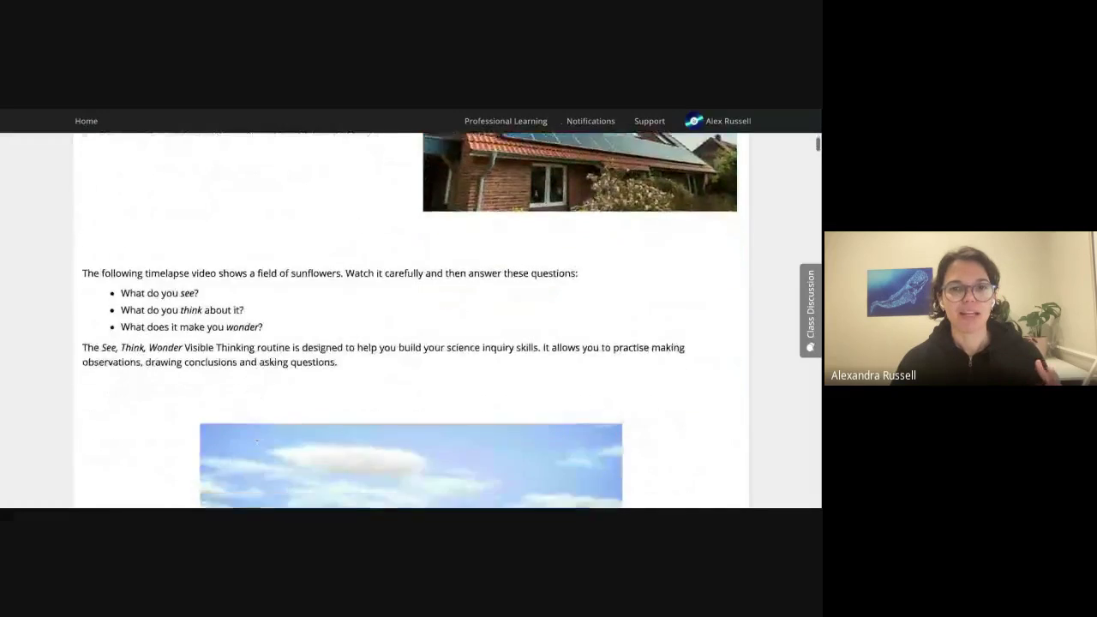
pyautogui.scroll(-5, 155, 460)
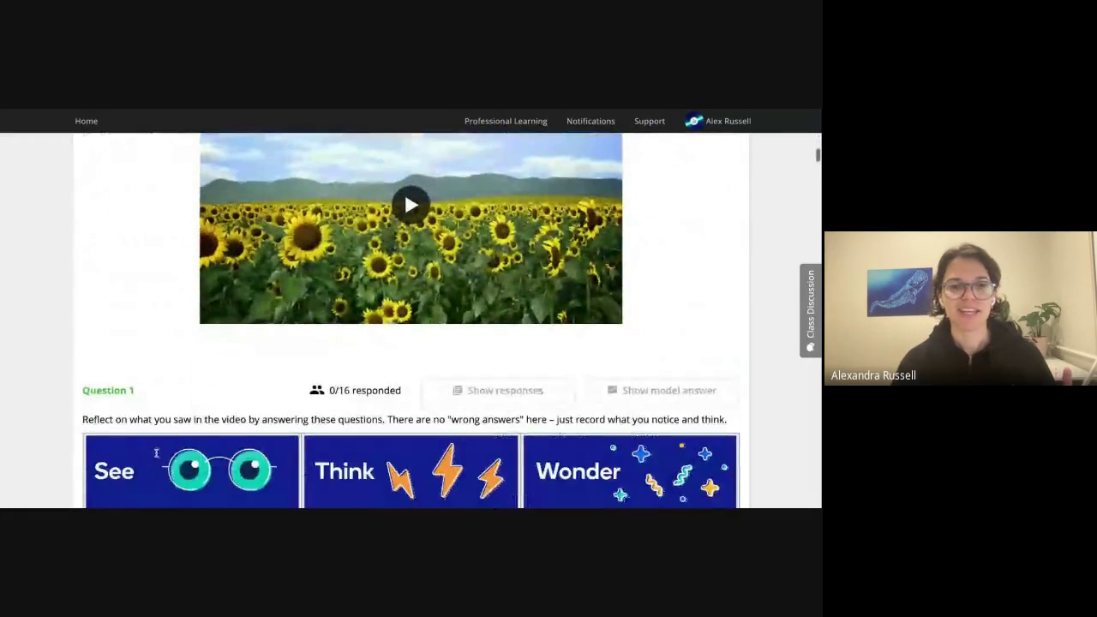
pyautogui.scroll(-6, 156, 453)
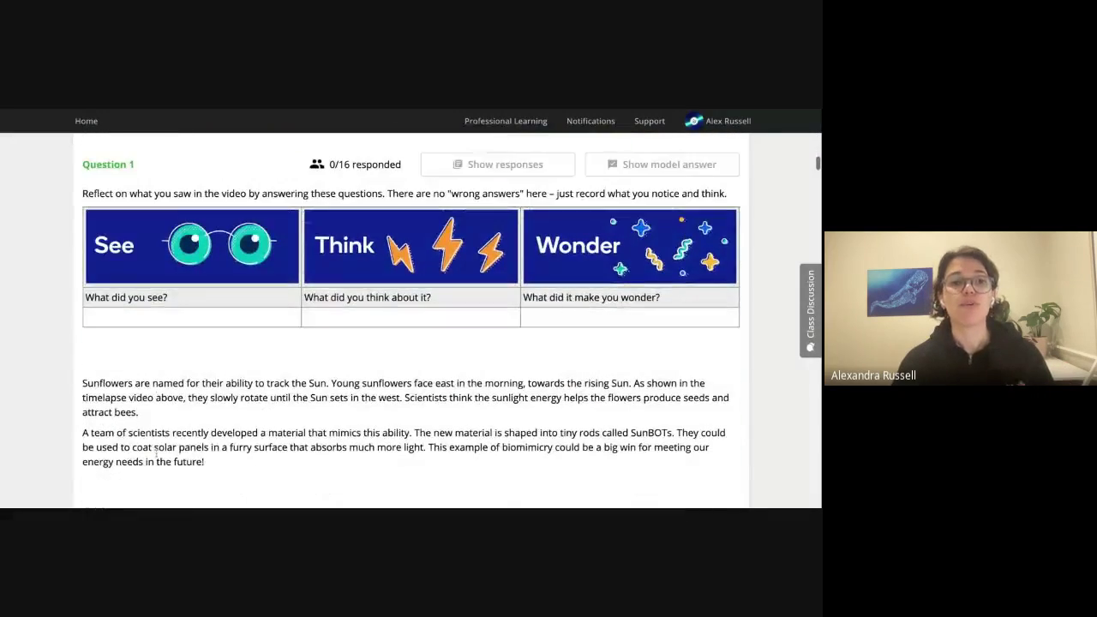
pyautogui.scroll(-10, 156, 454)
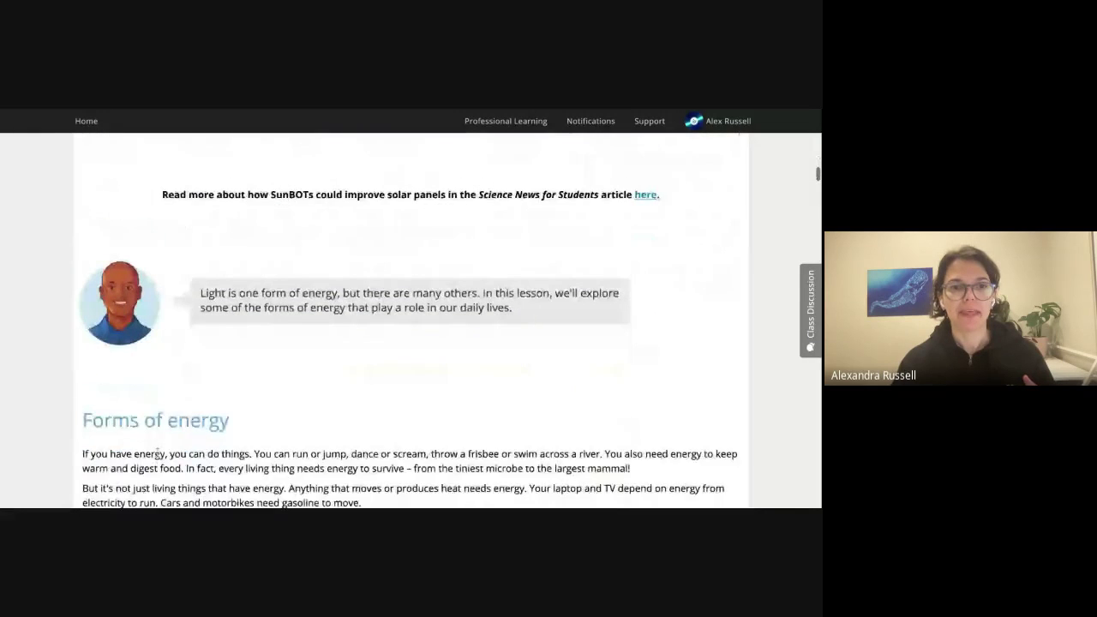
pyautogui.scroll(-8, 157, 453)
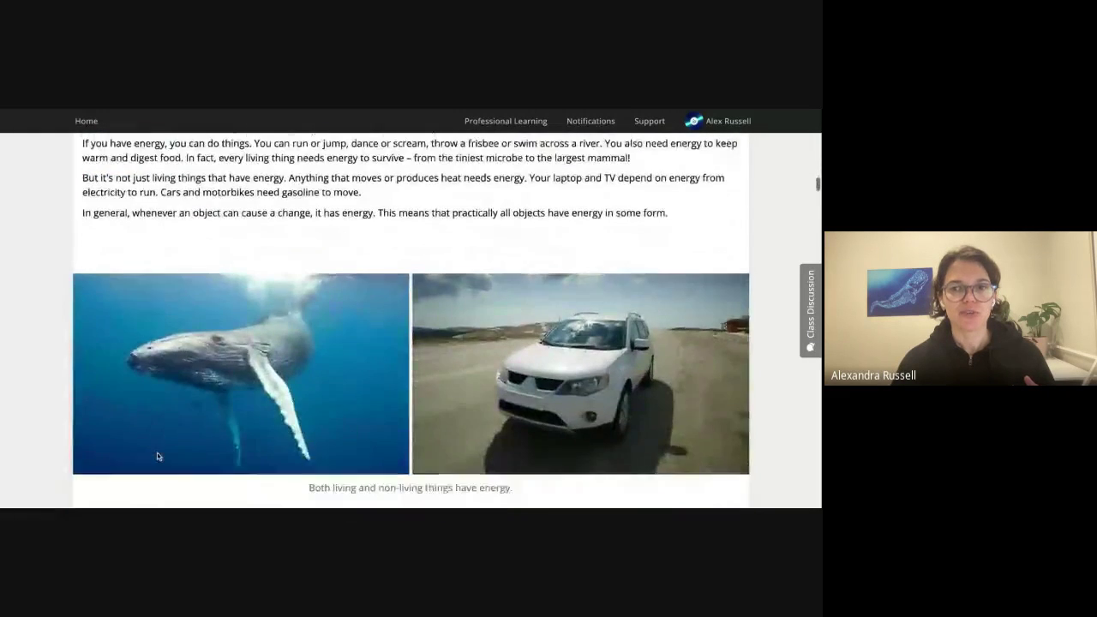
pyautogui.scroll(-11, 158, 457)
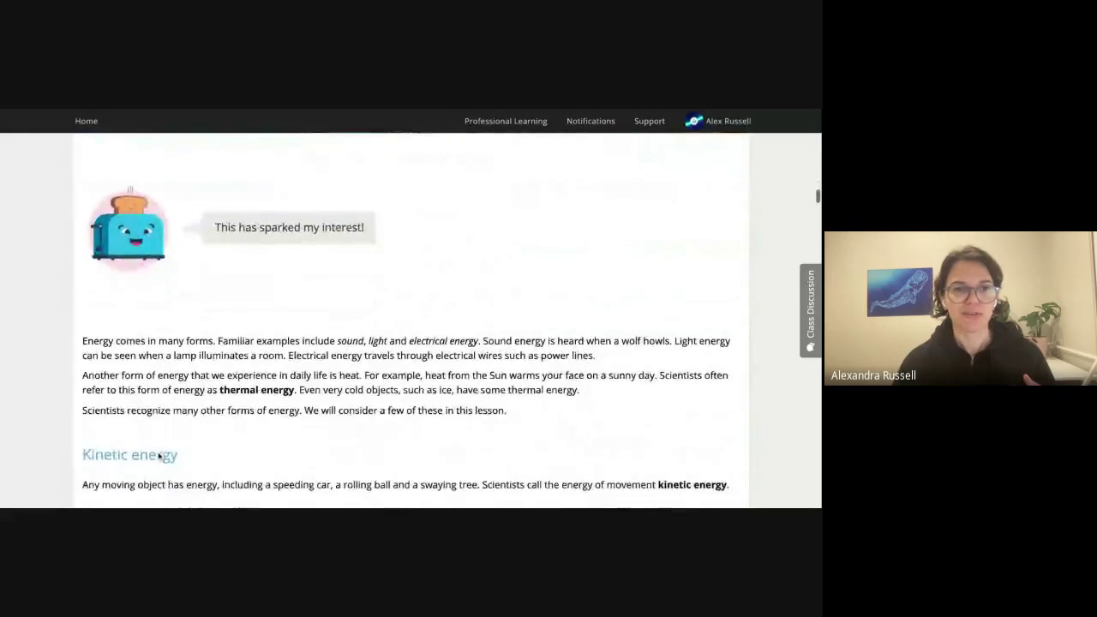
pyautogui.scroll(-15, 159, 456)
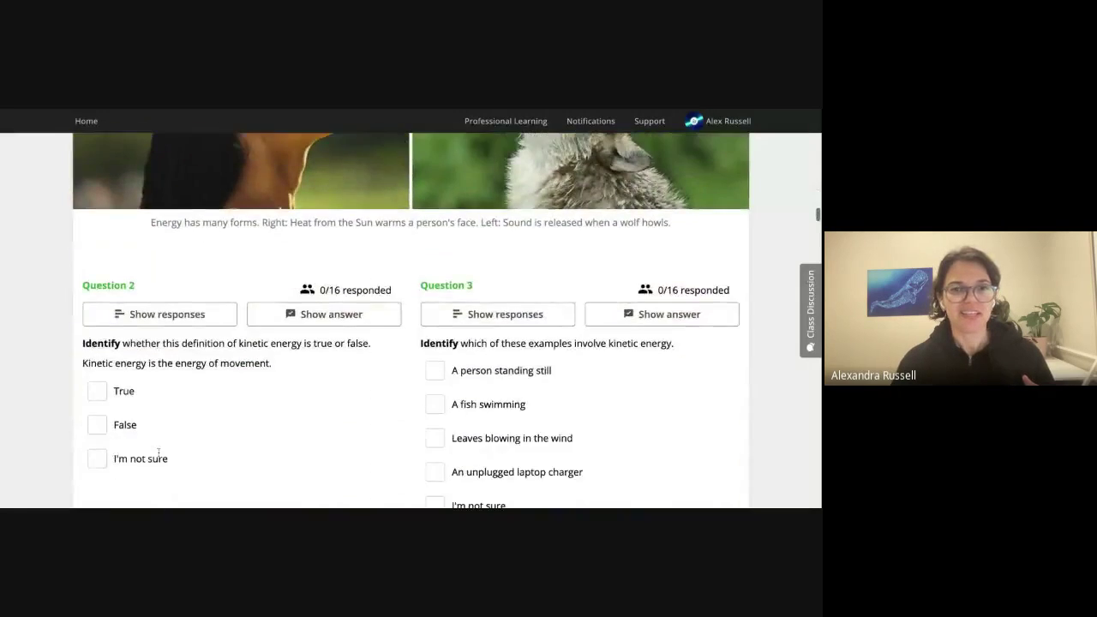
pyautogui.scroll(-16, 159, 456)
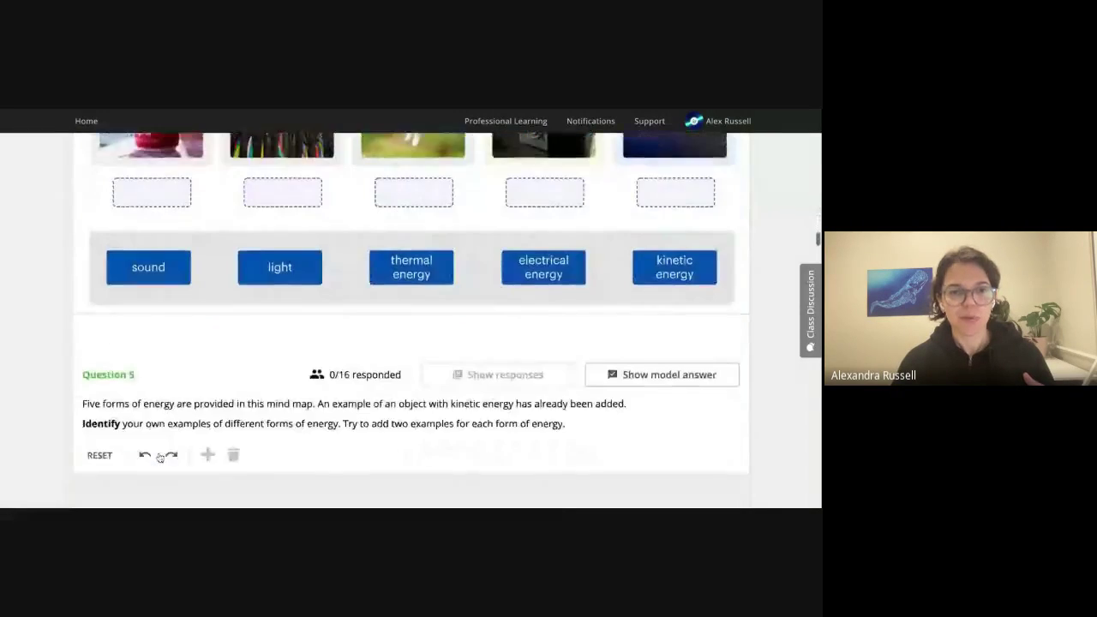
pyautogui.scroll(-14, 159, 456)
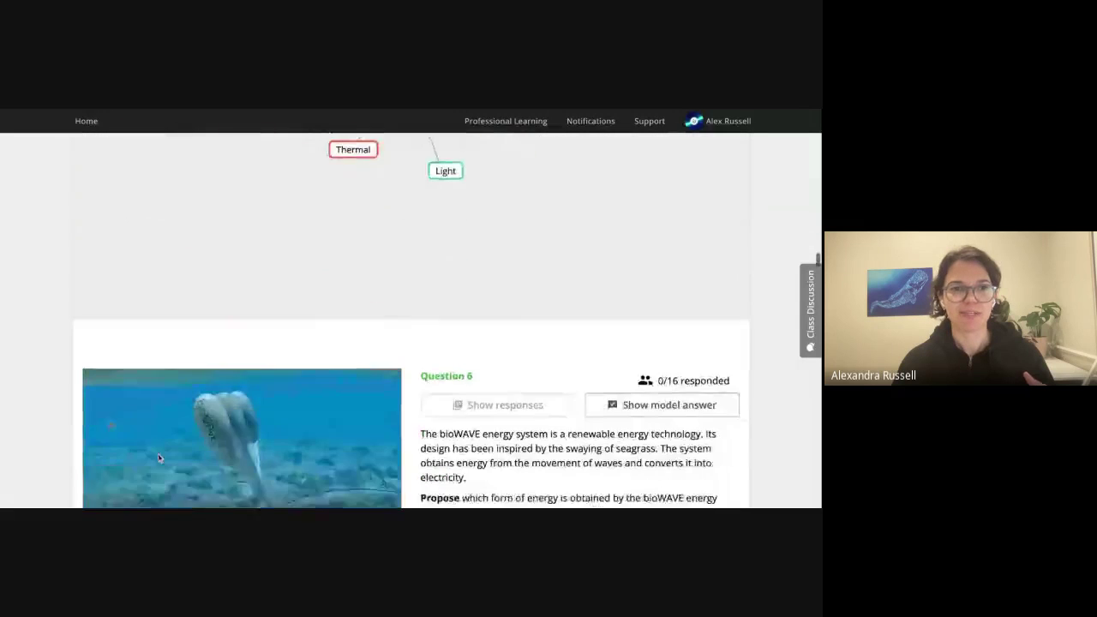
pyautogui.scroll(-12, 159, 459)
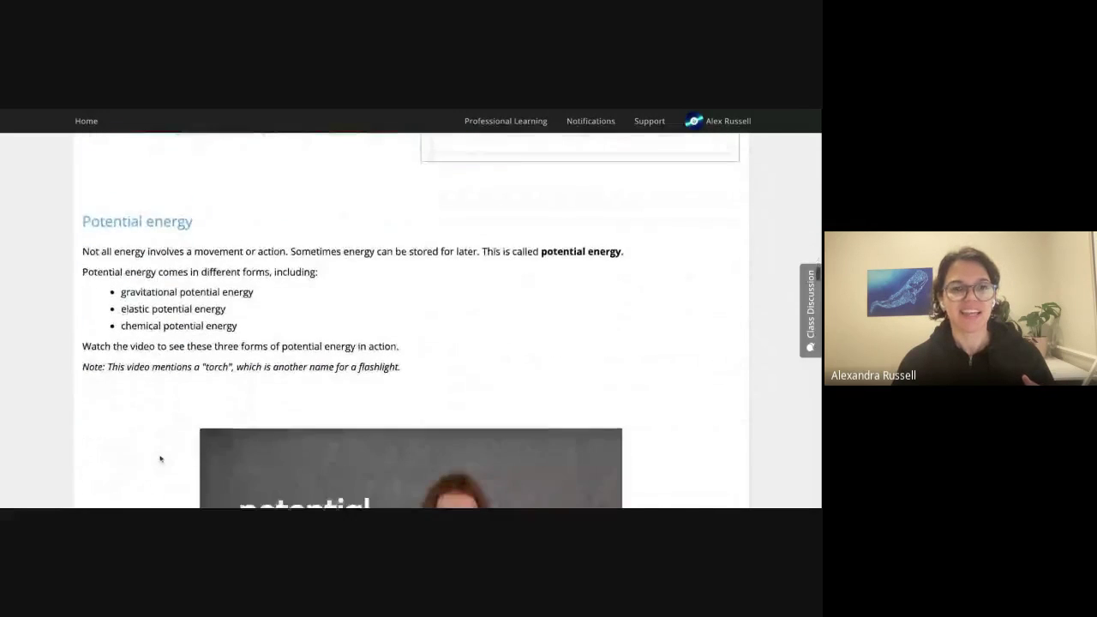
pyautogui.scroll(-11, 159, 460)
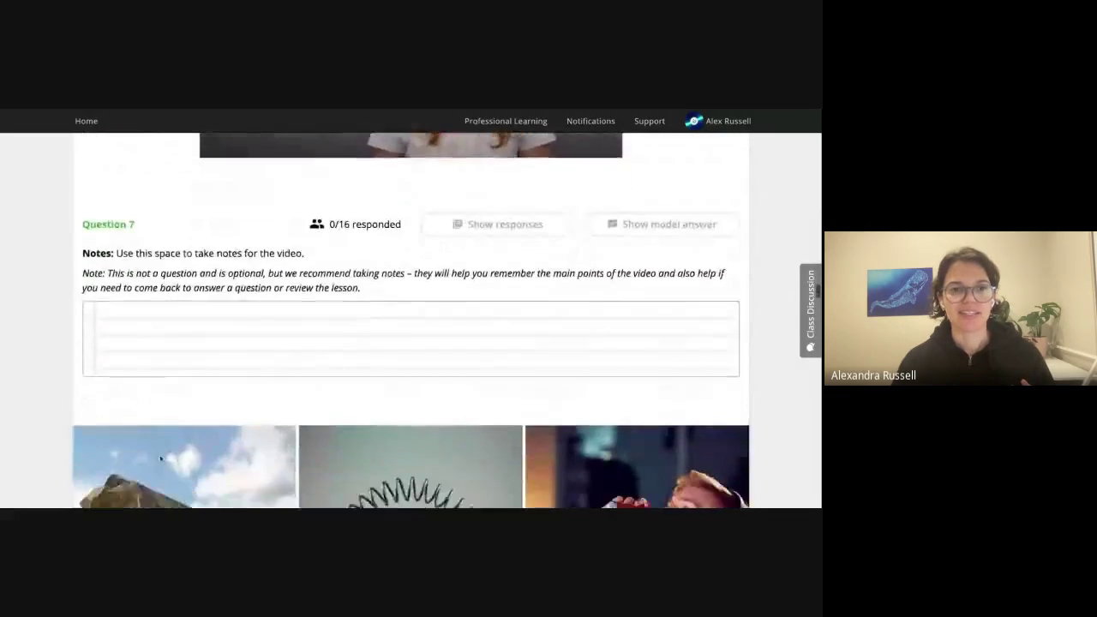
pyautogui.scroll(-11, 159, 459)
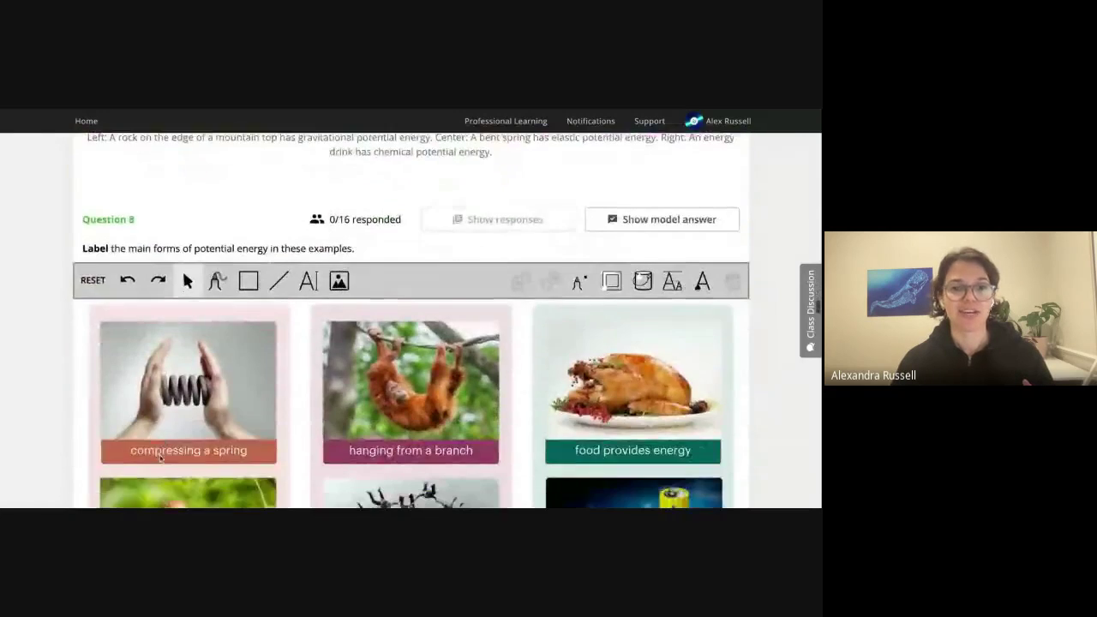
pyautogui.scroll(-12, 160, 459)
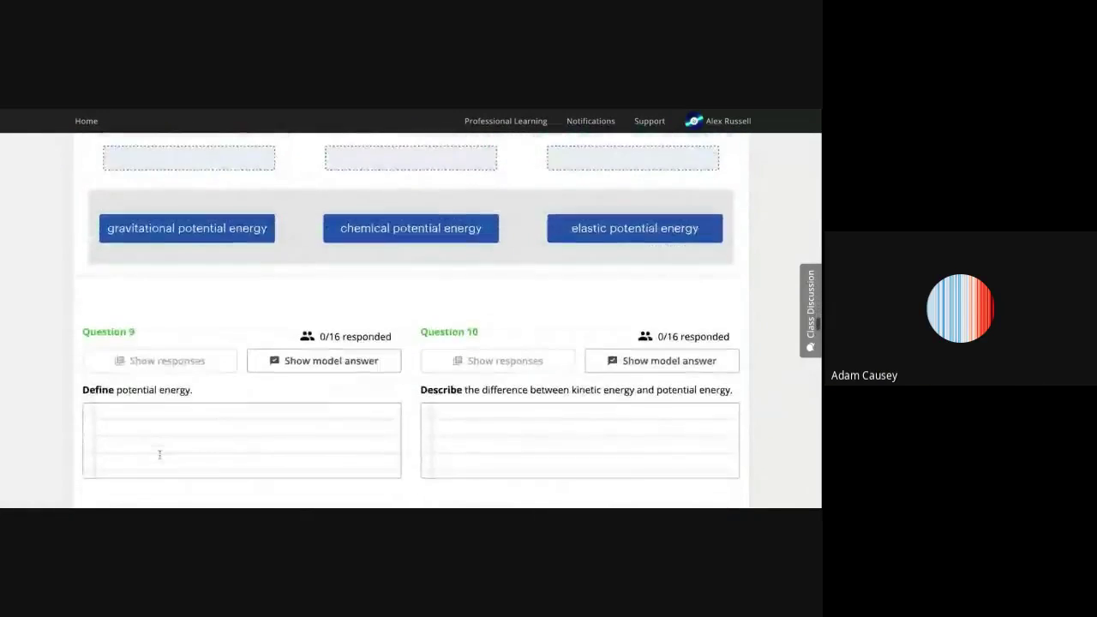
pyautogui.scroll(-12, 159, 459)
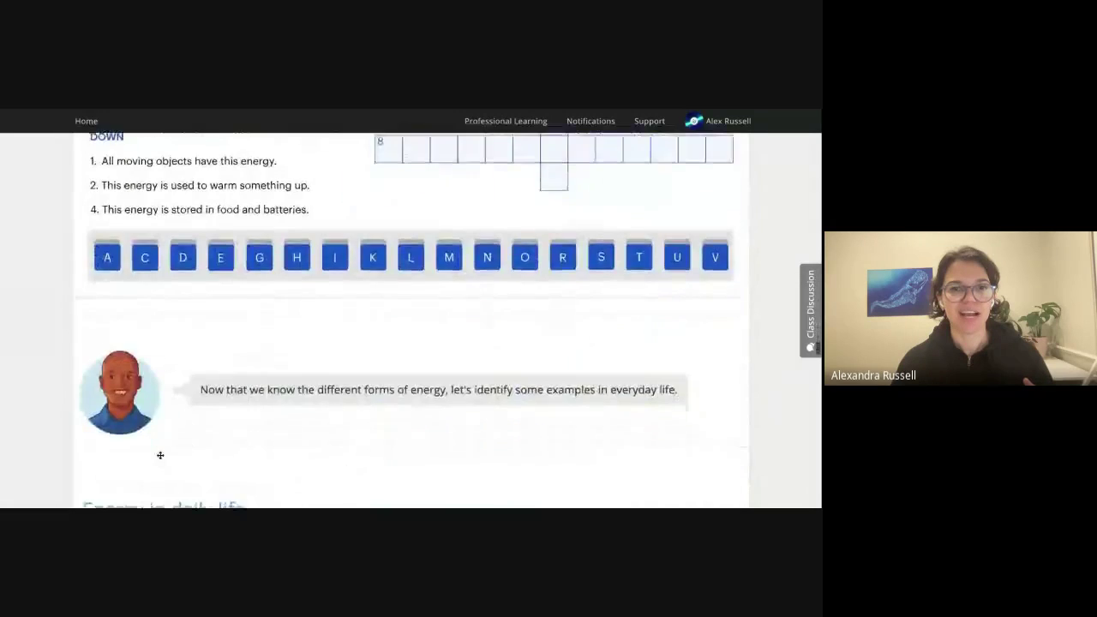
pyautogui.scroll(-13, 159, 459)
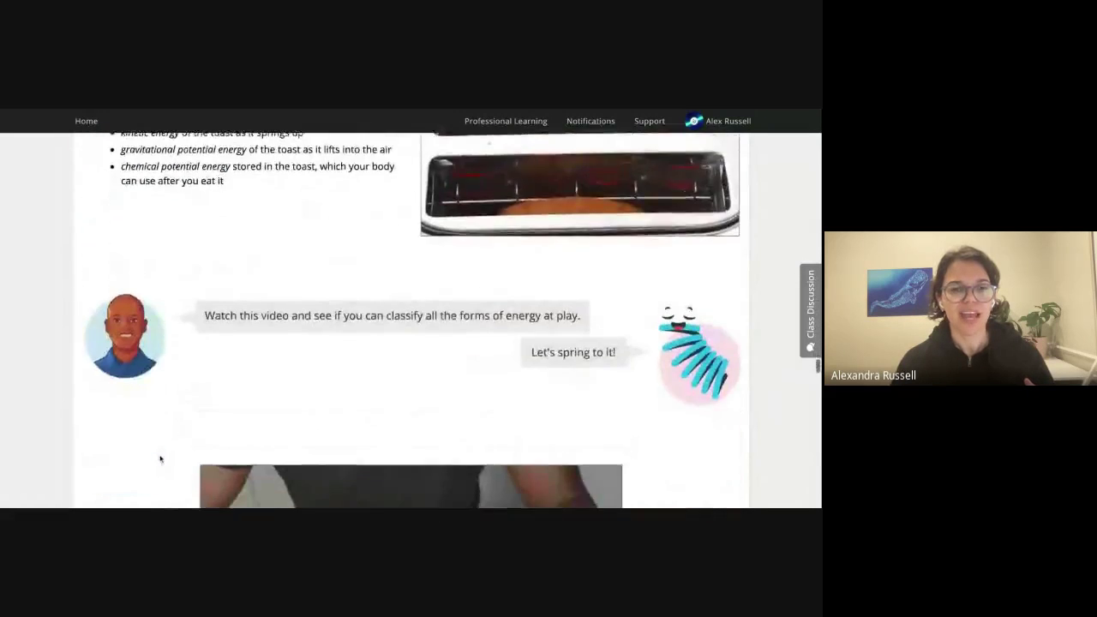
pyautogui.scroll(-12, 159, 460)
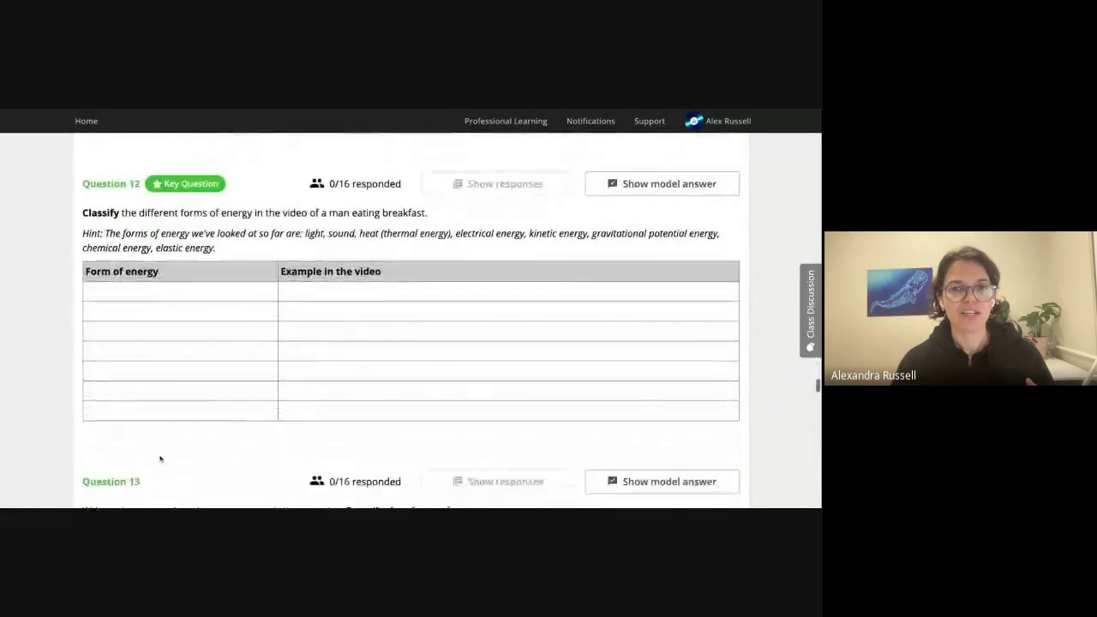
pyautogui.scroll(1, 159, 459)
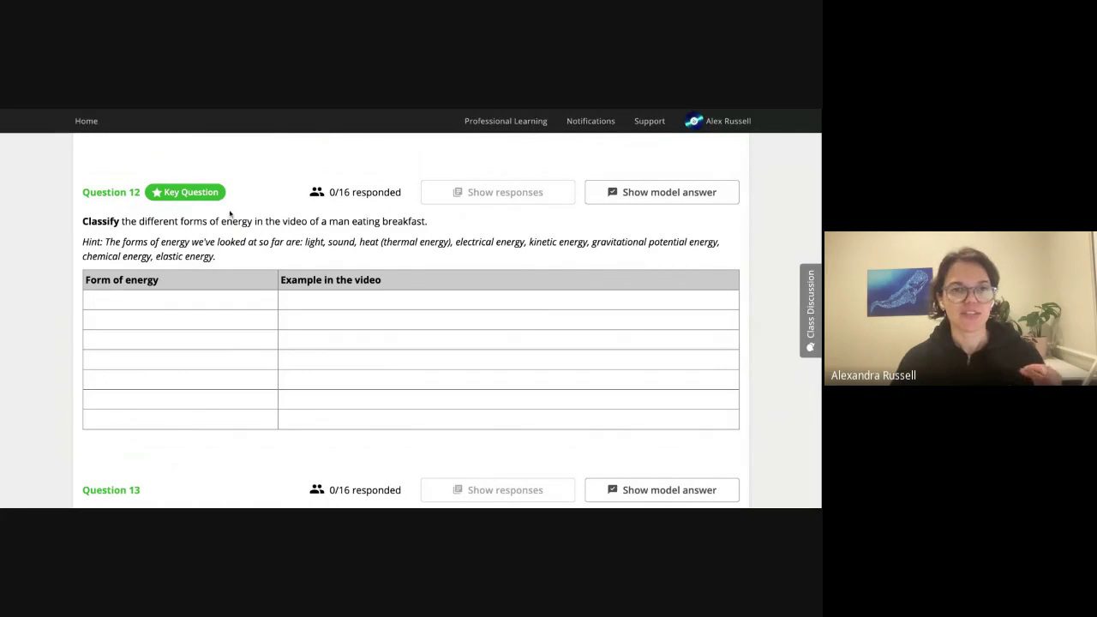
pyautogui.moveTo(195, 194)
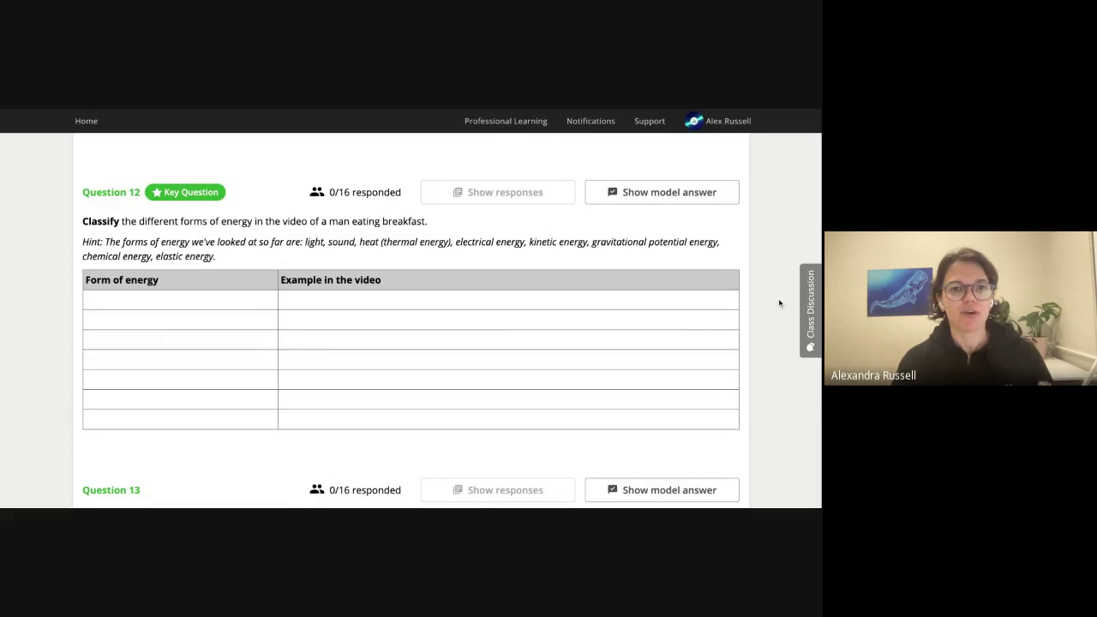
# Scroll back up past the breakfast video to the lesson's title banner.
pyautogui.scroll(1, 780, 302)
pyautogui.scroll(5, 452, 318)
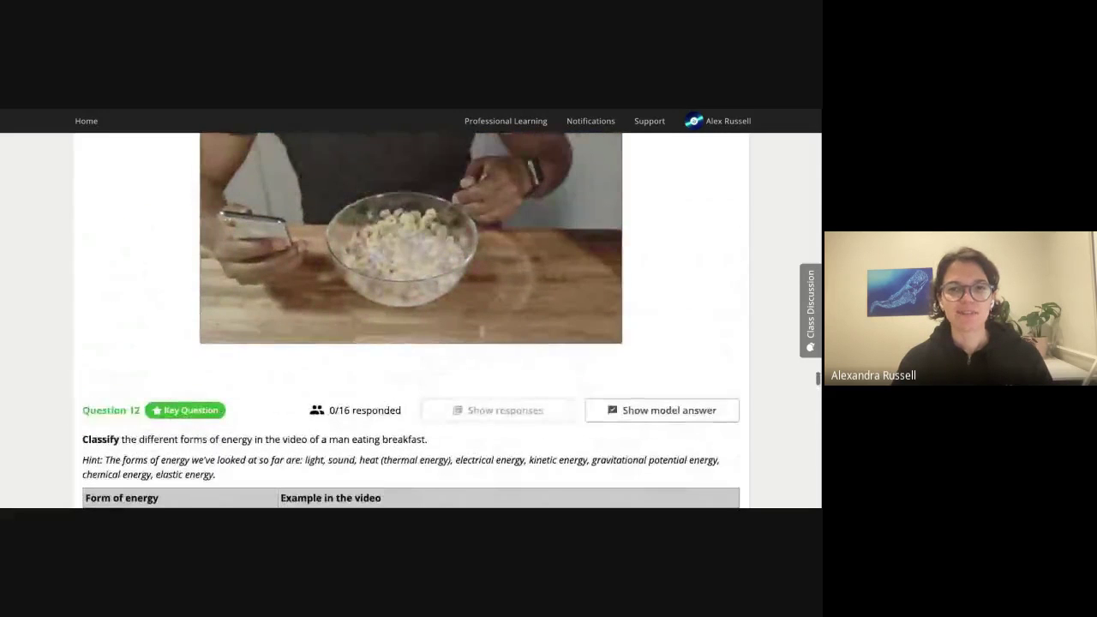
pyautogui.scroll(2, 771, 326)
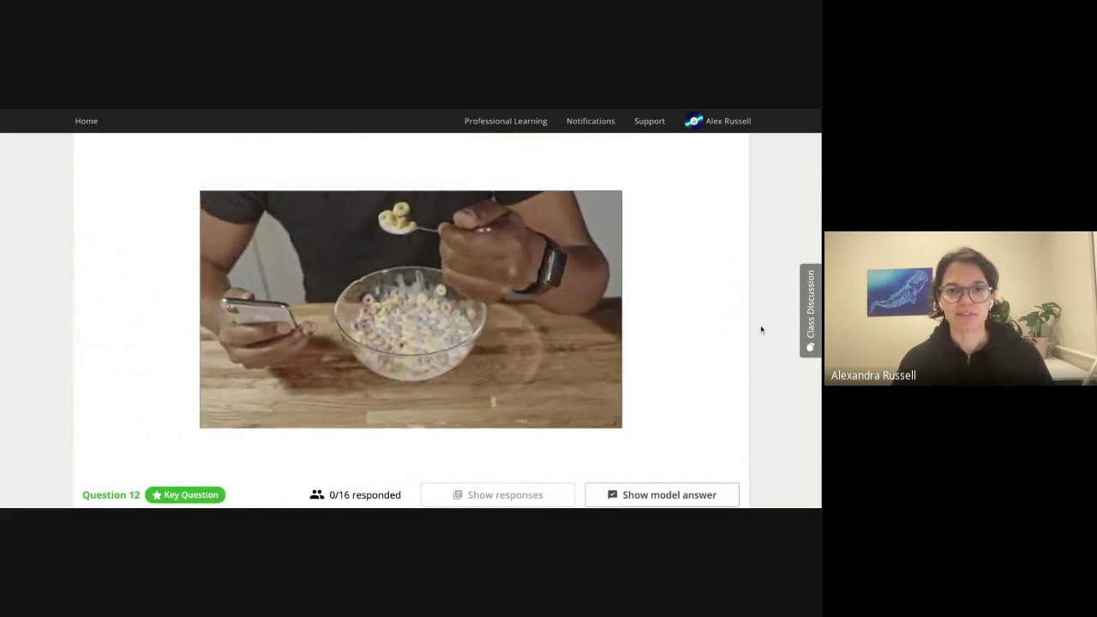
pyautogui.scroll(-5, 758, 333)
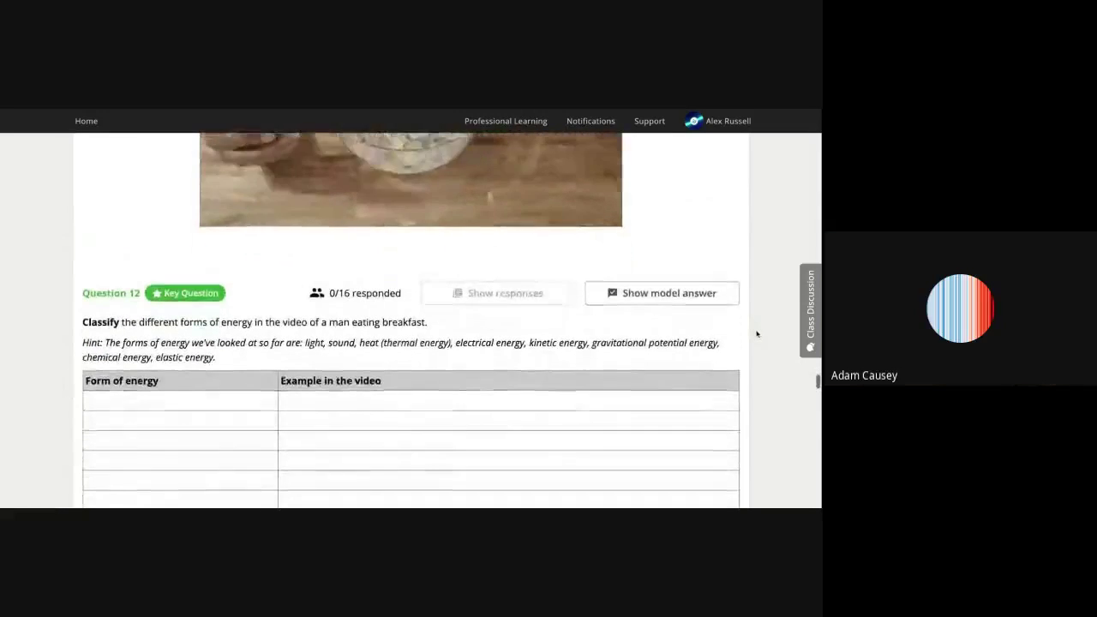
pyautogui.scroll(-3, 756, 334)
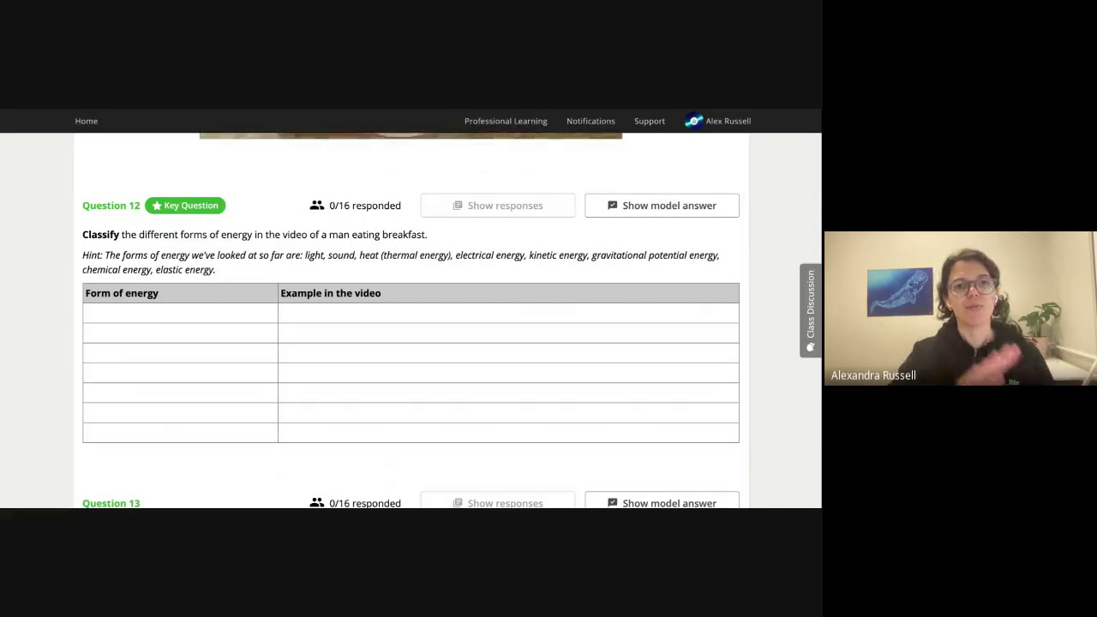
pyautogui.scroll(15, 411, 321)
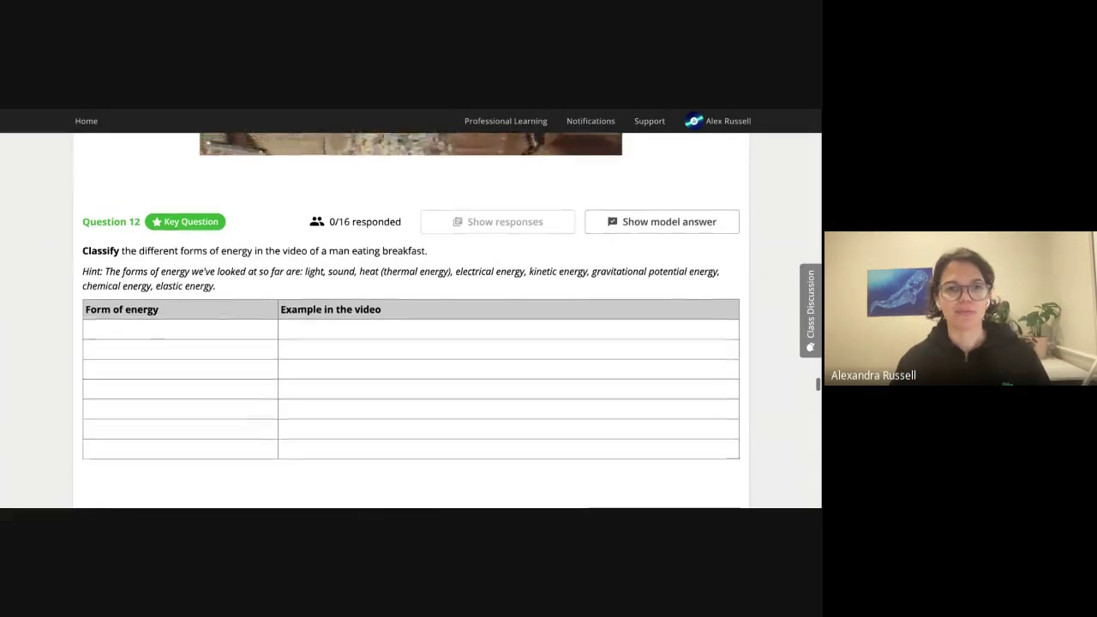
pyautogui.scroll(20, 412, 321)
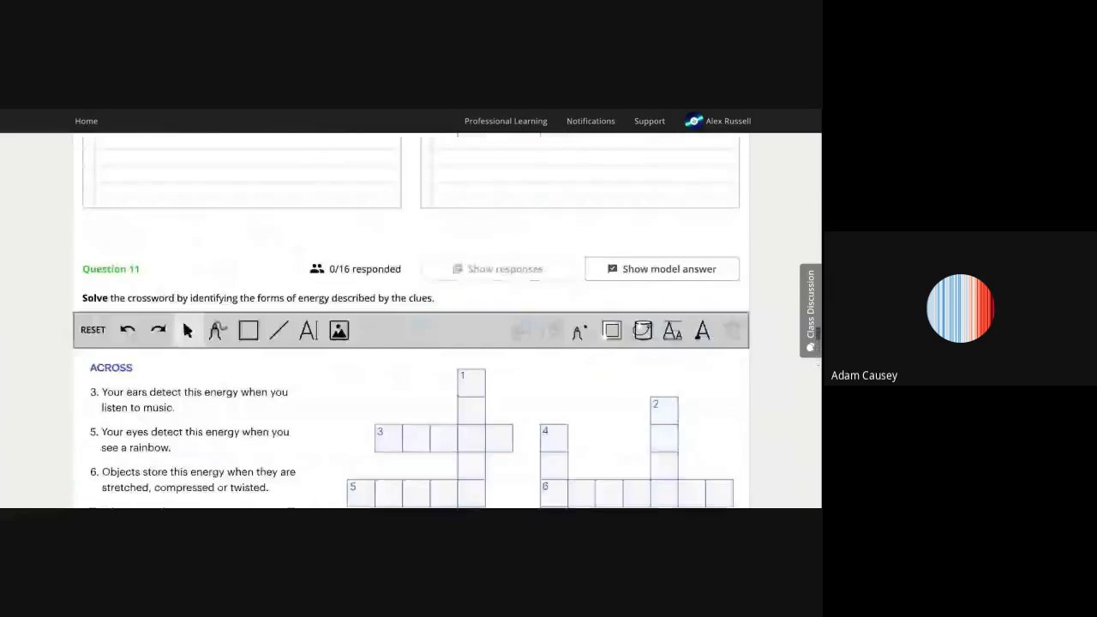
pyautogui.scroll(15, 412, 321)
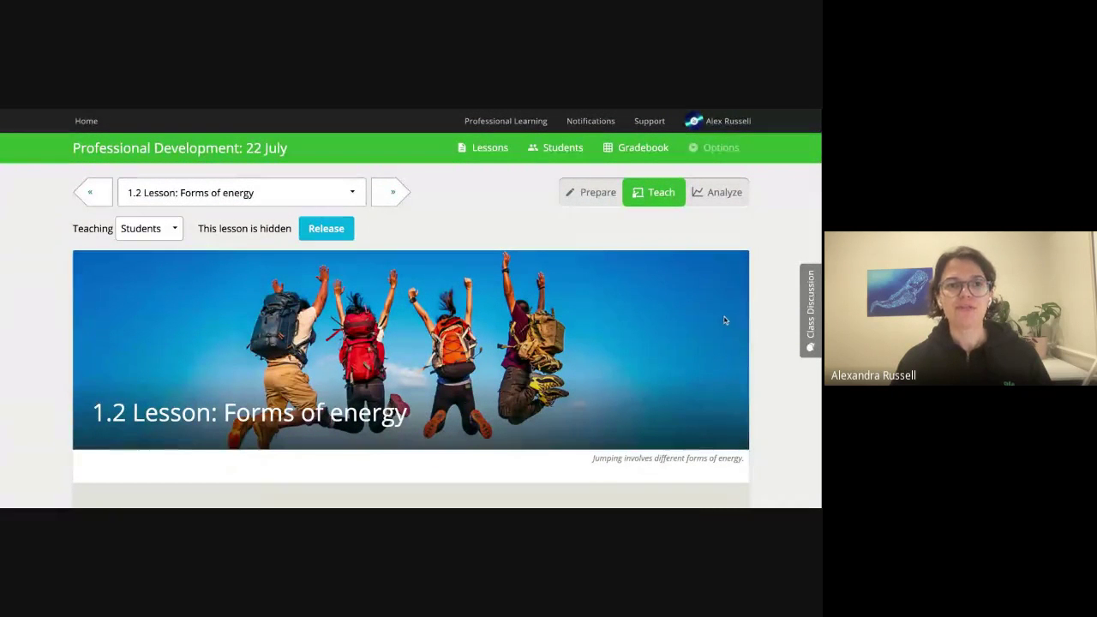
# Highlight the three solar panel introduction paragraphs beside the roof photo.
pyautogui.scroll(-5, 722, 334)
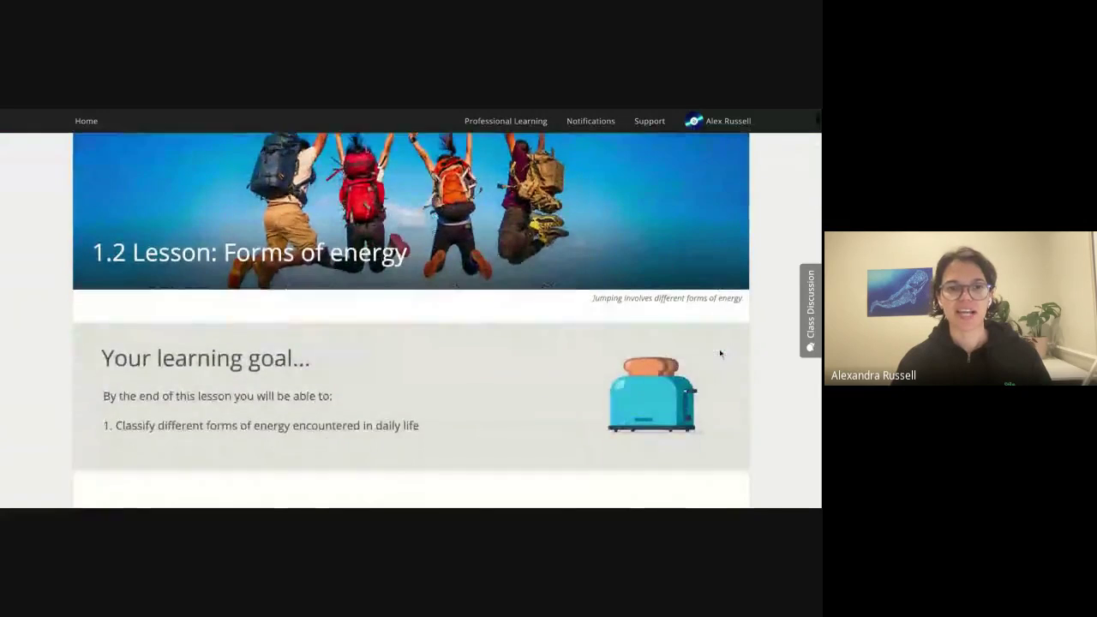
pyautogui.scroll(-5, 716, 351)
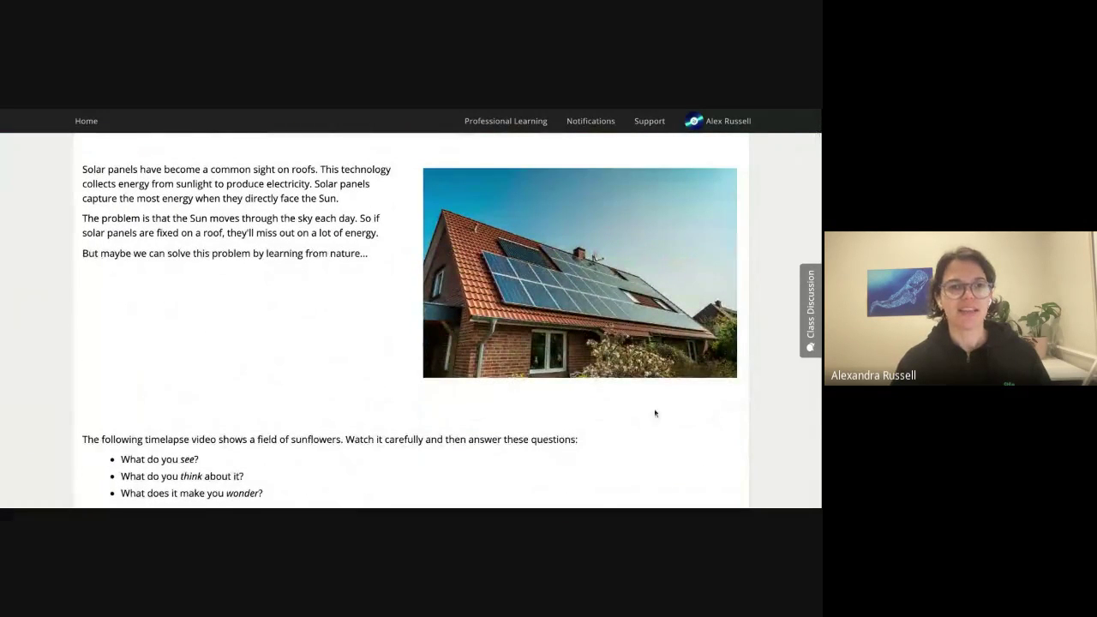
pyautogui.scroll(1, 384, 416)
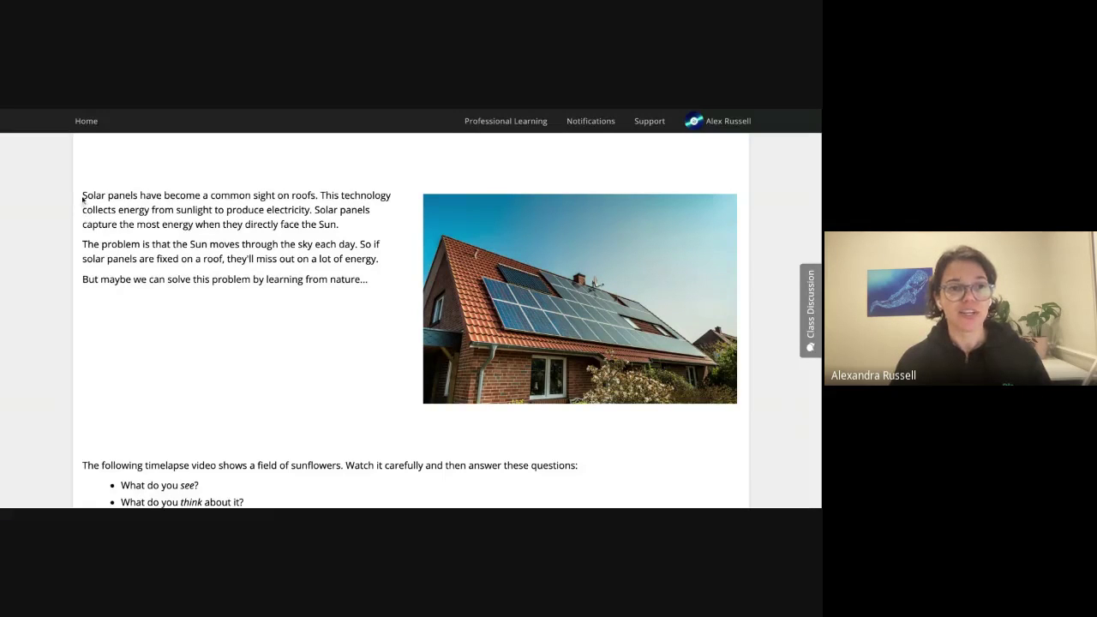
pyautogui.moveTo(83, 195); pyautogui.dragTo(368, 280)
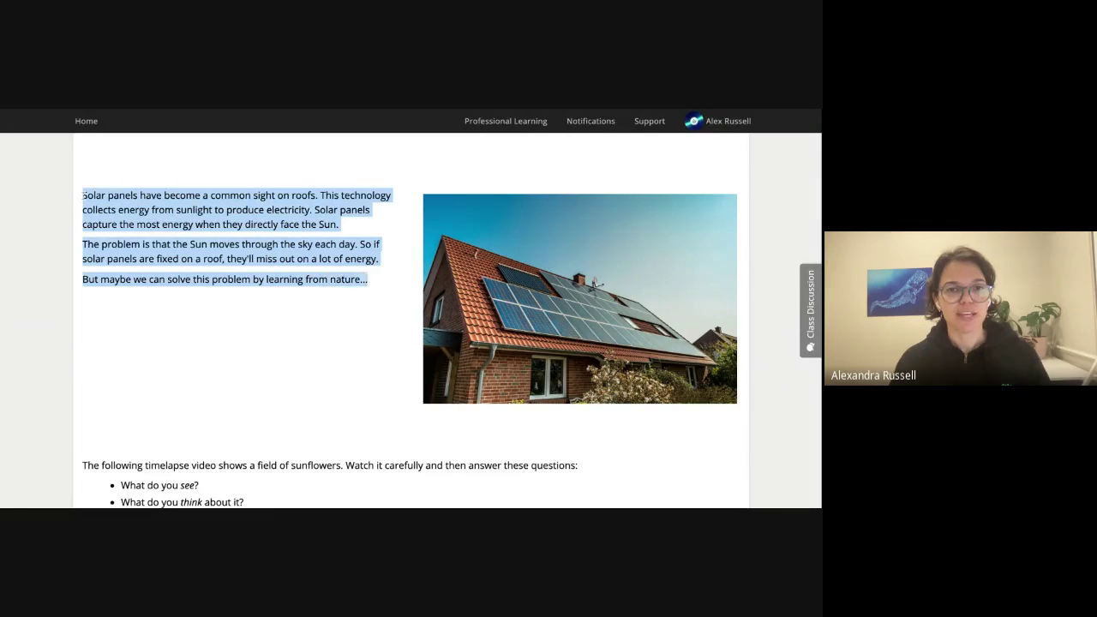
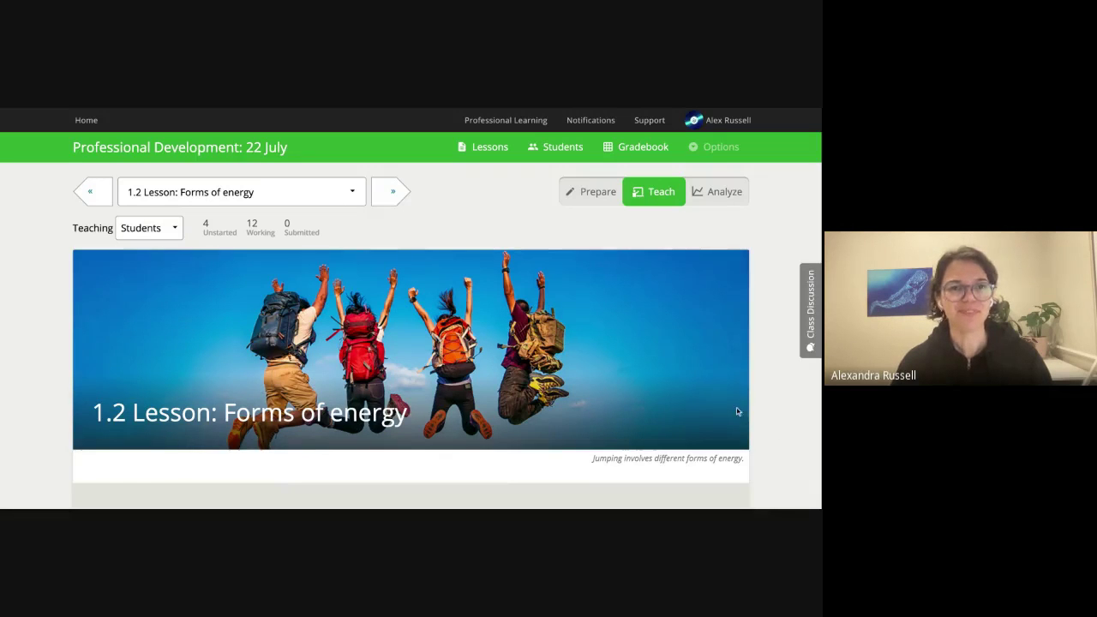
# Scroll down the 1.2 Forms of energy lesson in Teach view.
pyautogui.scroll(-1, 736, 411)
# Scroll past the sunflower timelapse video and select Question 1's empty 'What did you see?' cell.
pyautogui.scroll(-3, 749, 431)
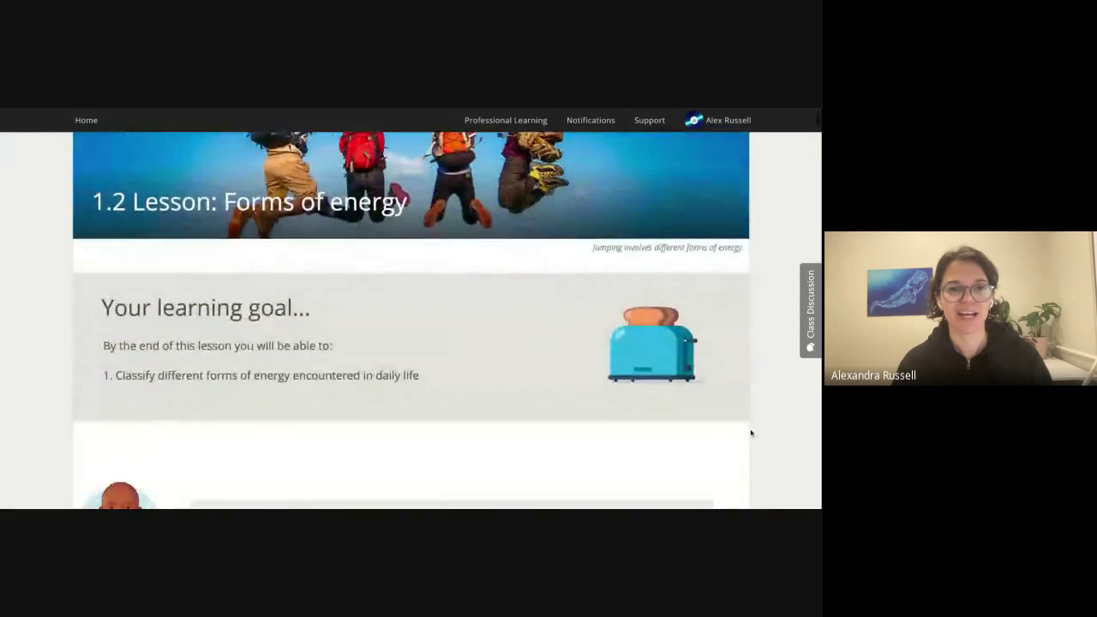
pyautogui.scroll(-6, 750, 433)
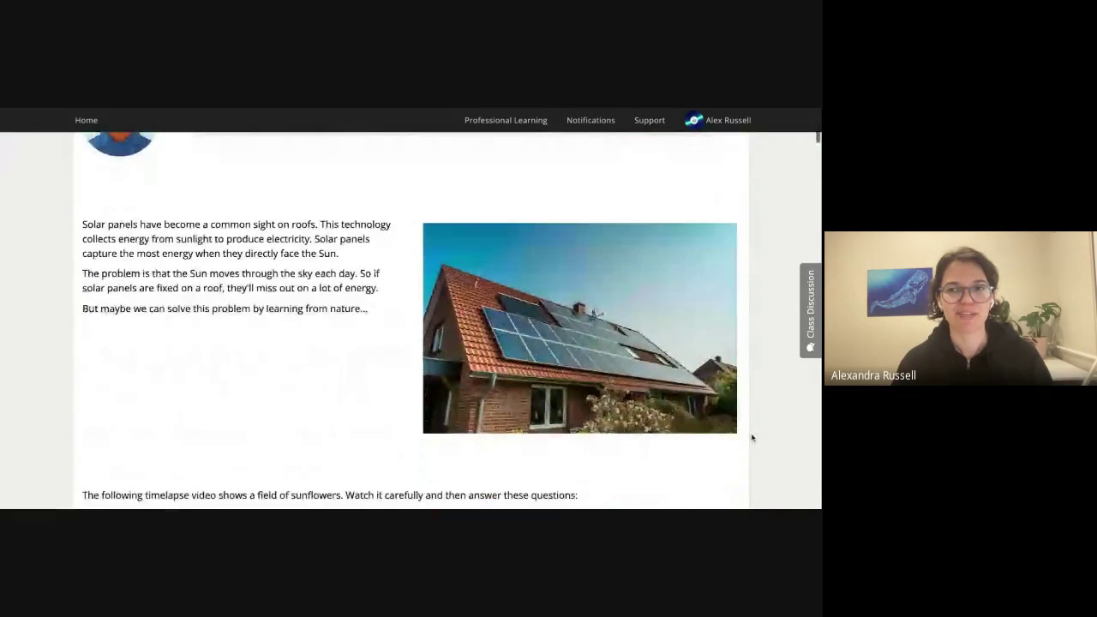
pyautogui.scroll(-6, 752, 439)
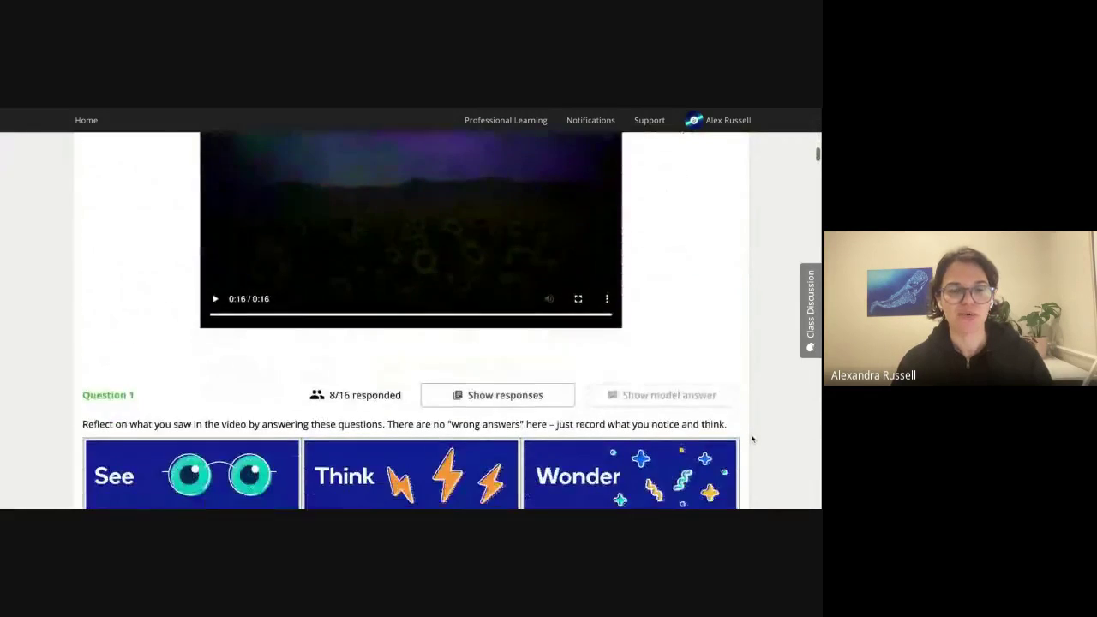
pyautogui.scroll(-1, 751, 440)
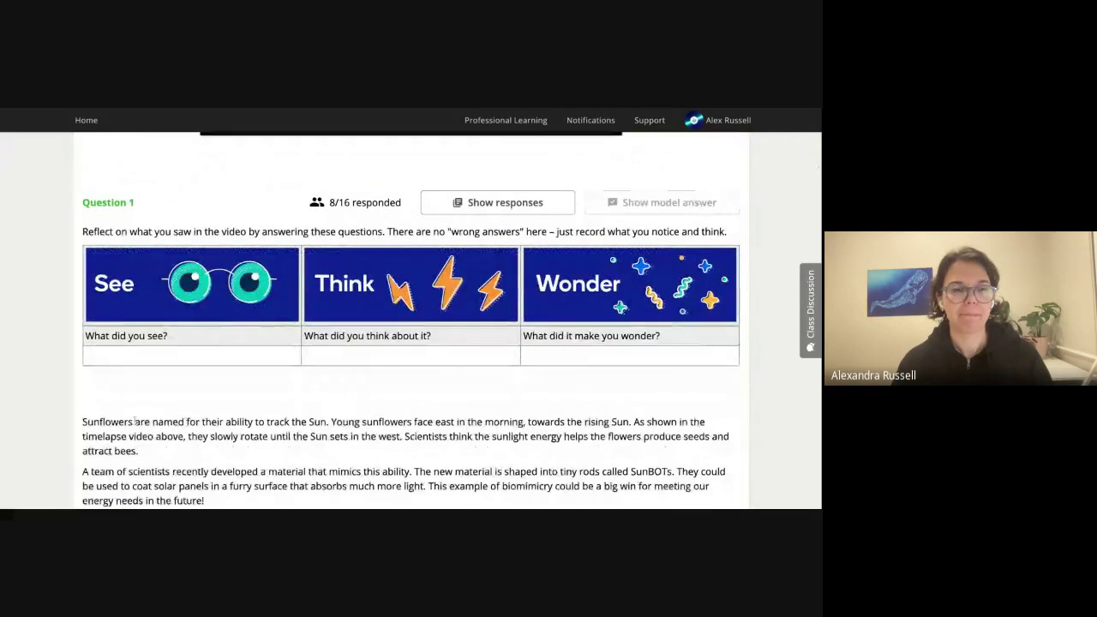
pyautogui.click(123, 358)
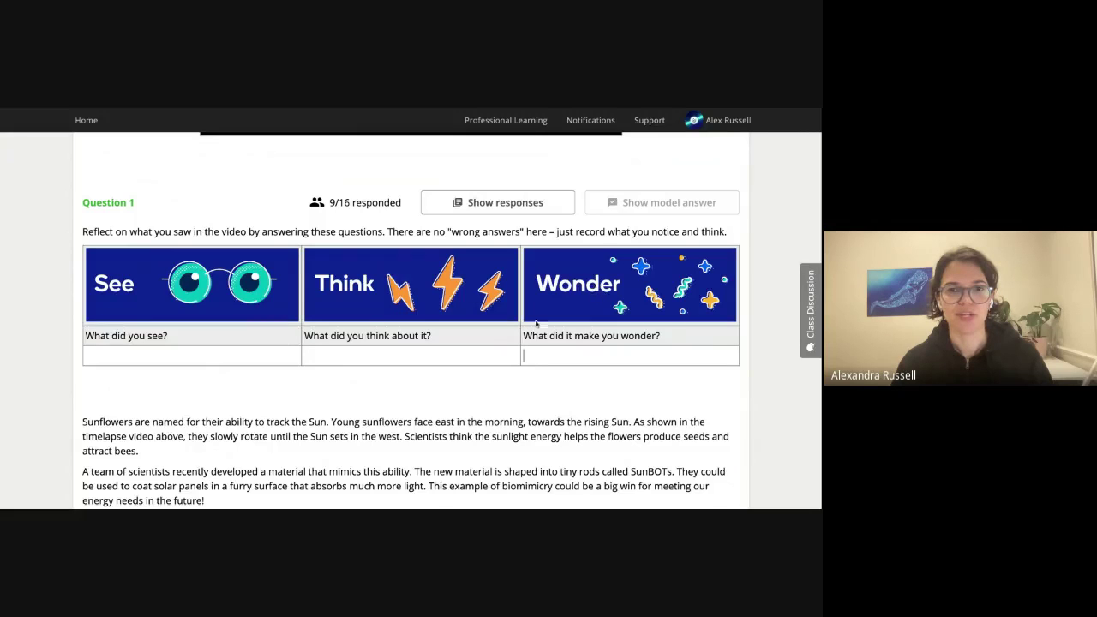
pyautogui.scroll(1, 343, 402)
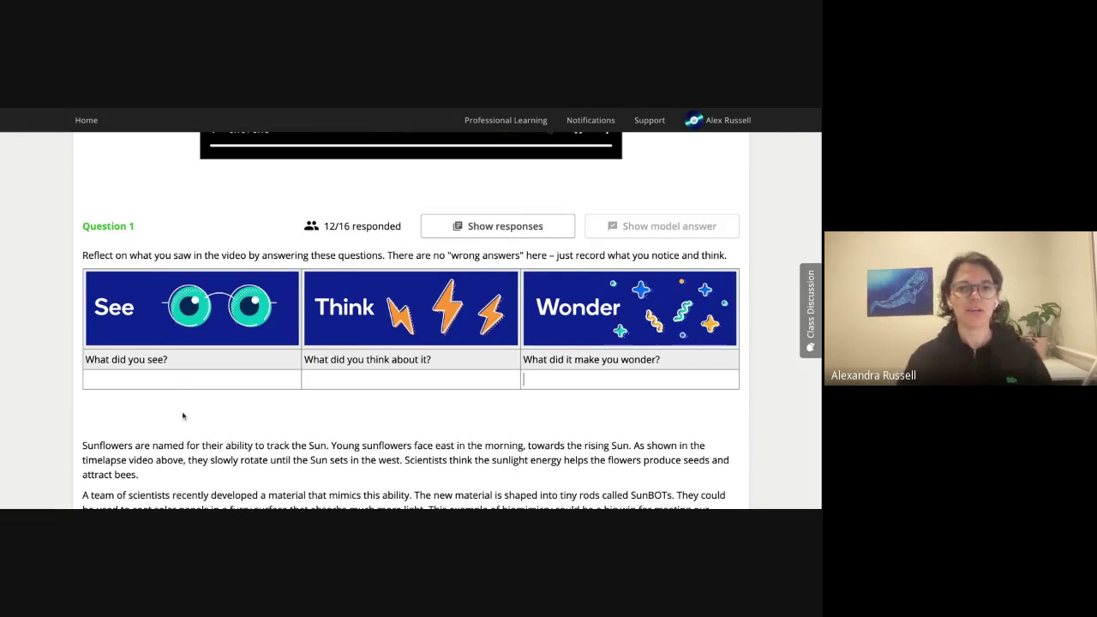
pyautogui.moveTo(357, 236)
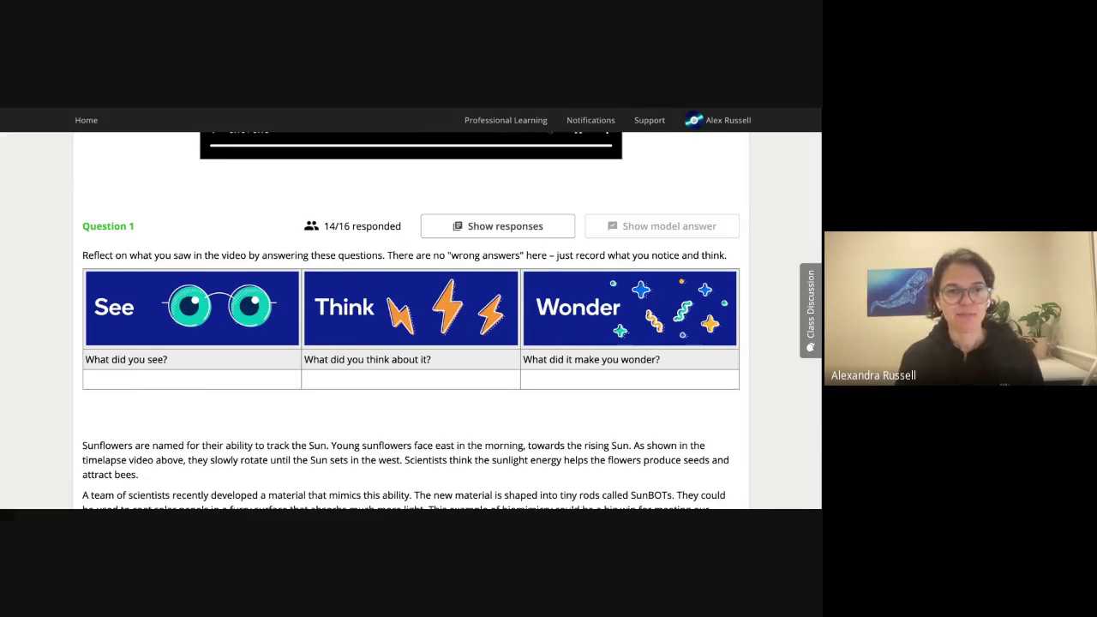
# Answer 'I saw the sky turned red', then 'That was interesting colour!Why did the sky turn that colour?'.
pyautogui.write('I')
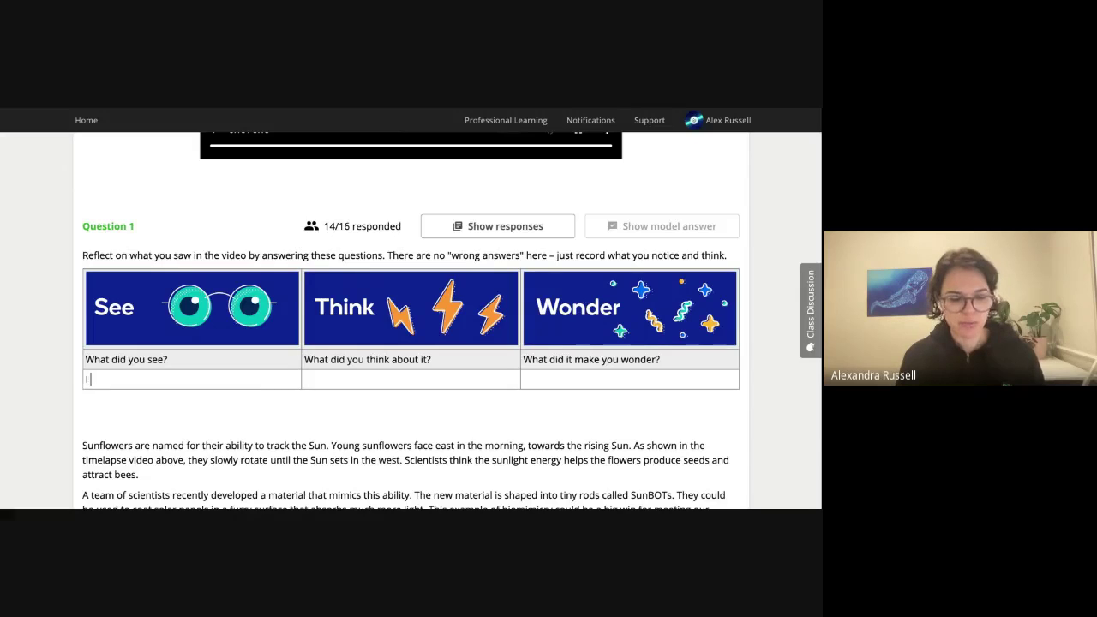
pyautogui.write(' saw the sky turned red')
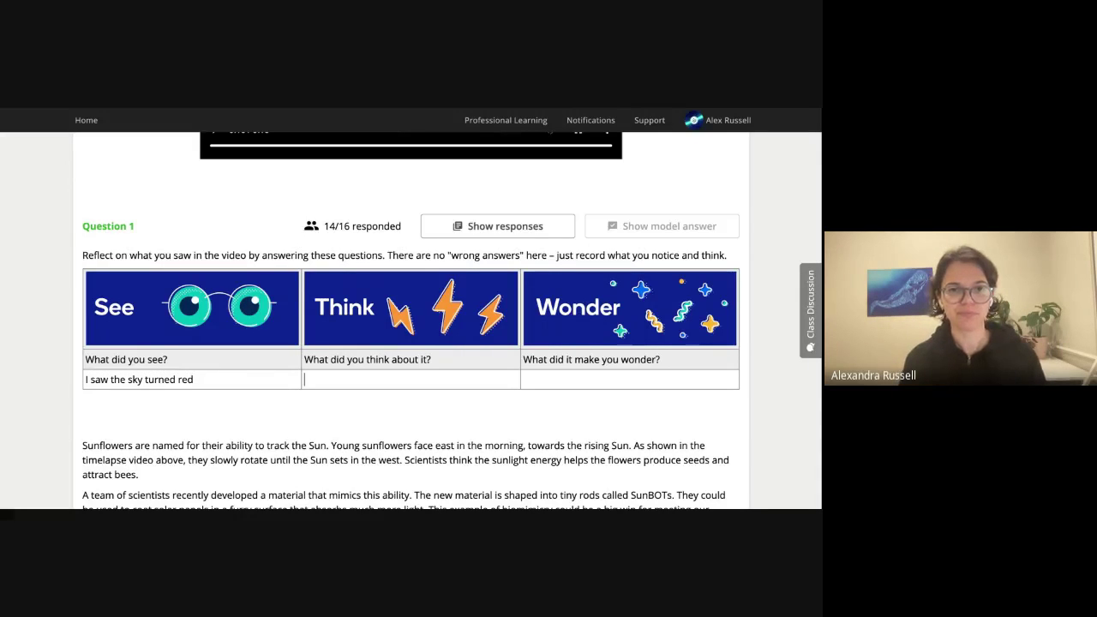
pyautogui.click(306, 379)
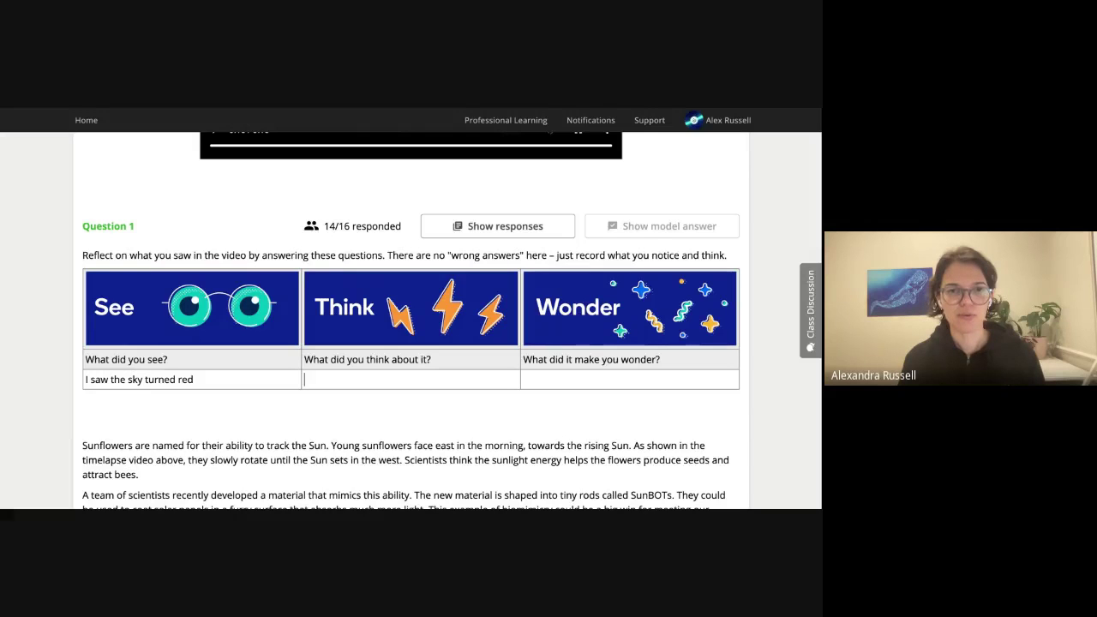
pyautogui.write('That was interesting colour!')
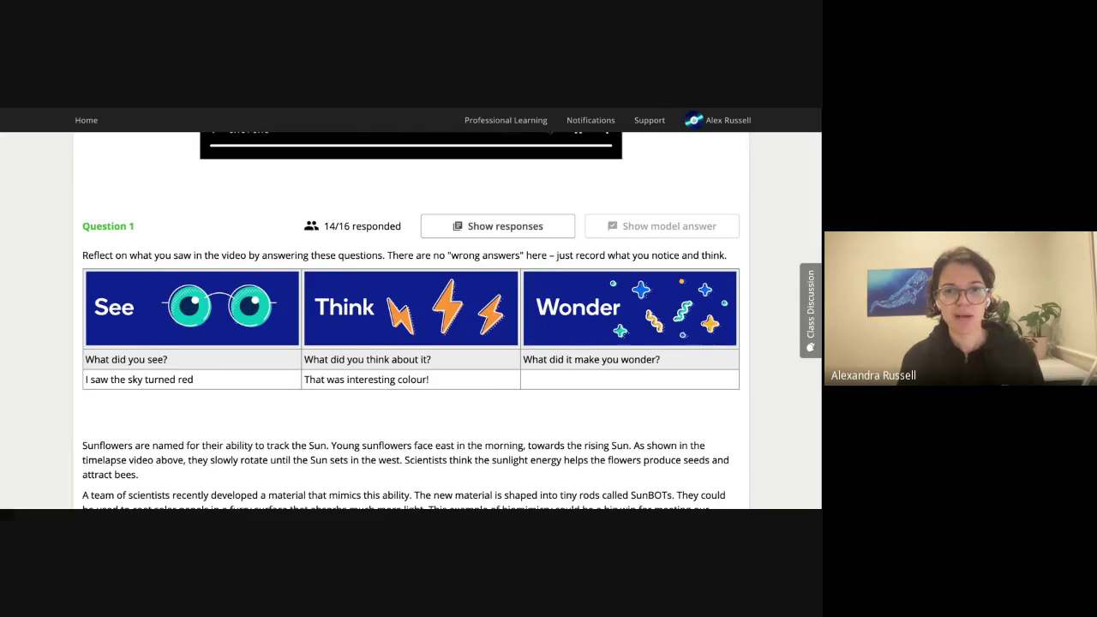
pyautogui.write('Why did the s')
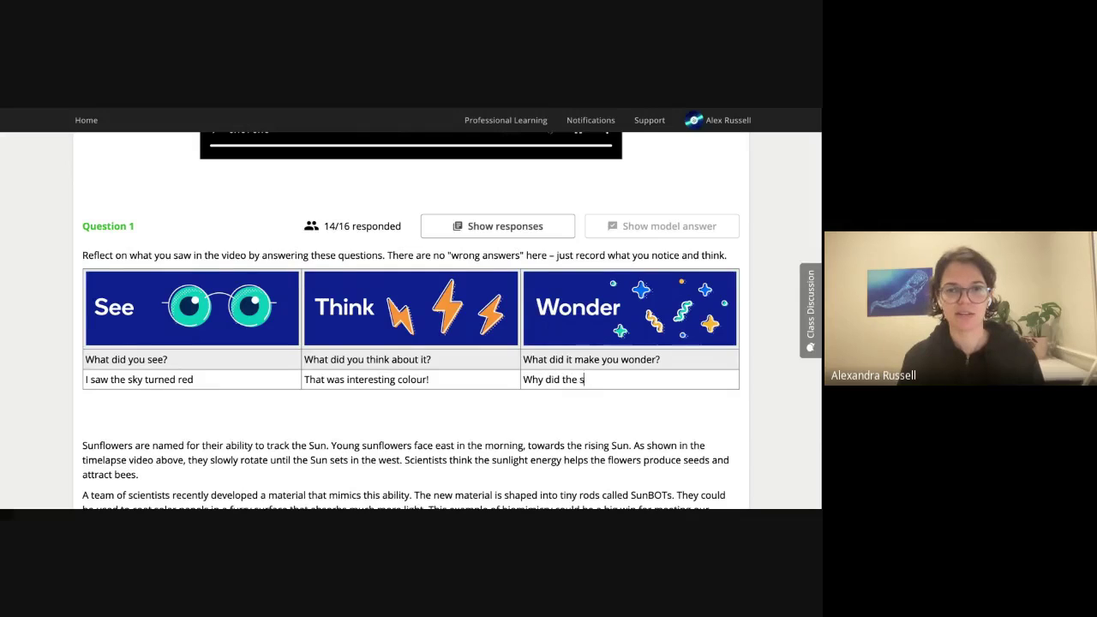
pyautogui.write('ky turn that col')
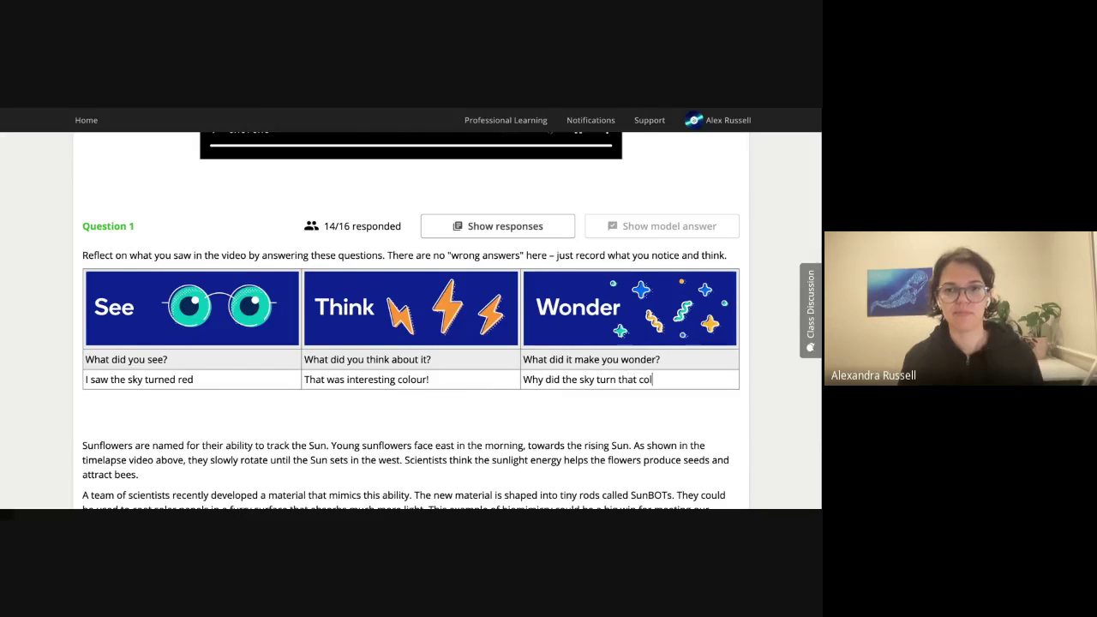
pyautogui.write('our?')
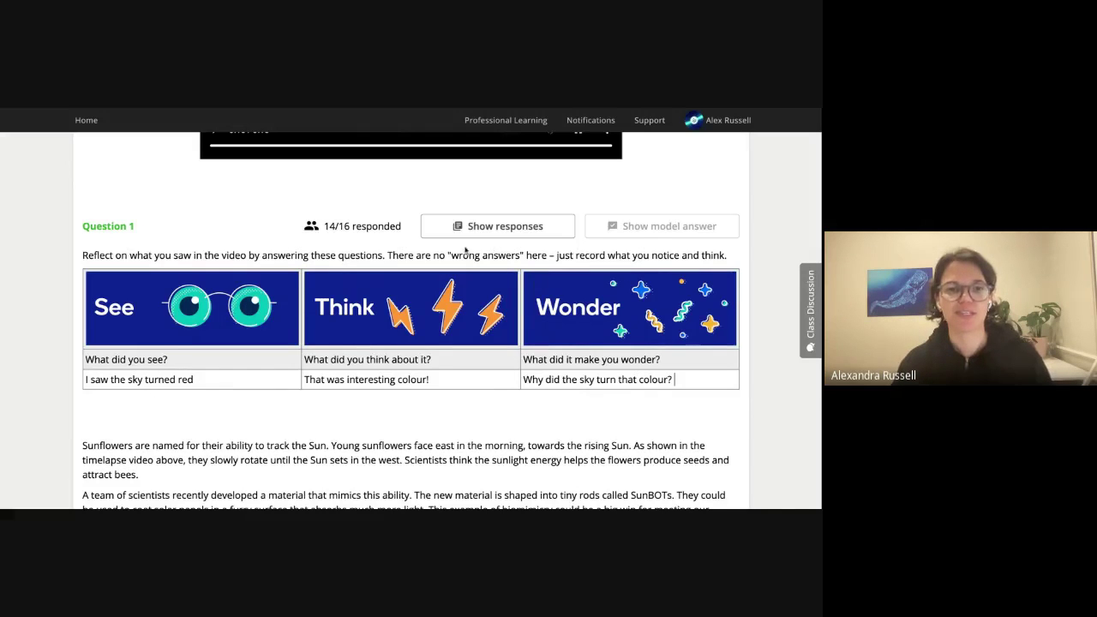
pyautogui.scroll(1, 433, 298)
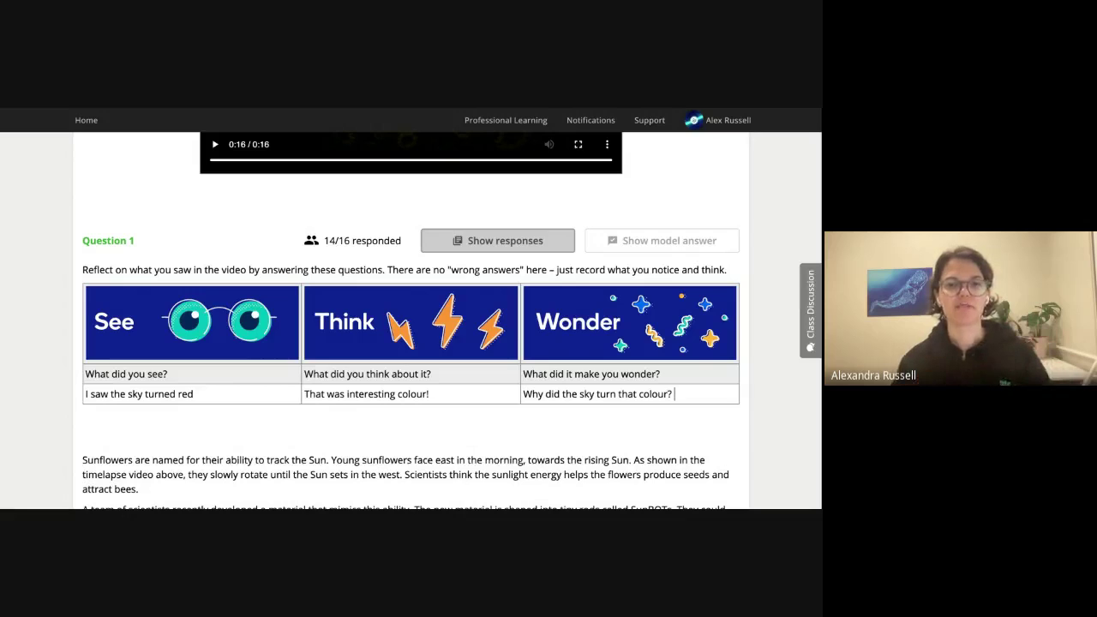
# Open Question 1's student responses and step forward through six students' answers.
pyautogui.click(497, 240)
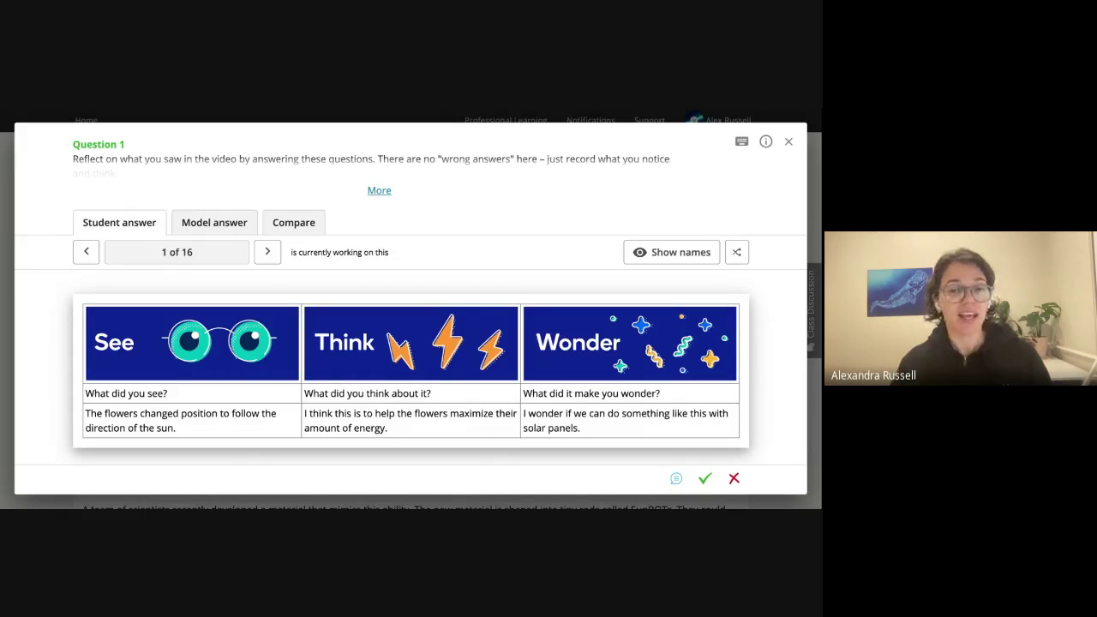
pyautogui.press('Right')
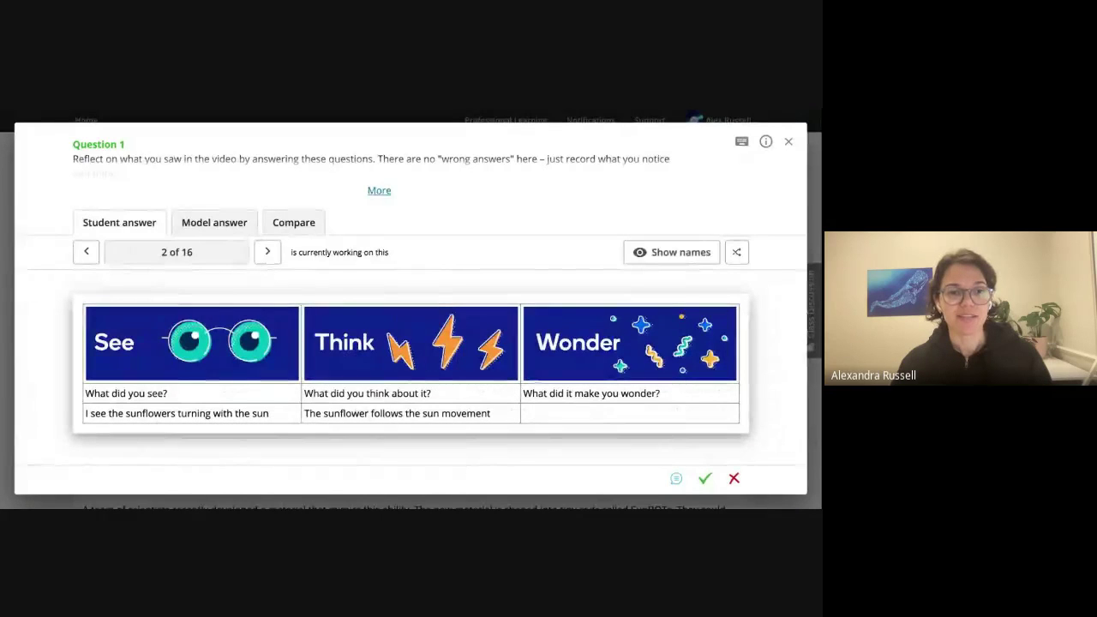
pyautogui.press('Right')
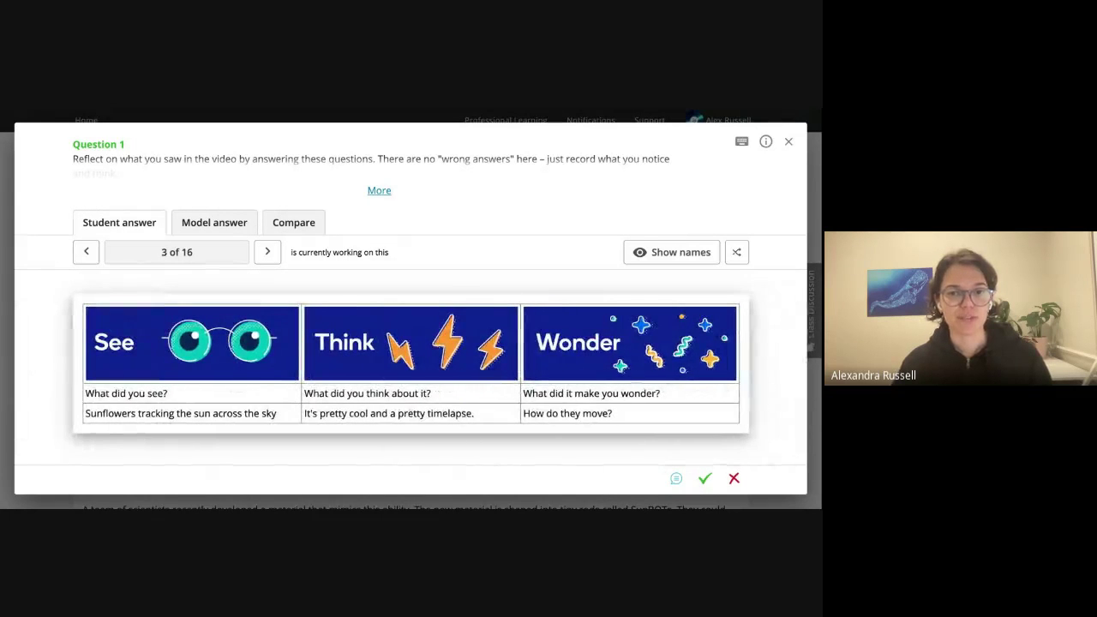
pyautogui.press('Right')
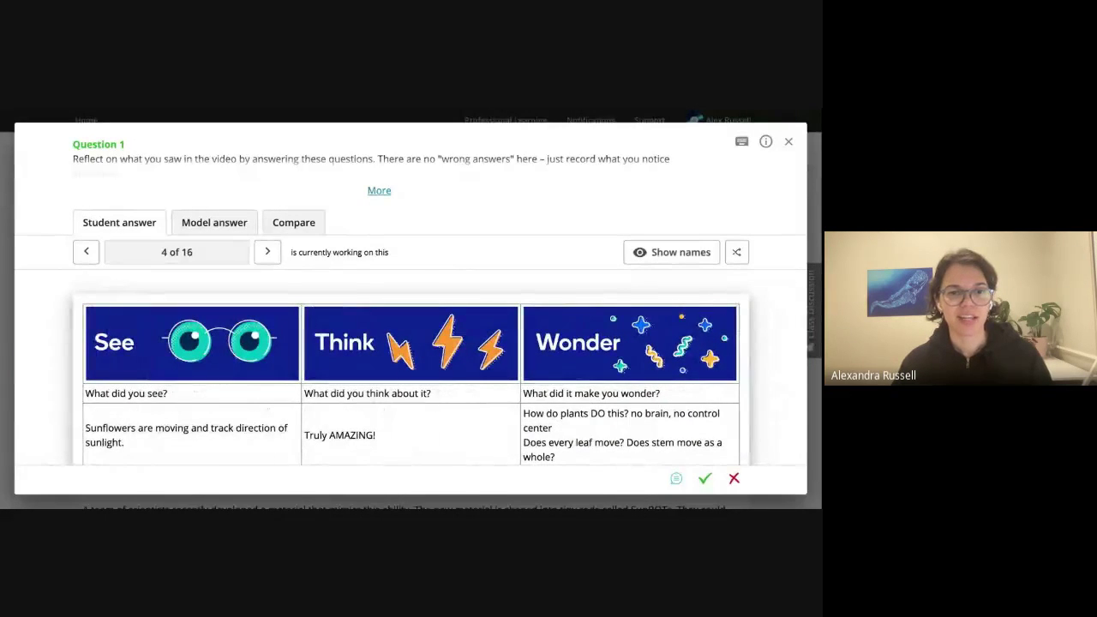
pyautogui.press('Right')
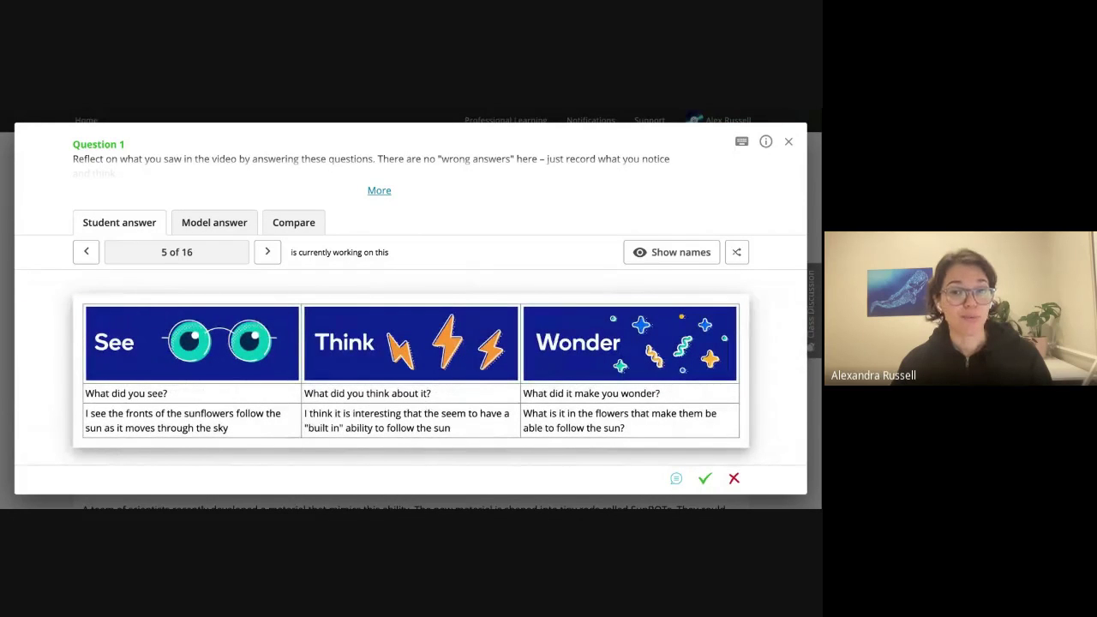
pyautogui.press('Right')
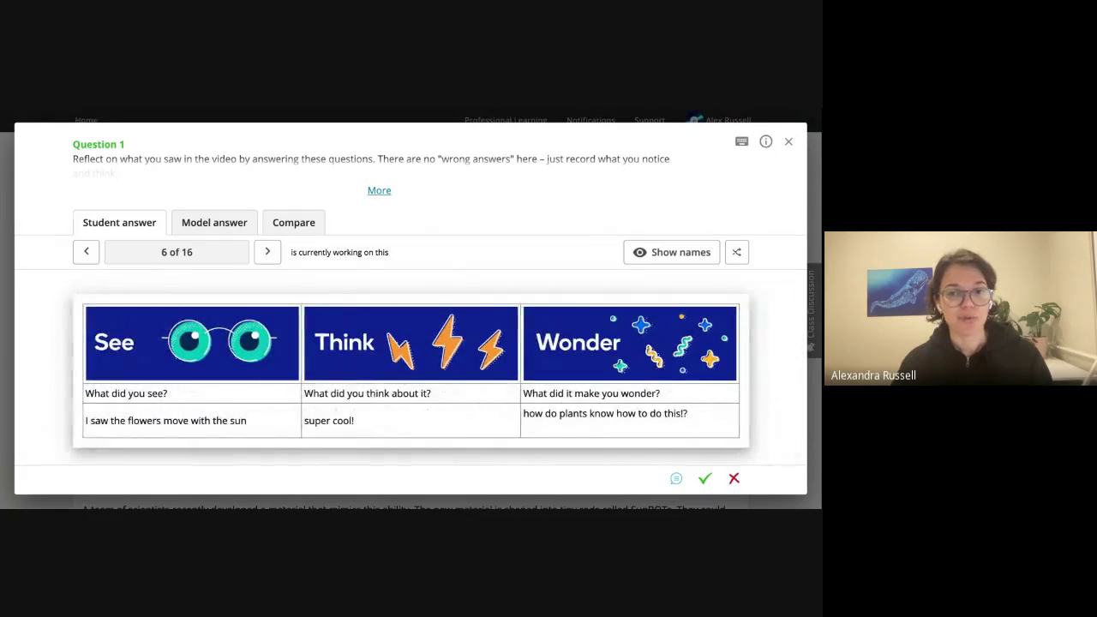
pyautogui.press('Right')
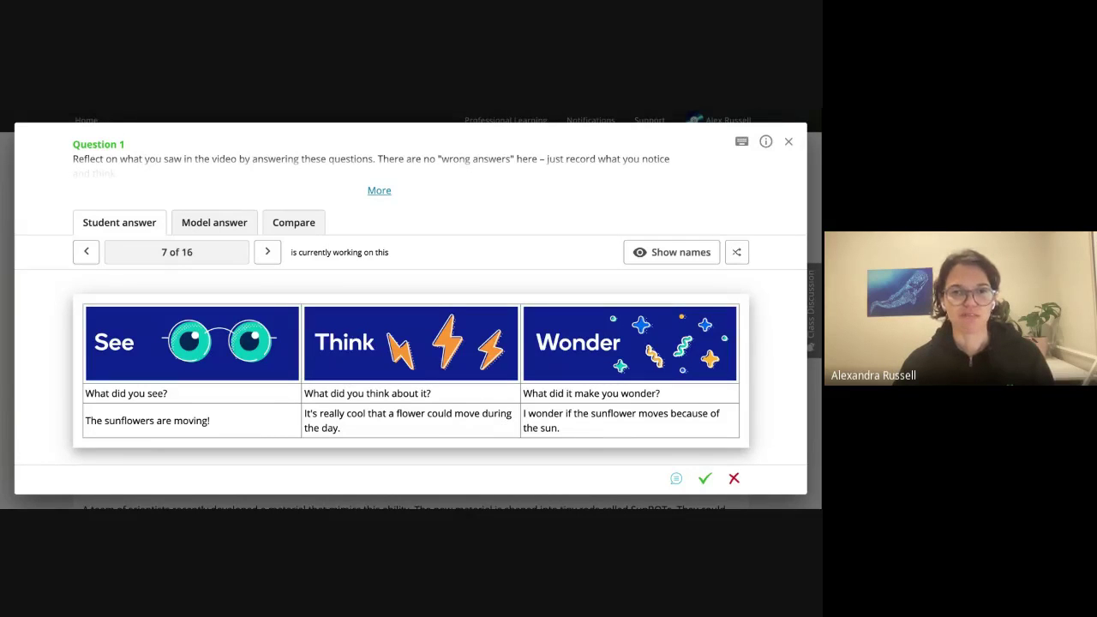
# Step back through five earlier students' answers, then close the responses dialog.
pyautogui.press('Left')
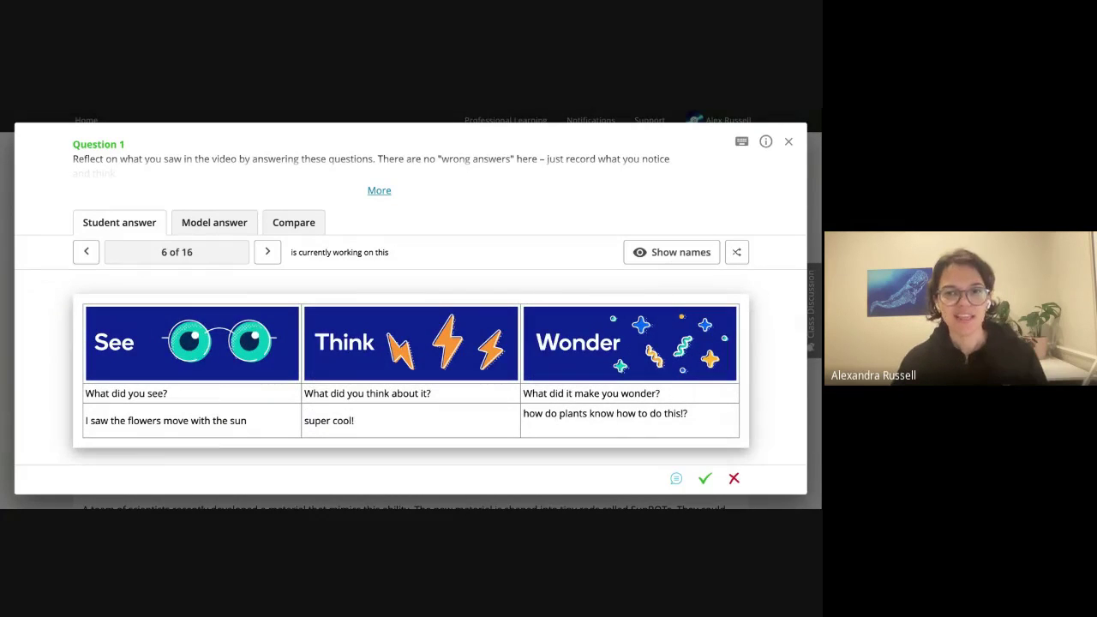
pyautogui.press('Left')
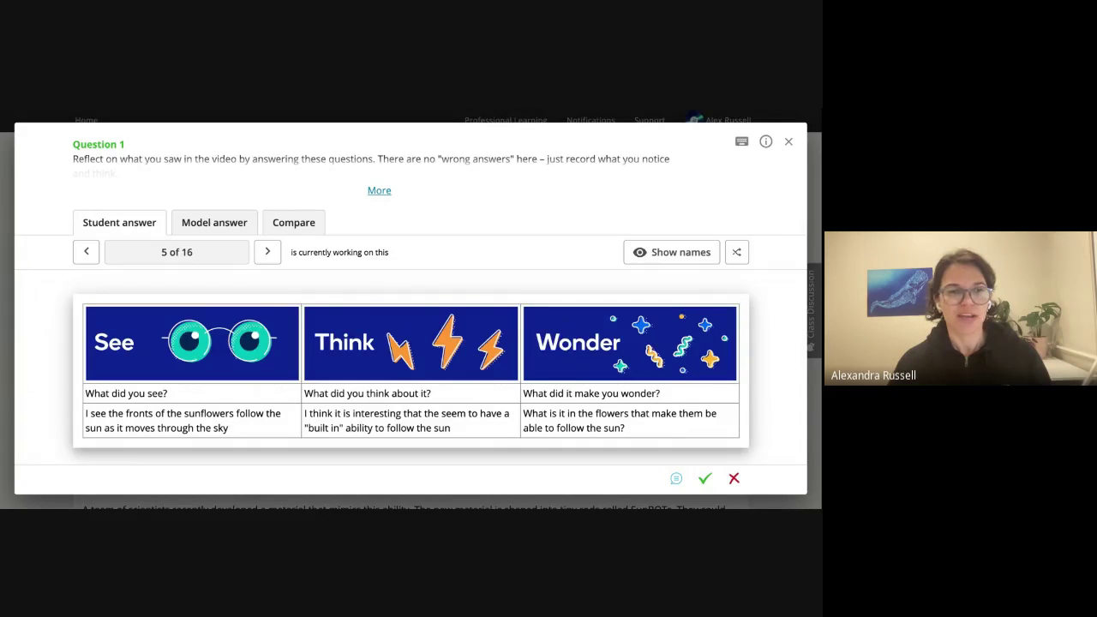
pyautogui.press('Left')
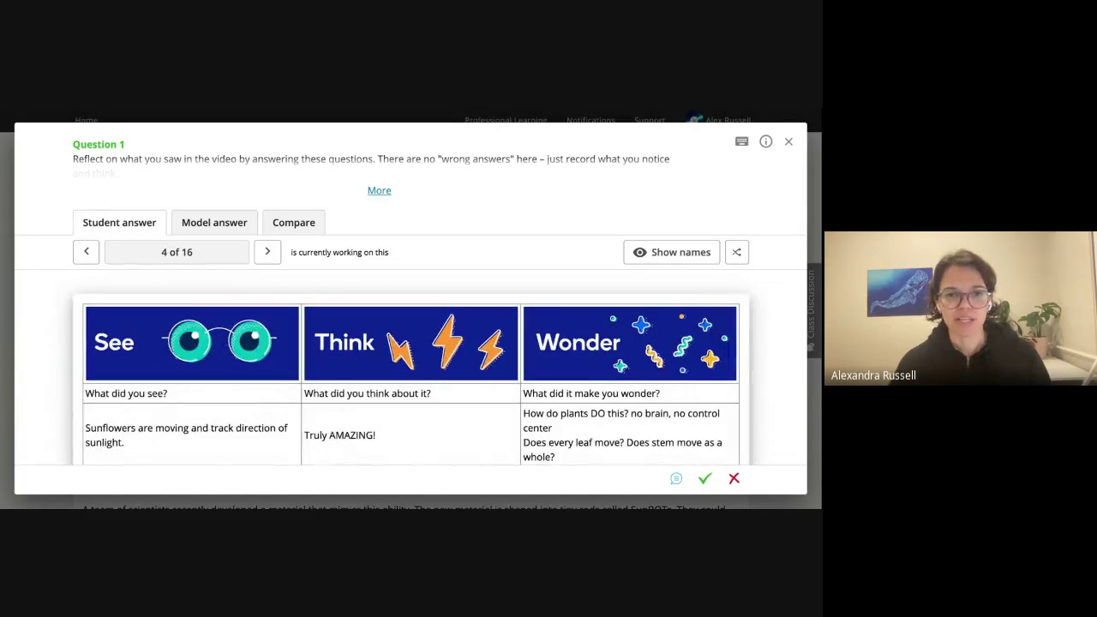
pyautogui.press('Left')
pyautogui.press('Left')
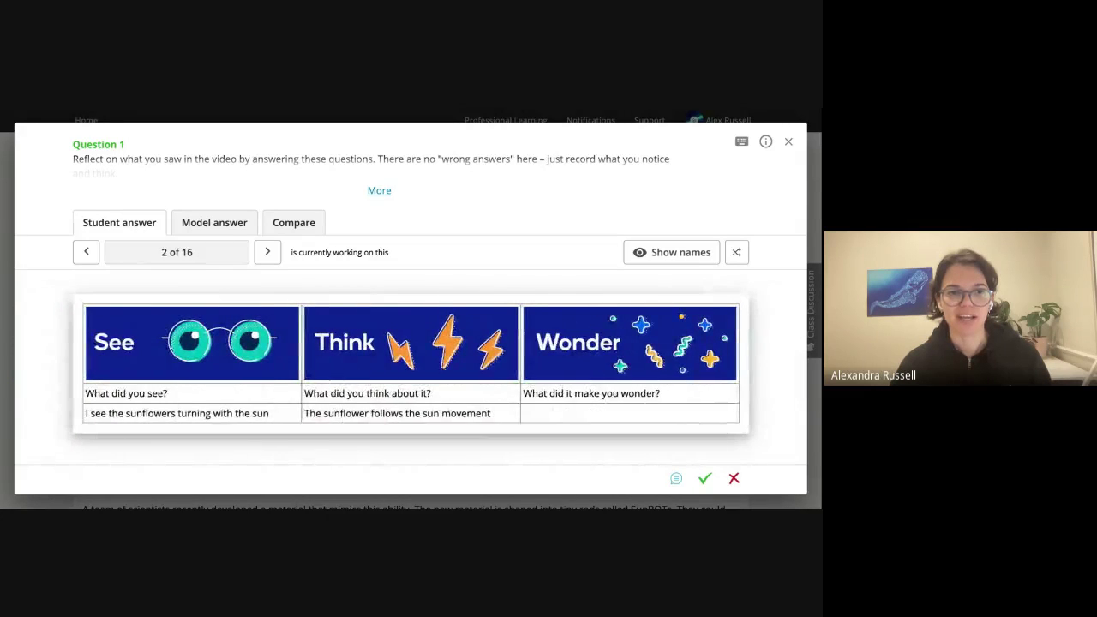
pyautogui.press('Left')
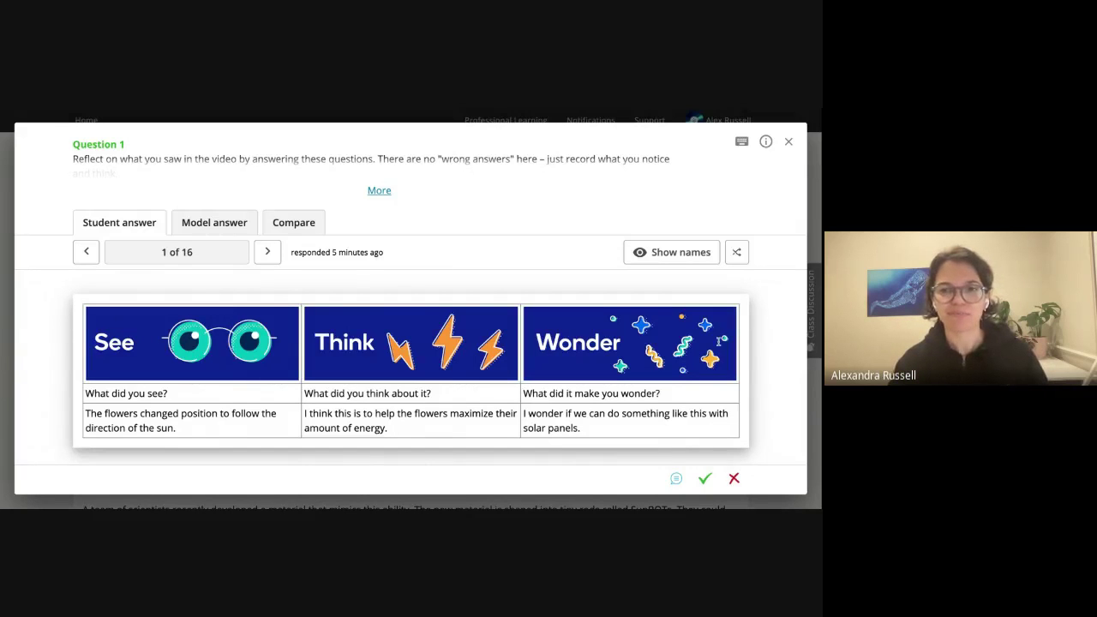
pyautogui.click(791, 144)
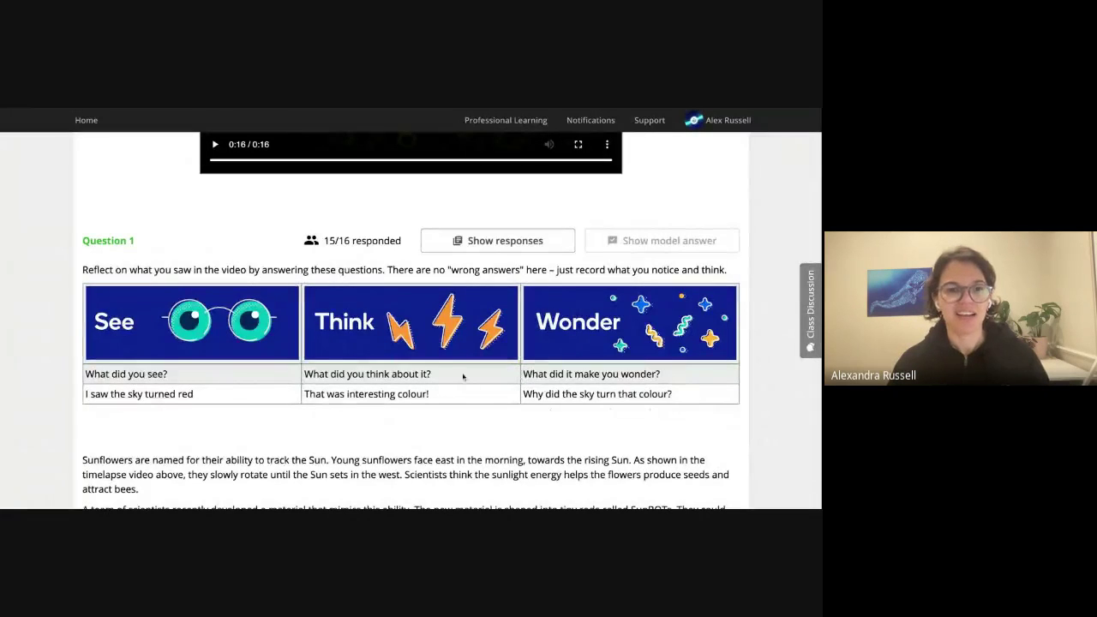
# Scroll down the lesson and open the Science News for Students SunBOTs article link.
pyautogui.scroll(-3, 467, 387)
pyautogui.scroll(-3, 467, 387)
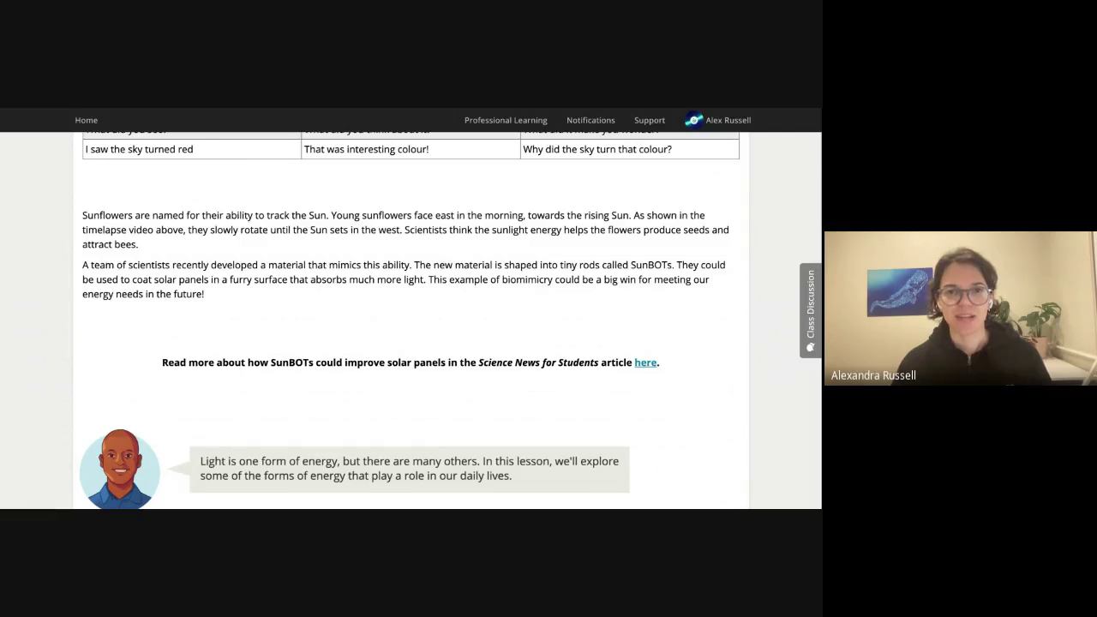
pyautogui.scroll(-1, 137, 326)
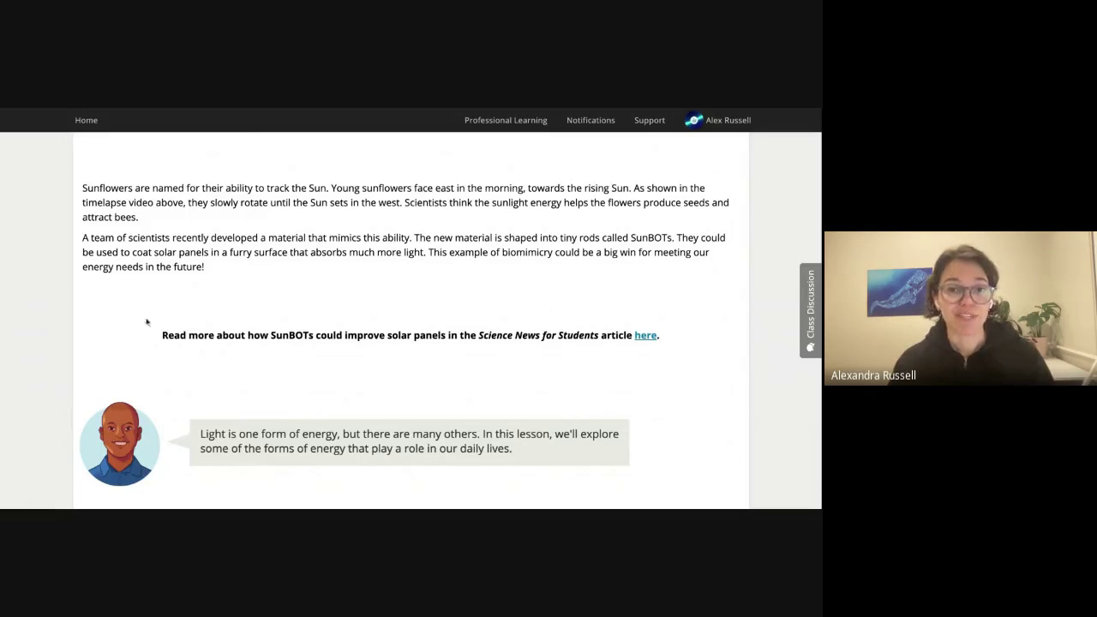
pyautogui.scroll(-1, 366, 311)
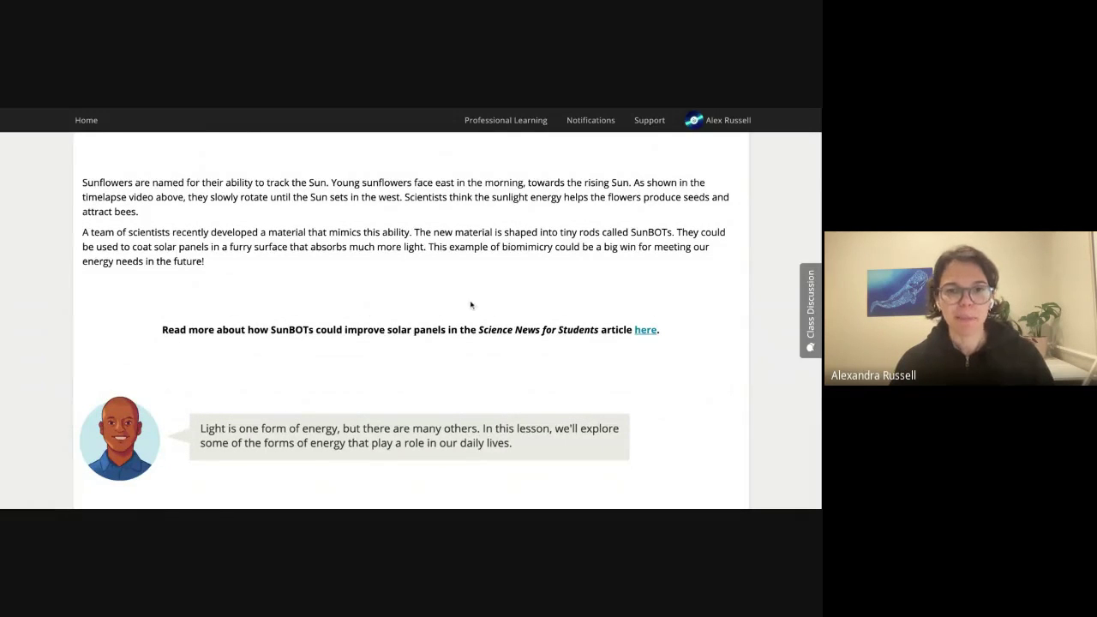
pyautogui.scroll(-1, 472, 307)
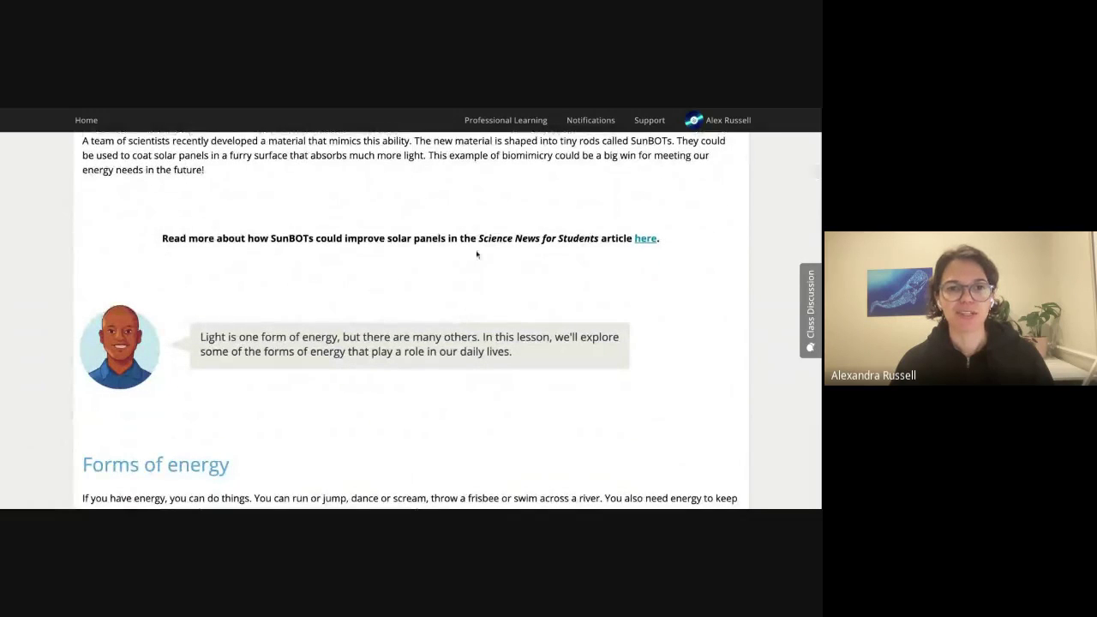
pyautogui.click(641, 244)
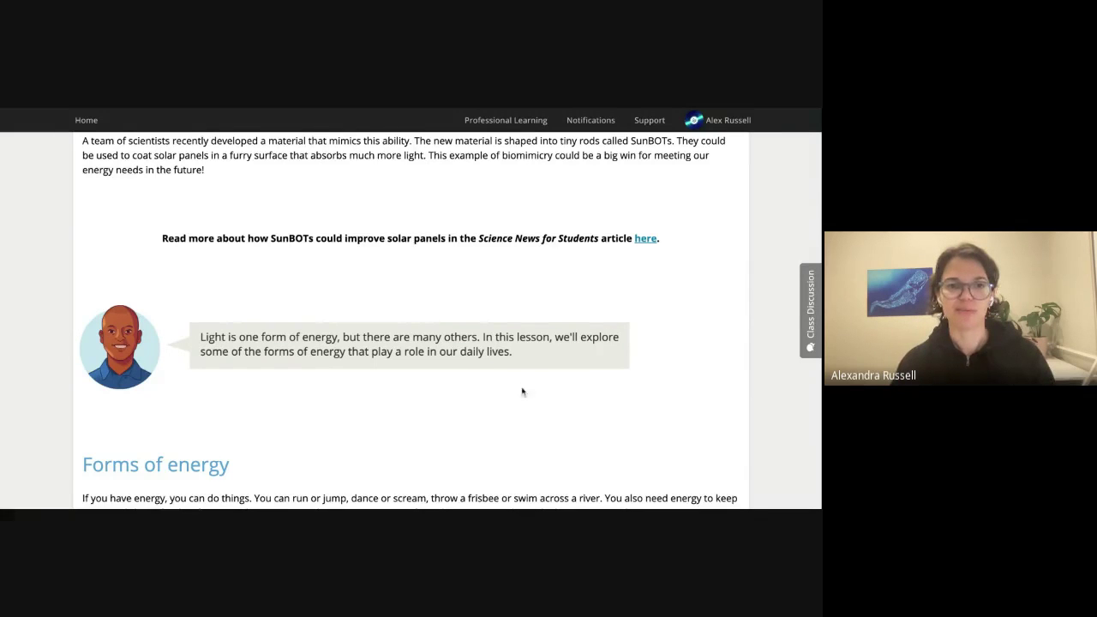
# Scroll on to the Forms of energy section with the whale and car images.
pyautogui.scroll(-3, 512, 416)
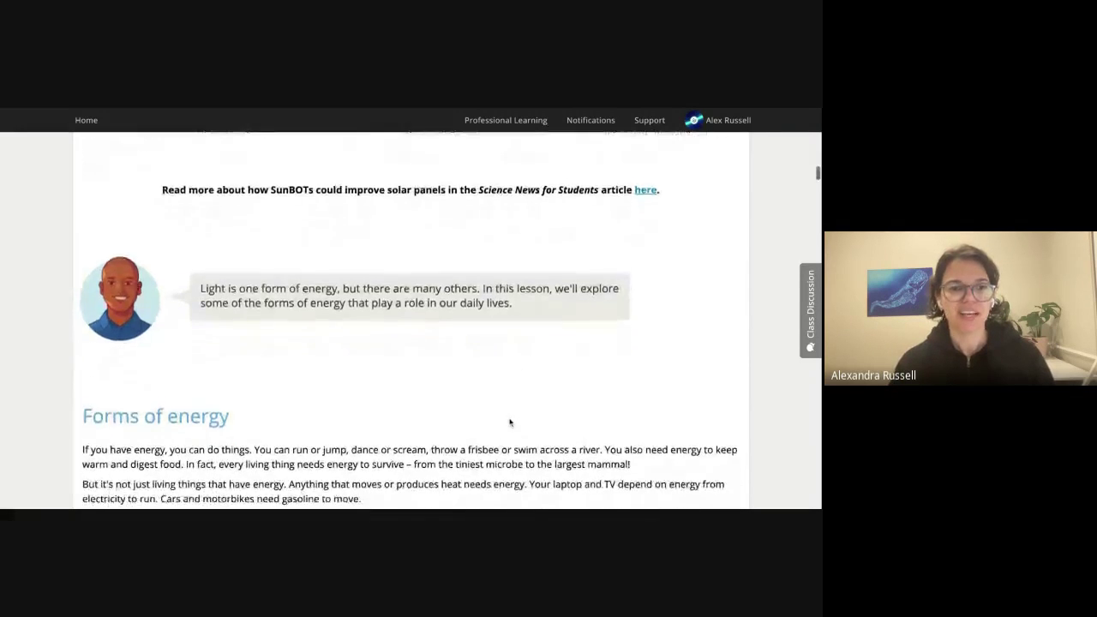
pyautogui.scroll(-3, 511, 420)
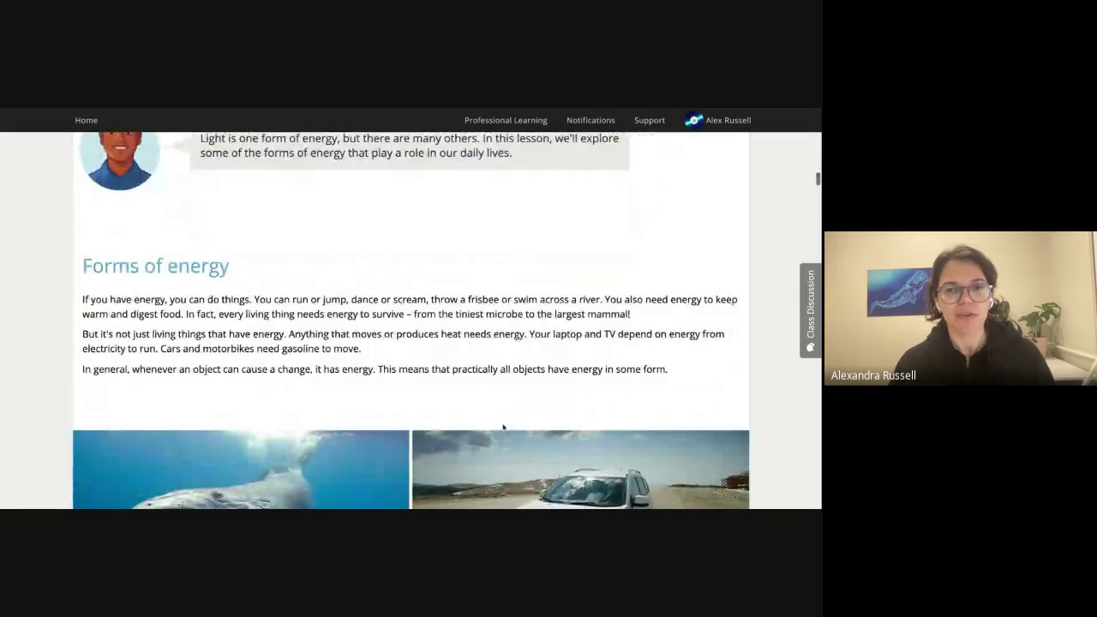
pyautogui.scroll(-2, 504, 426)
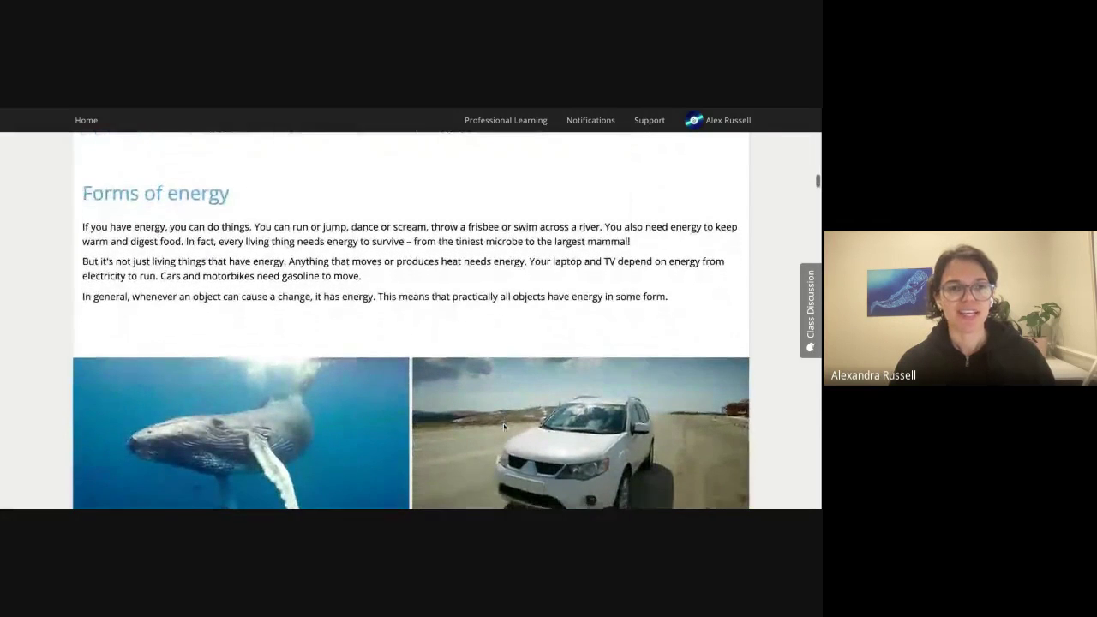
pyautogui.scroll(-1, 490, 433)
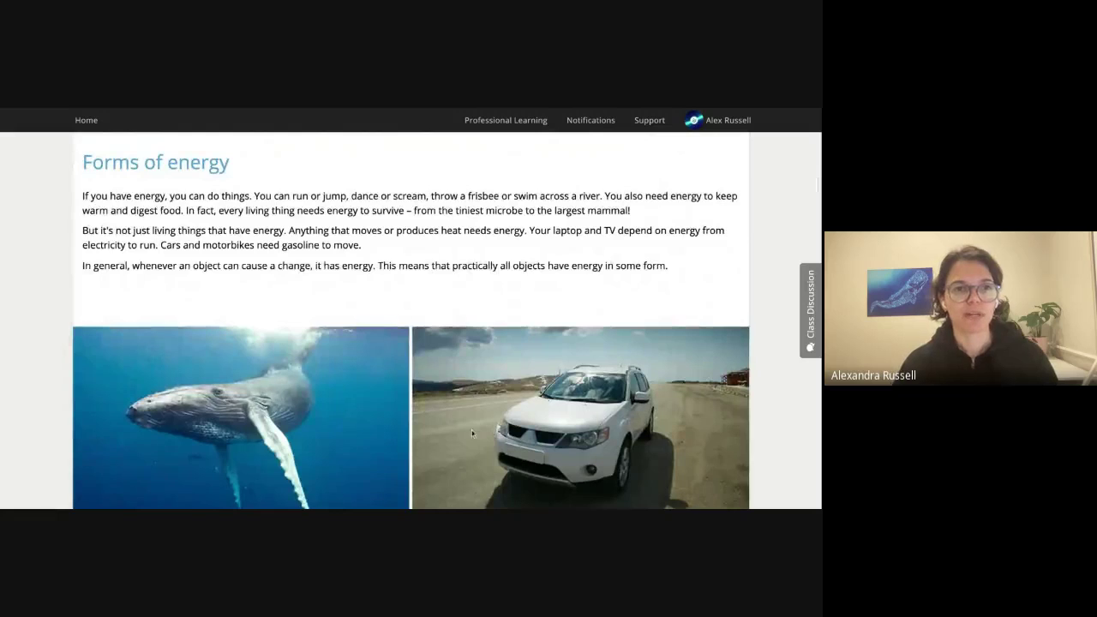
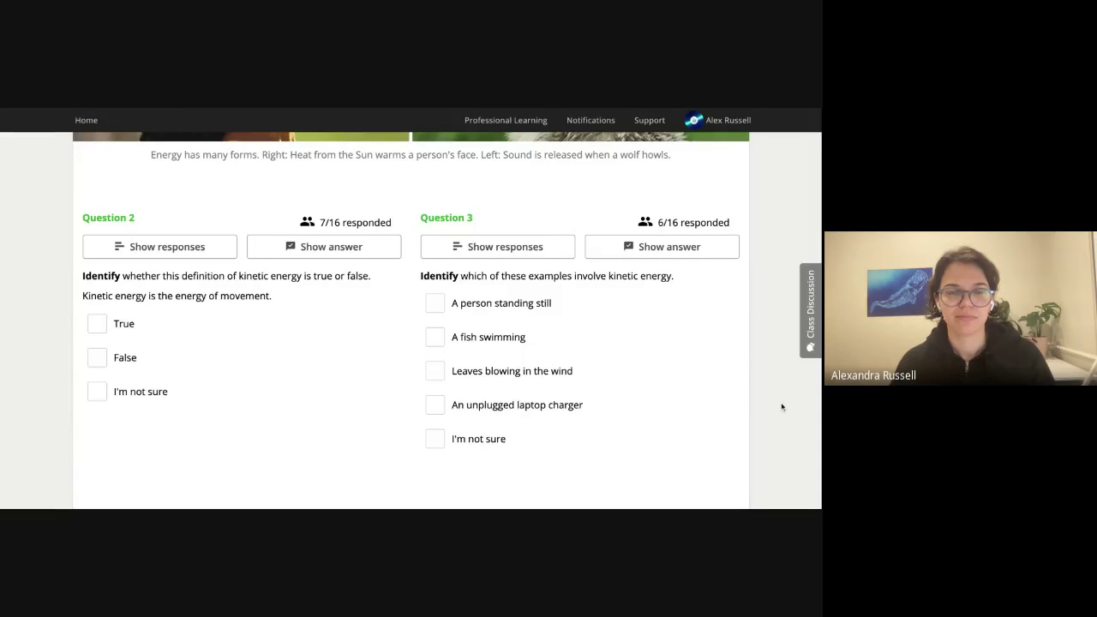
# Show Question 2's response tally and check which students chose each answer.
pyautogui.scroll(-1, 782, 407)
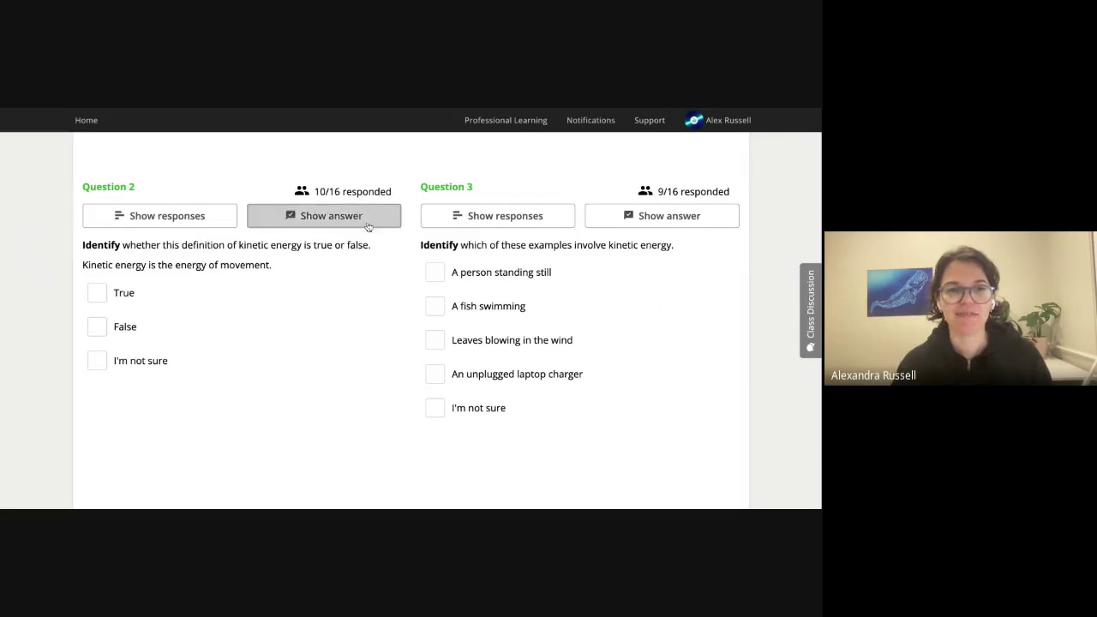
pyautogui.moveTo(304, 193)
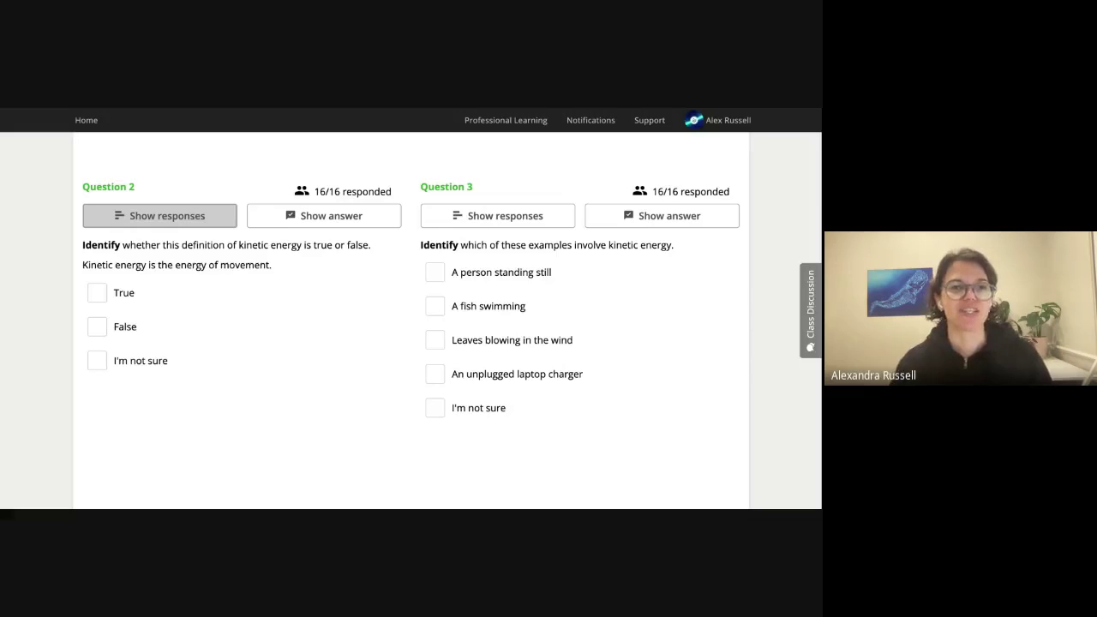
pyautogui.click(151, 221)
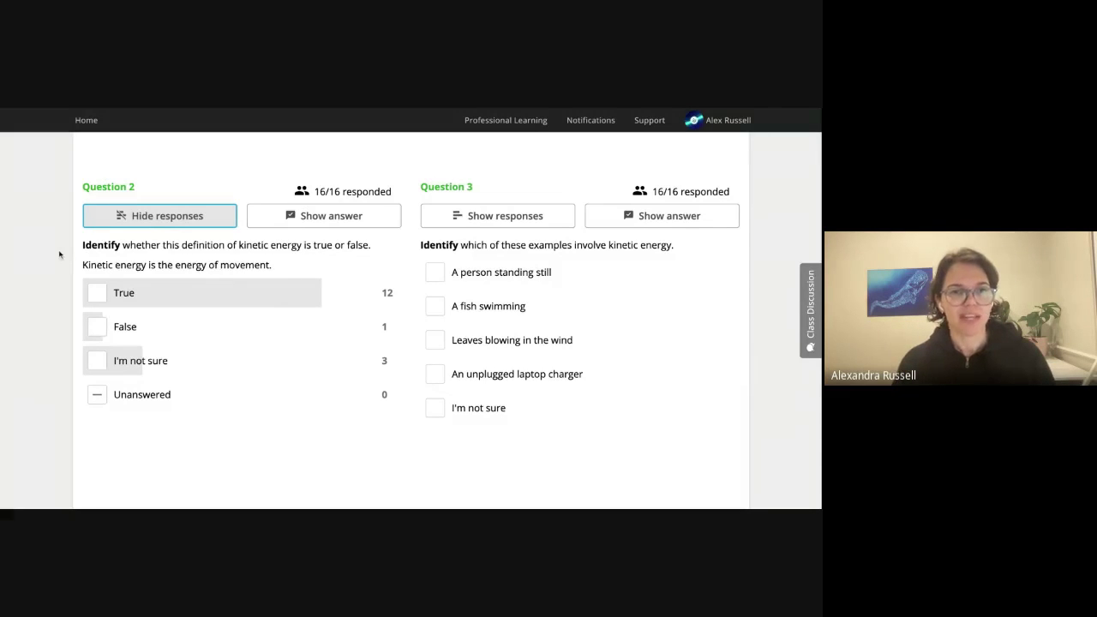
pyautogui.moveTo(144, 293)
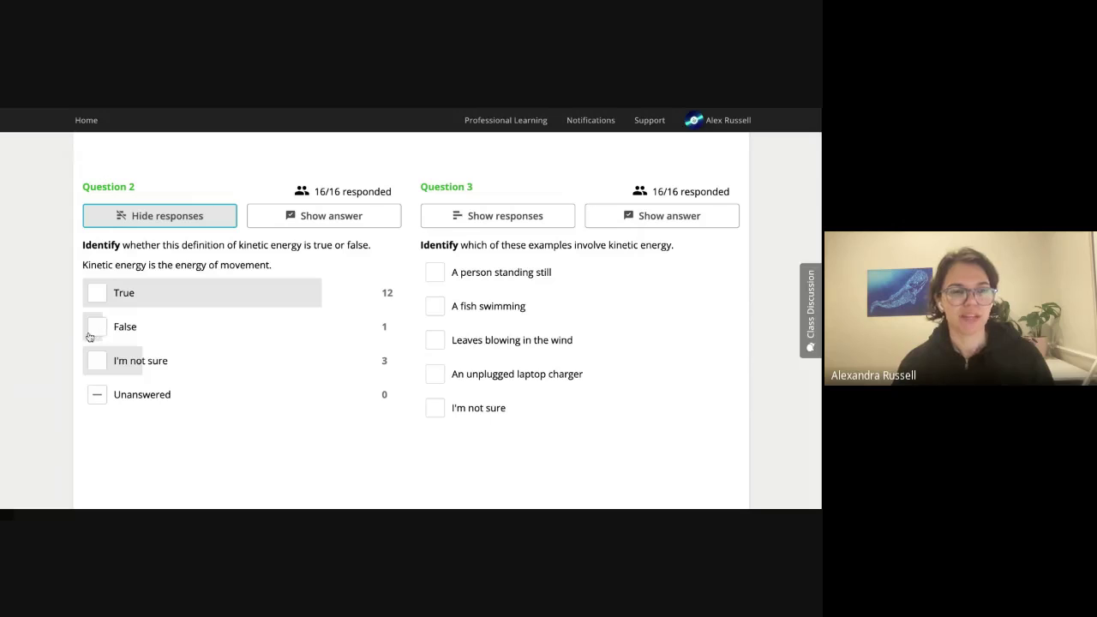
pyautogui.moveTo(129, 364)
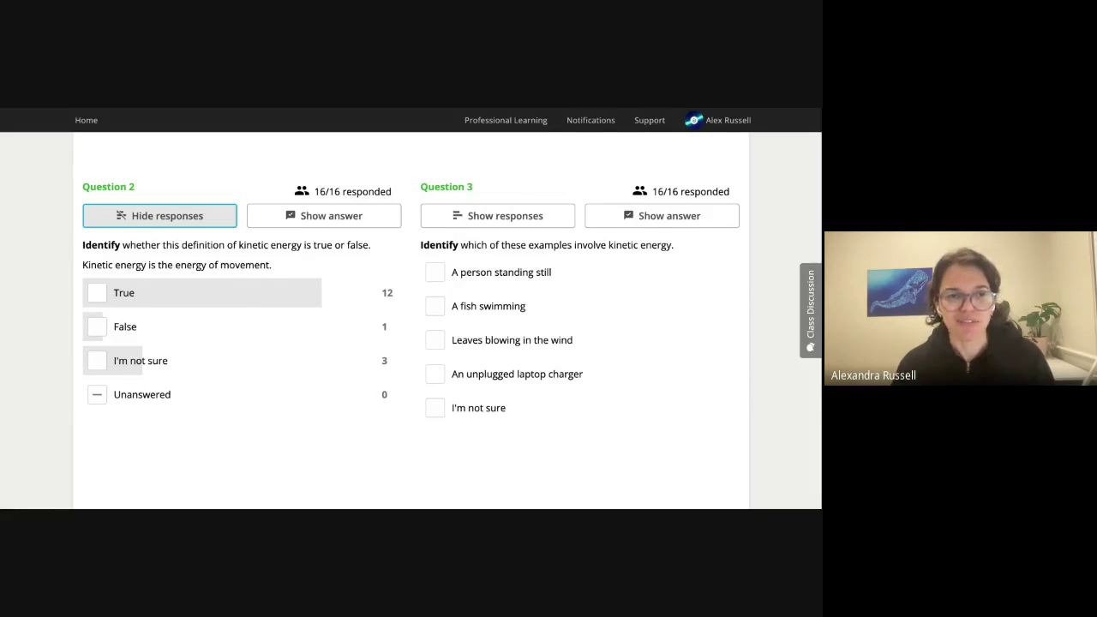
pyautogui.moveTo(124, 326)
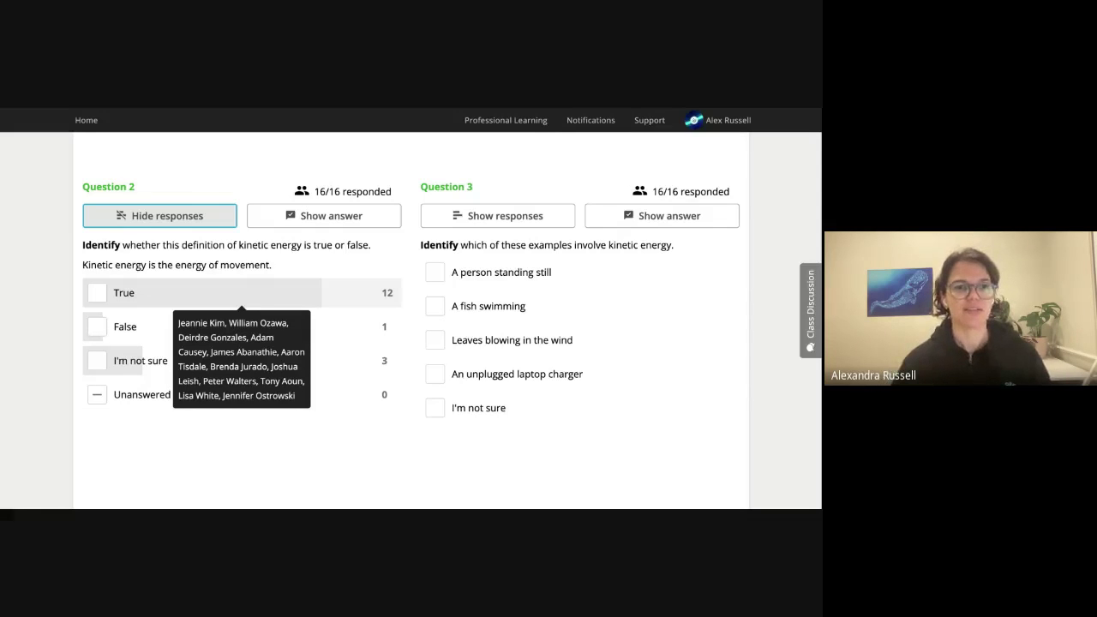
# Recheck Question 2's answer rows, confirming all 16 students chose True.
pyautogui.scroll(1, 121, 288)
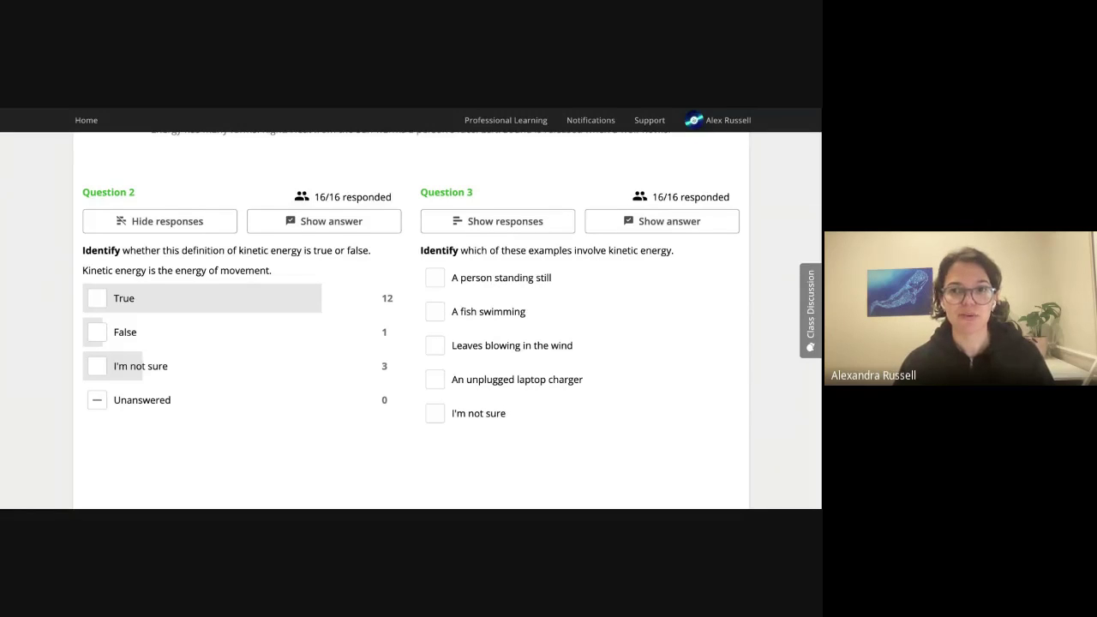
pyautogui.press('Tab')
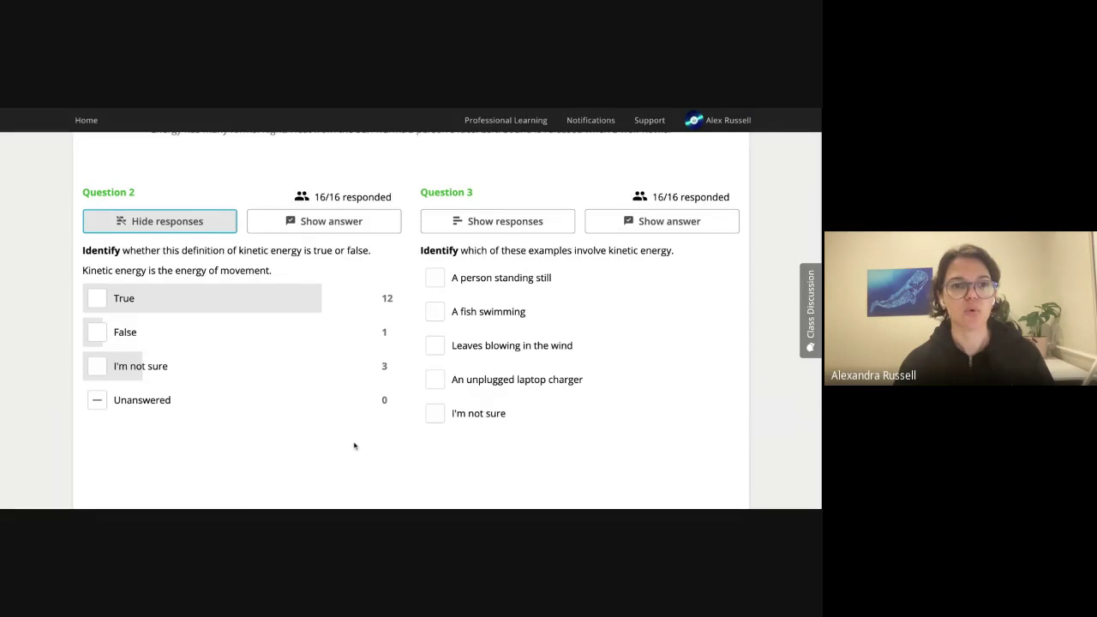
pyautogui.scroll(1, 50, 353)
pyautogui.scroll(2, 50, 353)
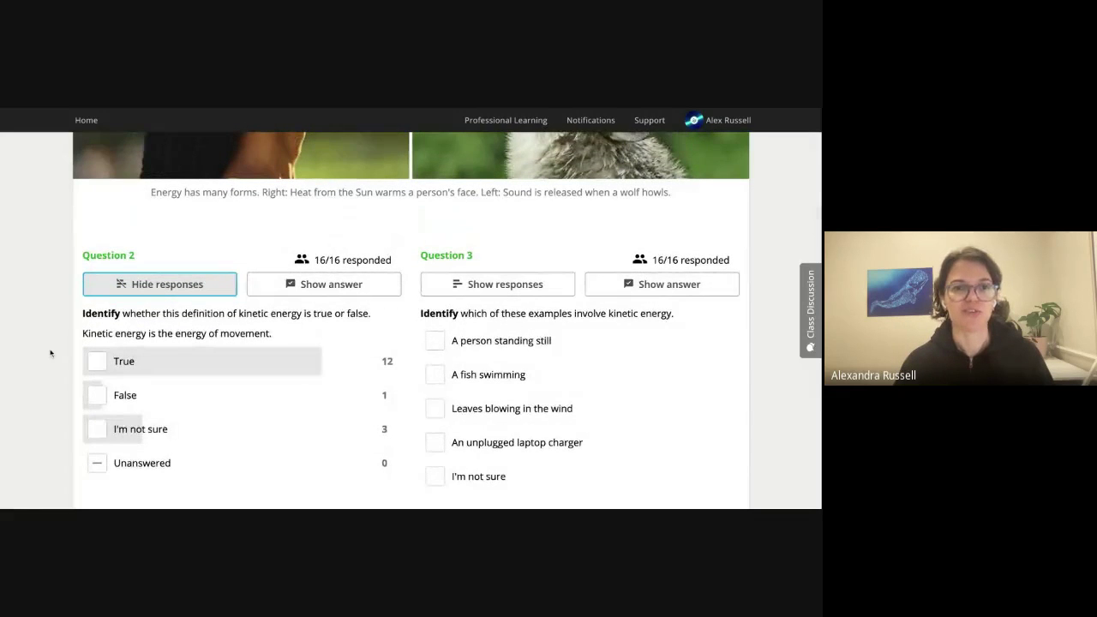
pyautogui.scroll(-1, 50, 353)
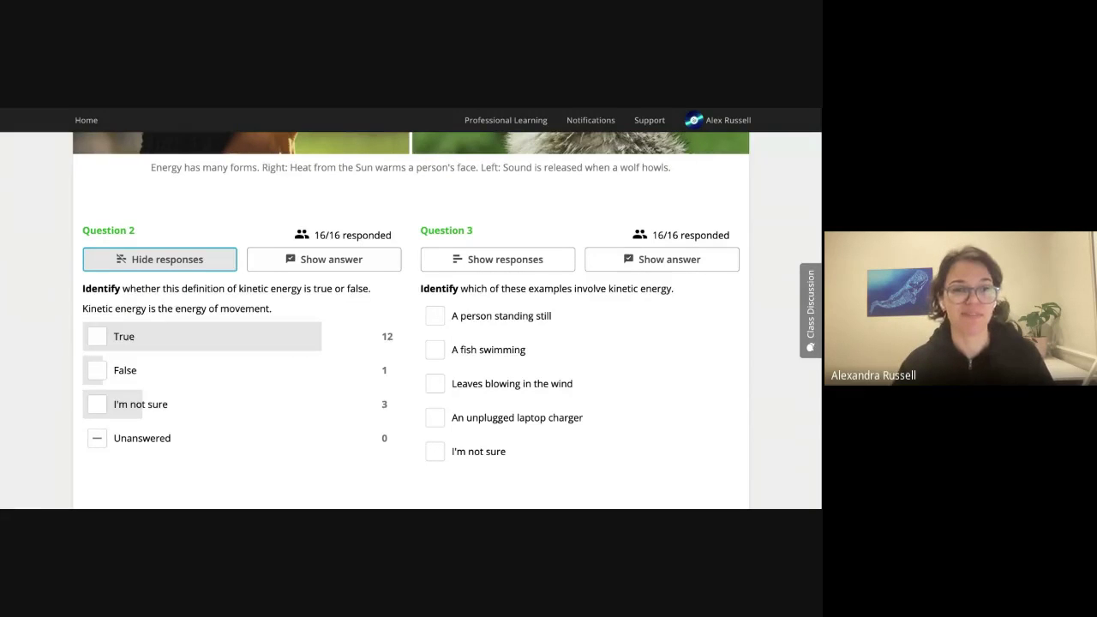
pyautogui.scroll(-2, 447, 296)
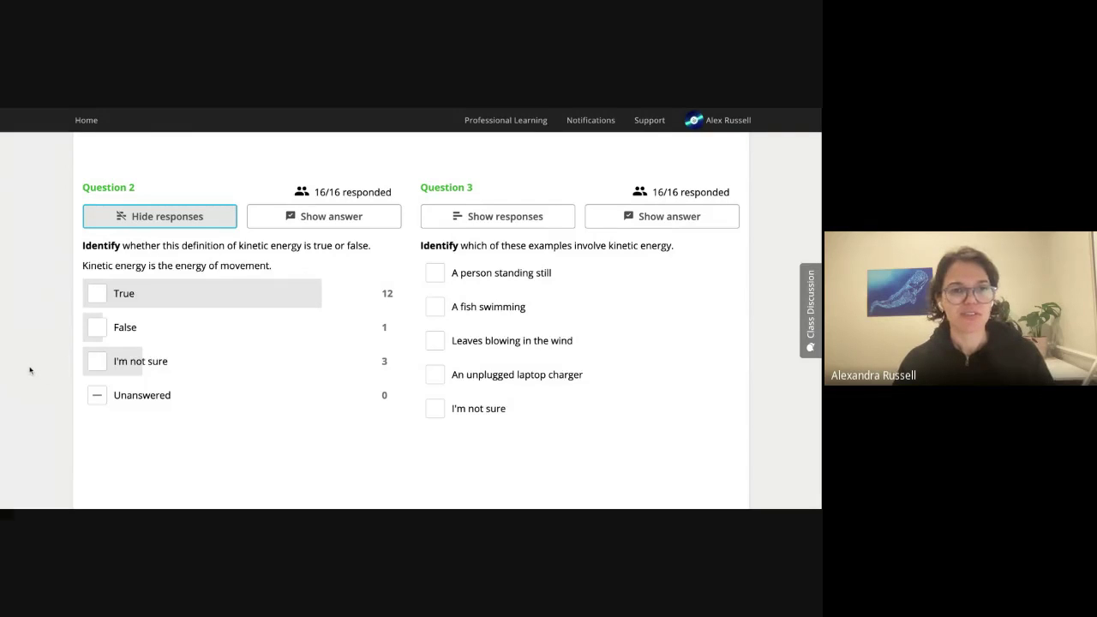
pyautogui.moveTo(125, 364)
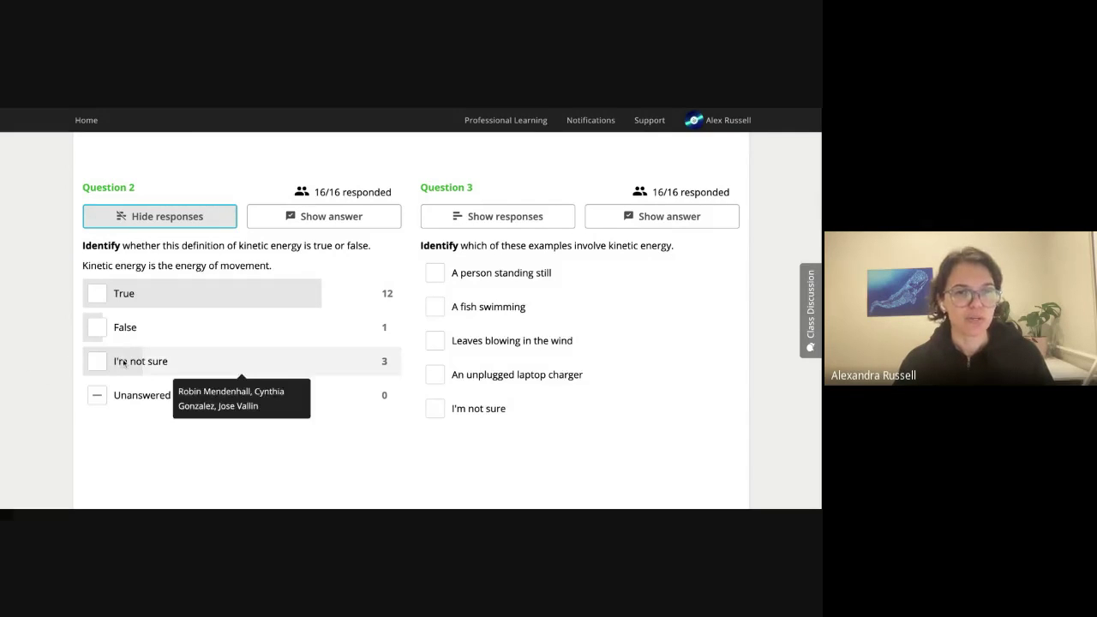
pyautogui.moveTo(144, 337)
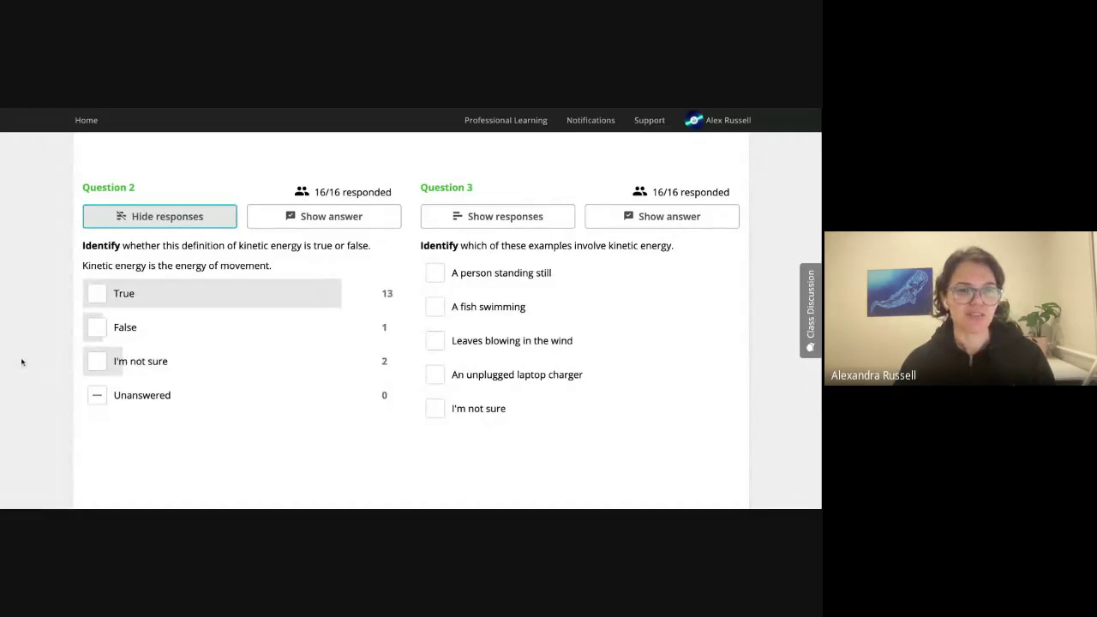
pyautogui.moveTo(197, 339)
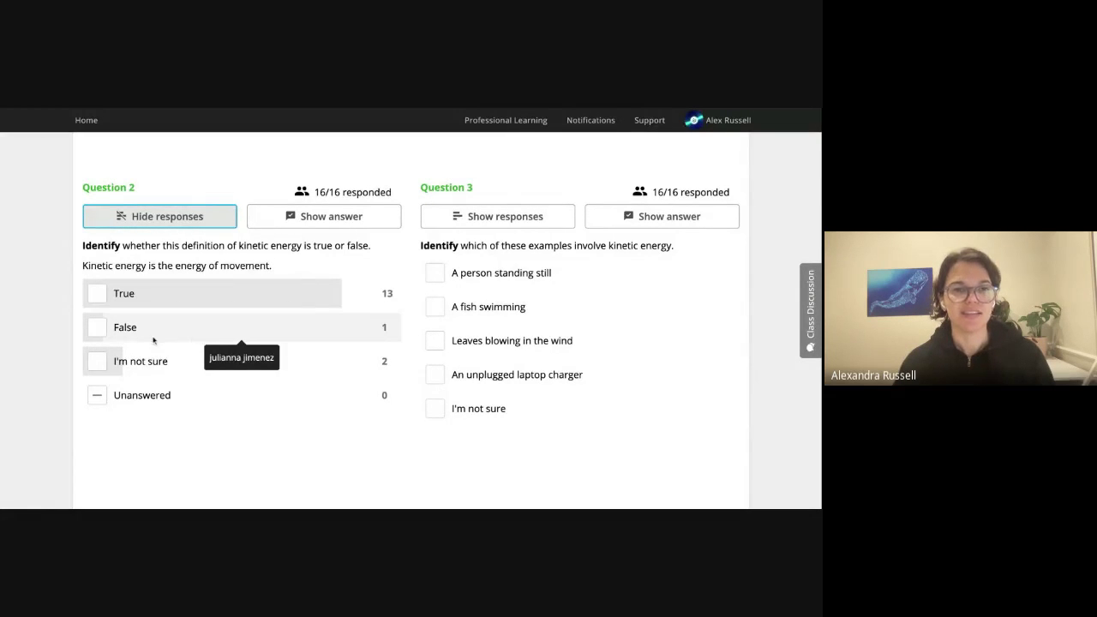
pyautogui.moveTo(175, 296)
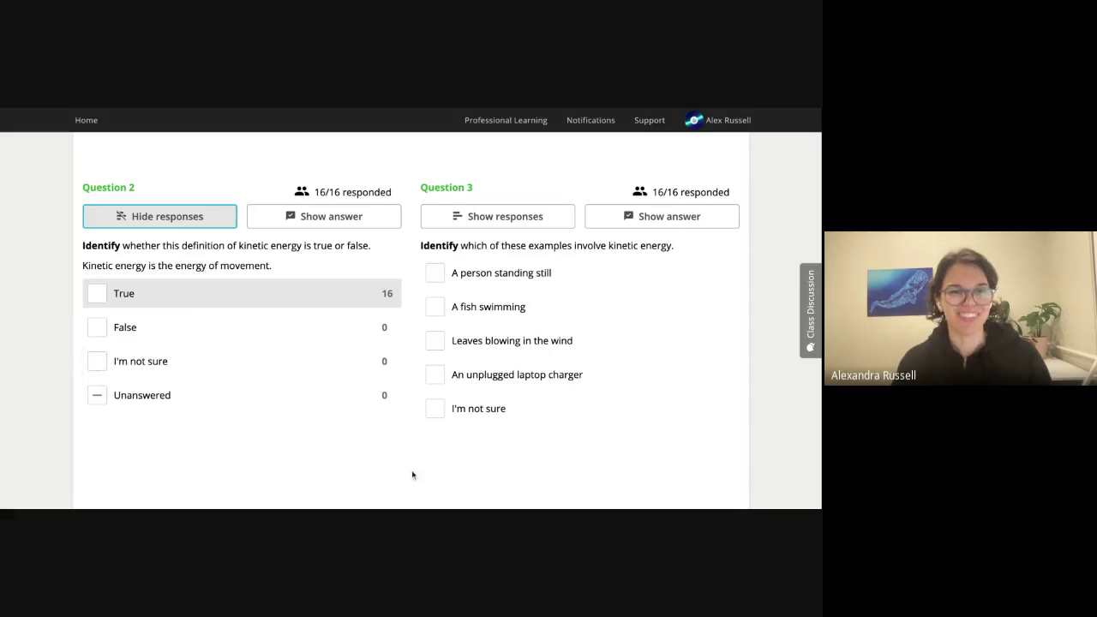
# Toggle Question 2's response tally and correct answer, leaving both hidden.
pyautogui.click(192, 219)
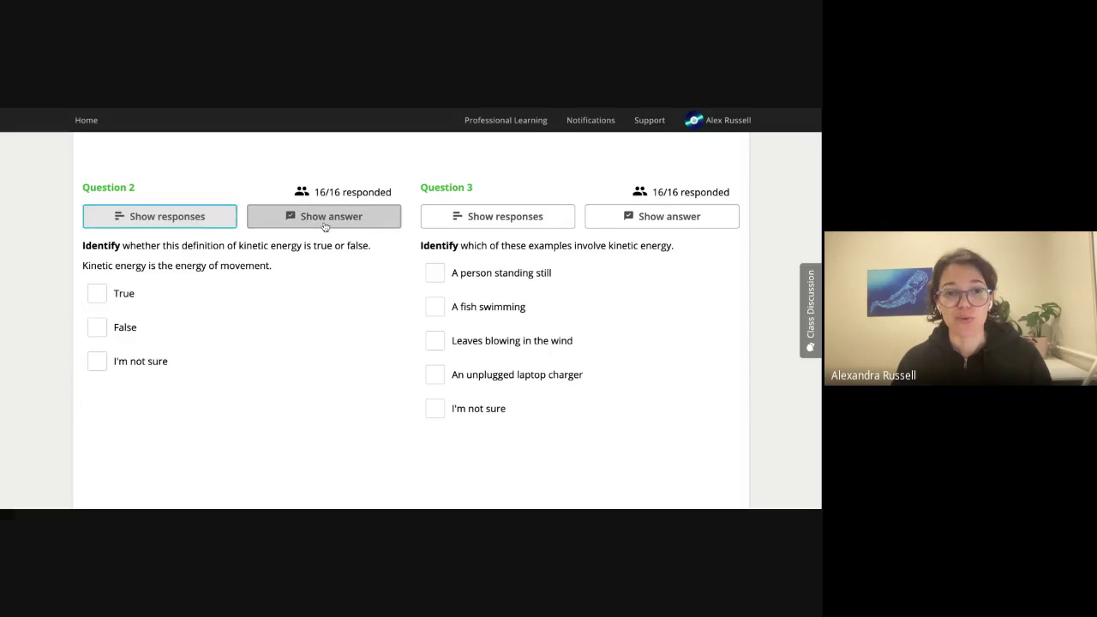
pyautogui.click(324, 221)
pyautogui.click(197, 225)
pyautogui.click(296, 221)
pyautogui.click(175, 220)
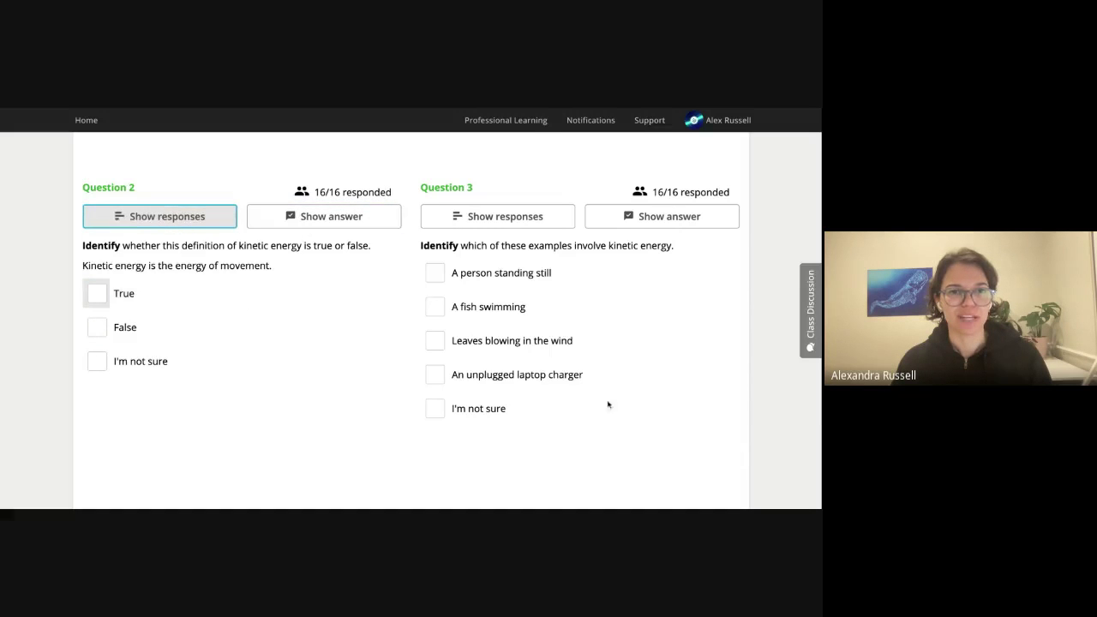
pyautogui.click(347, 217)
pyautogui.click(347, 218)
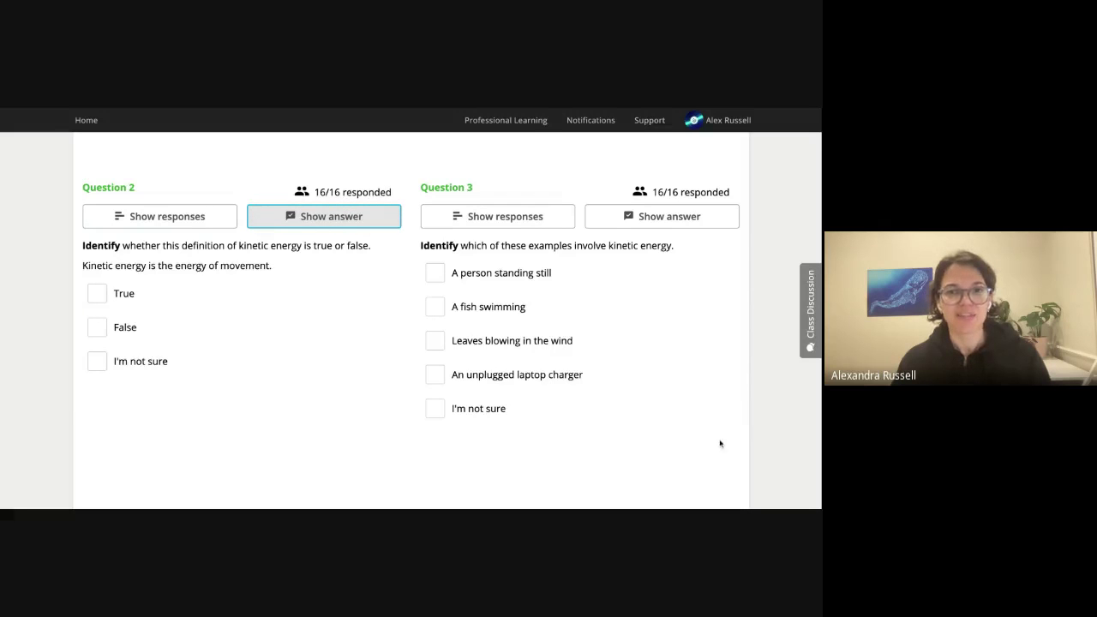
# Reveal Question 3's answer: a fish swimming and leaves blowing in the wind.
pyautogui.scroll(-1, 720, 443)
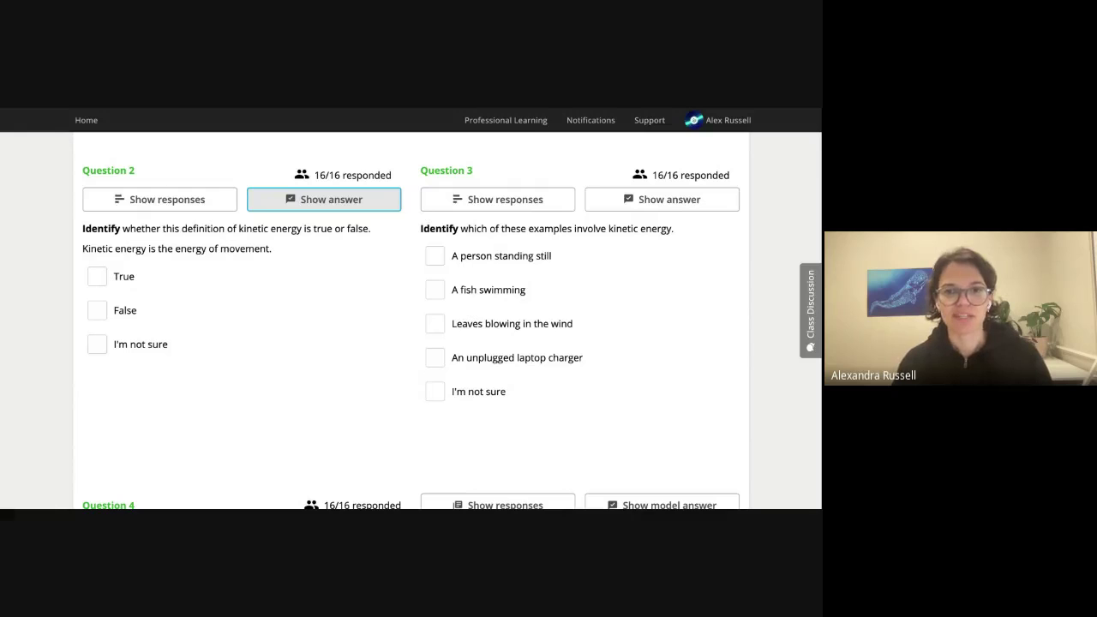
pyautogui.click(690, 209)
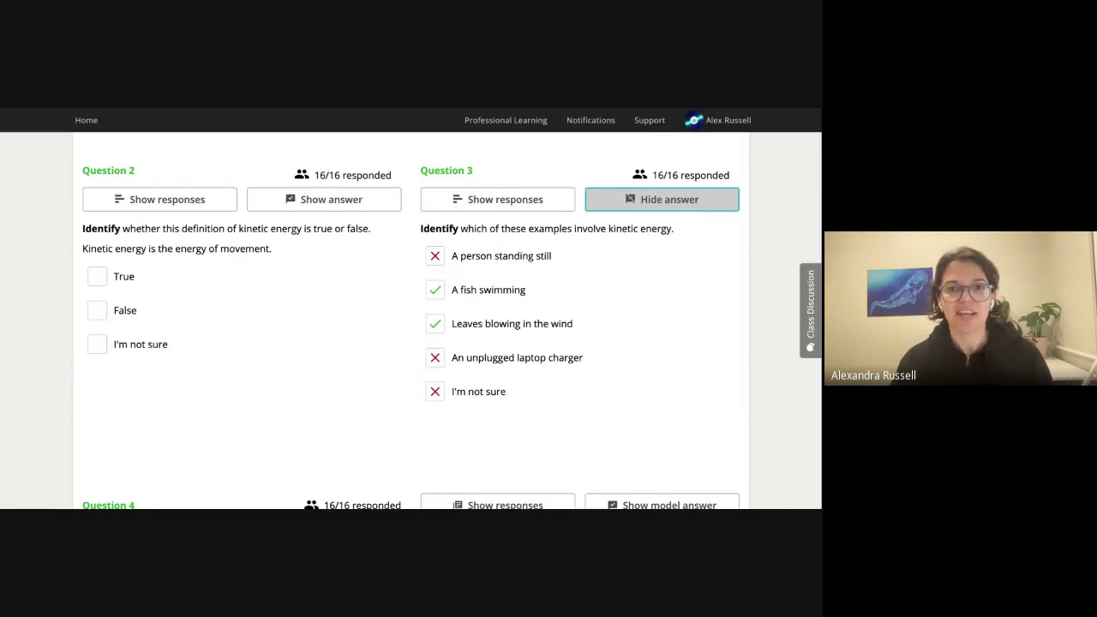
pyautogui.scroll(-1, 669, 409)
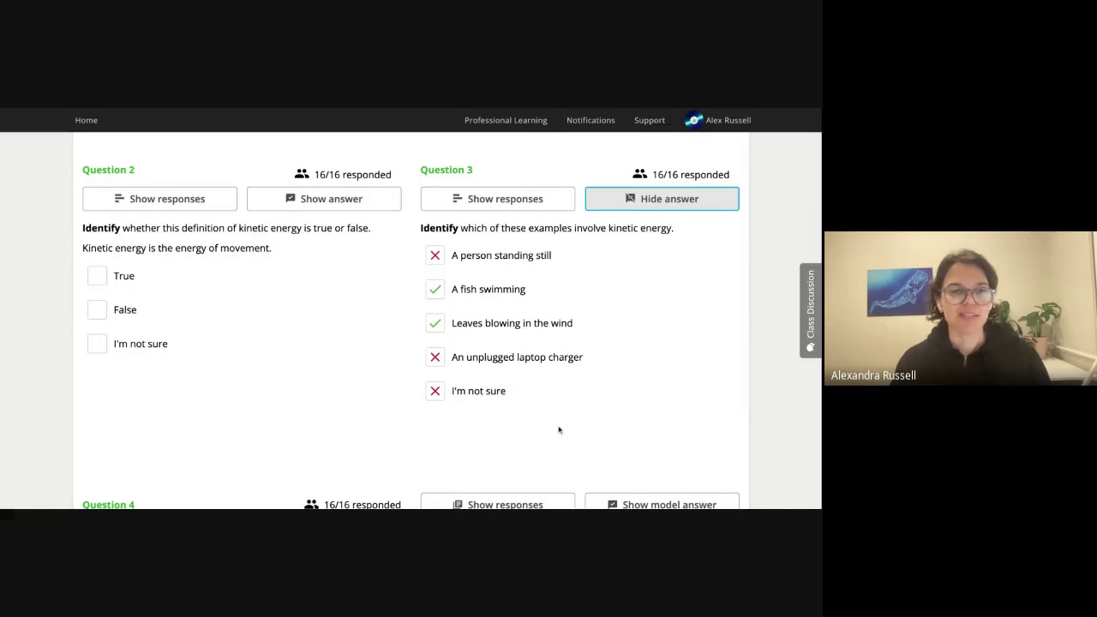
# Scroll to Question 4's ten-photo energy labelling task, showing 16 responders.
pyautogui.scroll(-2, 575, 424)
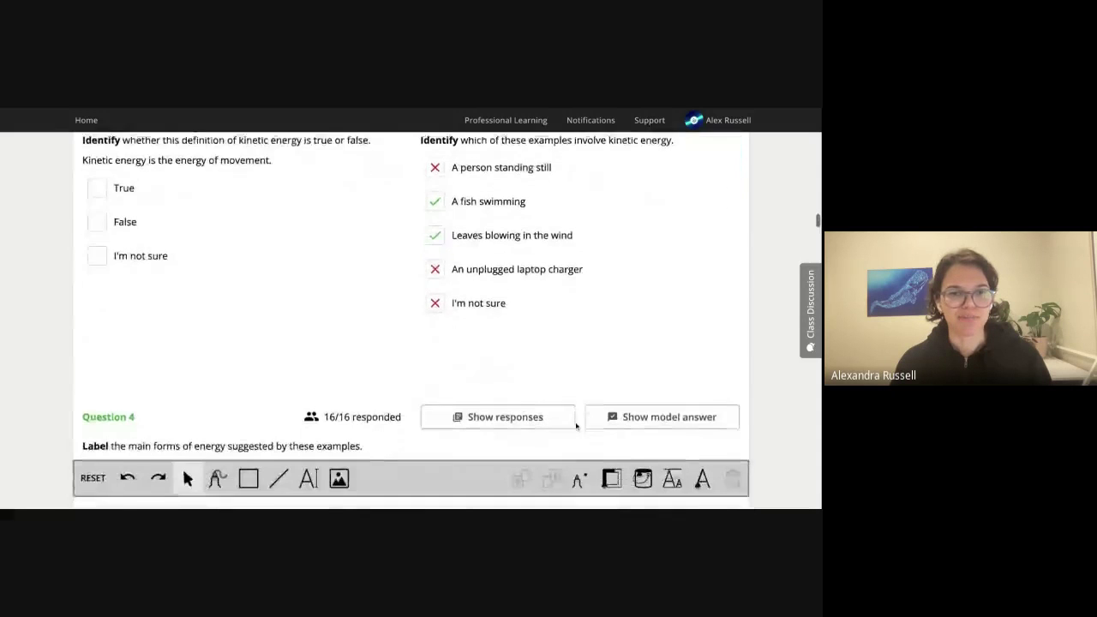
pyautogui.scroll(-2, 775, 439)
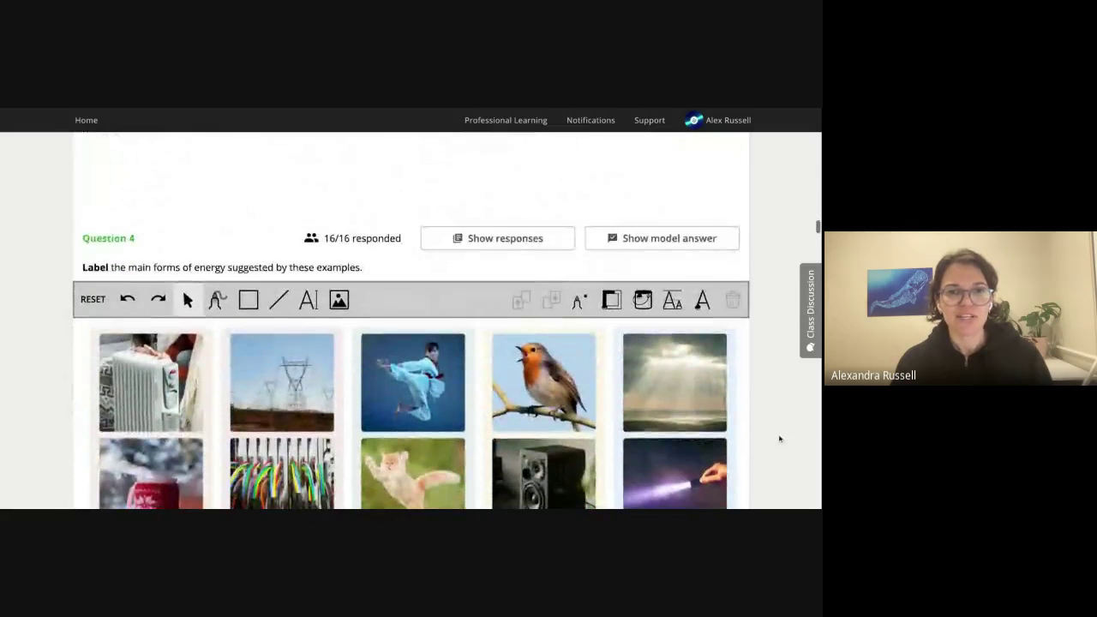
pyautogui.scroll(-1, 779, 439)
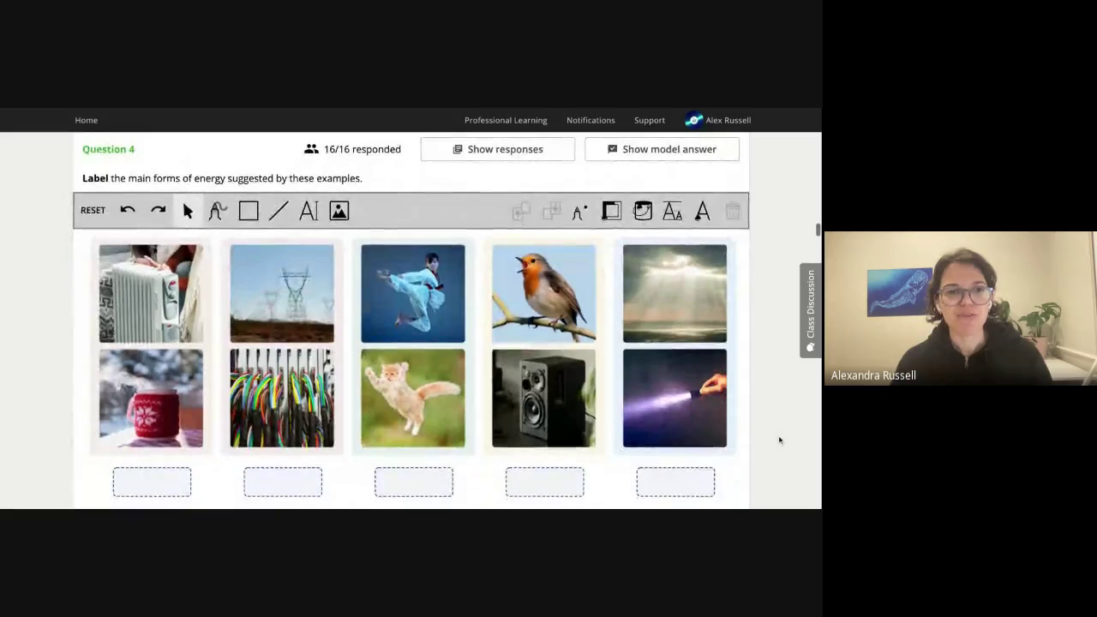
pyautogui.scroll(1, 778, 439)
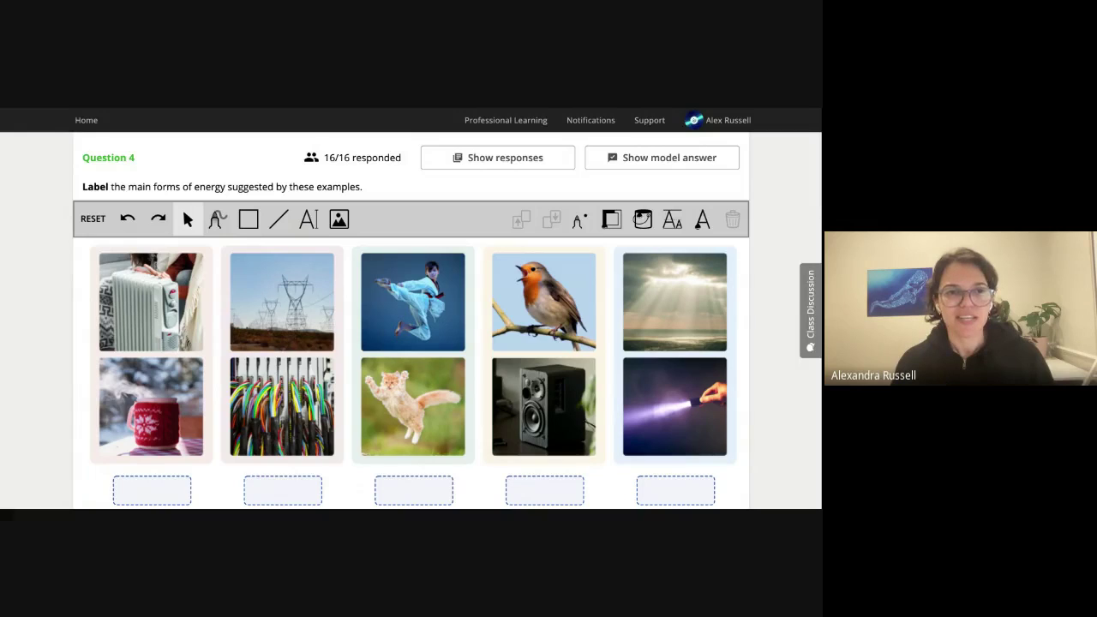
pyautogui.scroll(-1, 794, 443)
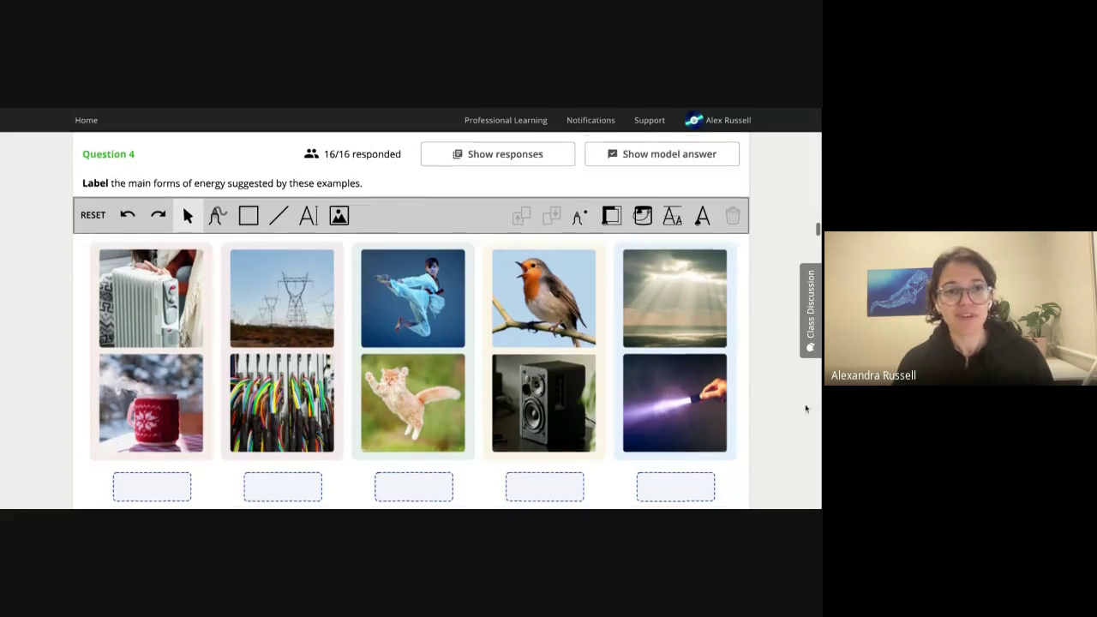
pyautogui.scroll(-1, 806, 406)
pyautogui.scroll(-1, 806, 409)
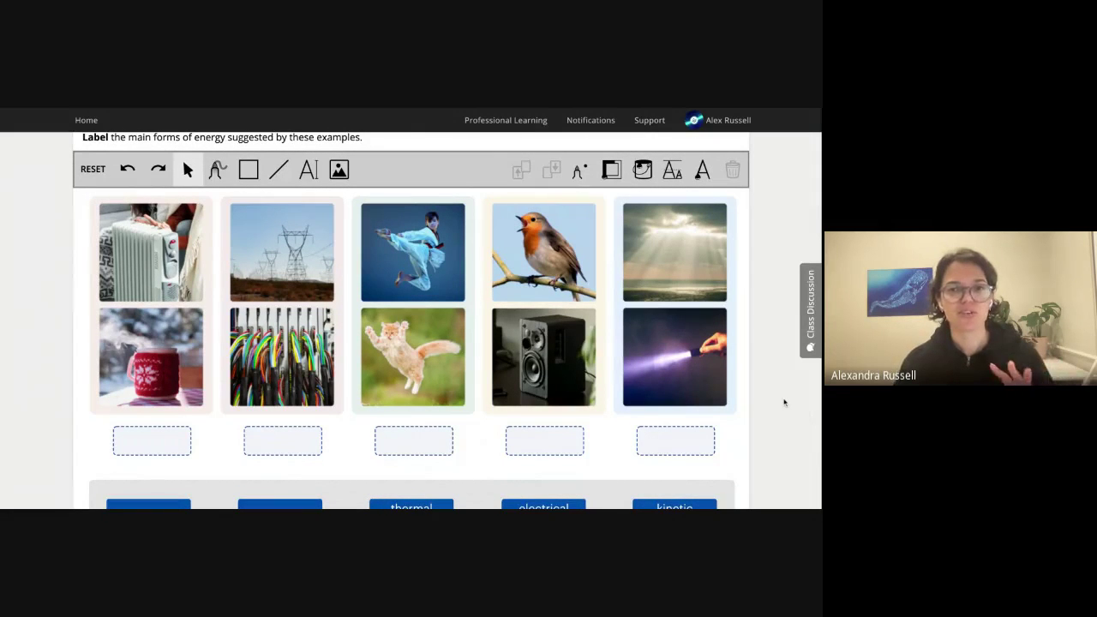
pyautogui.scroll(-1, 783, 401)
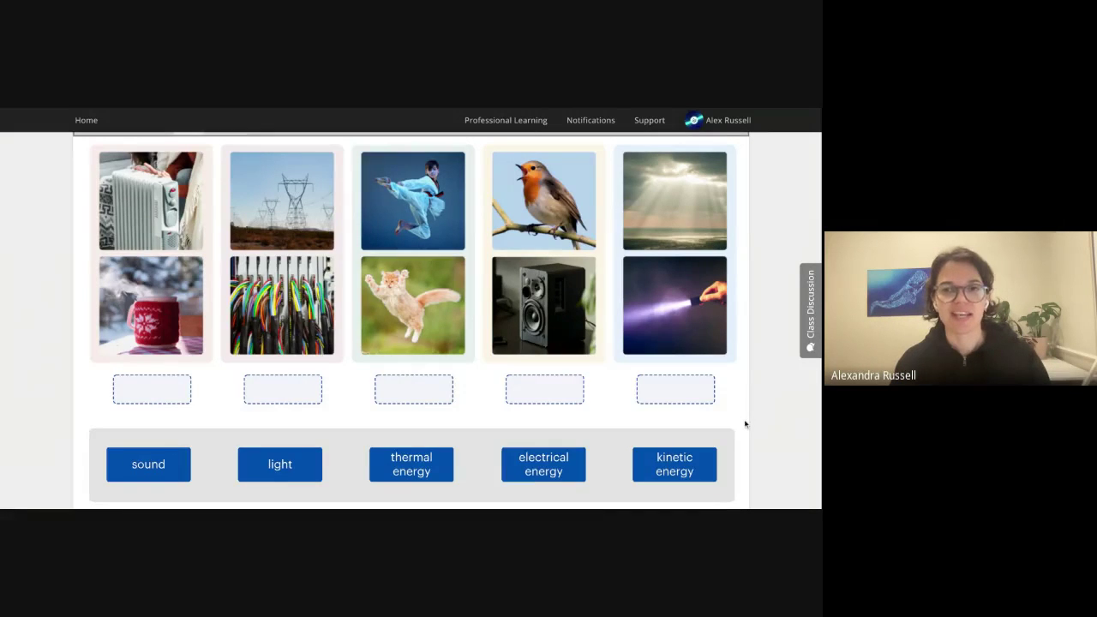
pyautogui.scroll(2, 763, 421)
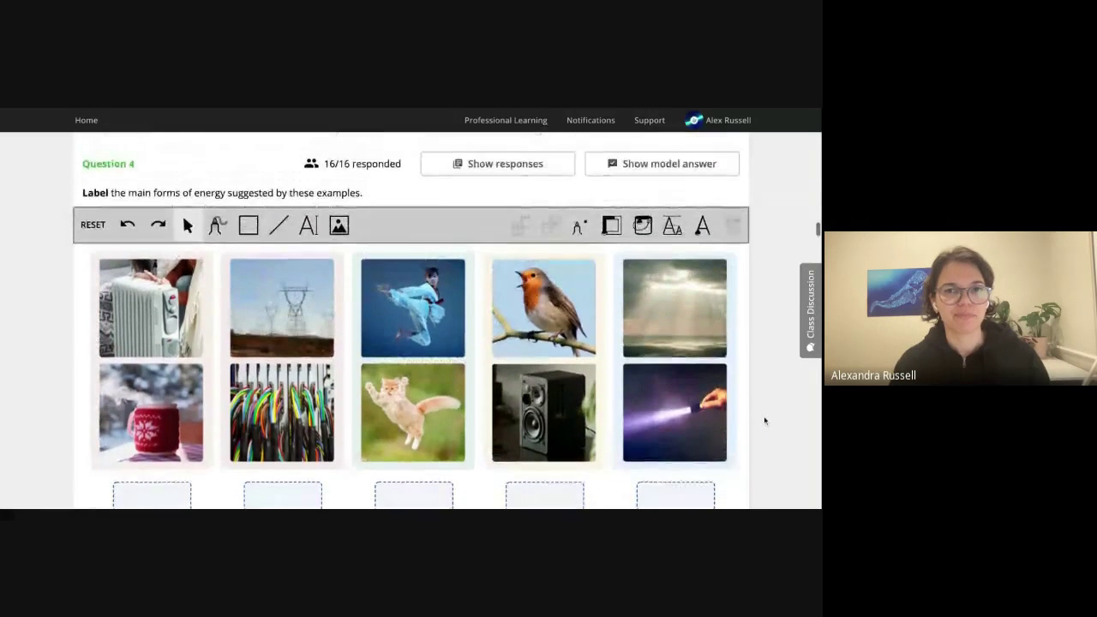
pyautogui.scroll(1, 766, 423)
pyautogui.scroll(-1, 767, 426)
pyautogui.scroll(-1, 767, 426)
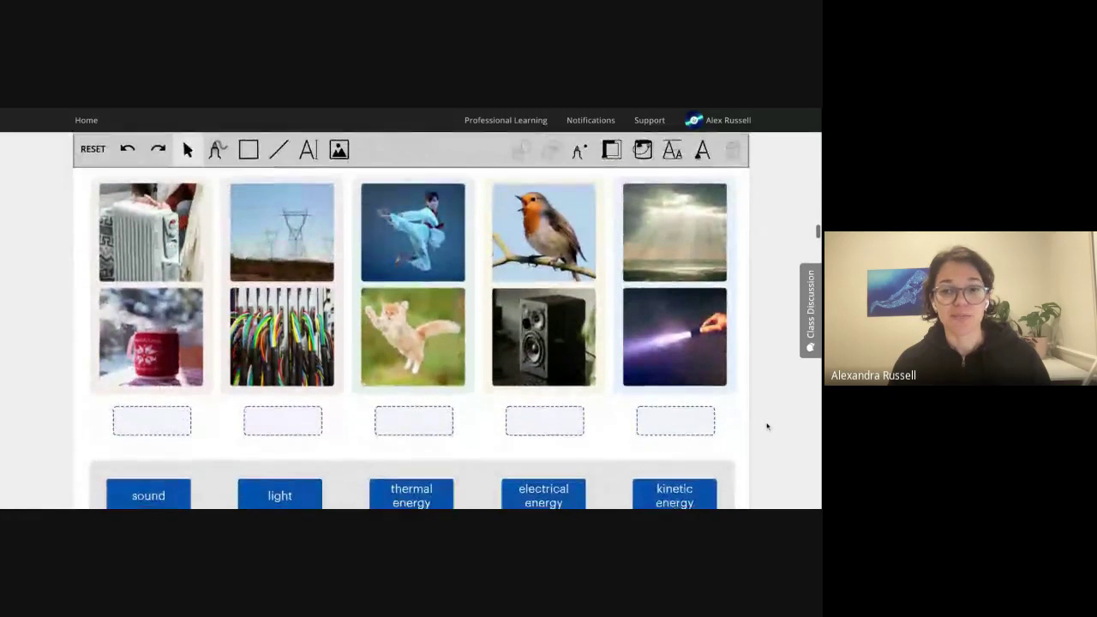
pyautogui.moveTo(689, 463); pyautogui.dragTo(549, 395)
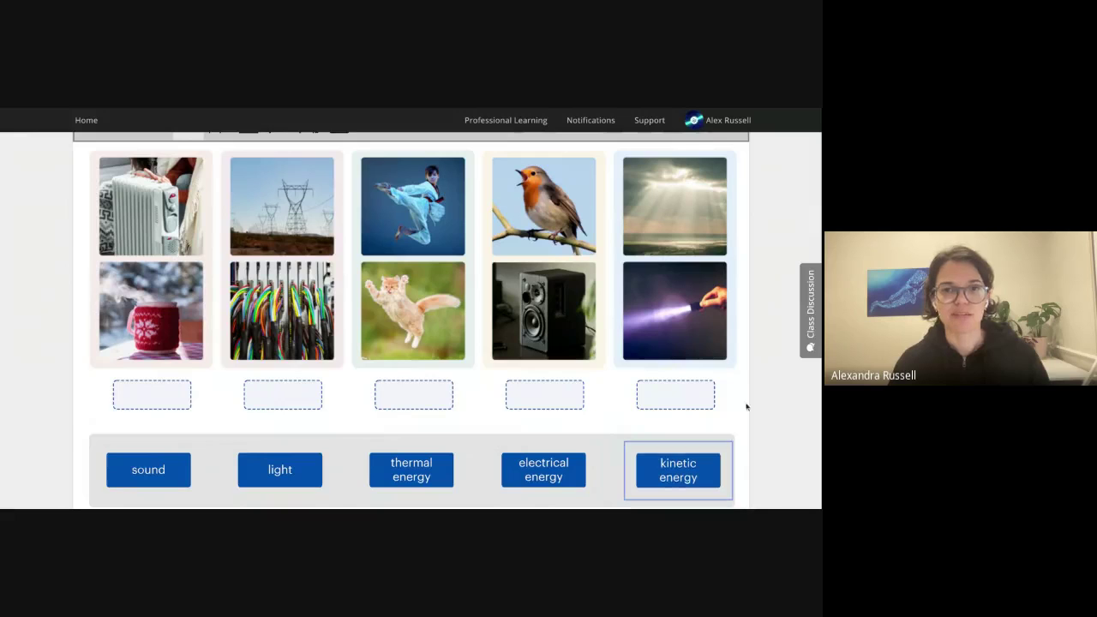
pyautogui.scroll(3, 728, 367)
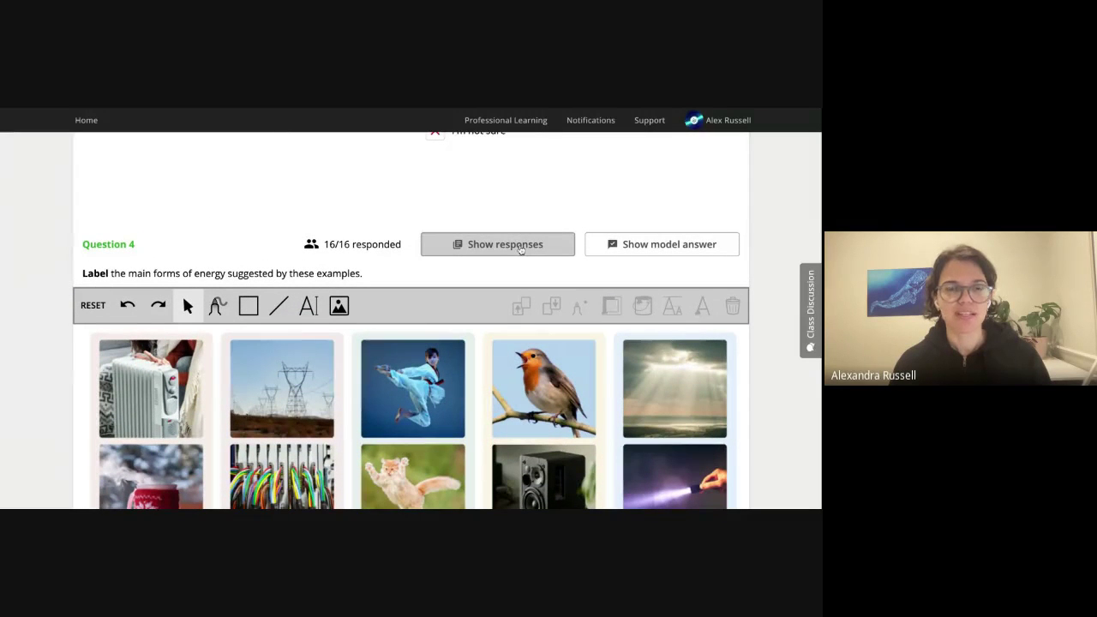
pyautogui.scroll(-1, 520, 253)
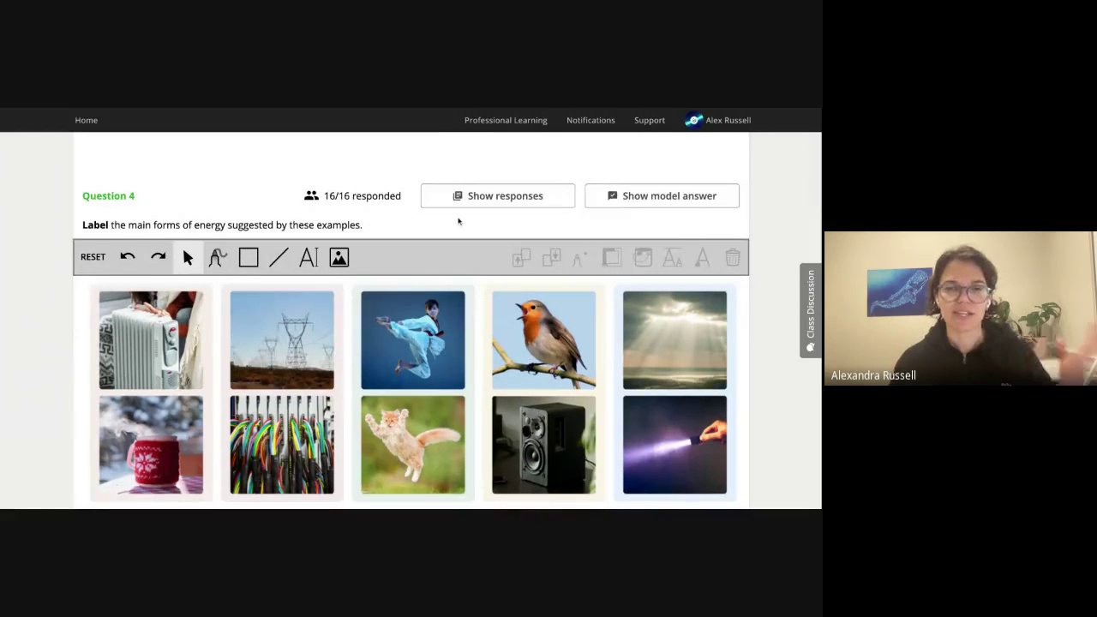
# Show Question 4's model answer labelling thermal, electrical, kinetic, sound and light energy.
pyautogui.click(673, 197)
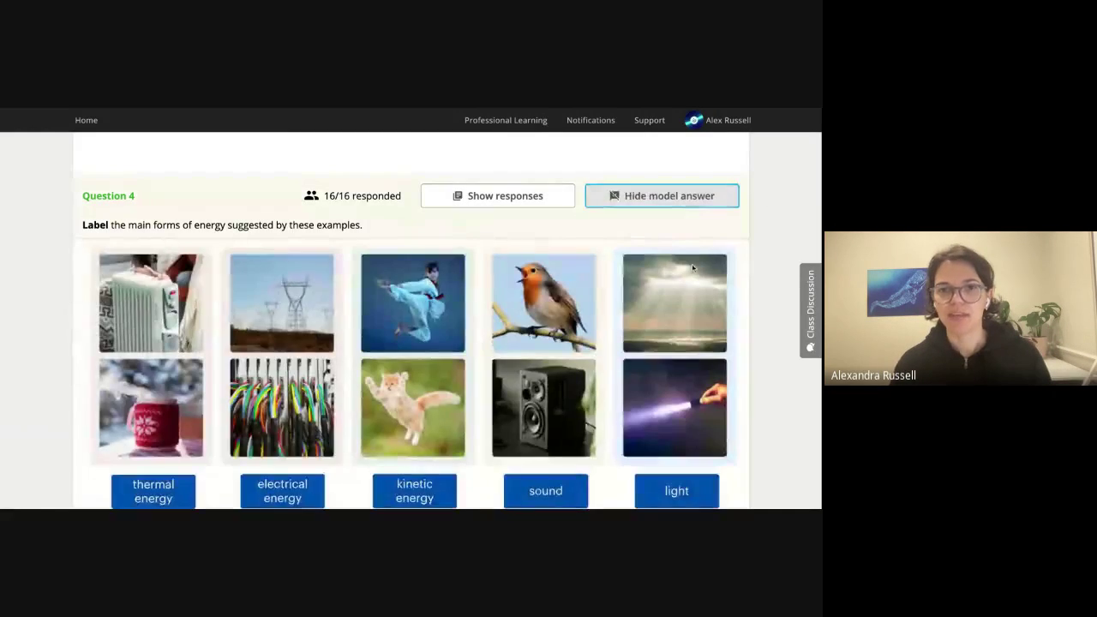
pyautogui.scroll(-1, 775, 313)
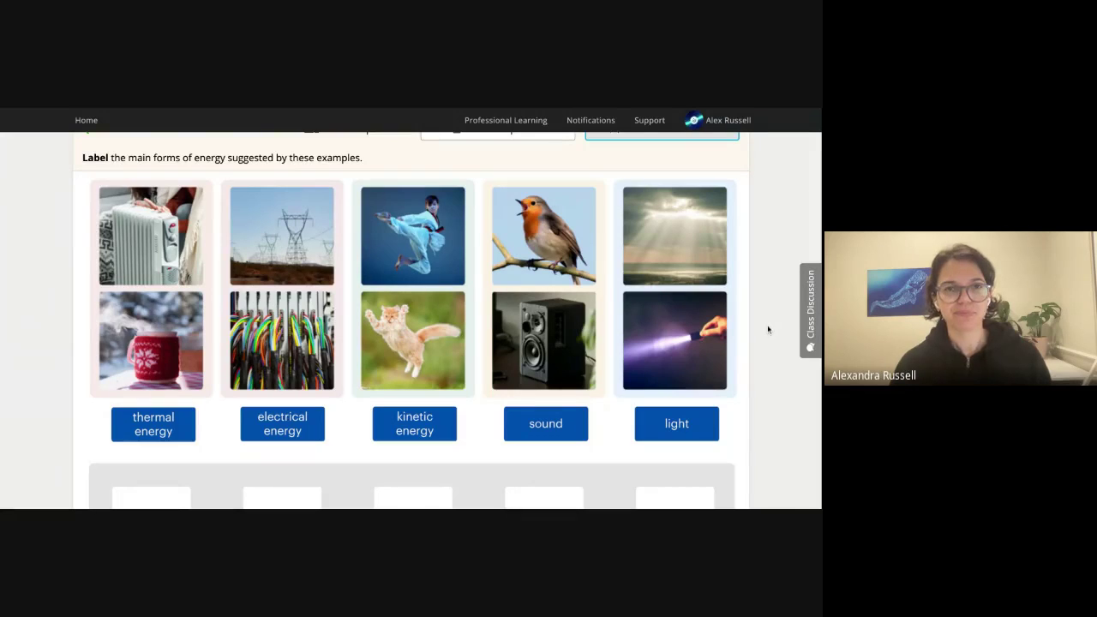
pyautogui.scroll(-2, 767, 330)
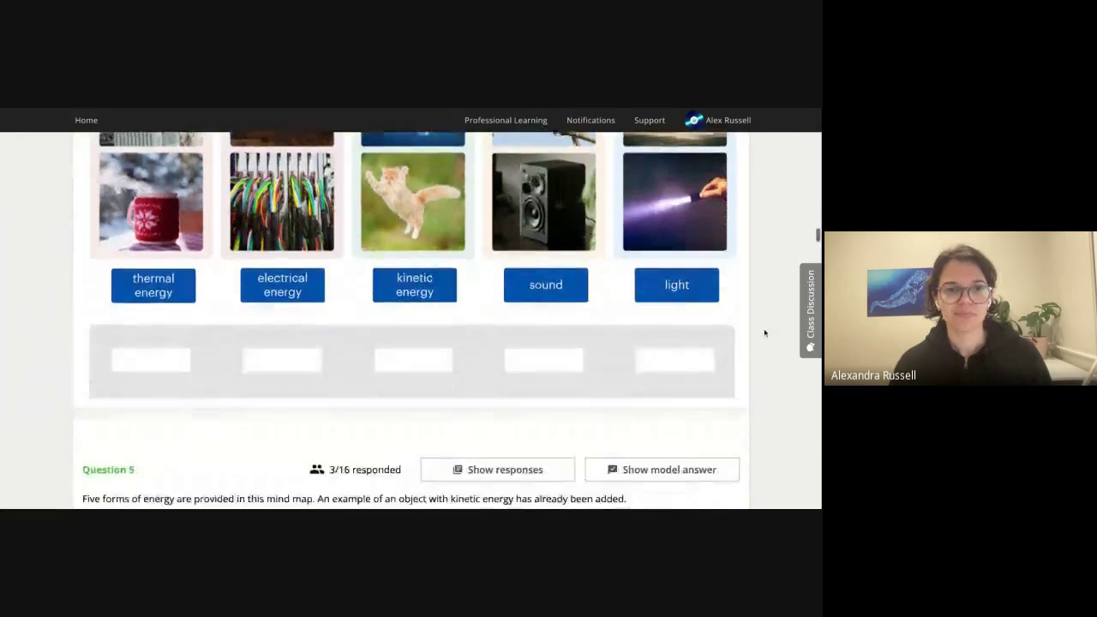
# Scroll through the Question 5 mind map down to the Question 6 bioWAVE question.
pyautogui.scroll(-1, 765, 333)
pyautogui.scroll(-1, 761, 334)
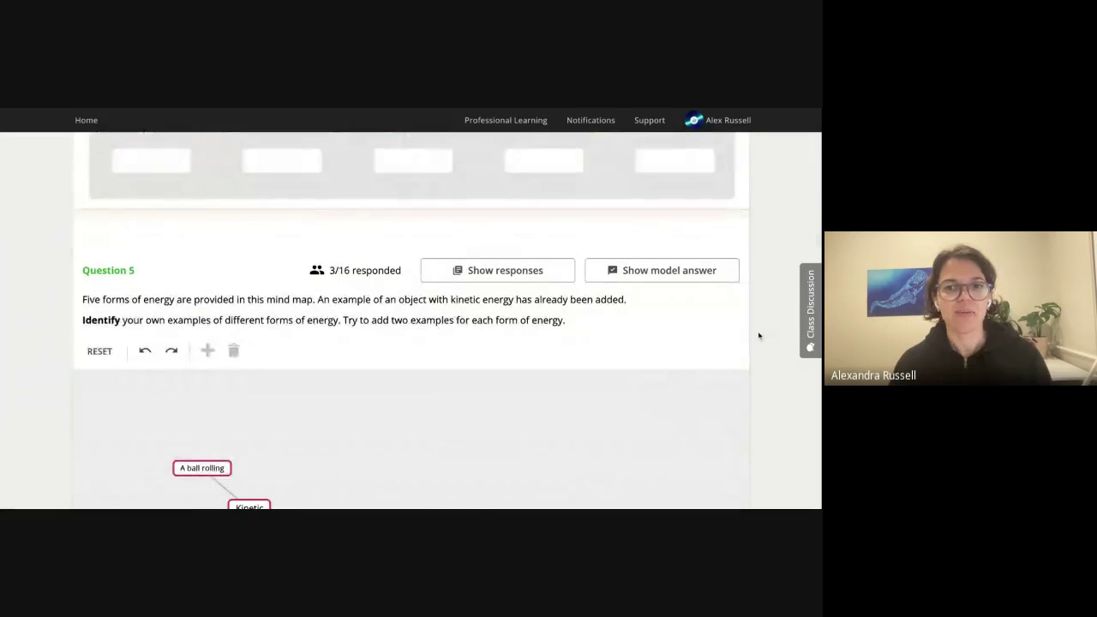
pyautogui.scroll(-1, 758, 336)
pyautogui.scroll(-1, 758, 338)
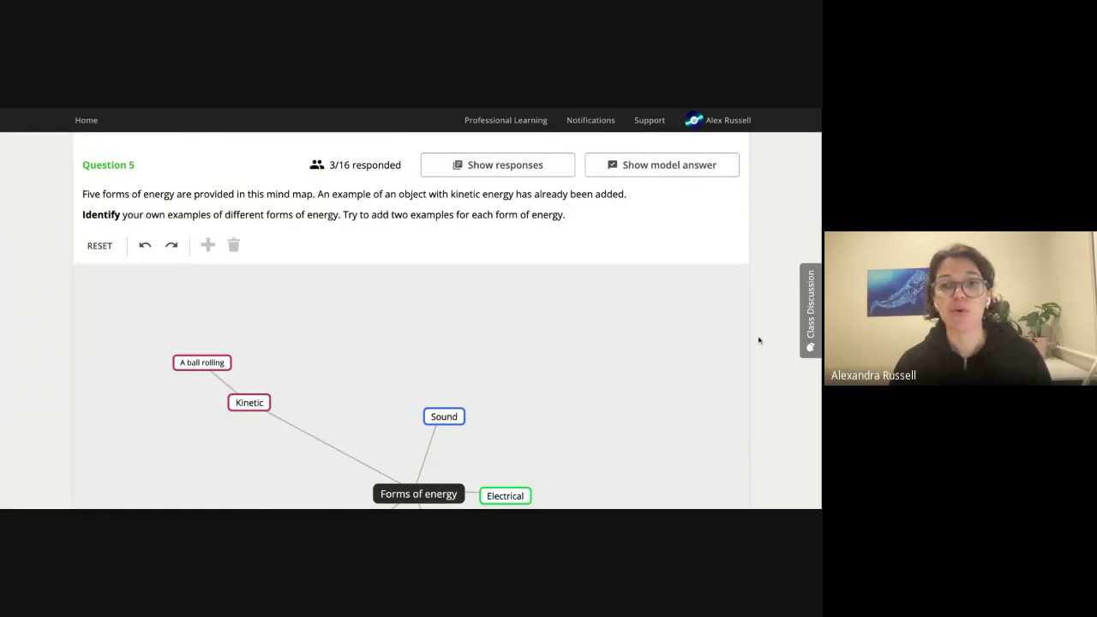
pyautogui.scroll(-3, 758, 341)
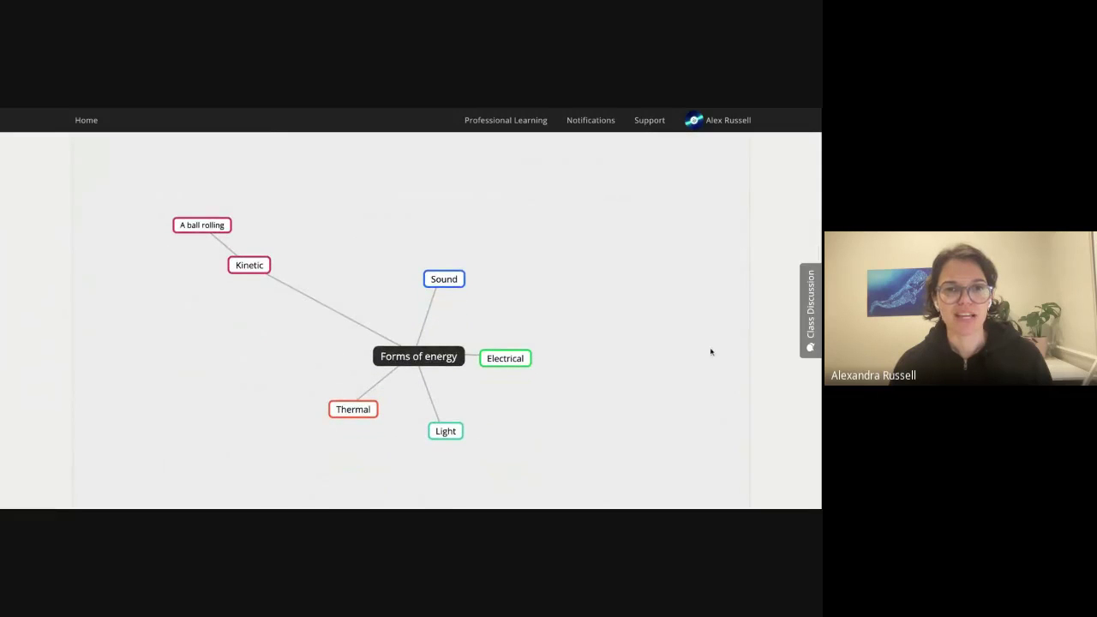
pyautogui.scroll(1, 710, 351)
pyautogui.scroll(1, 711, 352)
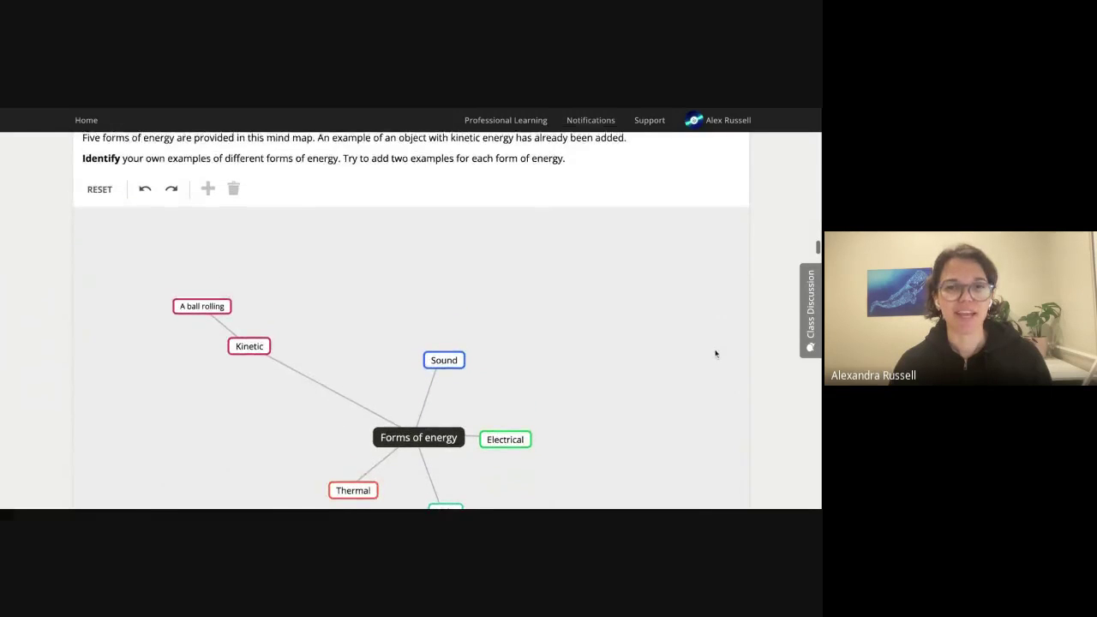
pyautogui.scroll(-2, 715, 353)
pyautogui.scroll(-2, 716, 354)
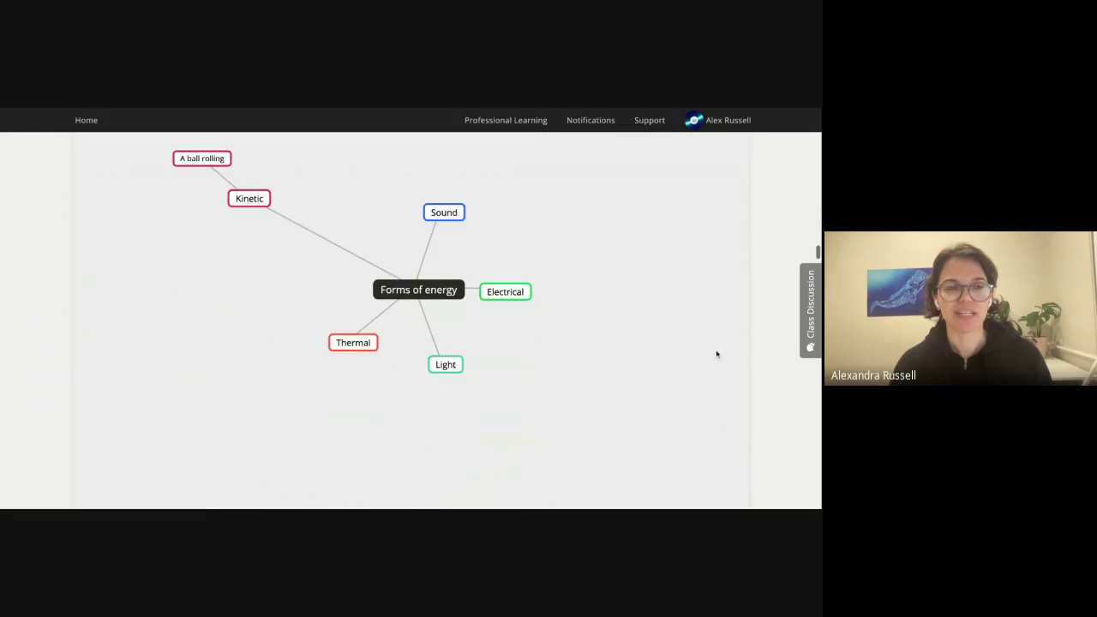
pyautogui.scroll(1, 717, 354)
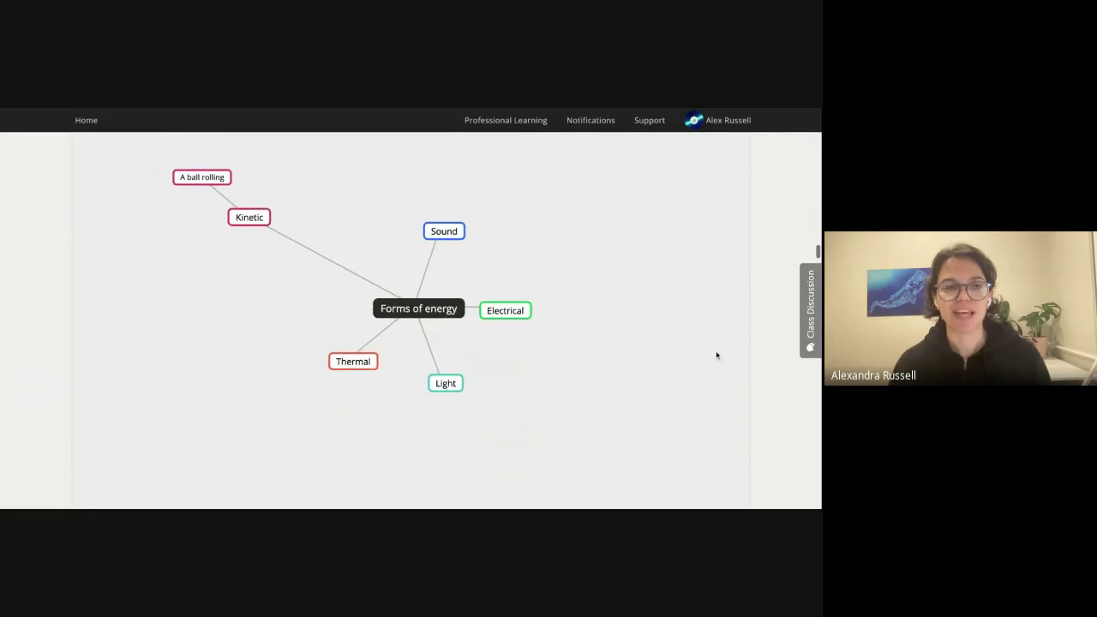
pyautogui.scroll(-4, 721, 354)
pyautogui.scroll(-5, 721, 355)
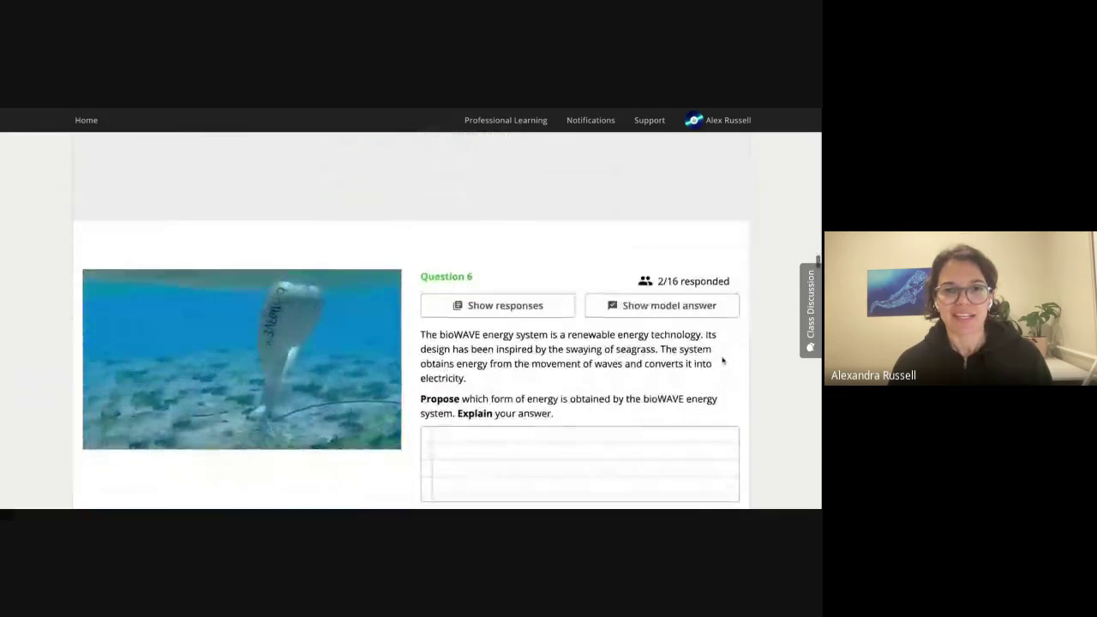
pyautogui.scroll(-1, 708, 375)
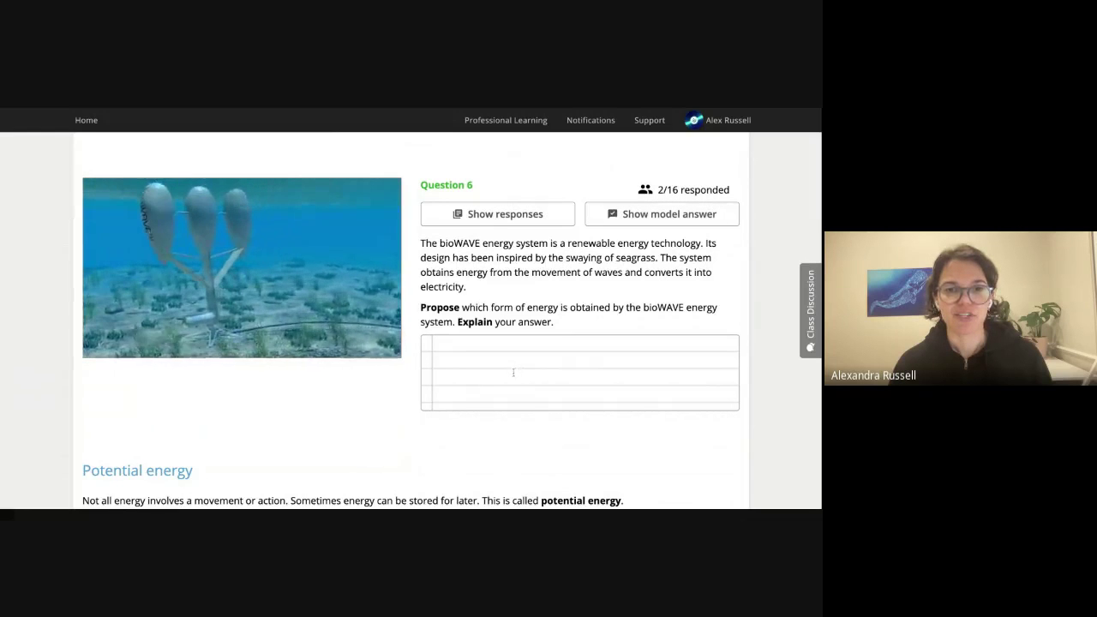
pyautogui.click(507, 219)
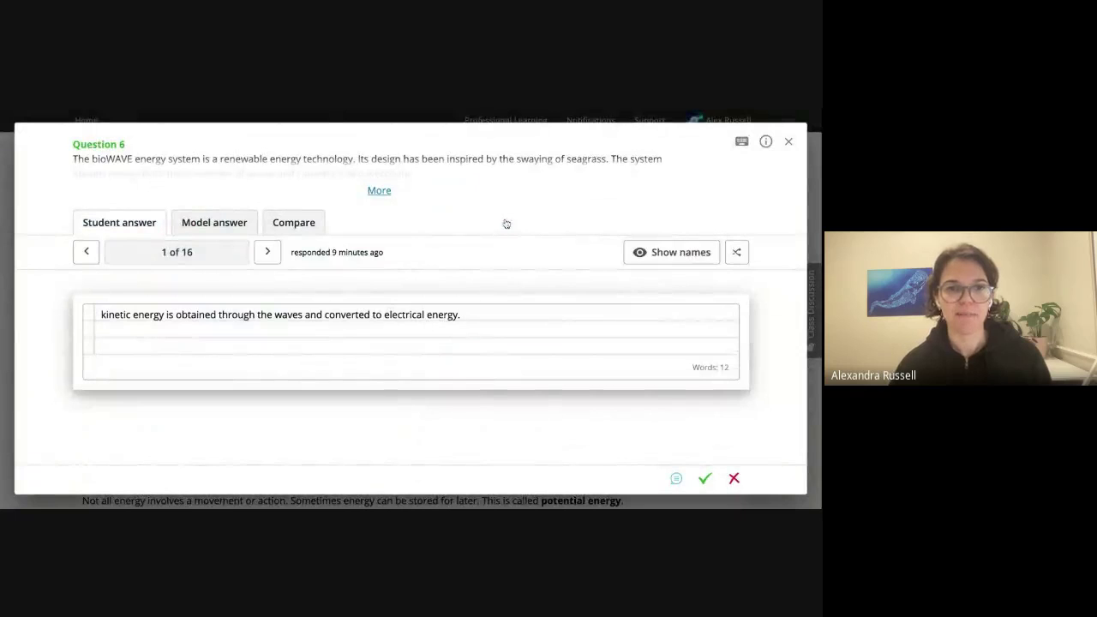
pyautogui.press('Right')
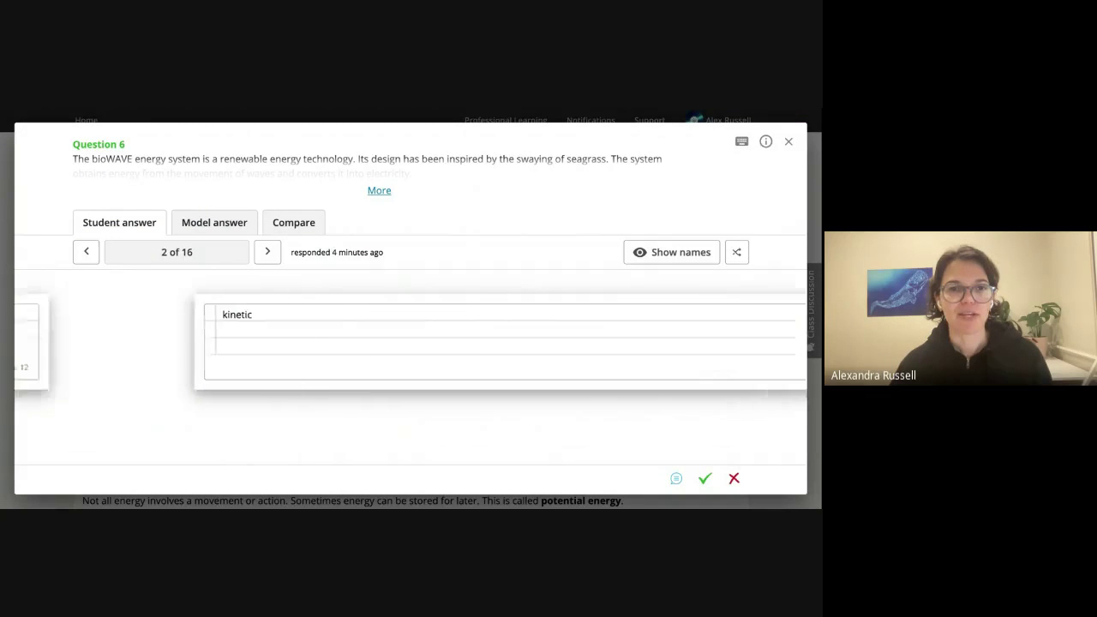
pyautogui.press('Right')
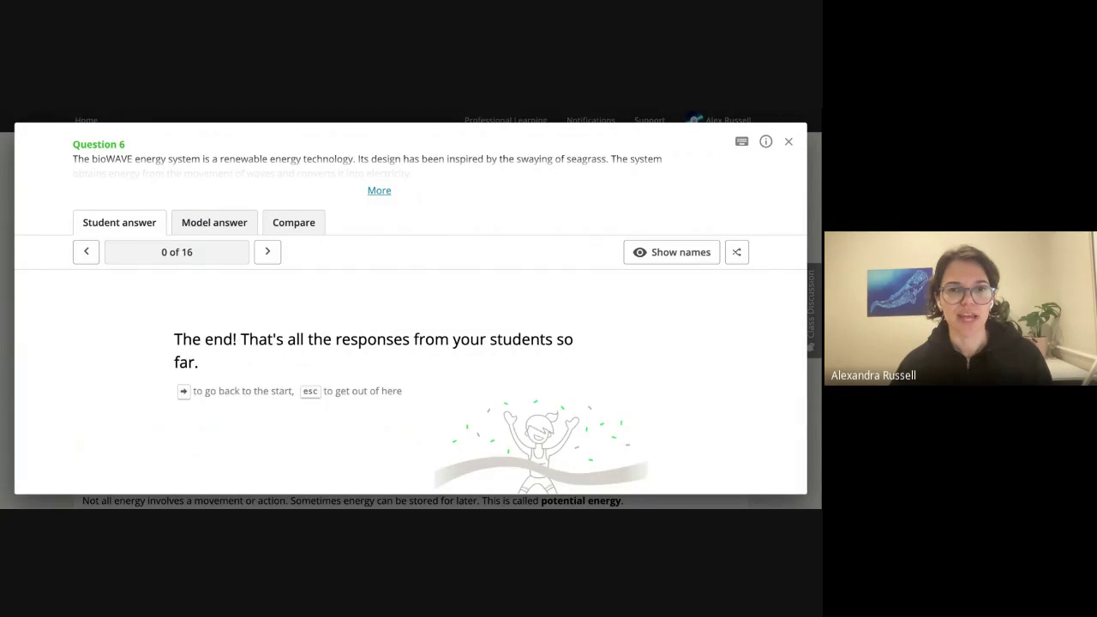
pyautogui.press('Right')
pyautogui.press('Escape')
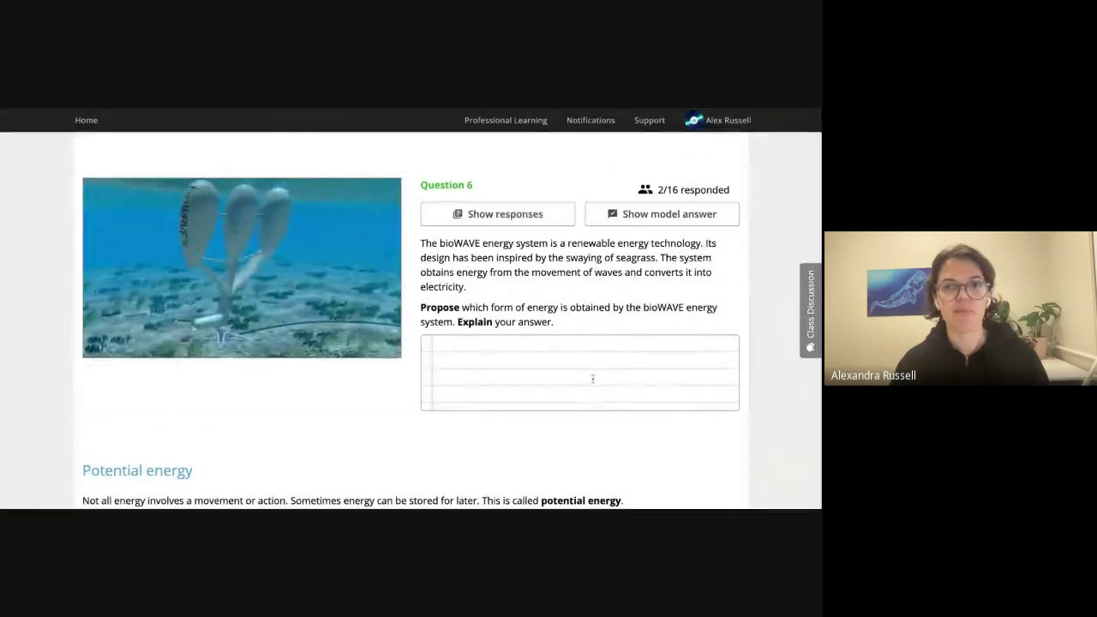
# Scroll past the potential energy section, Questions 7–11 and videos to Question 12.
pyautogui.scroll(-3, 601, 386)
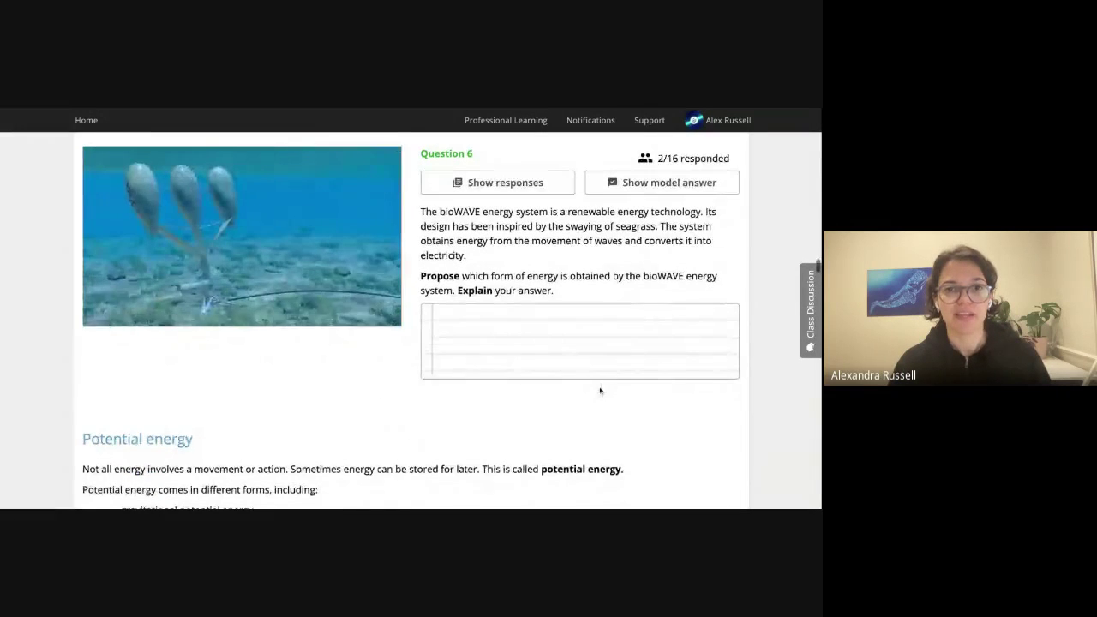
pyautogui.scroll(-15, 601, 392)
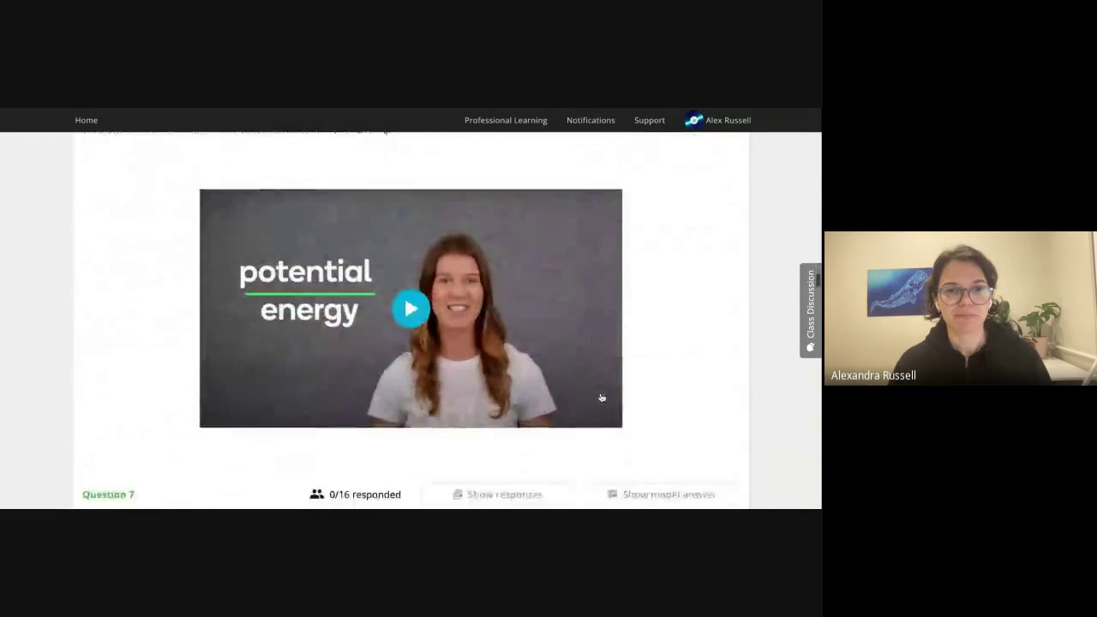
pyautogui.scroll(-15, 601, 397)
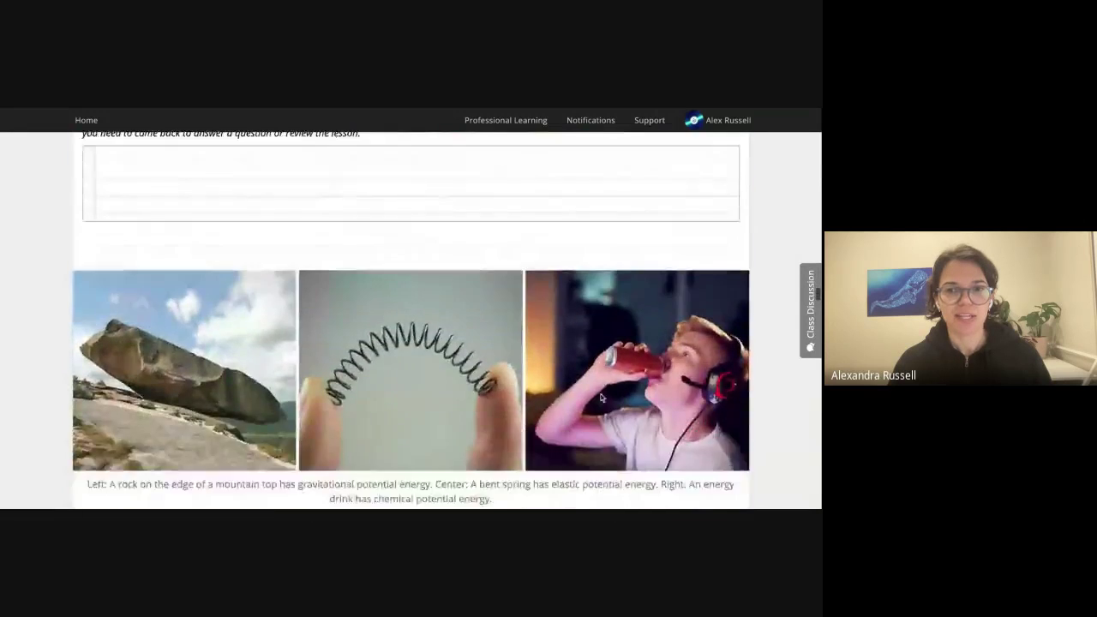
pyautogui.scroll(-15, 602, 399)
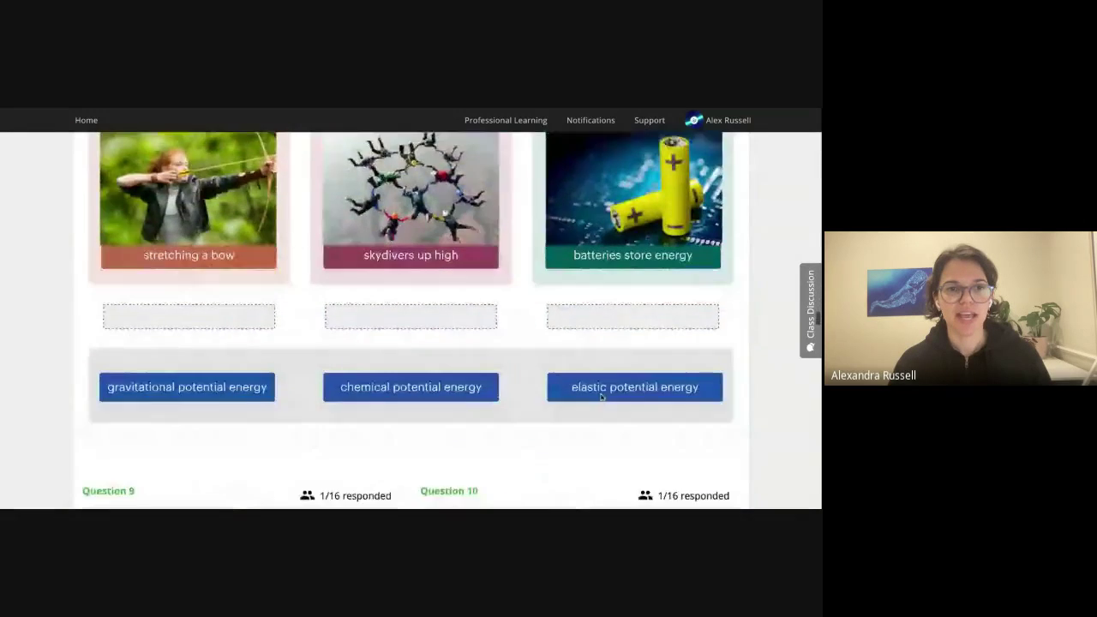
pyautogui.scroll(-15, 601, 396)
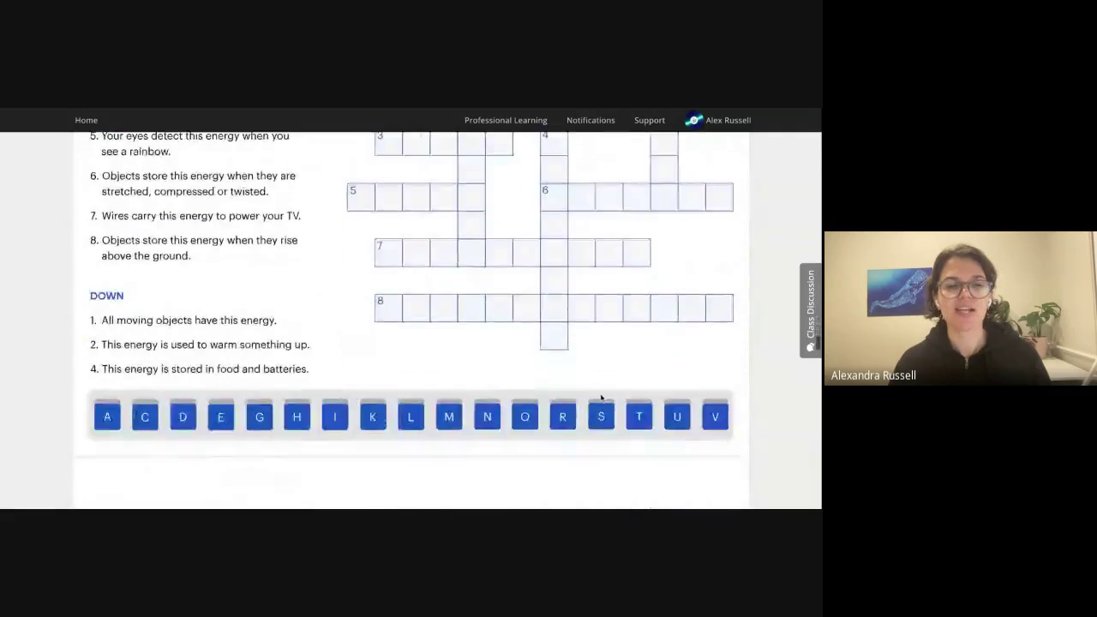
pyautogui.scroll(-8, 601, 397)
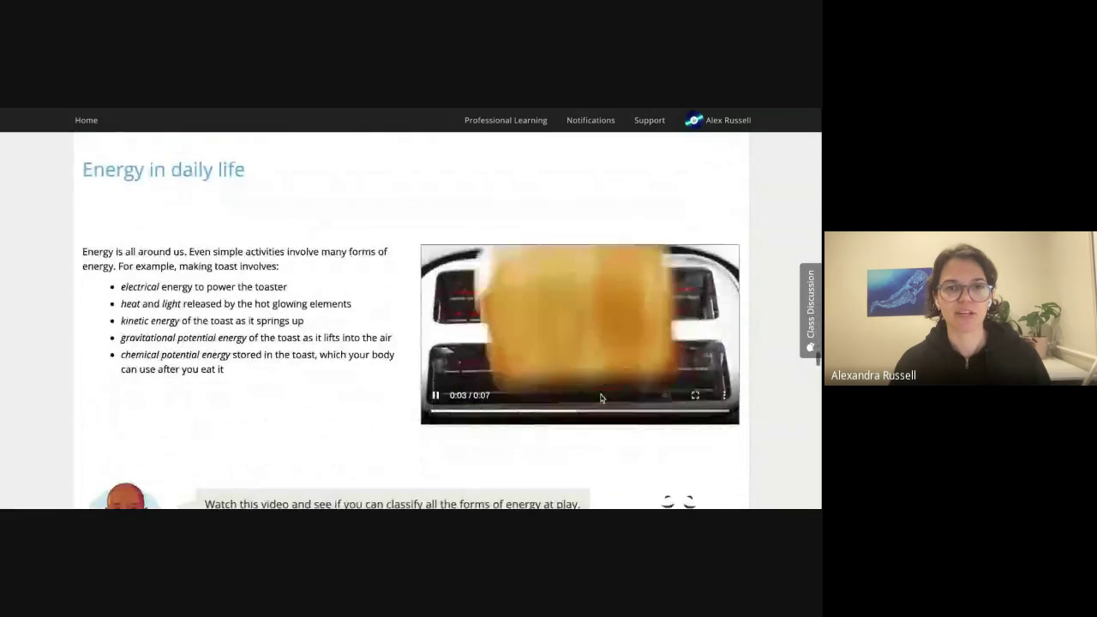
pyautogui.scroll(-5, 382, 409)
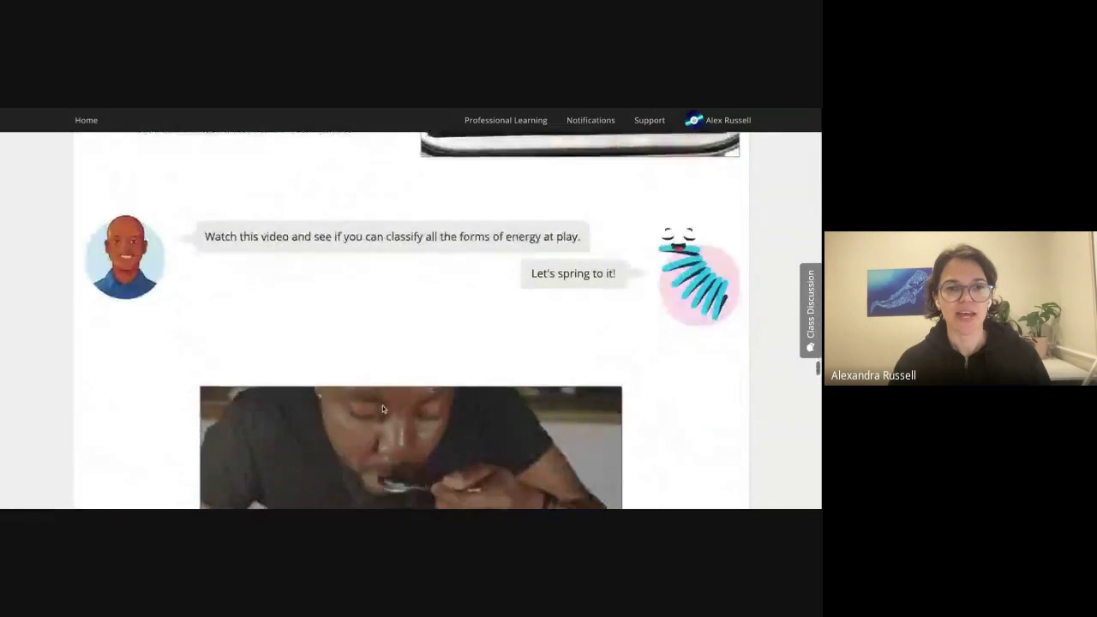
pyautogui.scroll(-3, 383, 409)
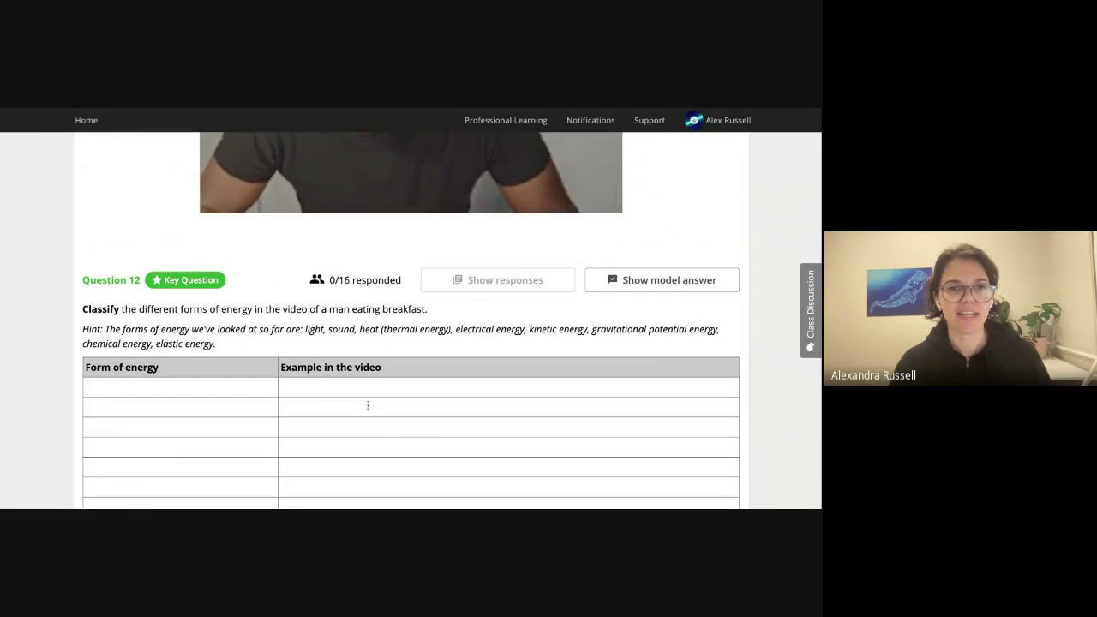
pyautogui.scroll(-1, 364, 403)
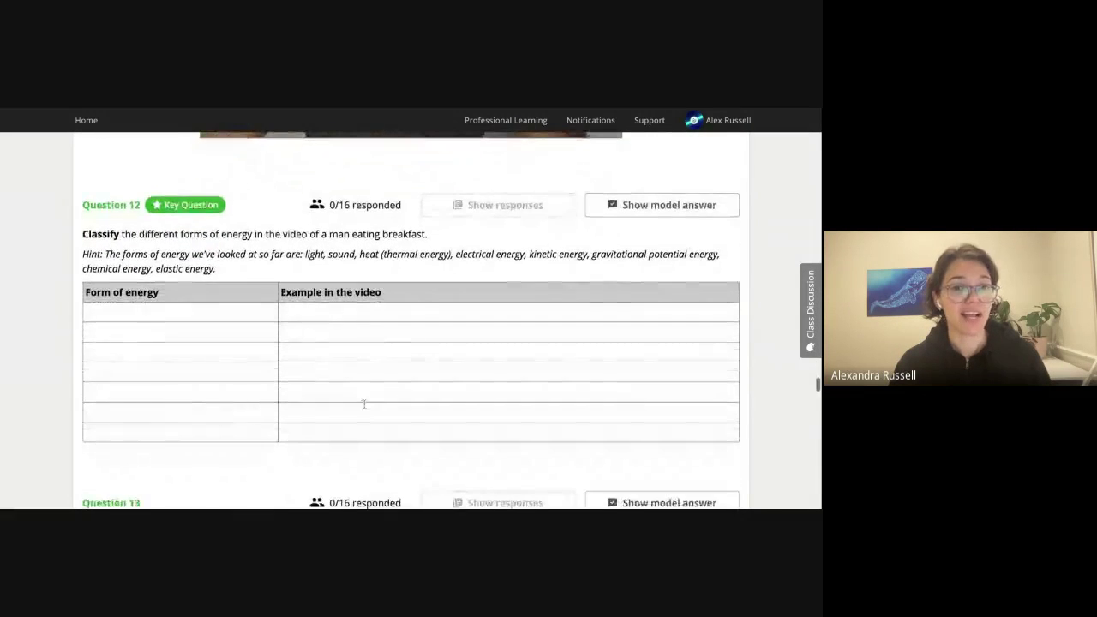
pyautogui.scroll(1, 363, 404)
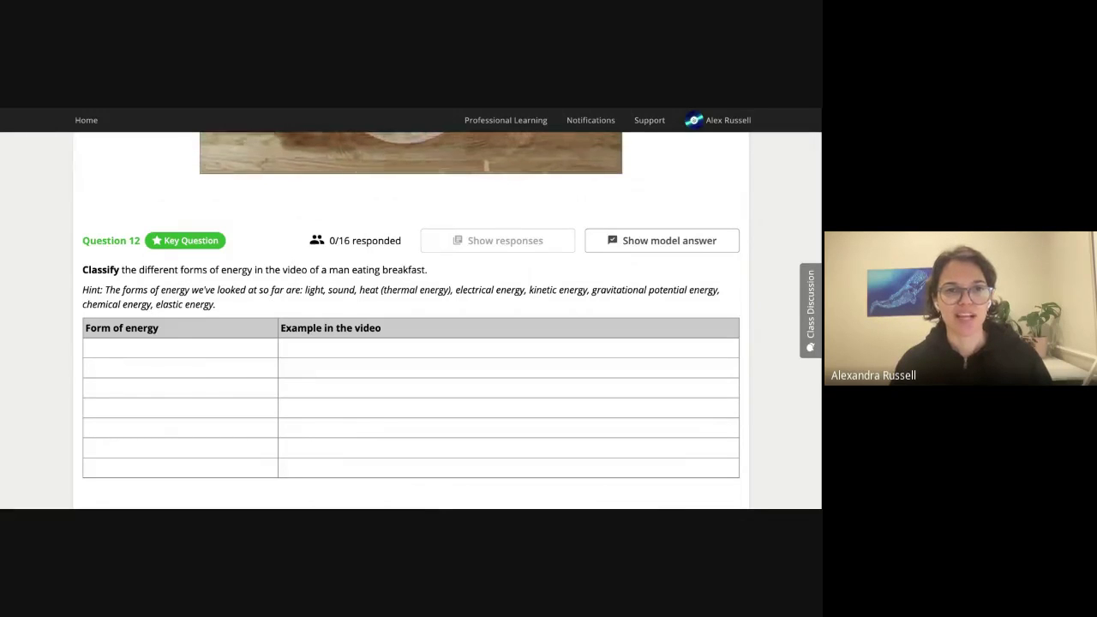
pyautogui.scroll(-1, 411, 317)
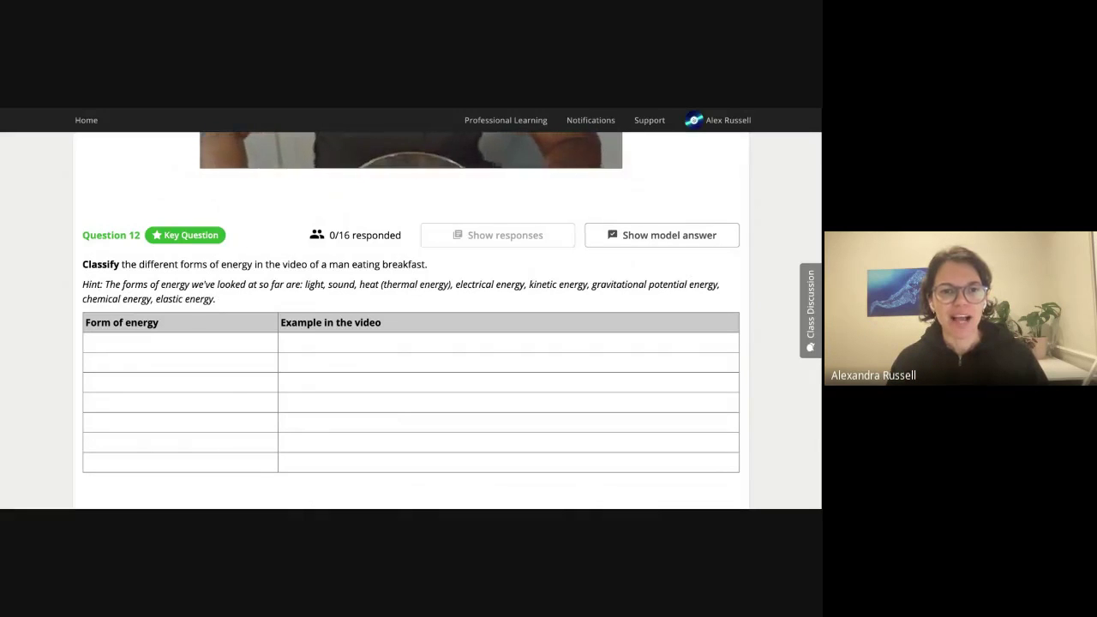
pyautogui.scroll(3, 412, 317)
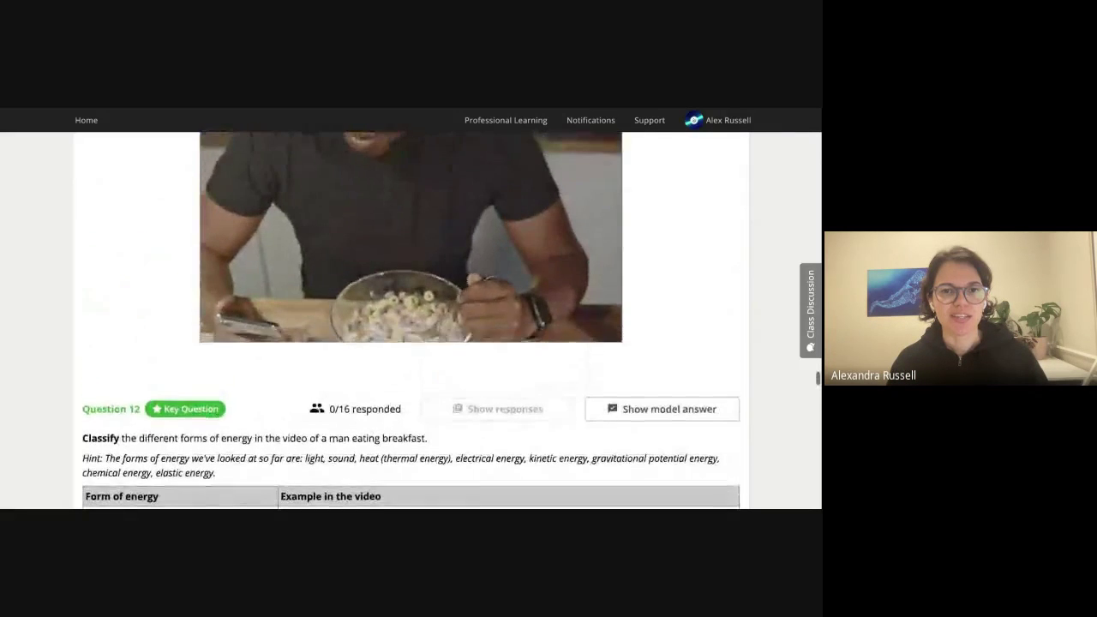
pyautogui.scroll(1, 355, 454)
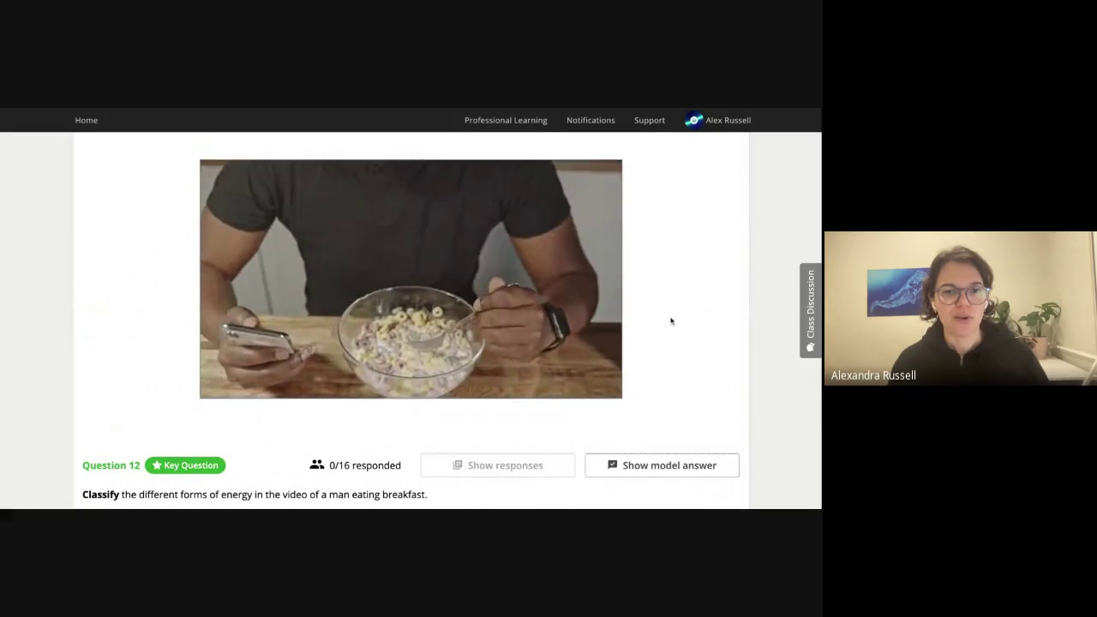
pyautogui.scroll(-3, 672, 325)
pyautogui.scroll(-2, 674, 331)
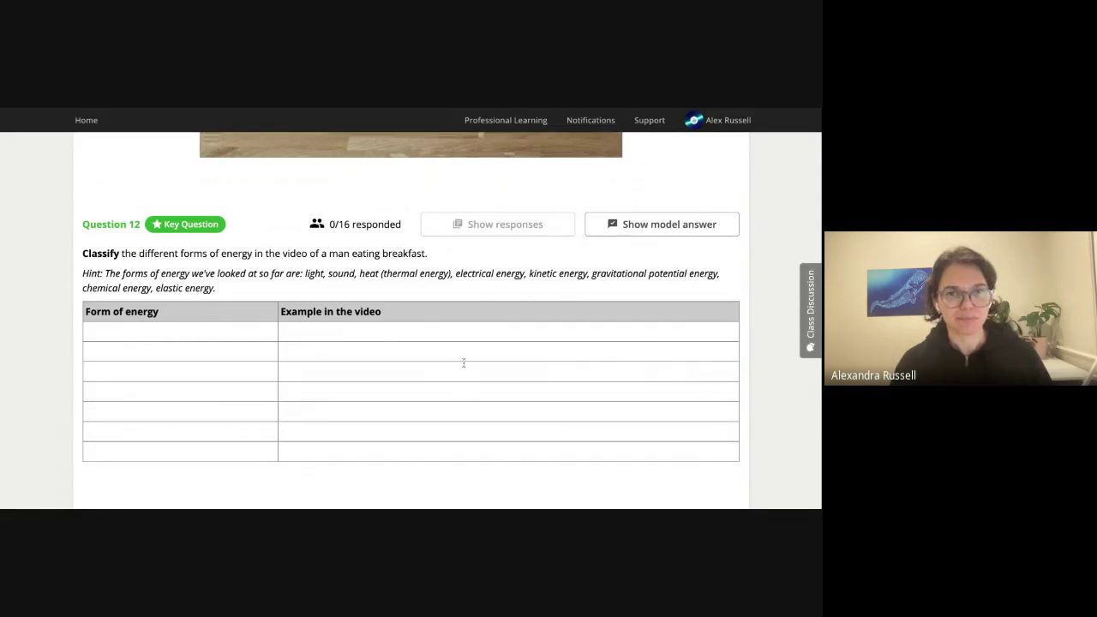
pyautogui.scroll(1, 463, 362)
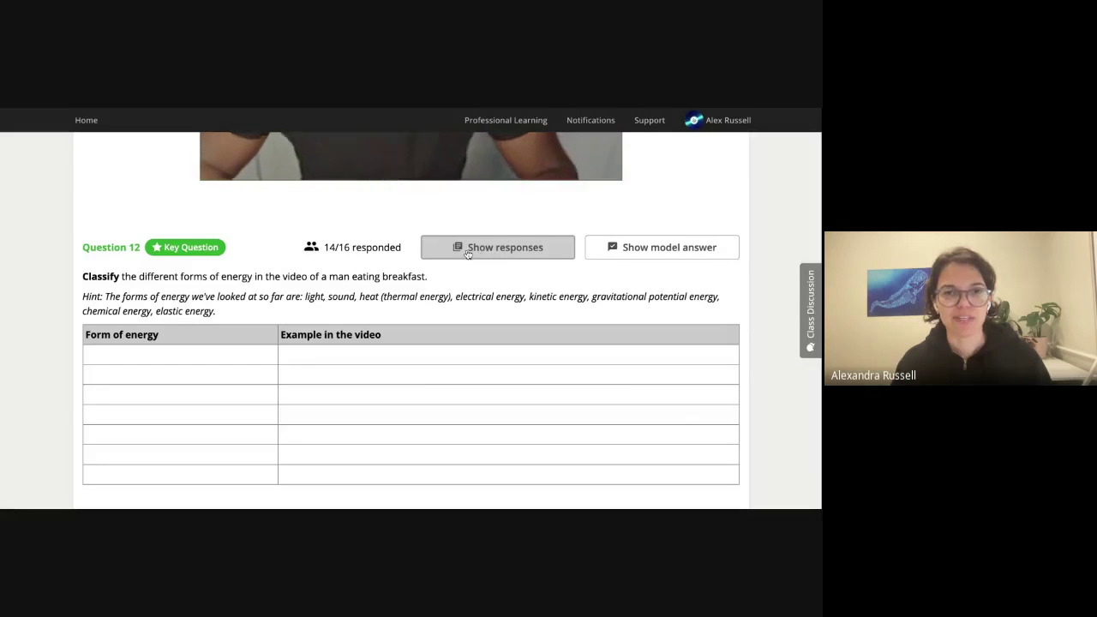
# Open Question 12's submitted responses with student names shown.
pyautogui.click(468, 249)
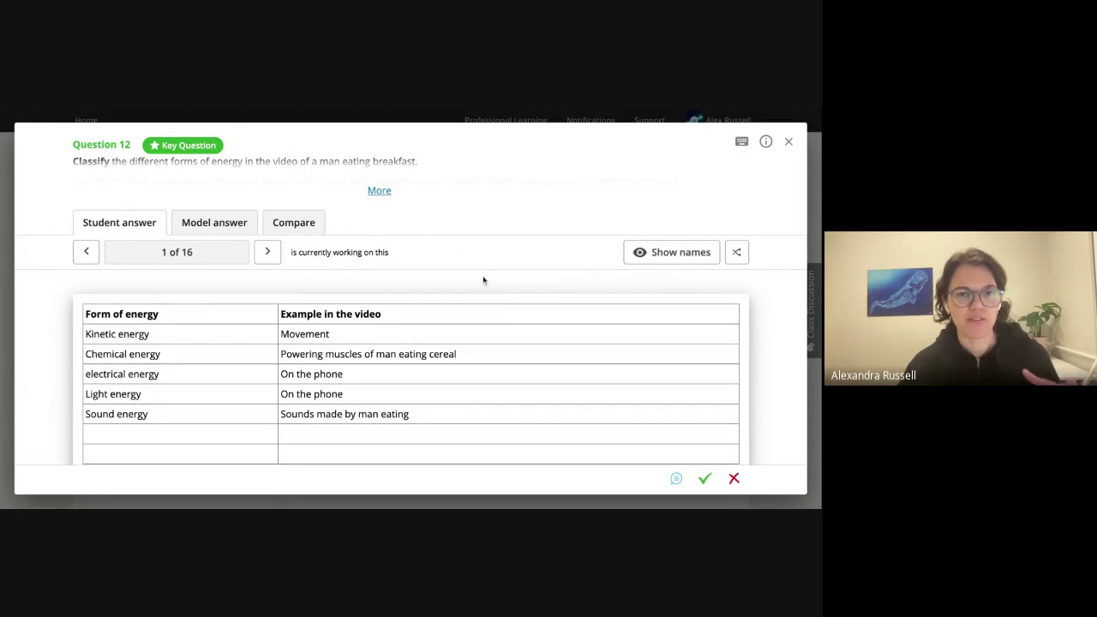
pyautogui.click(673, 254)
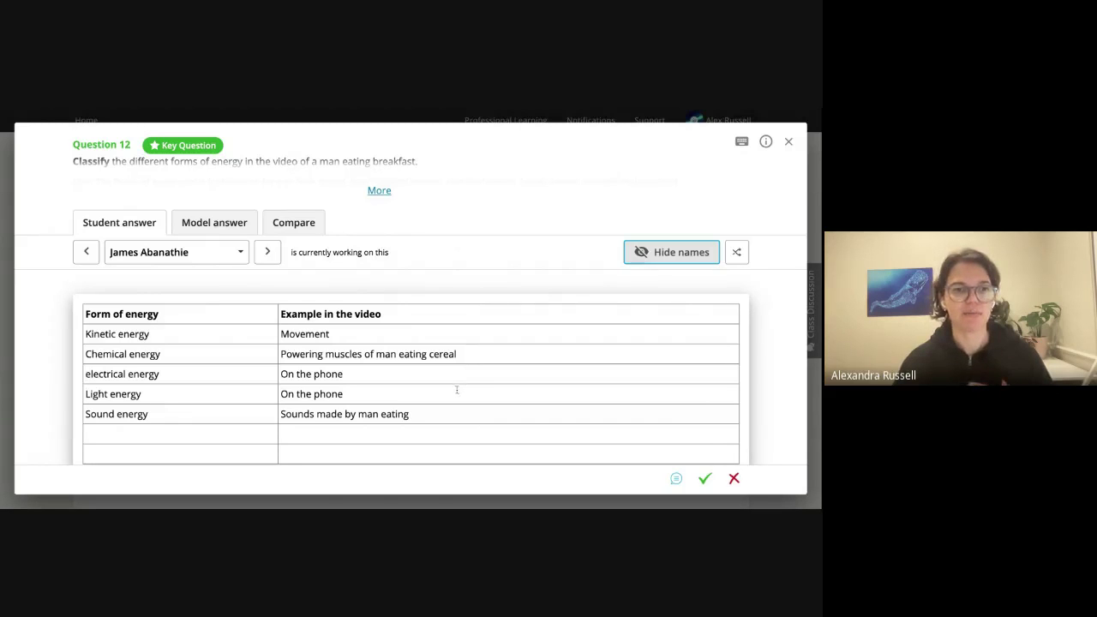
pyautogui.scroll(-1, 476, 403)
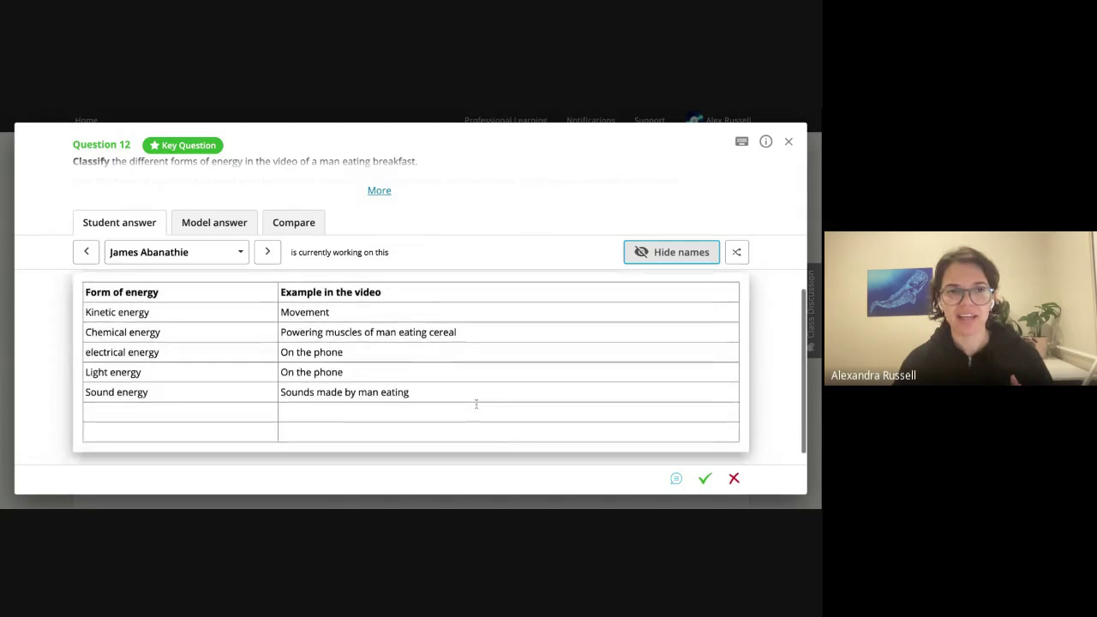
pyautogui.scroll(1, 476, 403)
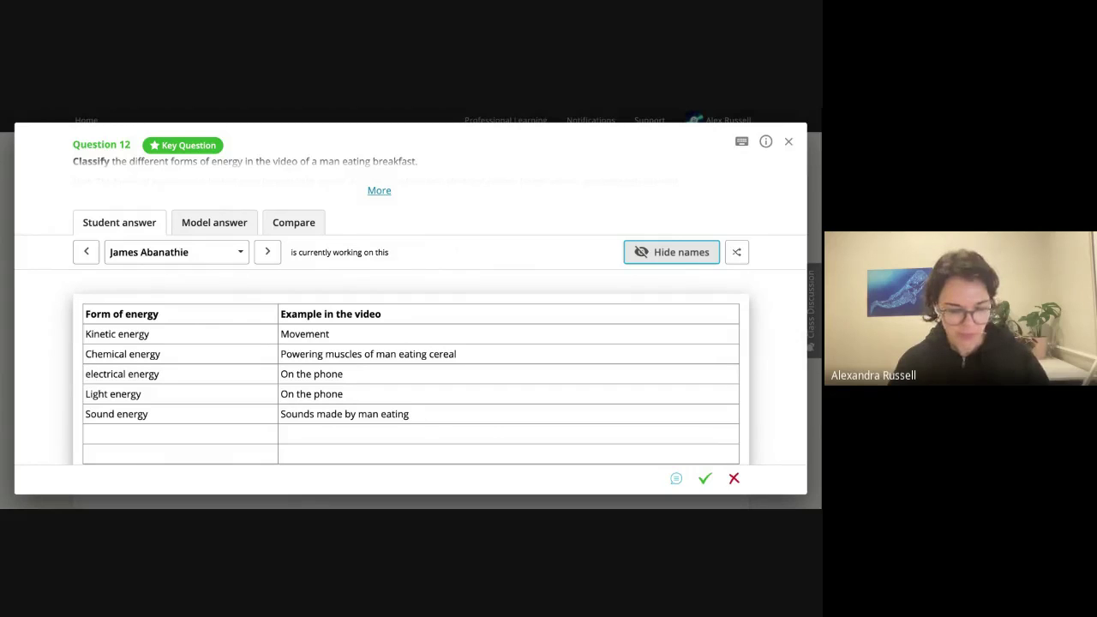
# Step through each student's Question 12 answer to the end screen, then close the review.
pyautogui.press('Right')
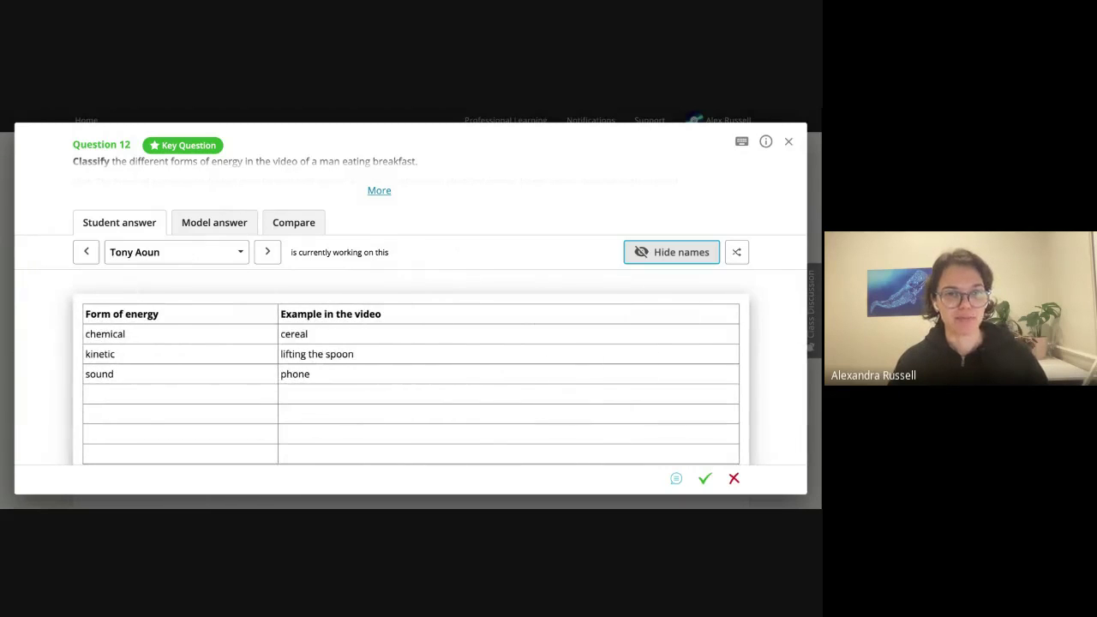
pyautogui.press('Right')
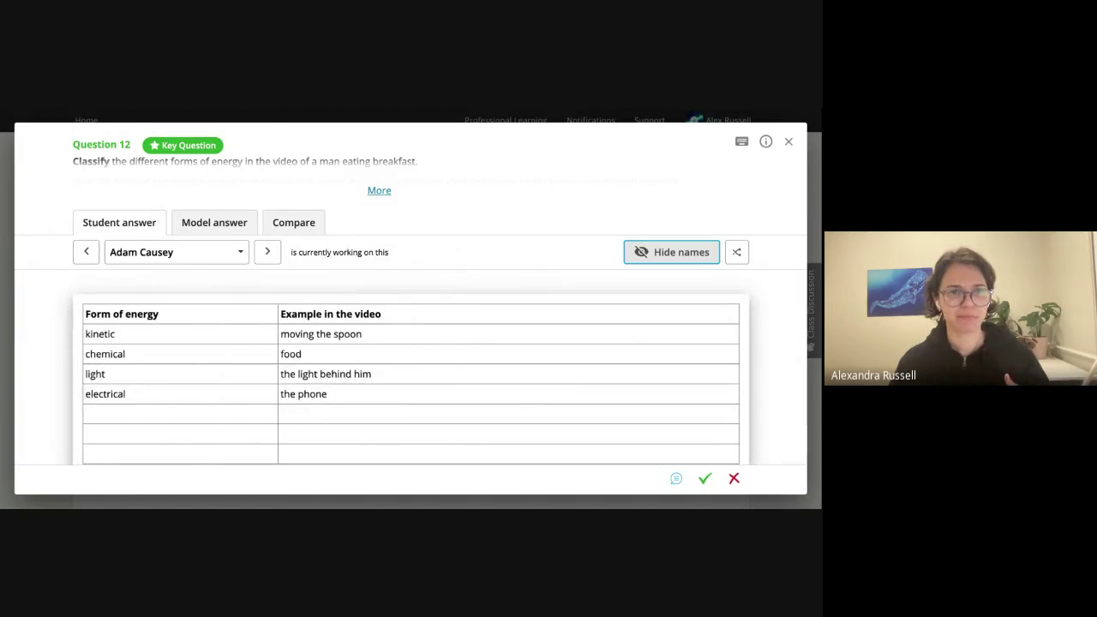
pyautogui.press('Right')
pyautogui.press('Right')
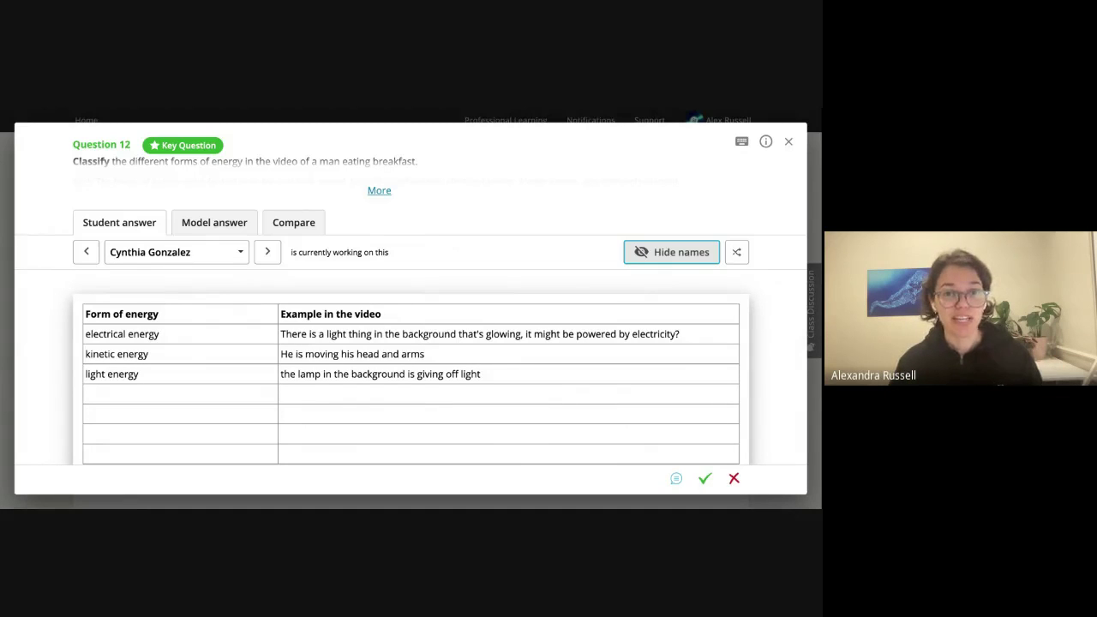
pyautogui.press('Right')
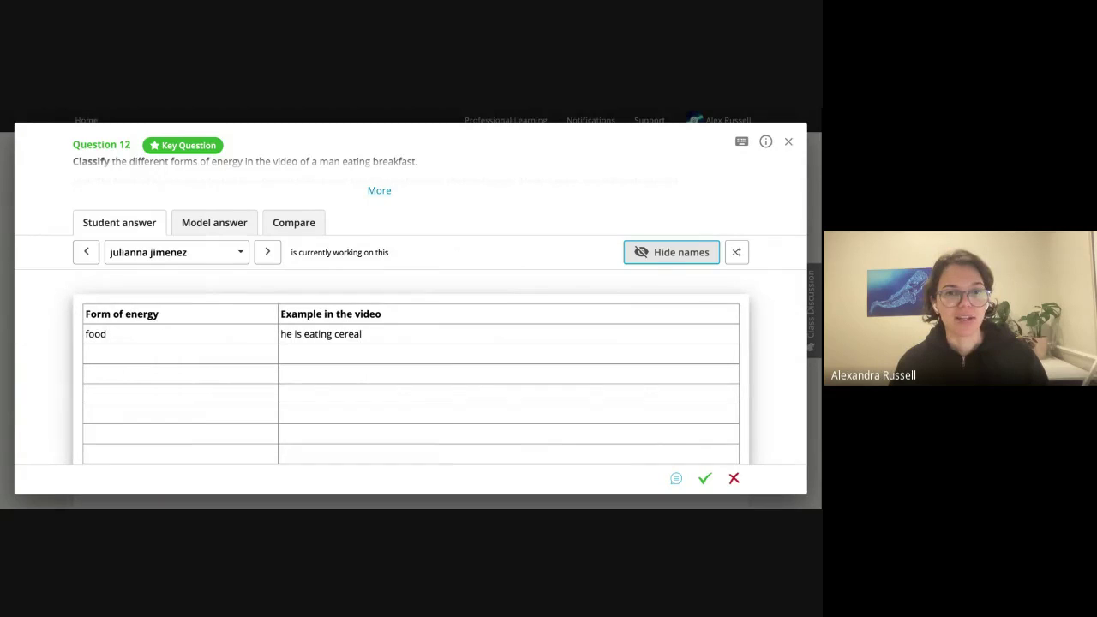
pyautogui.press('Right')
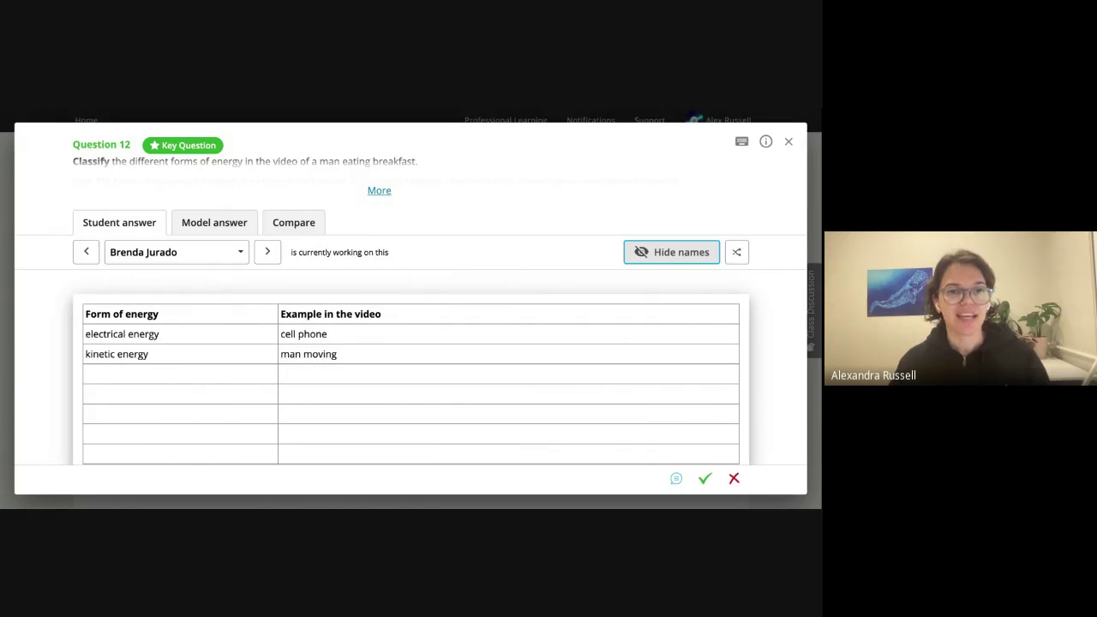
pyautogui.press('Right')
pyautogui.press('Right')
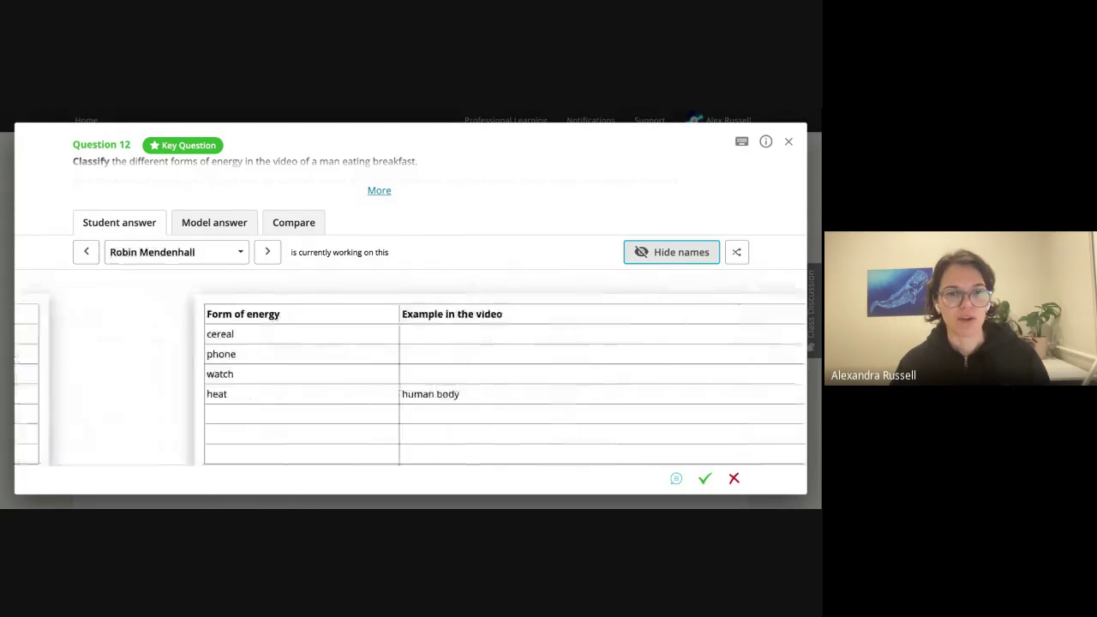
pyautogui.press('Right')
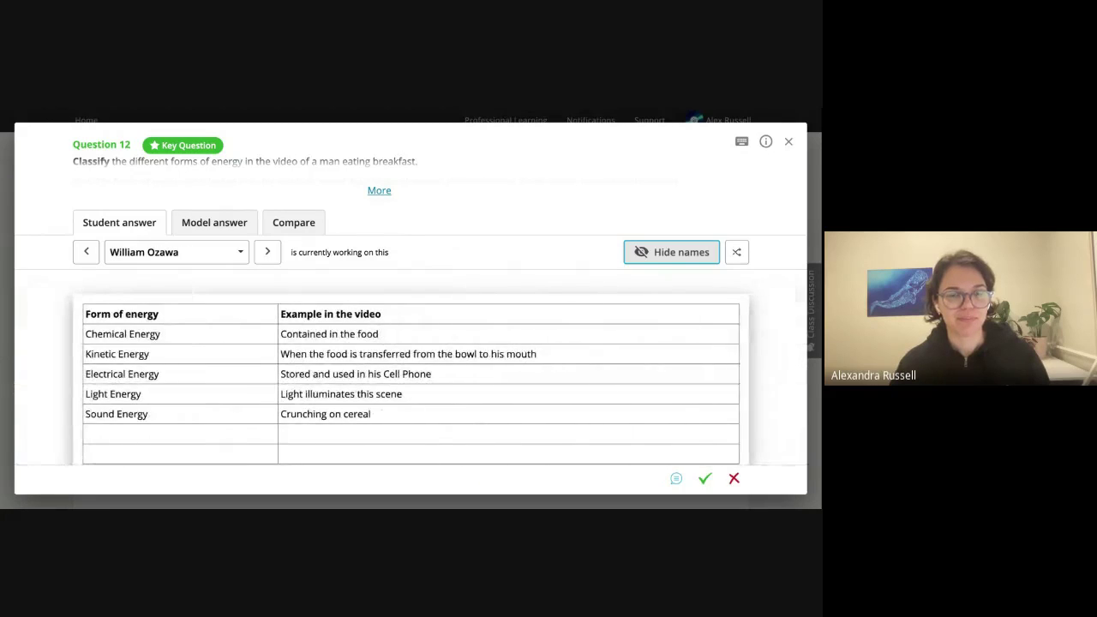
pyautogui.press('Right')
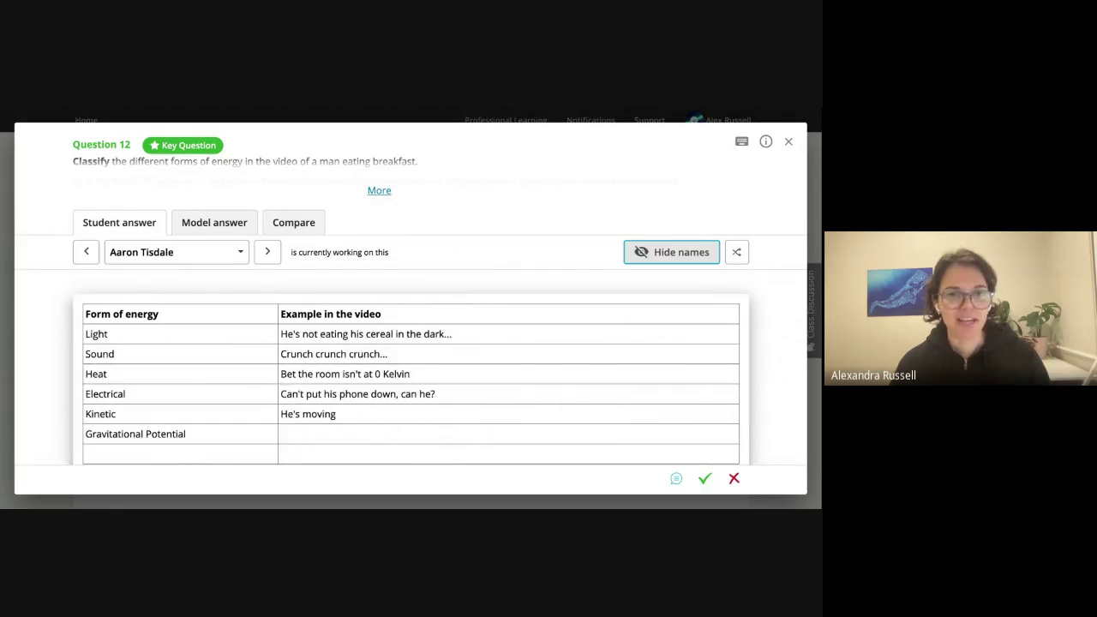
pyautogui.press('Right')
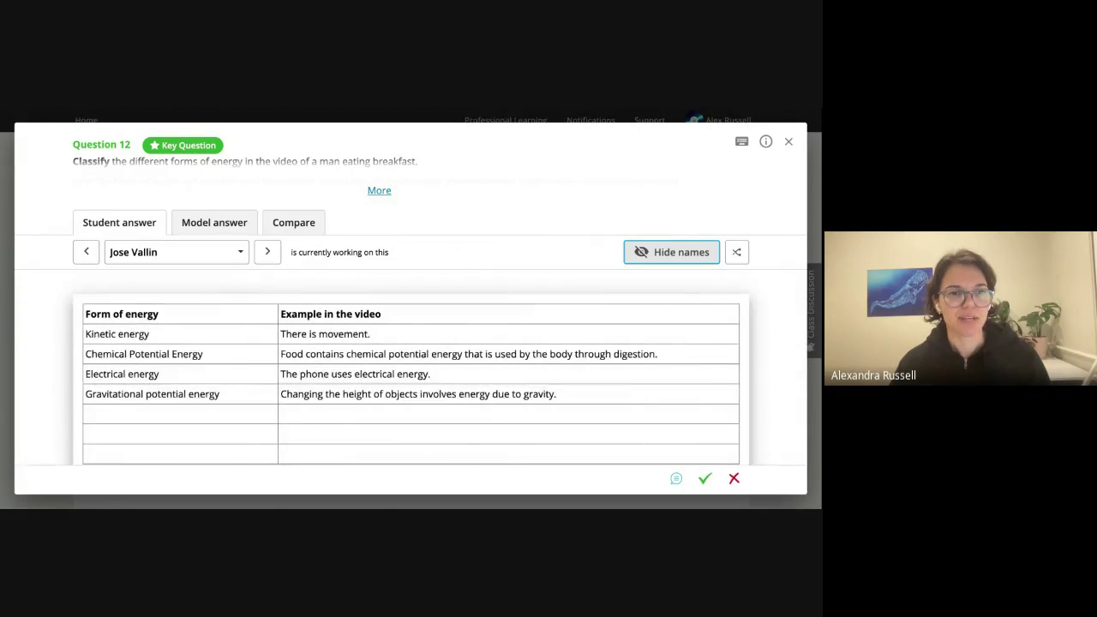
pyautogui.press('Right')
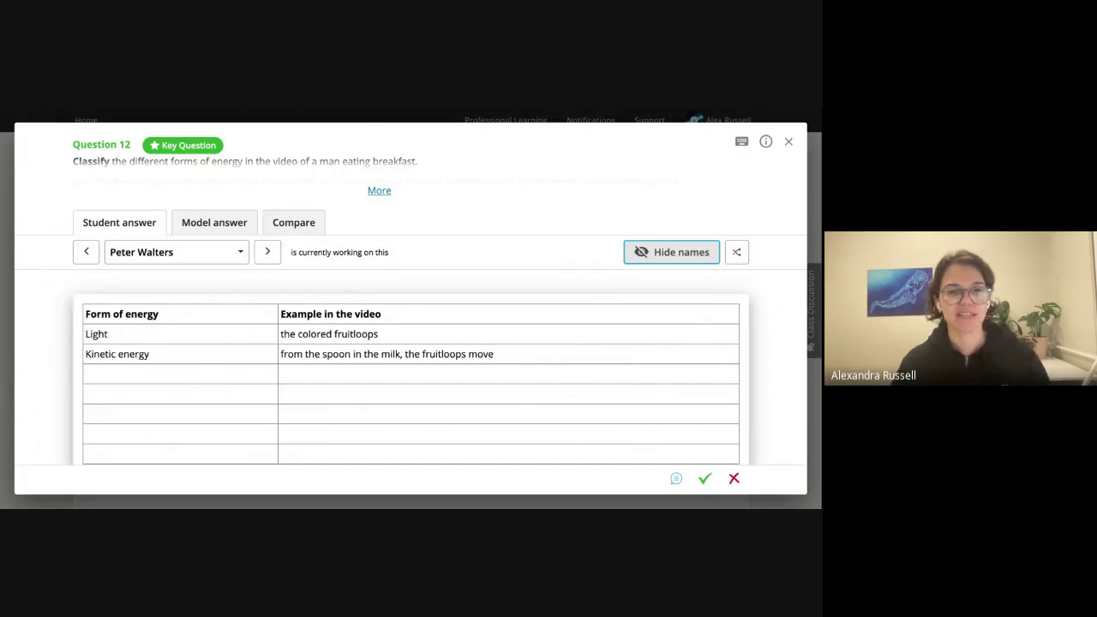
pyautogui.press('Right')
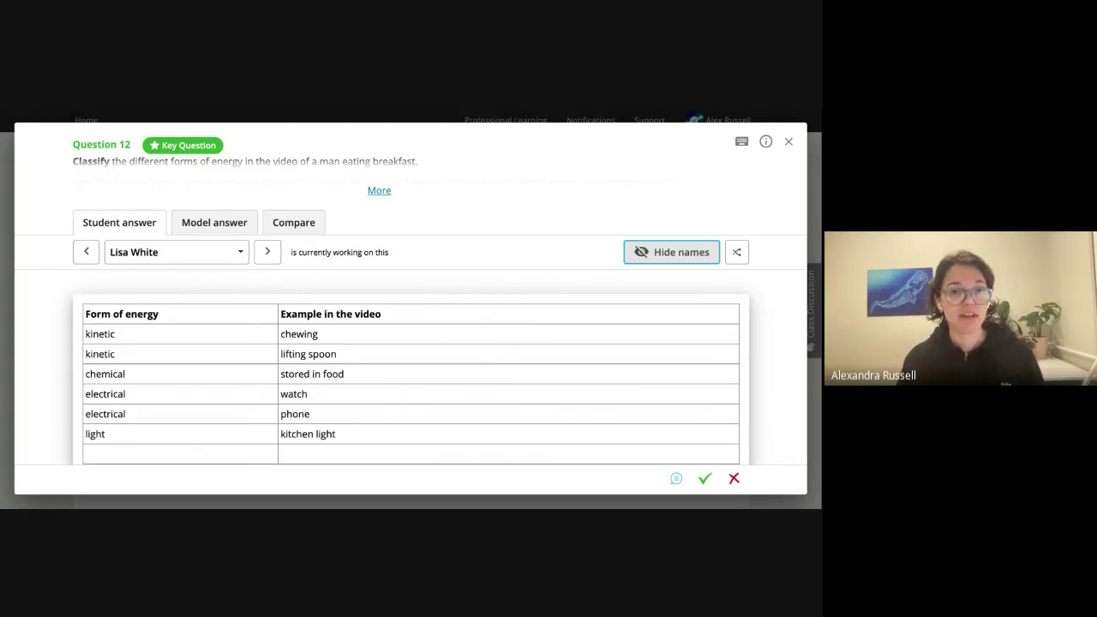
pyautogui.press('Right')
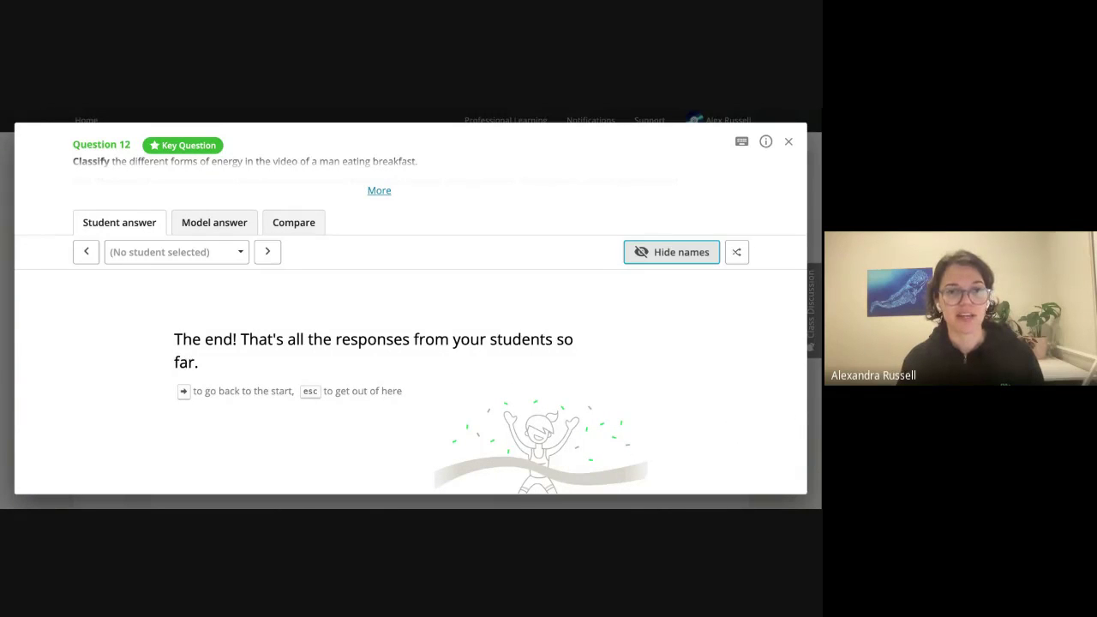
pyautogui.press('Escape')
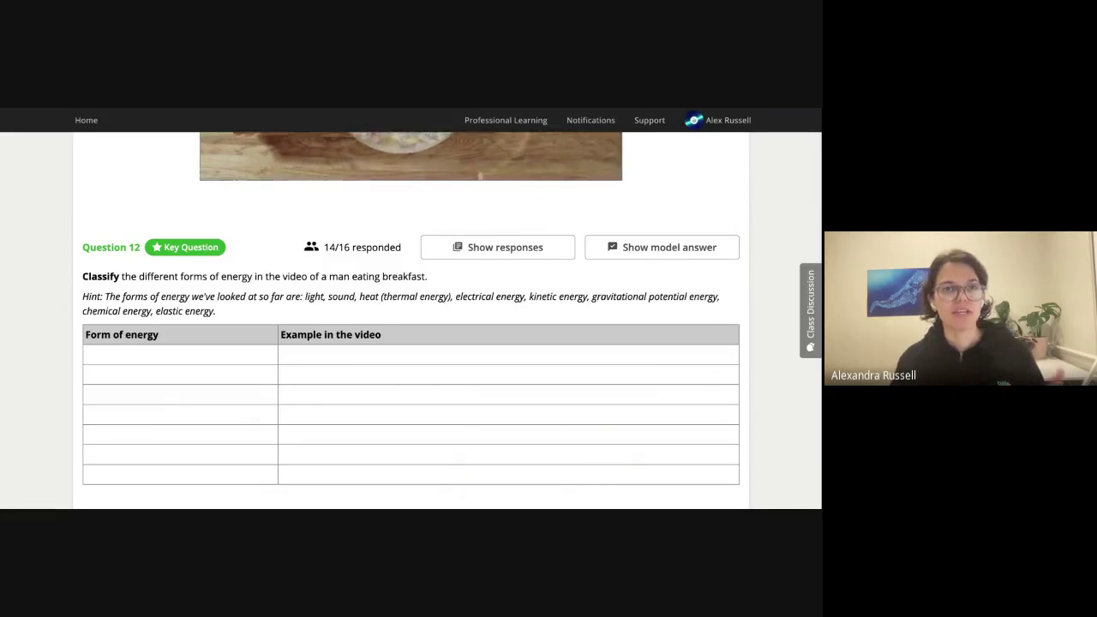
pyautogui.scroll(-3, 473, 427)
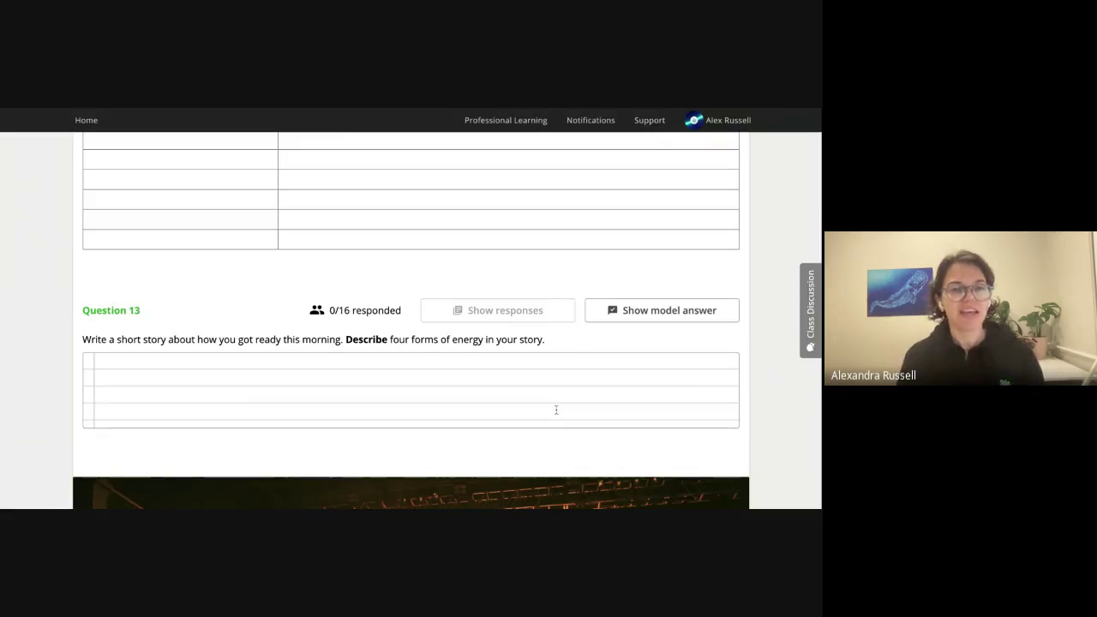
pyautogui.scroll(3, 218, 214)
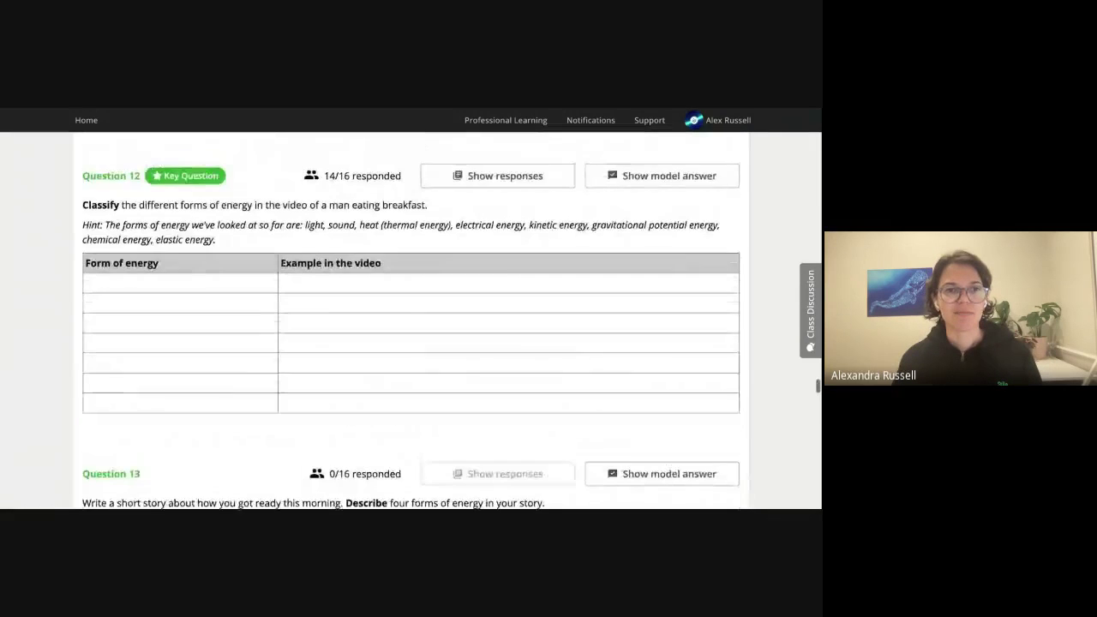
pyautogui.scroll(-2, 300, 382)
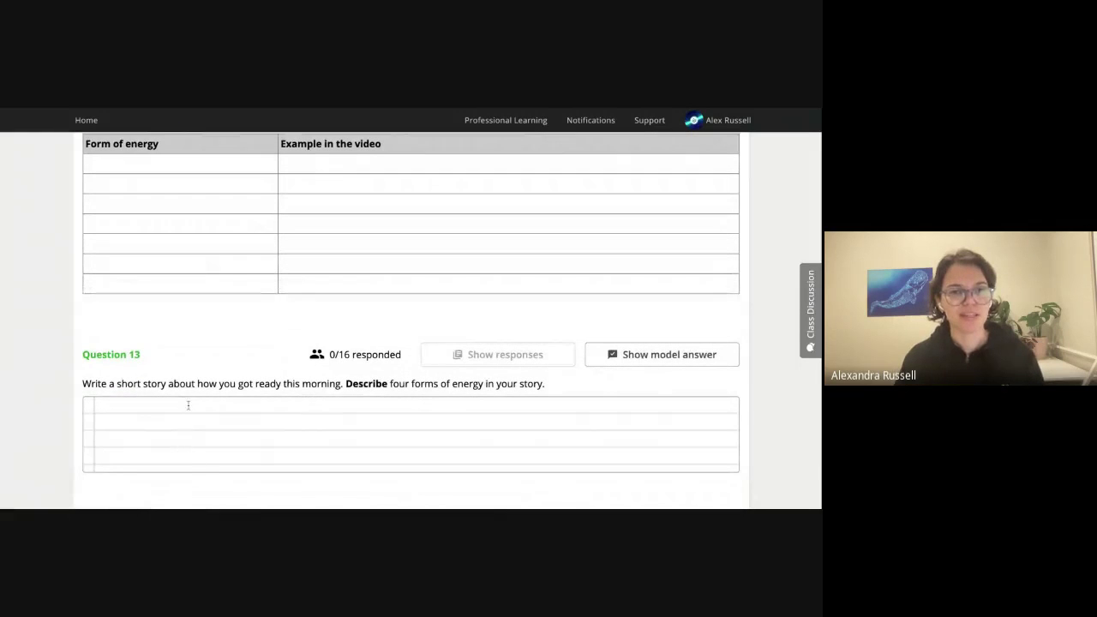
pyautogui.scroll(1, 230, 317)
pyautogui.scroll(1, 234, 311)
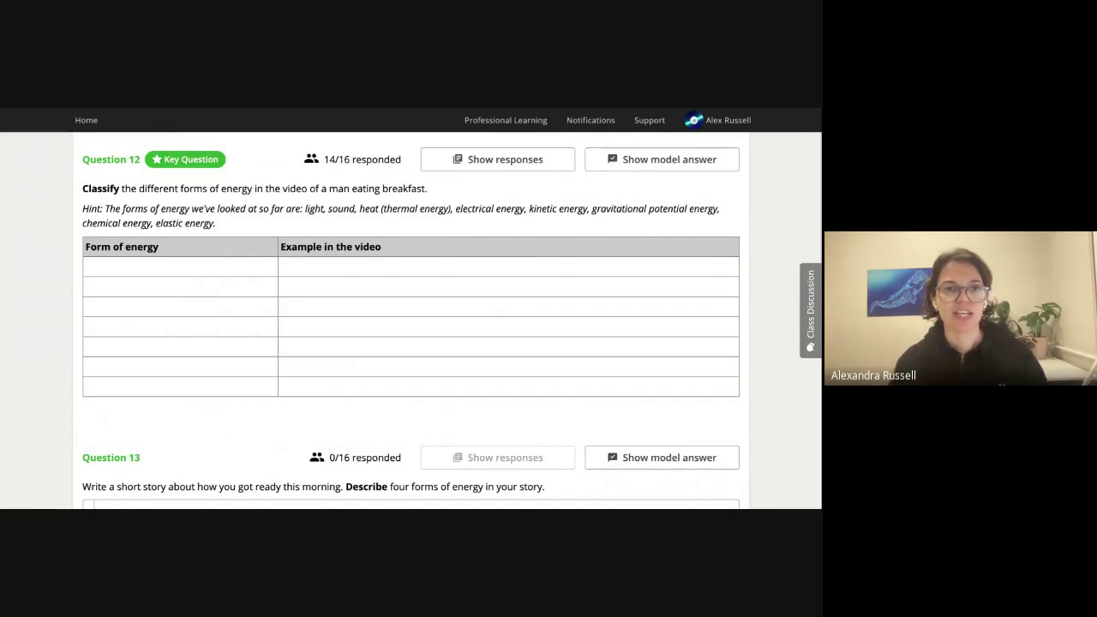
pyautogui.scroll(1, 345, 299)
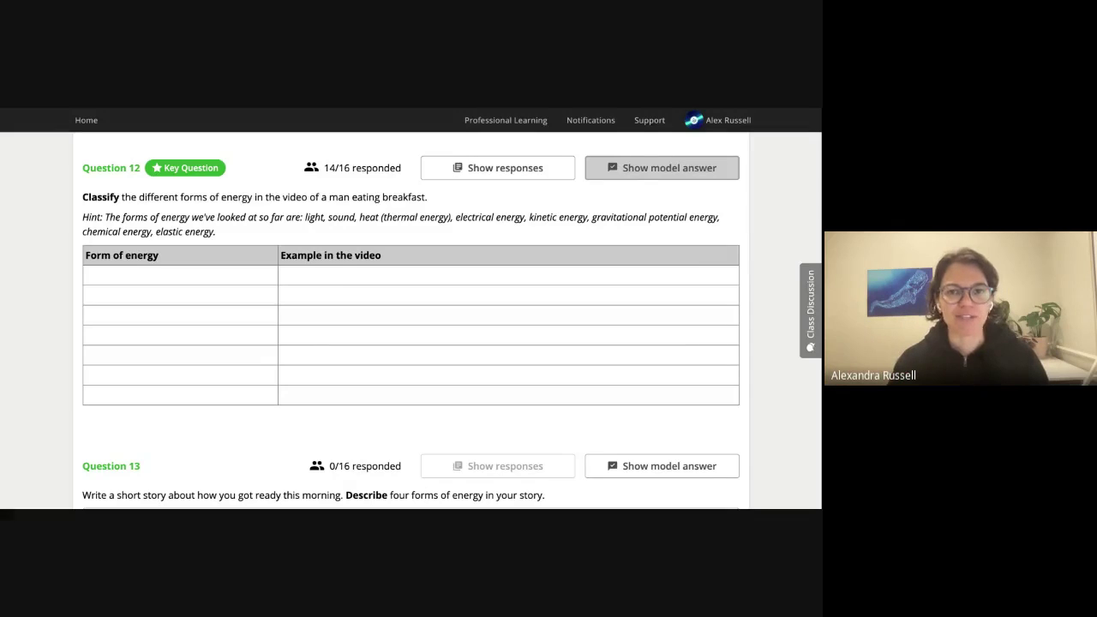
# Show Question 12's model answer table of seven energy forms with video examples.
pyautogui.scroll(1, 620, 188)
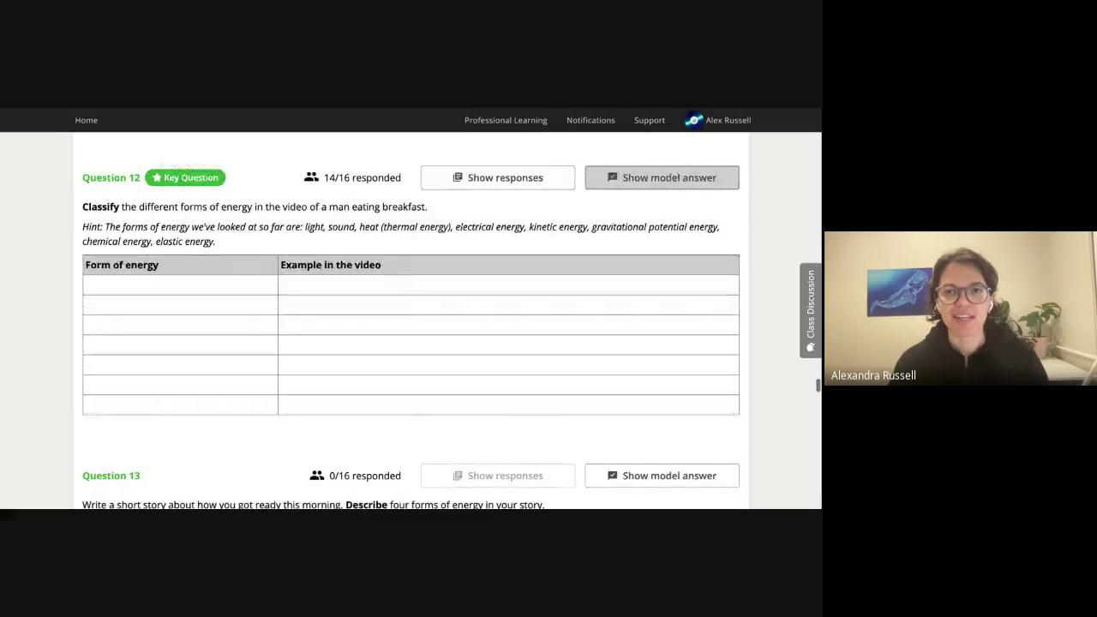
pyautogui.click(620, 180)
pyautogui.scroll(-1, 612, 322)
pyautogui.scroll(-1, 612, 322)
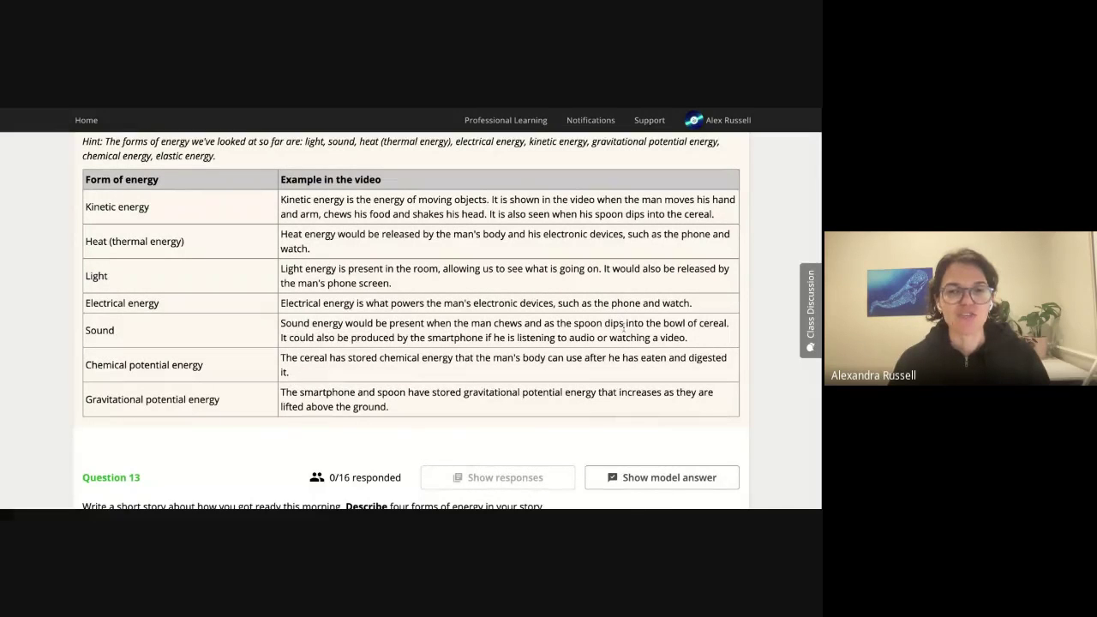
pyautogui.scroll(-5, 559, 336)
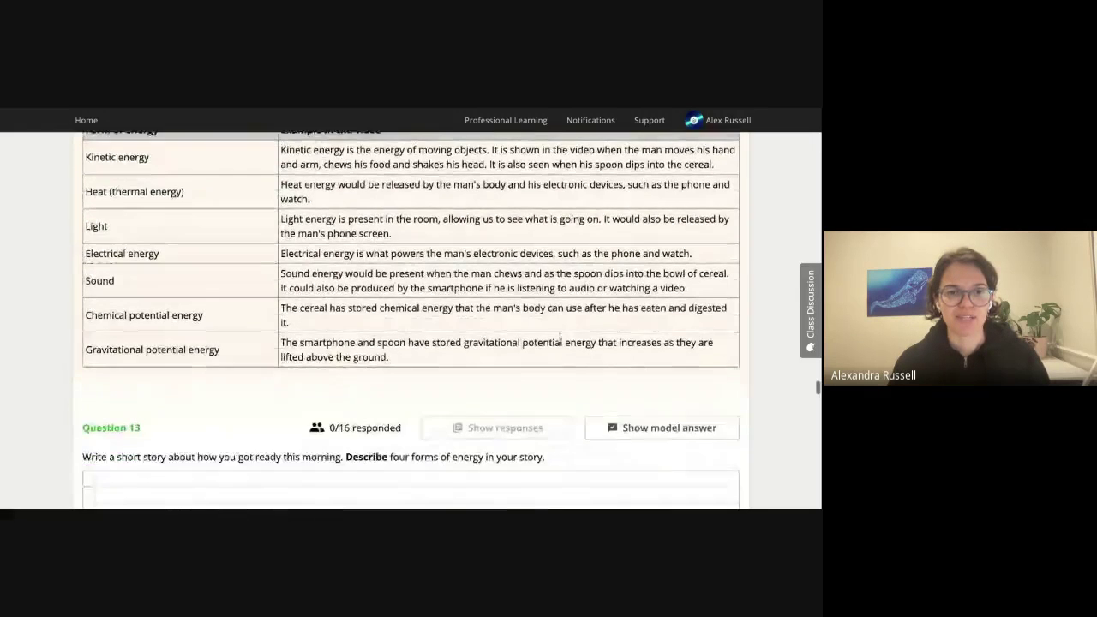
pyautogui.scroll(-4, 588, 349)
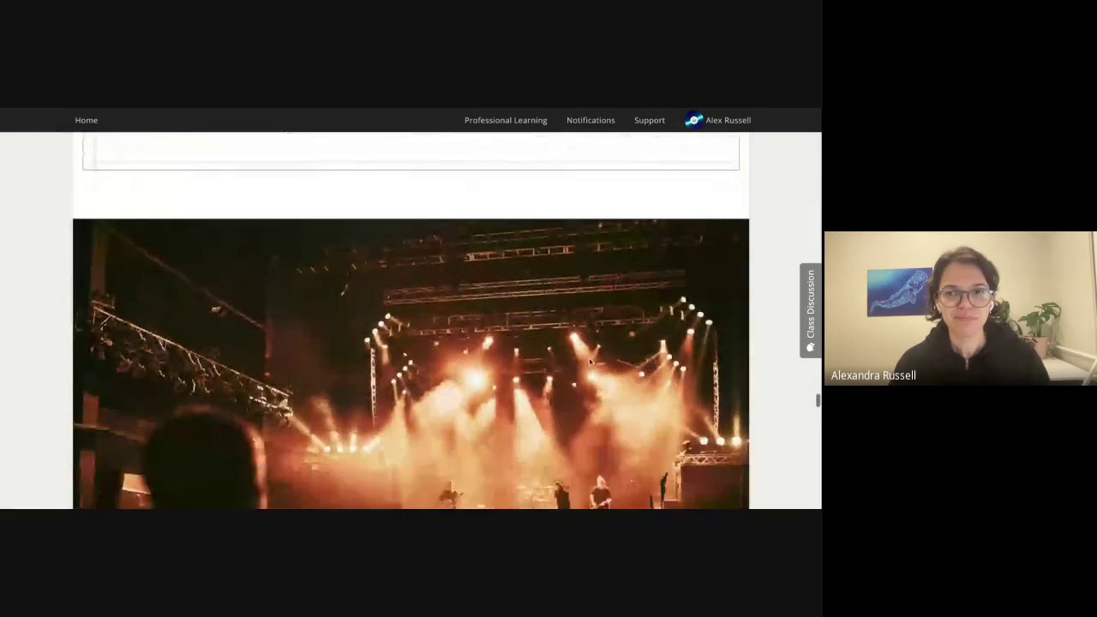
pyautogui.scroll(-7, 584, 363)
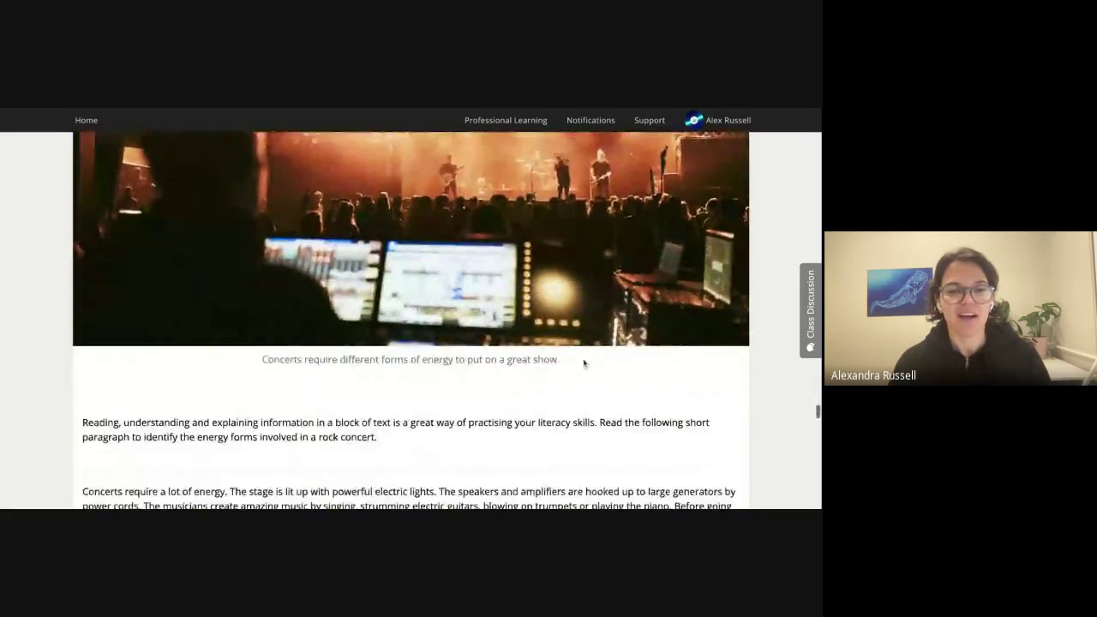
pyautogui.scroll(-6, 583, 364)
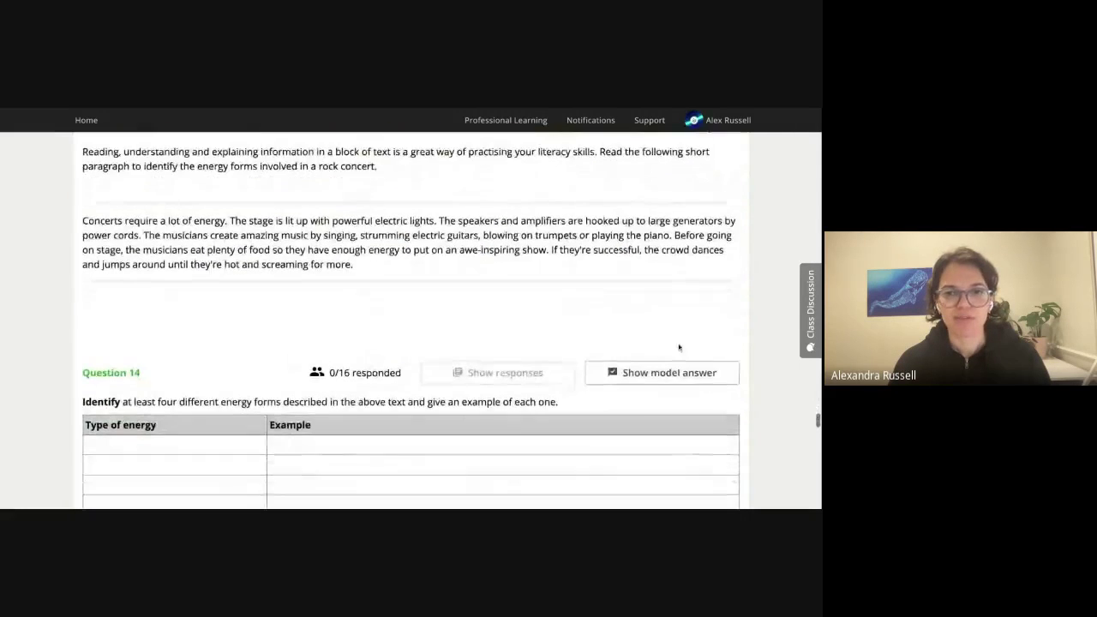
pyautogui.scroll(-1, 677, 347)
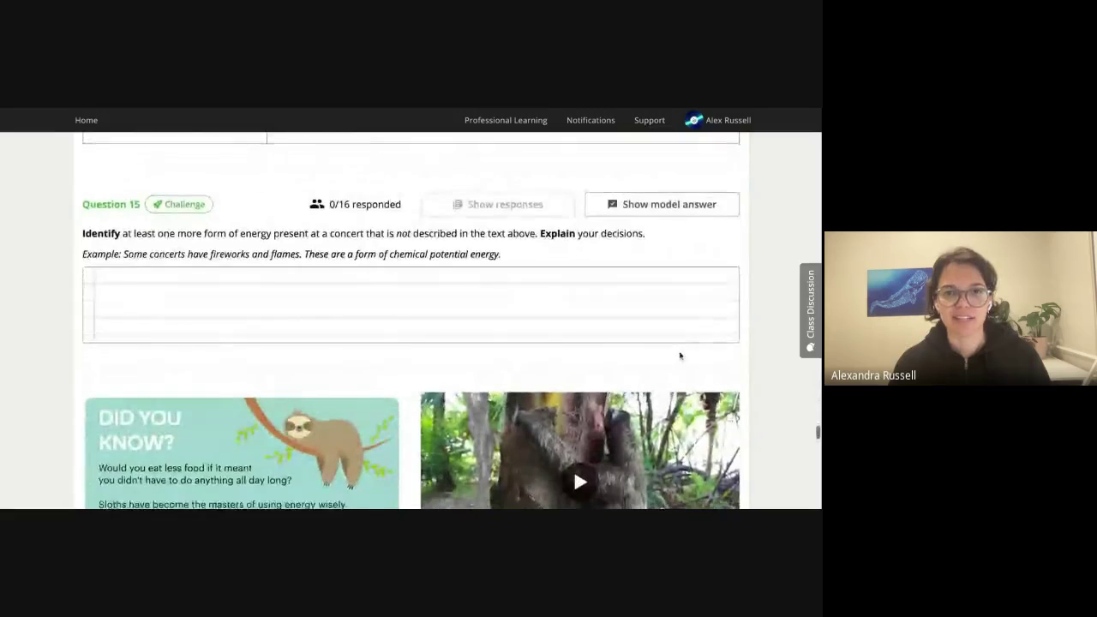
pyautogui.scroll(-1, 681, 354)
pyautogui.scroll(-1, 682, 355)
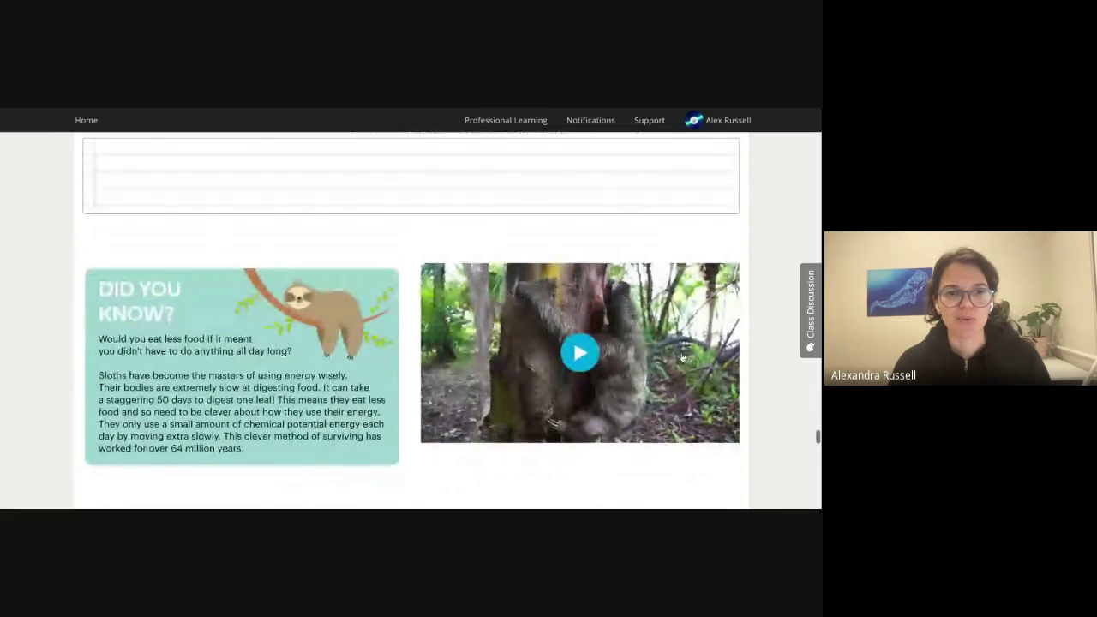
pyautogui.scroll(-7, 768, 363)
pyautogui.scroll(-15, 768, 363)
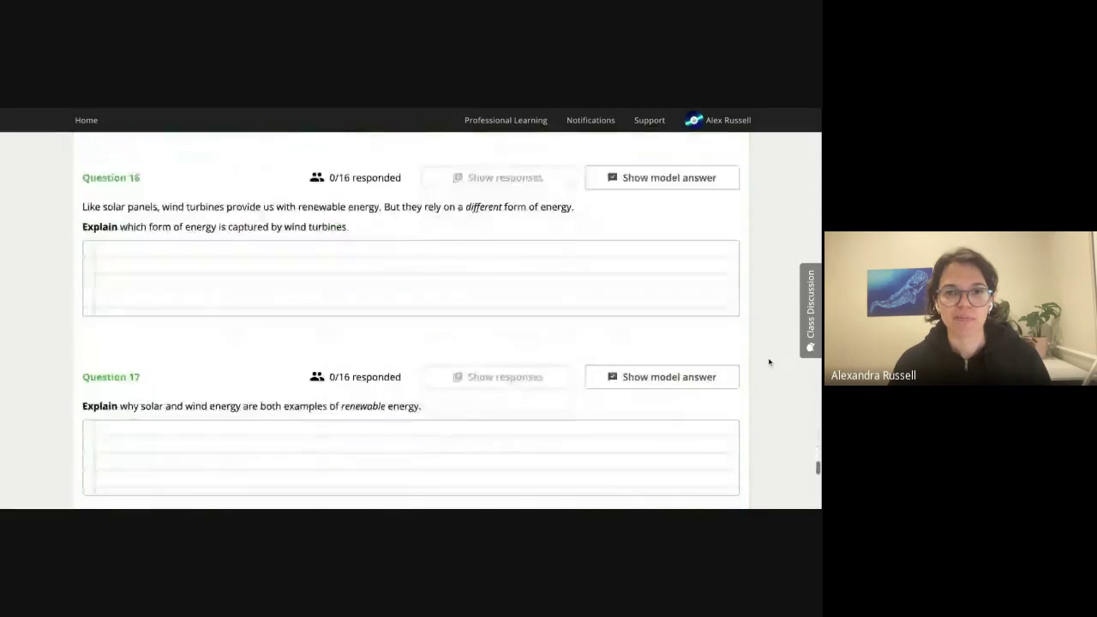
pyautogui.scroll(-6, 769, 362)
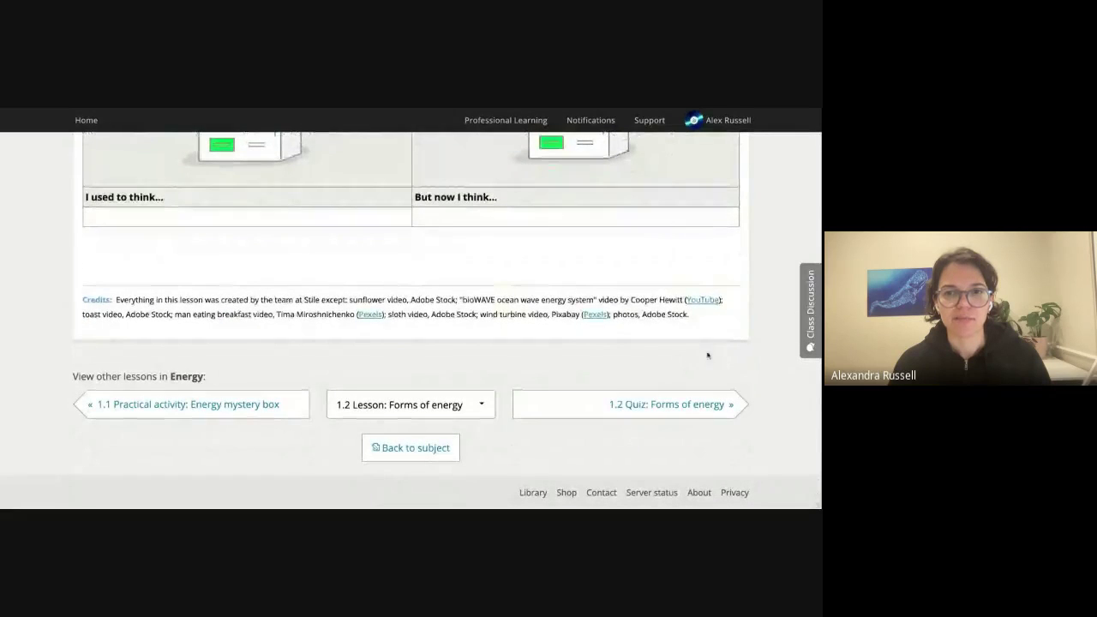
pyautogui.scroll(4, 541, 288)
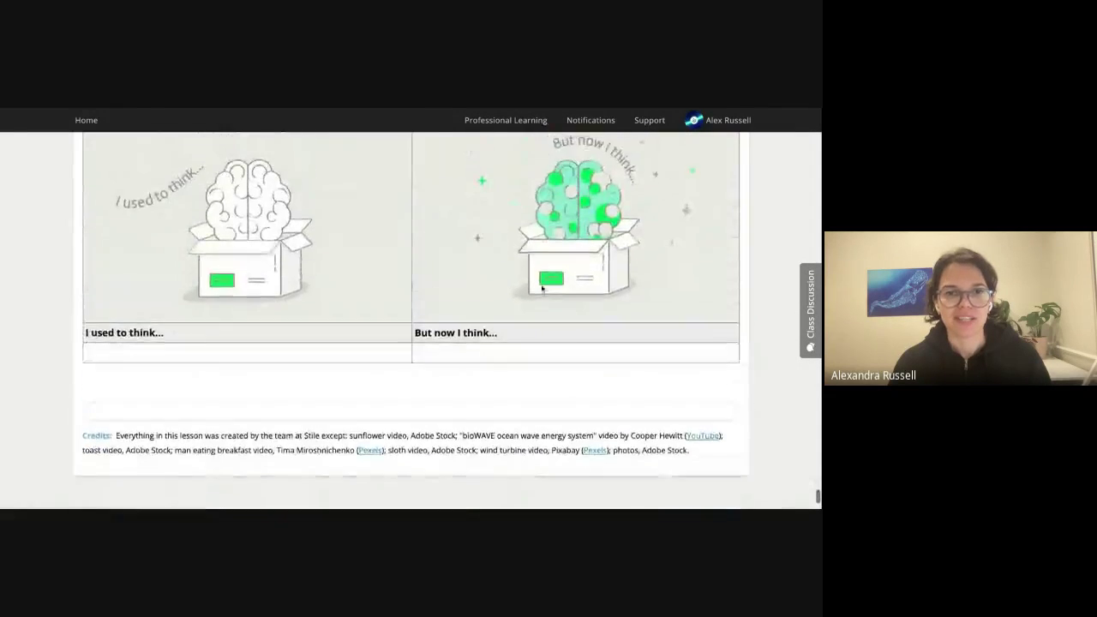
pyautogui.scroll(-1, 545, 292)
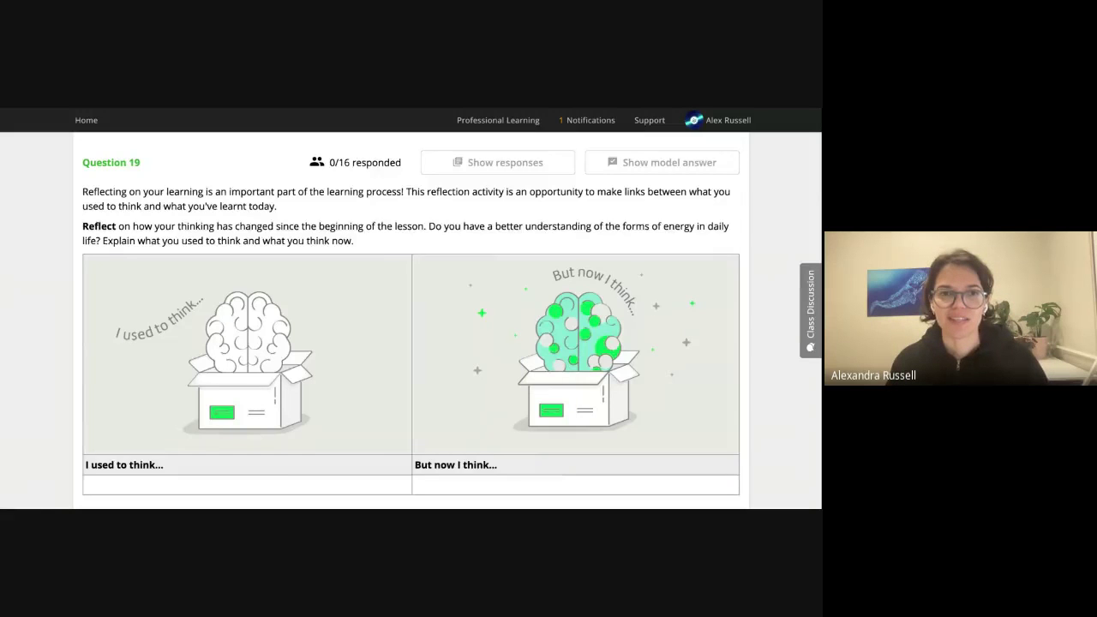
pyautogui.scroll(-3, 411, 317)
pyautogui.scroll(-2, 619, 421)
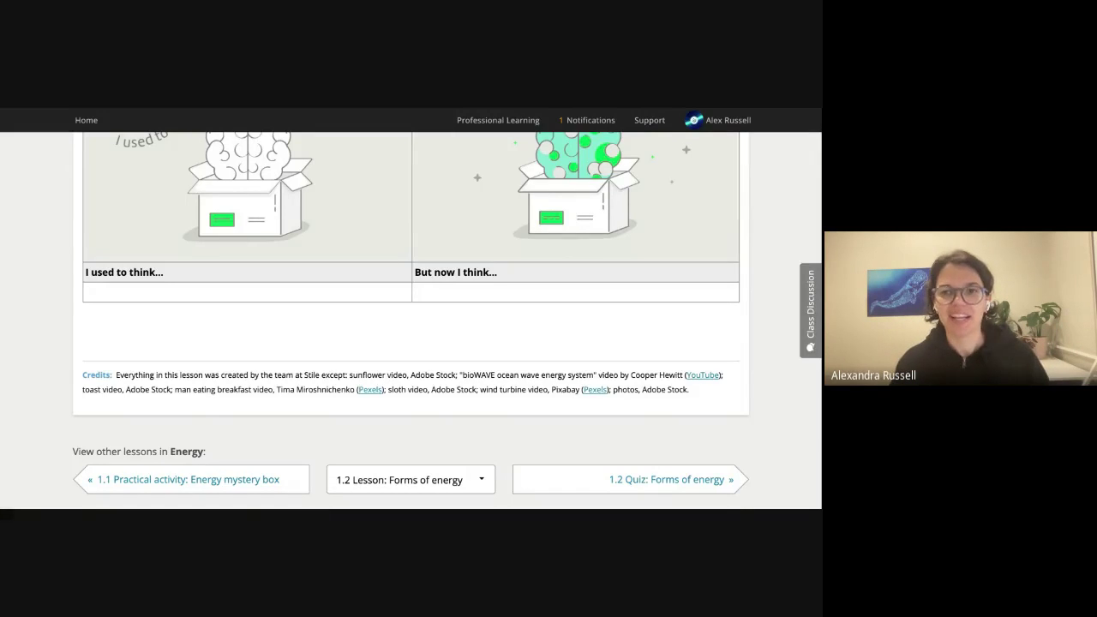
# Switch the 1.2 Lesson: Forms of energy to its Analyze view.
pyautogui.scroll(-2, 755, 406)
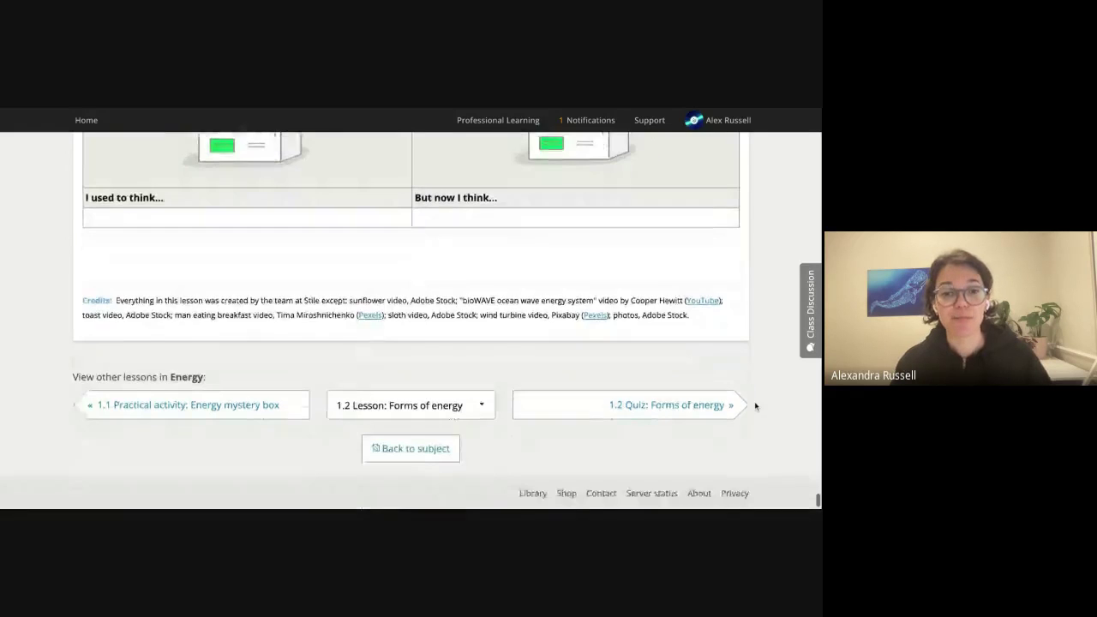
pyautogui.scroll(20, 755, 406)
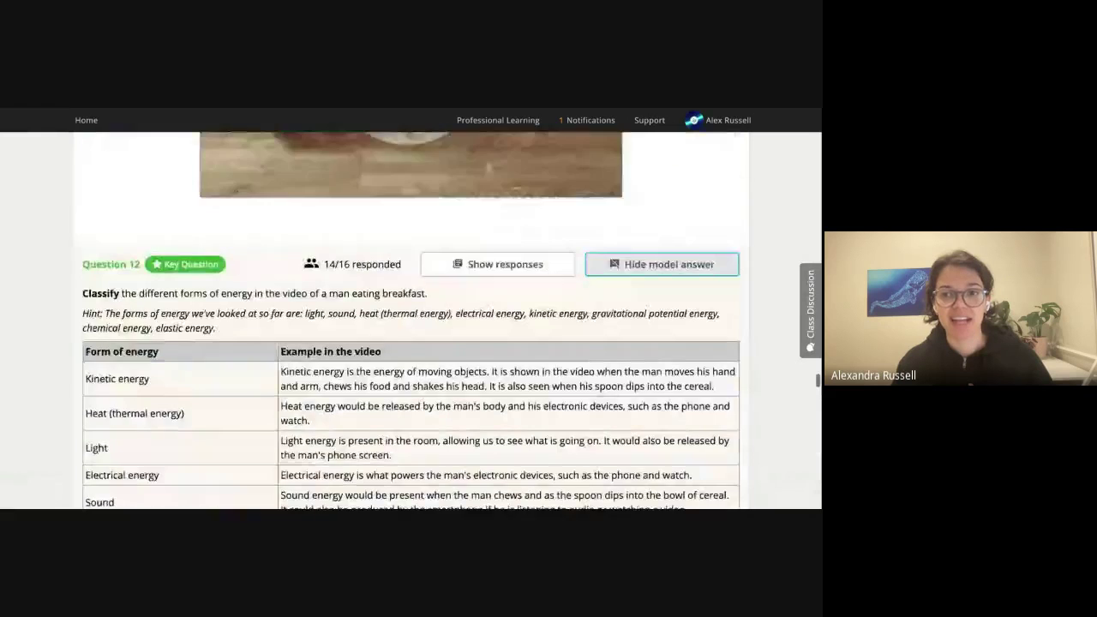
pyautogui.scroll(20, 755, 405)
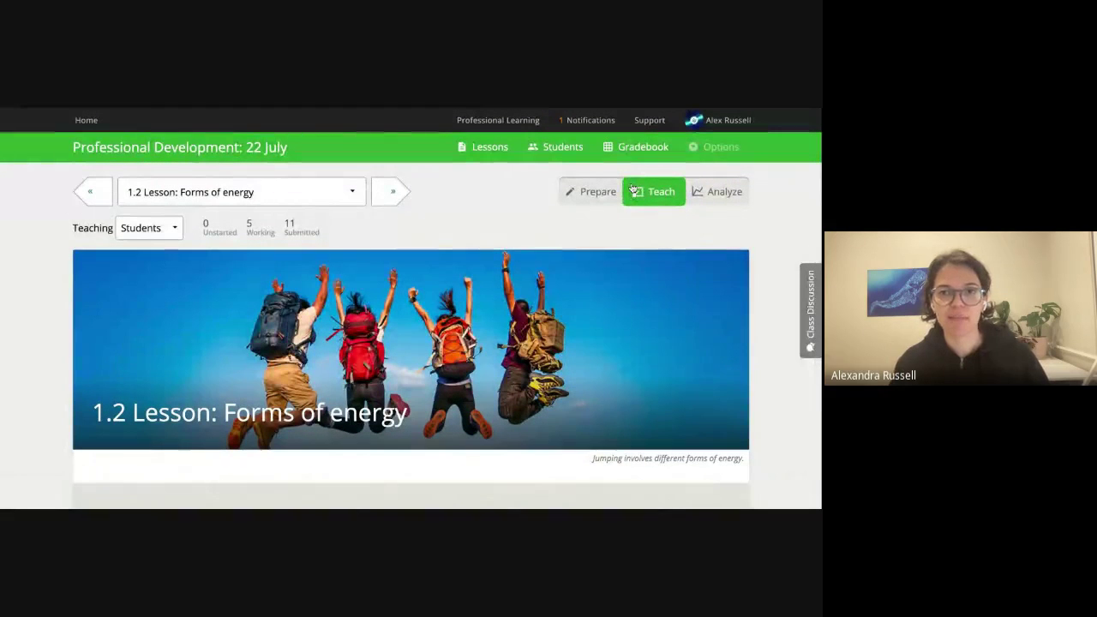
pyautogui.click(716, 195)
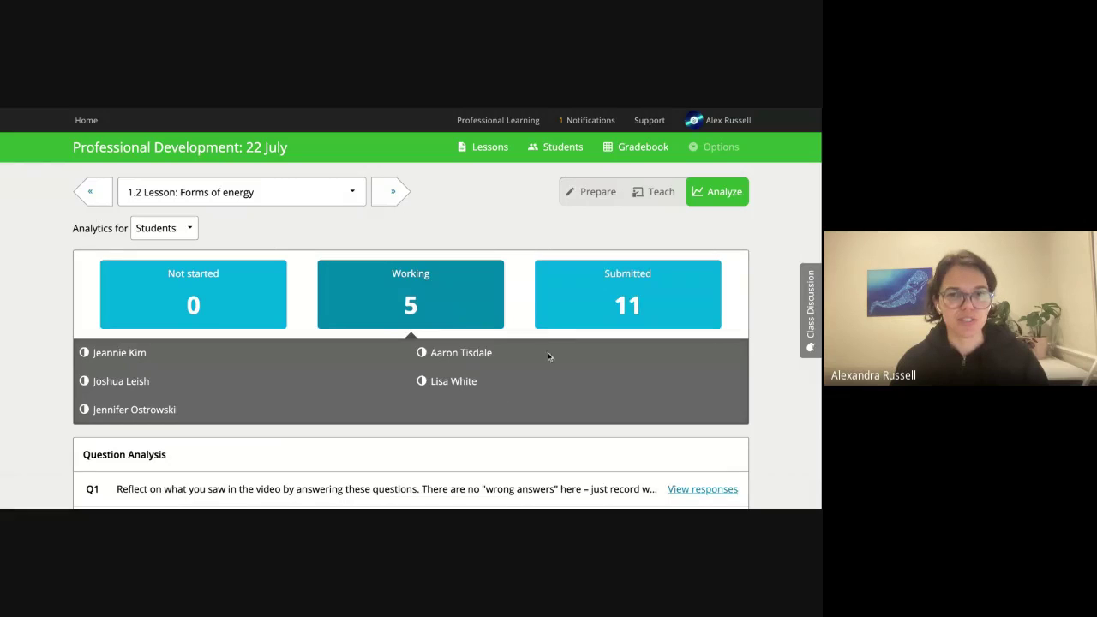
# Filter to the 11 submitted students and expand Q2's answer breakdown in Question Analysis.
pyautogui.click(626, 287)
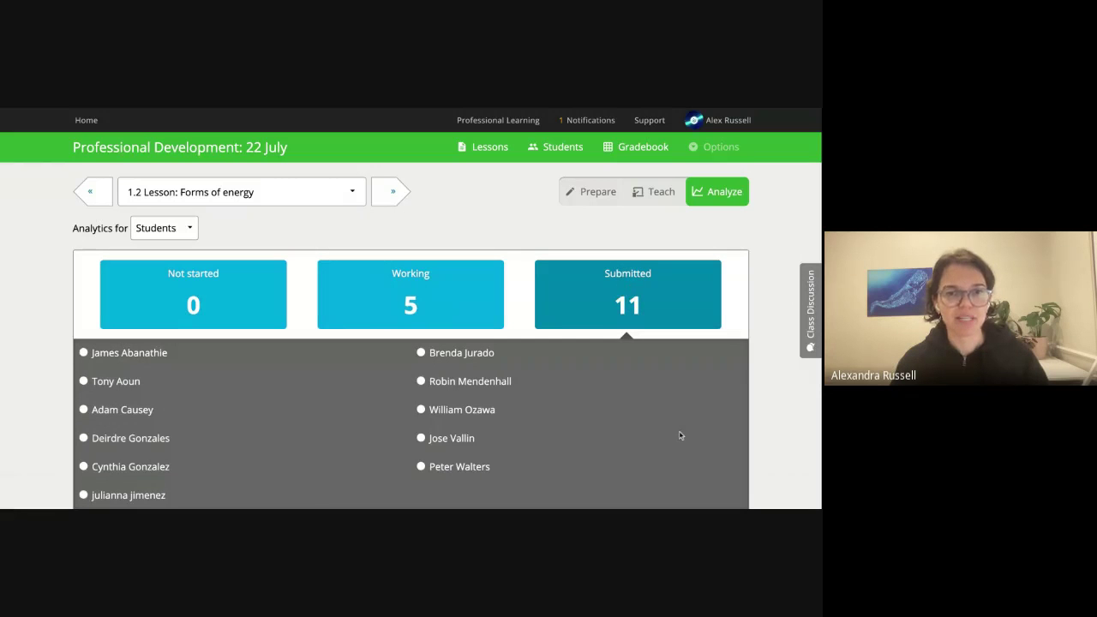
pyautogui.scroll(-1, 680, 433)
pyautogui.scroll(-3, 774, 441)
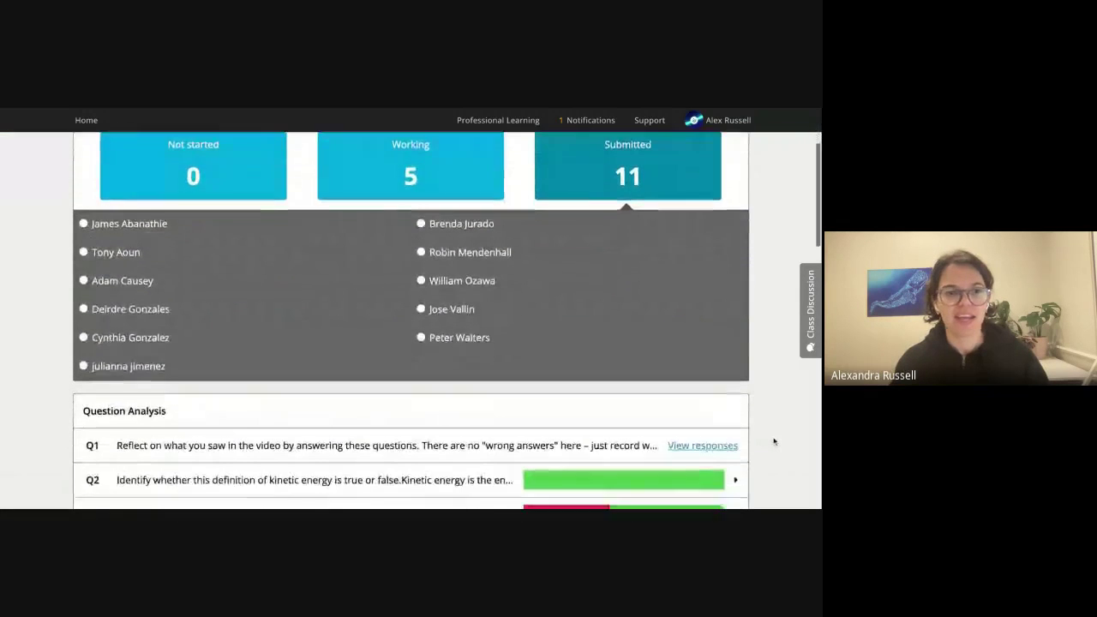
pyautogui.scroll(-3, 775, 443)
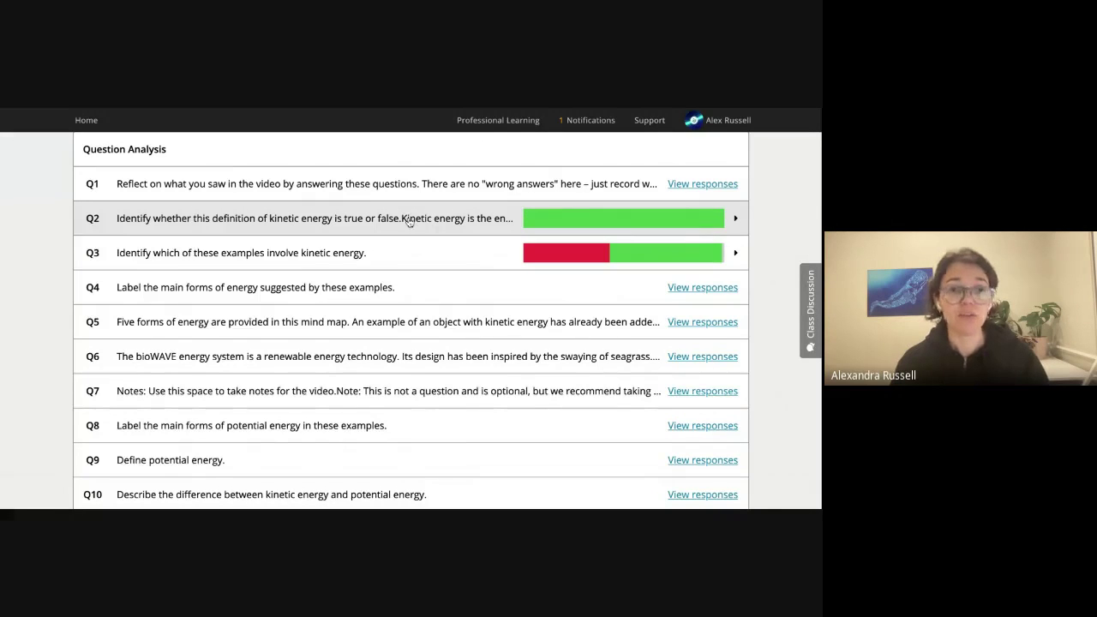
pyautogui.click(733, 219)
# Reveal and hide the students who answered True on Q2, then collapse Q2 and expand Q3.
pyautogui.scroll(-1, 462, 272)
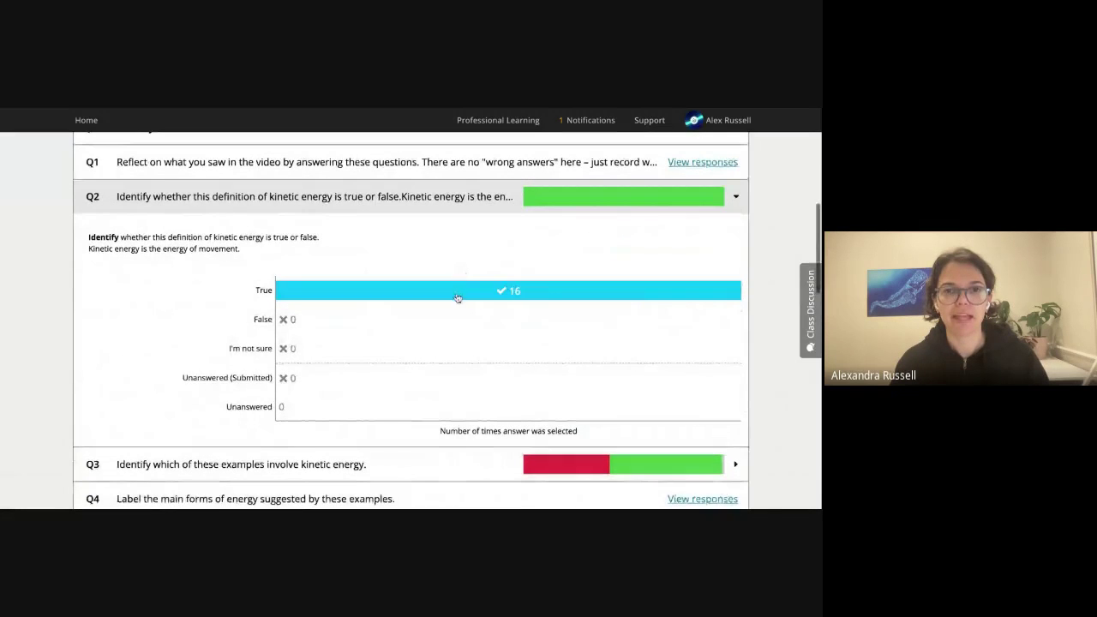
pyautogui.click(457, 297)
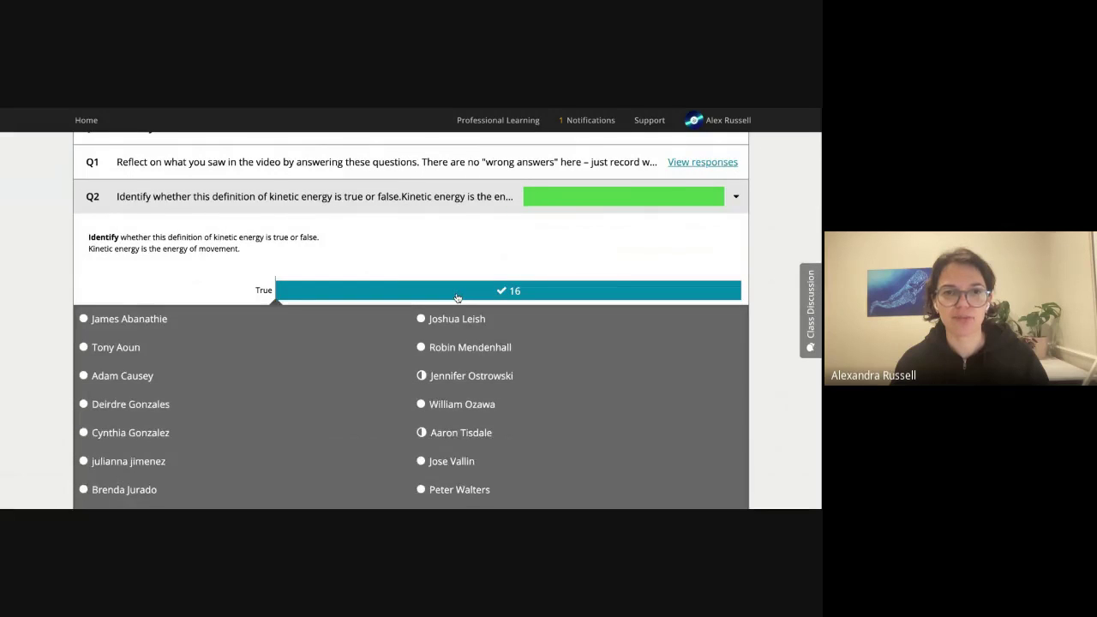
pyautogui.click(459, 295)
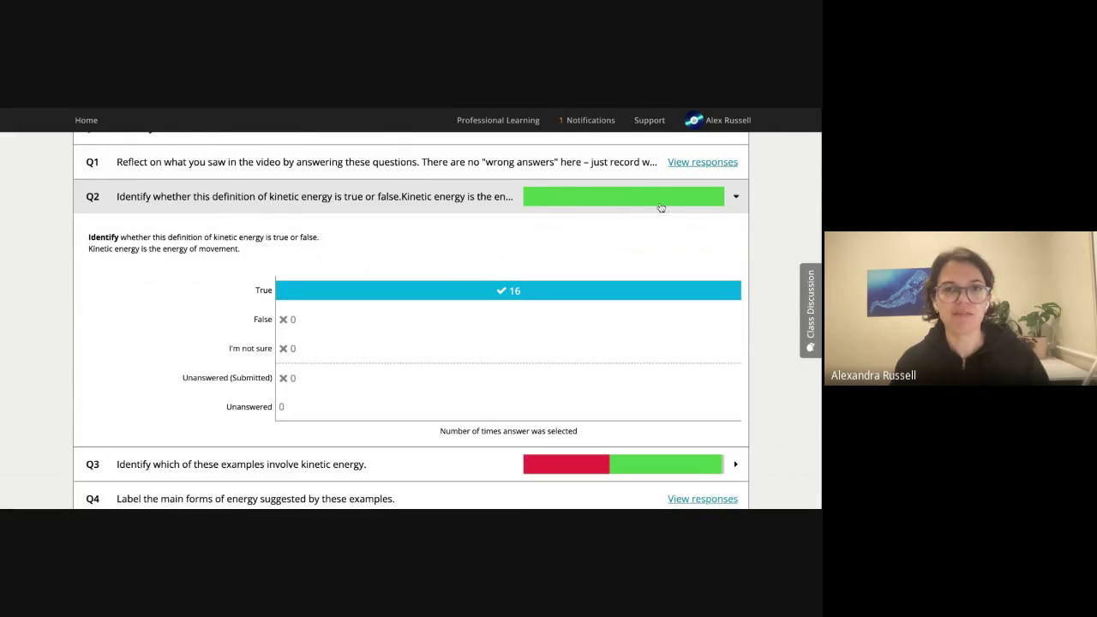
pyautogui.click(151, 198)
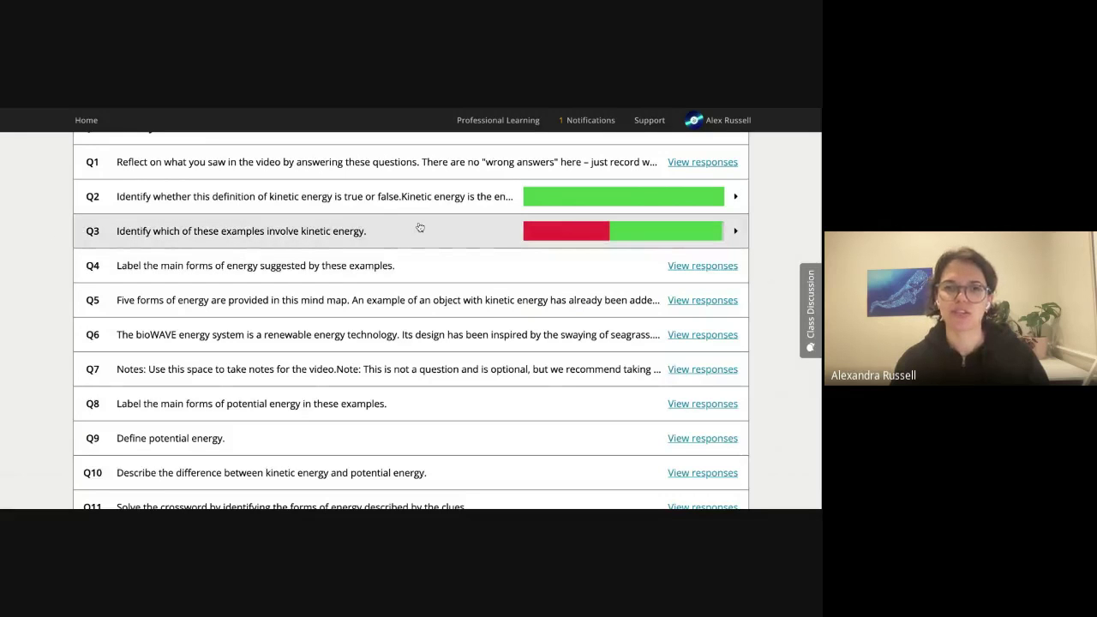
pyautogui.click(735, 231)
# Reveal and hide who picked each Q3 answer (standing still, laptop charger, not sure, fish swimming), then collapse Q3.
pyautogui.scroll(-1, 442, 258)
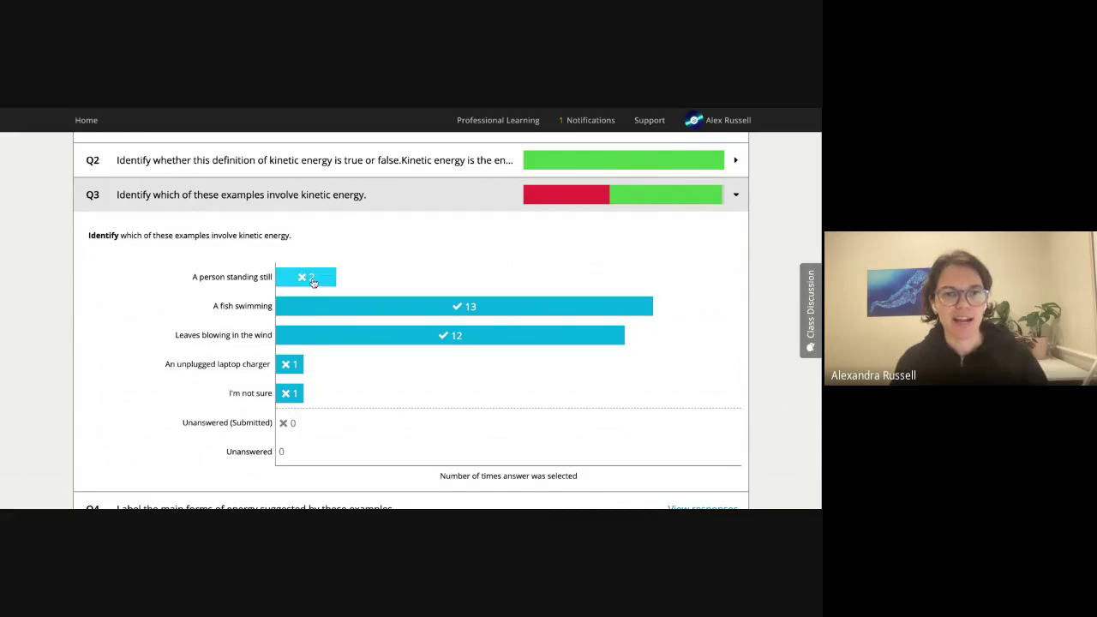
pyautogui.click(314, 280)
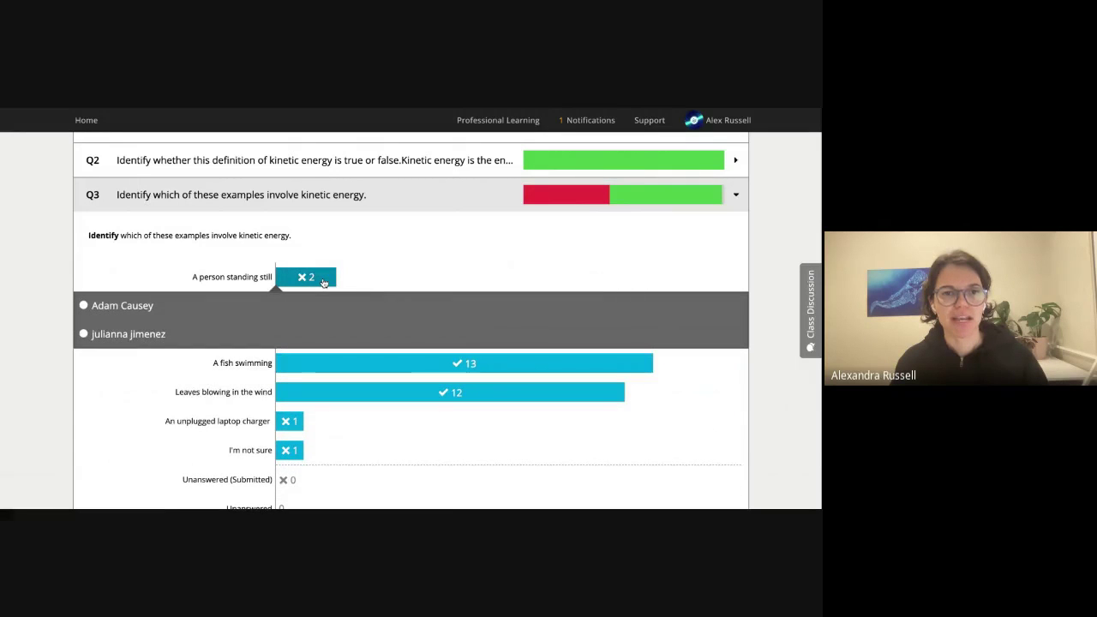
pyautogui.click(323, 282)
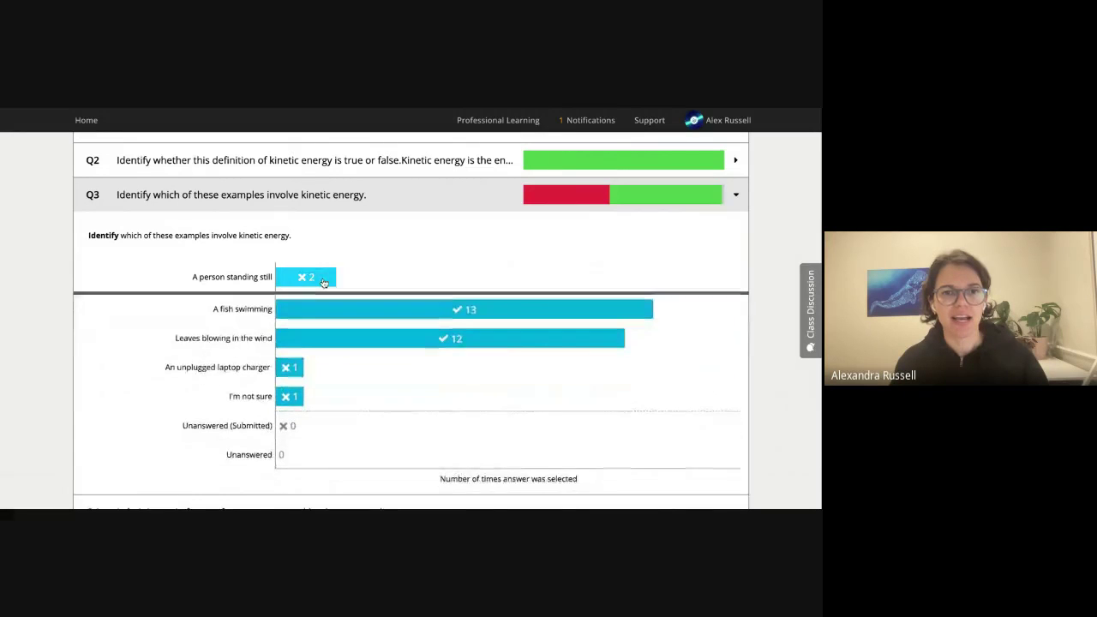
pyautogui.click(290, 367)
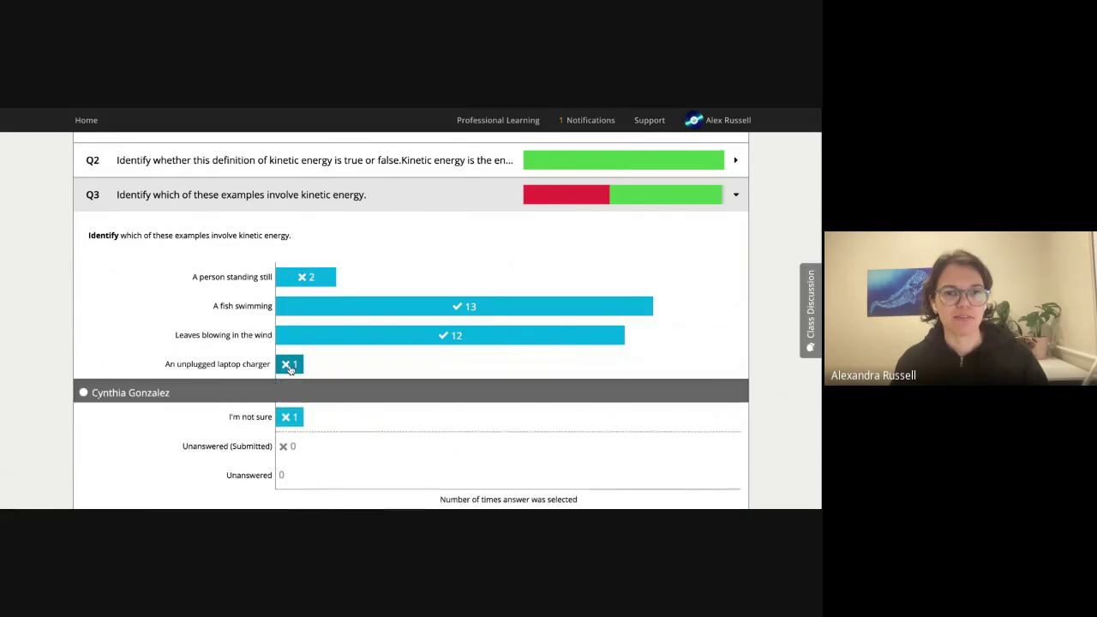
pyautogui.click(293, 424)
pyautogui.click(293, 422)
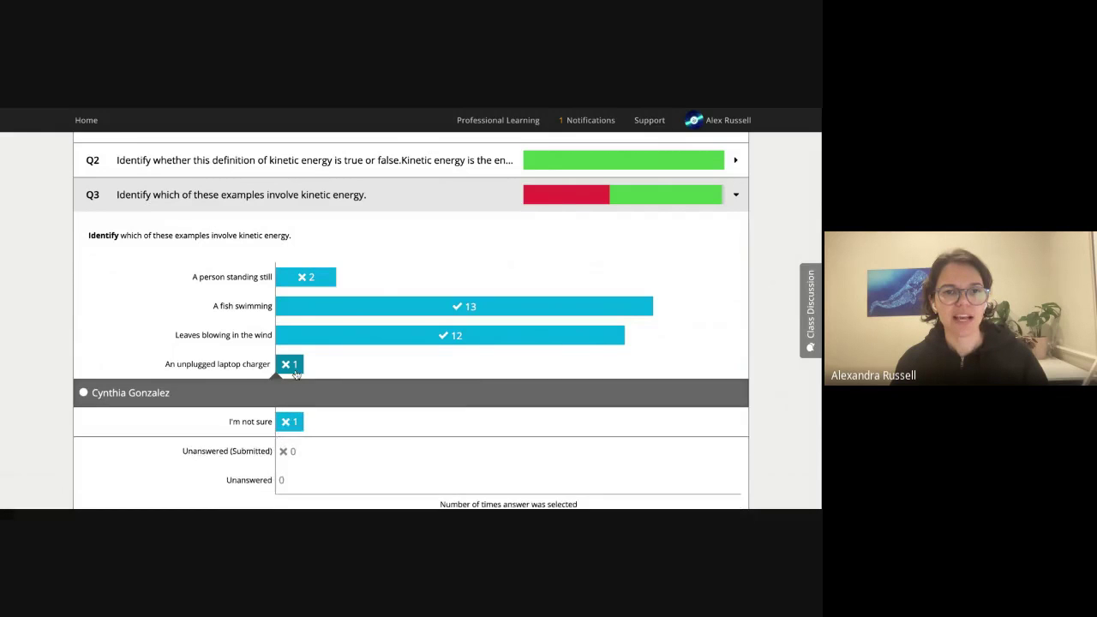
pyautogui.click(295, 369)
pyautogui.click(447, 308)
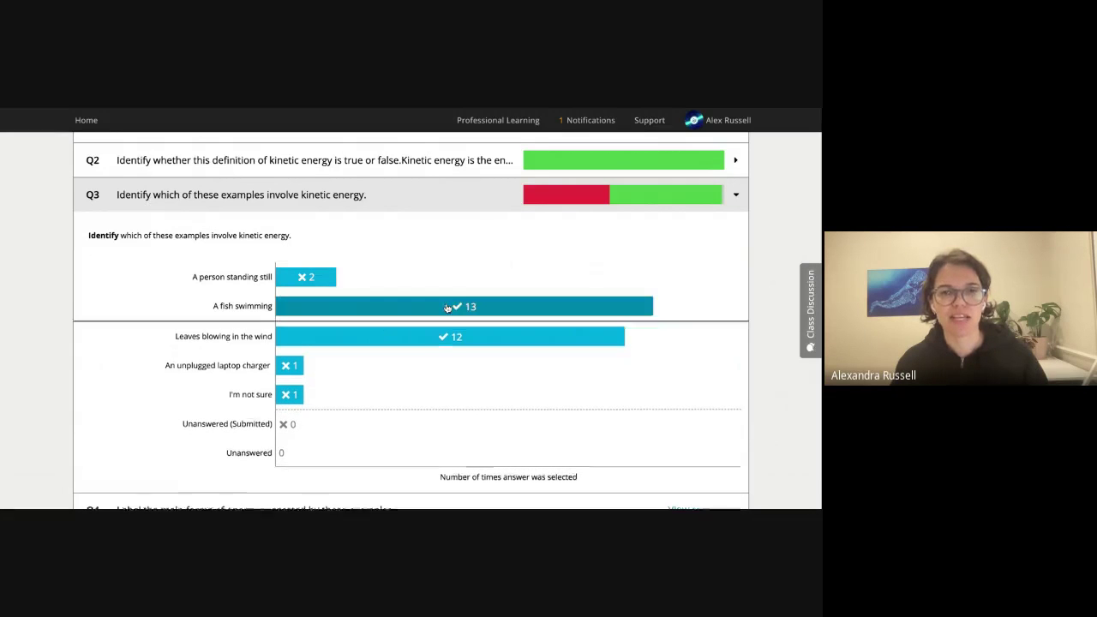
pyautogui.click(447, 308)
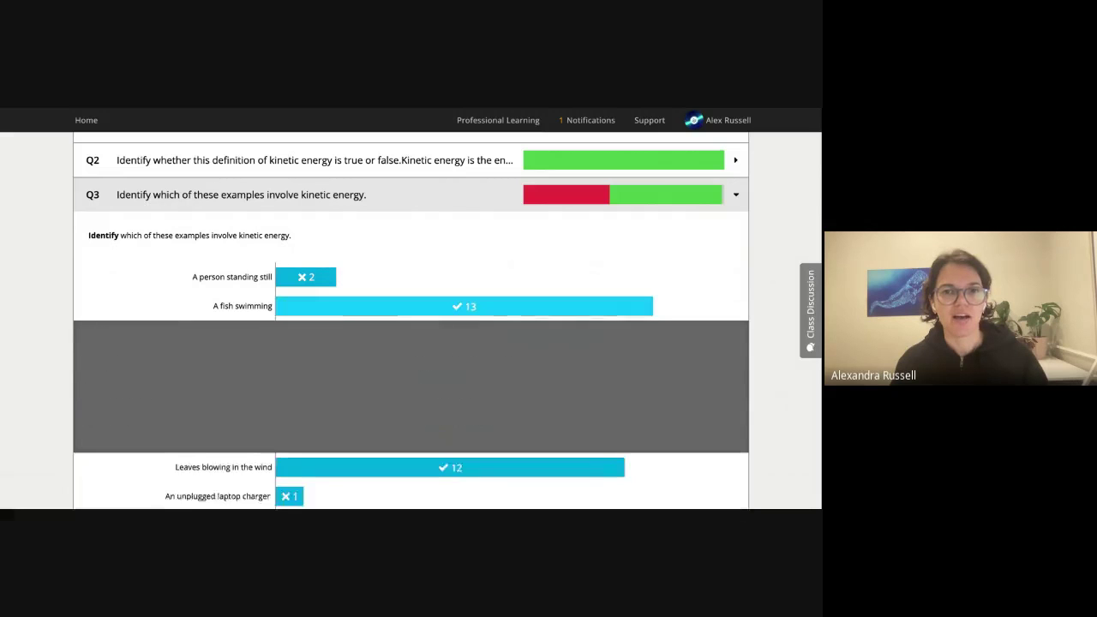
pyautogui.click(735, 195)
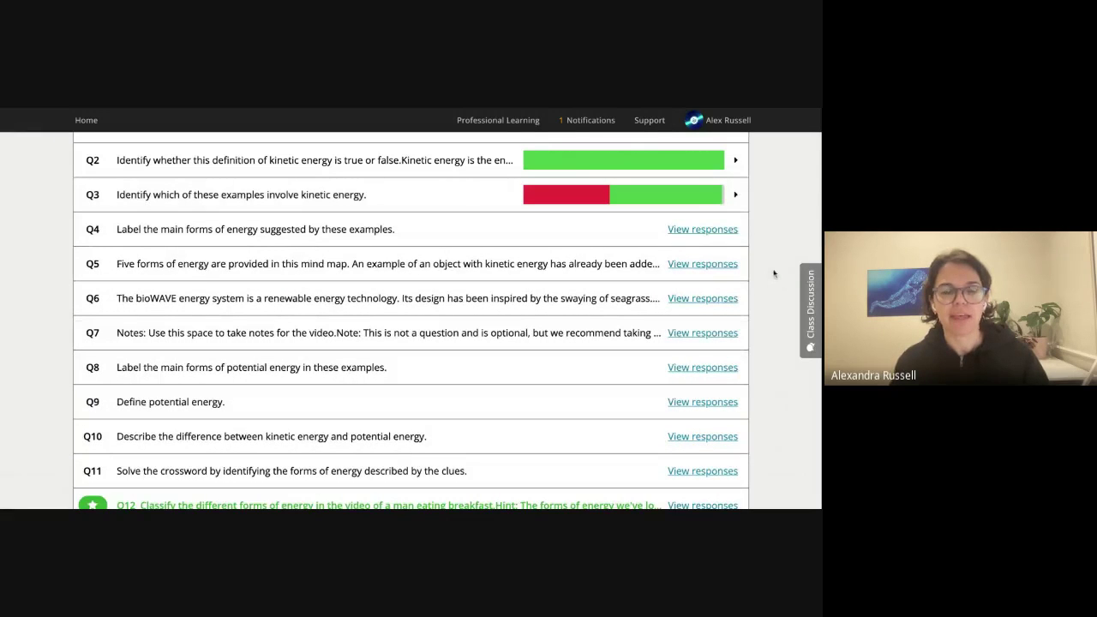
# Scroll to key question Q12 on classifying breakfast-video energy forms and open its student responses.
pyautogui.scroll(-2, 773, 282)
pyautogui.scroll(-2, 775, 277)
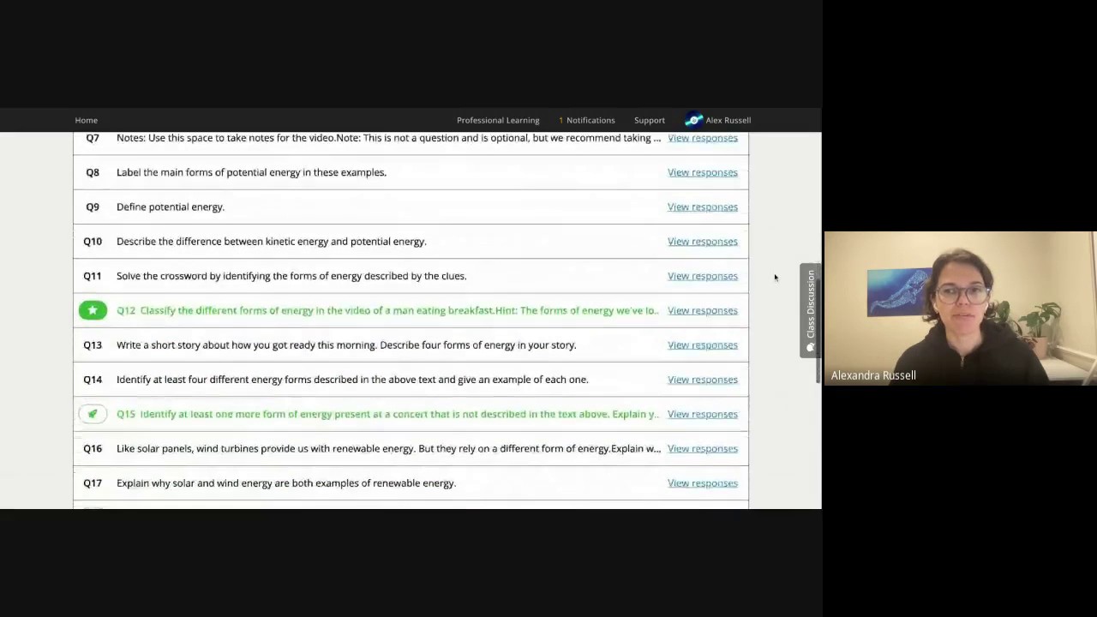
pyautogui.scroll(-1, 774, 277)
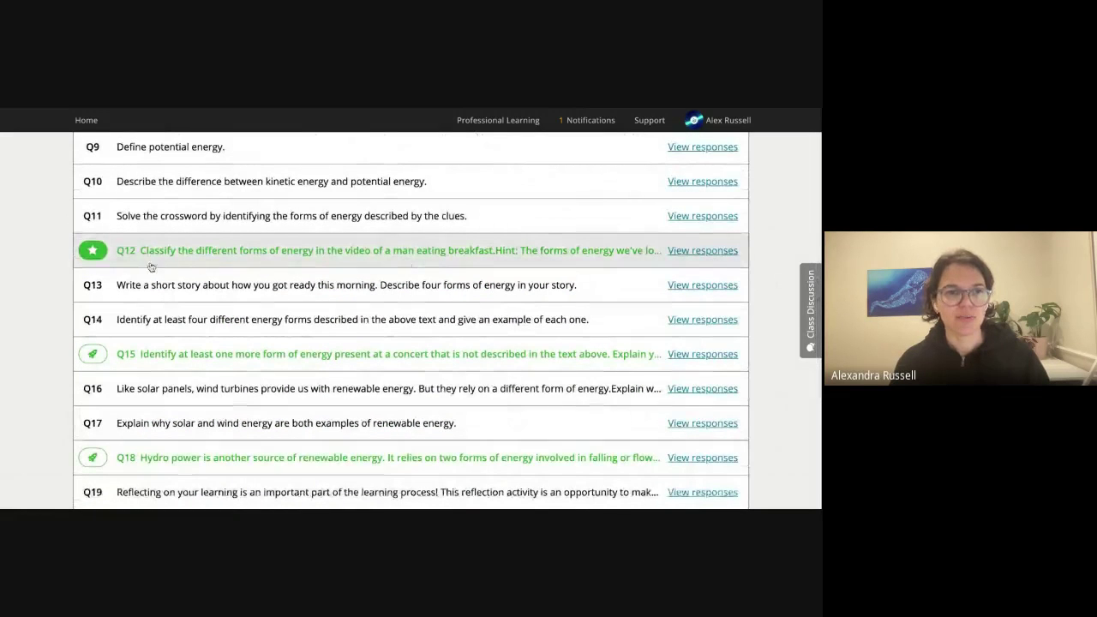
pyautogui.moveTo(93, 260)
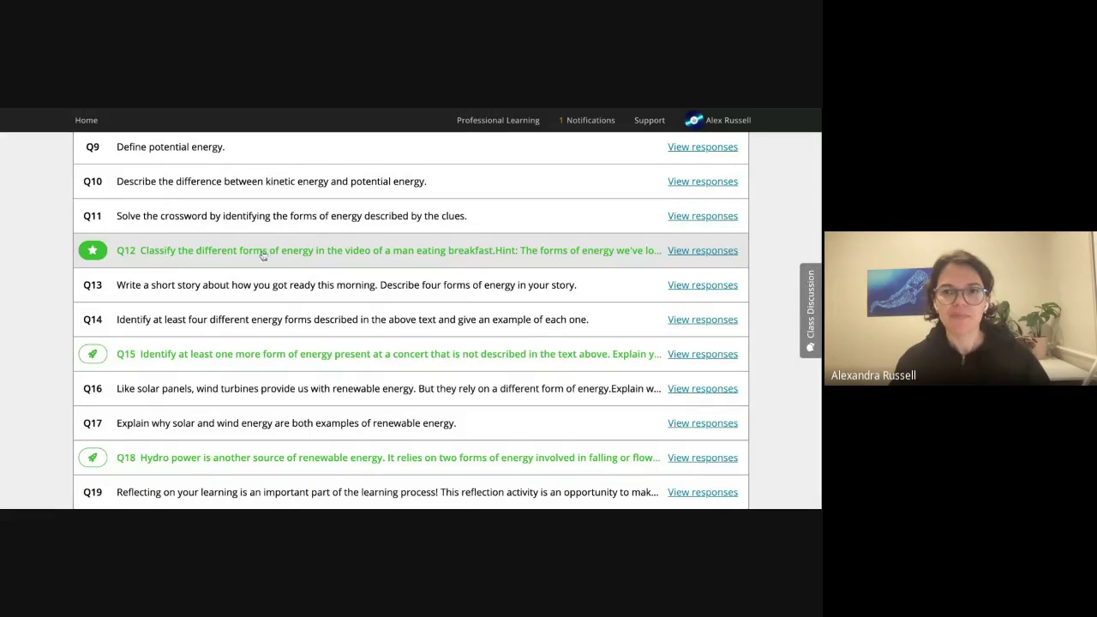
pyautogui.click(689, 253)
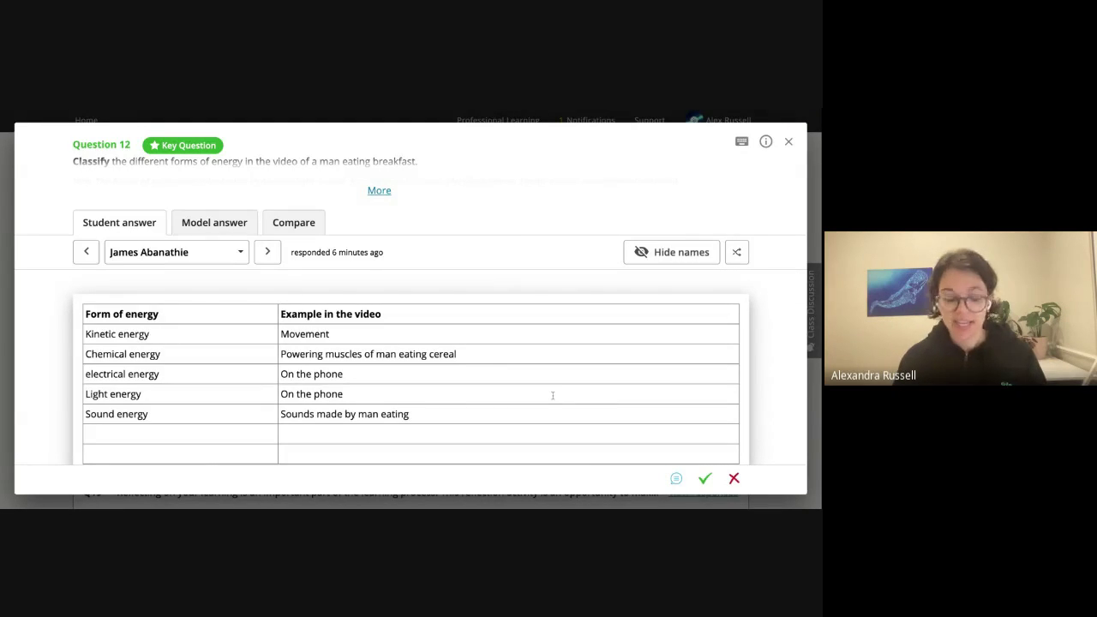
# Step between students' Q12 answers and start a feedback comment on the current one.
pyautogui.press('Right')
pyautogui.press('Right')
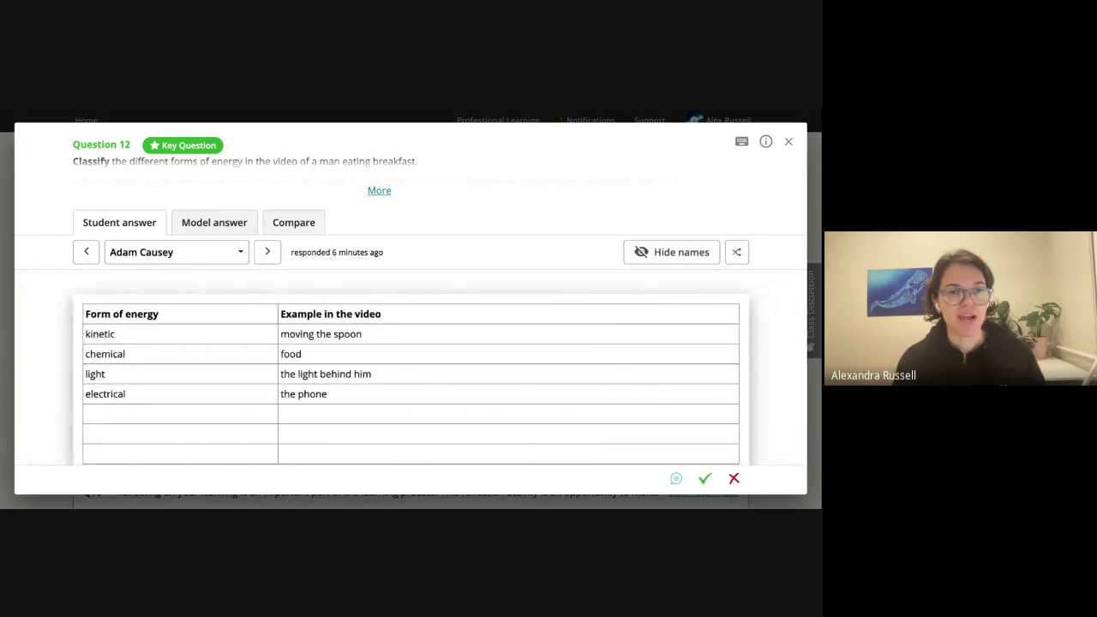
pyautogui.press('Left')
pyautogui.press('Left')
pyautogui.press('Left')
pyautogui.press('Right')
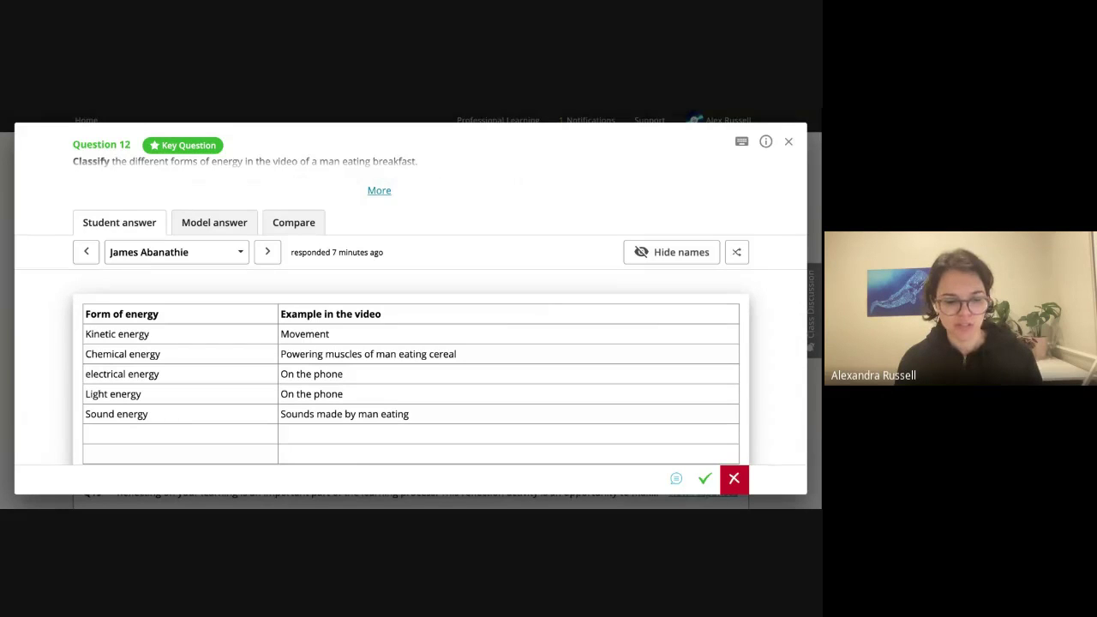
pyautogui.click(676, 478)
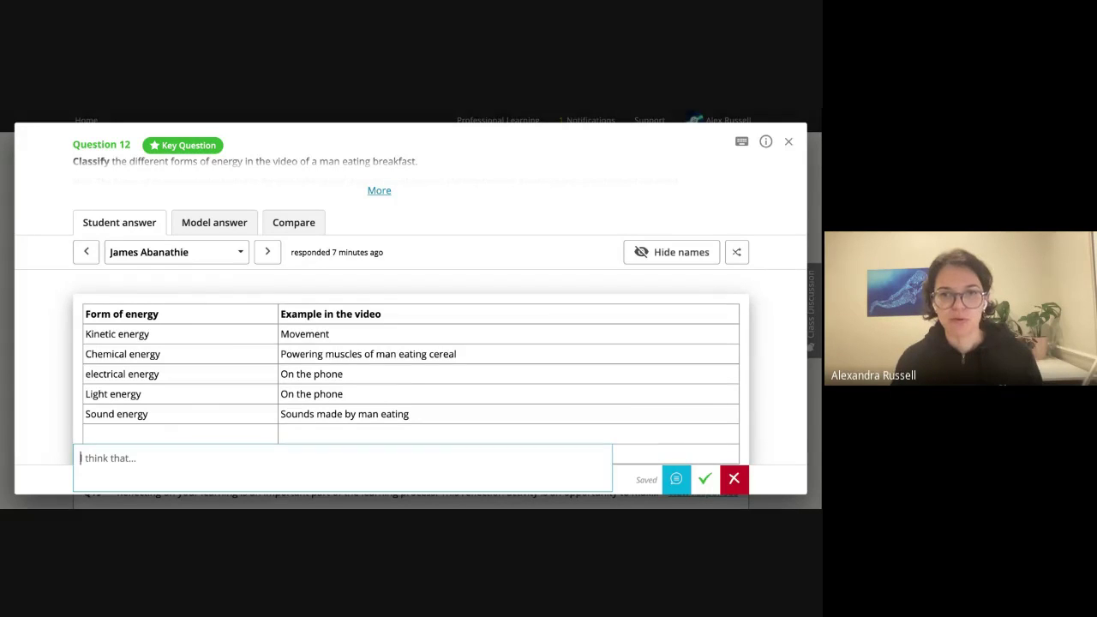
pyautogui.scroll(-1, 779, 375)
# Mark the Q12 answer correct with feedback 'Well done, you've identified a number of different forms of energy in the fvideo.'.
pyautogui.click(779, 376)
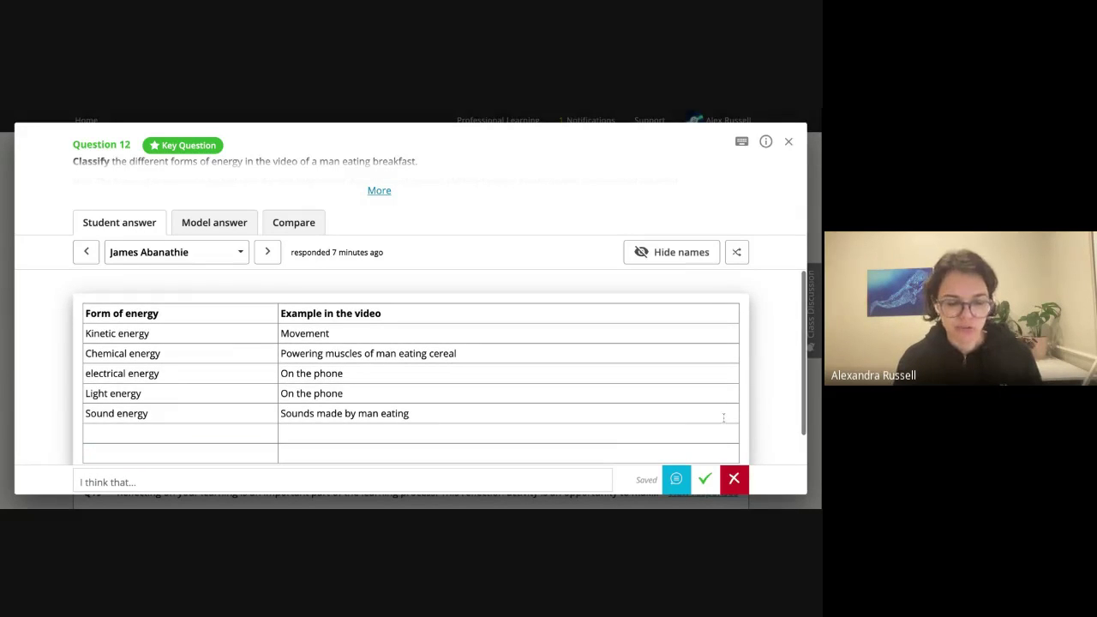
pyautogui.press('c')
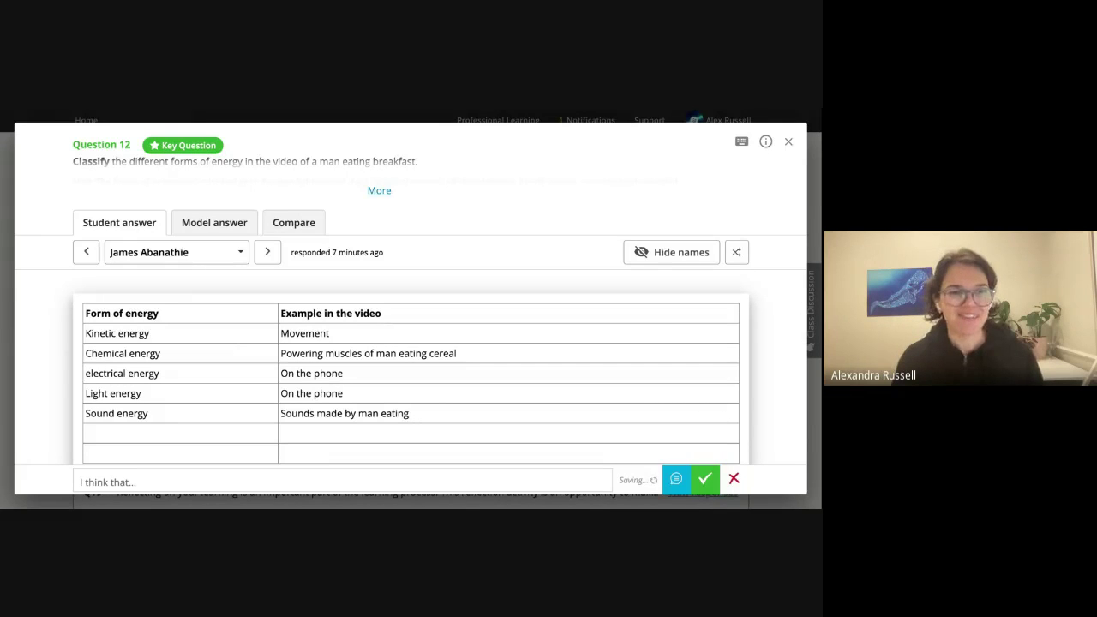
pyautogui.click(214, 483)
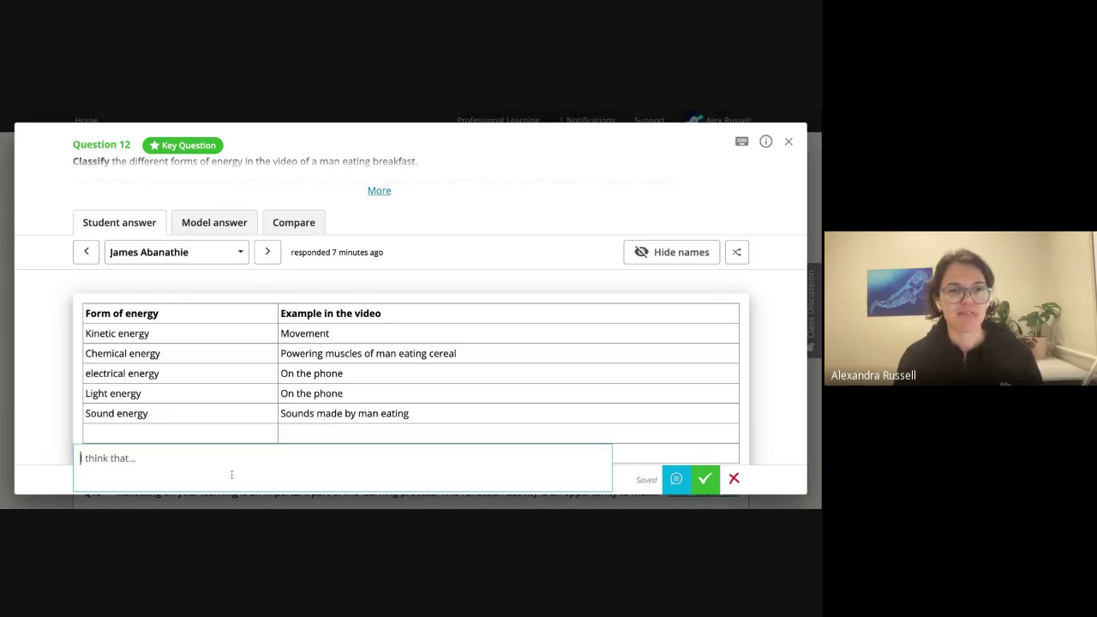
pyautogui.write('Well do')
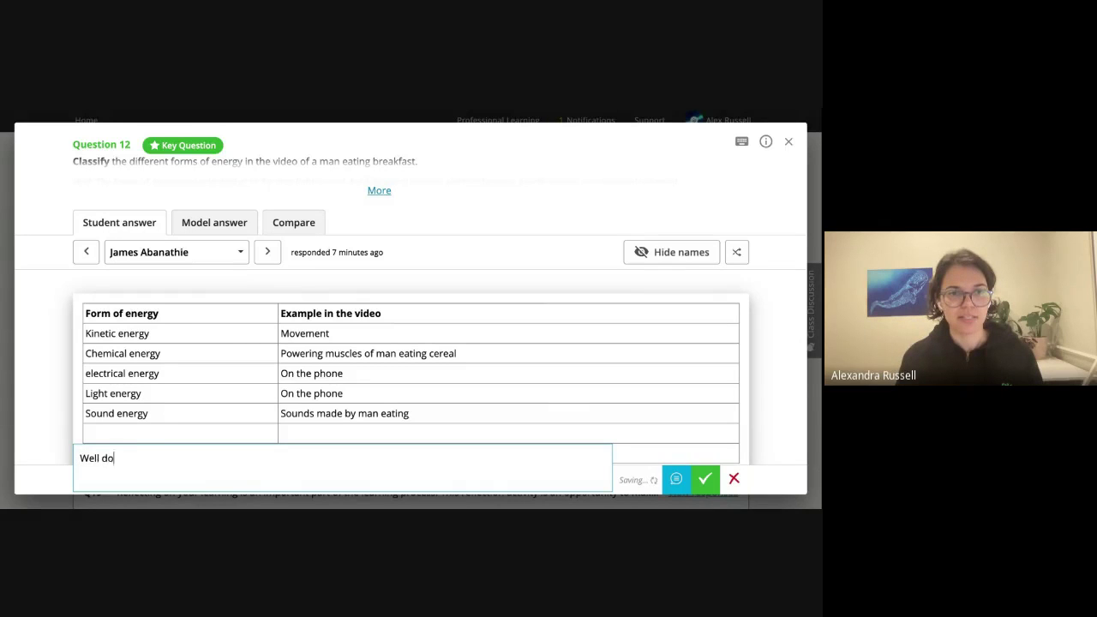
pyautogui.write("ne, you've iden")
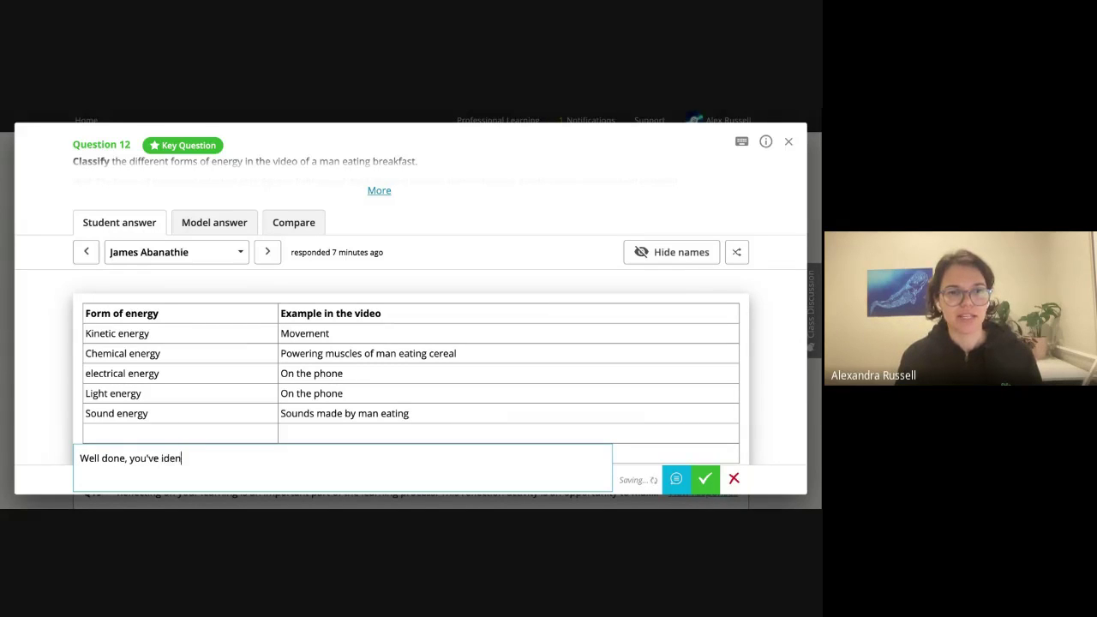
pyautogui.write('tified a number of differen')
pyautogui.write('t forms of e')
pyautogui.write('nergy in the ')
pyautogui.write('f')
pyautogui.write('video.')
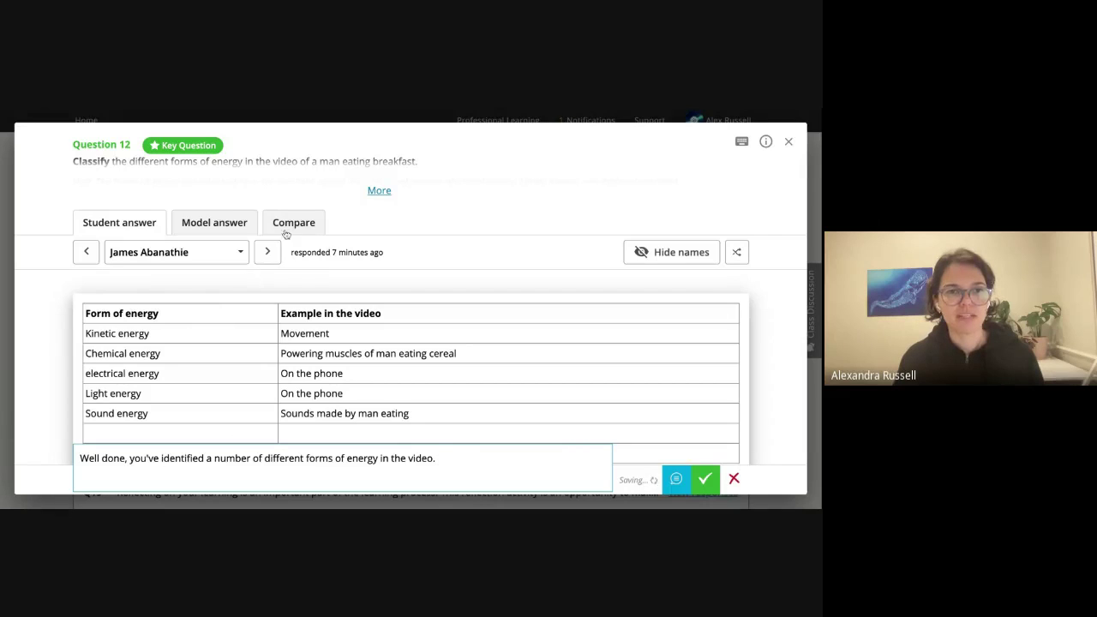
pyautogui.click(194, 227)
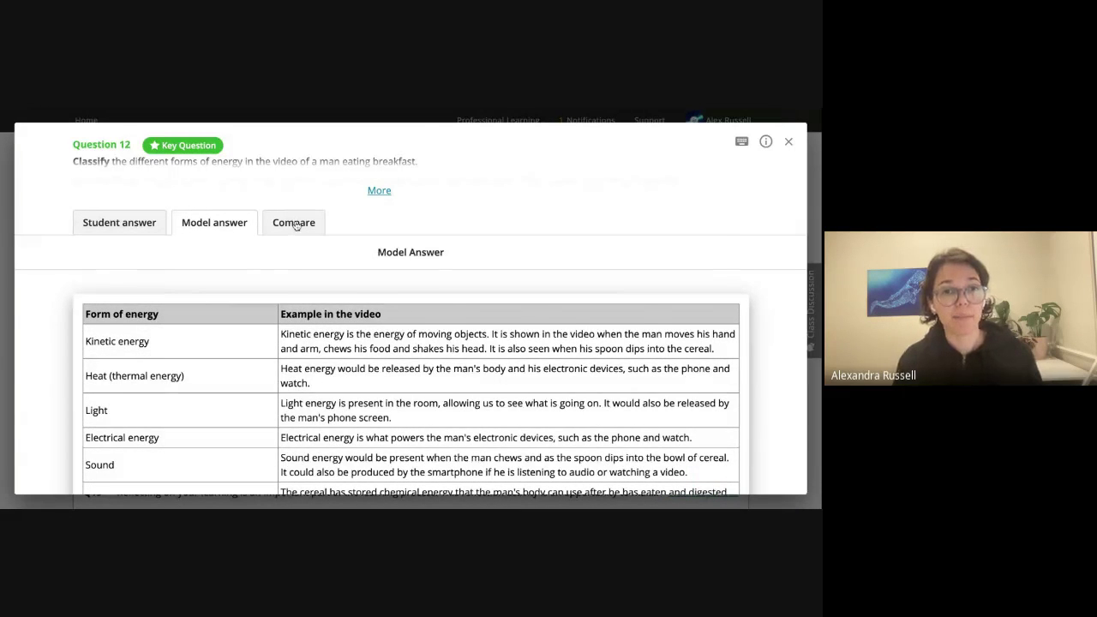
# Compare the answer with the model and add 'What about heat energy? Do you see any of that in the video?'.
pyautogui.click(295, 223)
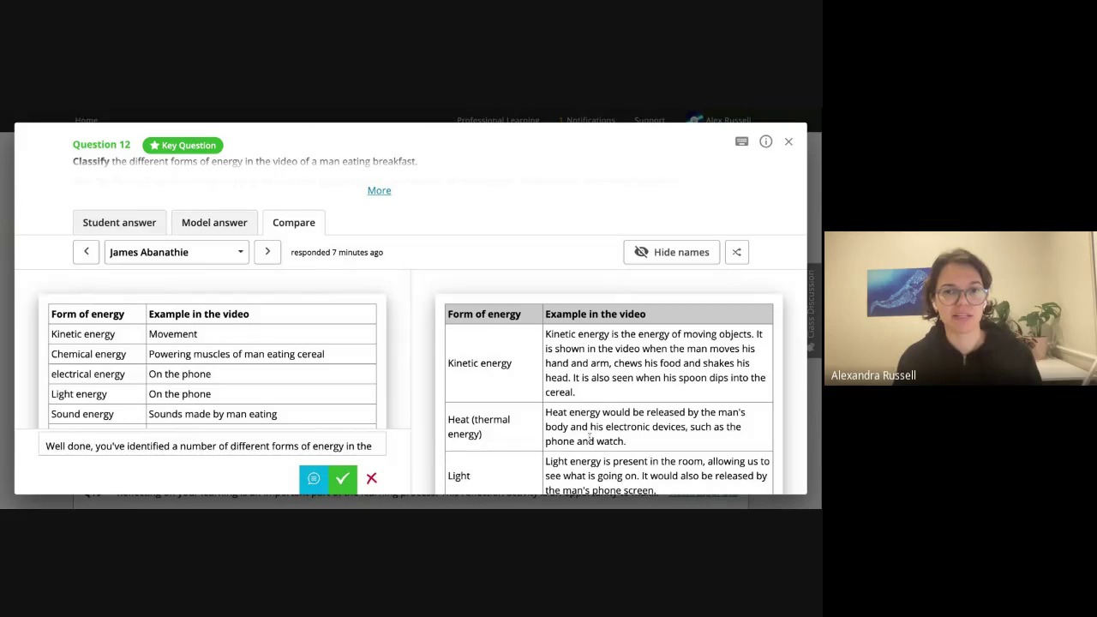
pyautogui.scroll(-2, 506, 394)
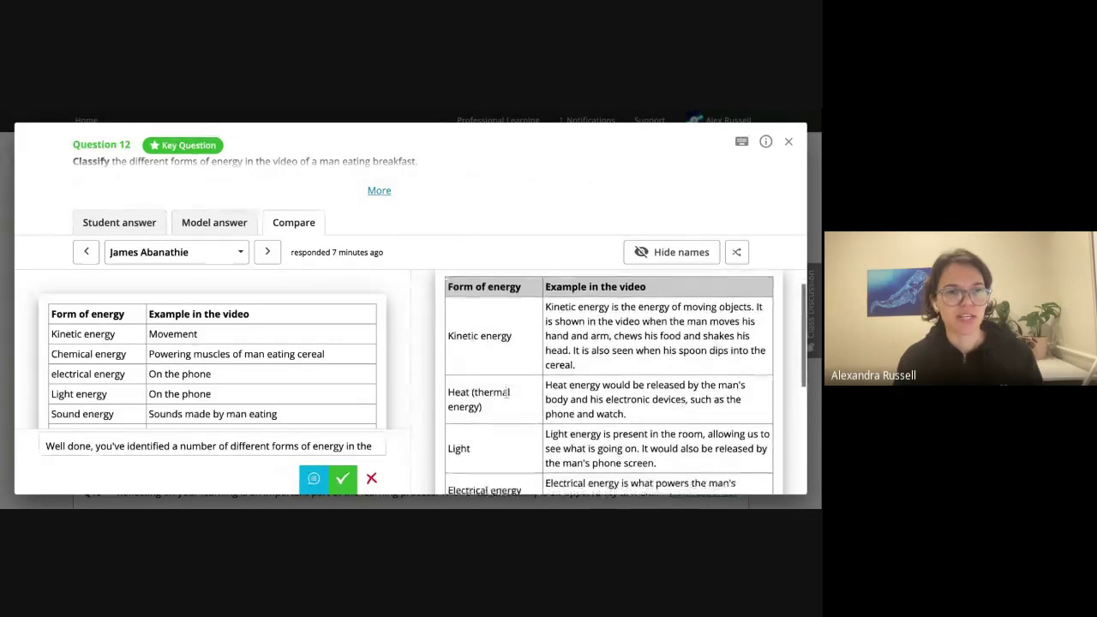
pyautogui.scroll(-1, 499, 413)
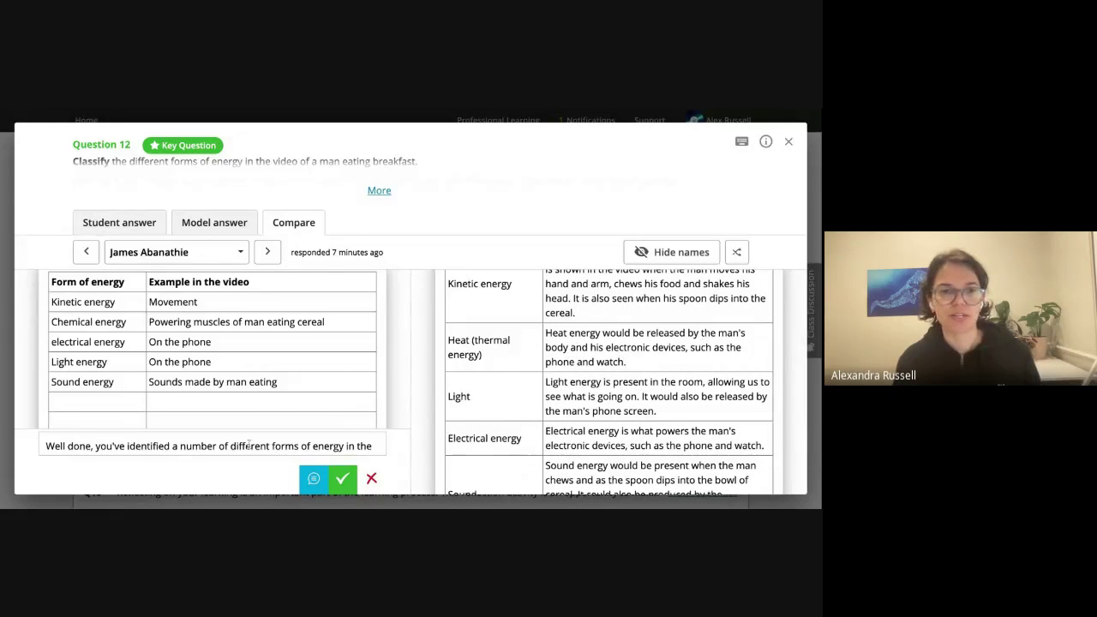
pyautogui.scroll(-2, 232, 444)
pyautogui.click(151, 449)
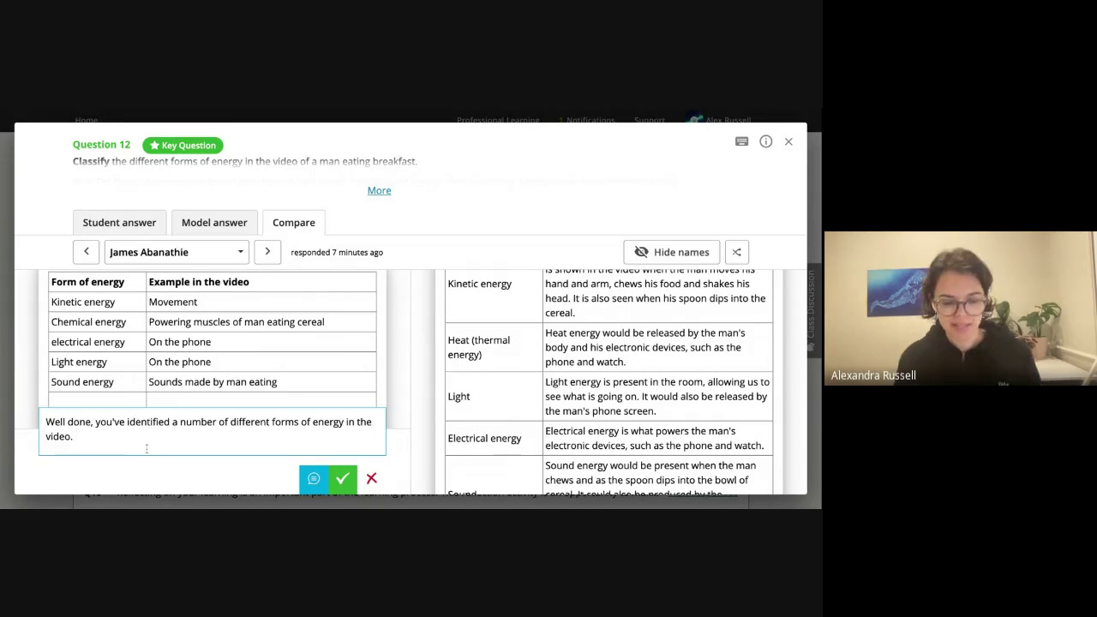
pyautogui.write('What about')
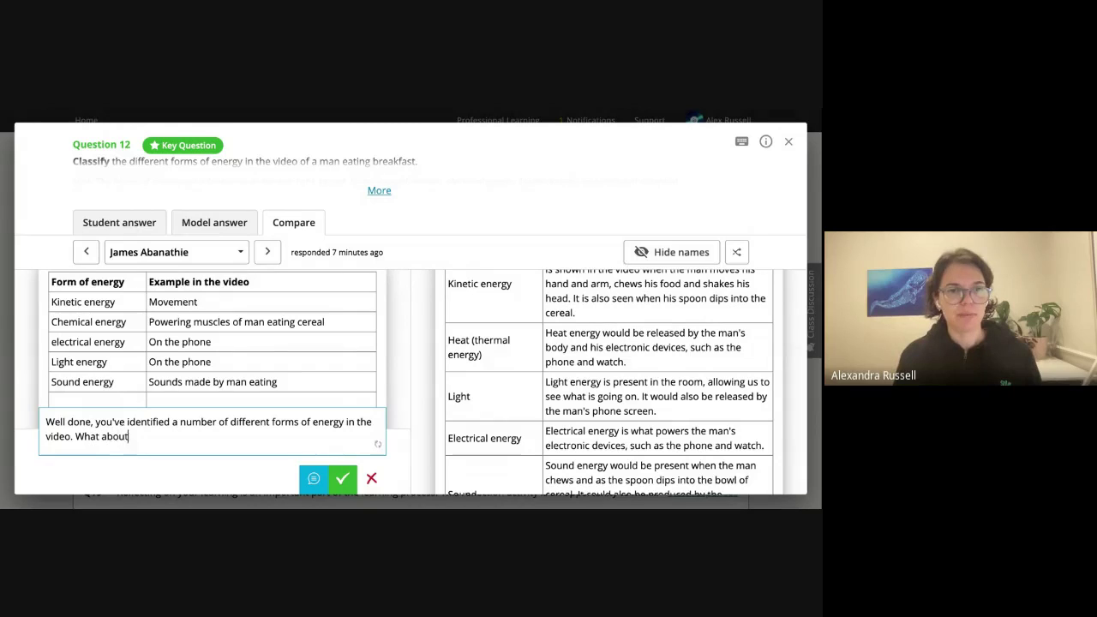
pyautogui.write(' heat energy')
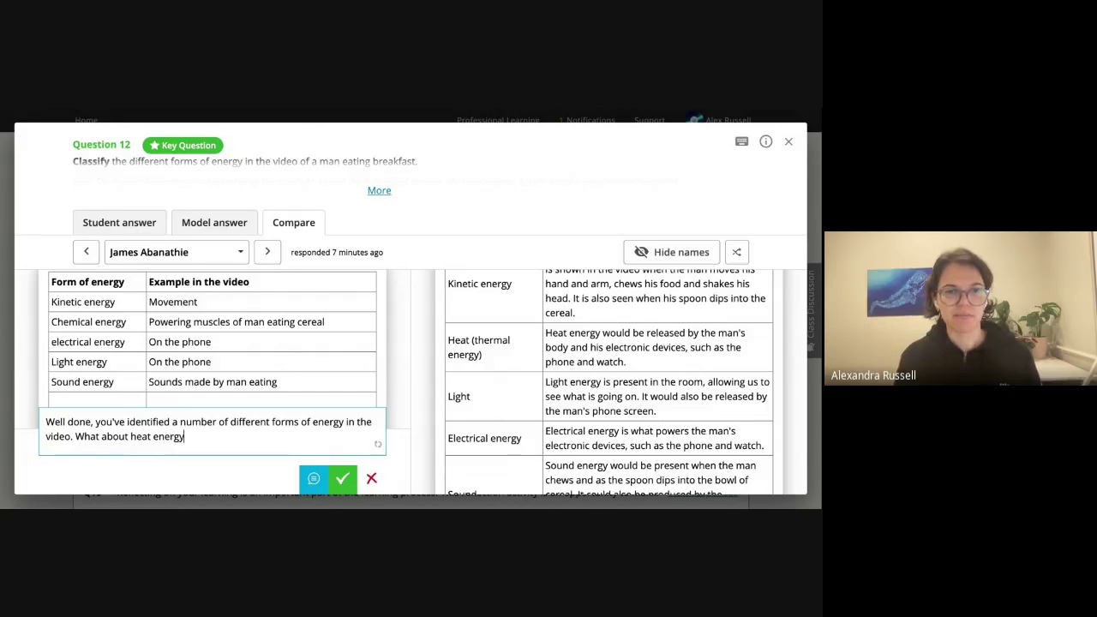
pyautogui.write('? Do you s')
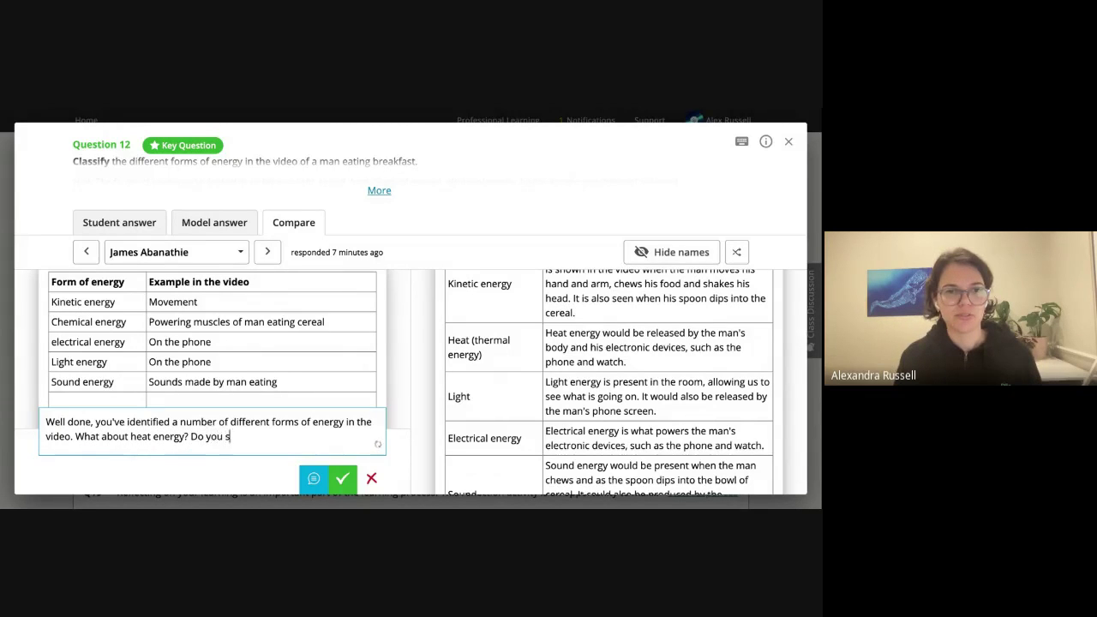
pyautogui.write('ee any of that in')
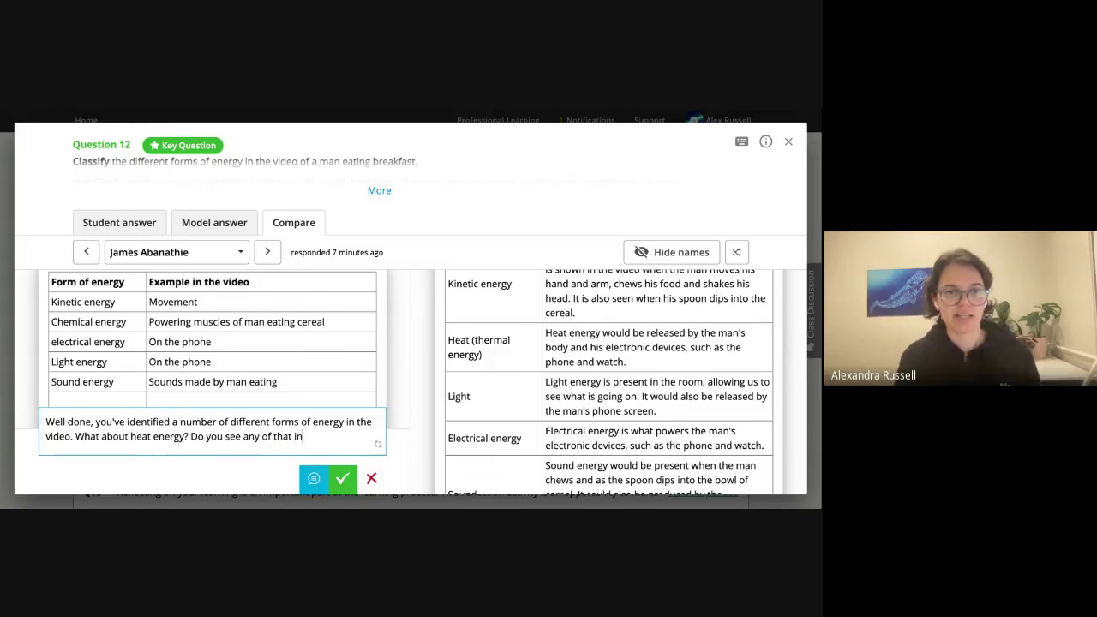
pyautogui.write(' the video')
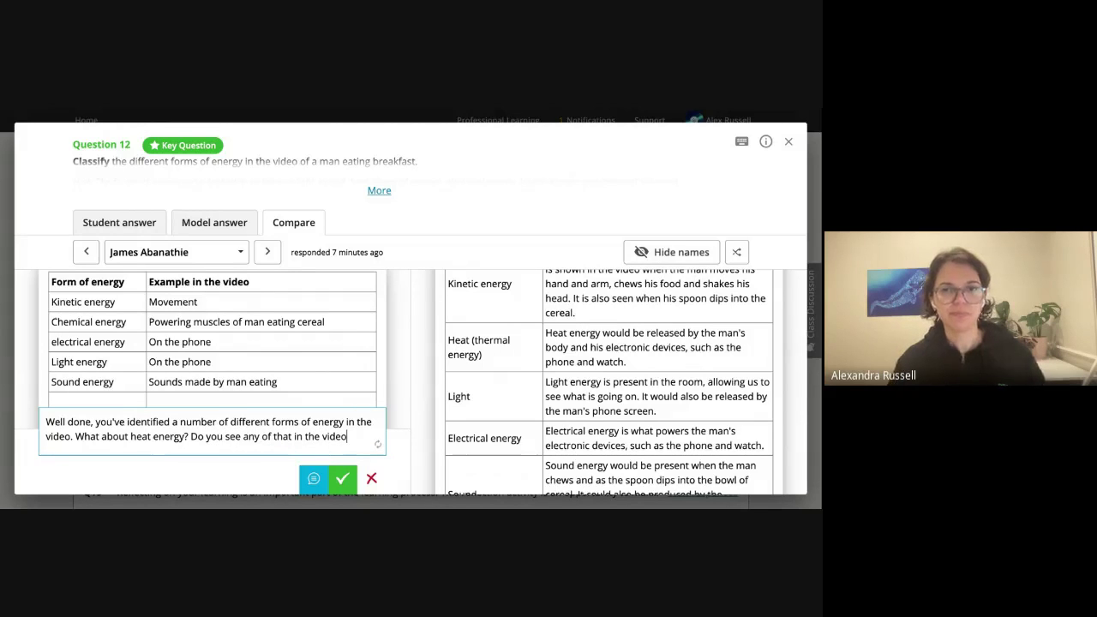
pyautogui.write('?')
pyautogui.click(540, 225)
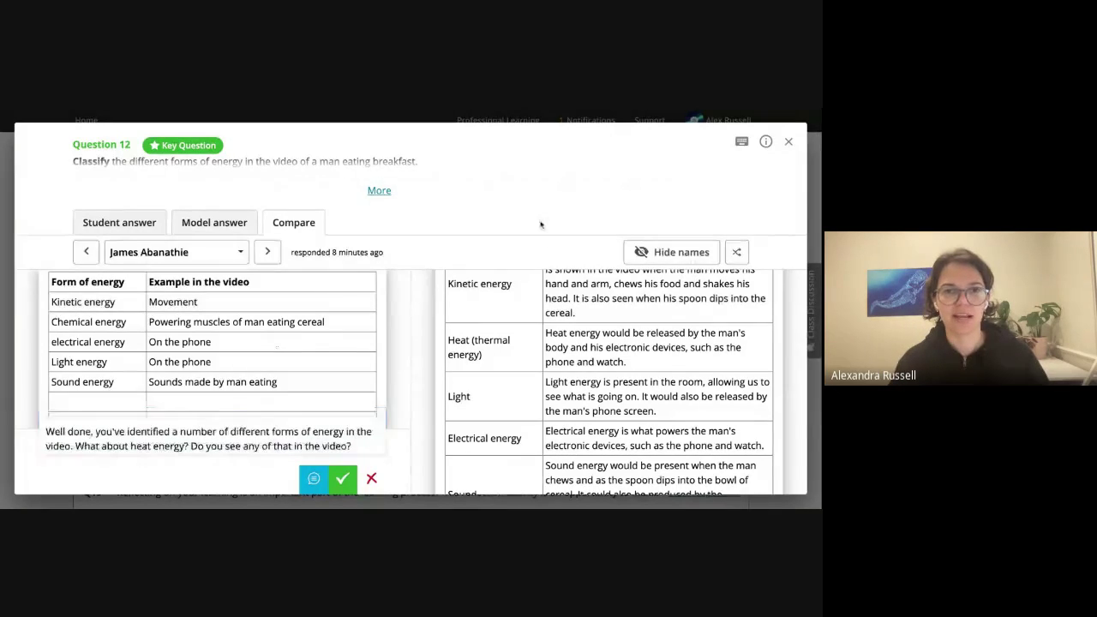
# On the next student's answer, copy the model's chemical potential energy explanation and comment asking for more detail.
pyautogui.press('Right')
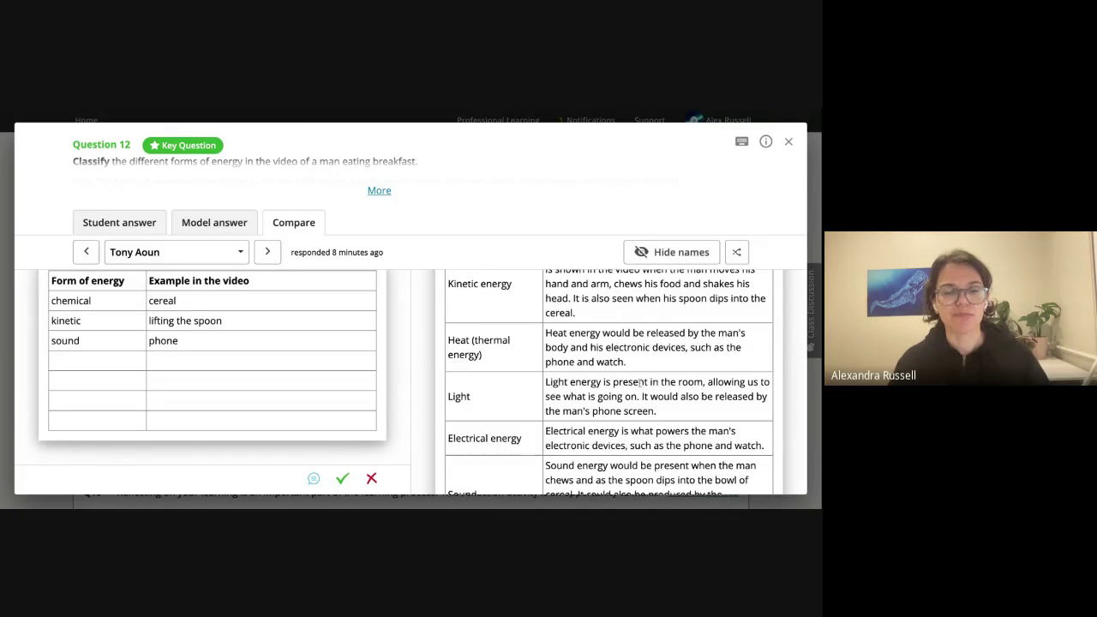
pyautogui.scroll(2, 638, 383)
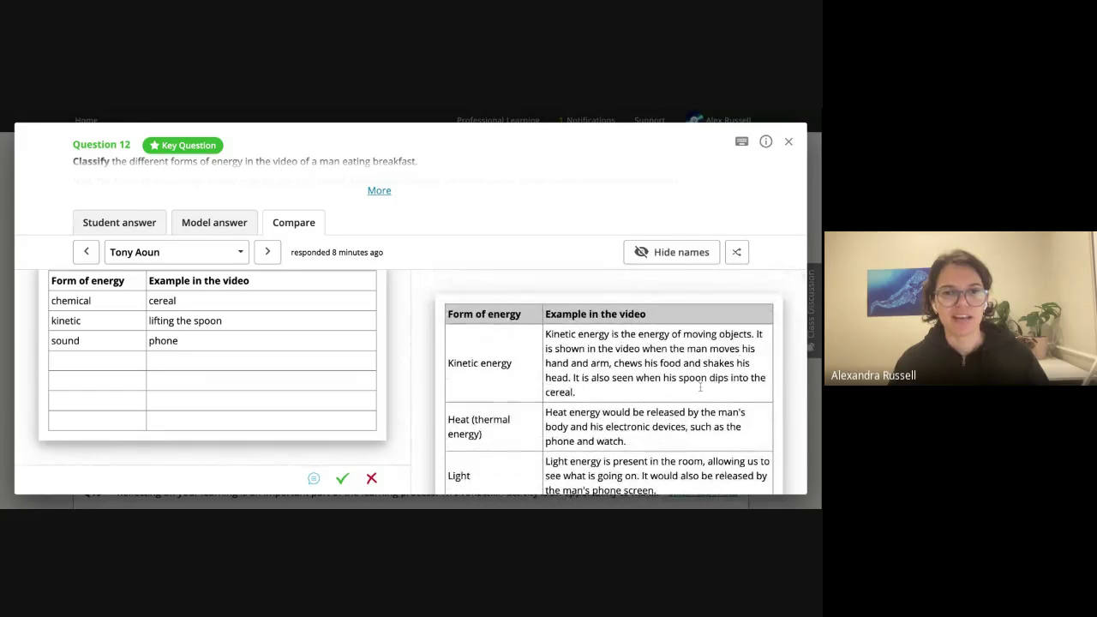
pyautogui.scroll(-3, 638, 385)
pyautogui.scroll(-1, 614, 431)
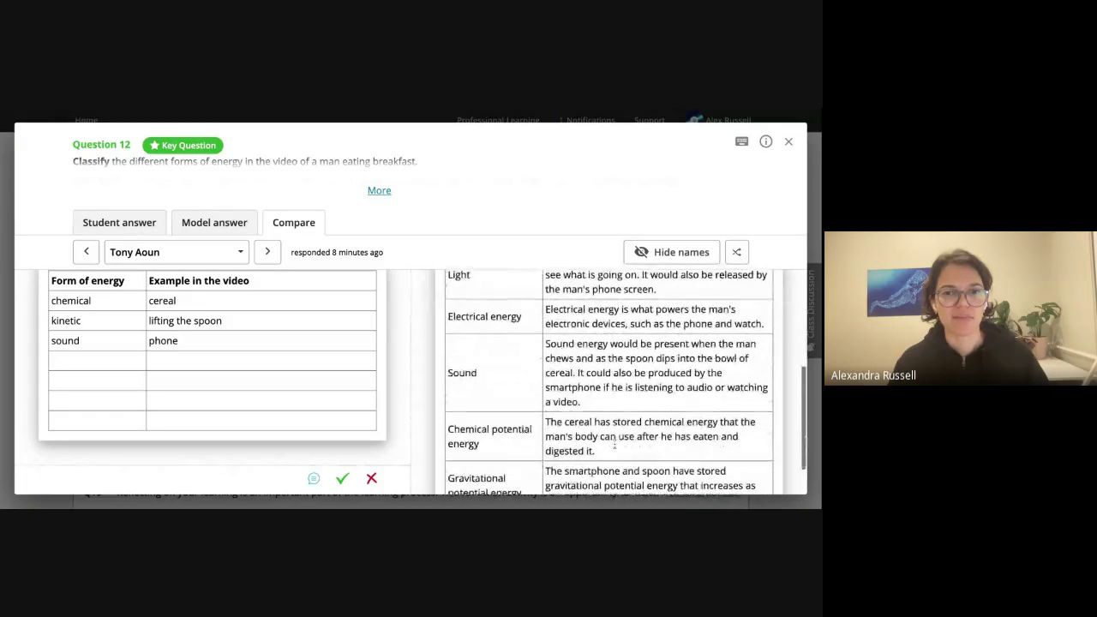
pyautogui.tripleClick(607, 449)
pyautogui.moveTo(608, 447); pyautogui.dragTo(546, 421)
pyautogui.hotkey('ctrl', 'c')
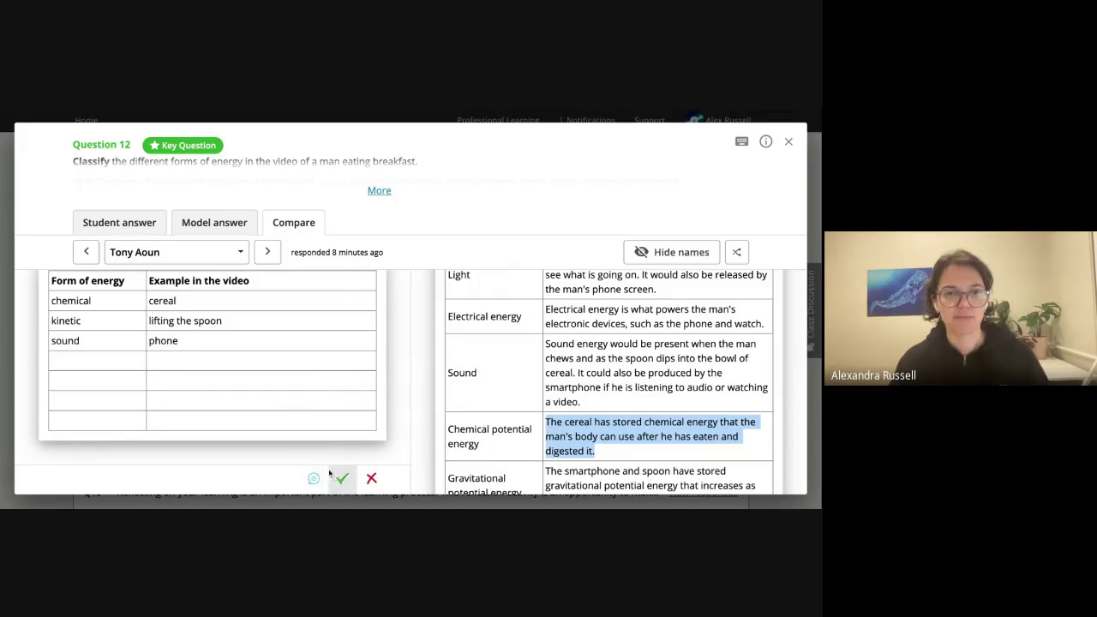
pyautogui.click(317, 402)
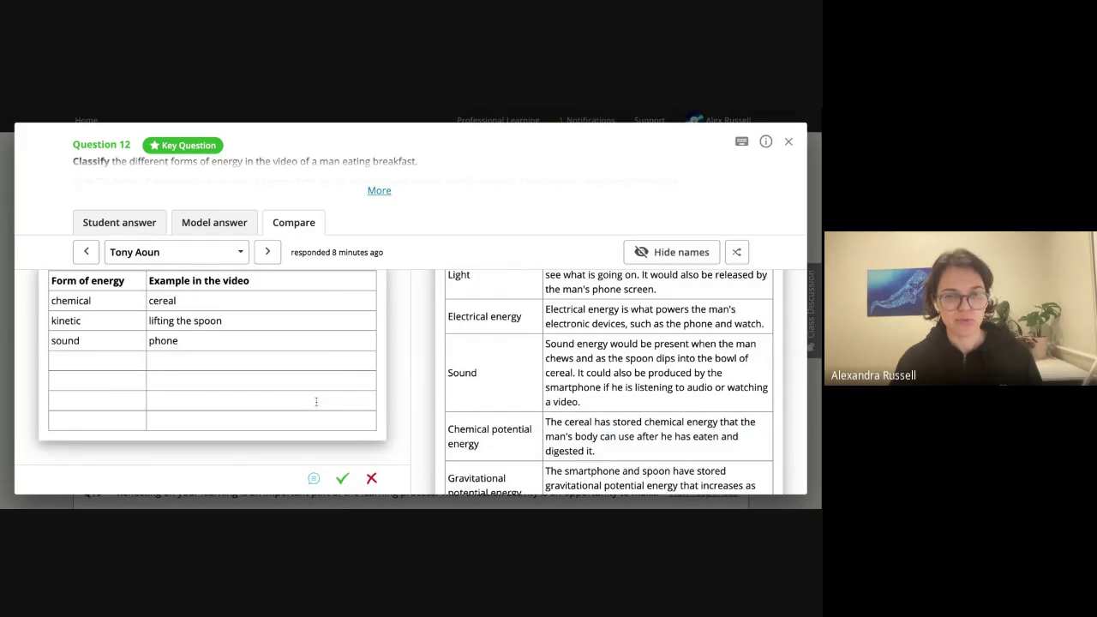
pyautogui.write("cI'd l")
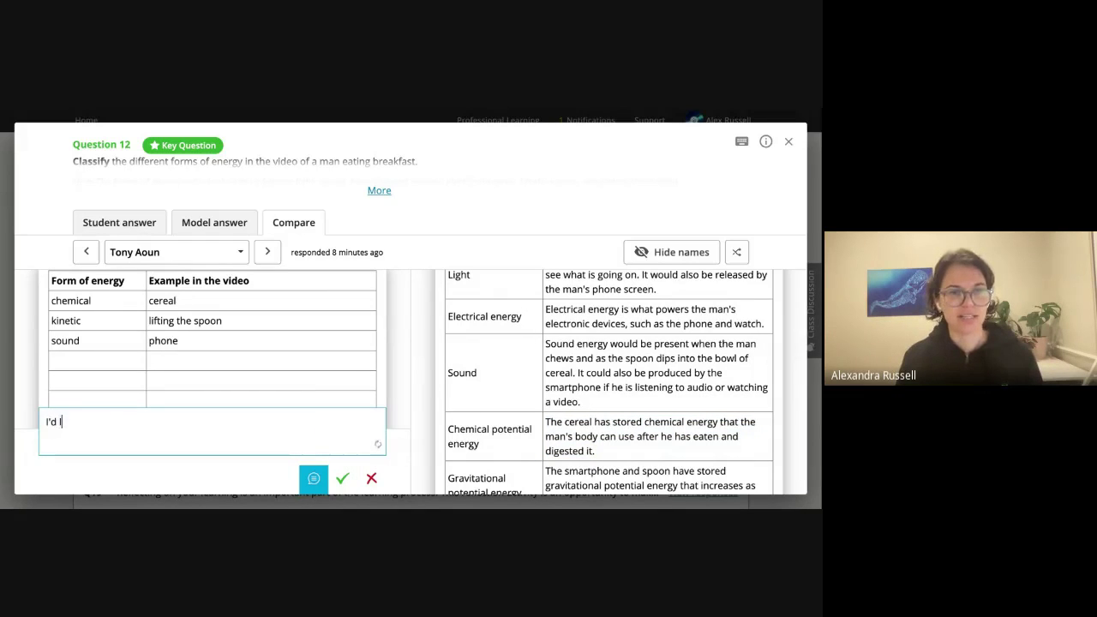
pyautogui.write('ove to see so')
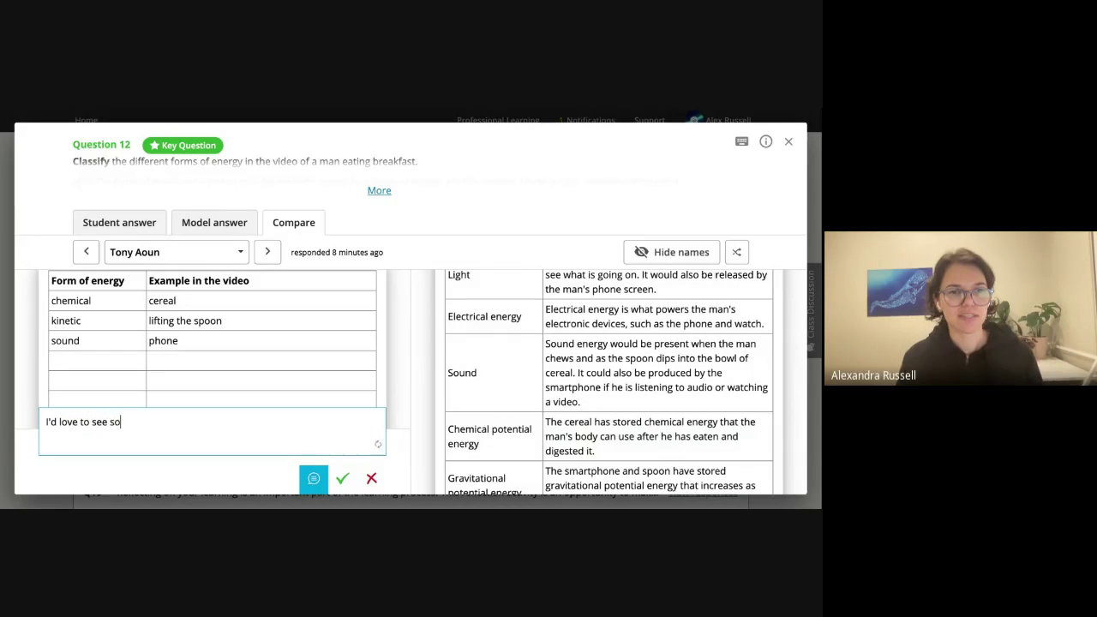
pyautogui.write('me more detail here, Tony!')
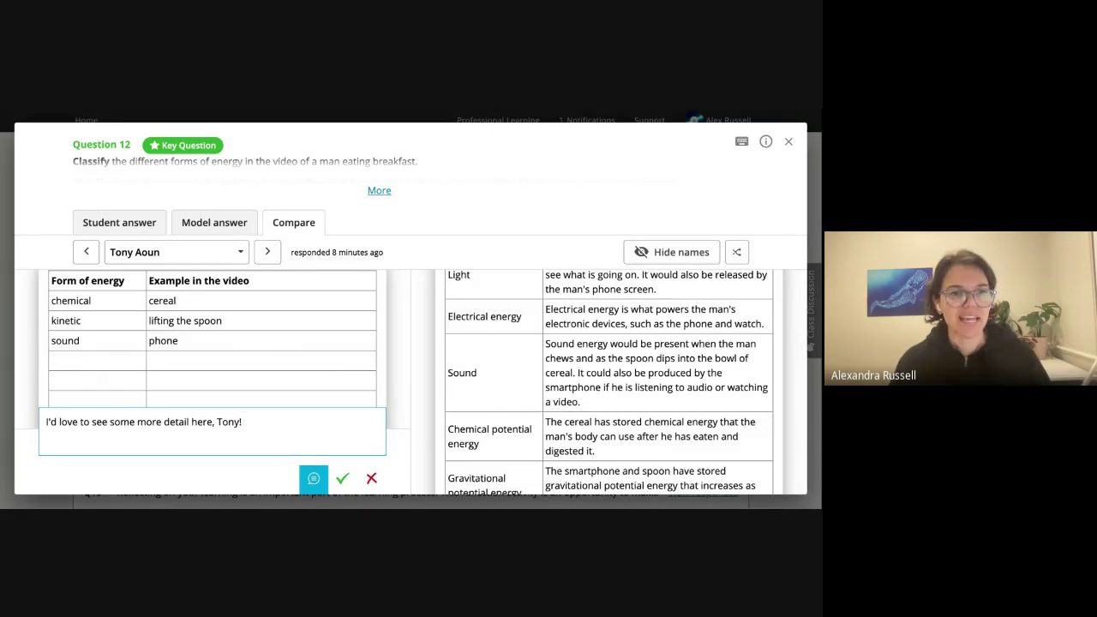
pyautogui.press('Tab')
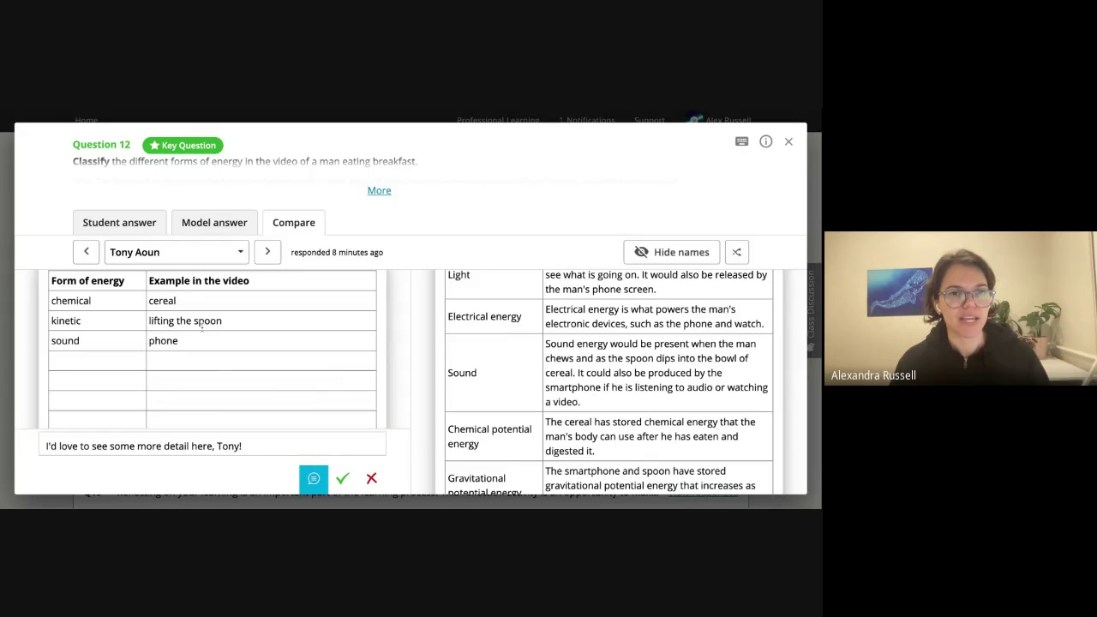
# Attach the model's chemical energy explanation as a note on the word 'cereal'.
pyautogui.doubleClick(176, 300)
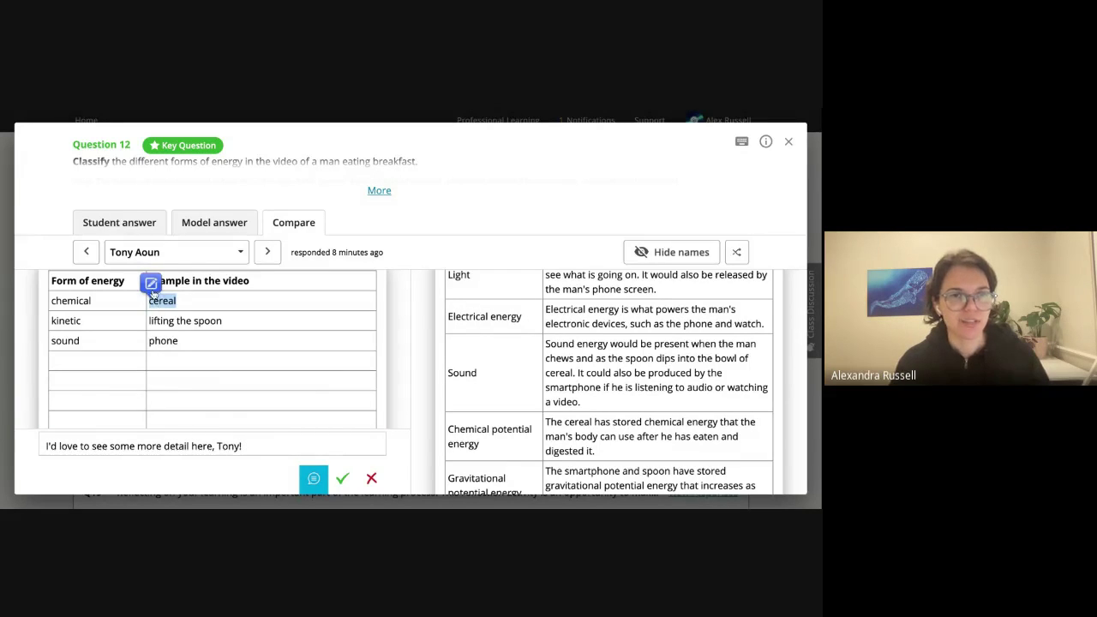
pyautogui.click(151, 288)
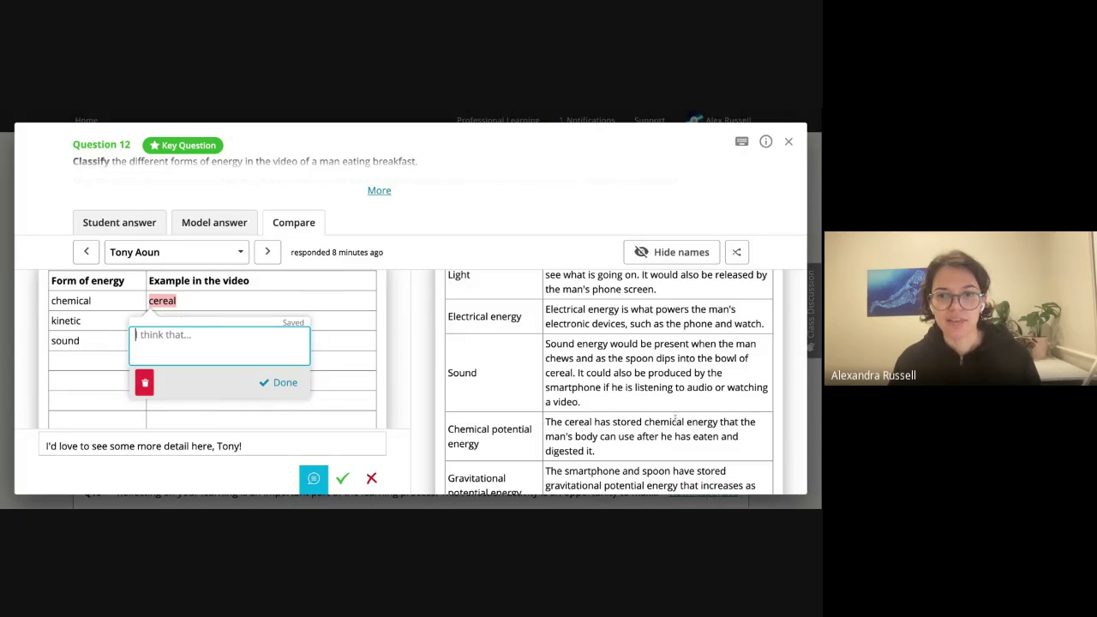
pyautogui.hotkey('ctrl', 'v')
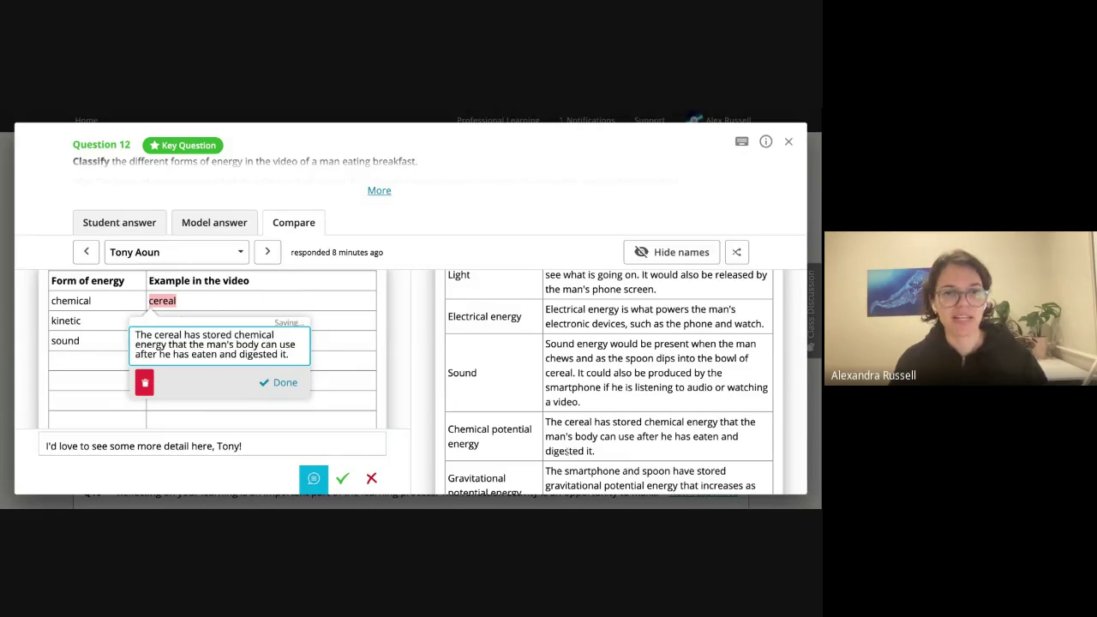
pyautogui.click(282, 383)
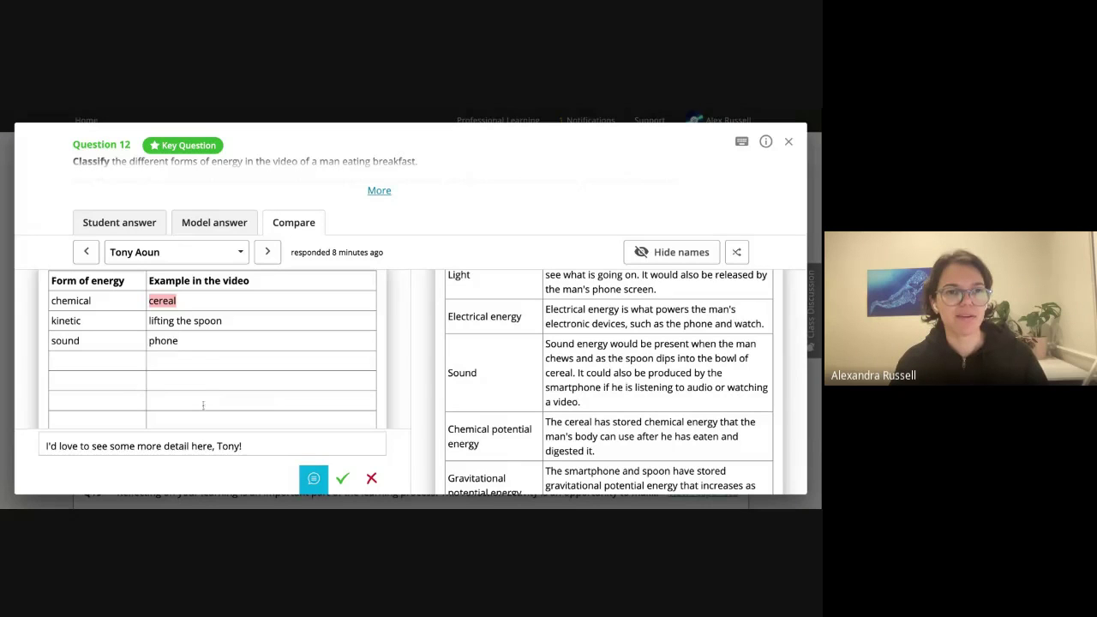
# Comment 'Great use of terminology!' on the word 'kinetic' in the student's answer.
pyautogui.moveTo(159, 301)
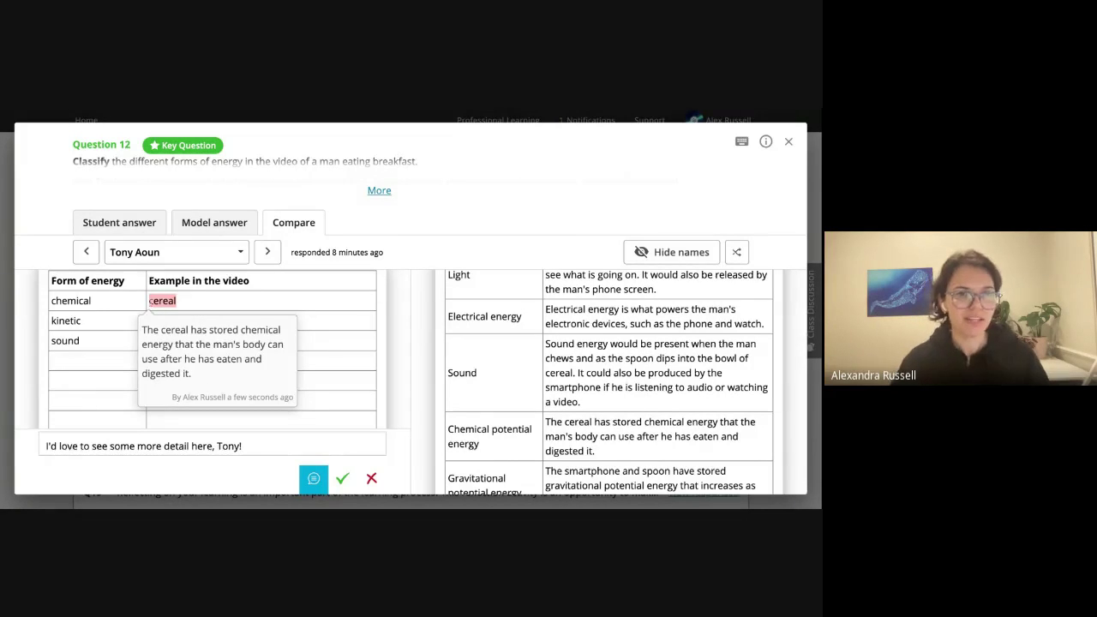
pyautogui.moveTo(87, 320); pyautogui.dragTo(52, 321)
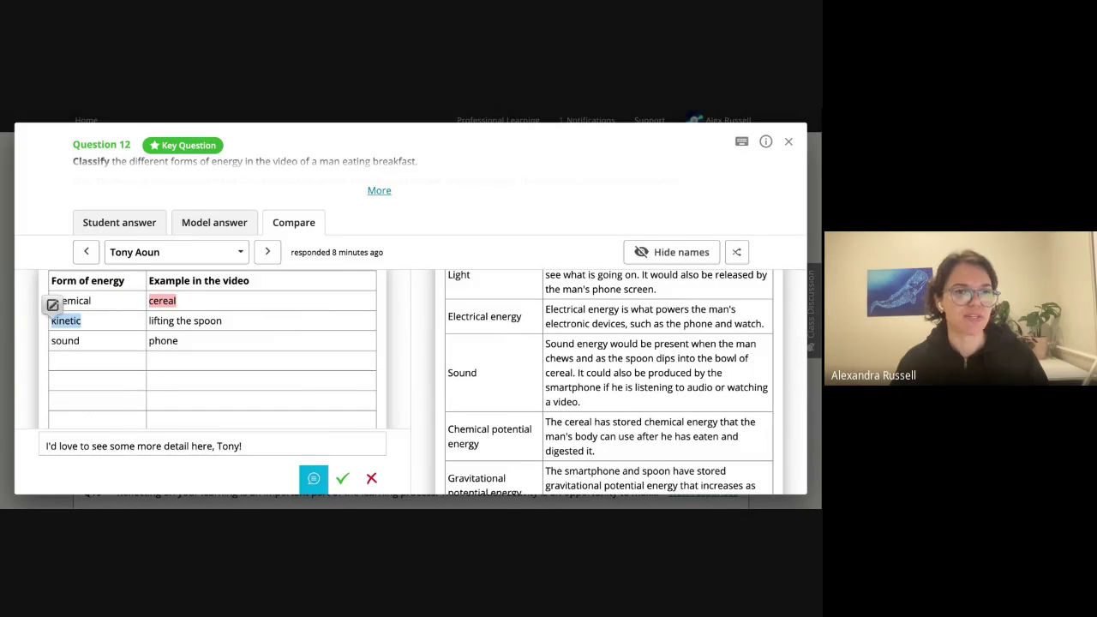
pyautogui.click(52, 304)
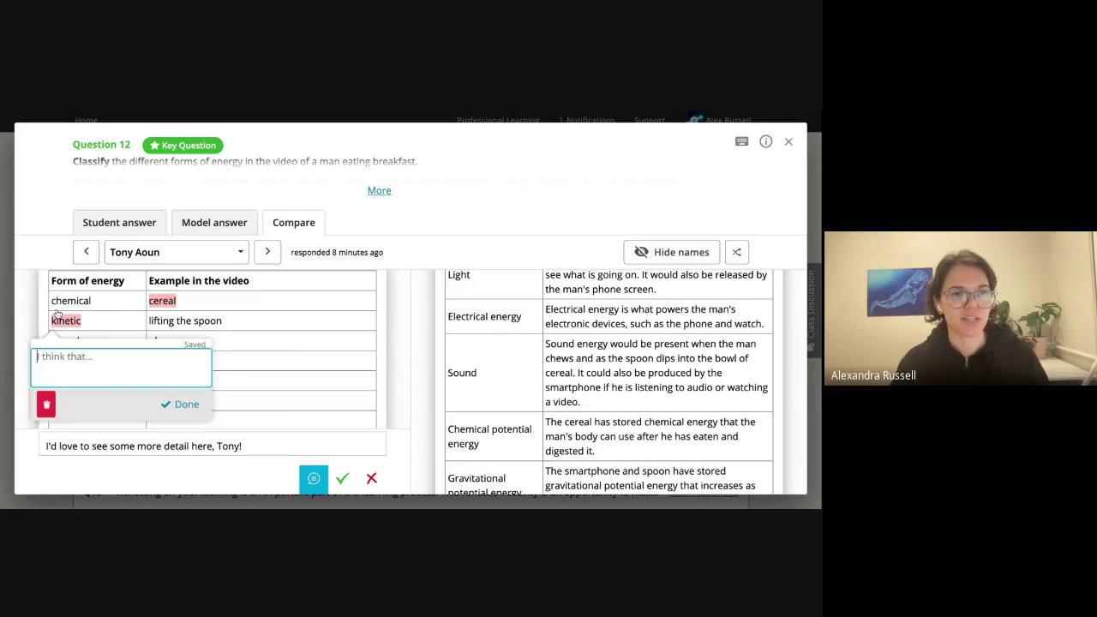
pyautogui.write('Grea')
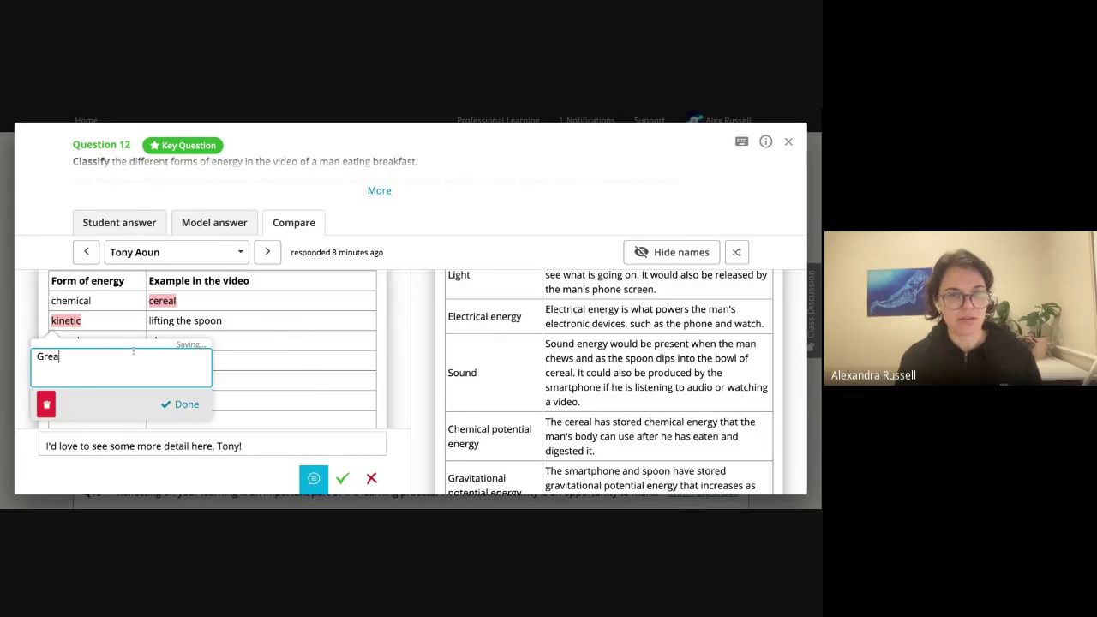
pyautogui.write('t use of term')
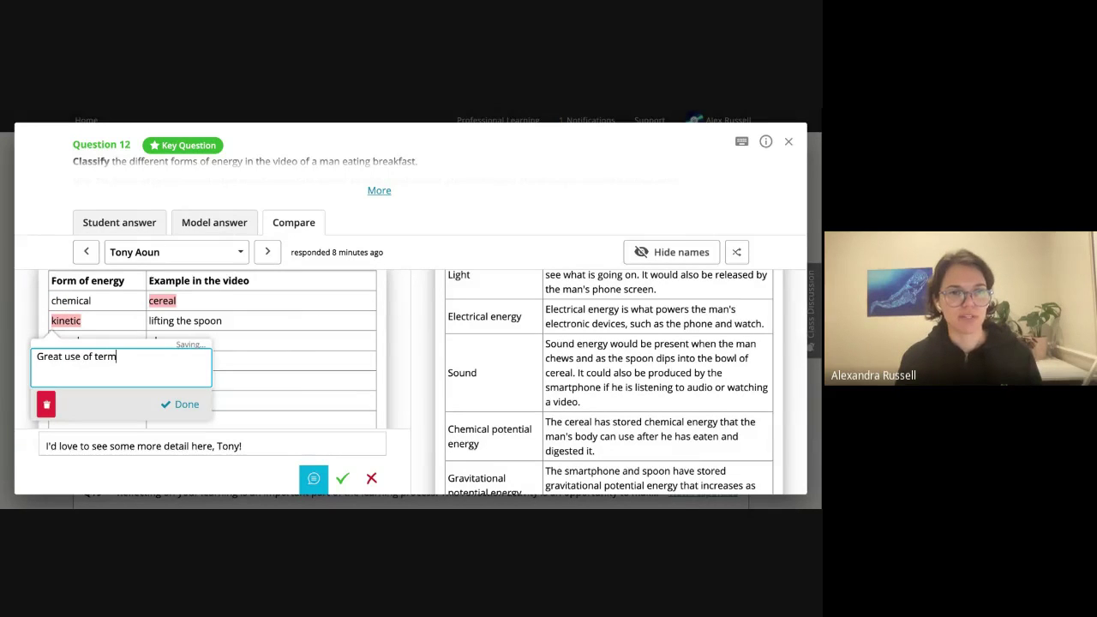
pyautogui.write('inology!')
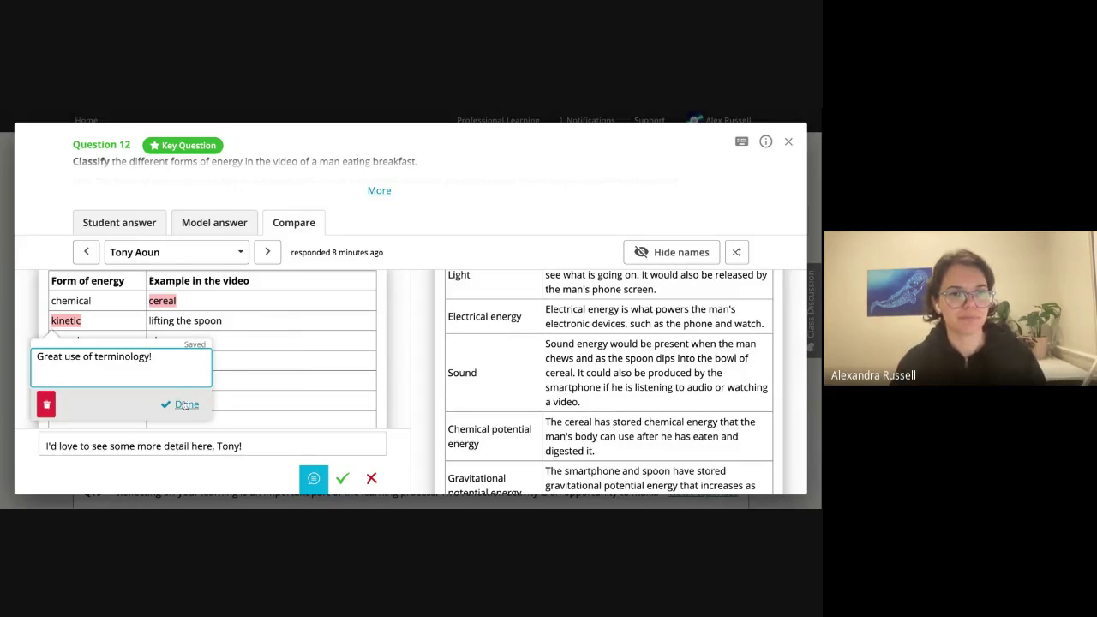
pyautogui.click(180, 406)
pyautogui.scroll(-1, 236, 391)
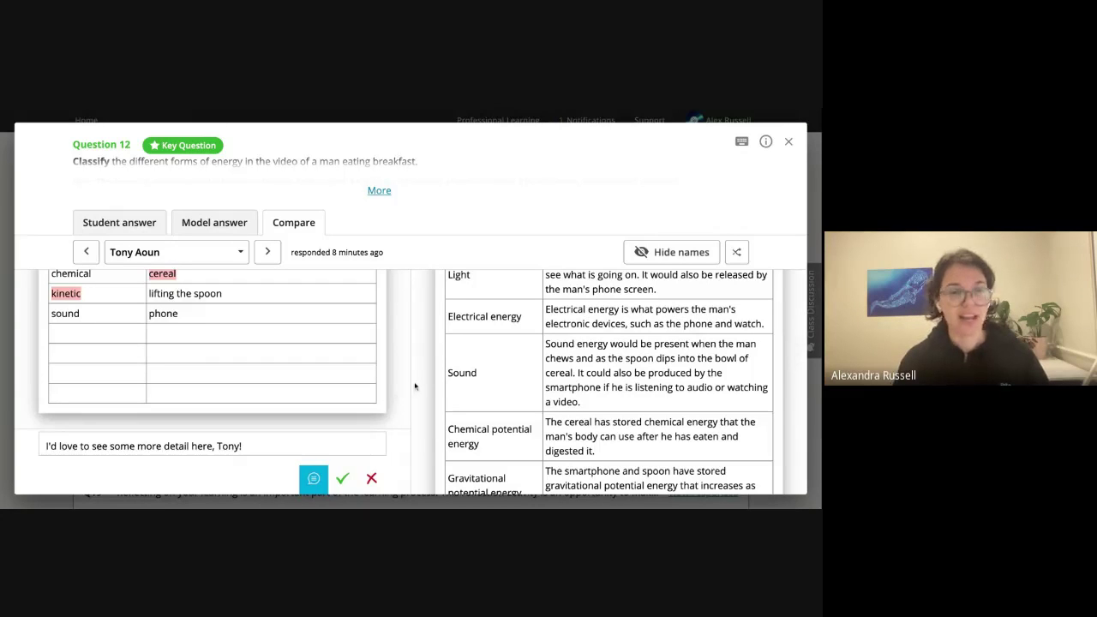
# Step through three more students' Q12 answers, then close the Question 12 responses.
pyautogui.press('Right')
pyautogui.press('Right')
pyautogui.press('Right')
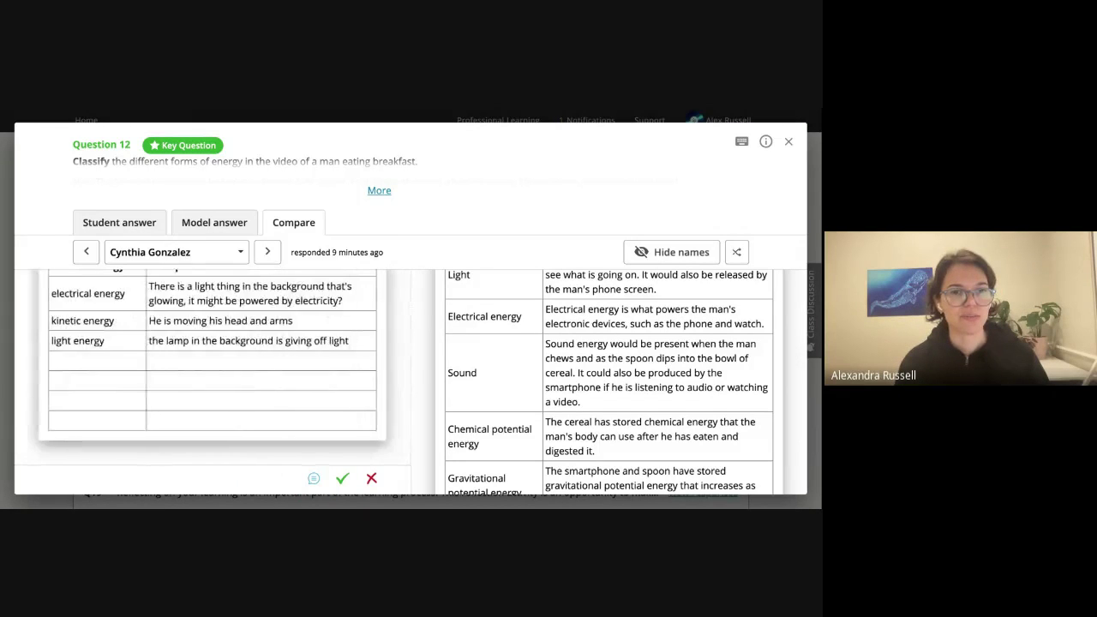
pyautogui.press('Right')
pyautogui.press('Right')
pyautogui.press('Right')
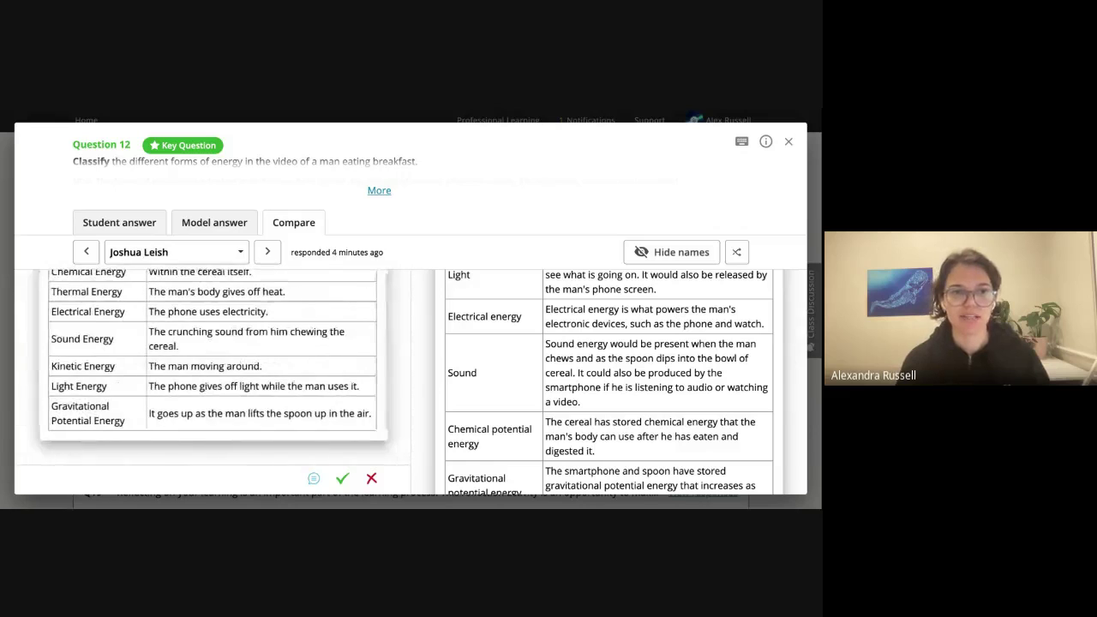
pyautogui.press('Right')
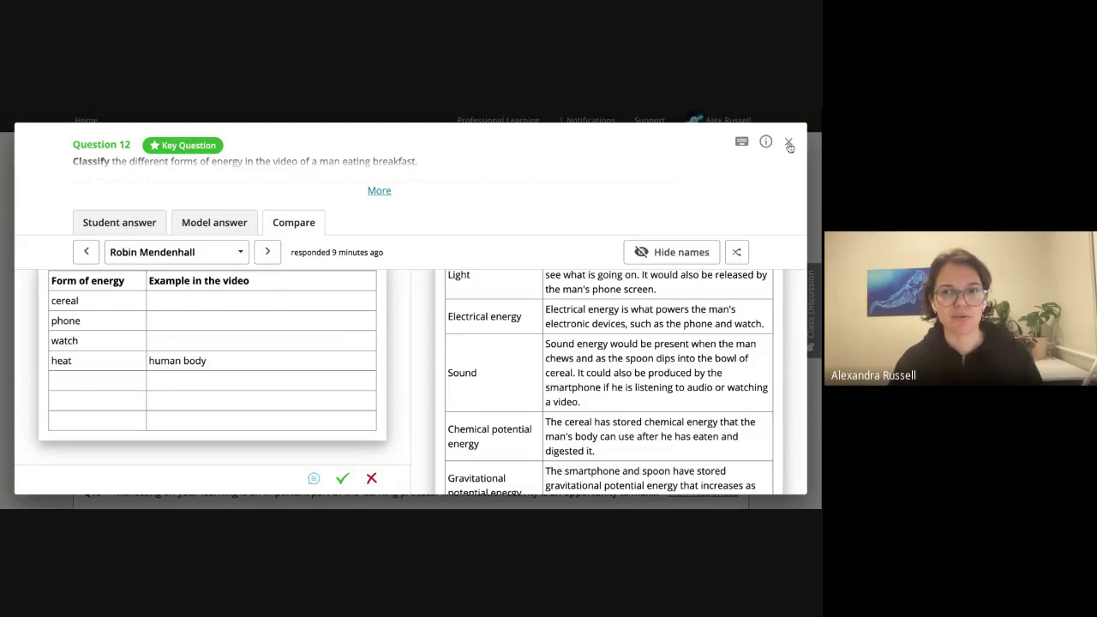
pyautogui.click(789, 146)
pyautogui.scroll(-1, 446, 337)
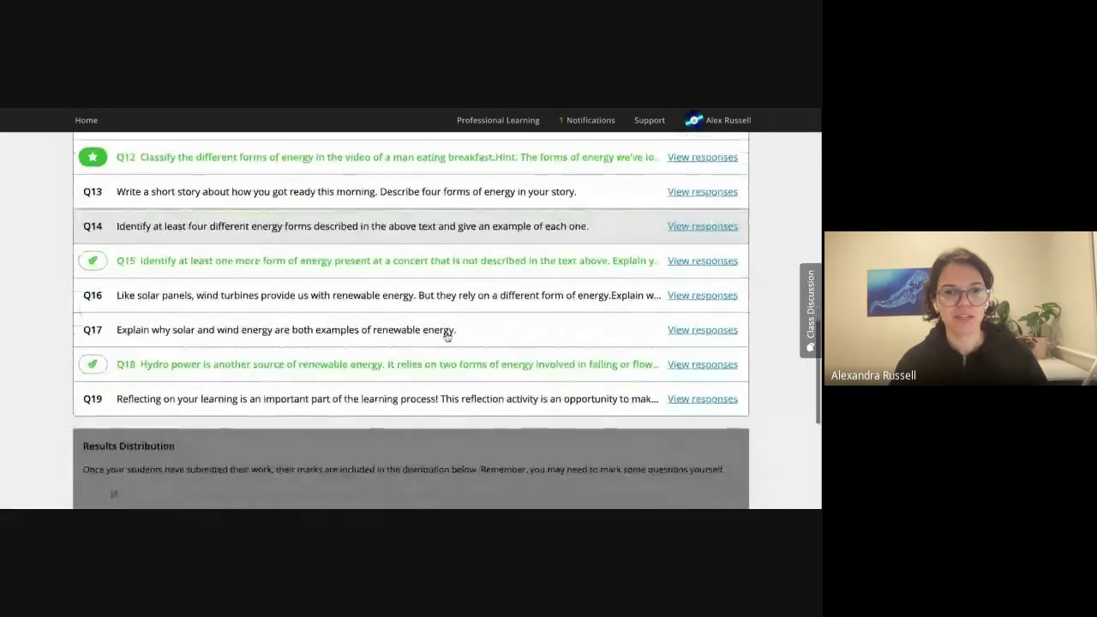
pyautogui.scroll(-3, 446, 337)
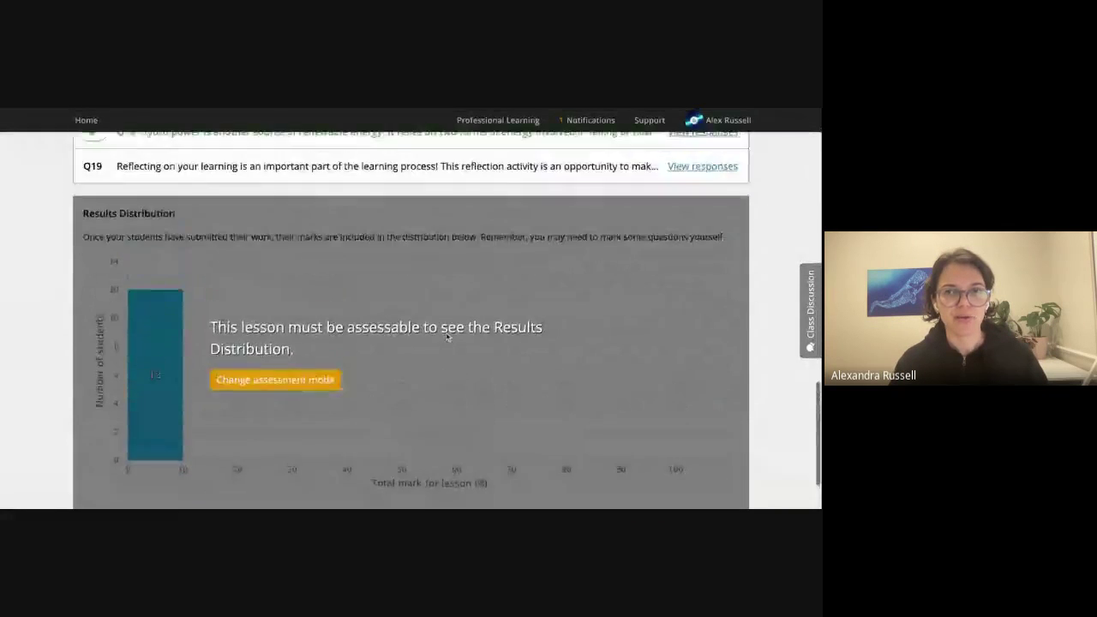
pyautogui.scroll(5, 446, 336)
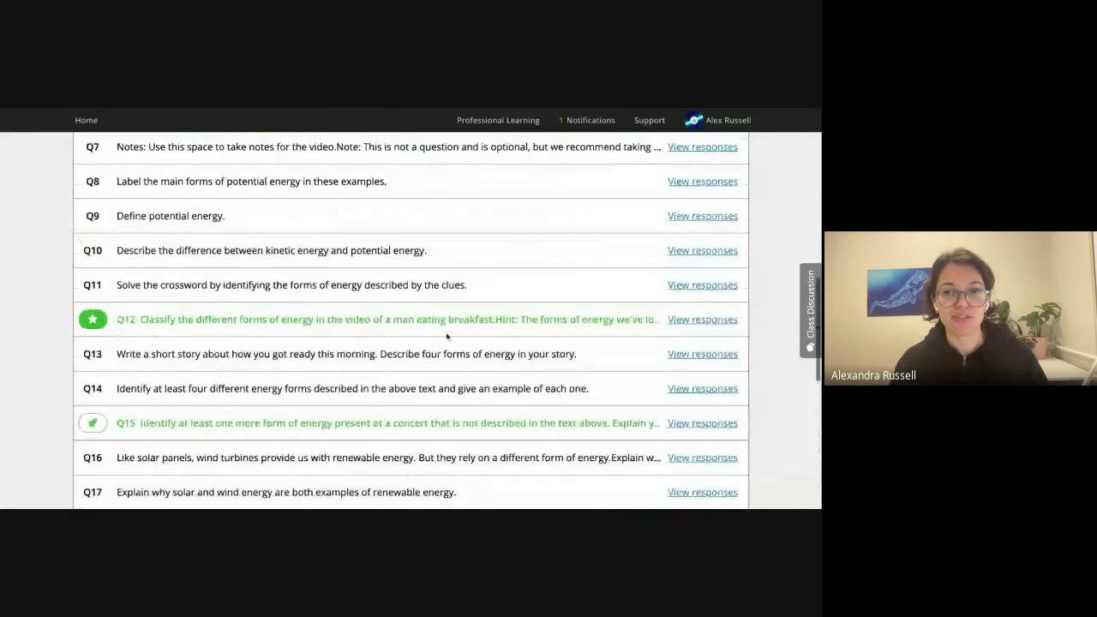
pyautogui.scroll(1, 446, 337)
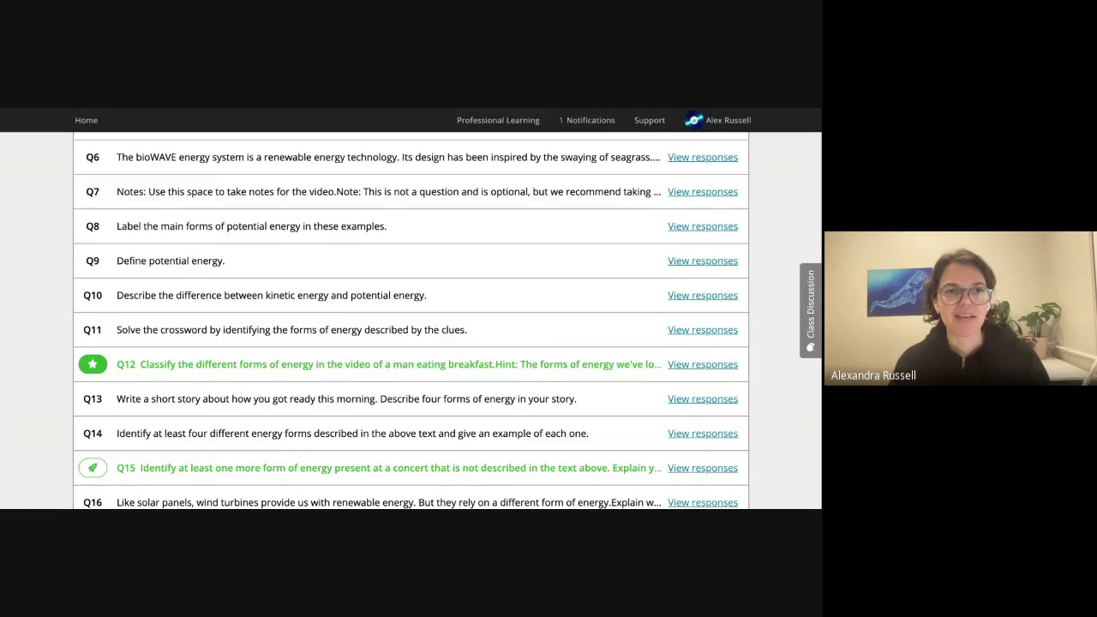
pyautogui.scroll(5, 801, 210)
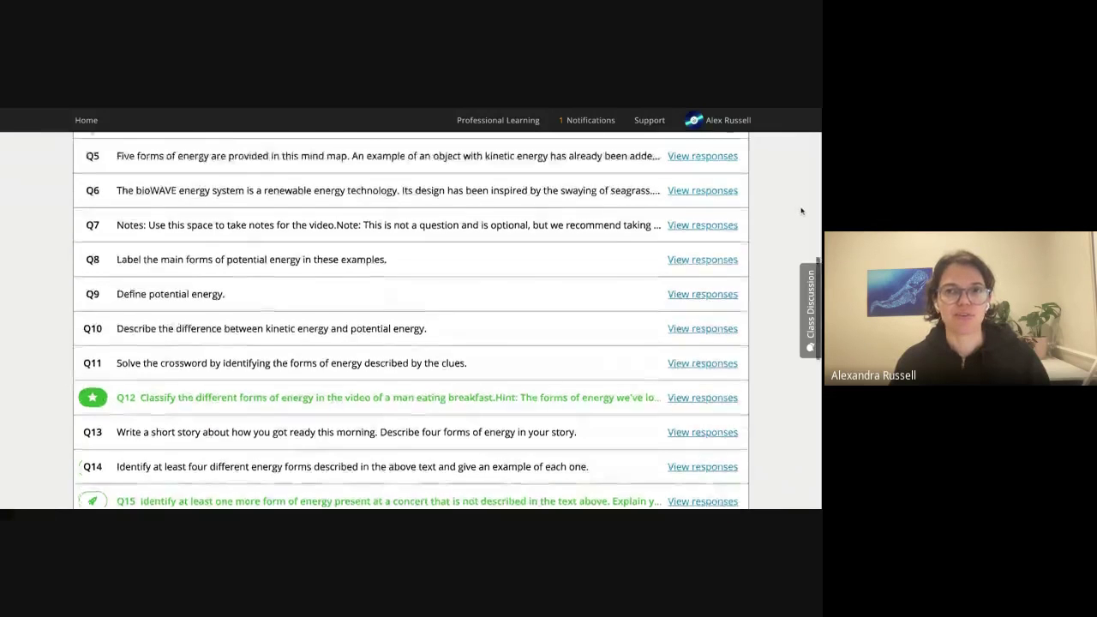
pyautogui.scroll(4, 802, 210)
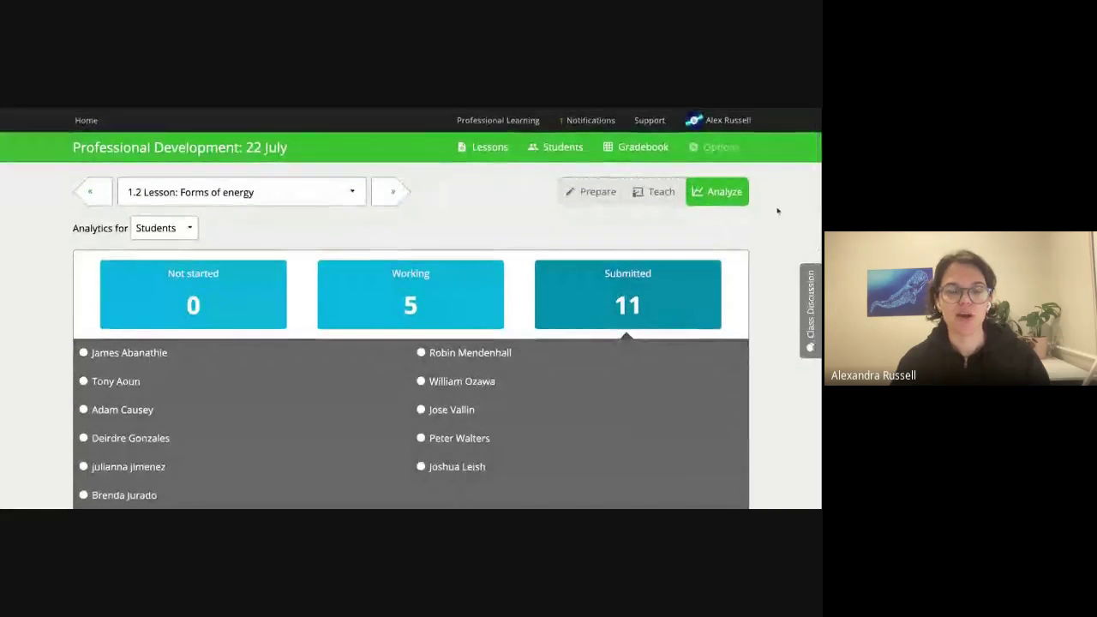
# Open the class Gradebook showing lesson progress across the Energy unit.
pyautogui.scroll(-1, 636, 146)
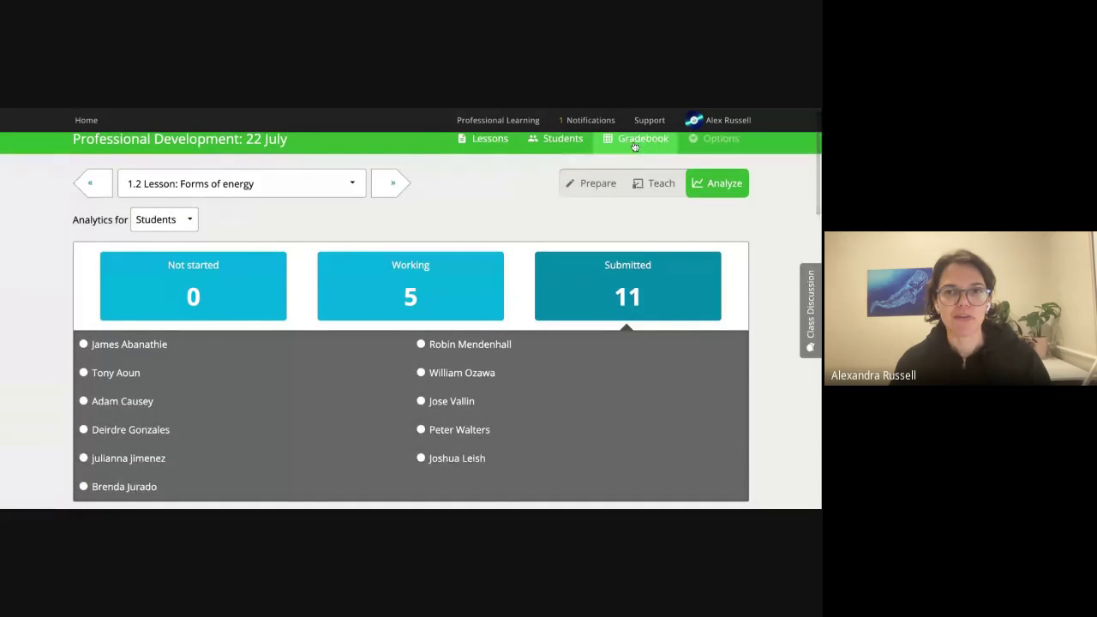
pyautogui.click(636, 146)
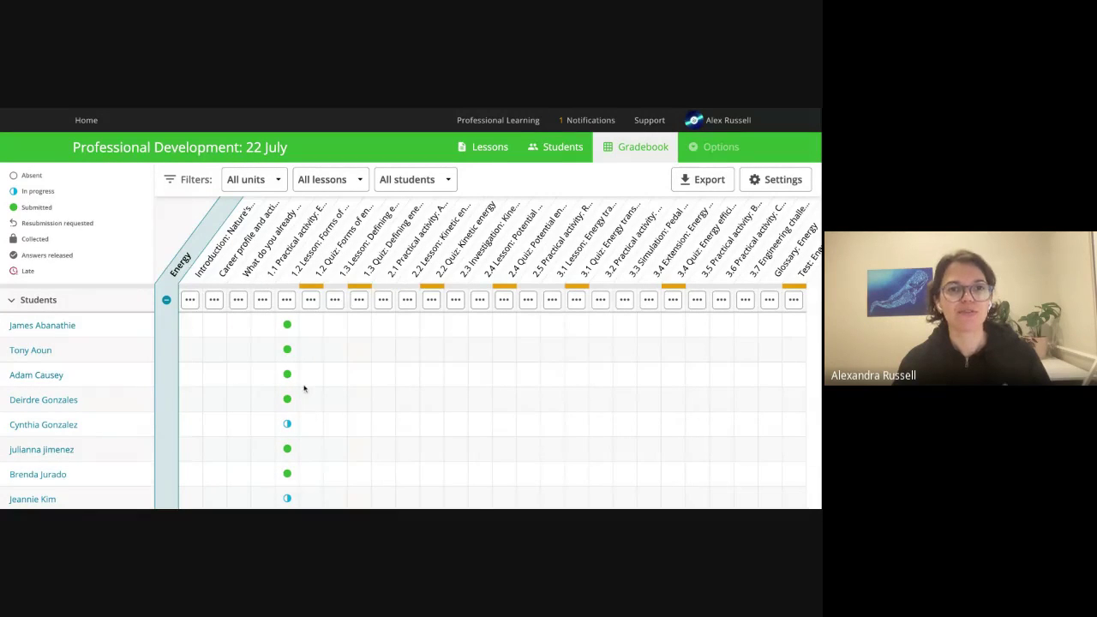
# Try filtering the gradebook to individual students, then reset the filter to All students.
pyautogui.click(428, 179)
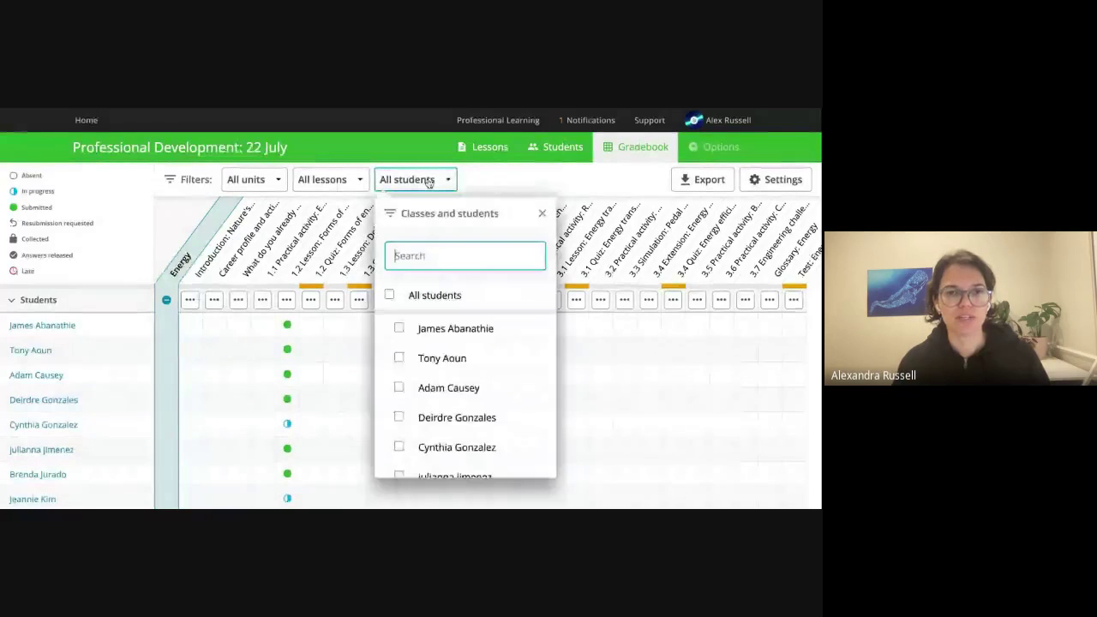
pyautogui.click(399, 328)
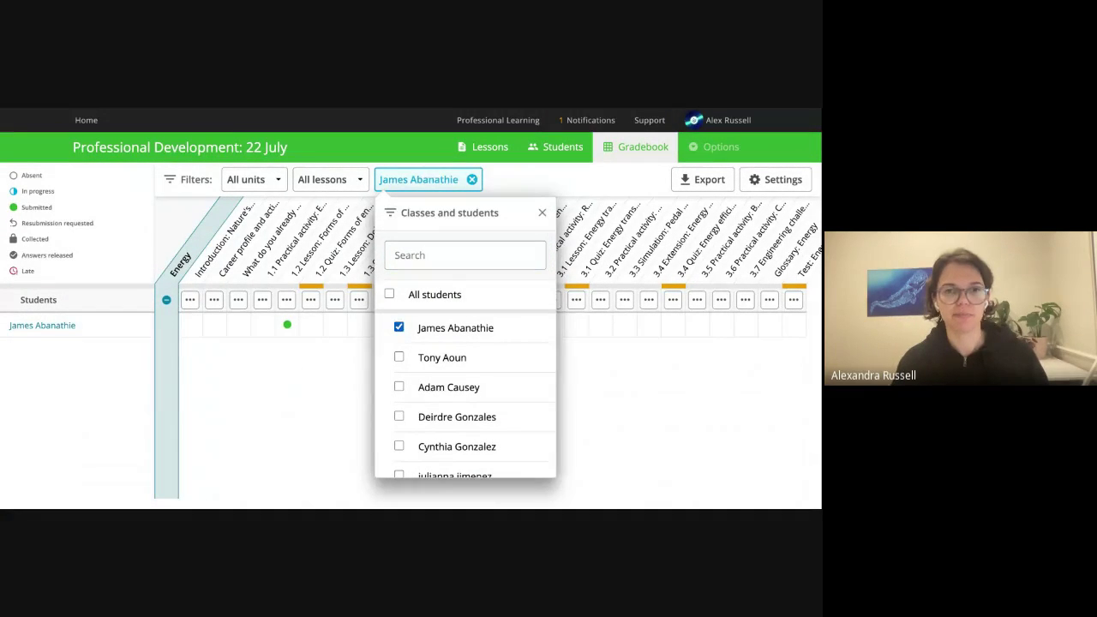
pyautogui.click(398, 327)
pyautogui.click(484, 182)
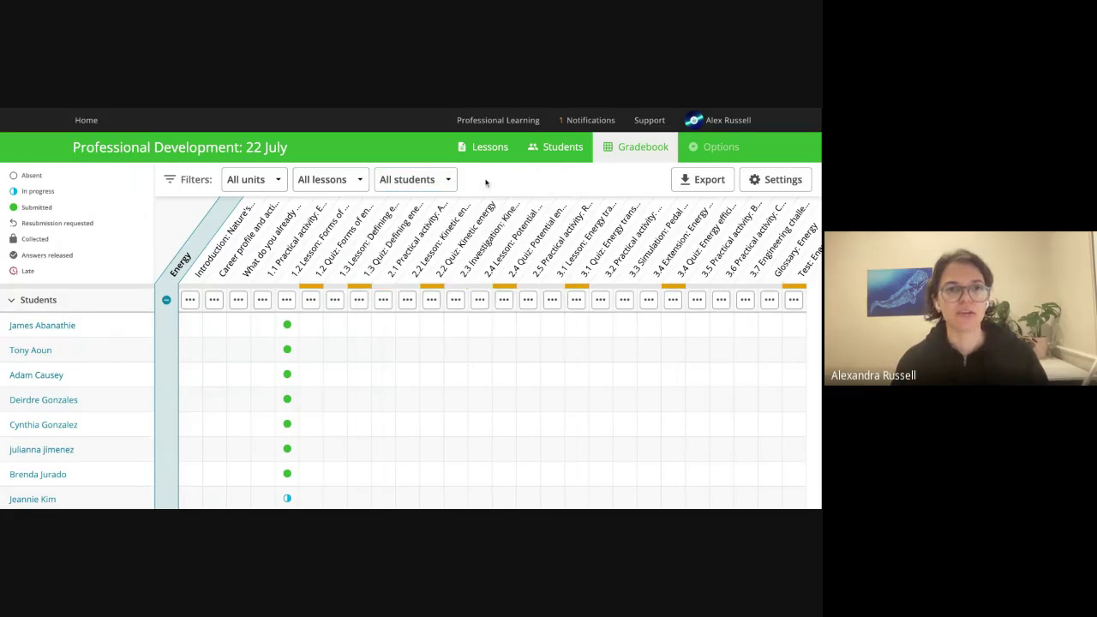
pyautogui.click(442, 181)
pyautogui.click(400, 358)
pyautogui.click(398, 388)
pyautogui.click(398, 418)
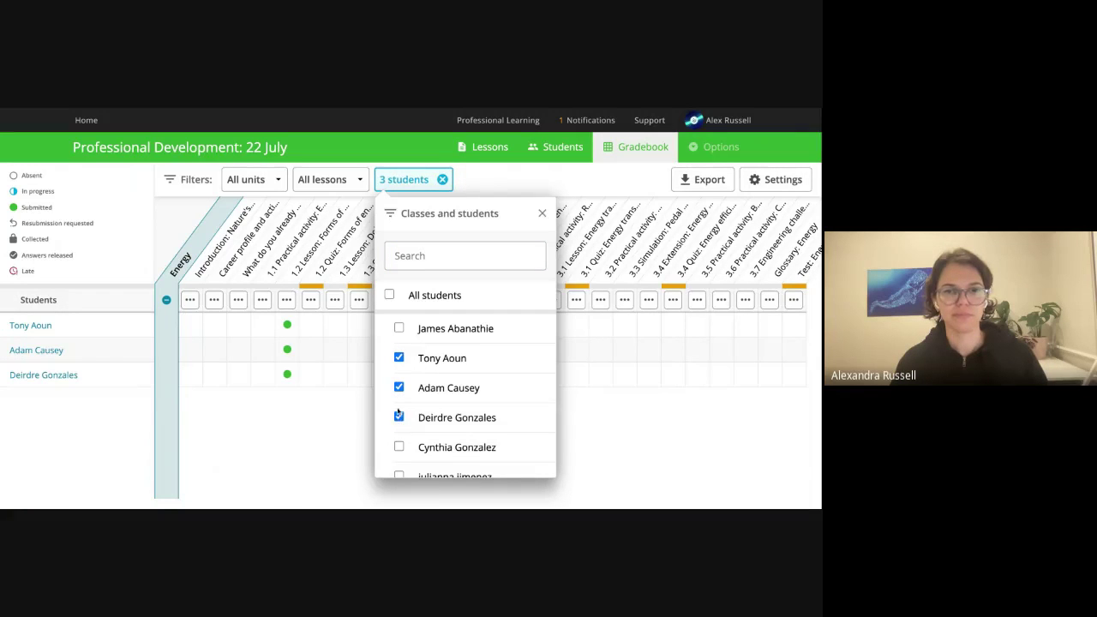
pyautogui.click(389, 294)
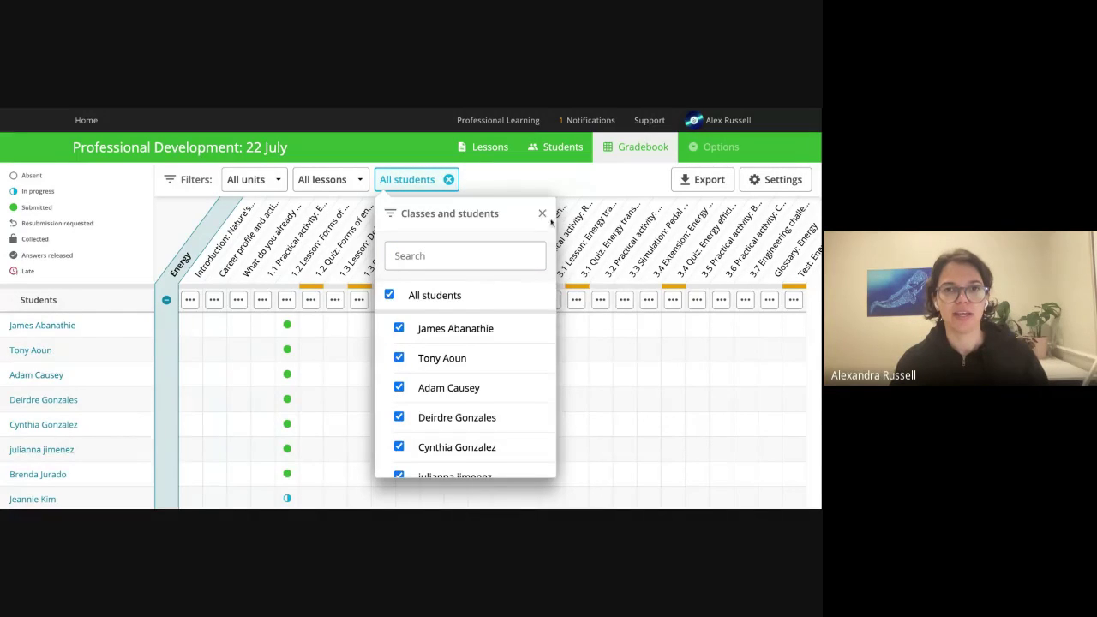
pyautogui.click(542, 213)
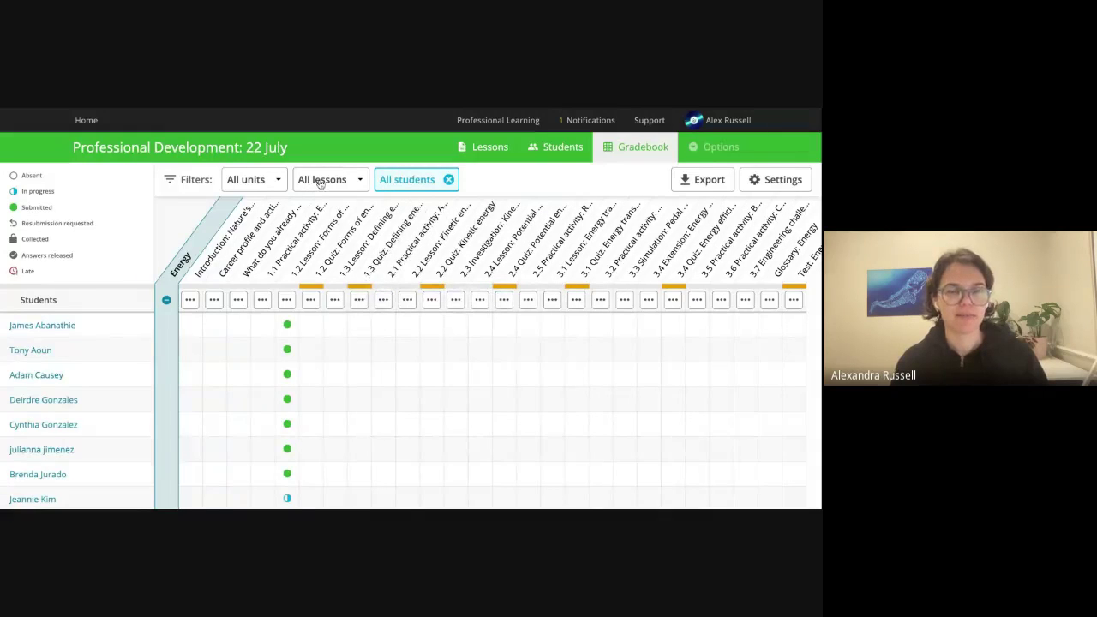
# Set the lesson filter to Released only, leaving the 1.2 Lesson: Forms of energy column.
pyautogui.click(348, 182)
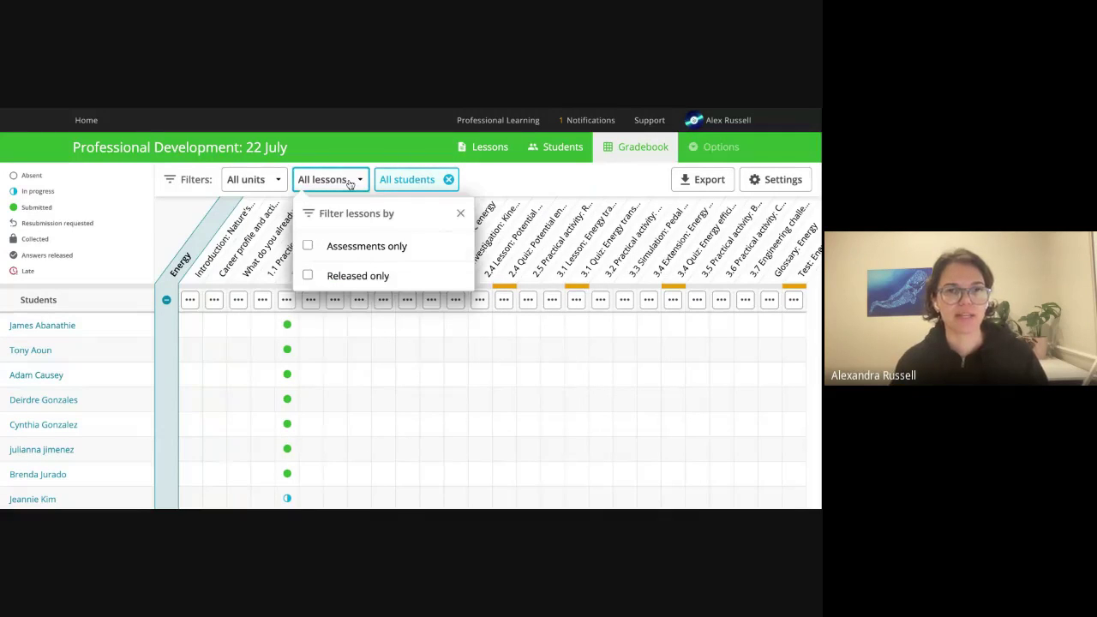
pyautogui.click(308, 246)
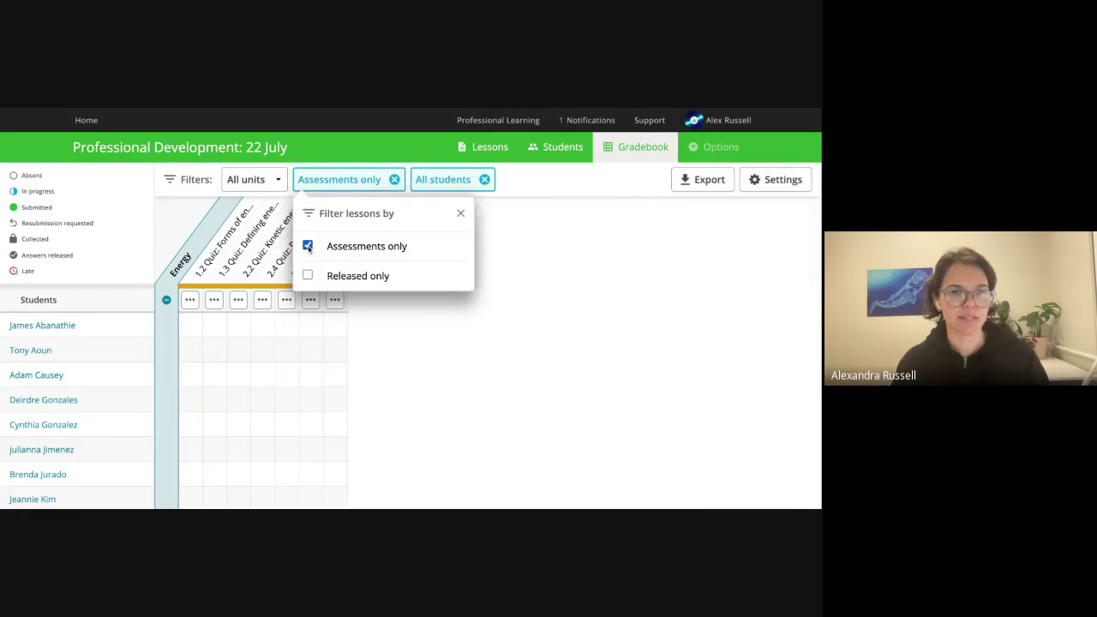
pyautogui.click(308, 246)
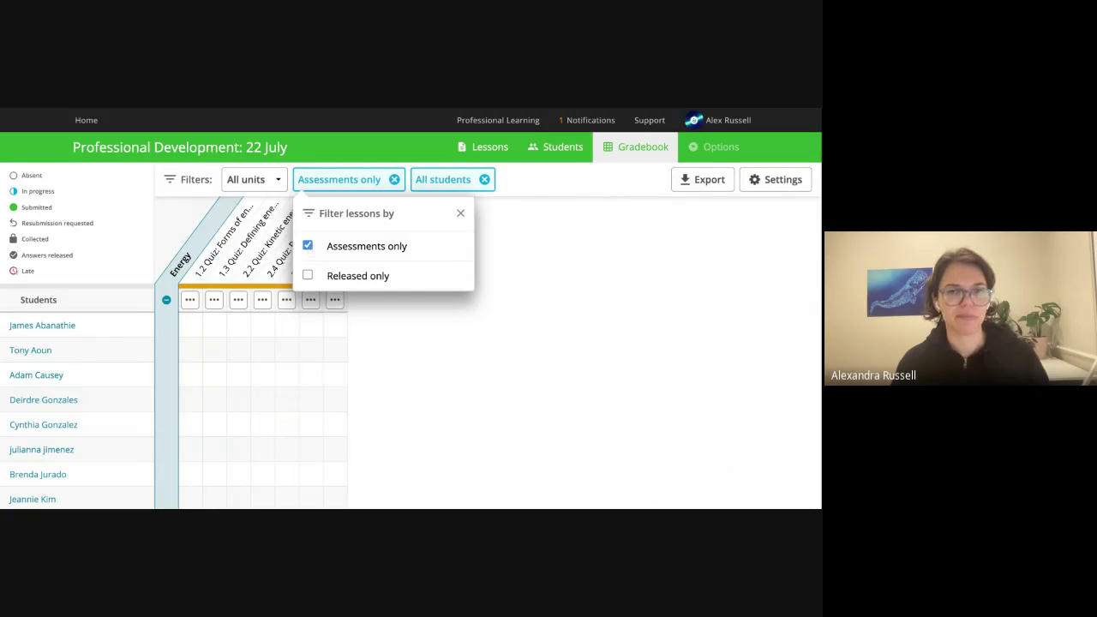
pyautogui.click(308, 276)
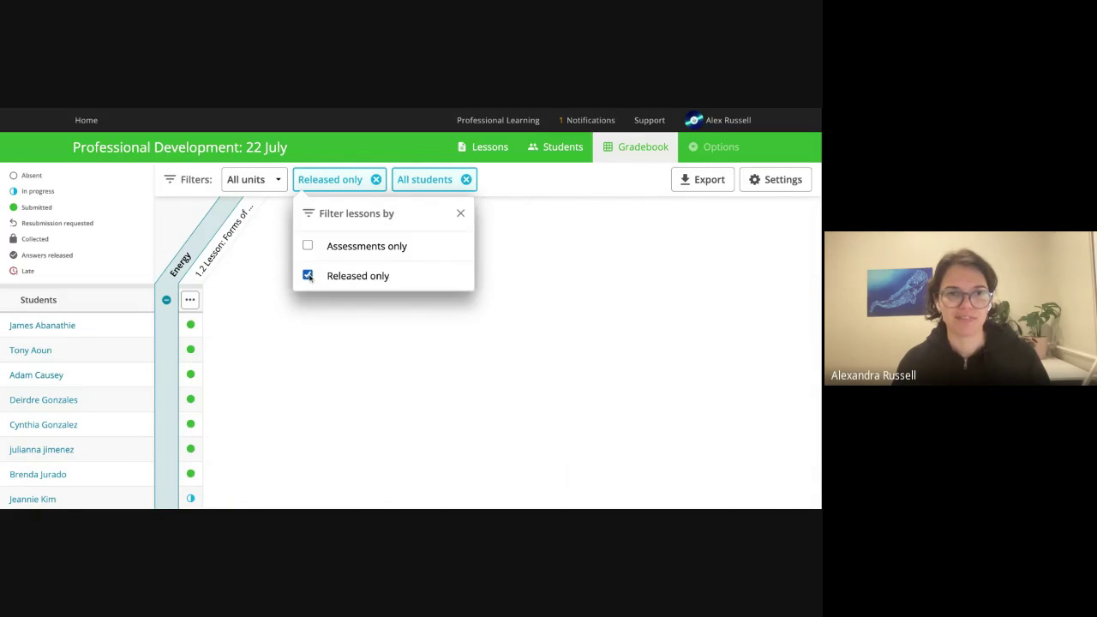
pyautogui.click(460, 215)
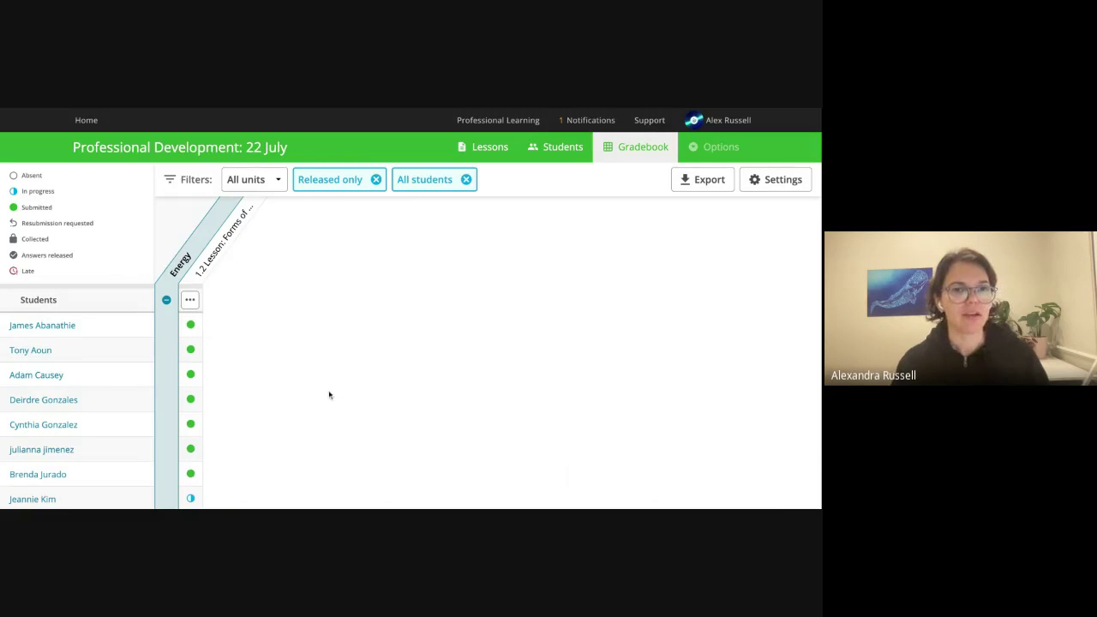
pyautogui.scroll(-2, 303, 398)
pyautogui.scroll(2, 303, 399)
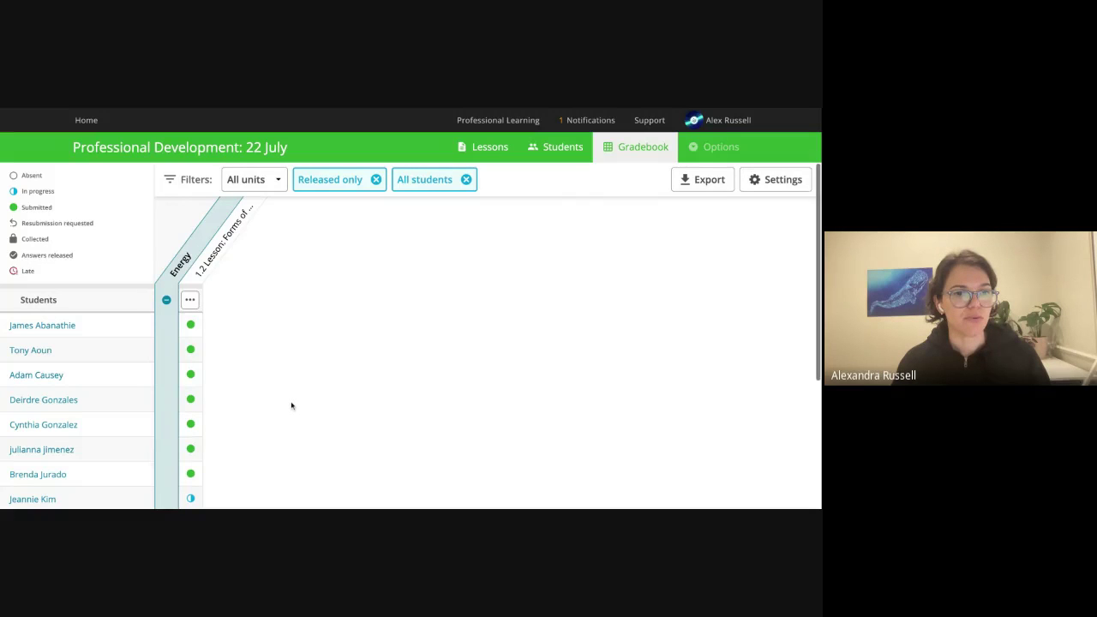
# Open the first student's submitted 1.2 Lesson: Forms of energy work via View work.
pyautogui.click(191, 327)
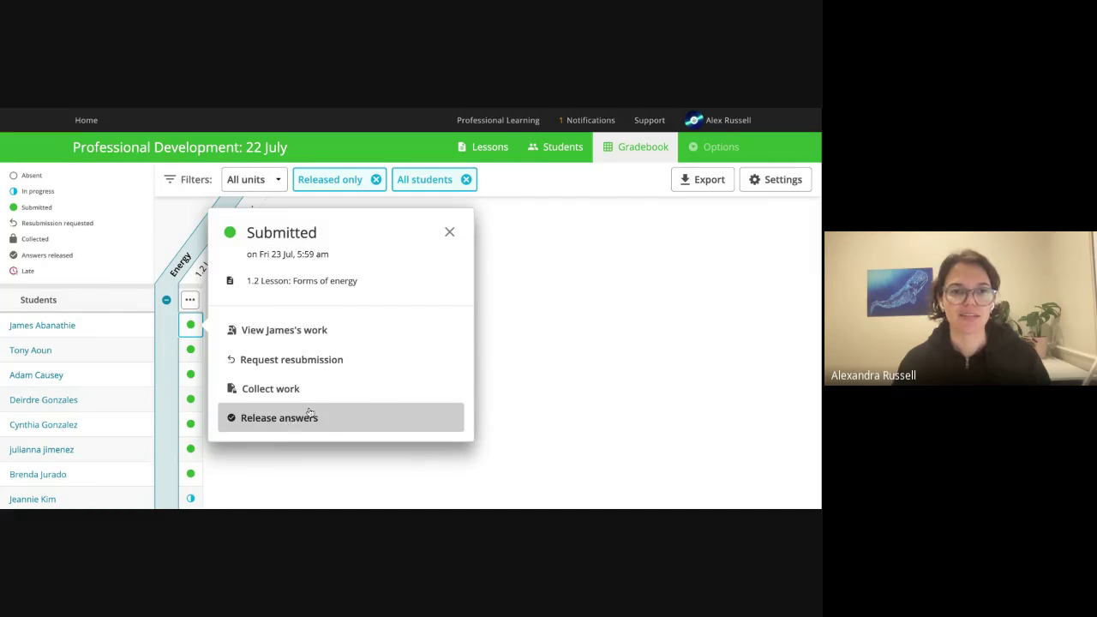
pyautogui.click(308, 341)
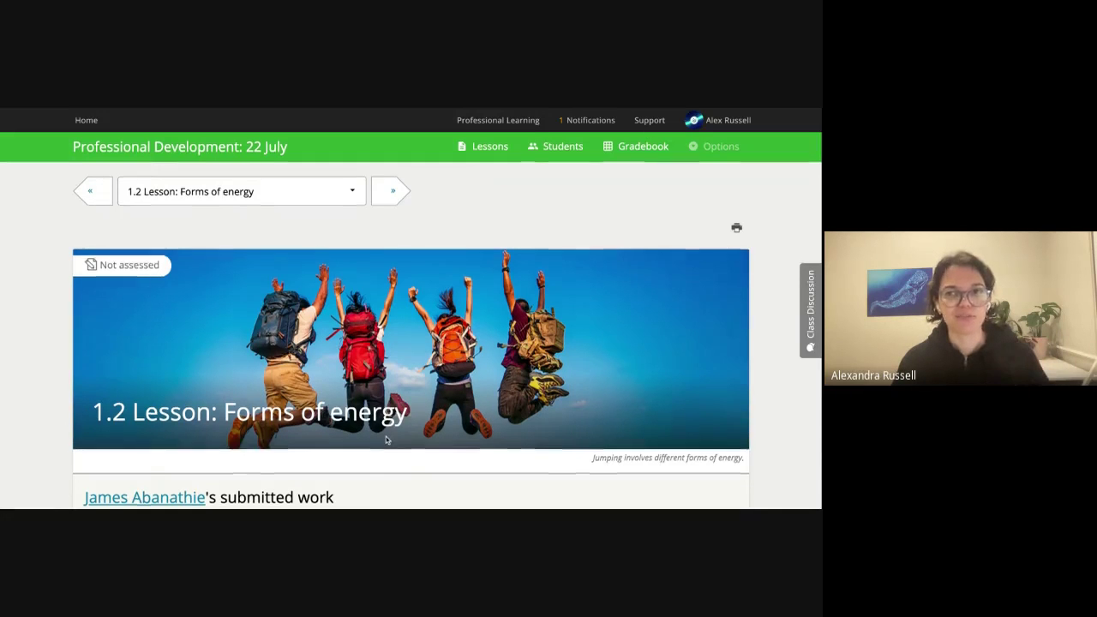
# Read down to the See Think Wonder answers and start a comment on them.
pyautogui.scroll(-3, 386, 439)
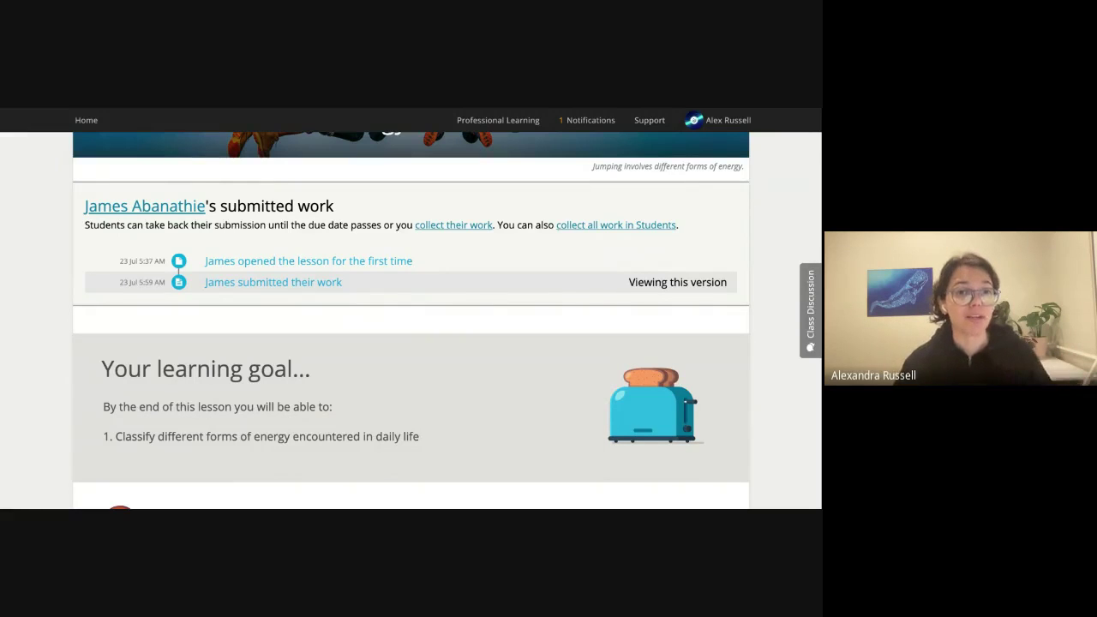
pyautogui.scroll(-1, 443, 408)
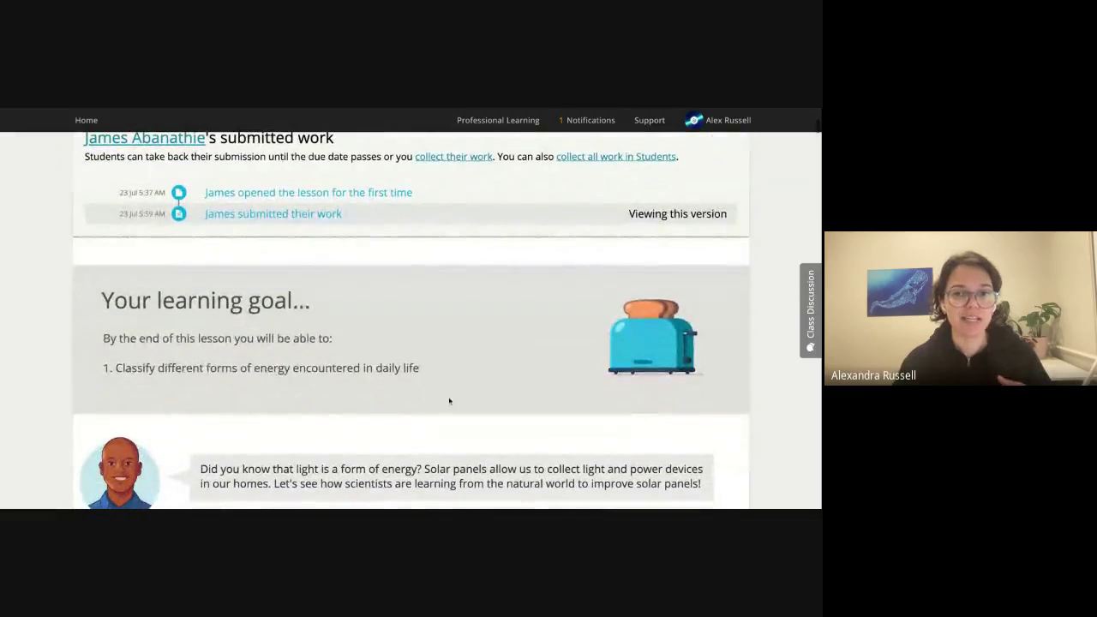
pyautogui.scroll(-4, 443, 409)
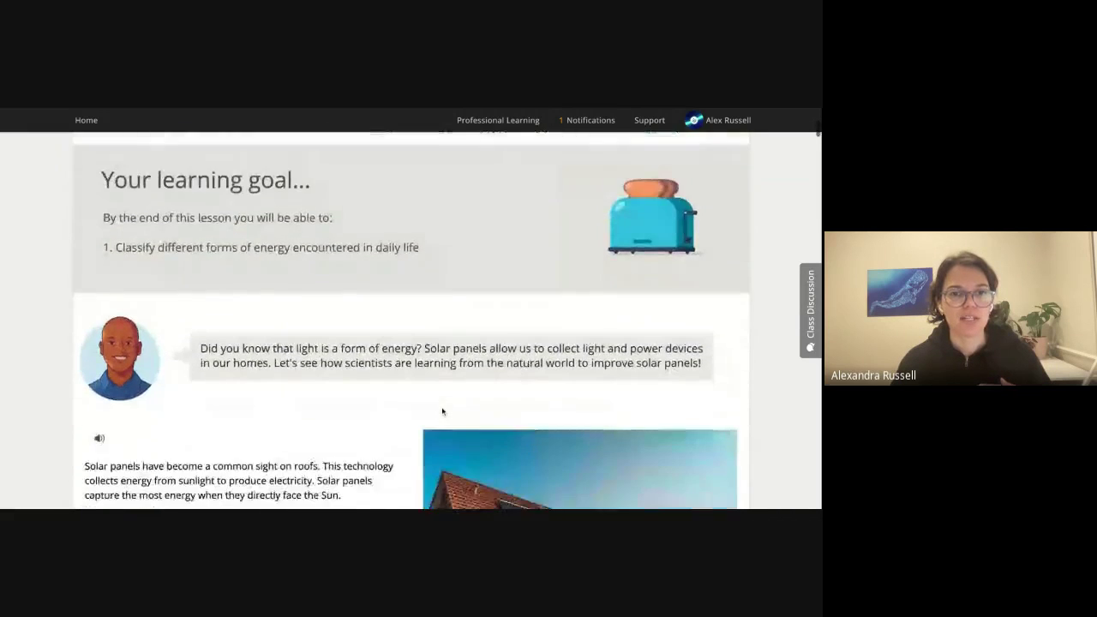
pyautogui.scroll(-8, 443, 409)
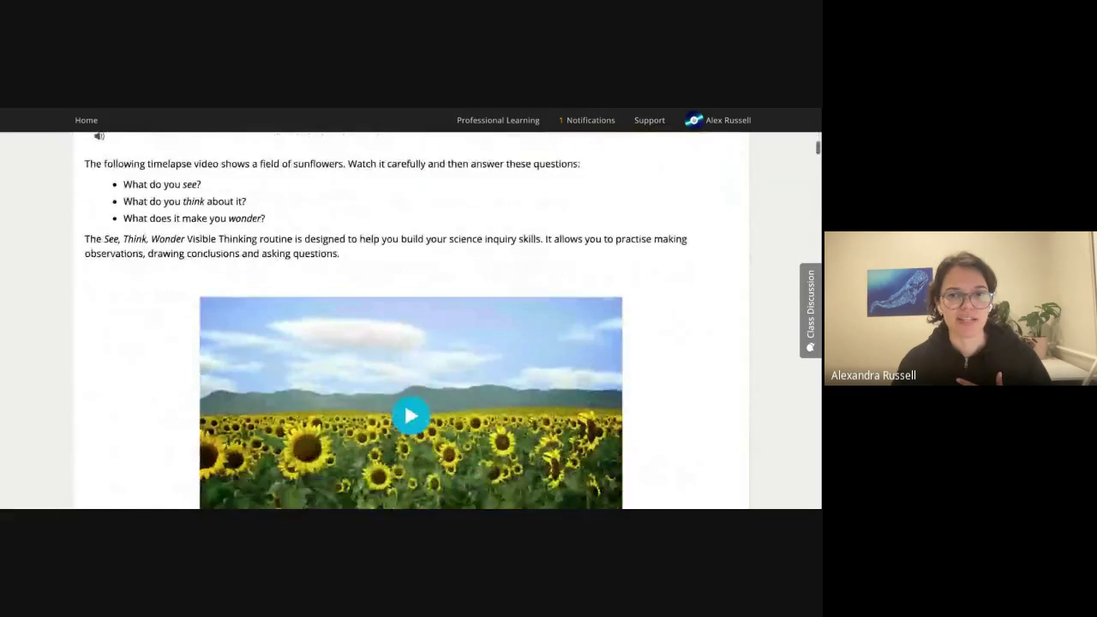
pyautogui.scroll(-3, 558, 322)
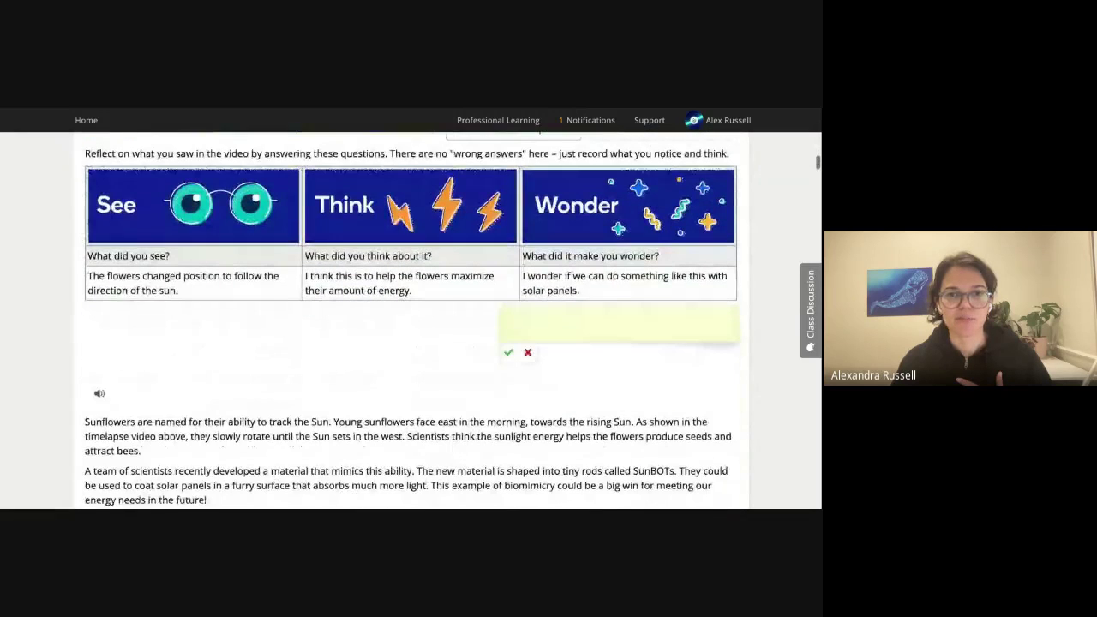
pyautogui.click(557, 322)
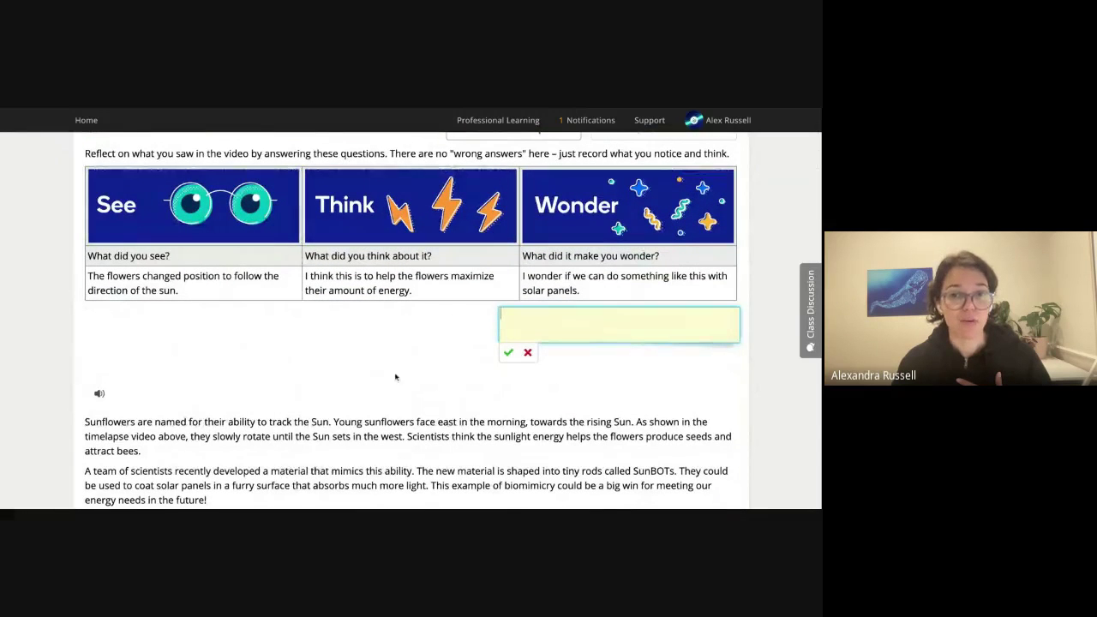
# Review the remaining answers down to the Summary feedback box at the end.
pyautogui.scroll(-10, 394, 383)
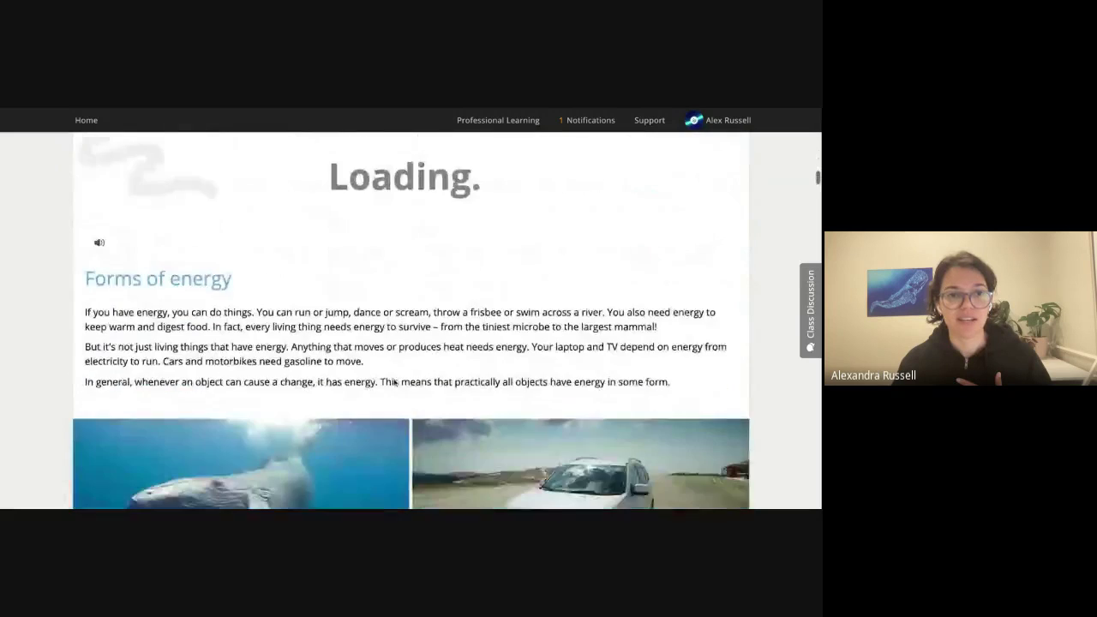
pyautogui.scroll(-10, 397, 383)
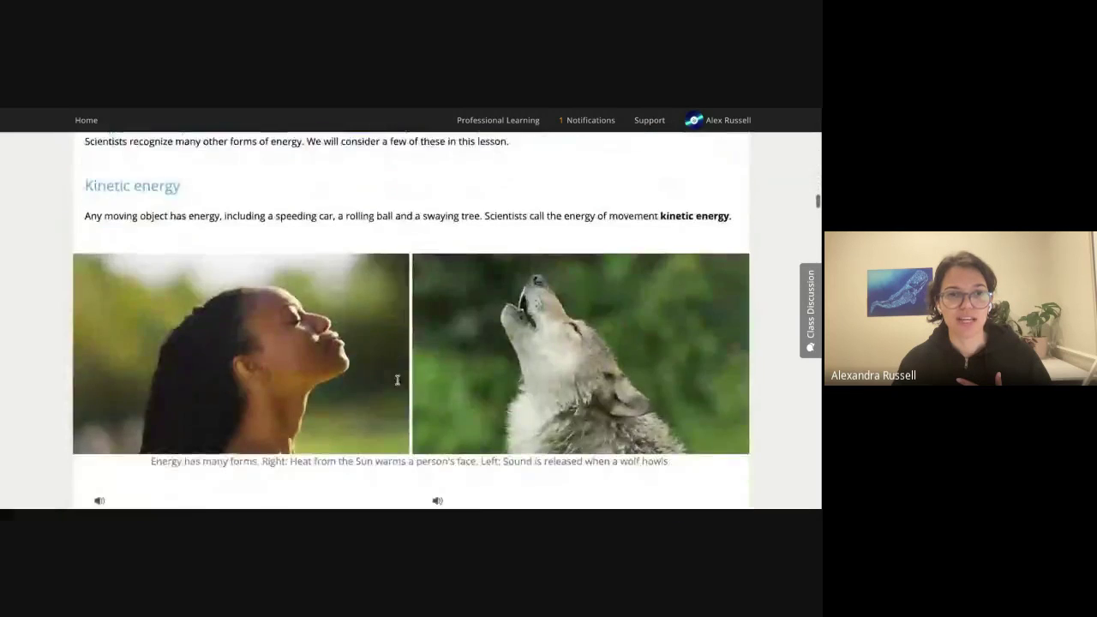
pyautogui.scroll(-2, 396, 378)
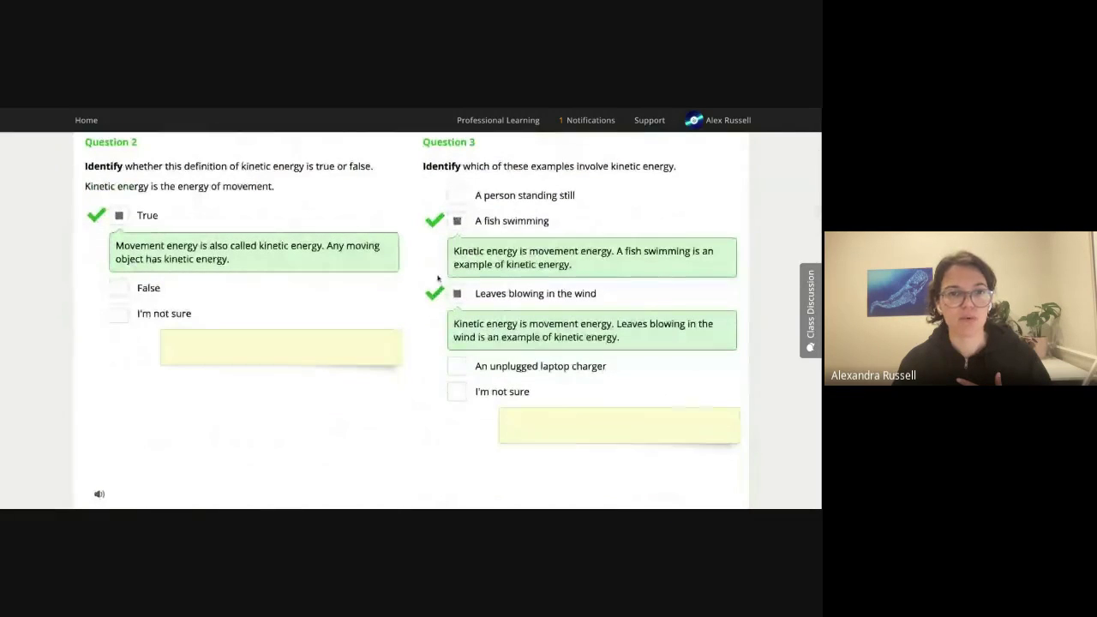
pyautogui.scroll(-4, 422, 453)
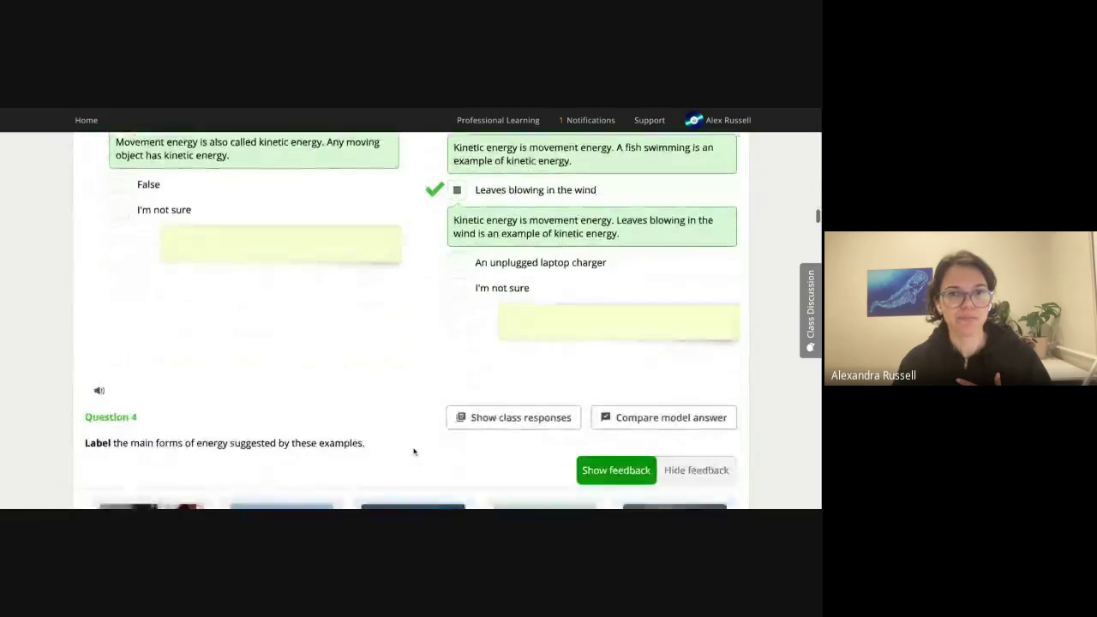
pyautogui.scroll(-3, 353, 383)
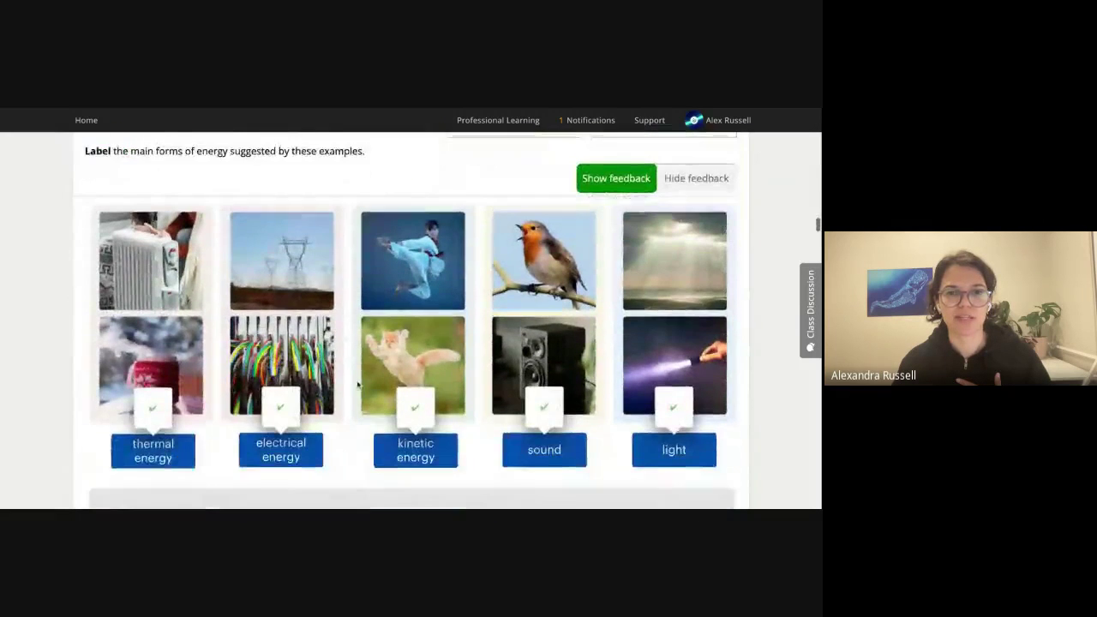
pyautogui.scroll(-7, 583, 383)
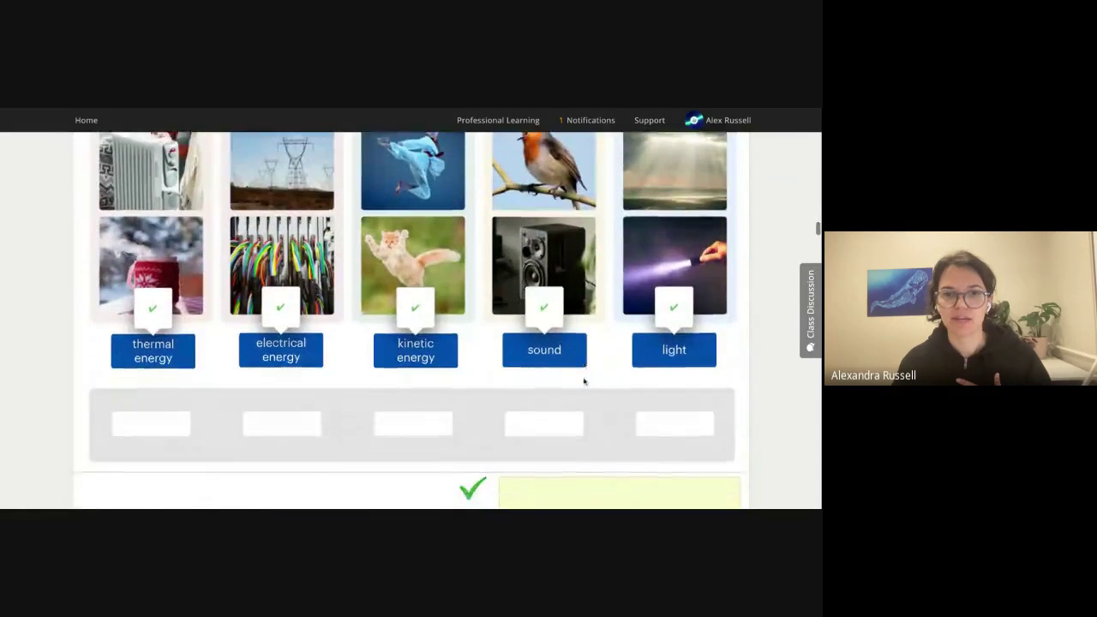
pyautogui.scroll(-12, 584, 383)
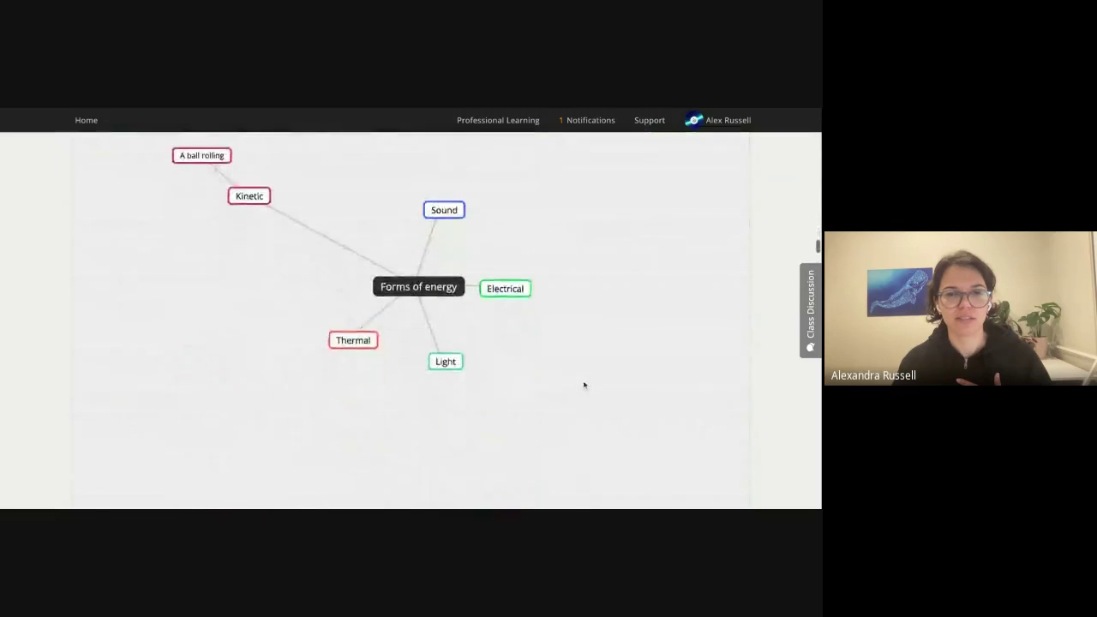
pyautogui.scroll(-10, 584, 386)
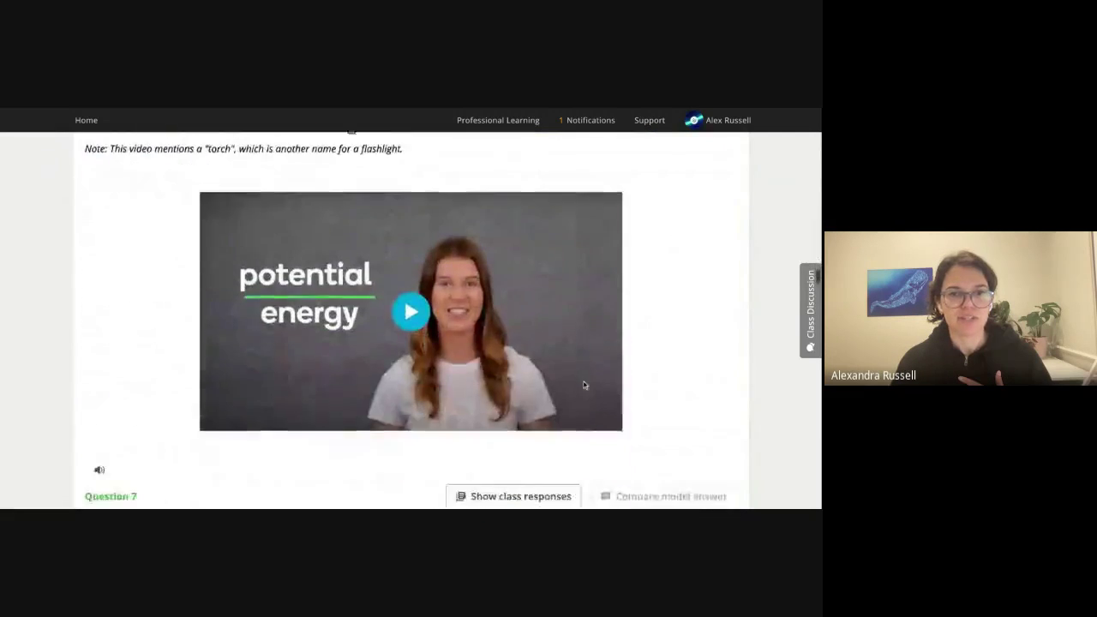
pyautogui.scroll(-8, 584, 386)
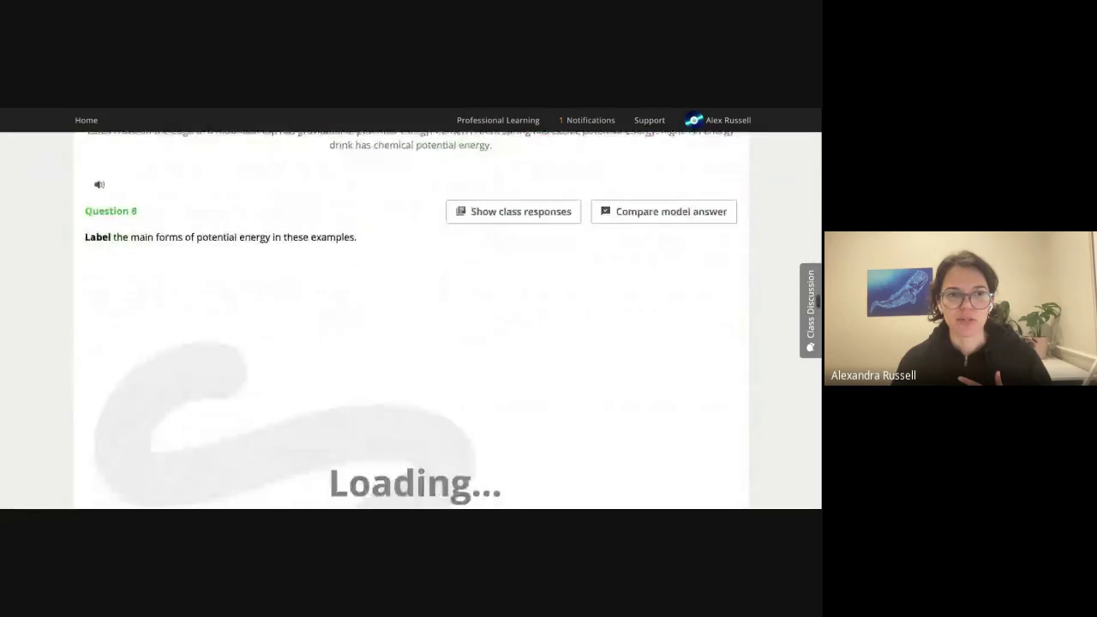
pyautogui.scroll(-8, 411, 322)
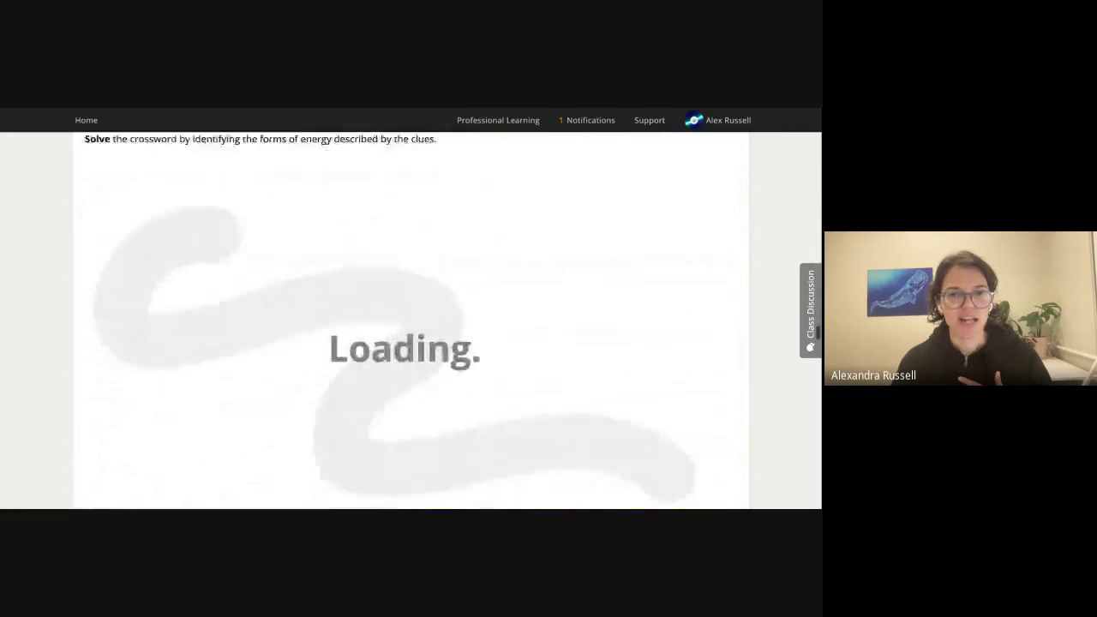
pyautogui.scroll(-8, 565, 400)
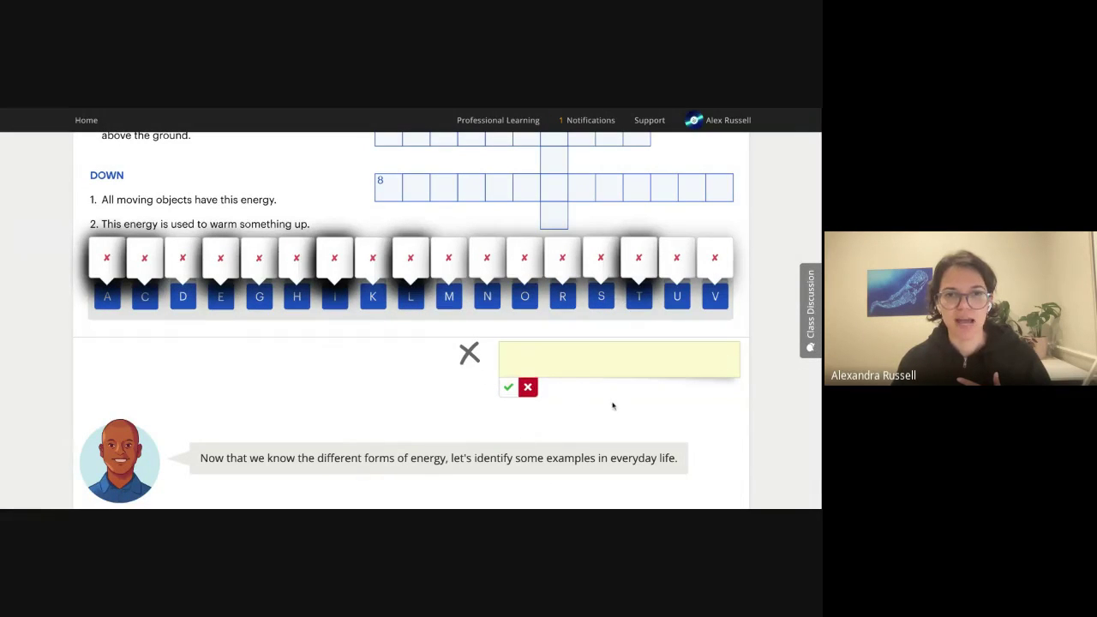
pyautogui.scroll(-15, 613, 405)
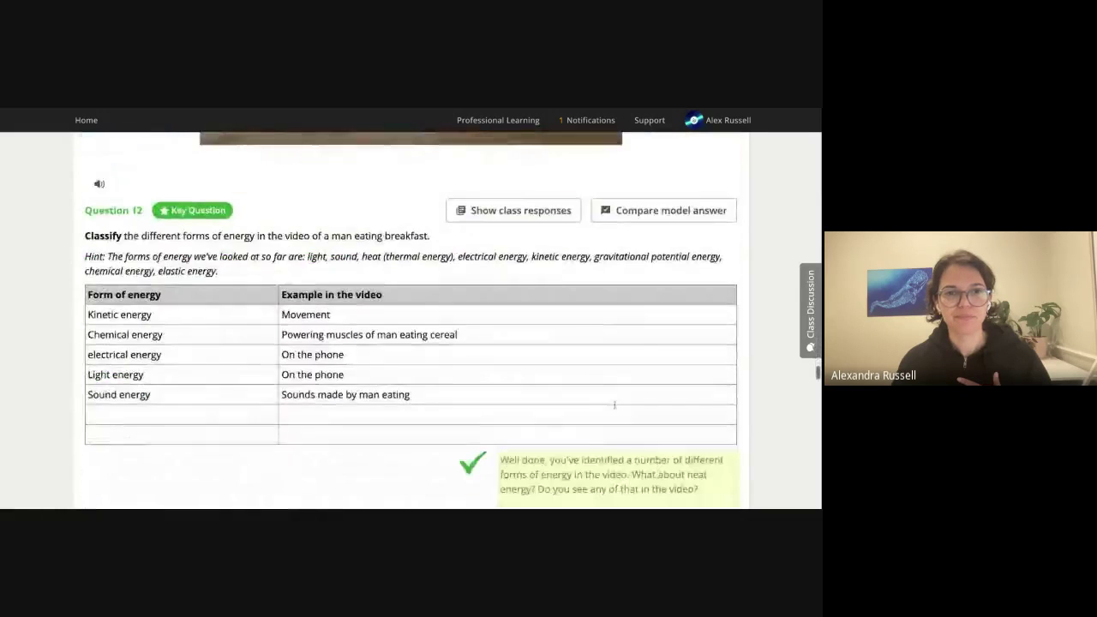
pyautogui.scroll(-3, 614, 406)
pyautogui.scroll(2, 600, 305)
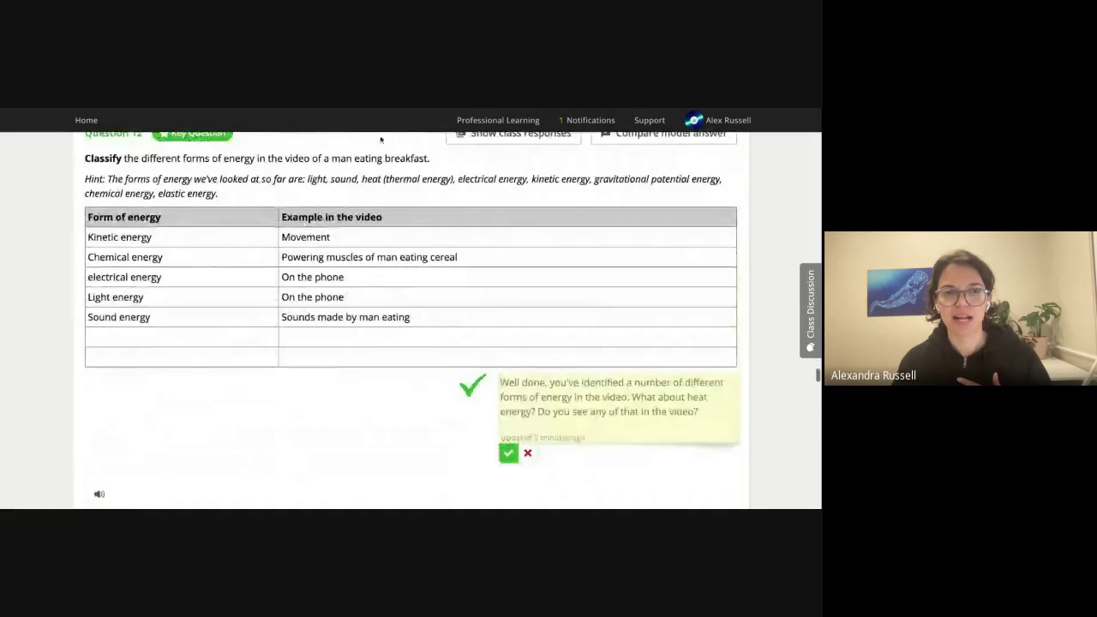
pyautogui.scroll(-15, 624, 413)
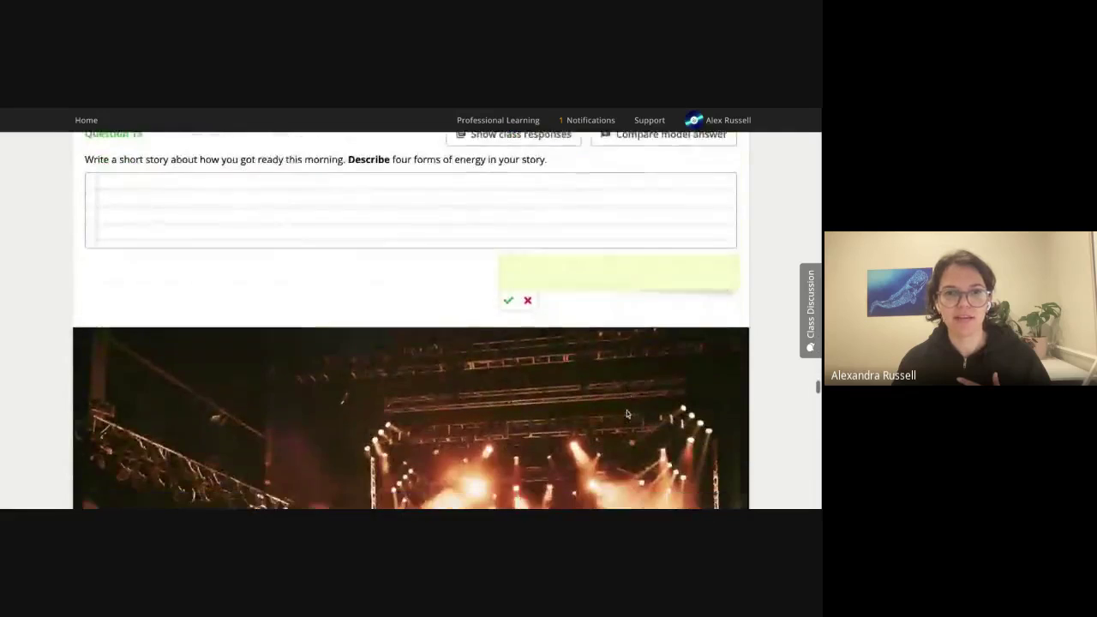
pyautogui.scroll(-15, 626, 415)
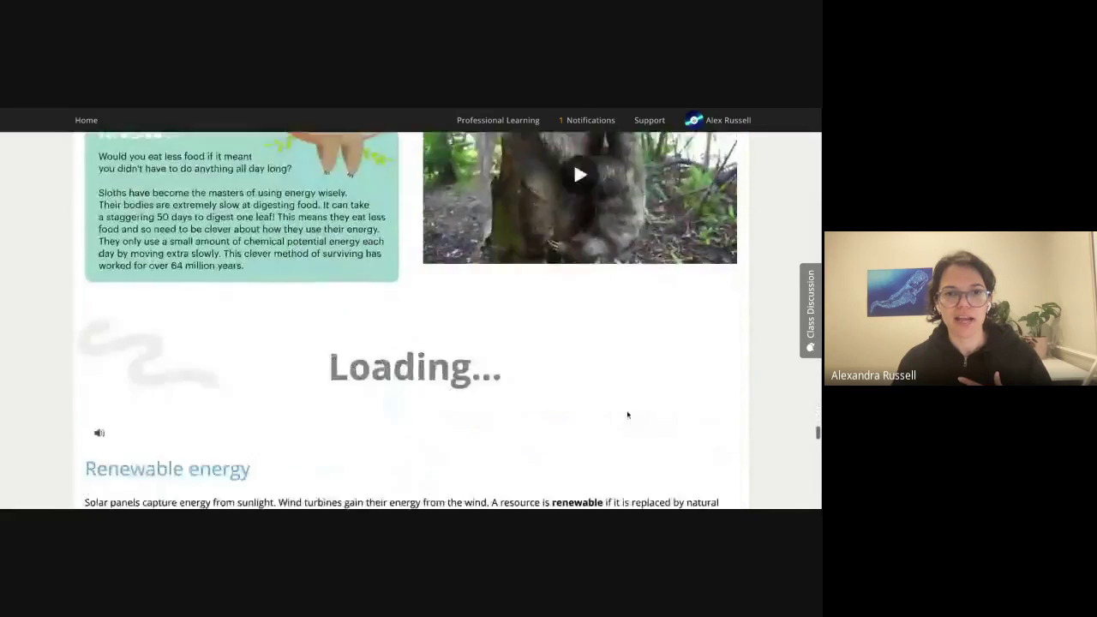
pyautogui.scroll(-15, 625, 412)
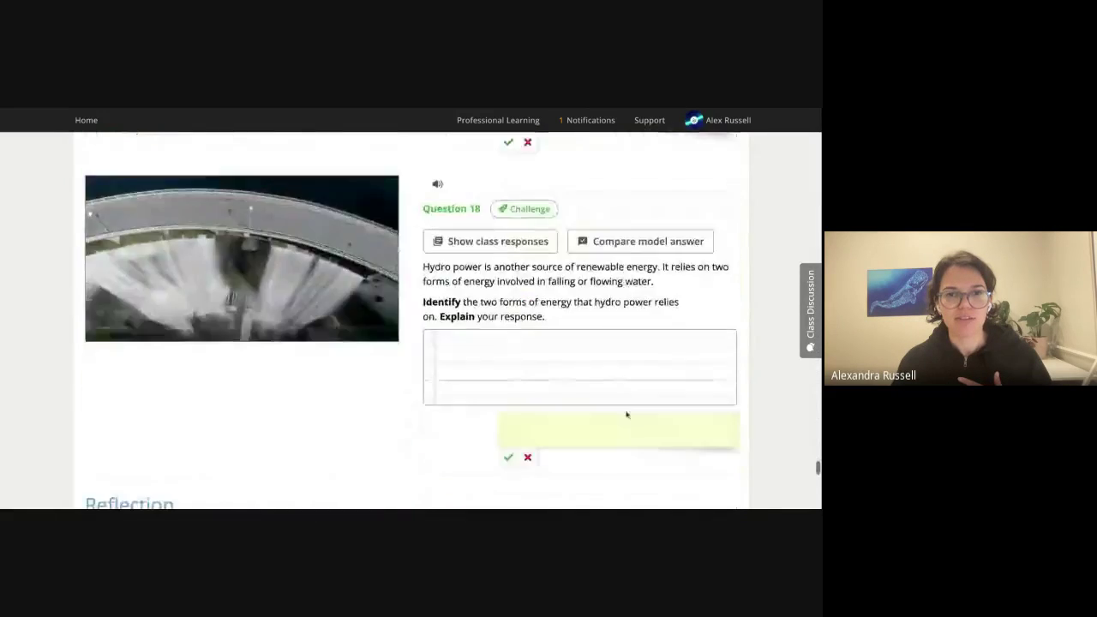
pyautogui.scroll(-2, 626, 411)
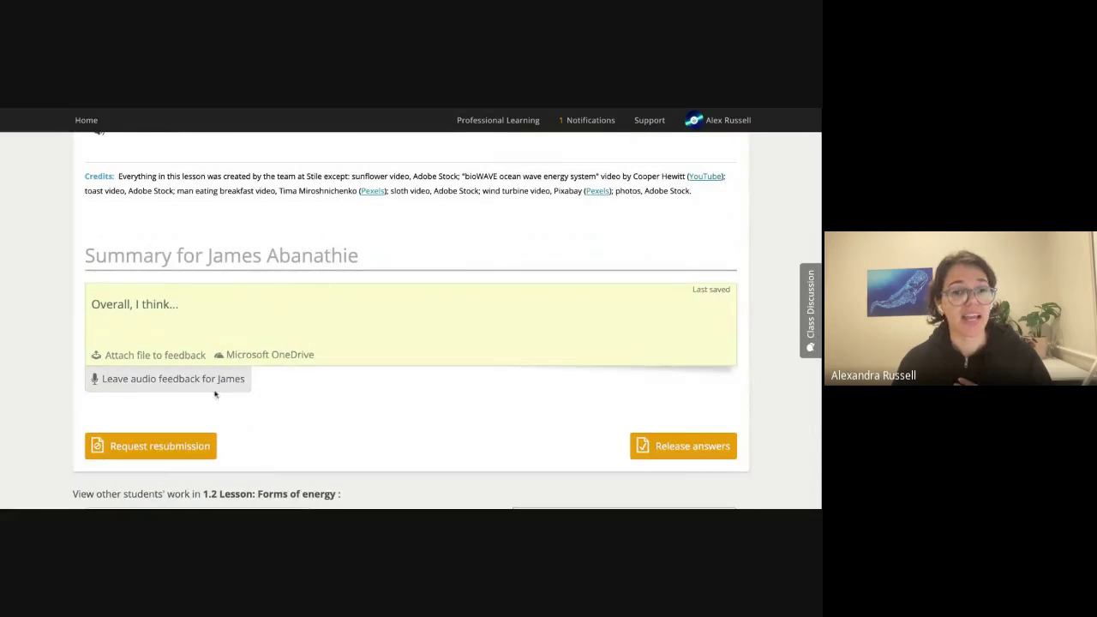
# Record spoken summary feedback with 'Leave audio feedback' and finish to save it.
pyautogui.click(171, 379)
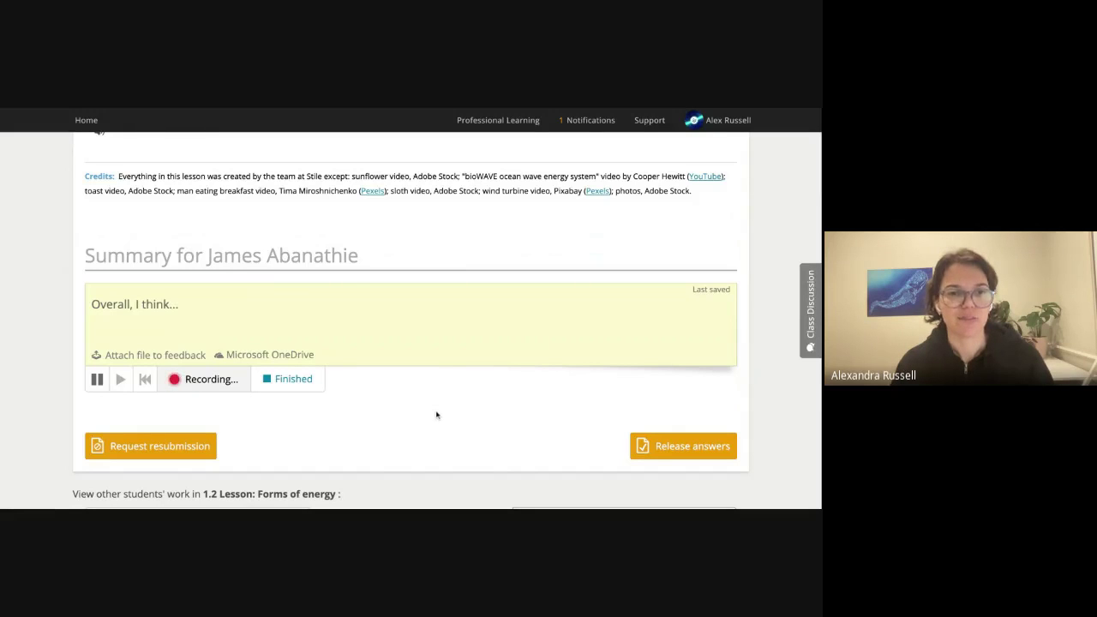
pyautogui.click(301, 387)
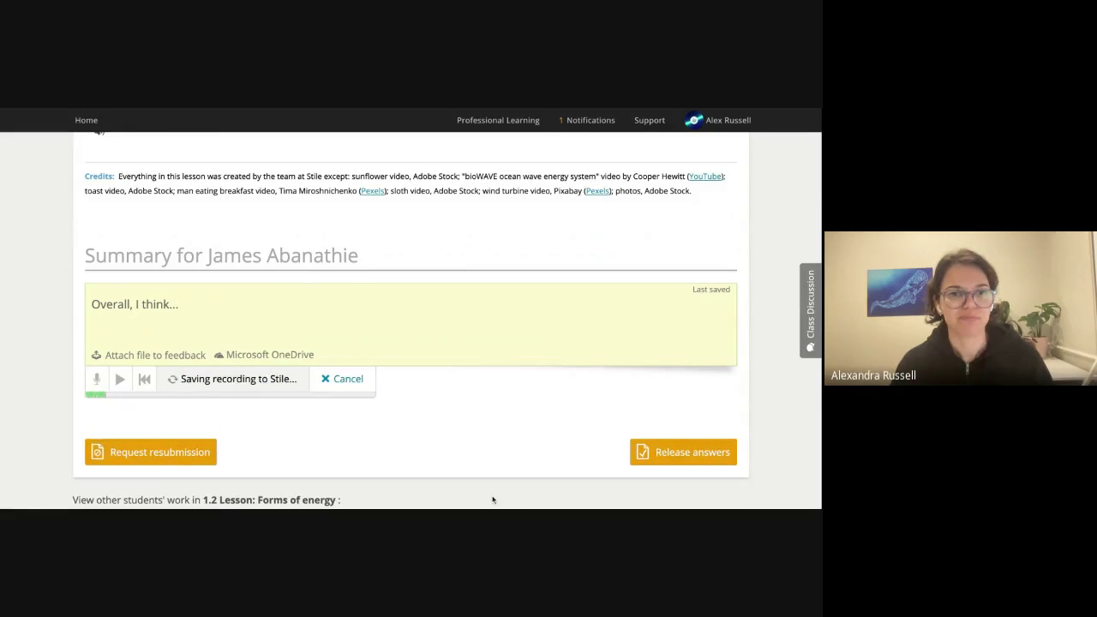
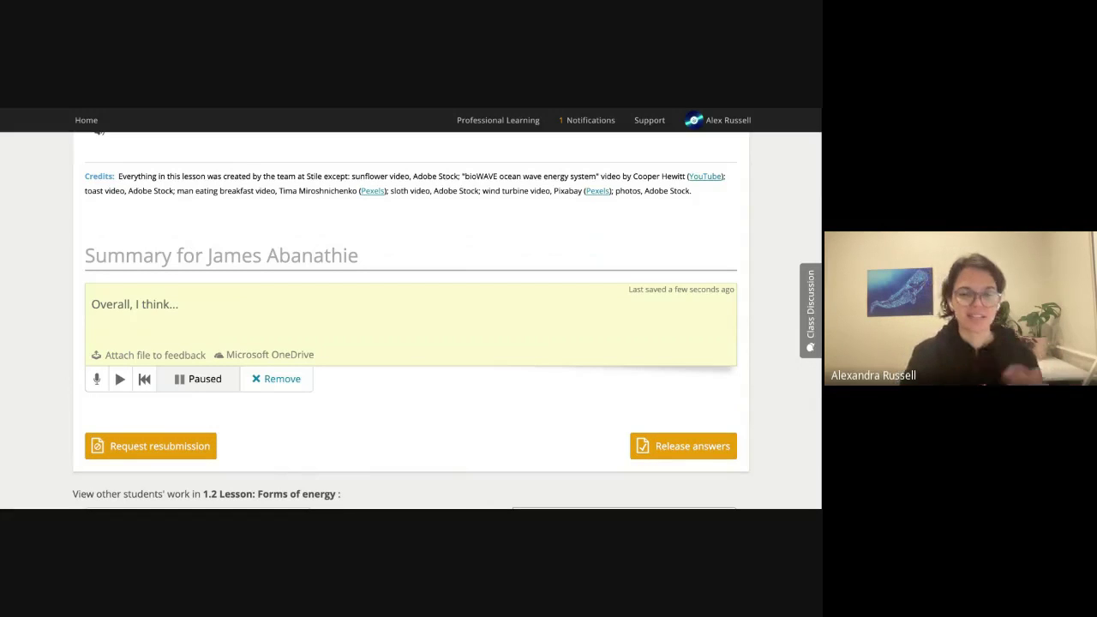
# Release the answers on this student's Forms of energy submission, then return to the lesson banner.
pyautogui.click(675, 447)
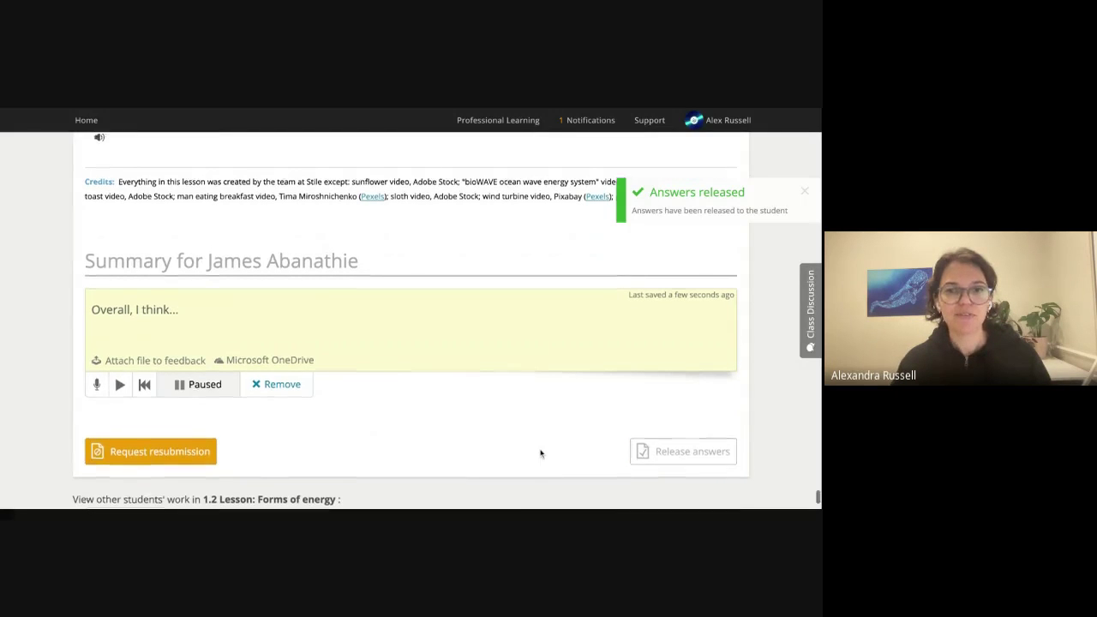
pyautogui.scroll(8, 540, 451)
pyautogui.scroll(4, 514, 403)
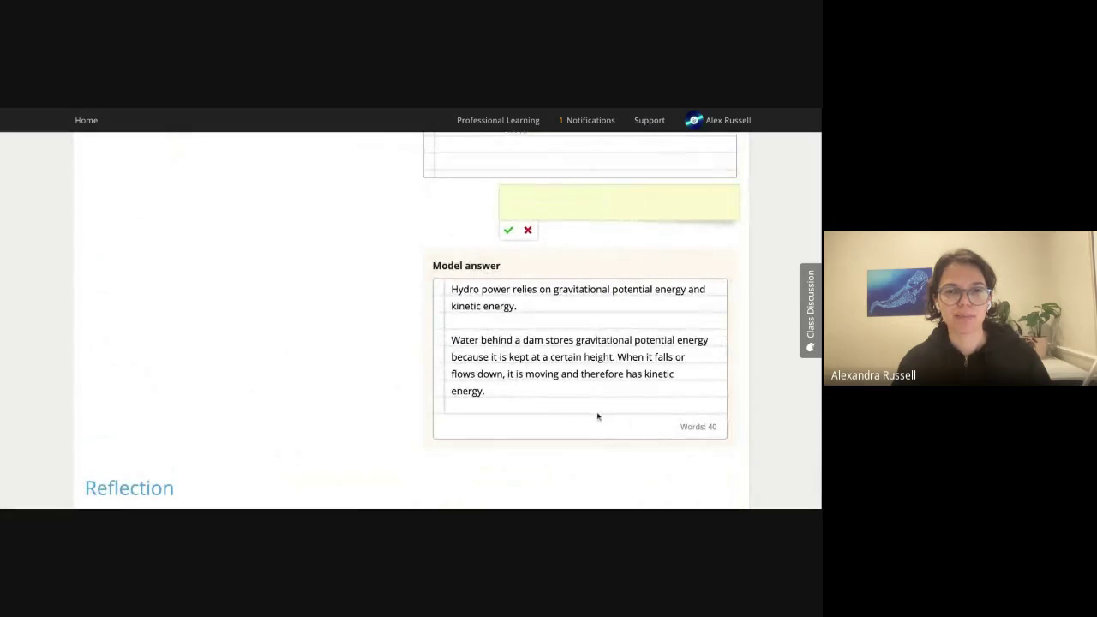
pyautogui.scroll(3, 598, 417)
pyautogui.scroll(3, 410, 321)
pyautogui.scroll(5, 409, 321)
pyautogui.scroll(-1, 411, 321)
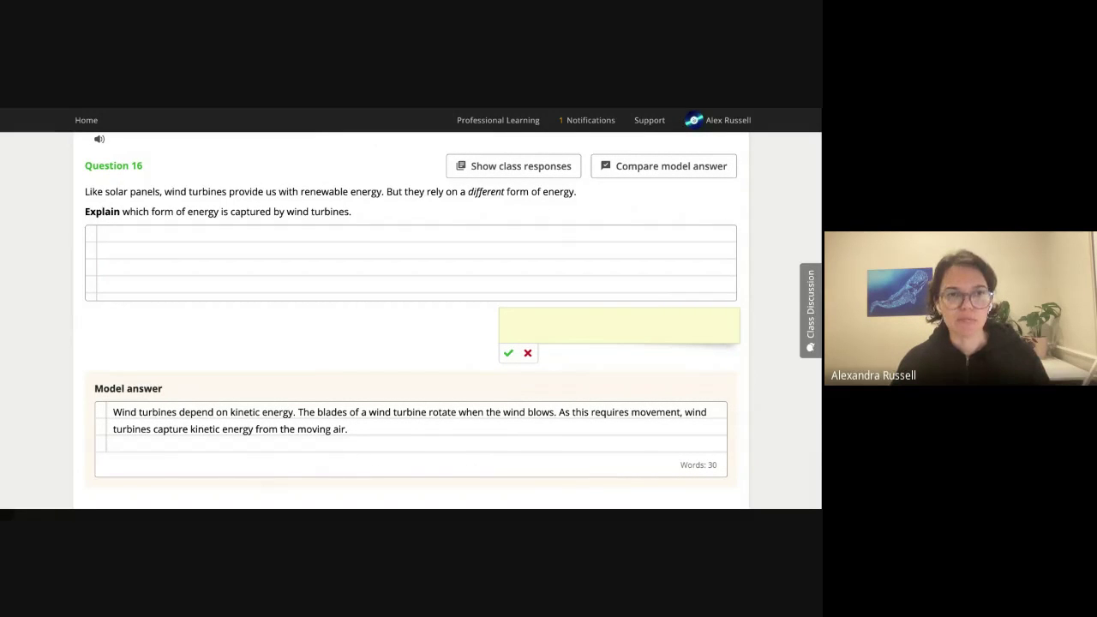
pyautogui.scroll(10, 412, 322)
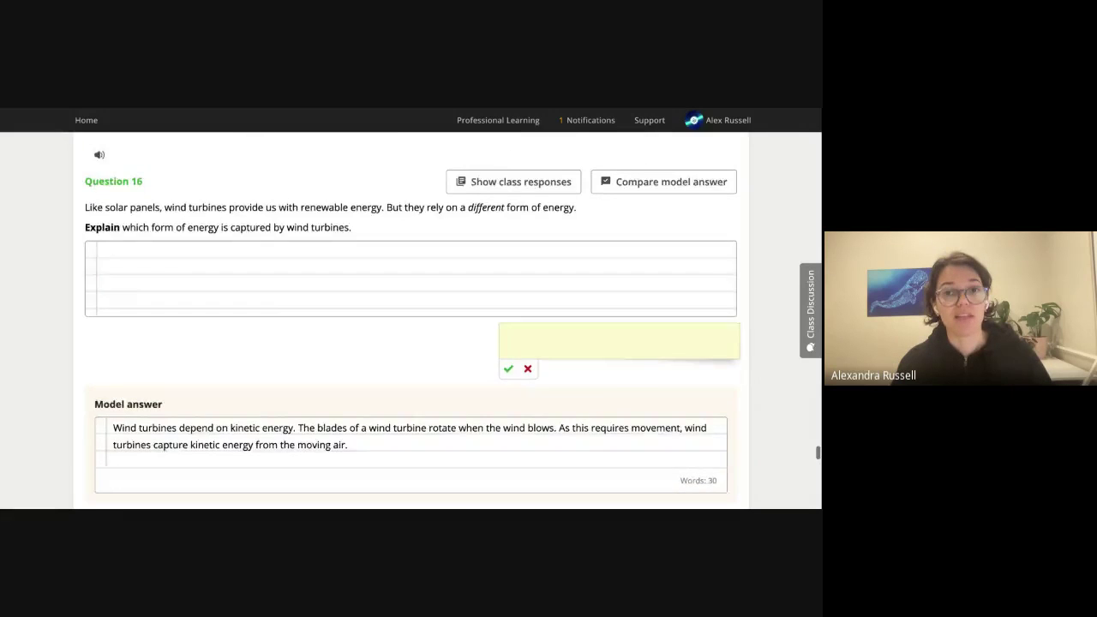
pyautogui.scroll(20, 411, 321)
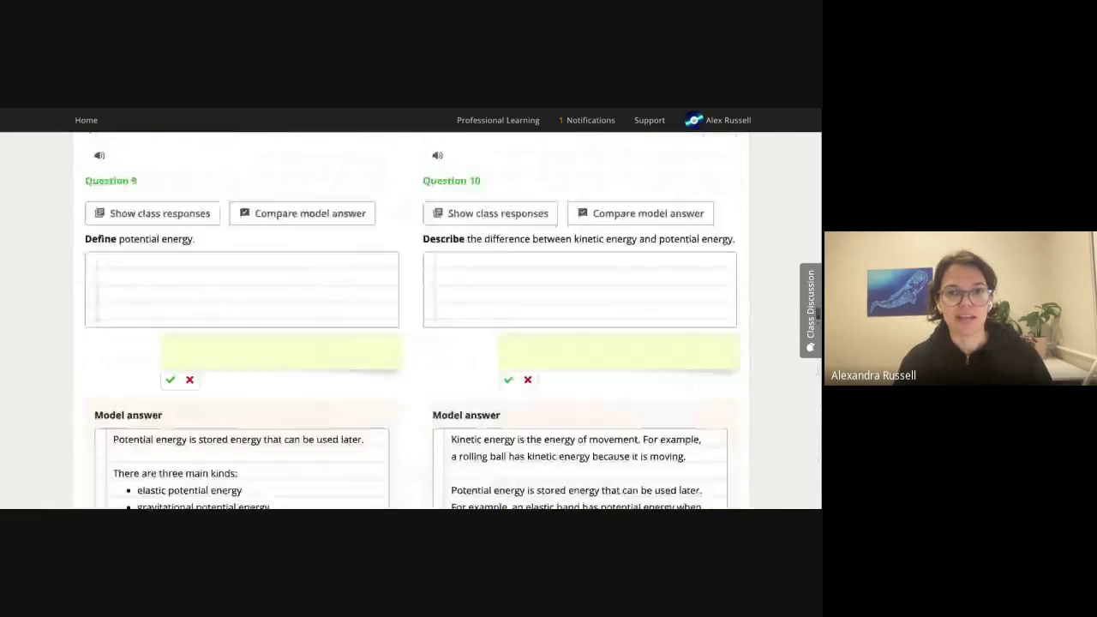
pyautogui.scroll(20, 423, 334)
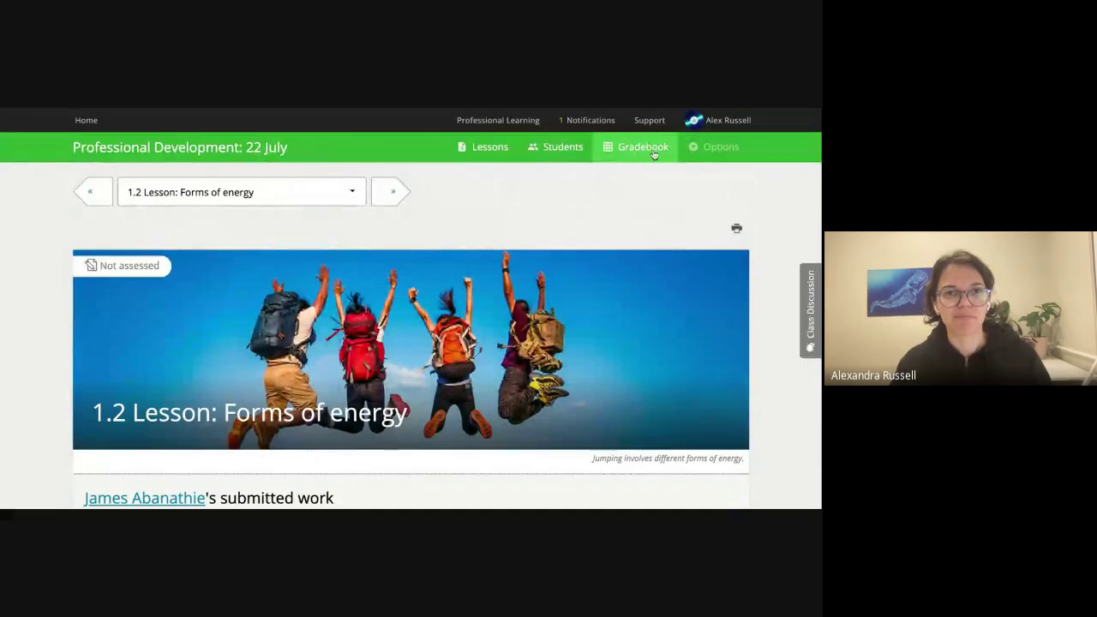
# From the class gradebook, release all answers for 1.2 Lesson: Forms of energy to every student.
pyautogui.click(654, 154)
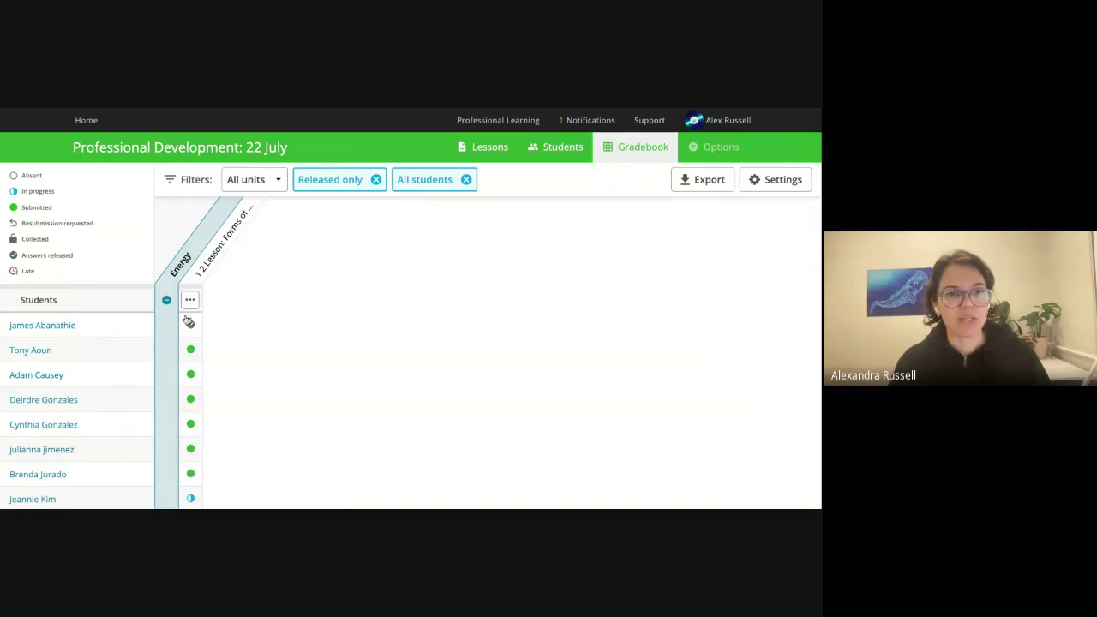
pyautogui.click(190, 301)
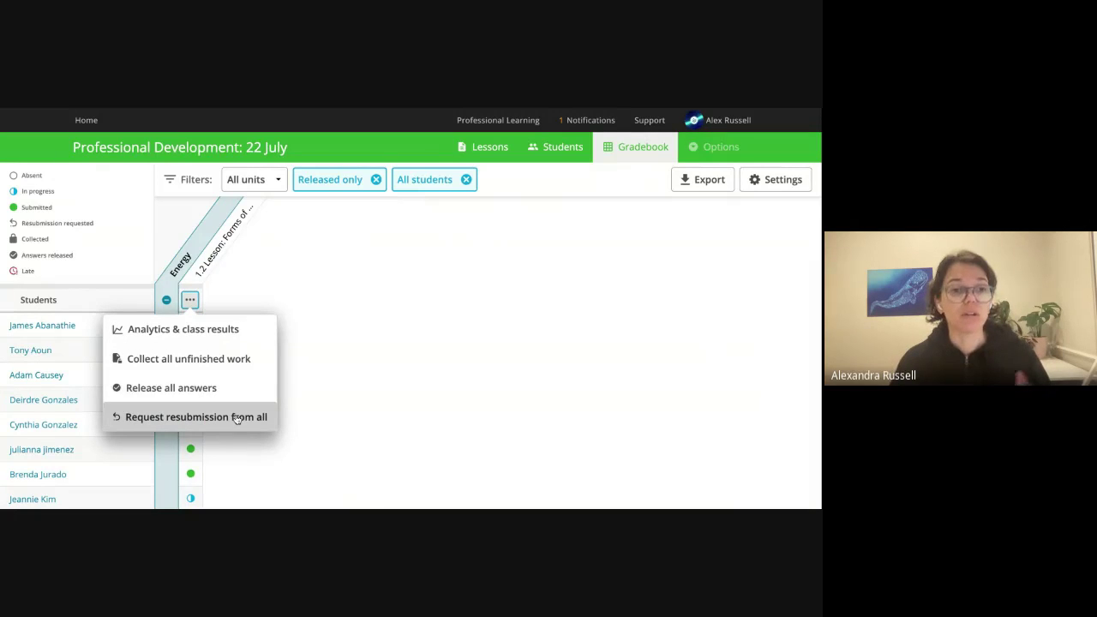
pyautogui.click(194, 390)
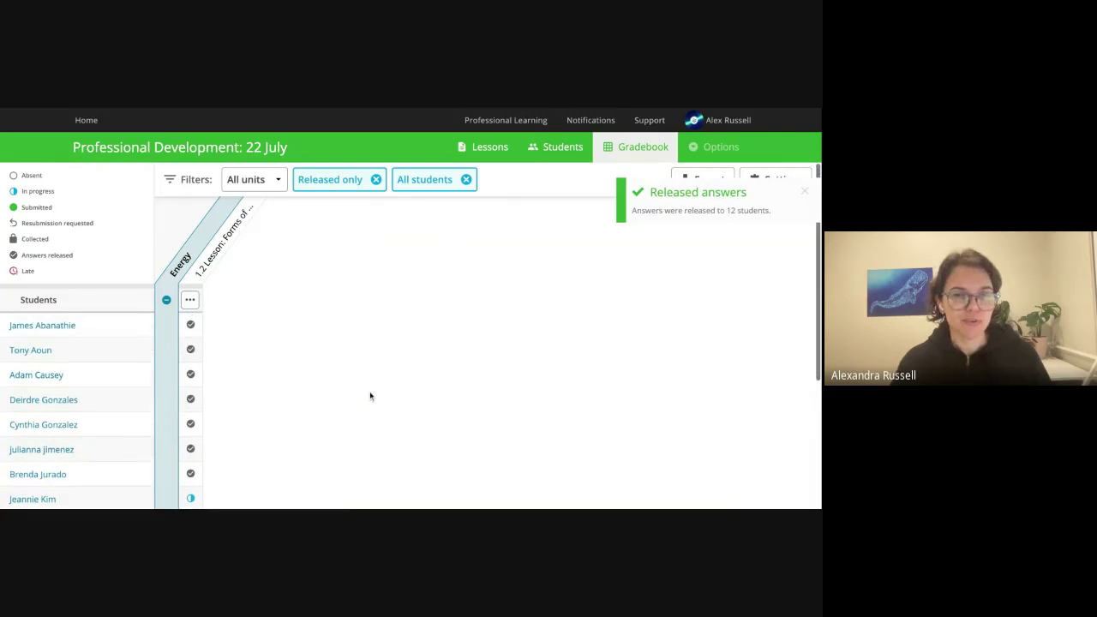
pyautogui.scroll(-5, 347, 424)
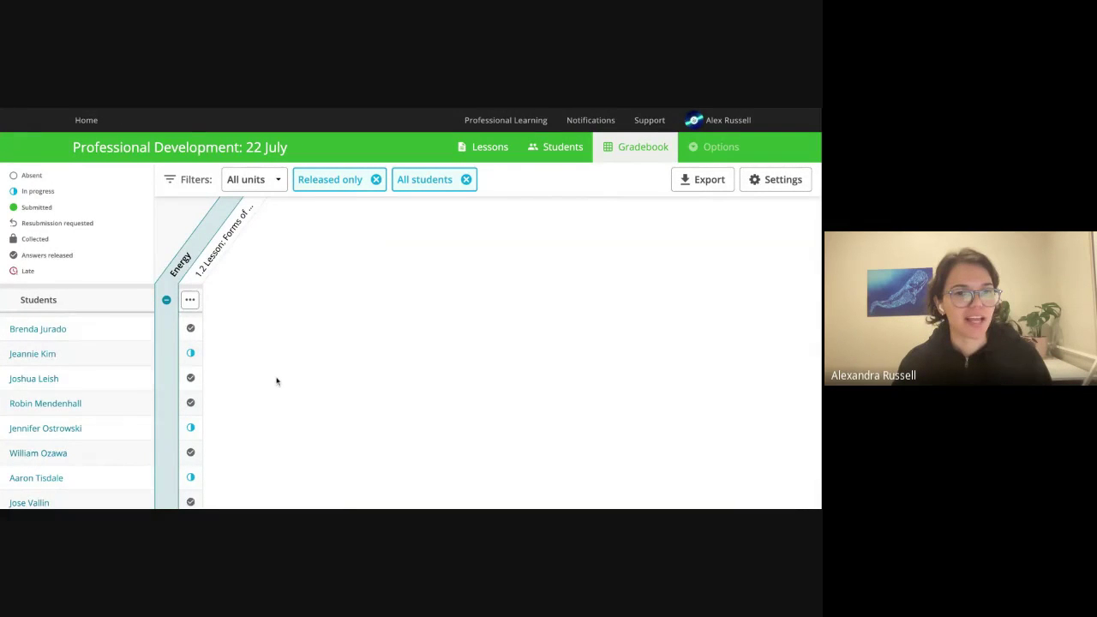
pyautogui.scroll(-1, 266, 393)
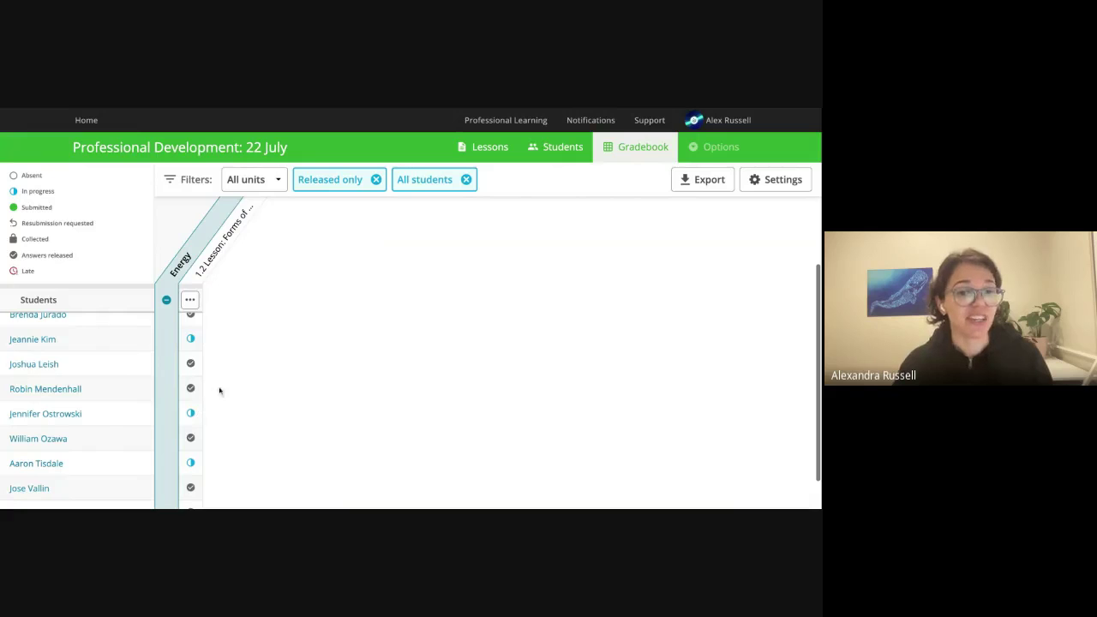
# Collect all unfinished student work for the Forms of energy lesson from its column menu.
pyautogui.click(189, 302)
pyautogui.click(189, 301)
pyautogui.click(190, 302)
pyautogui.click(189, 302)
pyautogui.click(189, 302)
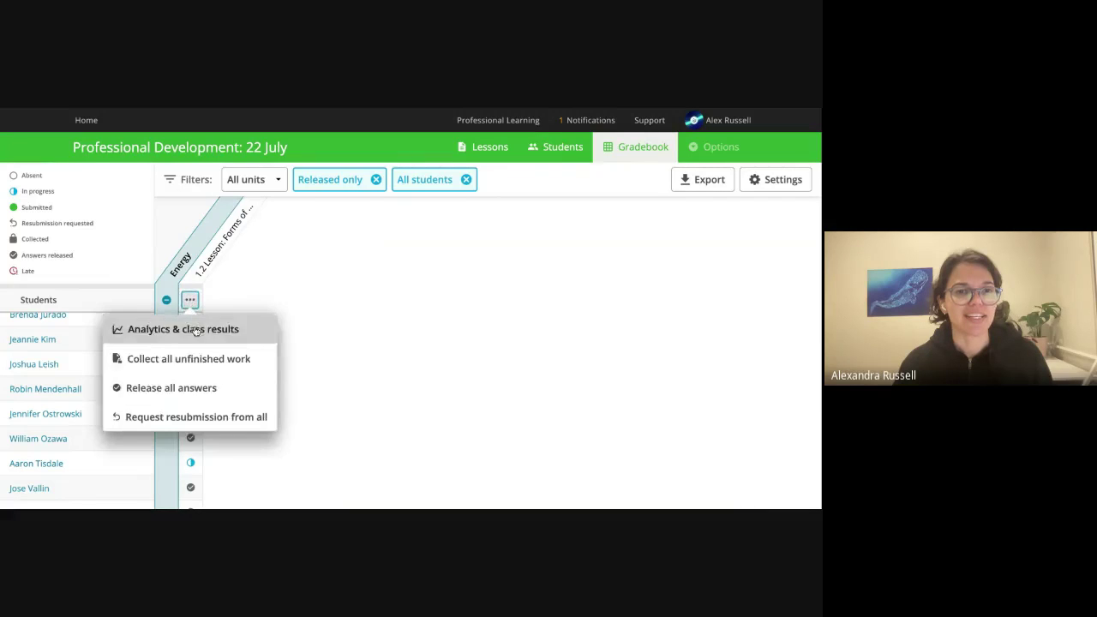
pyautogui.click(189, 362)
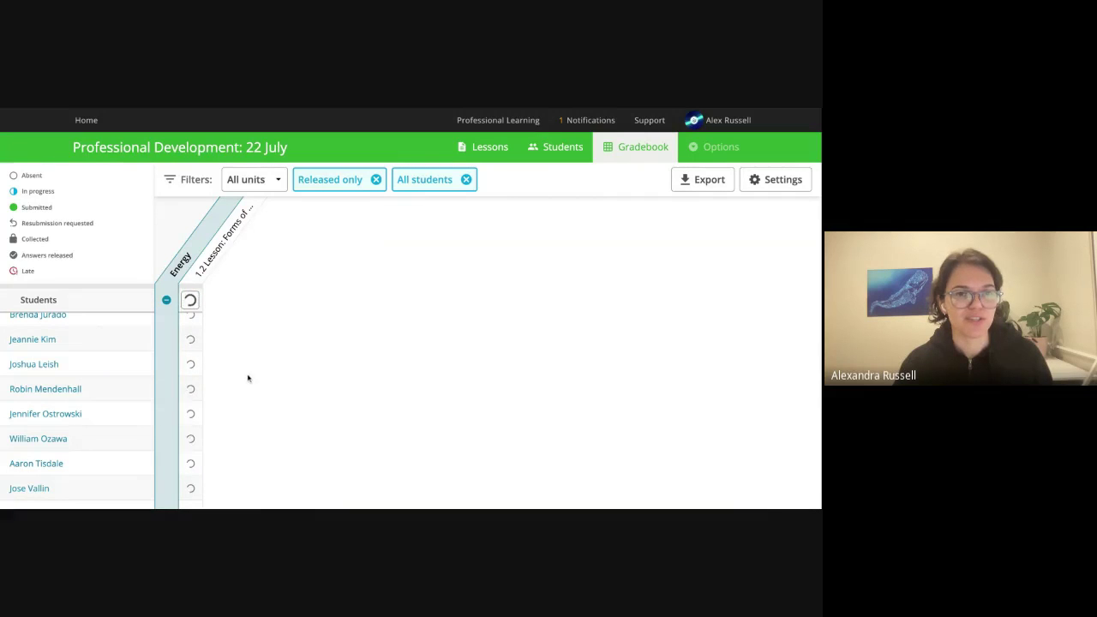
# Collect any remaining unfinished work and remove the All students filter from the gradebook.
pyautogui.click(189, 300)
pyautogui.click(189, 300)
pyautogui.click(189, 300)
pyautogui.click(185, 360)
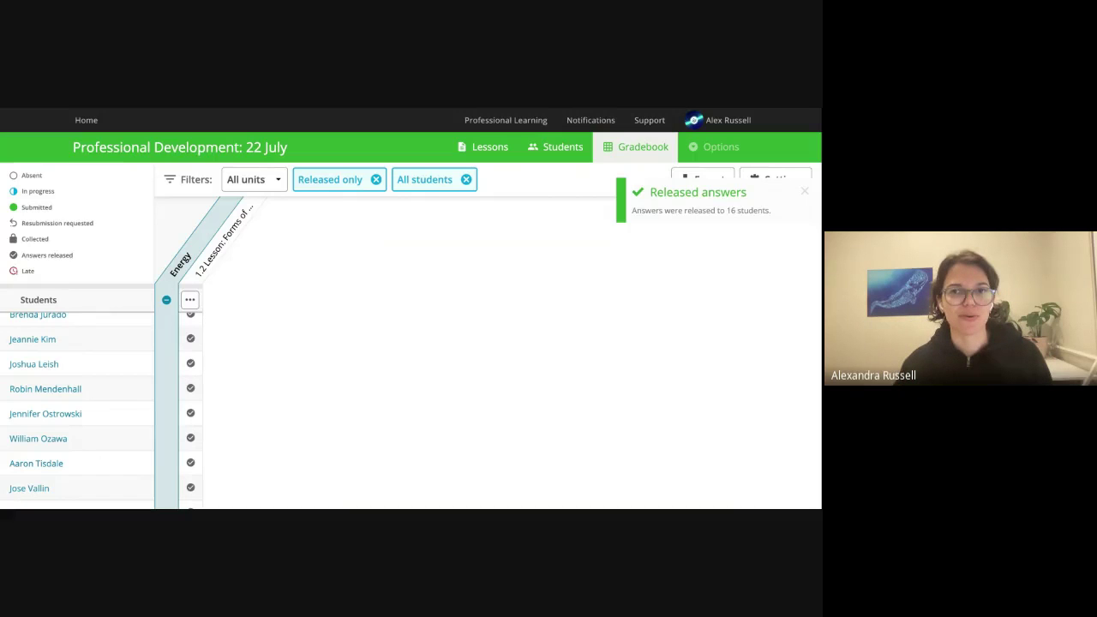
pyautogui.click(466, 180)
# Clear the Released only filter, return to the Lessons list, and switch to the pacing calendar.
pyautogui.click(376, 180)
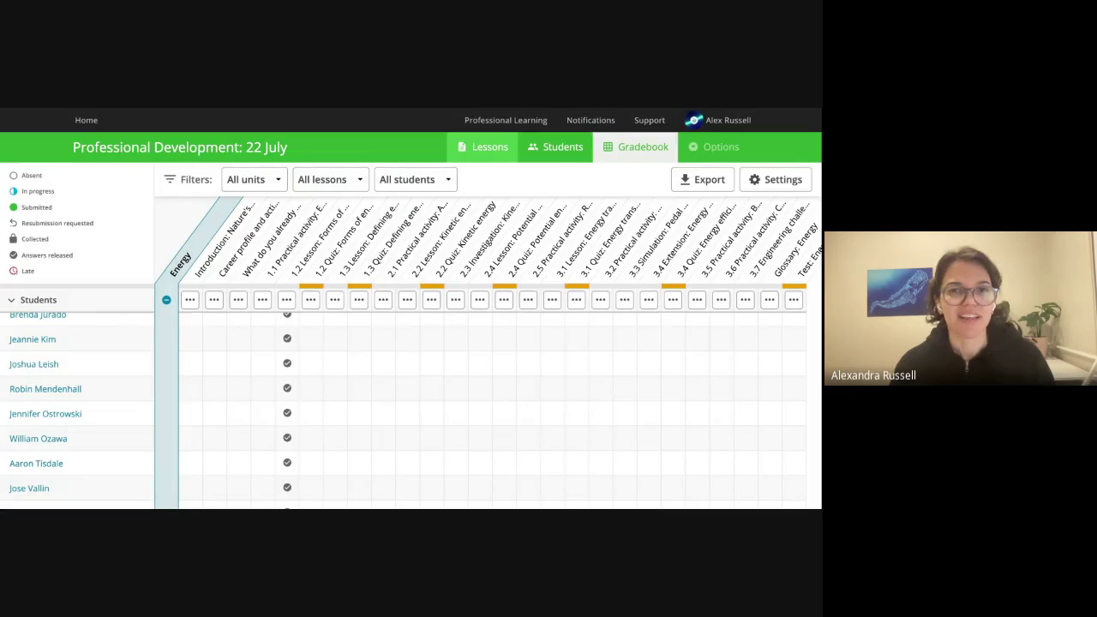
pyautogui.click(485, 147)
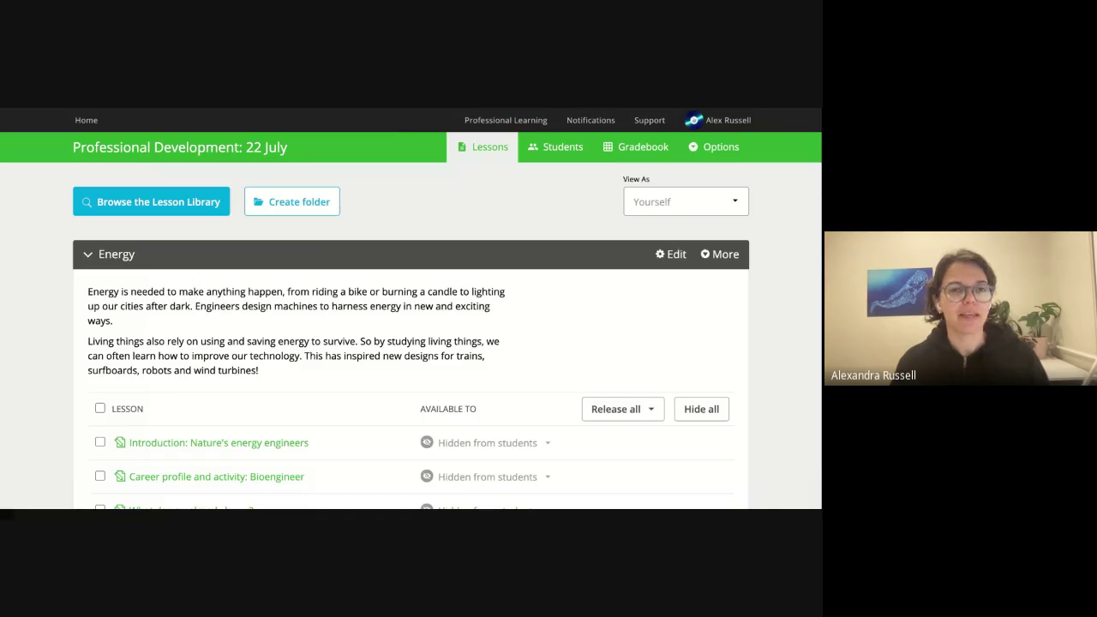
pyautogui.hotkey('alt', 'Tab')
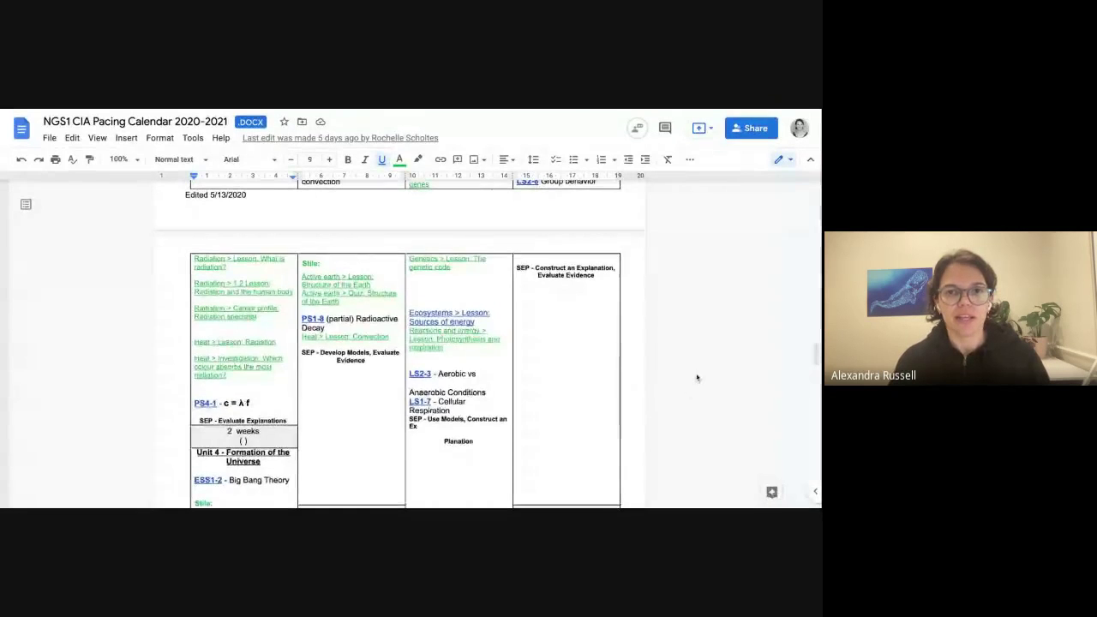
# Scroll through the NGS1 CIA Pacing Calendar's unit tables and Stile lesson listings.
pyautogui.scroll(5, 695, 375)
pyautogui.scroll(10, 697, 378)
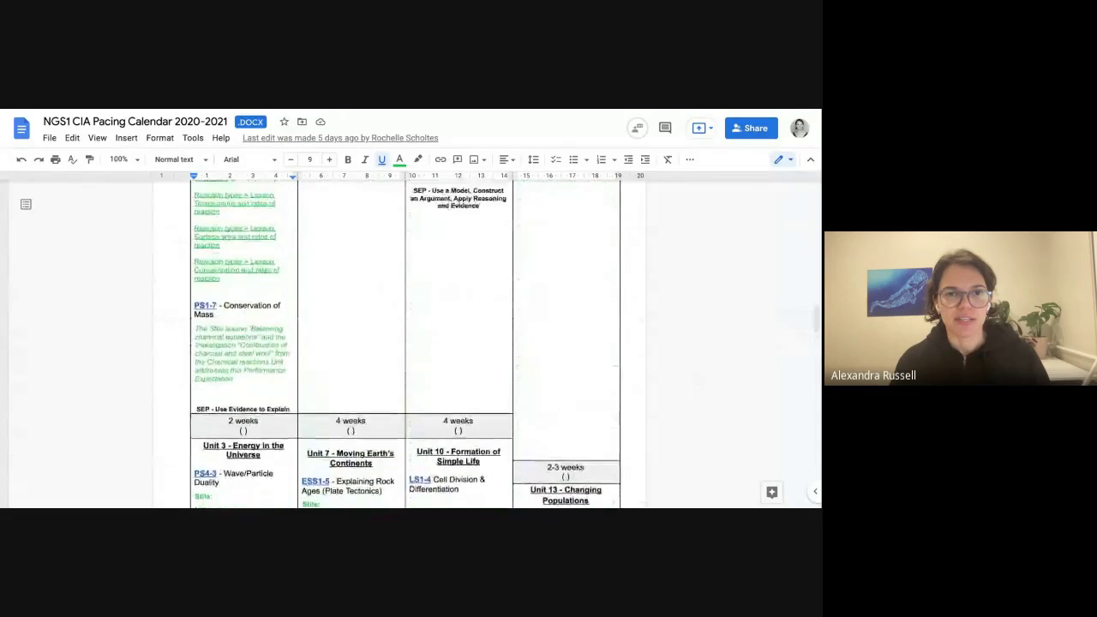
pyautogui.scroll(10, 485, 343)
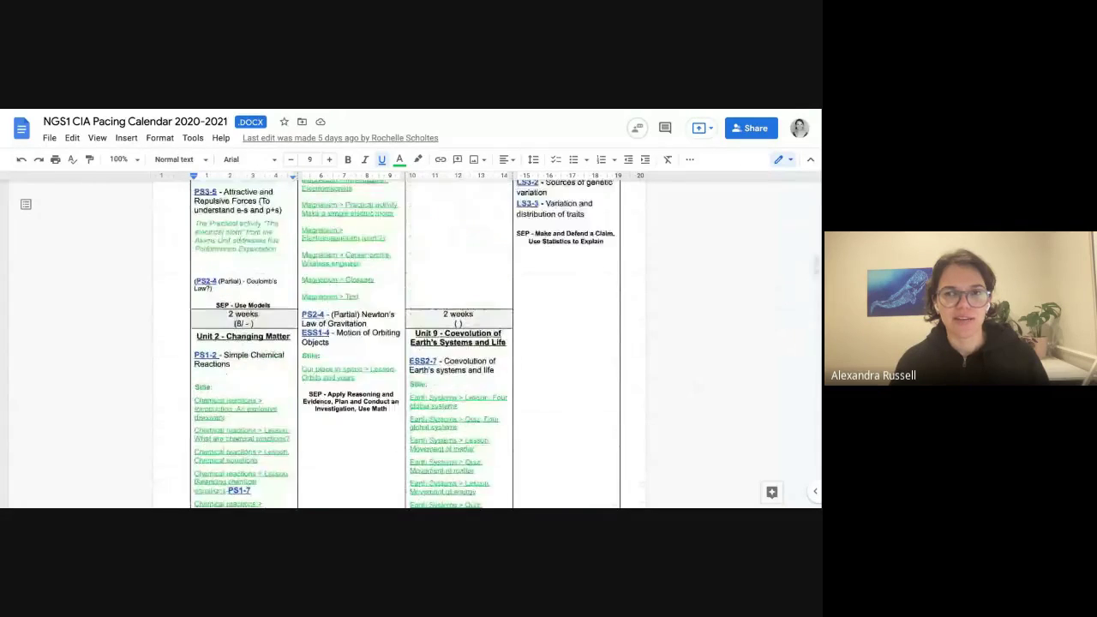
pyautogui.scroll(2, 656, 411)
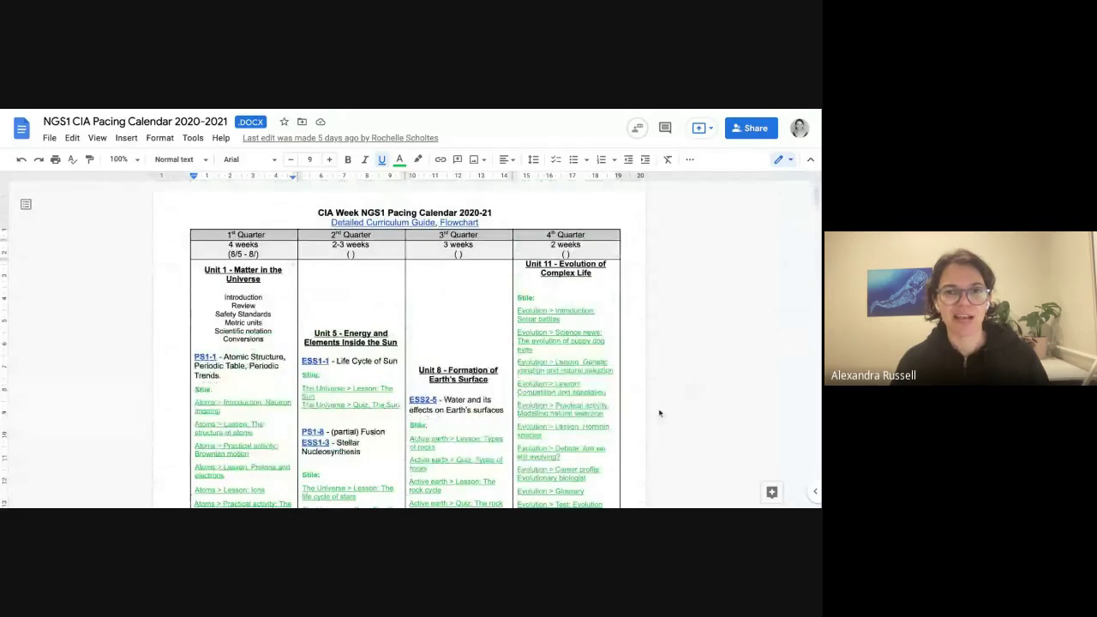
pyautogui.scroll(-1, 659, 415)
pyautogui.scroll(-2, 659, 415)
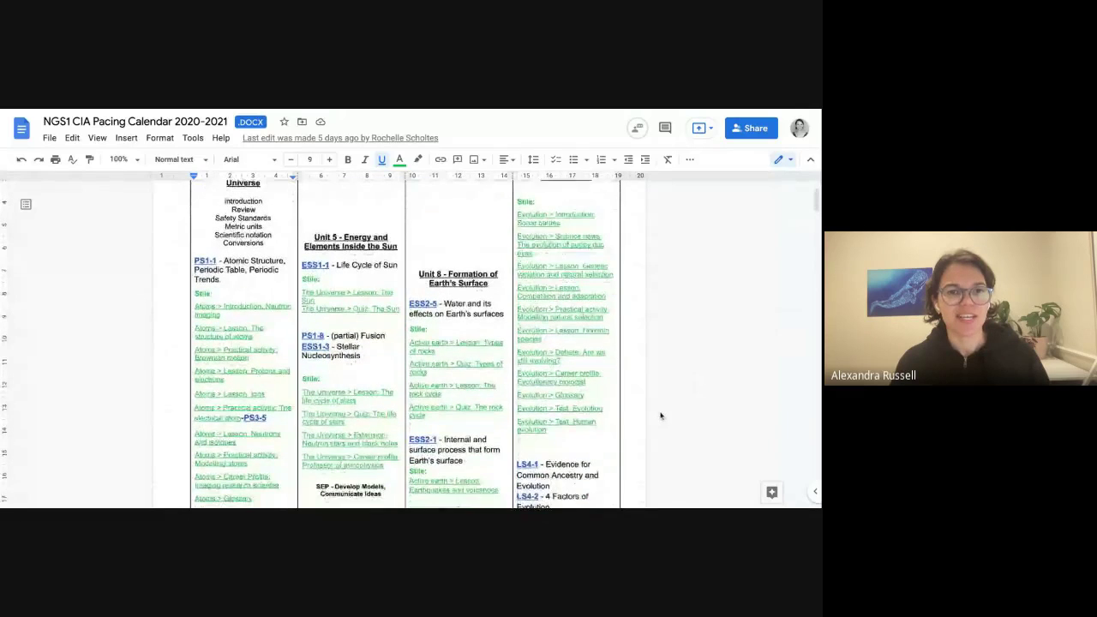
pyautogui.scroll(2, 215, 287)
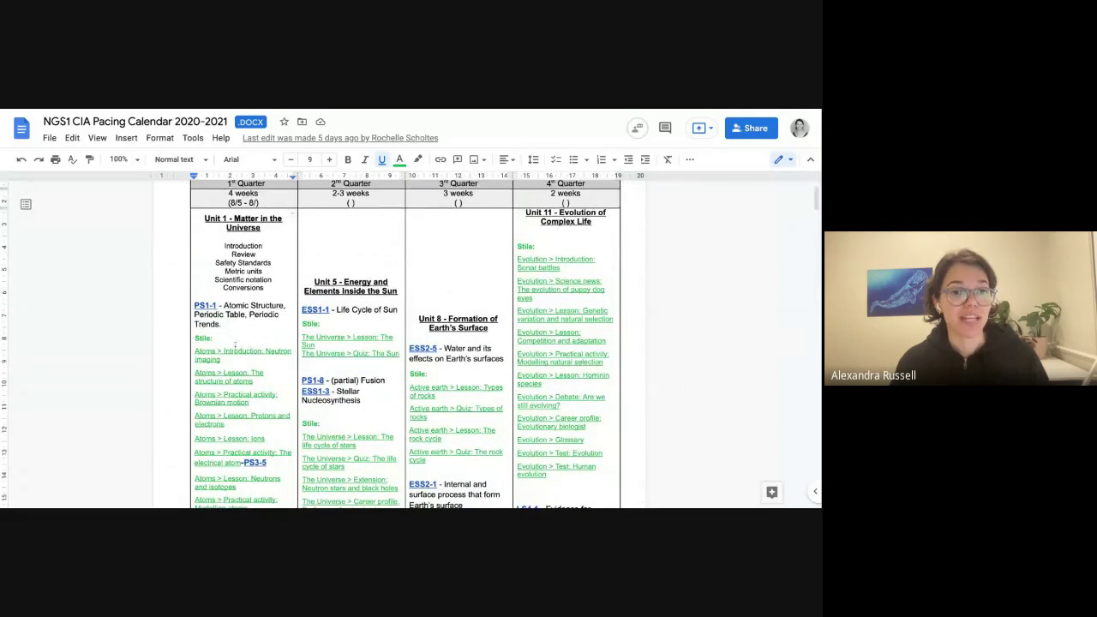
pyautogui.scroll(-1, 283, 300)
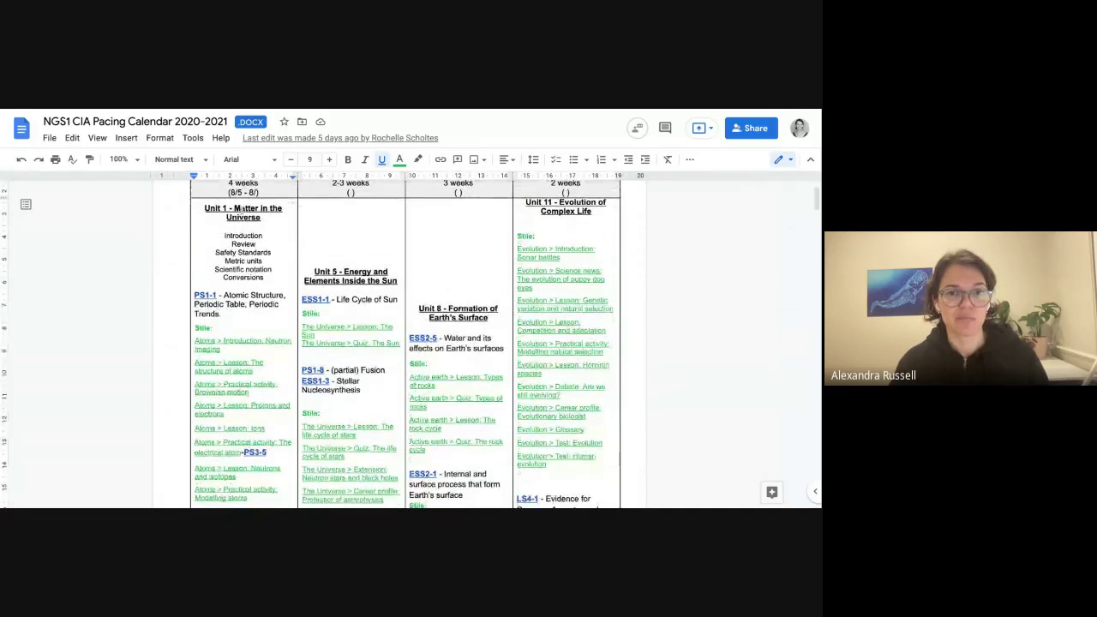
pyautogui.scroll(-2, 245, 314)
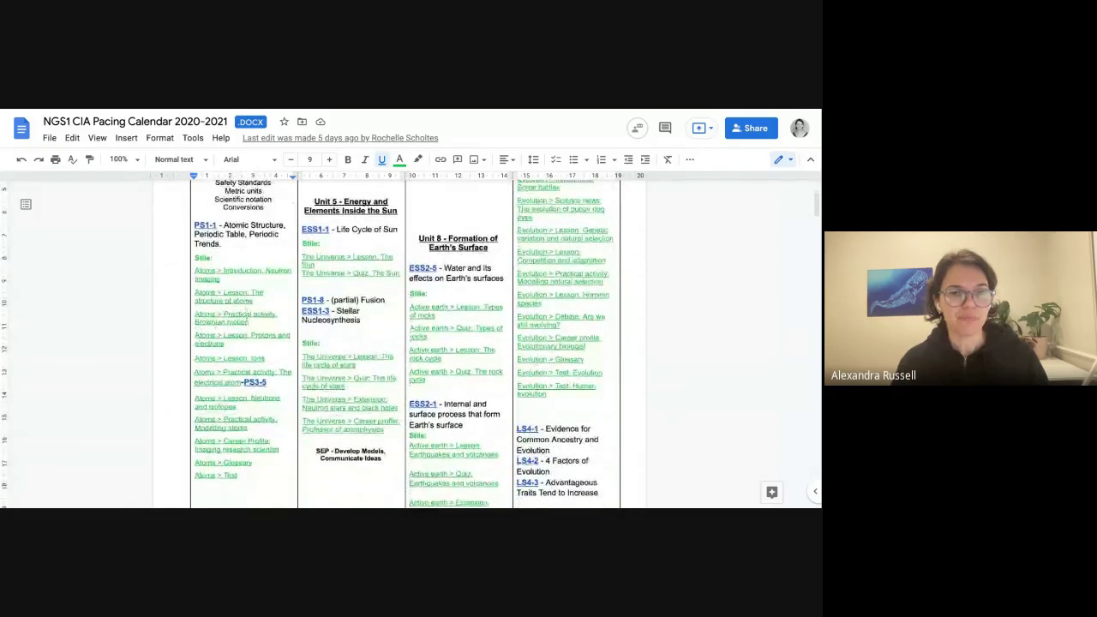
pyautogui.scroll(-1, 132, 378)
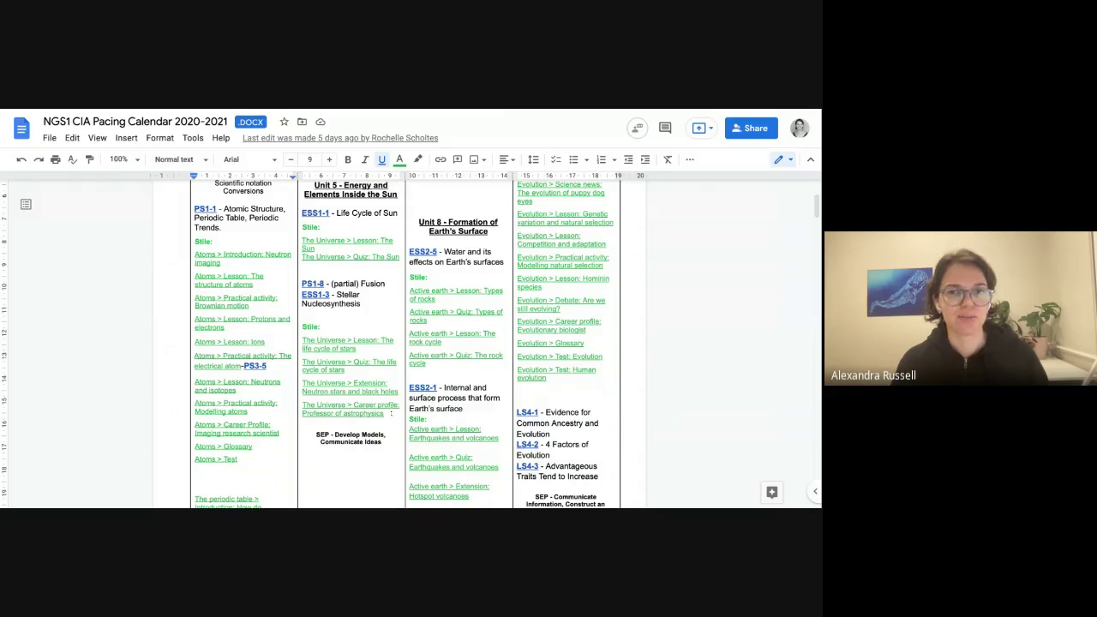
pyautogui.scroll(-3, 710, 433)
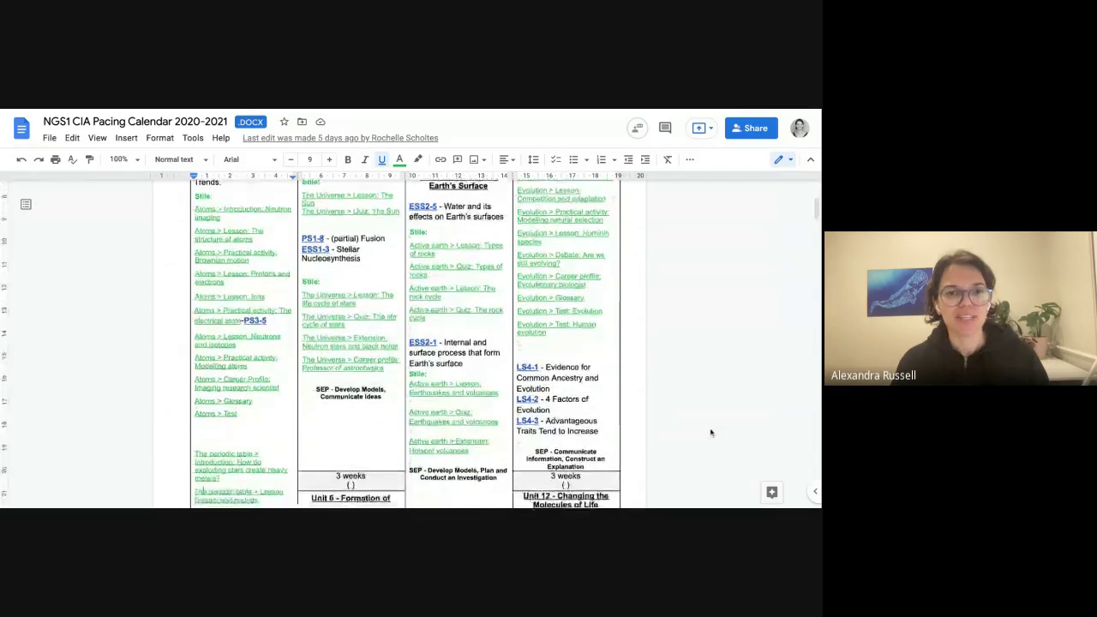
pyautogui.scroll(2, 710, 433)
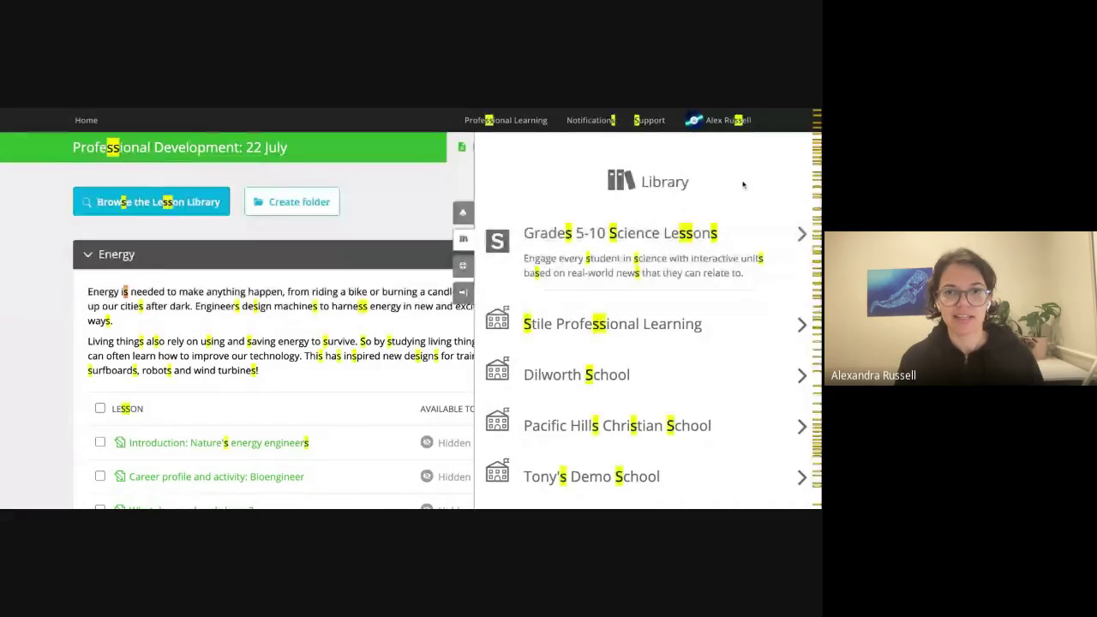
# Copy the lessons in Salinas Union > Concierge - NGS1 2020-21 > Unit 1 - Matter in the Universe to the subject.
pyautogui.scroll(-5, 743, 184)
pyautogui.scroll(-3, 746, 206)
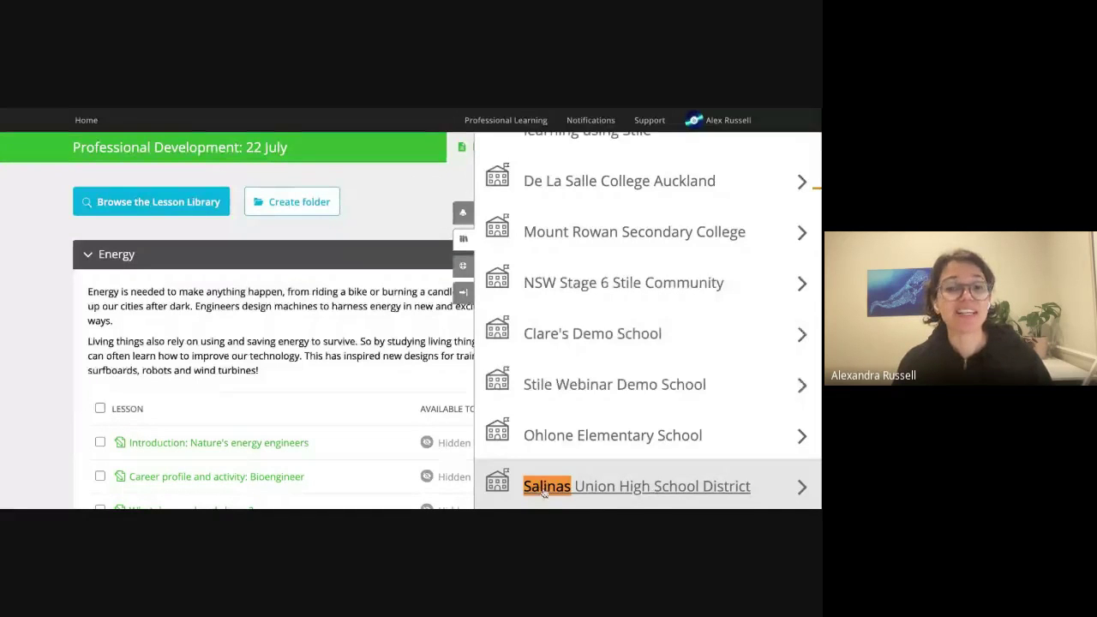
pyautogui.click(639, 494)
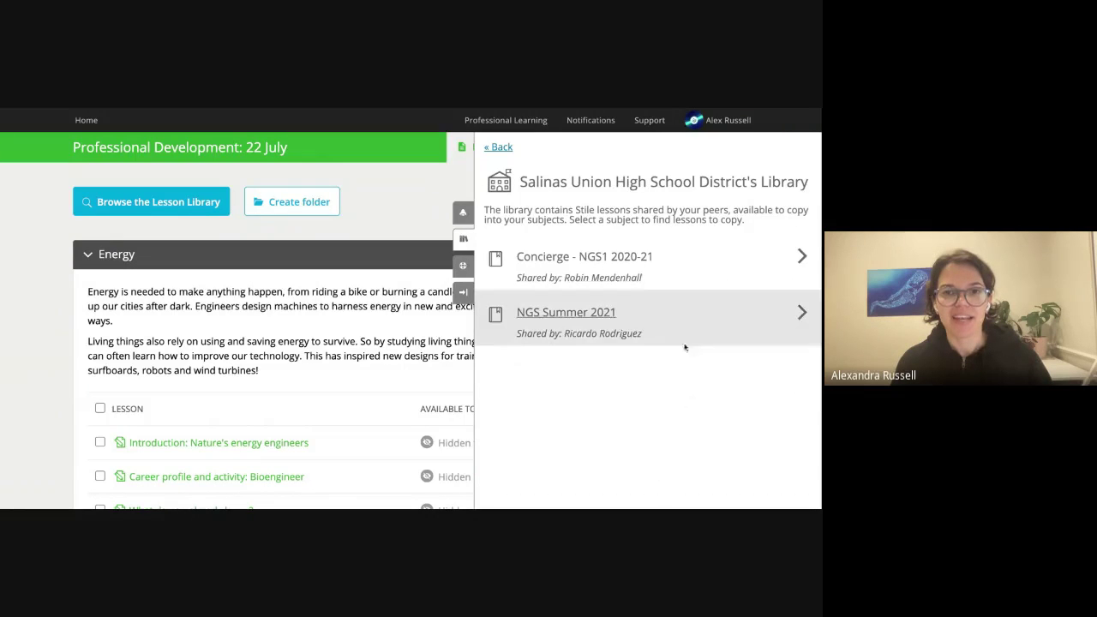
pyautogui.click(630, 269)
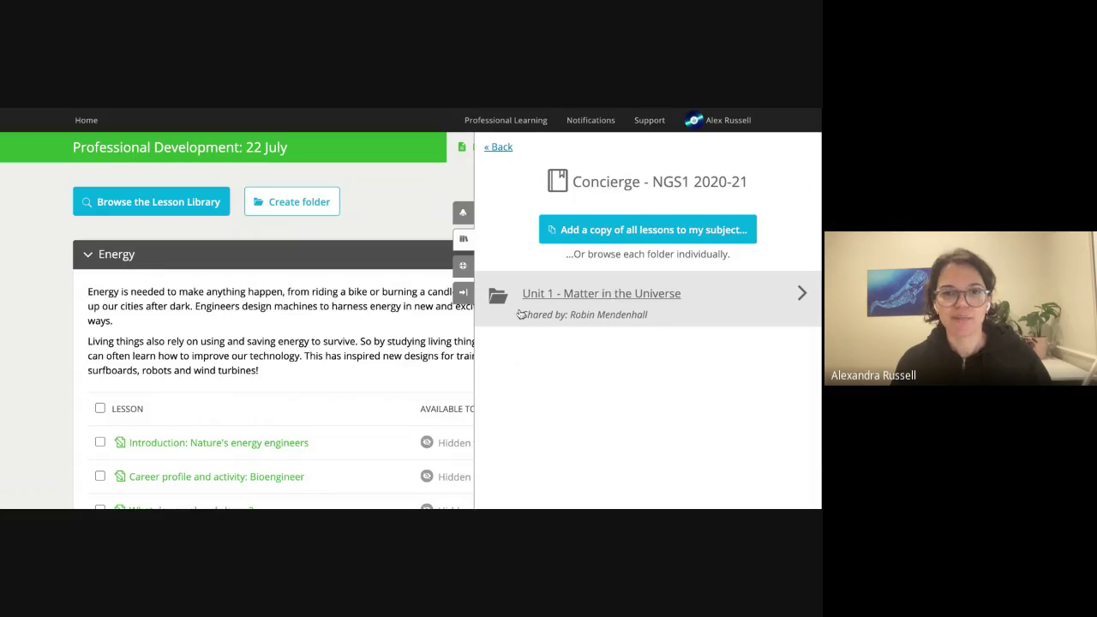
pyautogui.click(654, 301)
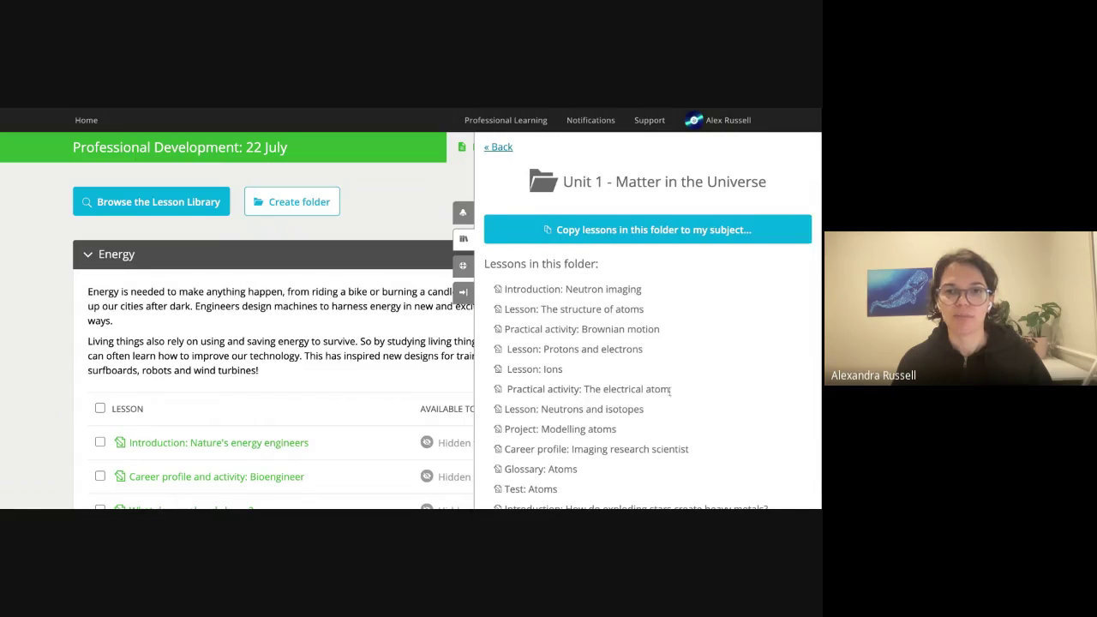
pyautogui.scroll(-6, 671, 390)
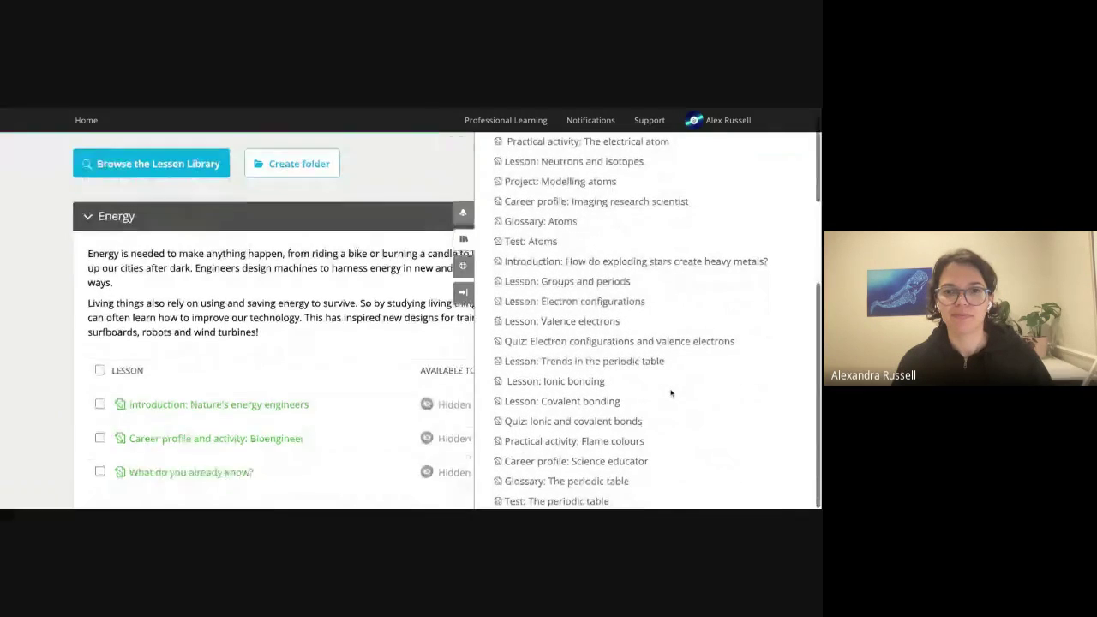
pyautogui.scroll(6, 671, 391)
pyautogui.click(614, 230)
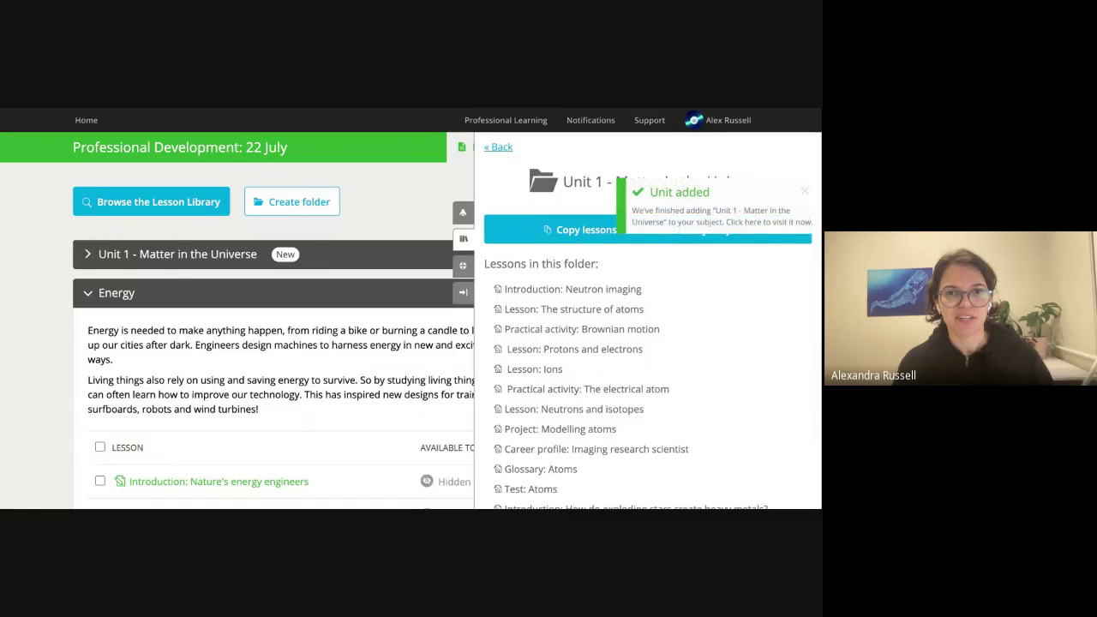
# Back out to the top-level library, close the library panel, and collapse the Energy section.
pyautogui.click(499, 148)
pyautogui.click(498, 147)
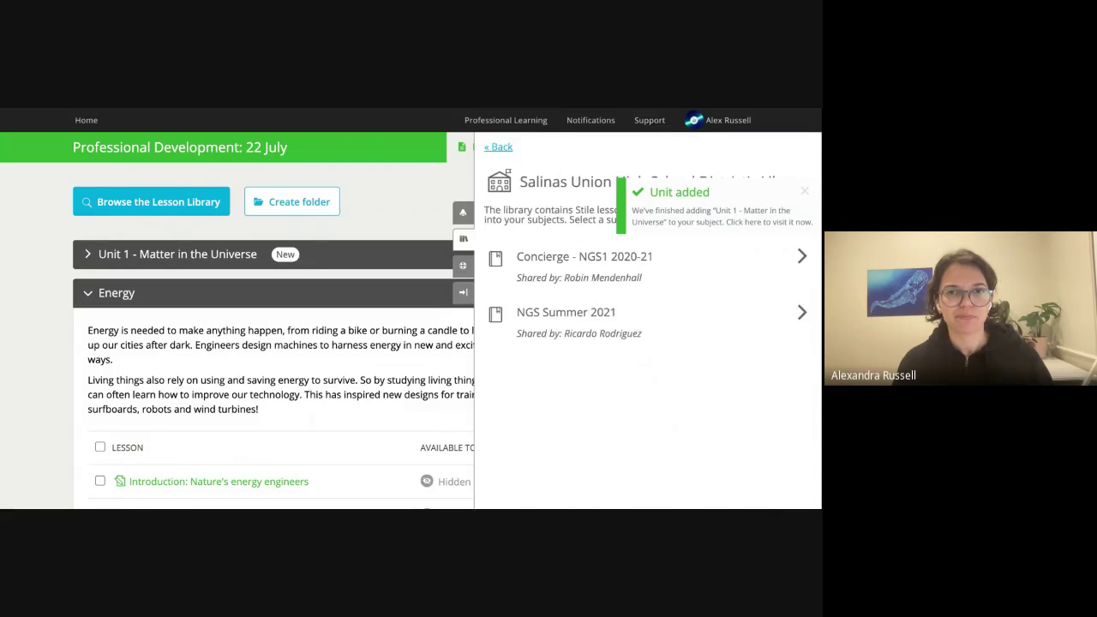
pyautogui.click(498, 146)
pyautogui.click(464, 236)
pyautogui.click(117, 293)
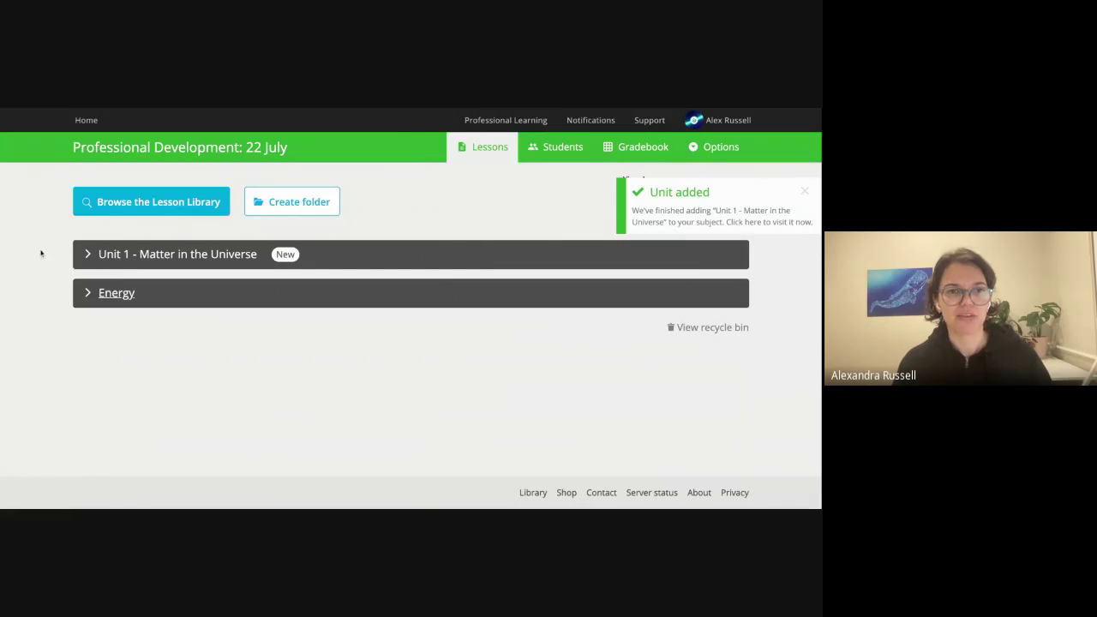
# Expand Unit 1 - Matter in the Universe, open Introduction: Neutron imaging, and dismiss the Unit added toast.
pyautogui.click(89, 255)
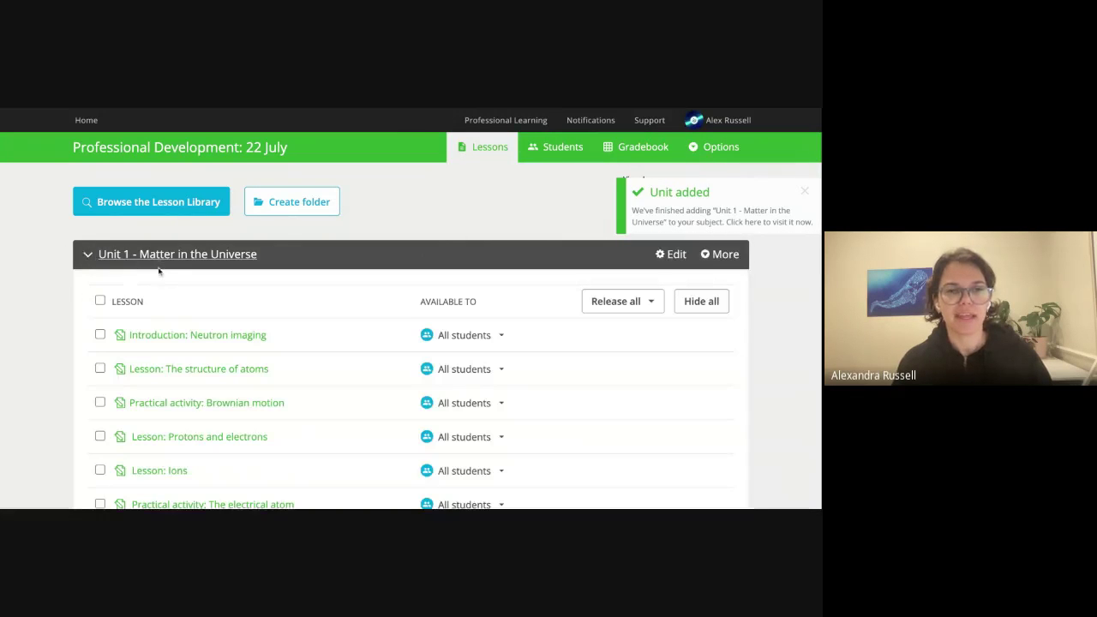
pyautogui.scroll(-1, 66, 282)
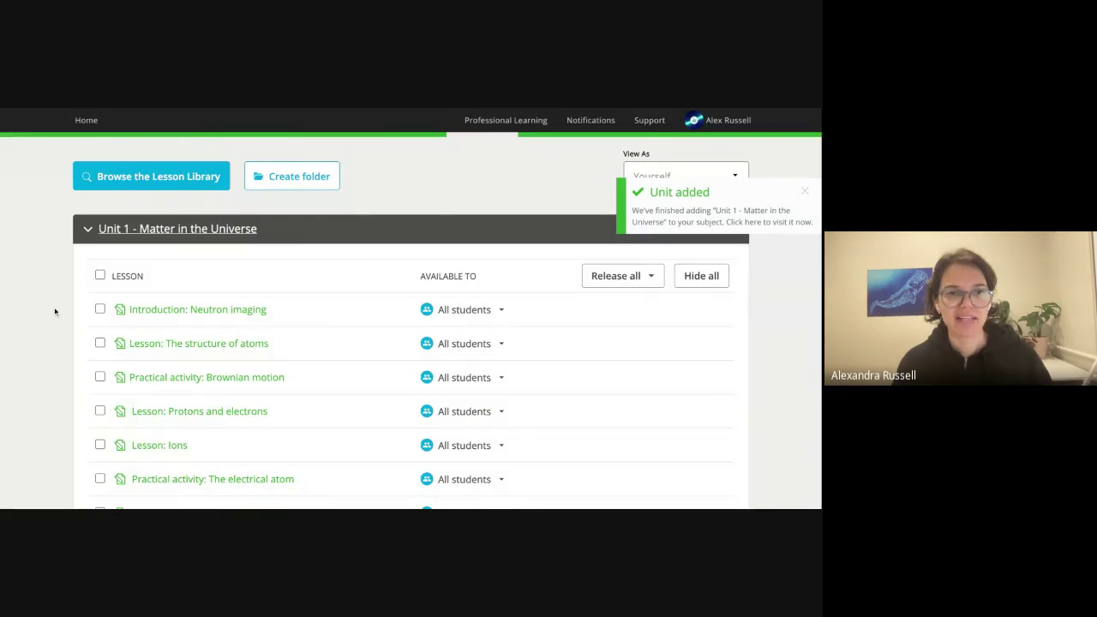
pyautogui.scroll(-3, 27, 317)
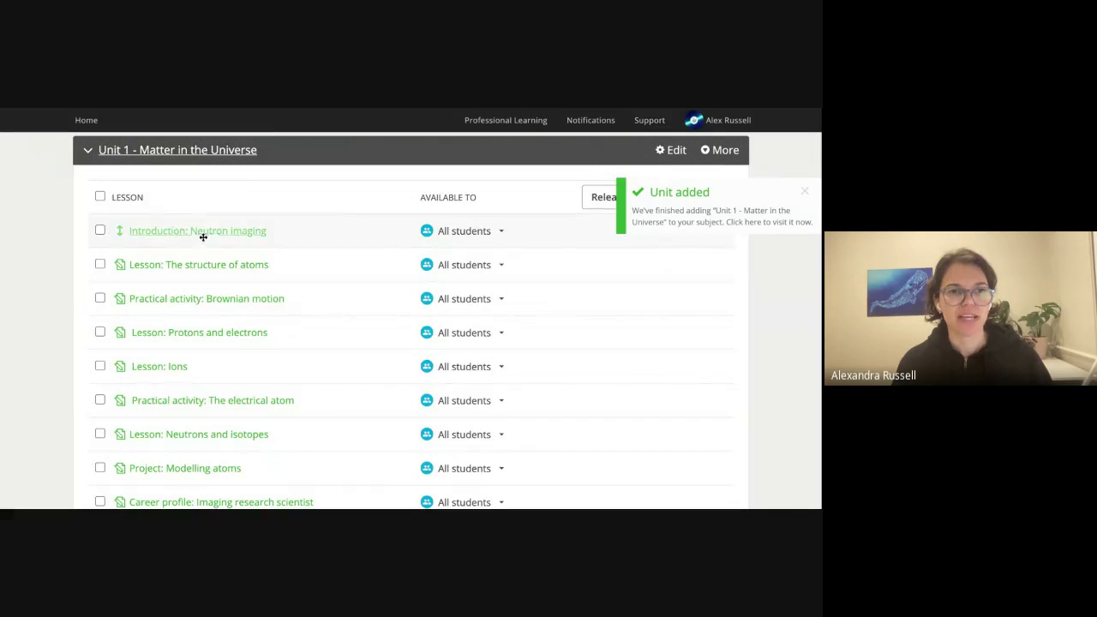
pyautogui.click(206, 232)
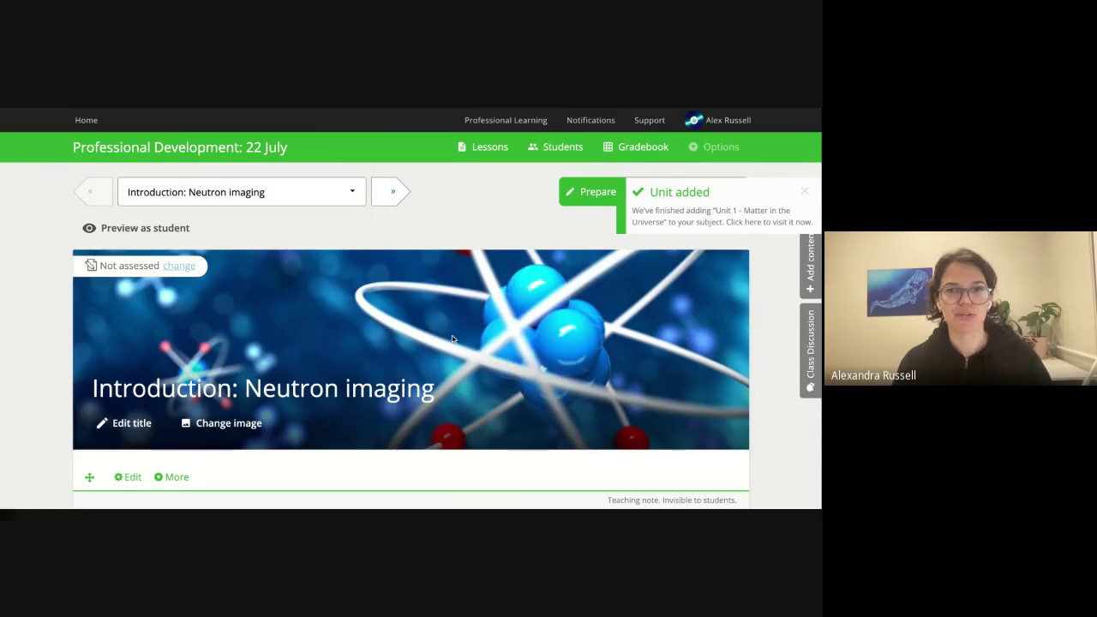
pyautogui.click(805, 189)
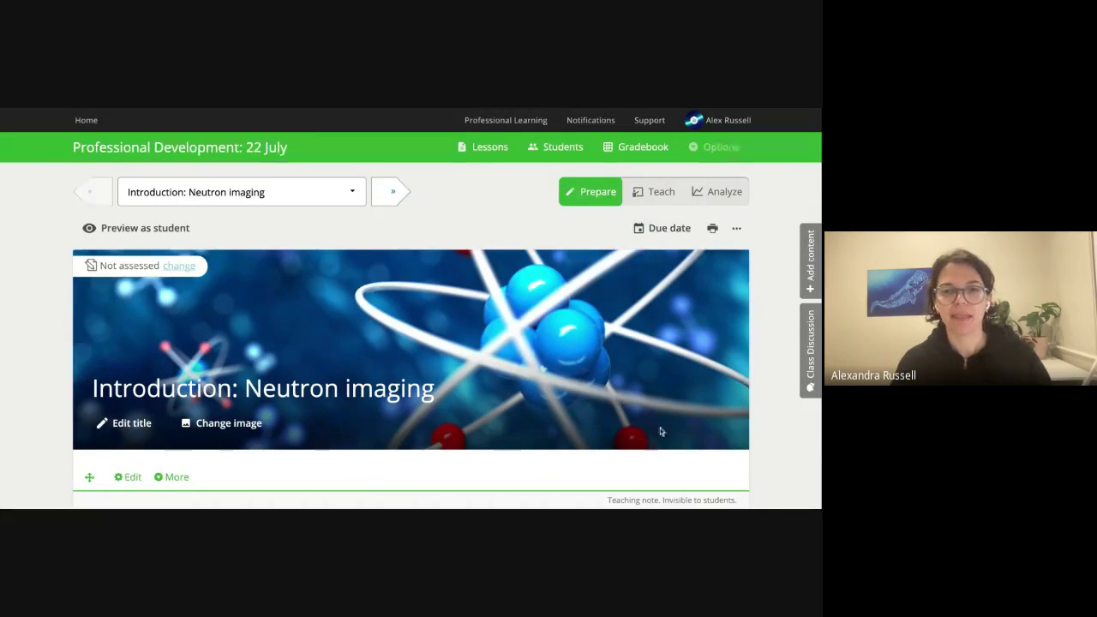
pyautogui.click(712, 229)
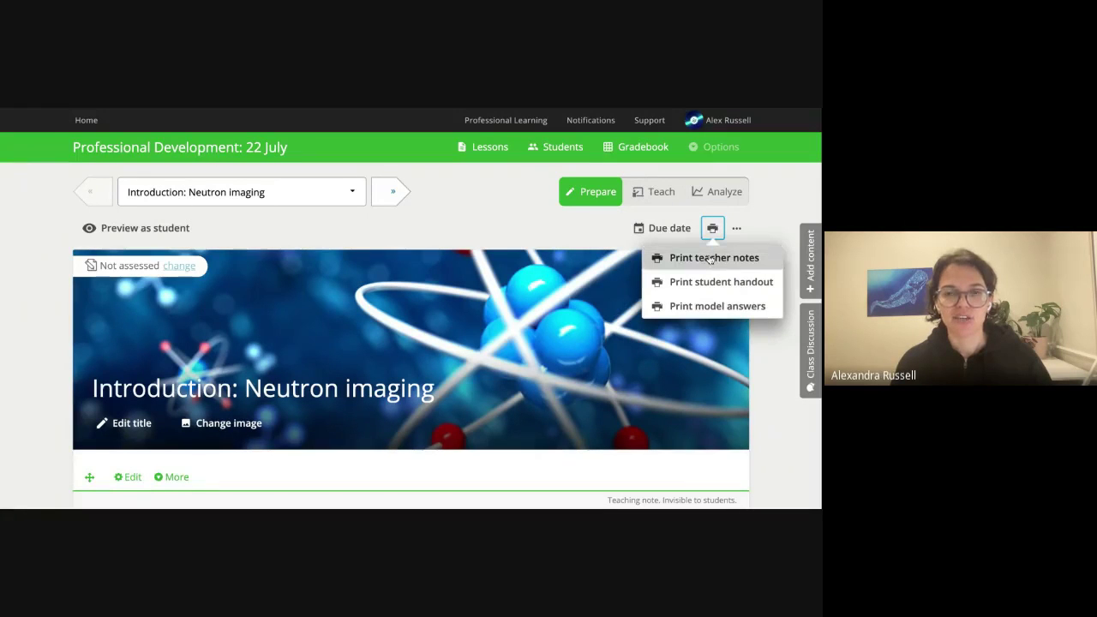
pyautogui.click(454, 307)
pyautogui.scroll(-3, 519, 372)
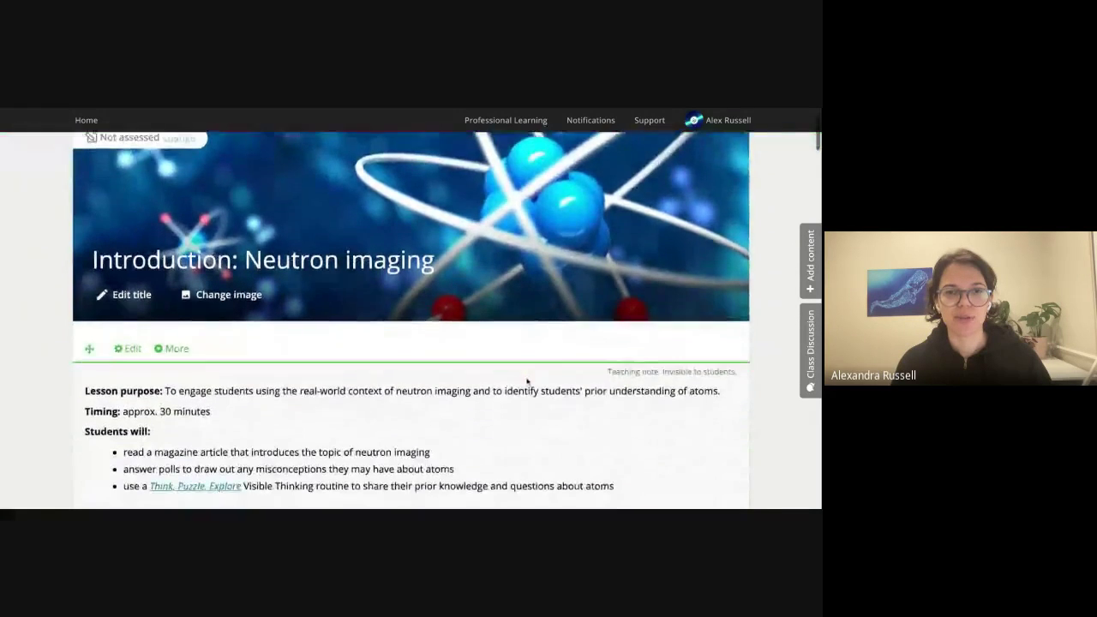
pyautogui.scroll(-2, 527, 382)
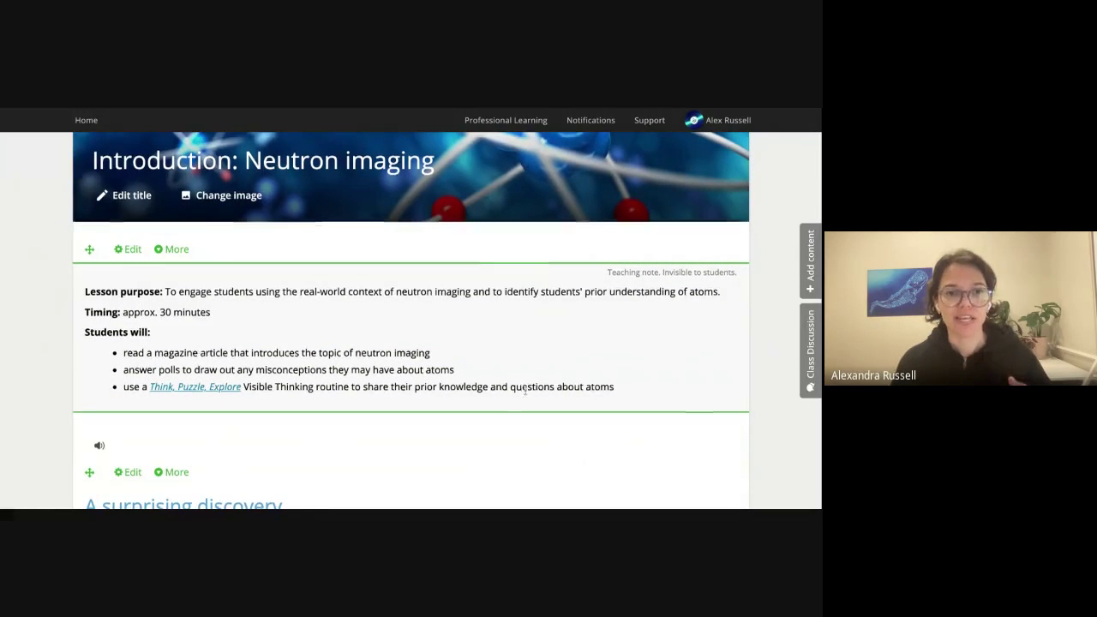
pyautogui.scroll(-7, 526, 384)
pyautogui.scroll(-9, 527, 400)
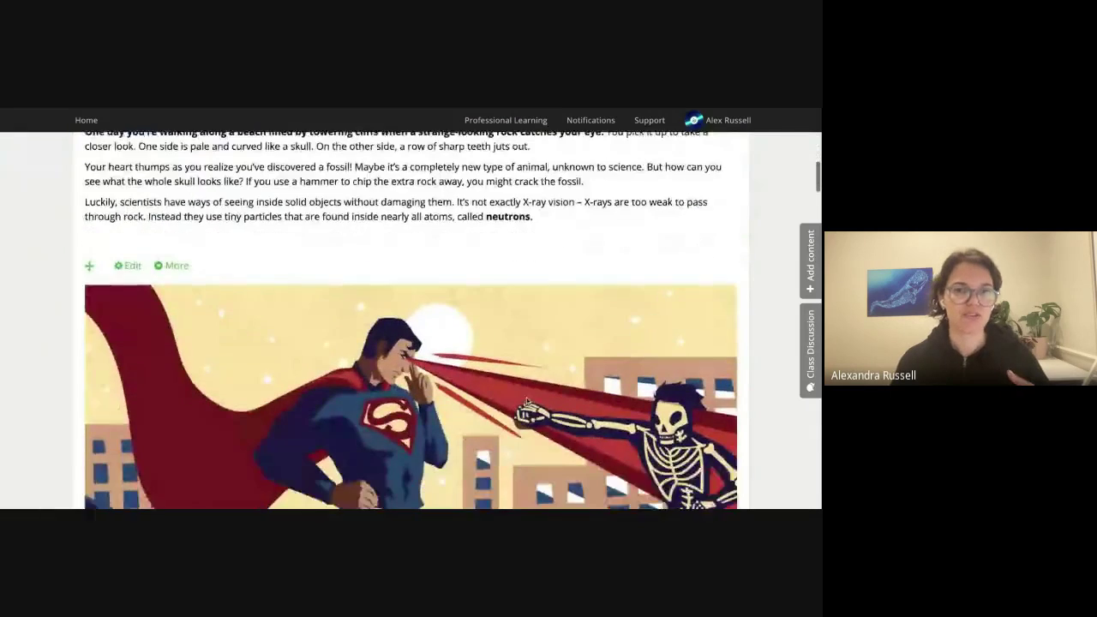
pyautogui.scroll(-9, 527, 400)
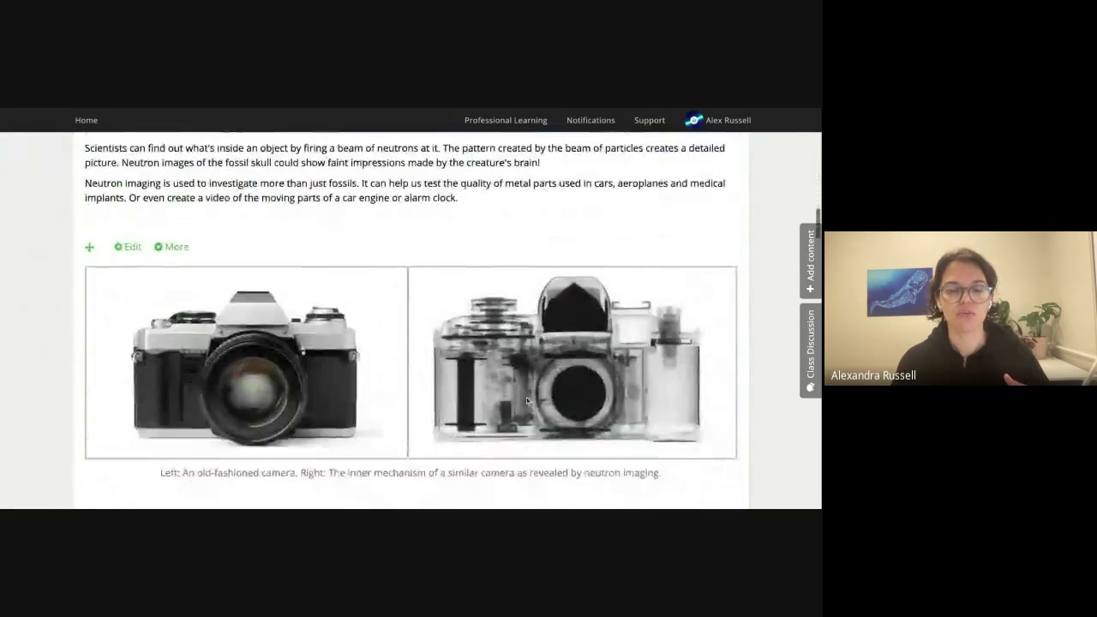
pyautogui.scroll(-7, 527, 397)
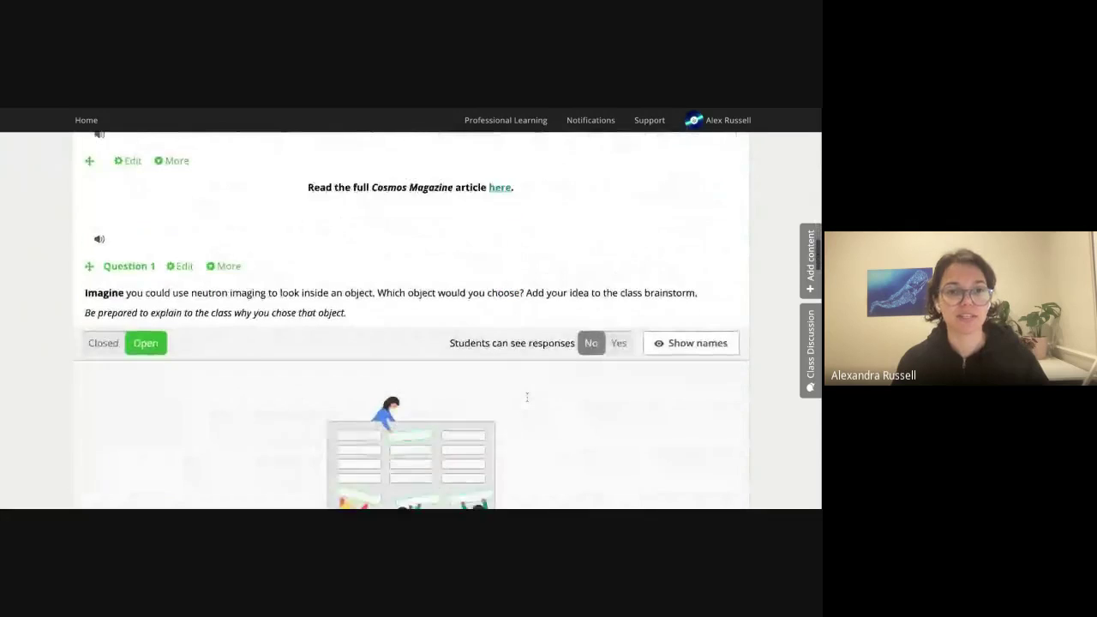
pyautogui.scroll(-8, 410, 320)
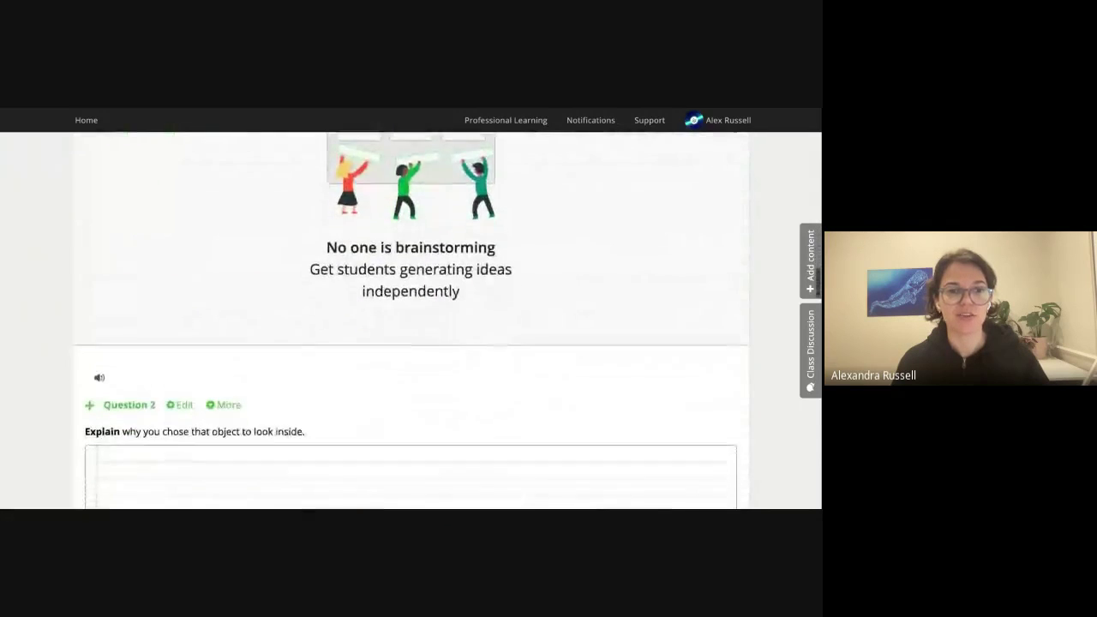
pyautogui.scroll(-5, 411, 322)
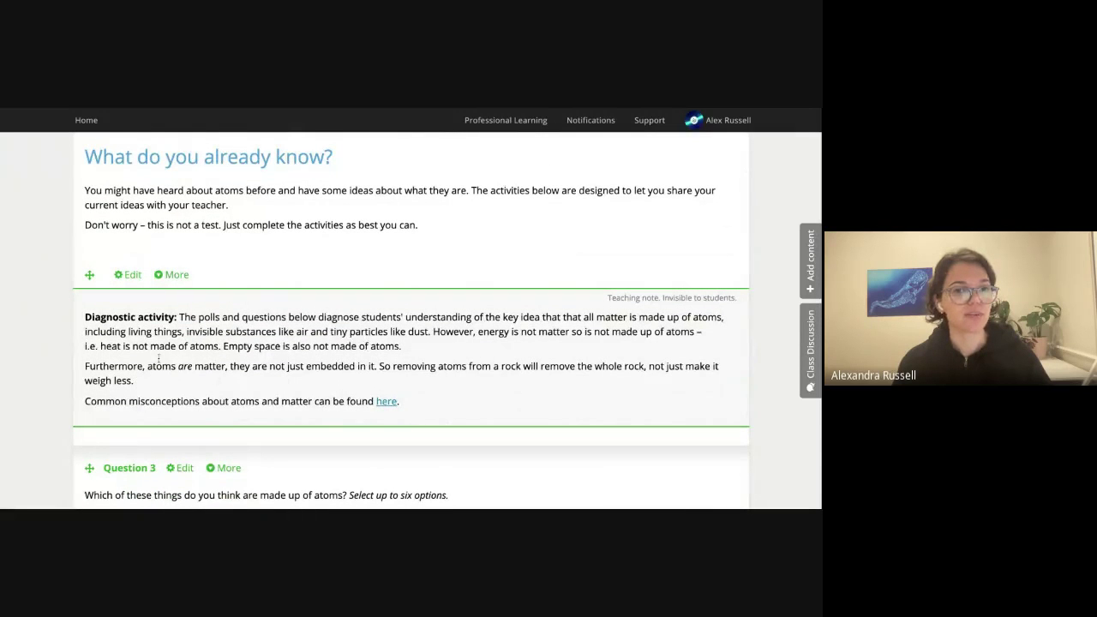
pyautogui.scroll(-1, 225, 384)
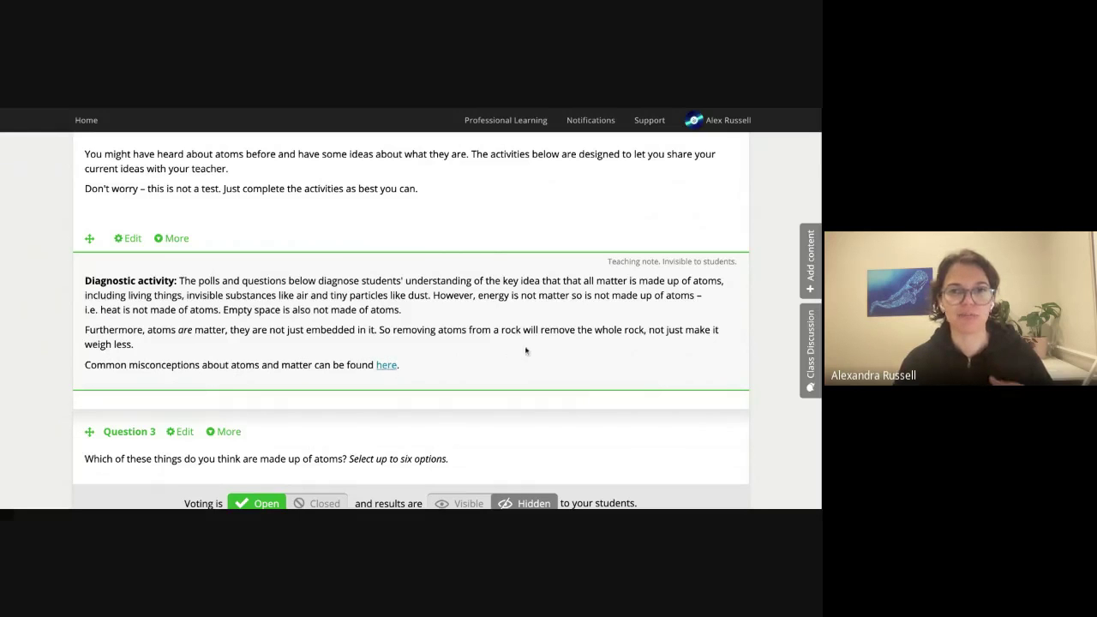
pyautogui.scroll(-4, 524, 351)
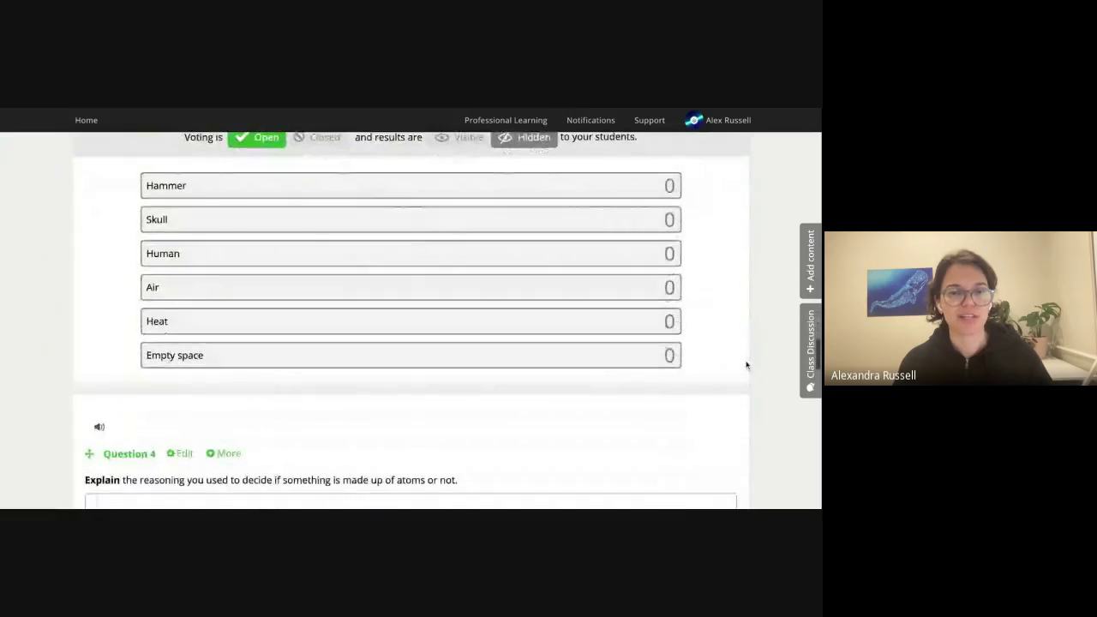
pyautogui.scroll(-4, 746, 365)
pyautogui.scroll(-3, 746, 367)
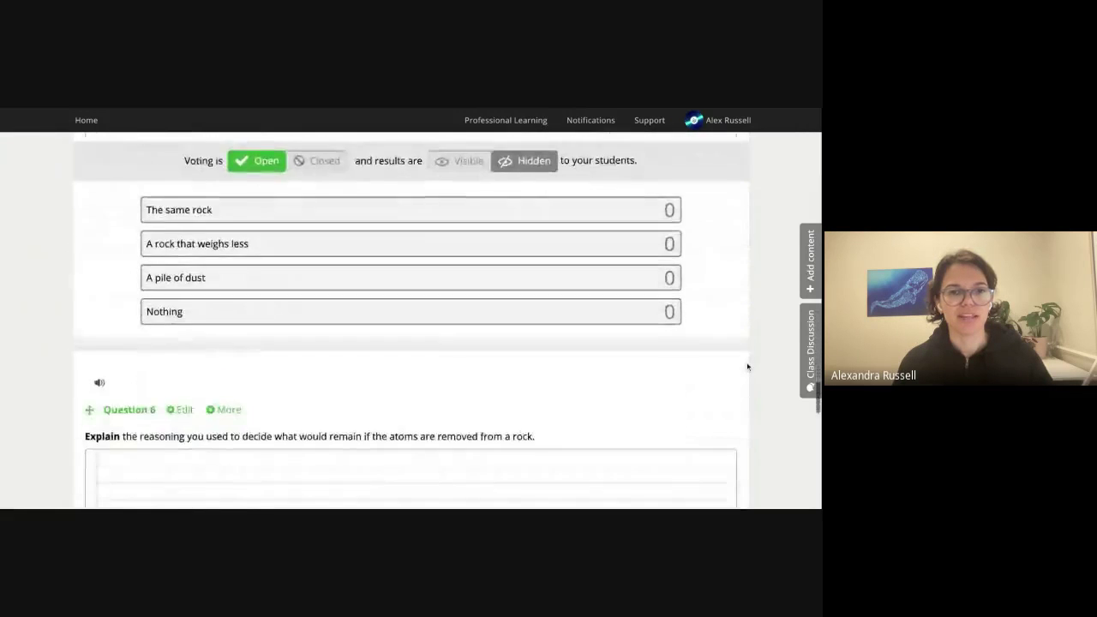
pyautogui.scroll(10, 747, 367)
pyautogui.scroll(5, 748, 368)
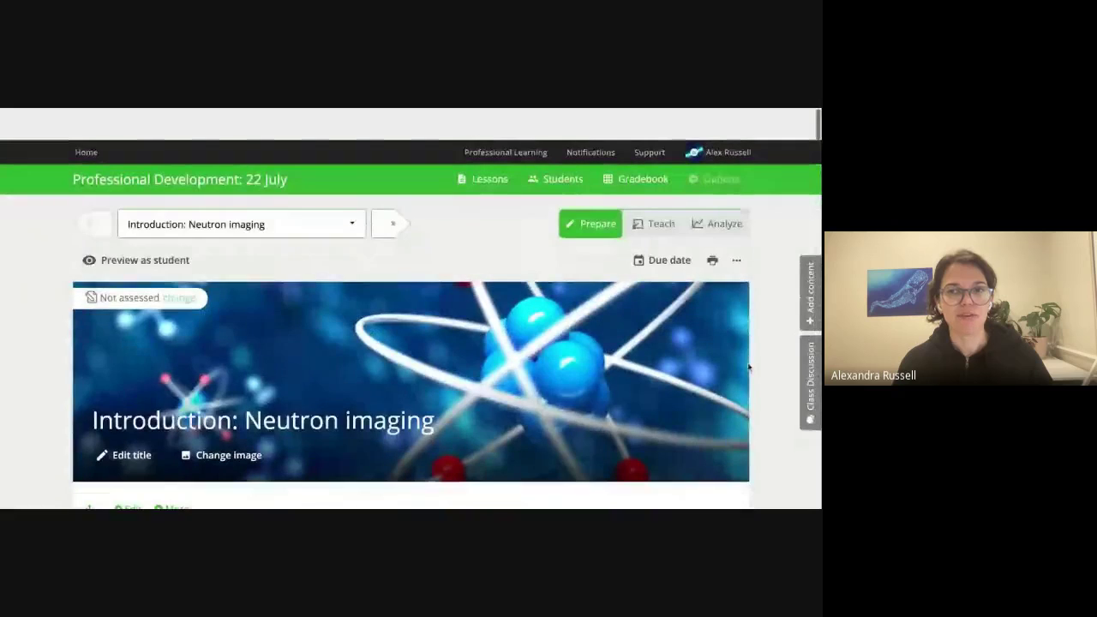
# Close the print options and scroll down the Neutron imaging lesson to Question 1's brainstorm.
pyautogui.click(712, 228)
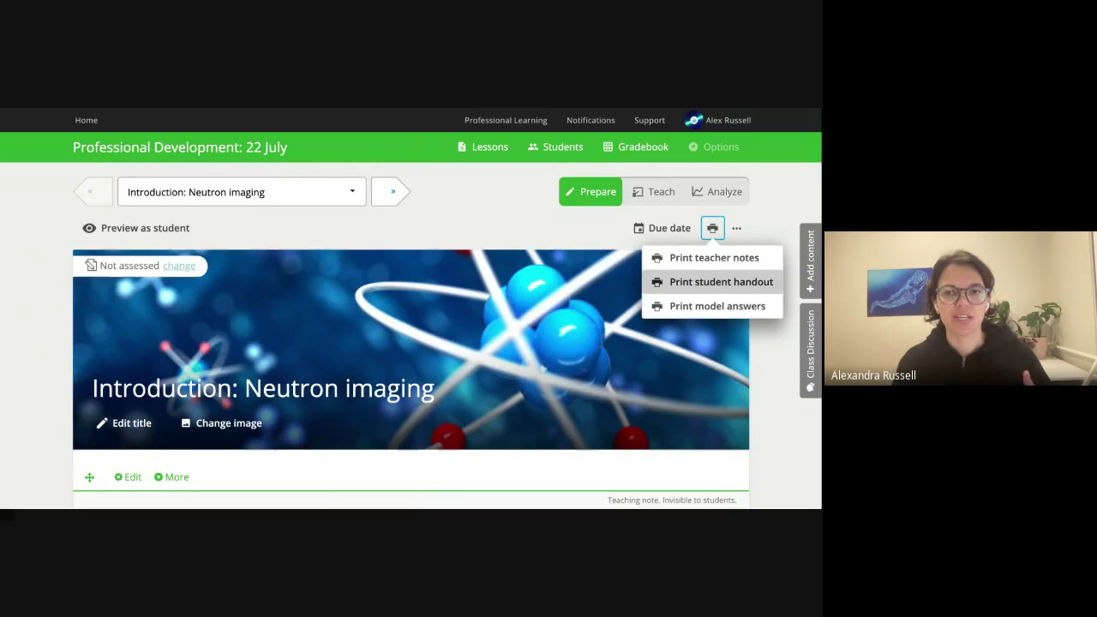
pyautogui.click(406, 270)
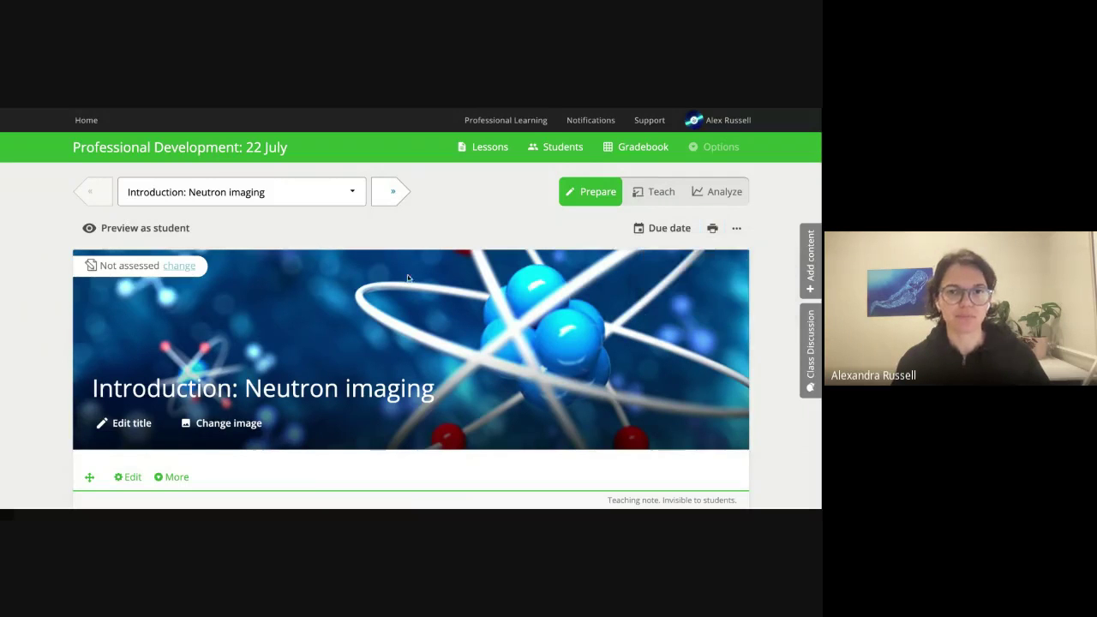
pyautogui.scroll(-4, 450, 359)
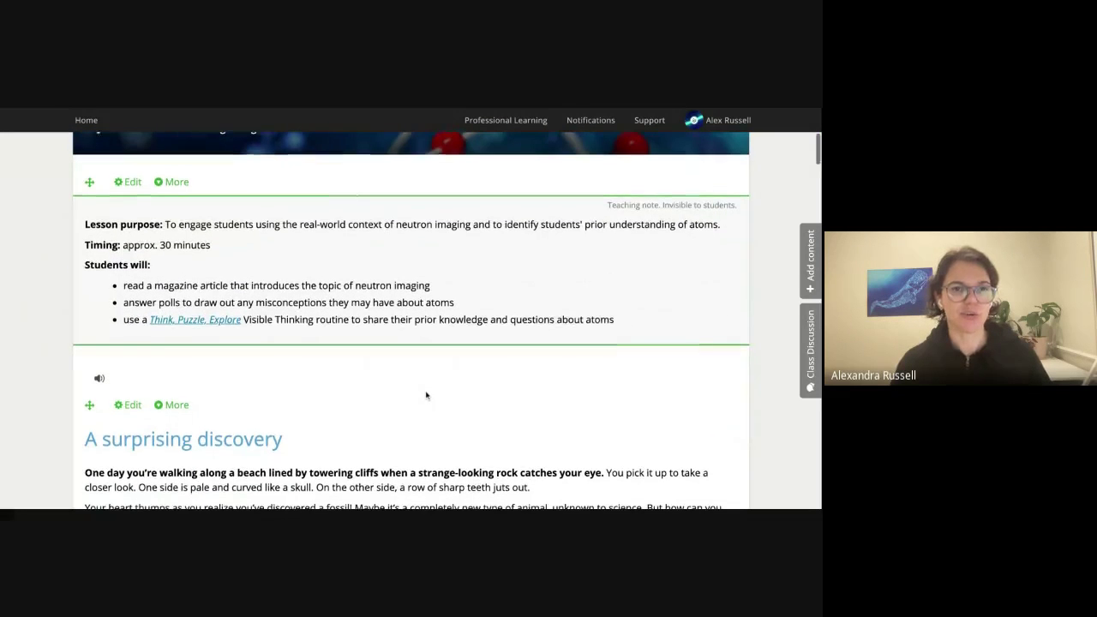
pyautogui.scroll(-1, 445, 395)
pyautogui.scroll(-1, 445, 394)
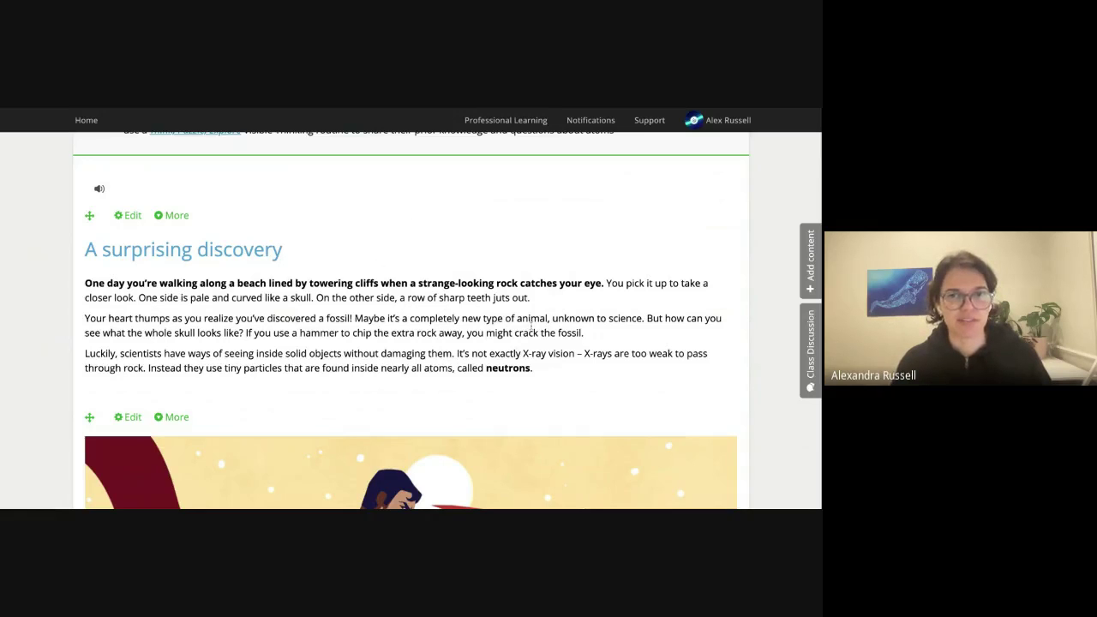
pyautogui.scroll(-3, 531, 330)
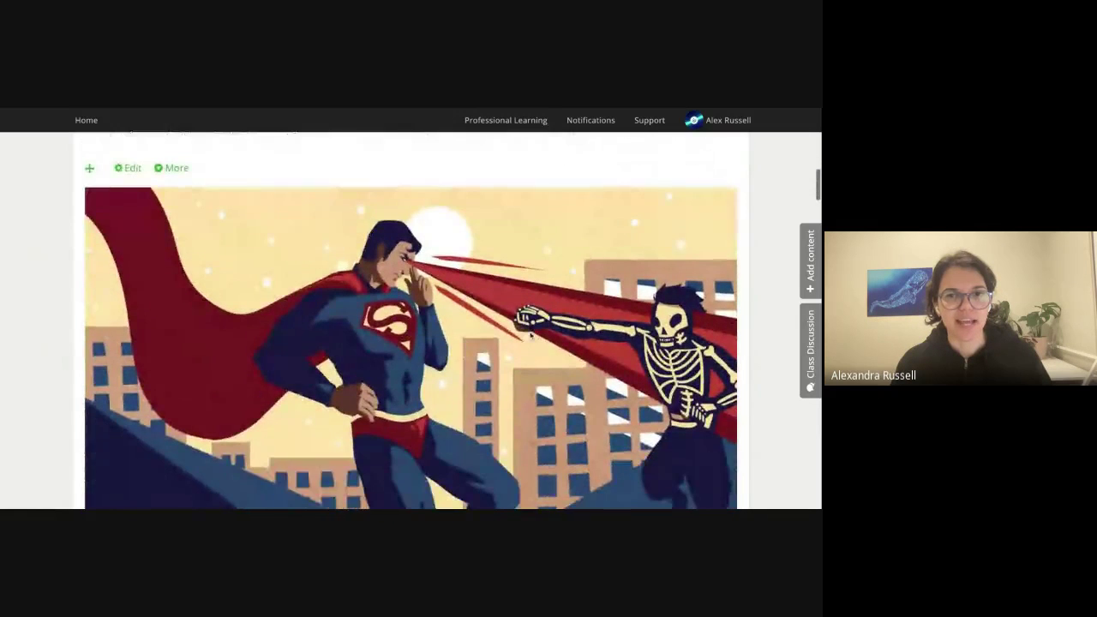
pyautogui.scroll(-4, 530, 337)
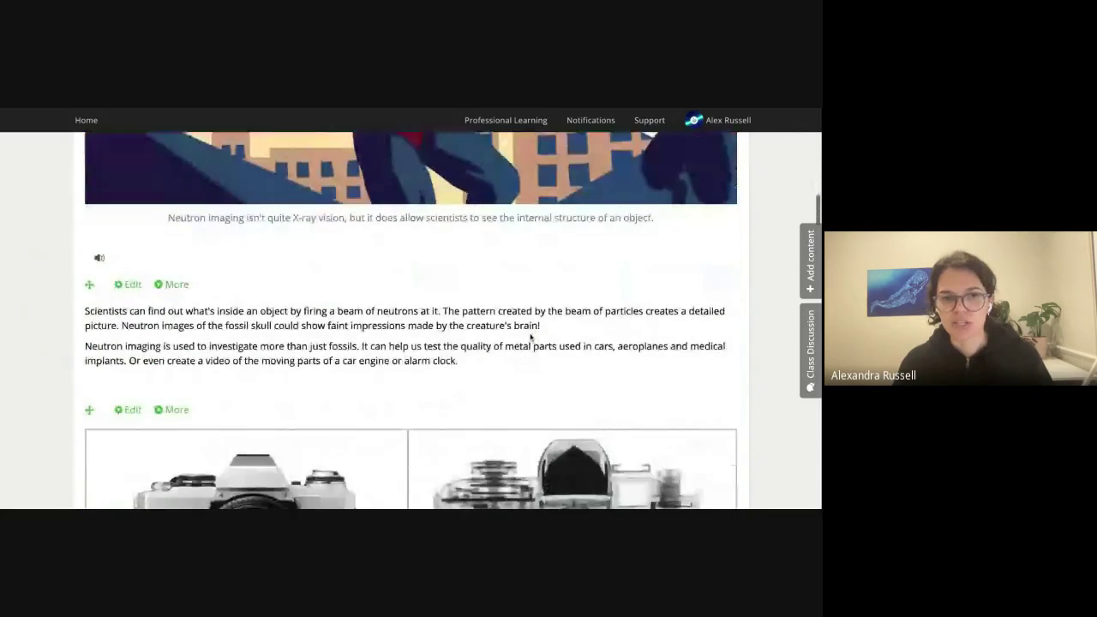
pyautogui.scroll(-3, 531, 337)
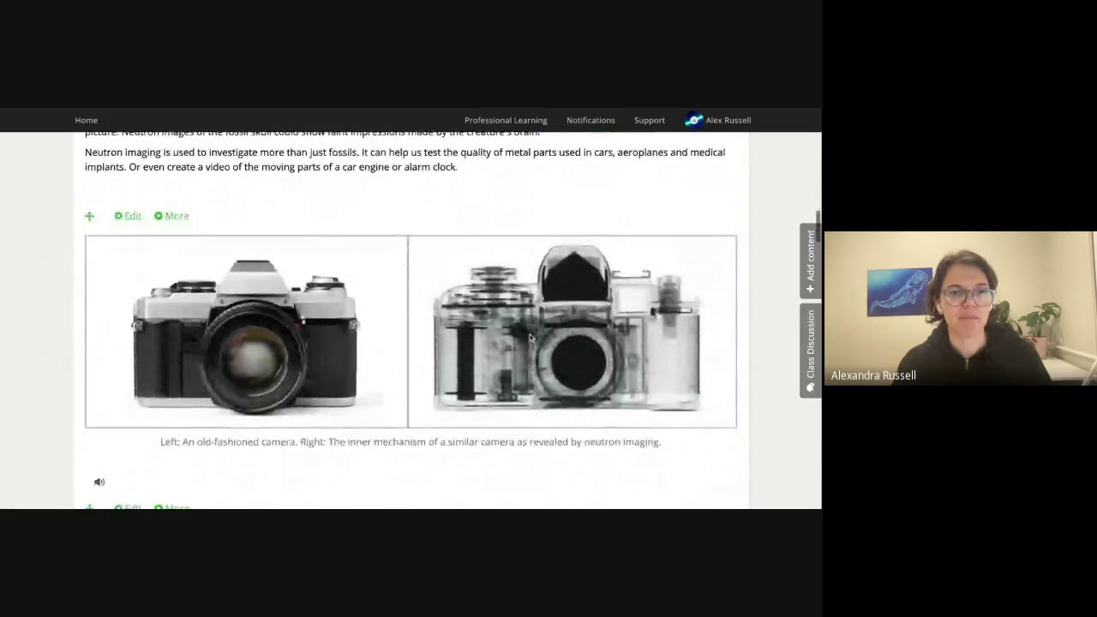
pyautogui.scroll(-2, 529, 334)
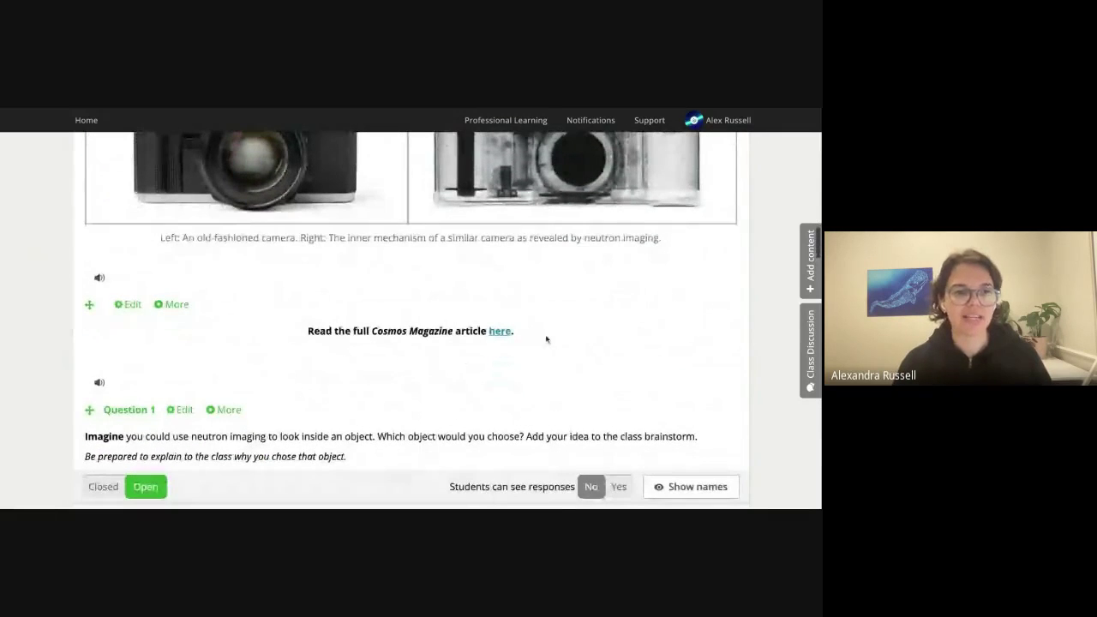
pyautogui.scroll(-2, 550, 340)
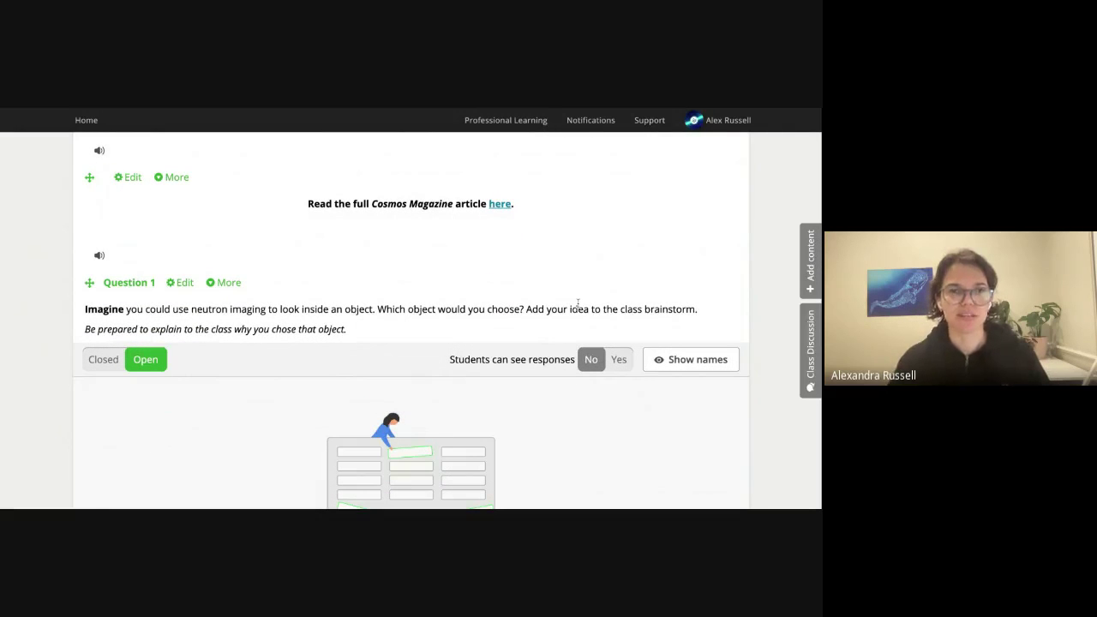
pyautogui.scroll(-2, 174, 168)
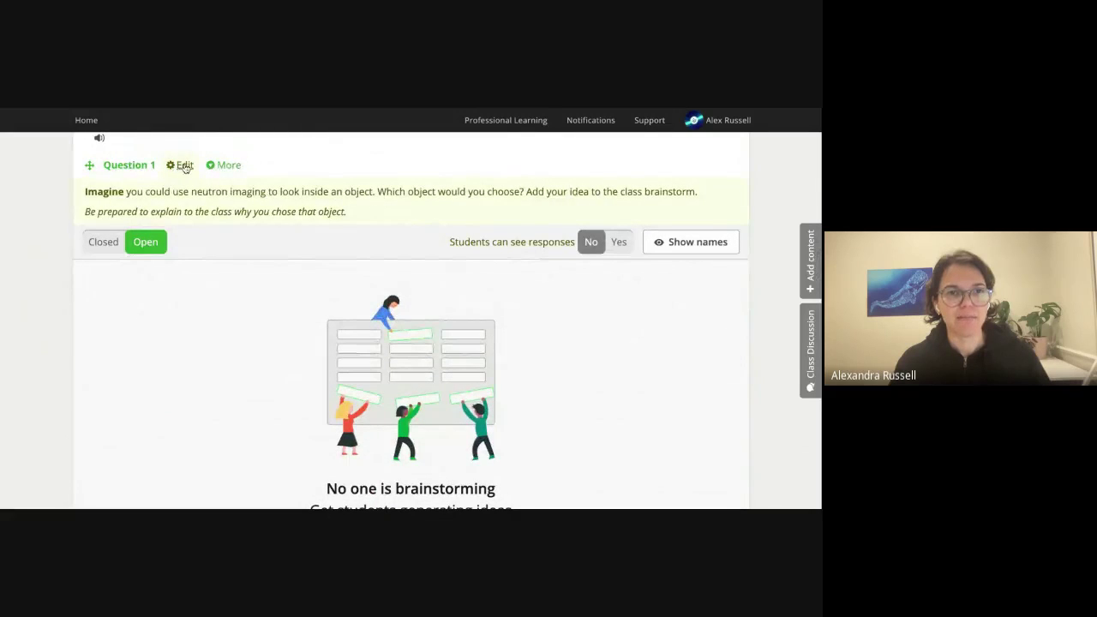
# Make 'neutron' bold in Question 1's brainstorm prompt and leave the editor to save.
pyautogui.click(176, 166)
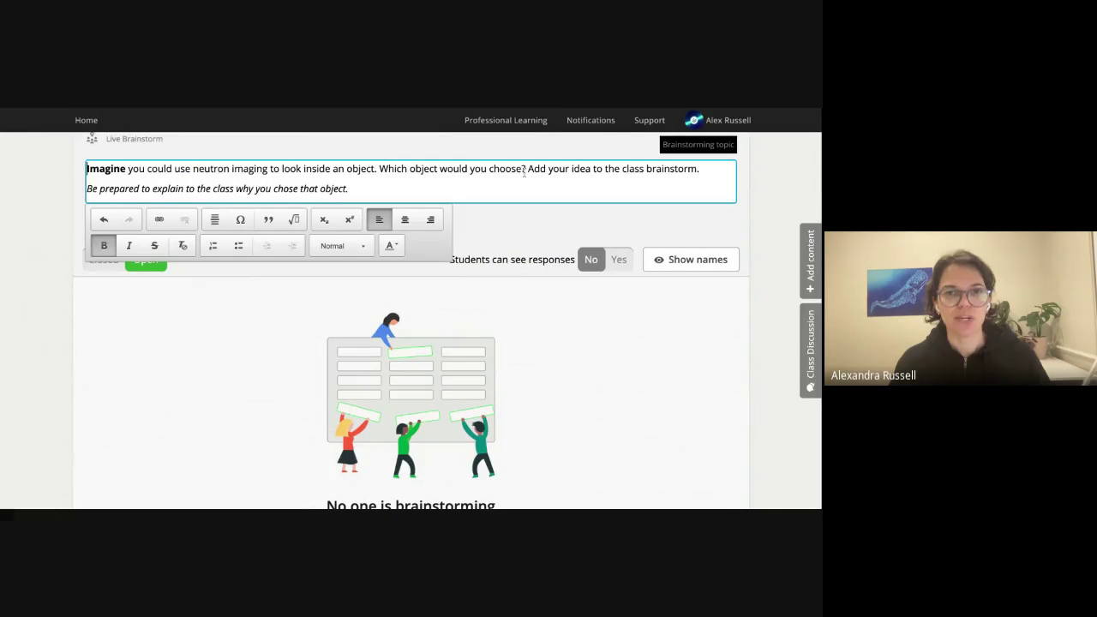
pyautogui.press('Down')
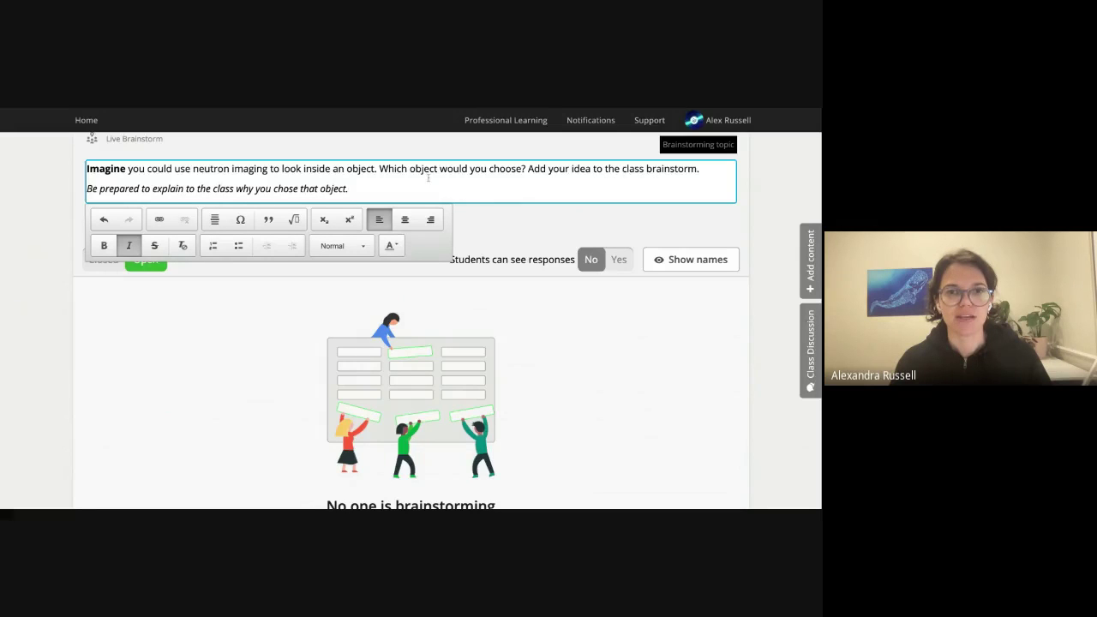
pyautogui.doubleClick(214, 168)
pyautogui.click(104, 246)
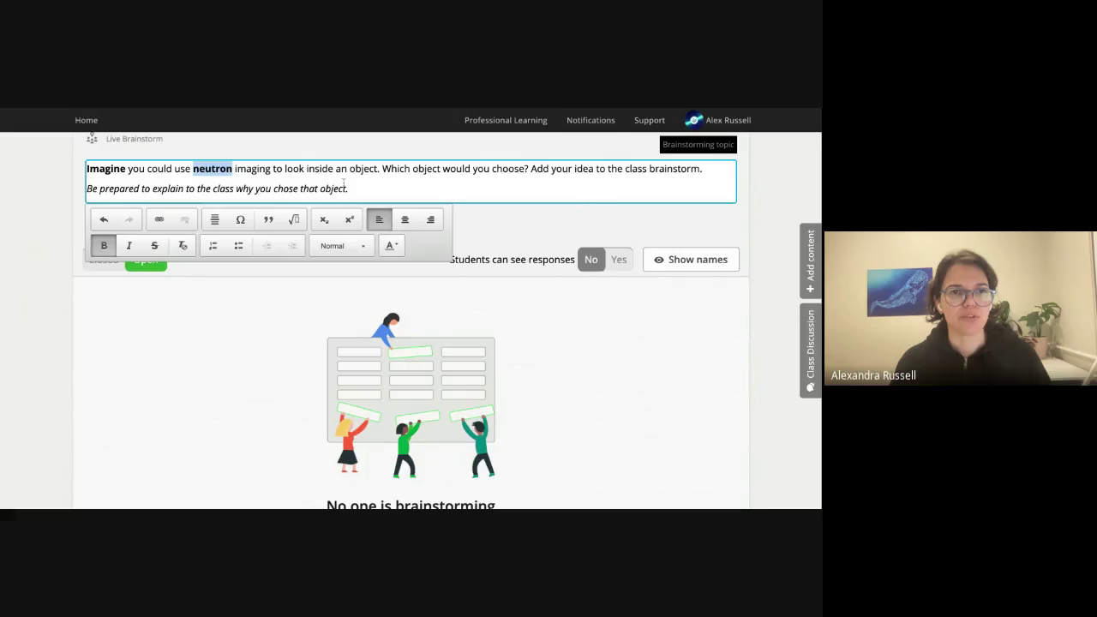
pyautogui.click(333, 180)
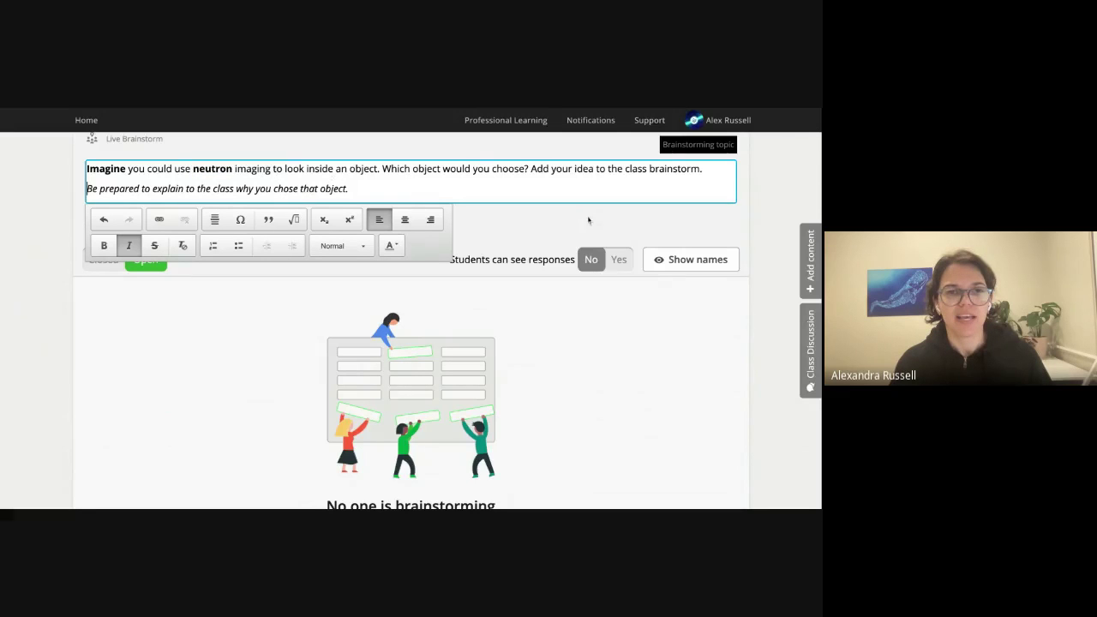
pyautogui.click(527, 216)
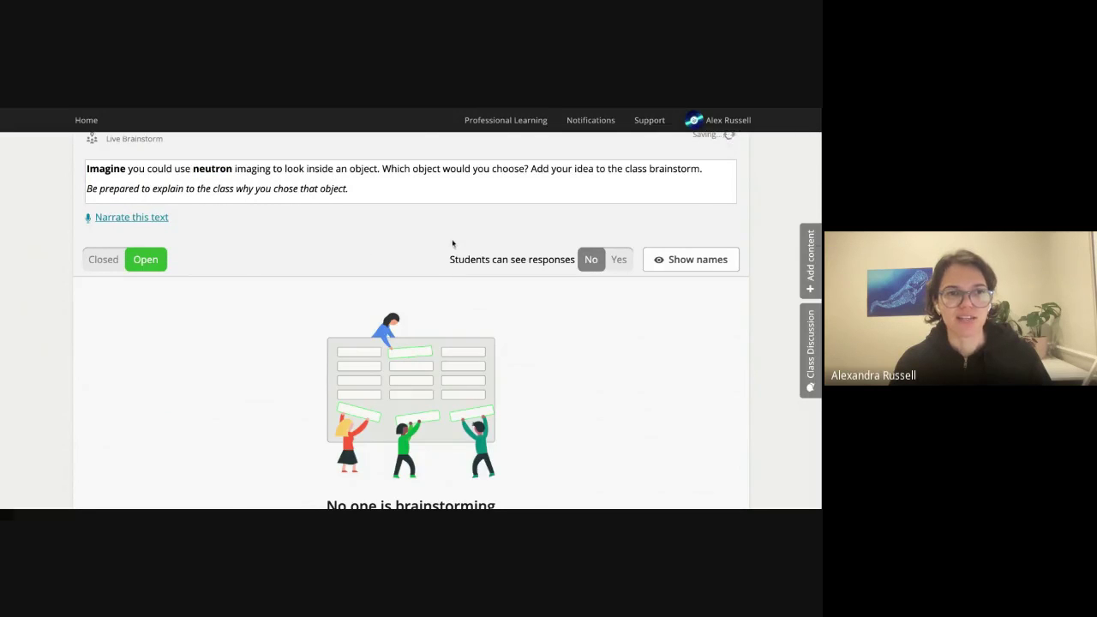
pyautogui.scroll(1, 452, 240)
# Permanently delete Question 2 about explaining the chosen object, then show the Add content options.
pyautogui.scroll(-2, 580, 366)
pyautogui.scroll(-2, 580, 367)
pyautogui.scroll(3, 521, 387)
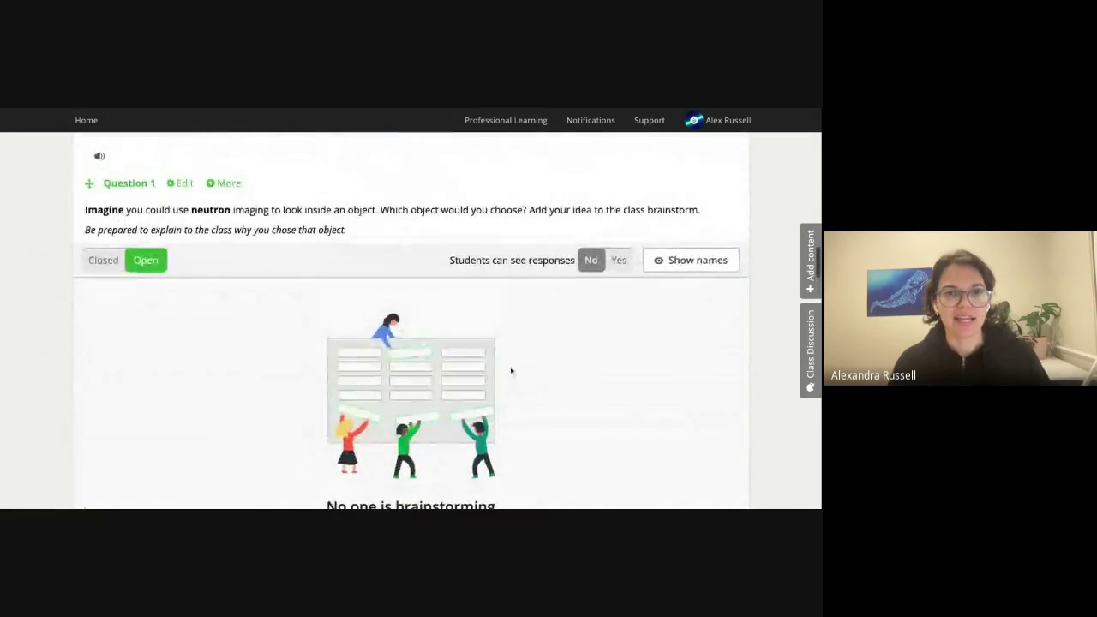
pyautogui.scroll(10, 511, 370)
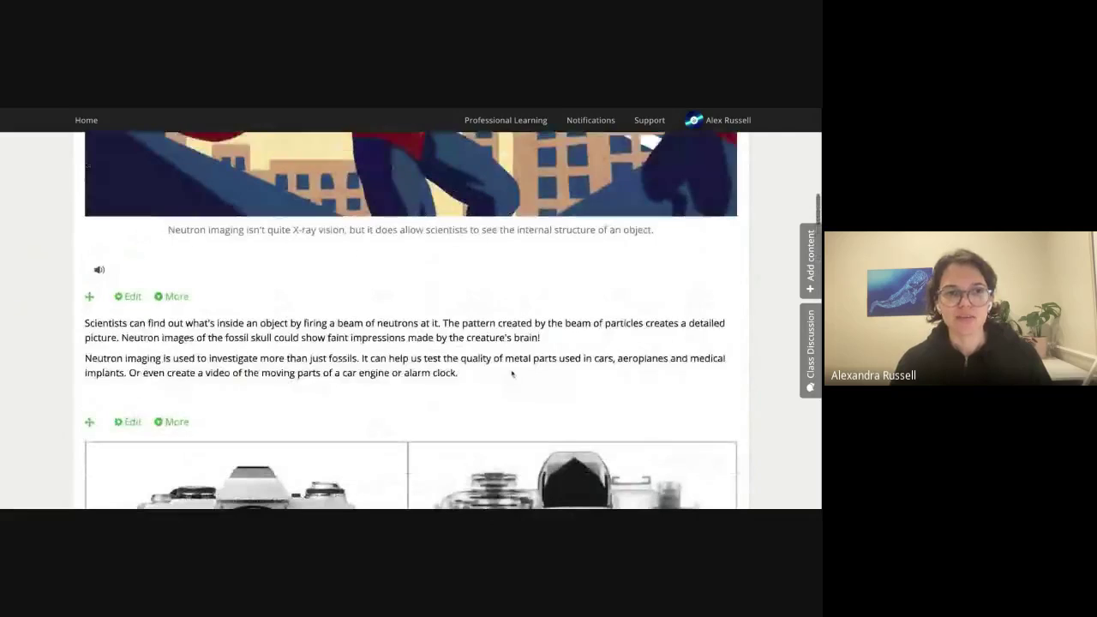
pyautogui.scroll(10, 512, 373)
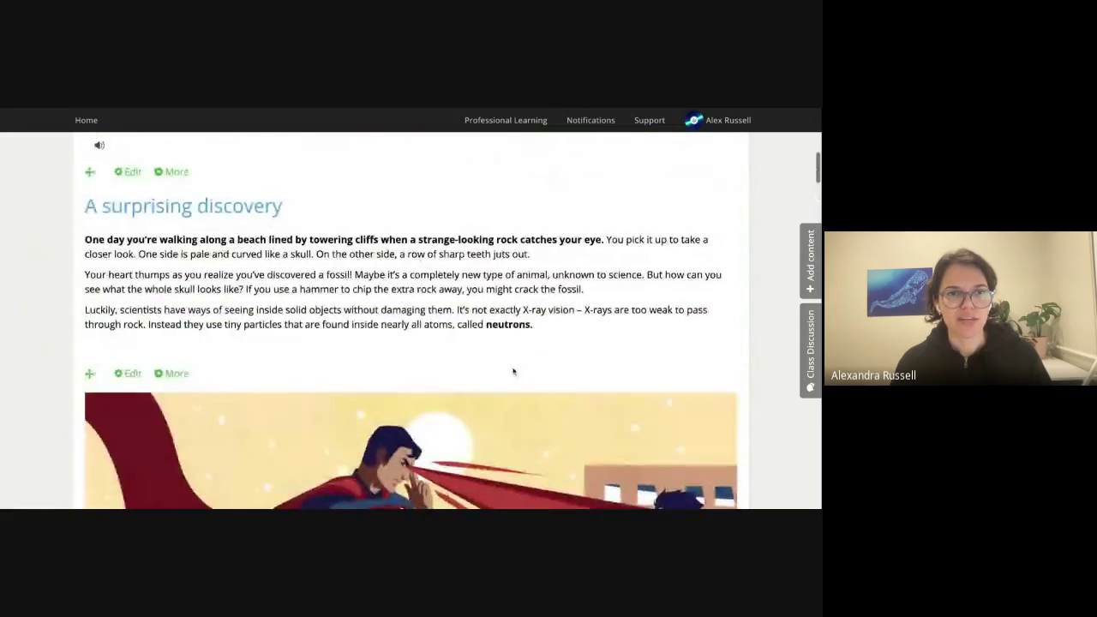
pyautogui.scroll(2, 513, 371)
pyautogui.scroll(-6, 515, 372)
pyautogui.scroll(-10, 515, 372)
pyautogui.scroll(-8, 518, 379)
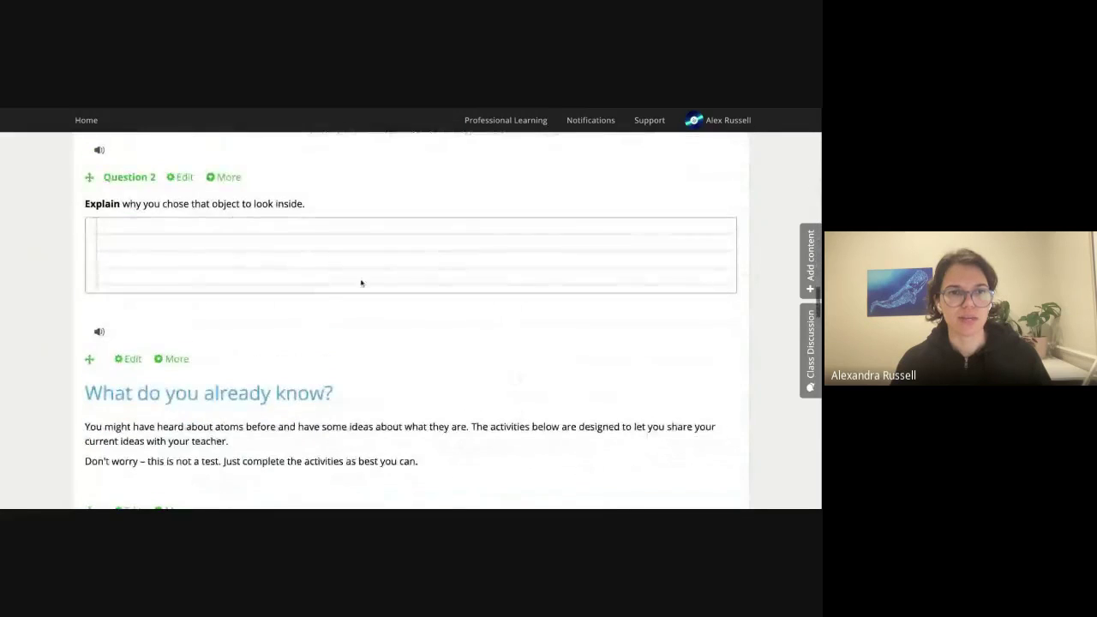
pyautogui.click(224, 180)
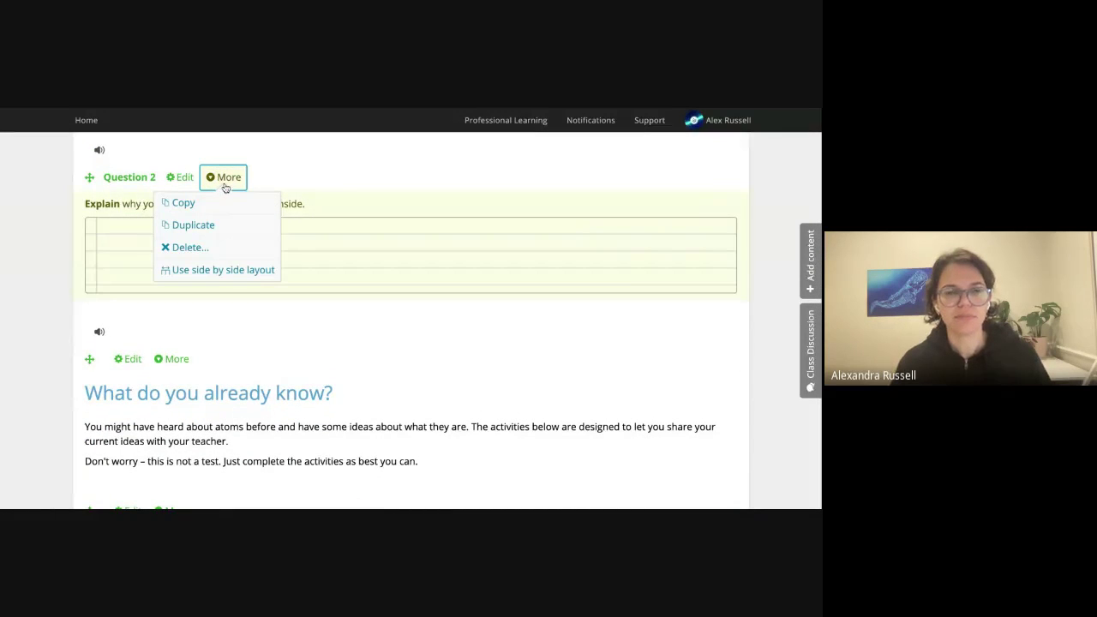
pyautogui.click(203, 245)
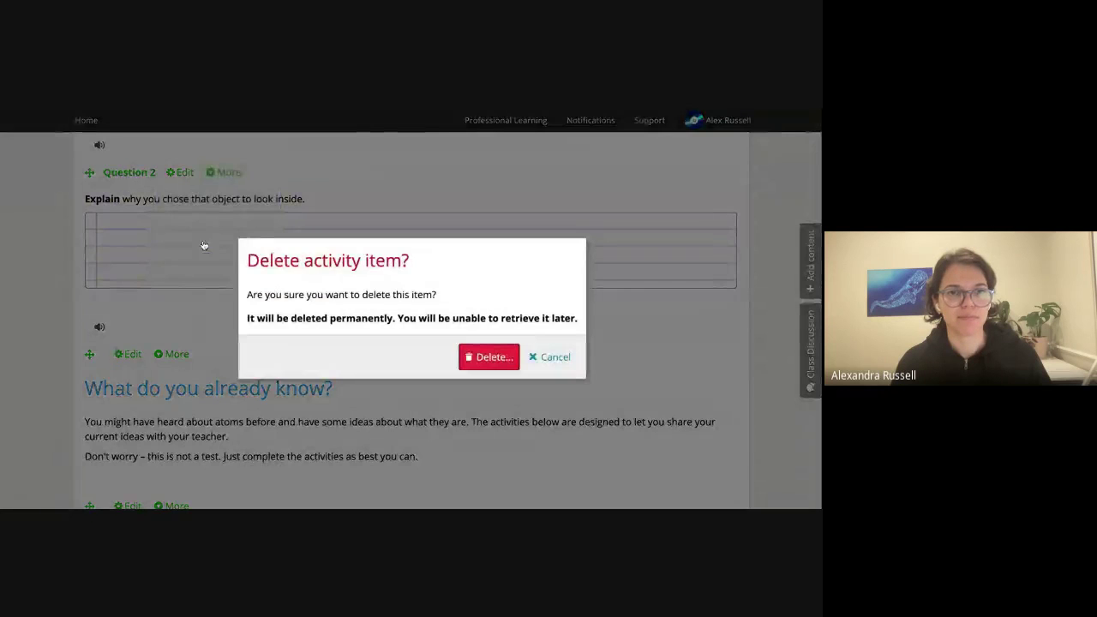
pyautogui.click(475, 355)
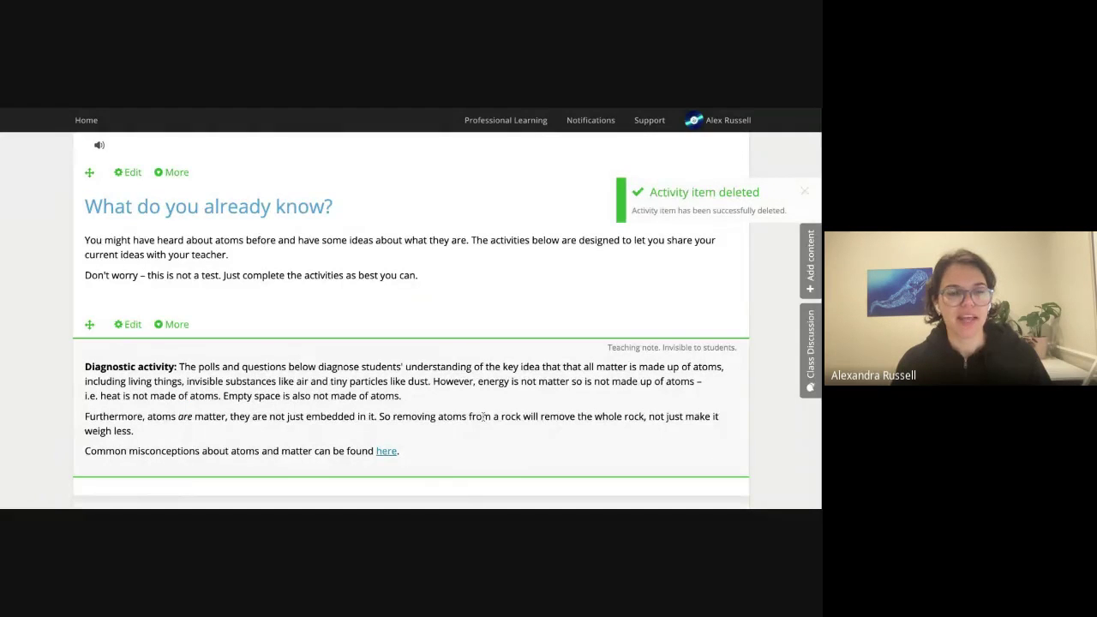
pyautogui.scroll(1, 485, 416)
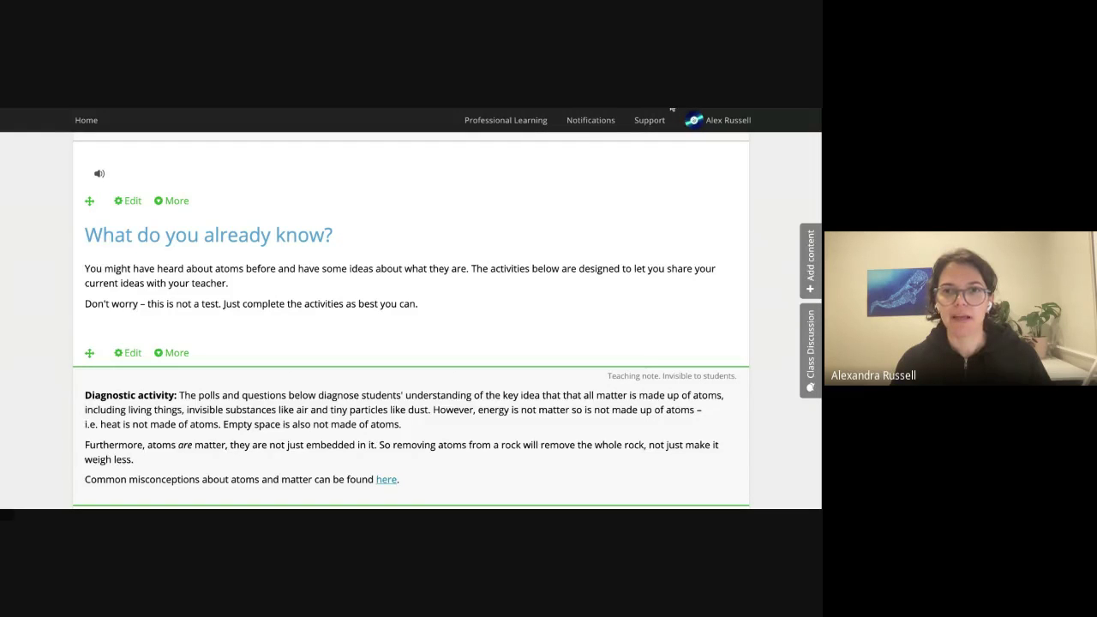
pyautogui.click(808, 256)
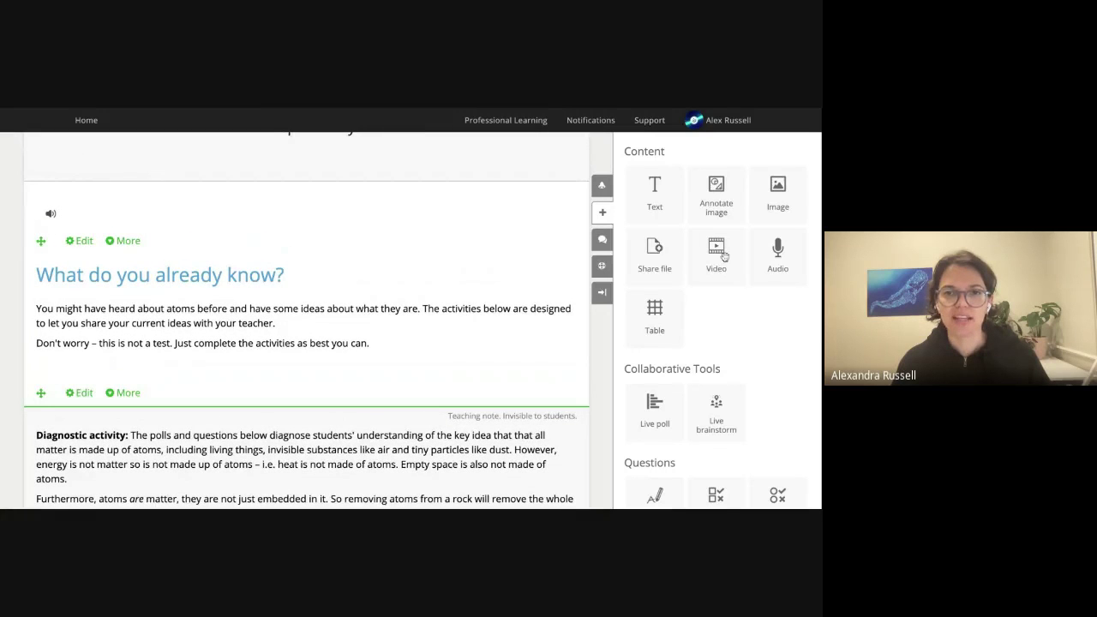
# Insert a video block above 'What do you already know?' and search YouTube for 'photosynthesis'.
pyautogui.moveTo(718, 259); pyautogui.dragTo(375, 229)
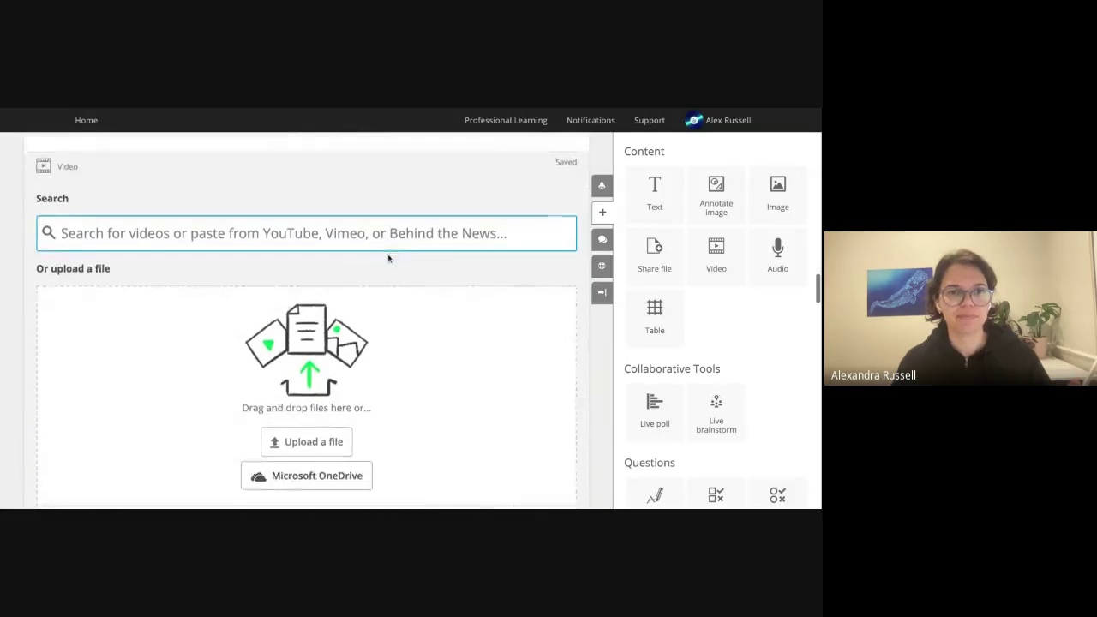
pyautogui.scroll(-1, 386, 254)
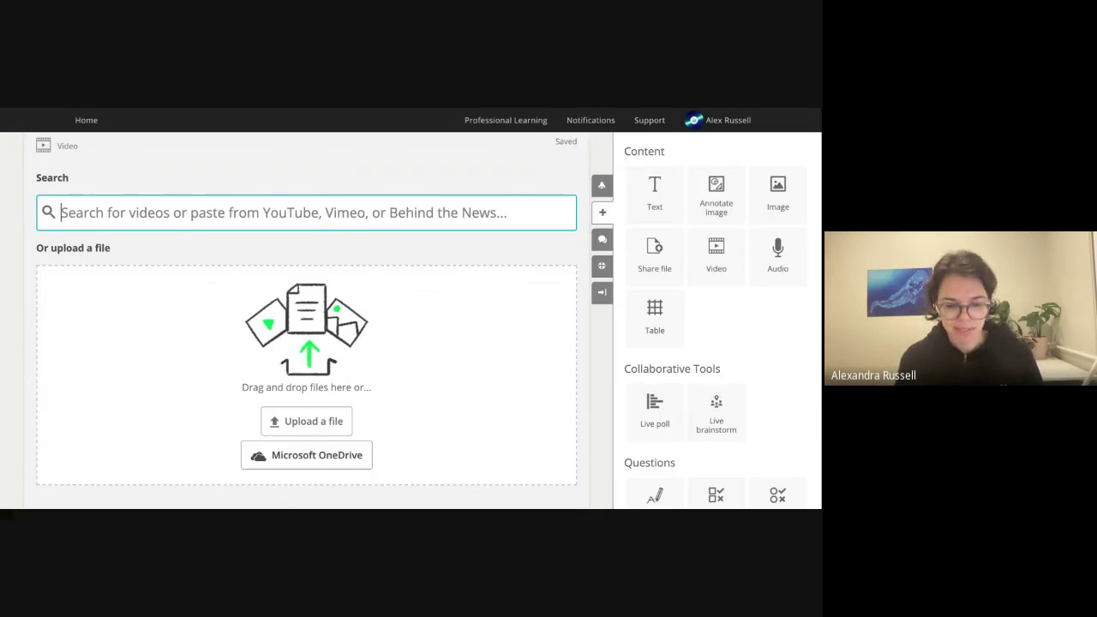
pyautogui.write('photosynthesis')
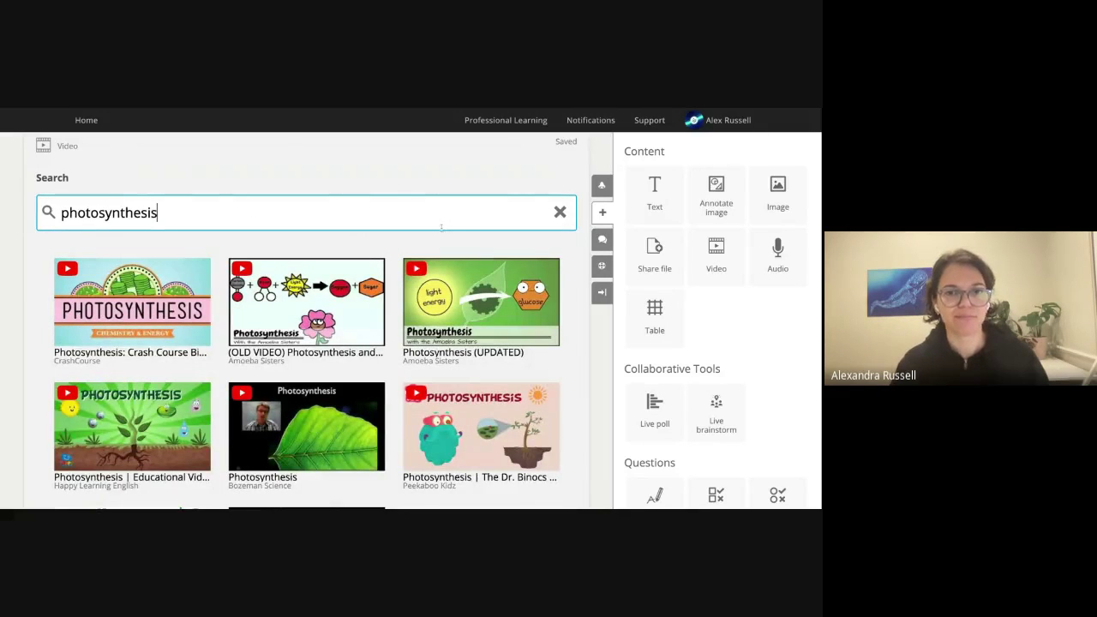
pyautogui.scroll(-1, 437, 226)
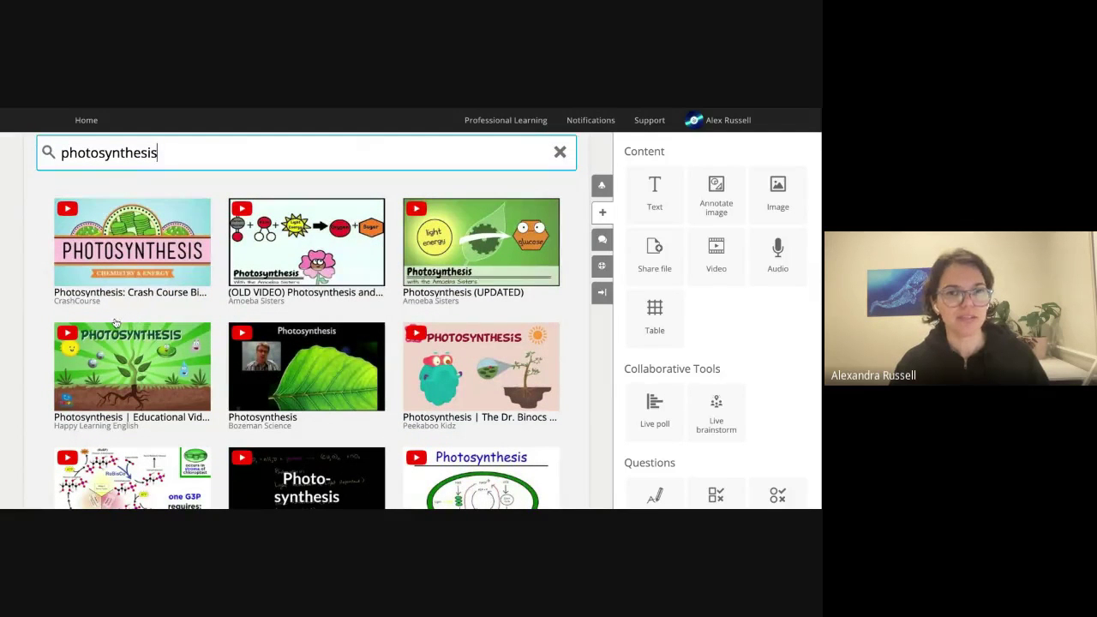
pyautogui.scroll(-1, 118, 323)
pyautogui.scroll(-1, 116, 322)
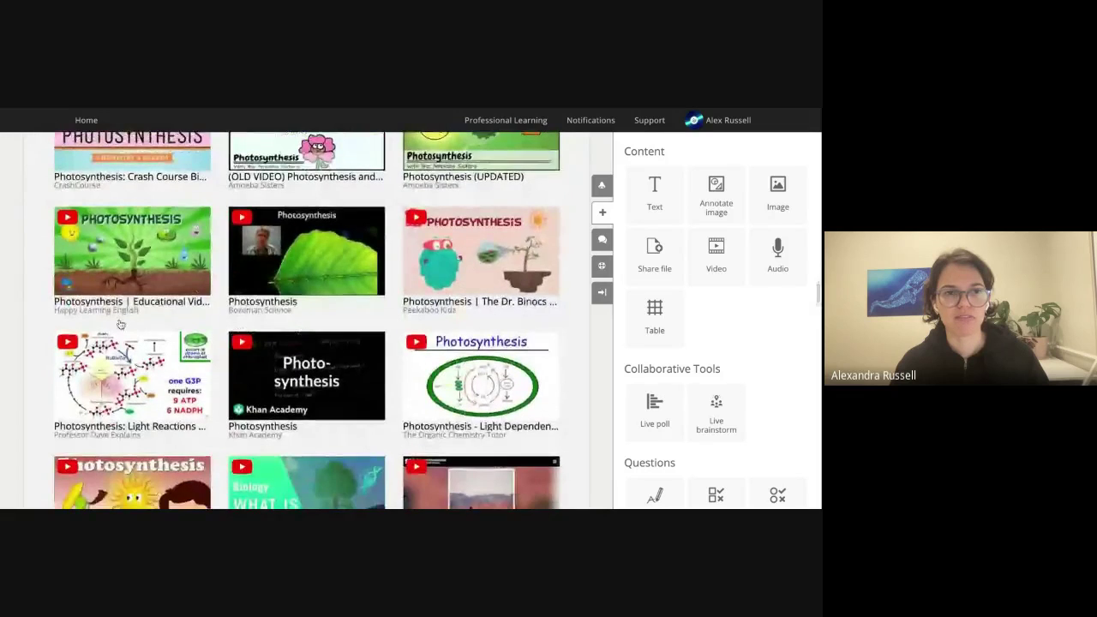
pyautogui.scroll(2, 118, 324)
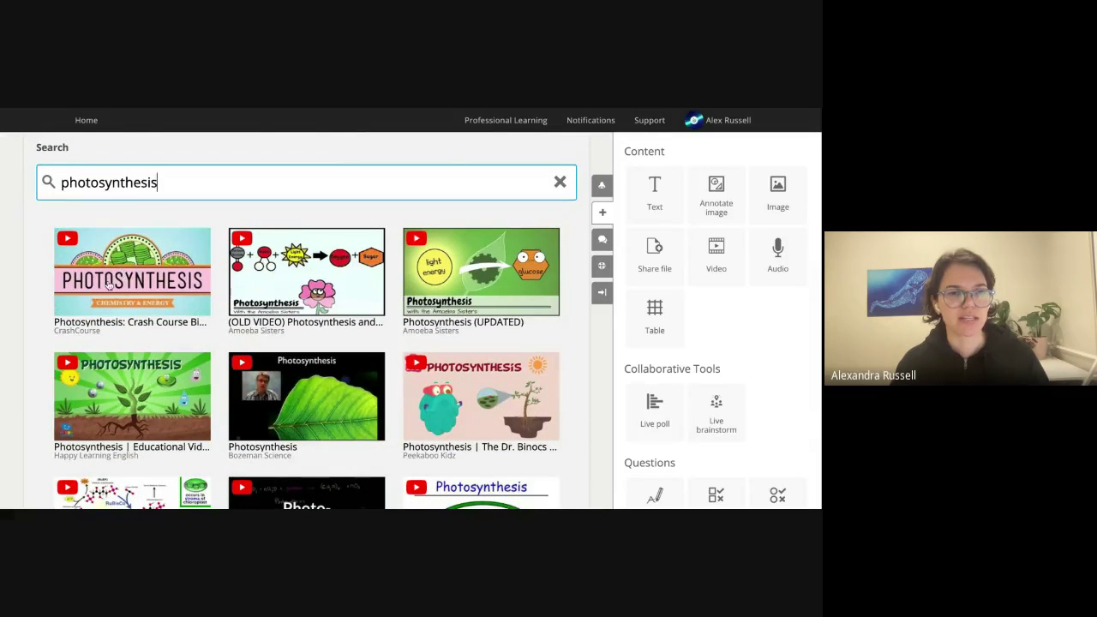
# Preview the Crash Course Biology #8 photosynthesis video, playing and pausing it.
pyautogui.click(106, 283)
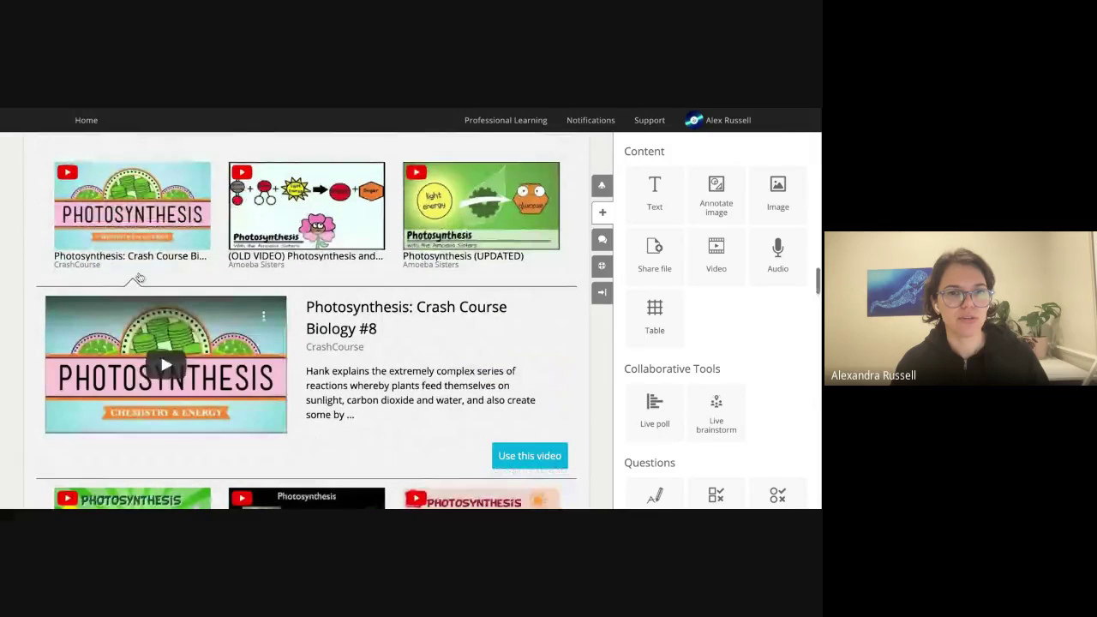
pyautogui.click(162, 367)
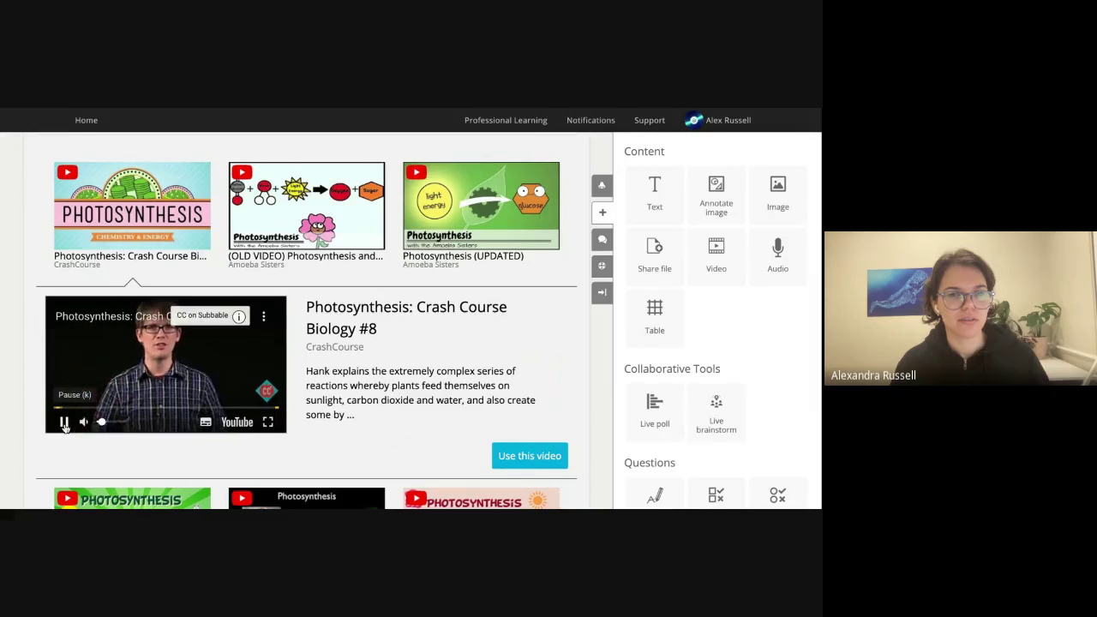
pyautogui.click(64, 424)
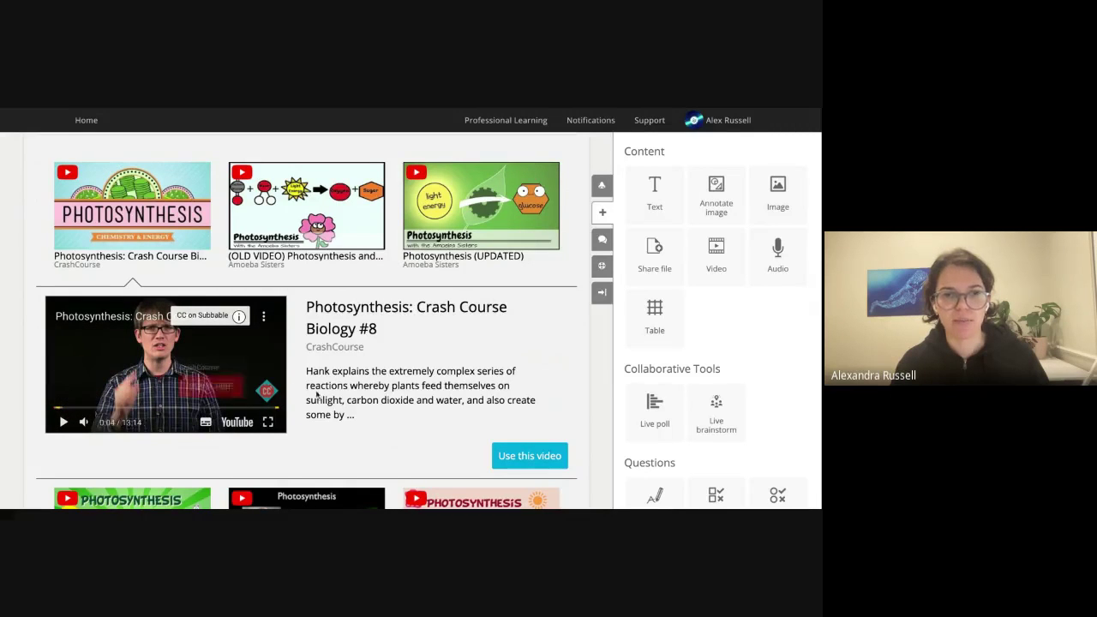
pyautogui.scroll(-1, 476, 418)
# Embed the Crash Course video and trim it to play from 0:25 to 2:31.
pyautogui.click(521, 419)
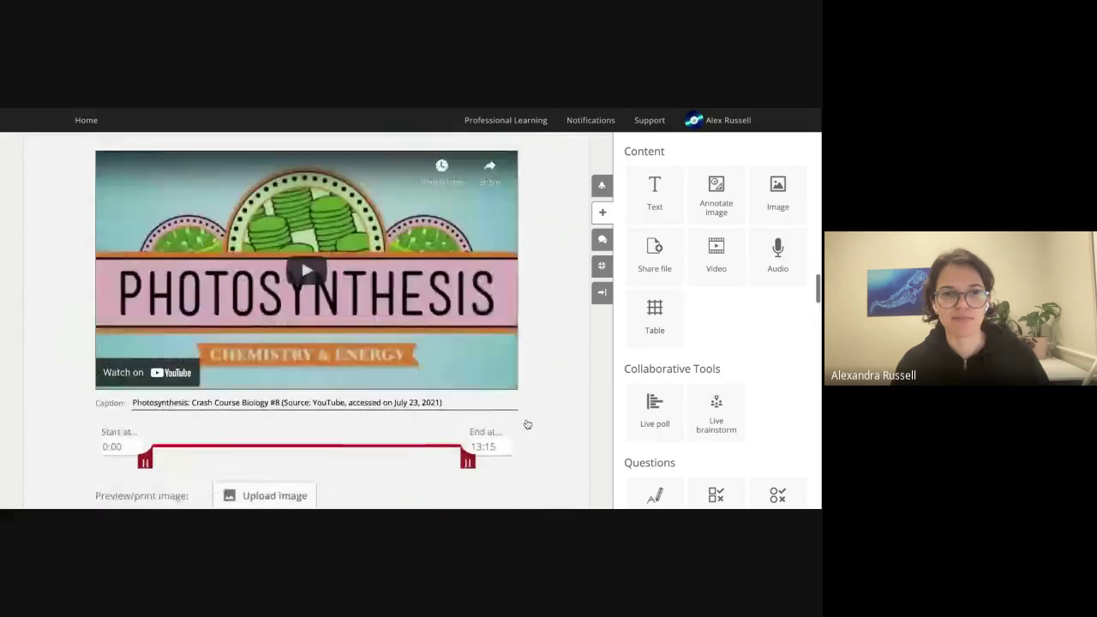
pyautogui.scroll(-1, 559, 419)
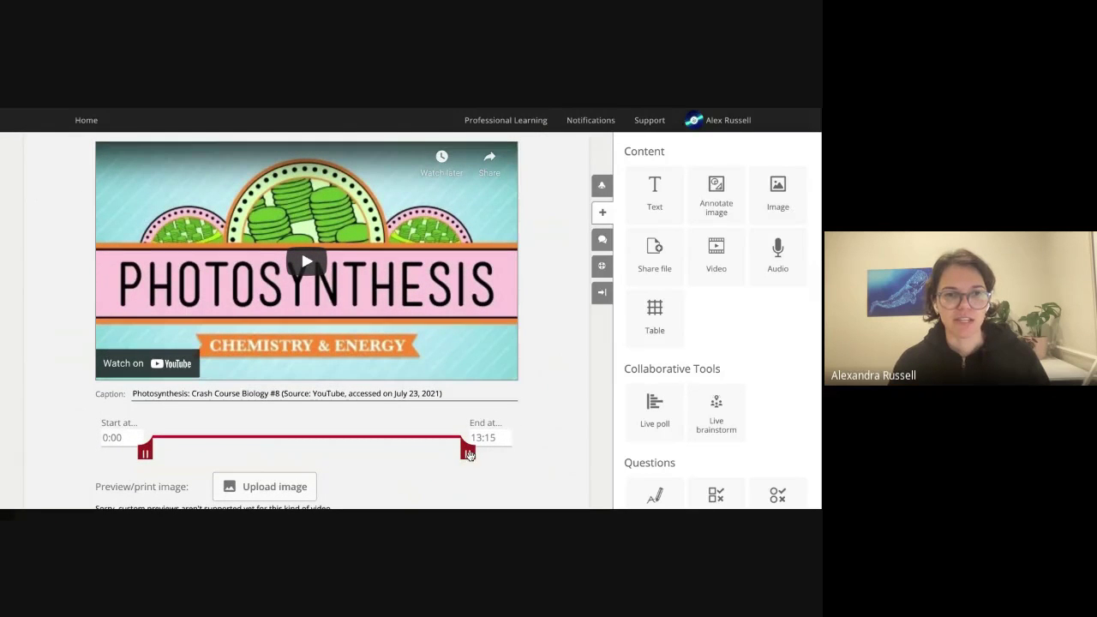
pyautogui.scroll(-1, 537, 467)
pyautogui.moveTo(468, 424); pyautogui.dragTo(219, 424)
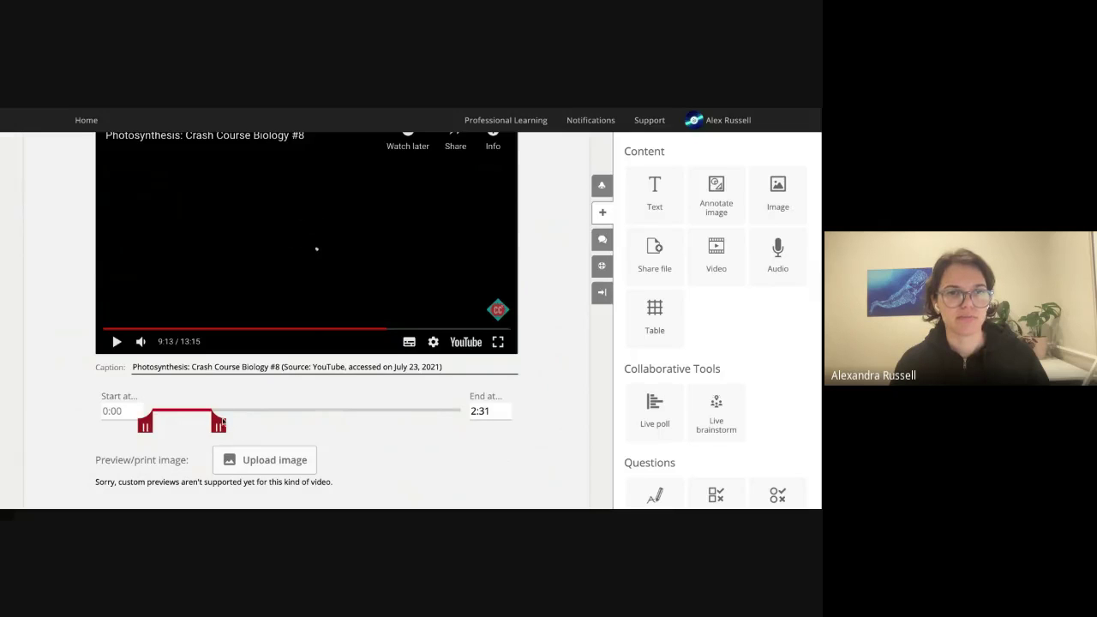
pyautogui.moveTo(144, 426); pyautogui.dragTo(156, 426)
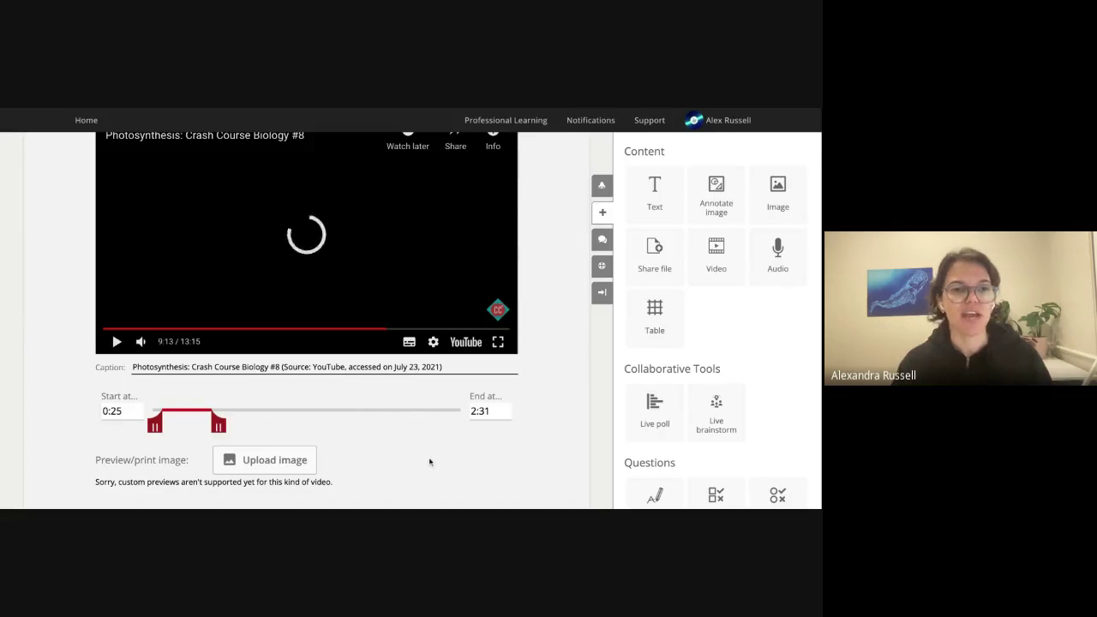
# Save the trimmed video block, then test it inline by playing, dismissing the ad, and pausing.
pyautogui.scroll(-1, 435, 466)
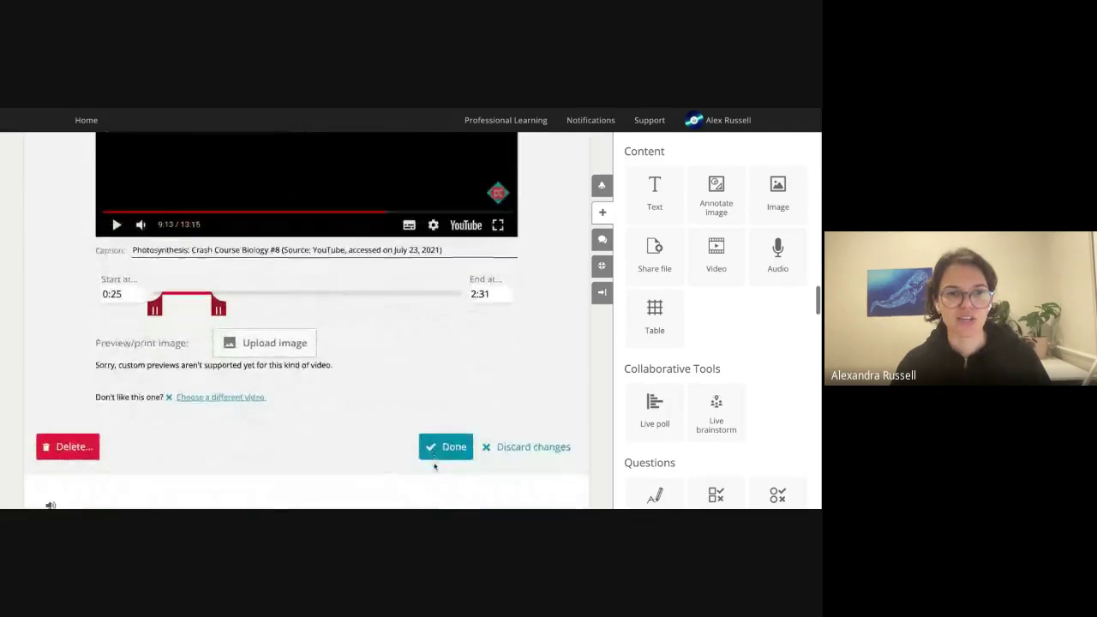
pyautogui.click(442, 439)
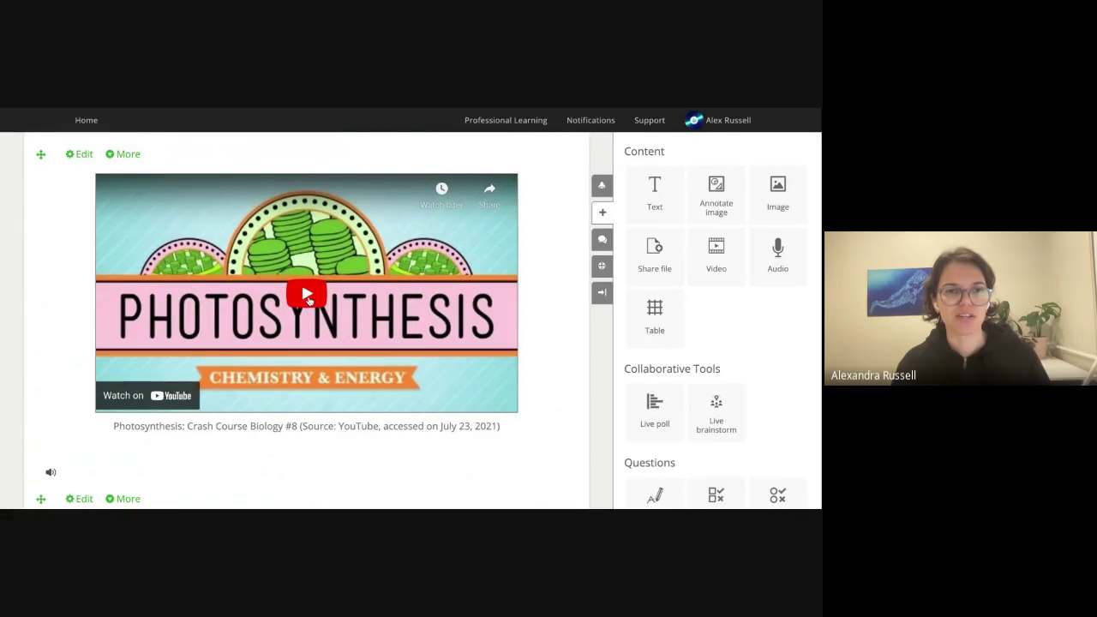
pyautogui.click(309, 298)
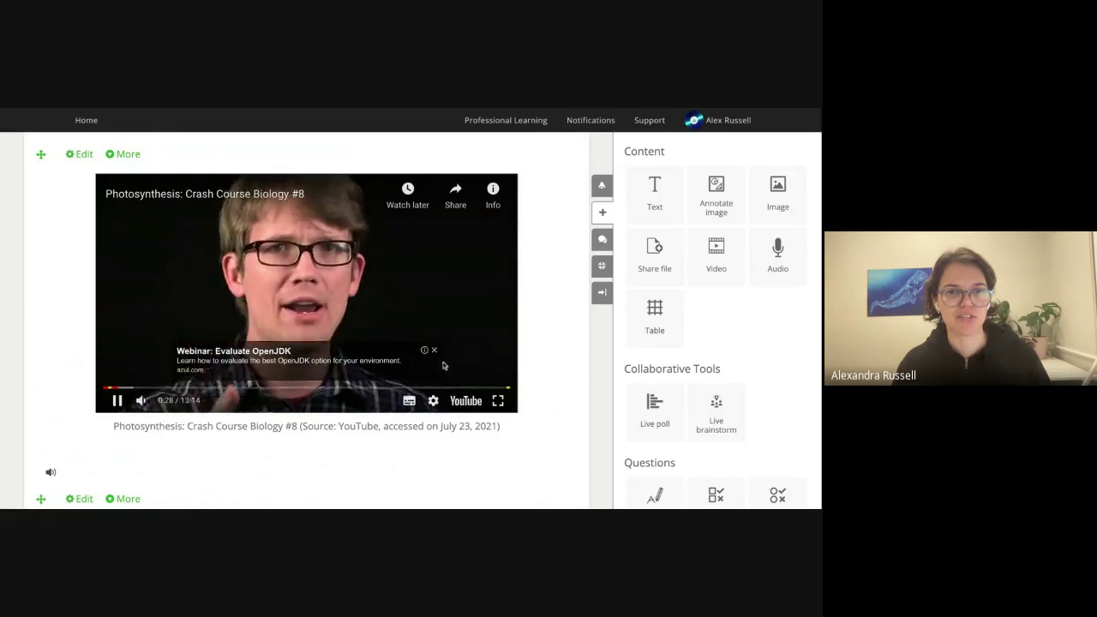
pyautogui.click(434, 350)
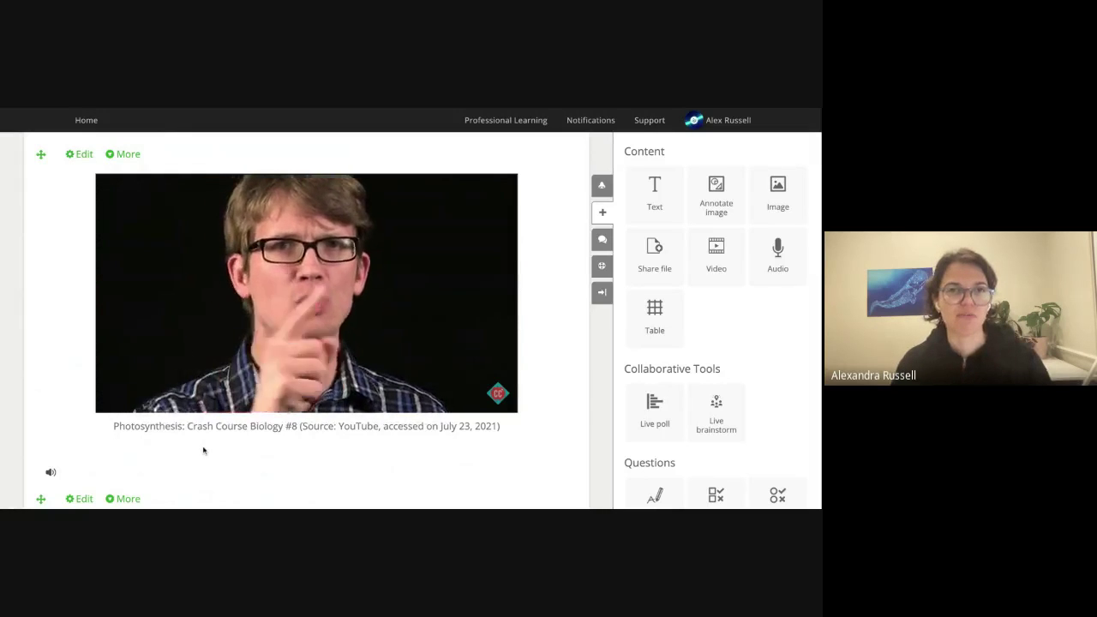
pyautogui.moveTo(119, 403)
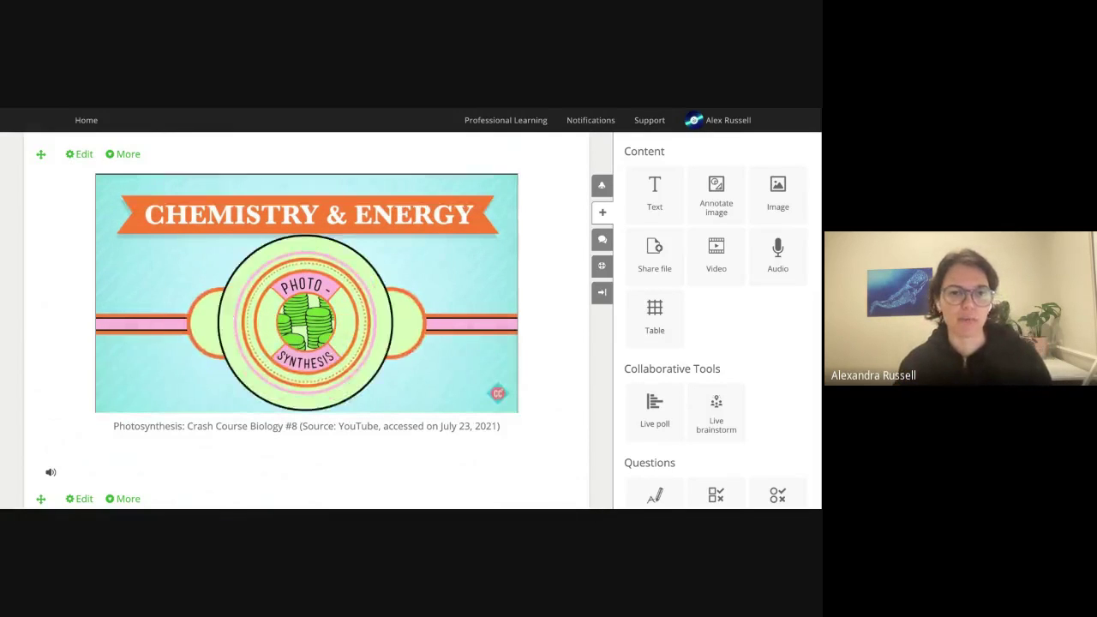
pyautogui.click(117, 402)
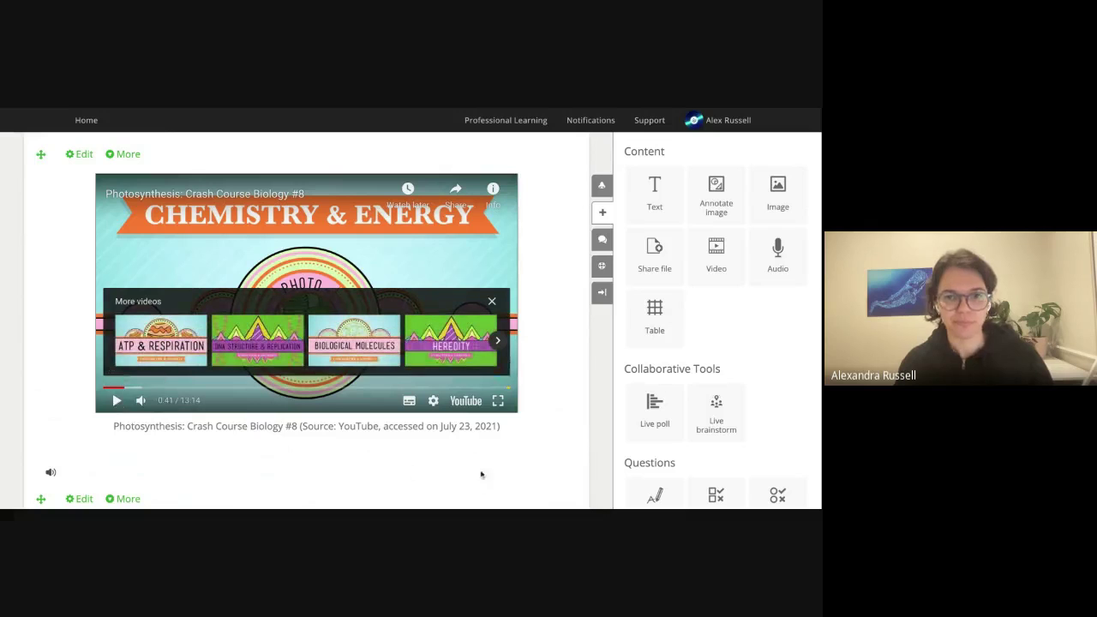
pyautogui.scroll(-2, 522, 451)
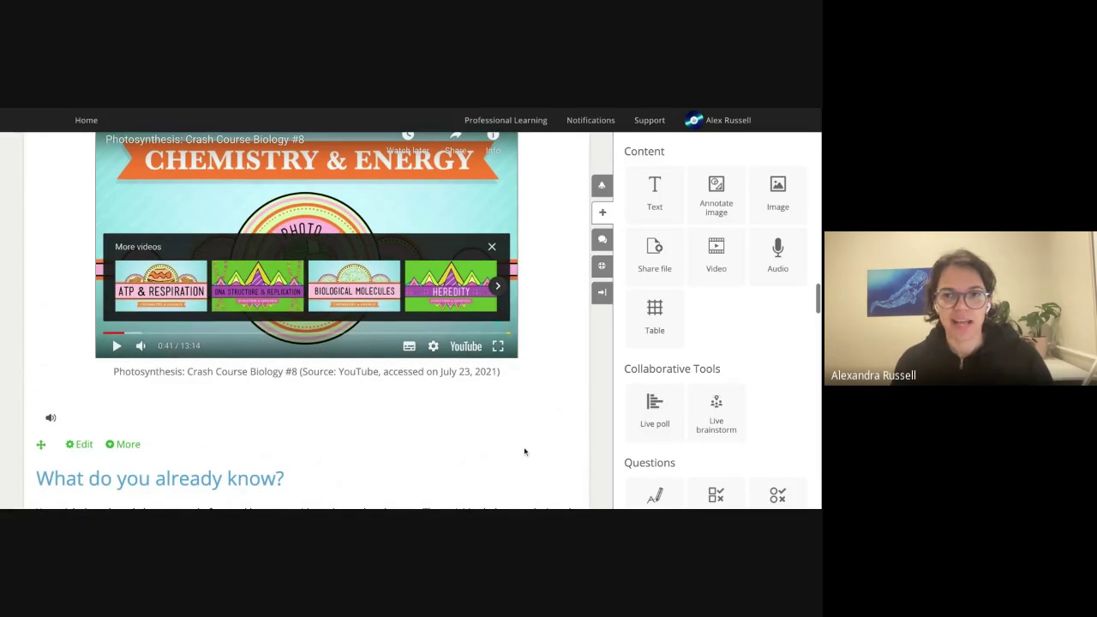
# Add a true/false question below the video: 'Photosynthesis is the process that animals use to gain energy'.
pyautogui.scroll(-3, 660, 385)
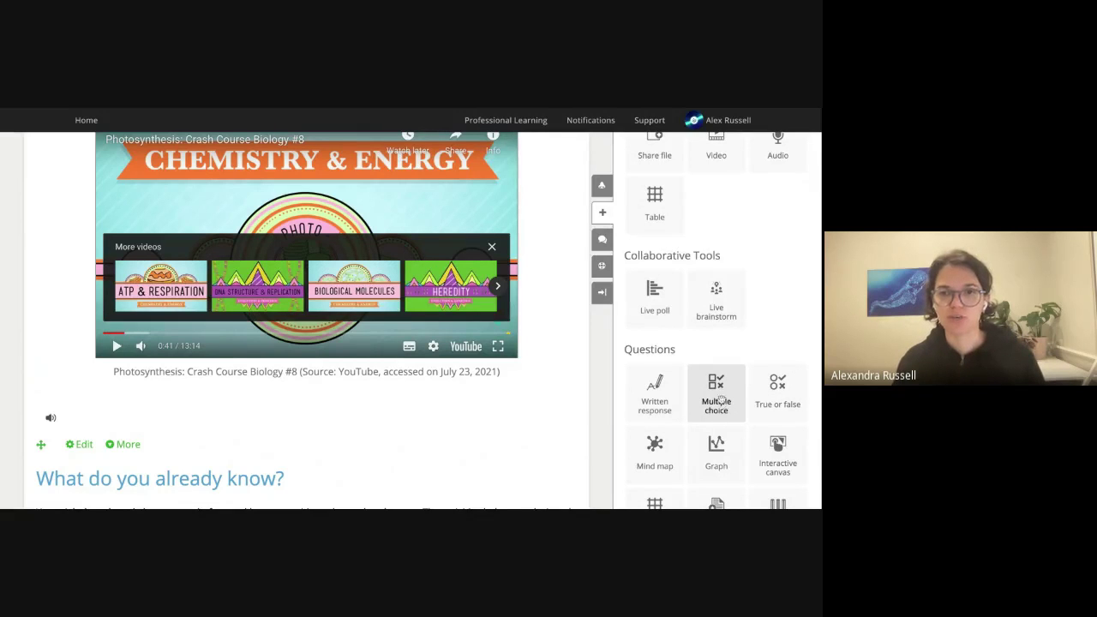
pyautogui.moveTo(794, 386); pyautogui.dragTo(377, 409)
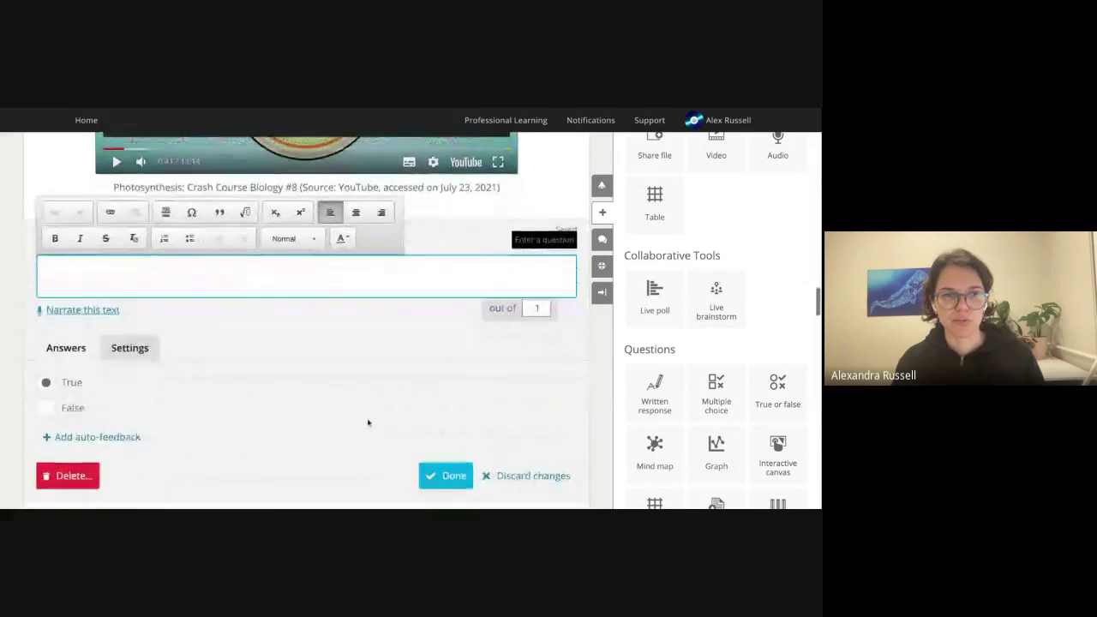
pyautogui.write('Pho')
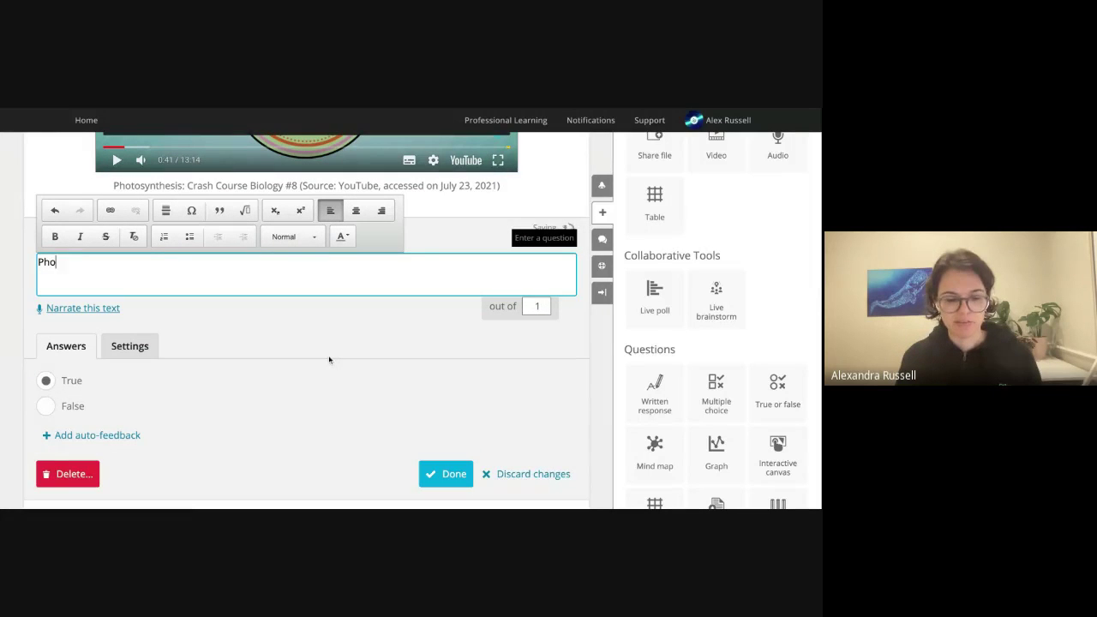
pyautogui.write('tosynthesis is')
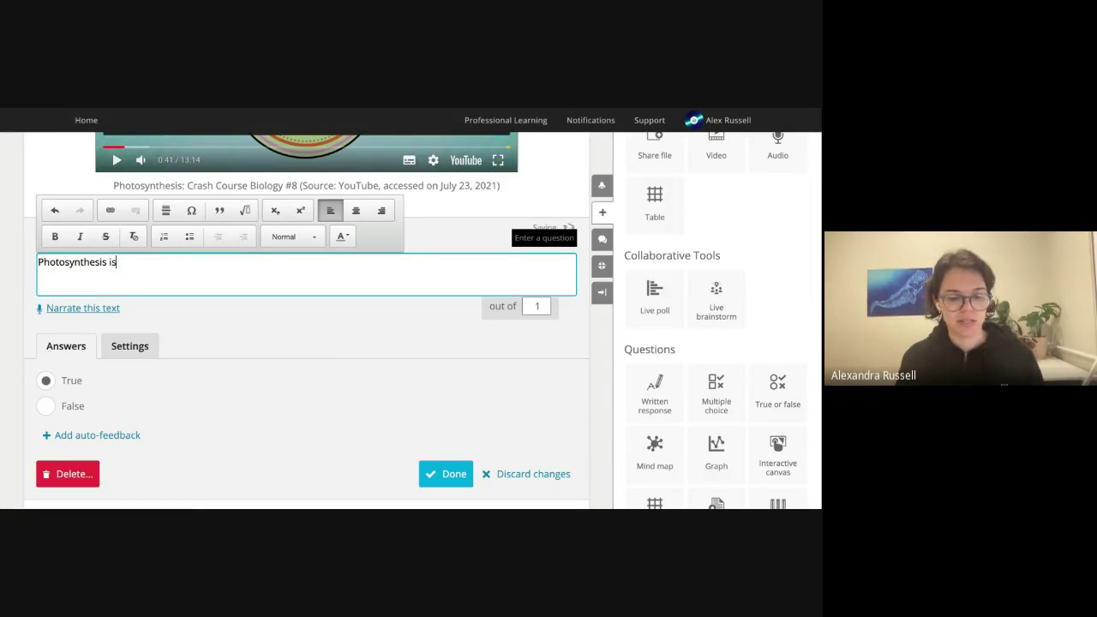
pyautogui.write(' the process that ')
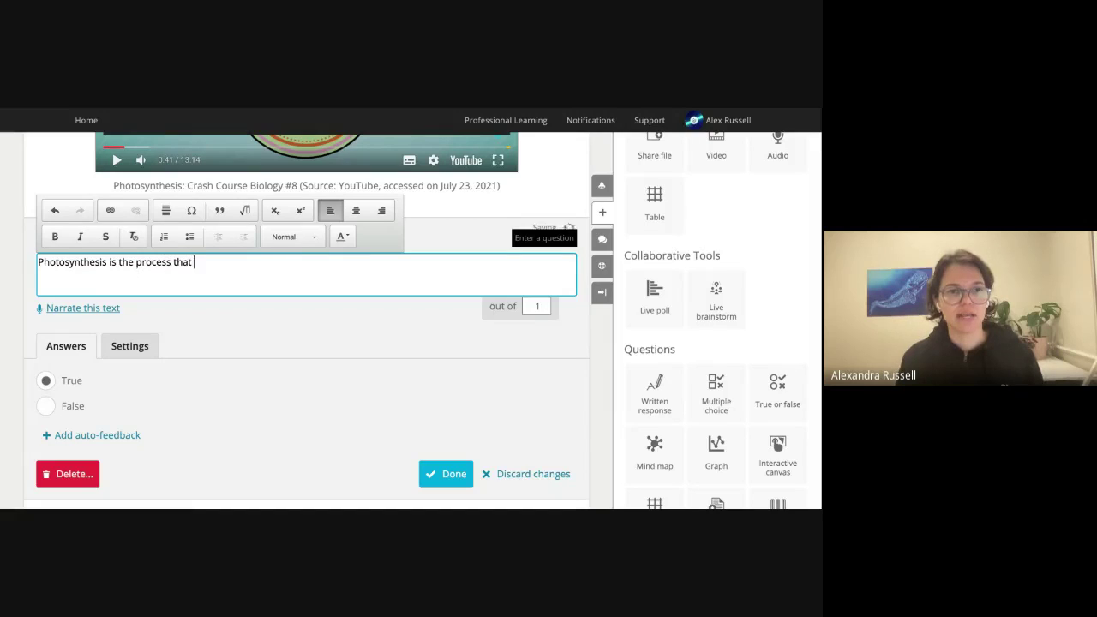
pyautogui.write('animals use to gain energy.')
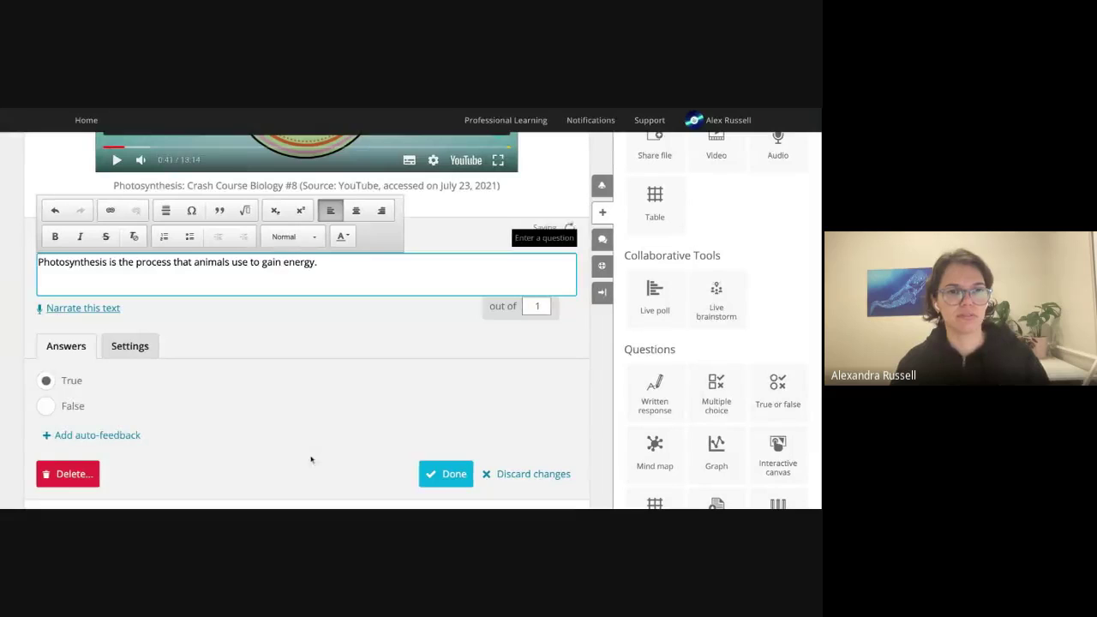
pyautogui.scroll(-1, 308, 458)
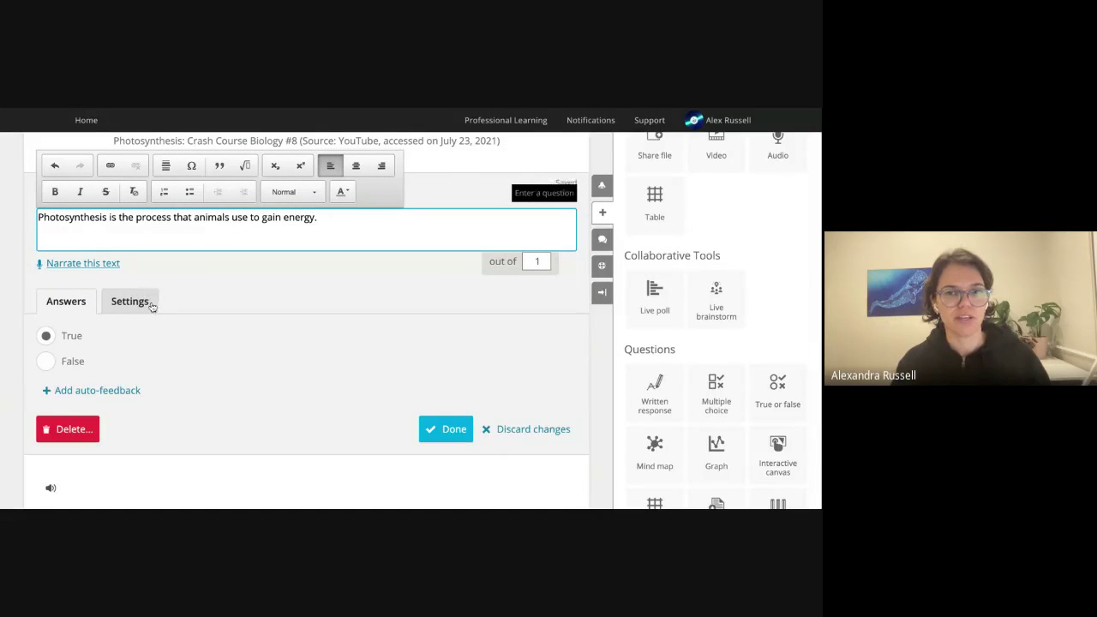
# Give True the feedback 'Well done!' and False 'Not quite- watch the video.from 42', keep Standard, and save.
pyautogui.click(101, 392)
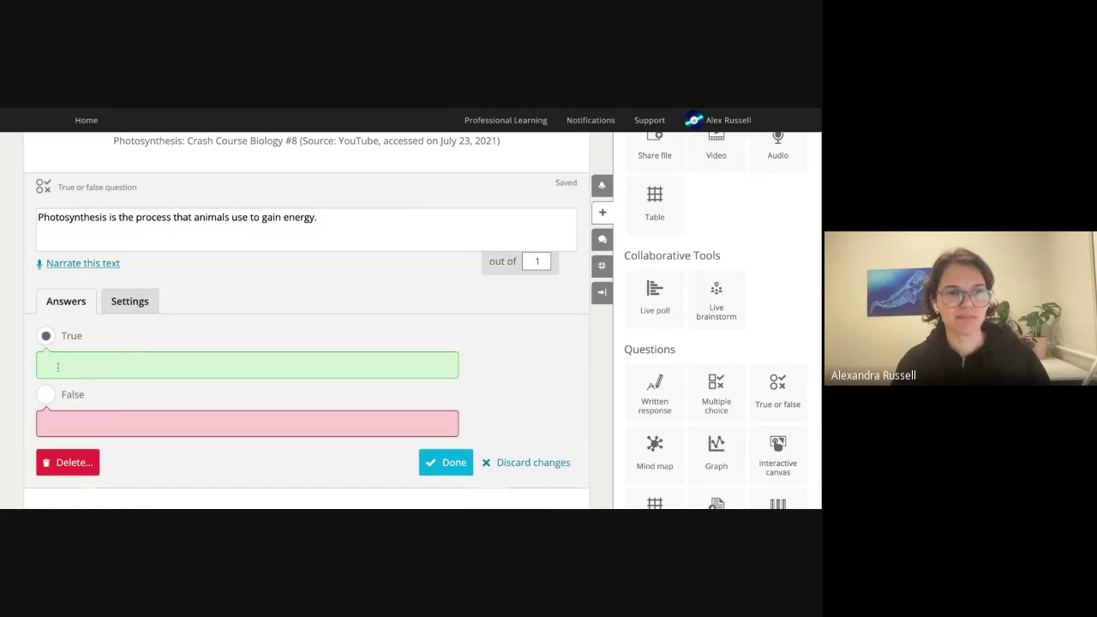
pyautogui.click(57, 367)
pyautogui.write('W')
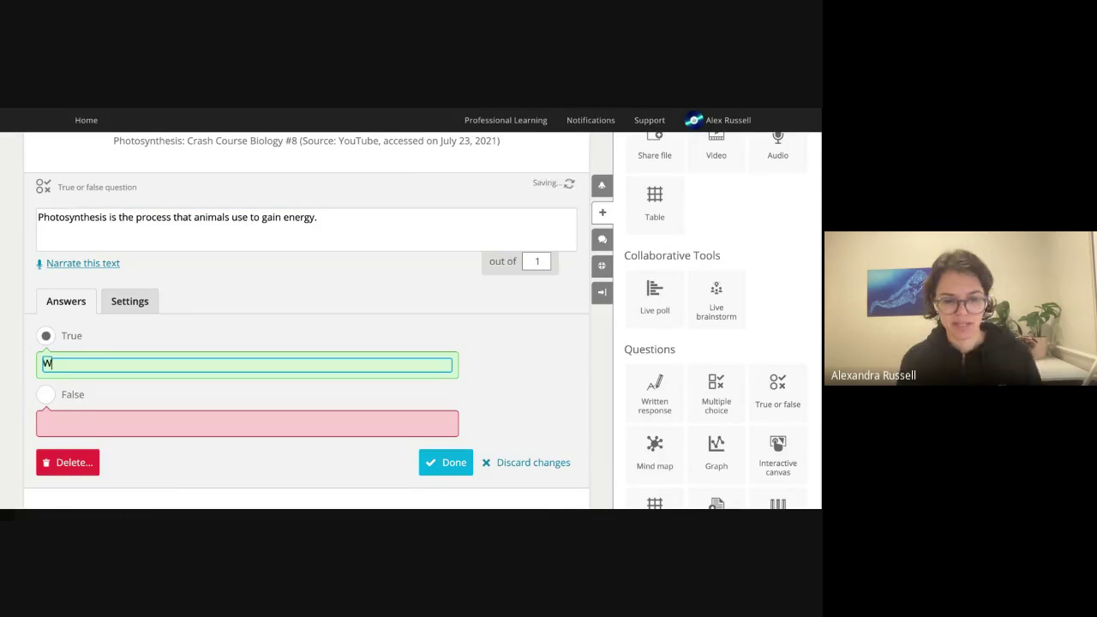
pyautogui.write('ell done!')
pyautogui.click(85, 428)
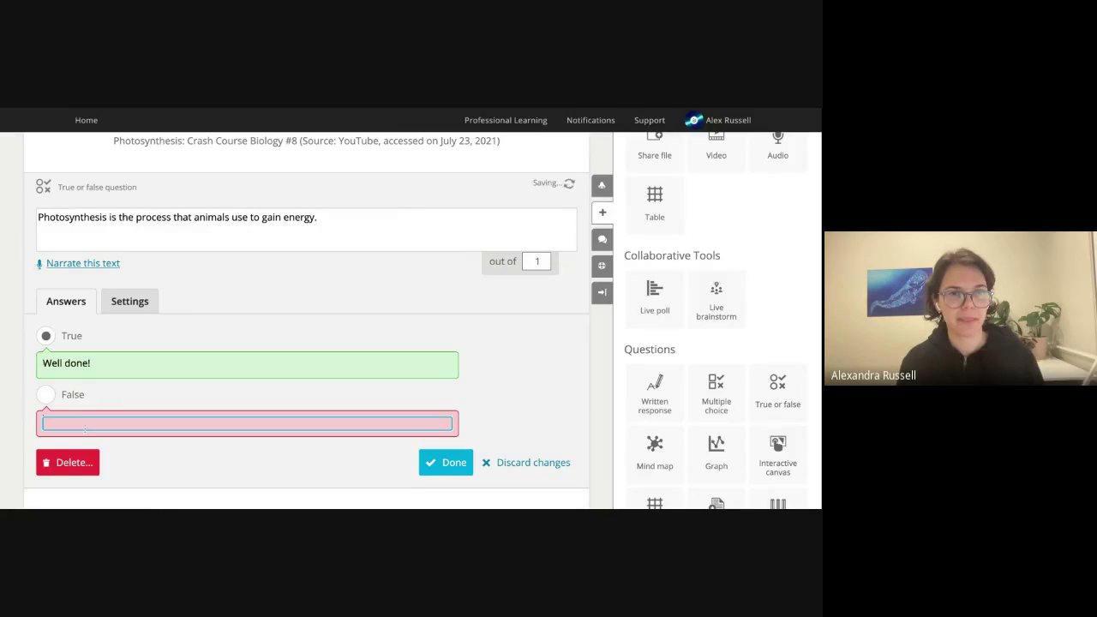
pyautogui.write('Not quite- watch the v')
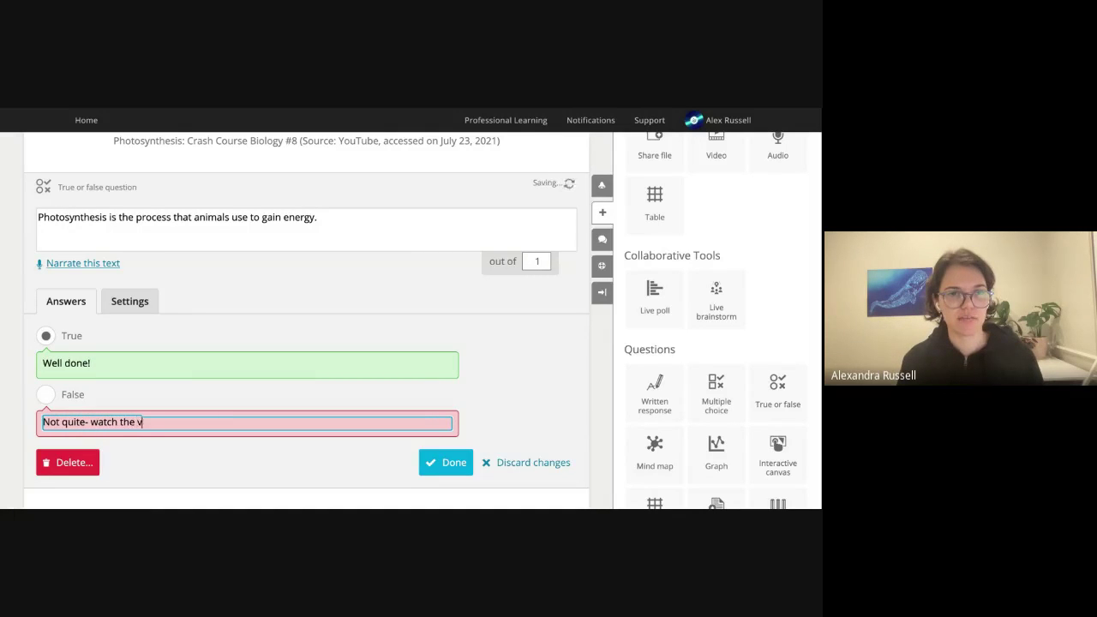
pyautogui.write('ideo.from 0.')
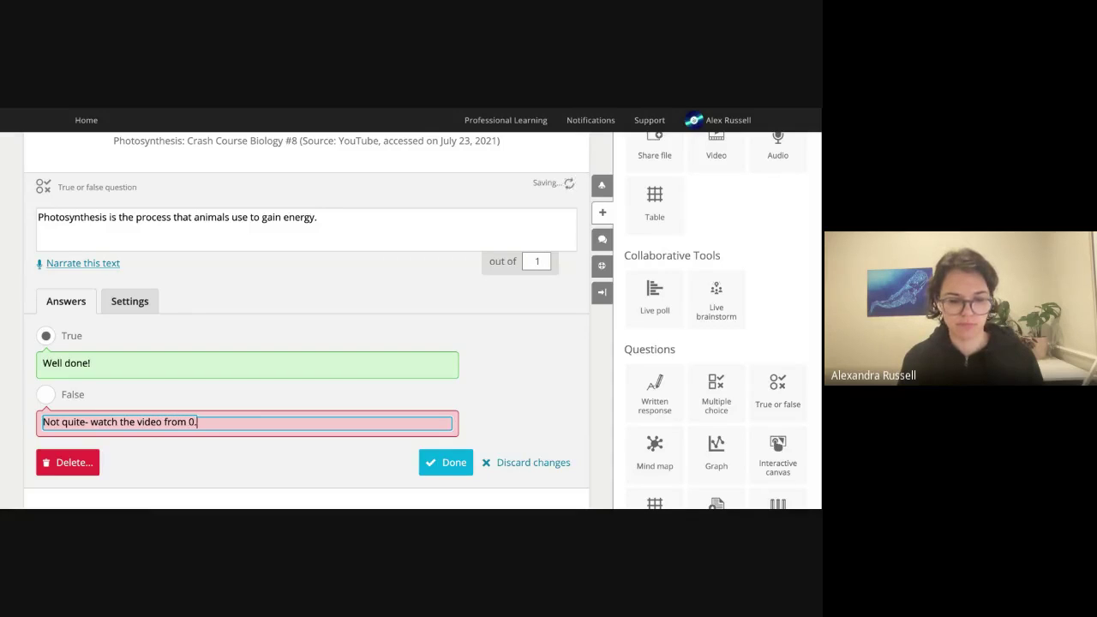
pyautogui.write('4')
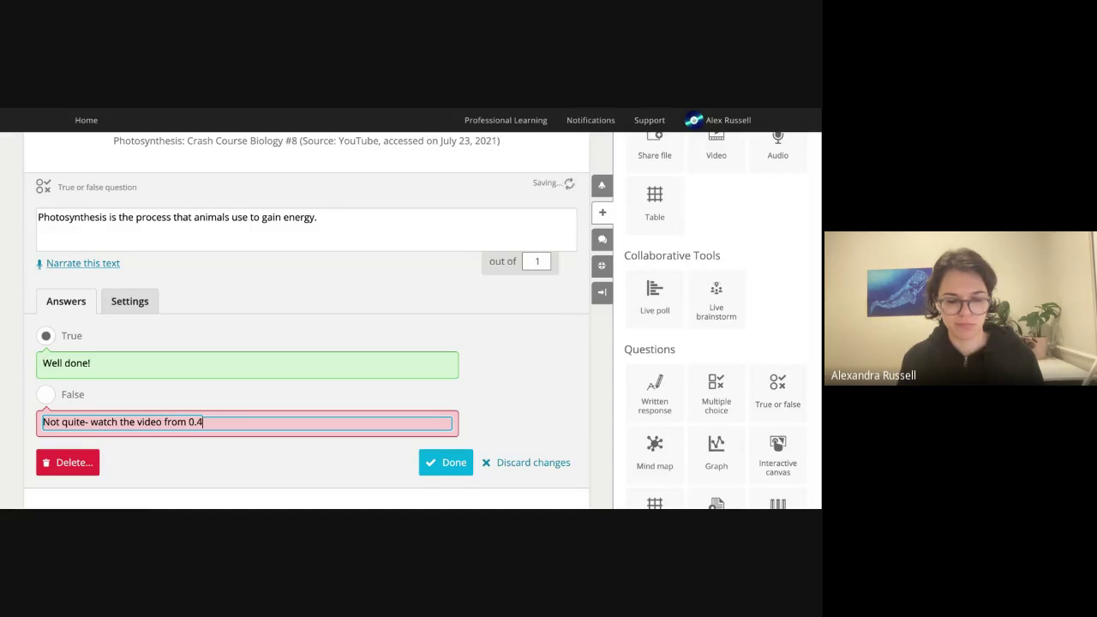
pyautogui.write('2')
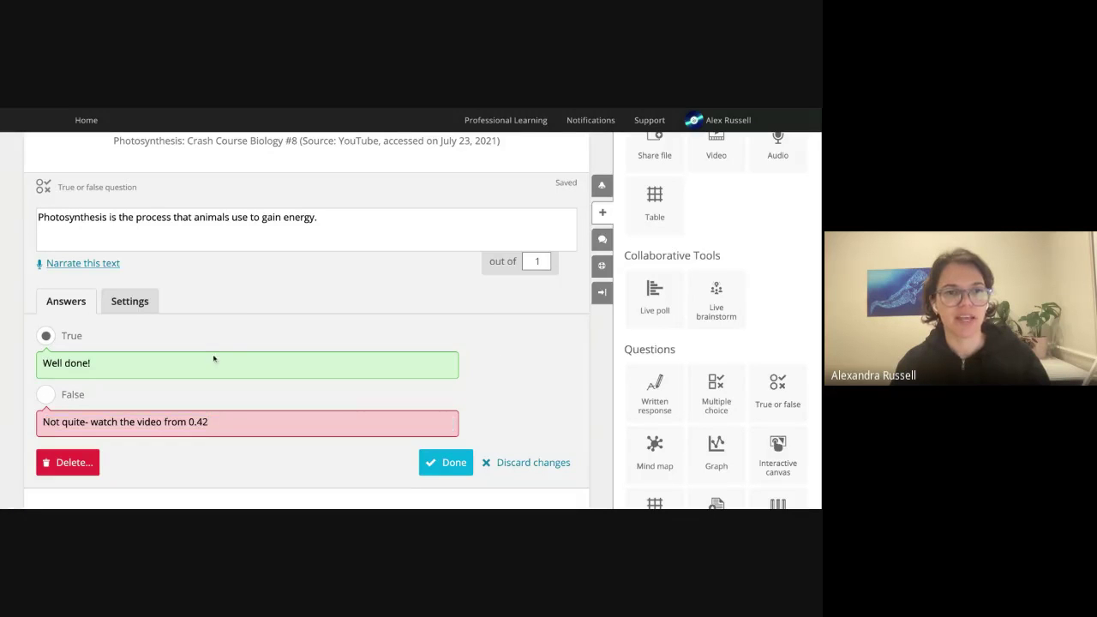
pyautogui.click(129, 308)
pyautogui.scroll(-2, 129, 311)
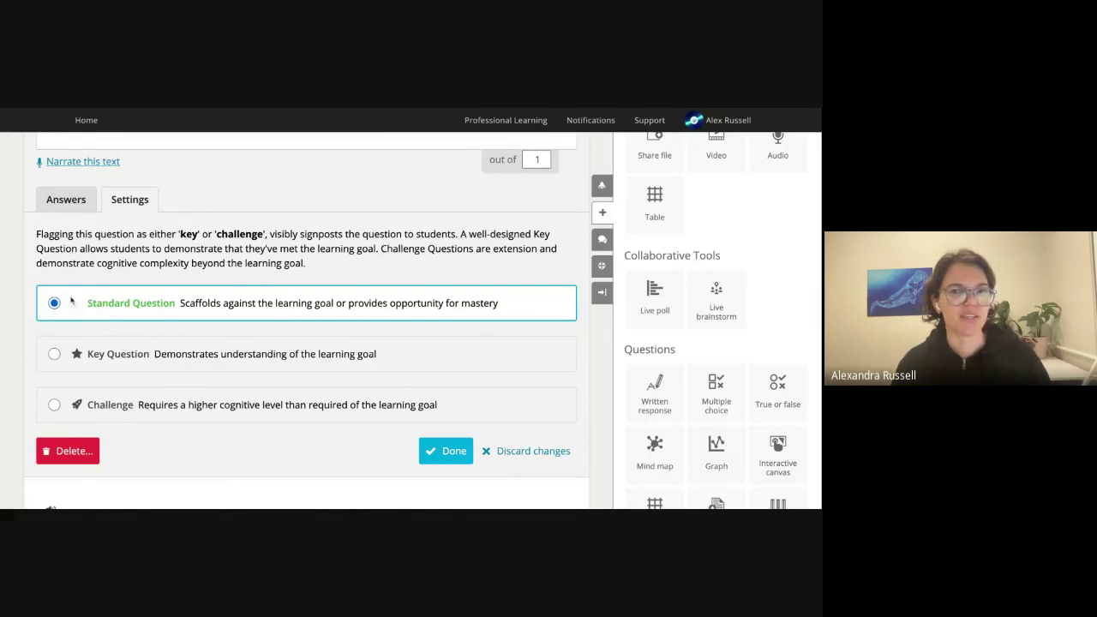
pyautogui.click(446, 452)
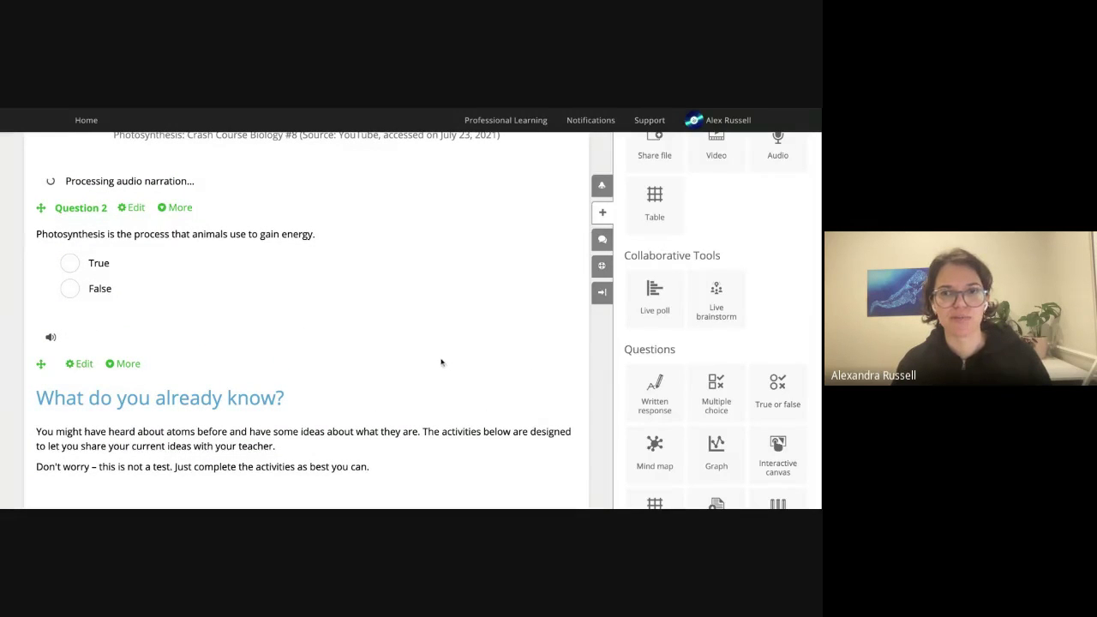
pyautogui.scroll(3, 756, 343)
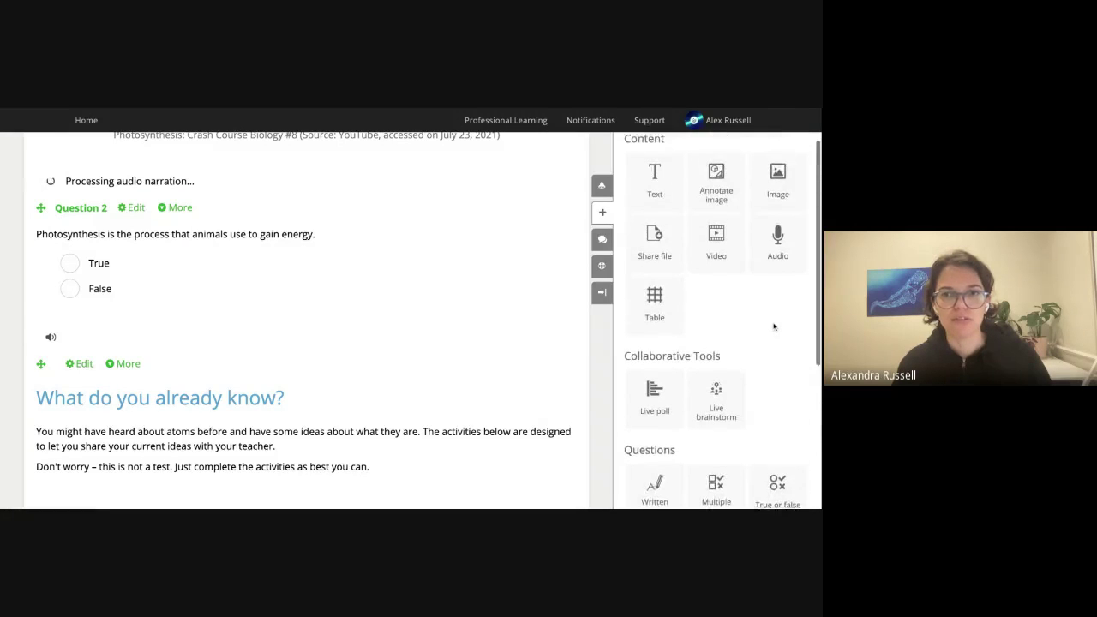
pyautogui.scroll(-1, 758, 342)
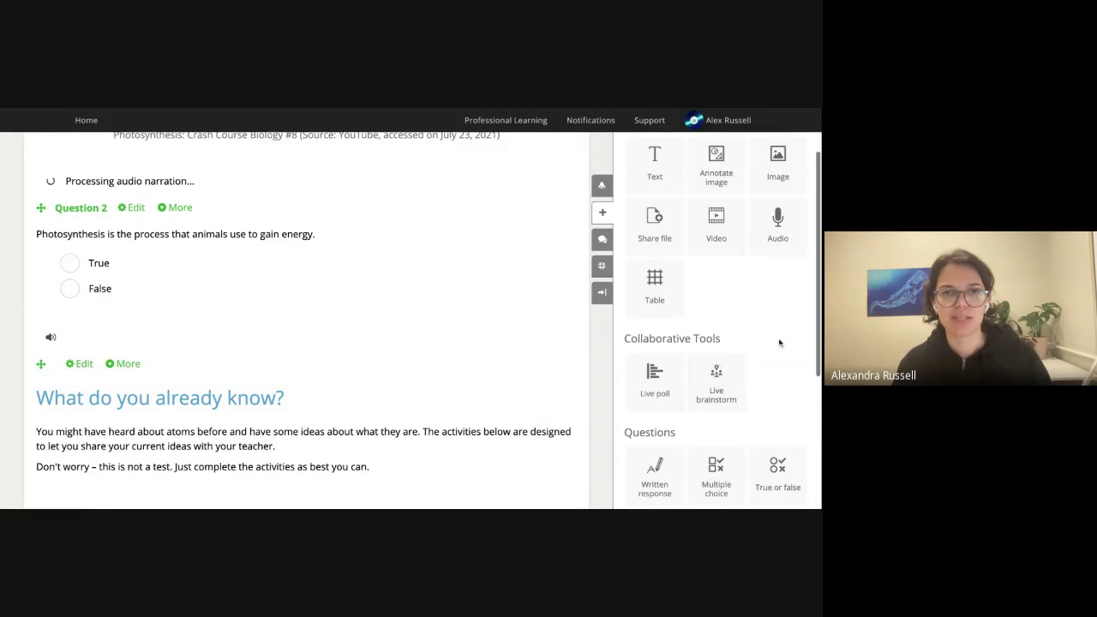
pyautogui.scroll(-1, 779, 343)
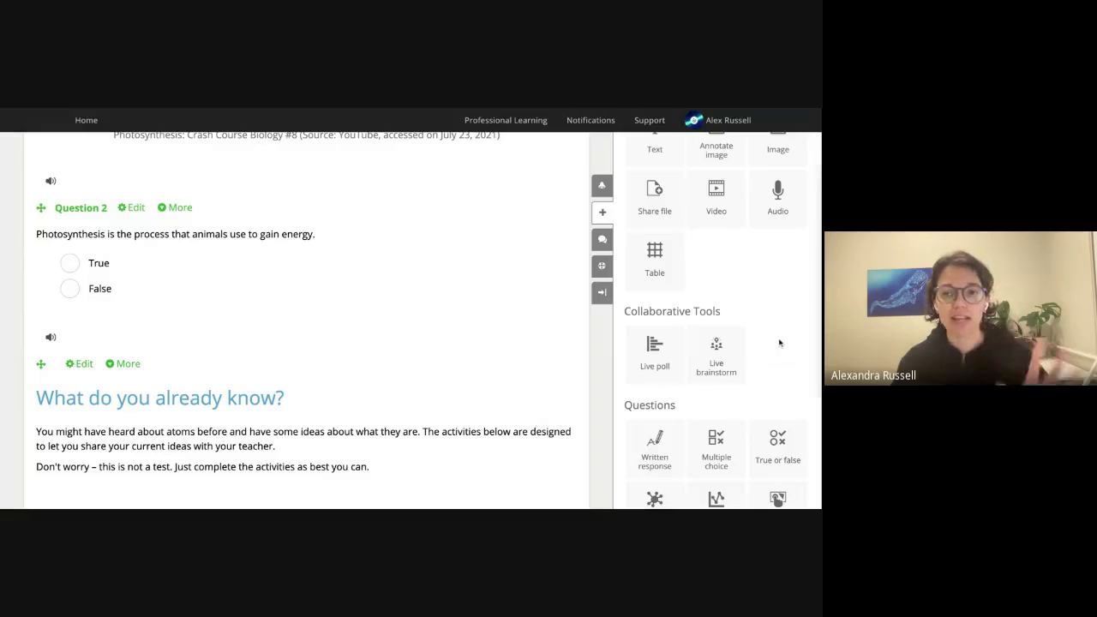
pyautogui.scroll(-1, 778, 343)
pyautogui.scroll(-4, 779, 343)
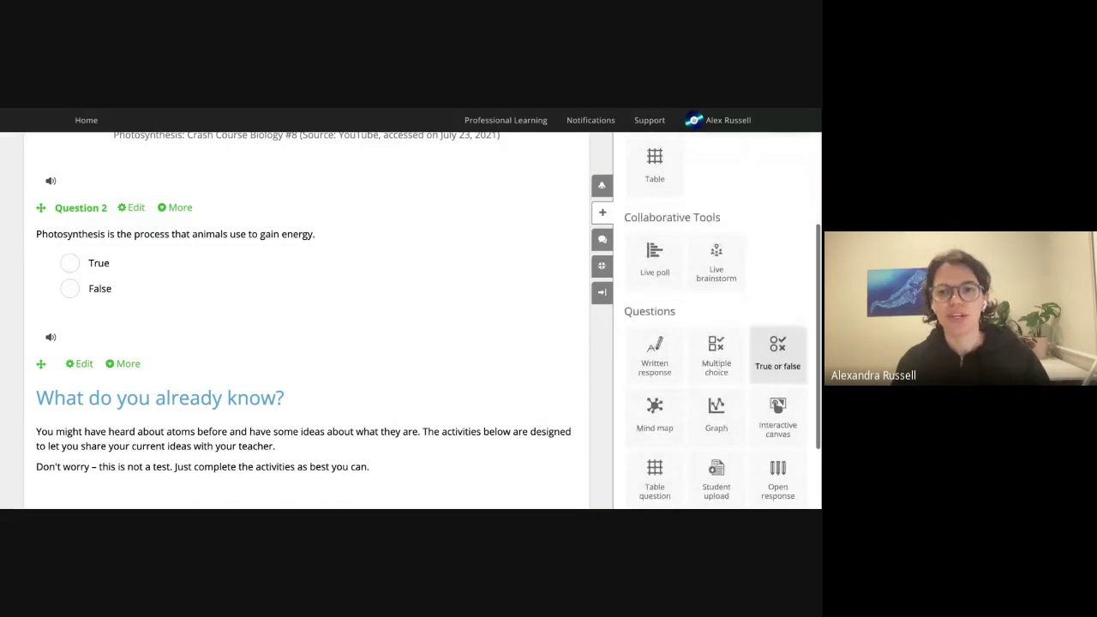
pyautogui.scroll(-1, 778, 340)
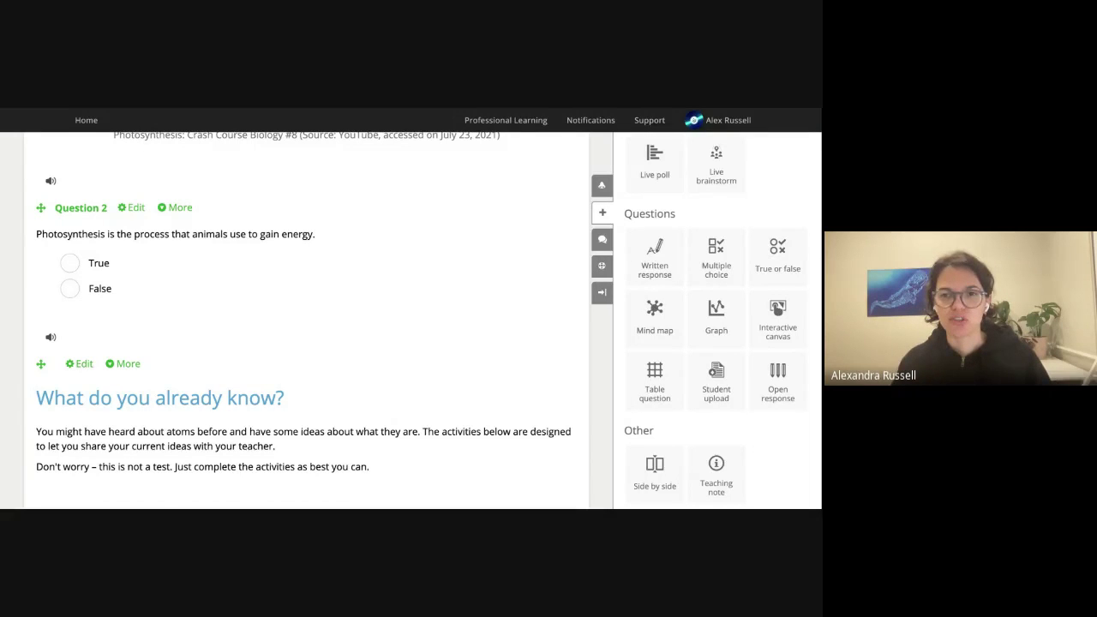
pyautogui.scroll(-2, 428, 430)
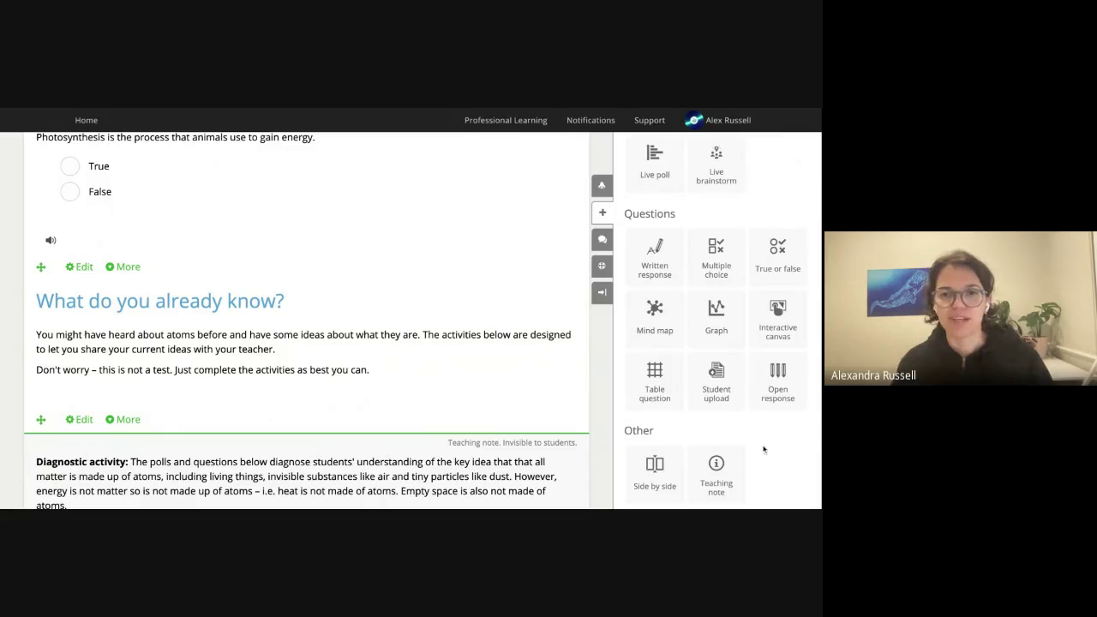
pyautogui.scroll(-1, 802, 461)
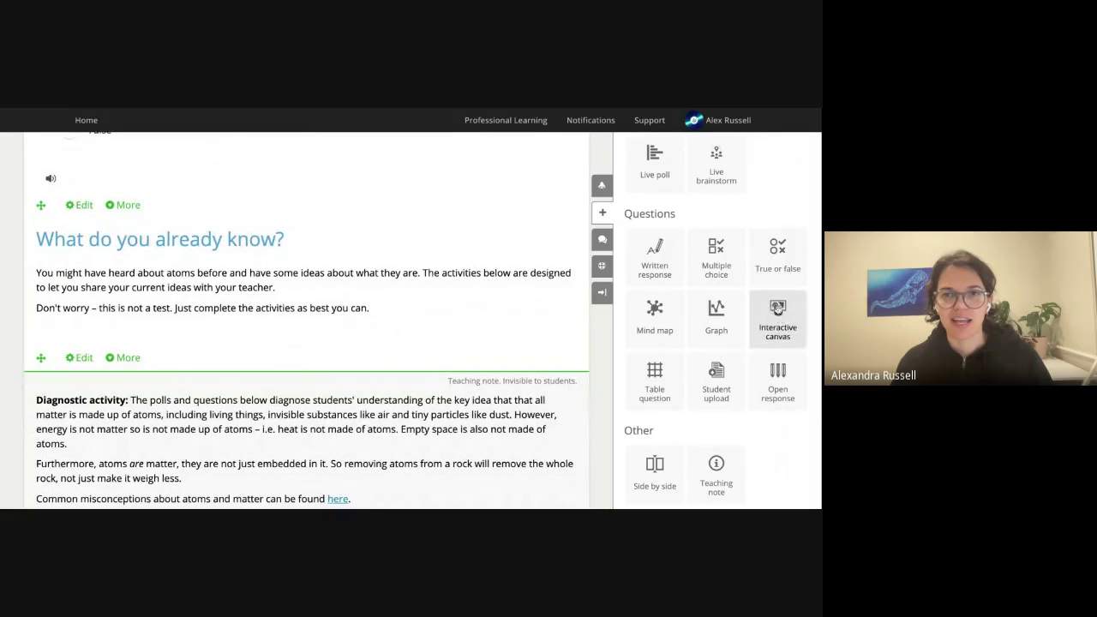
pyautogui.scroll(1, 793, 182)
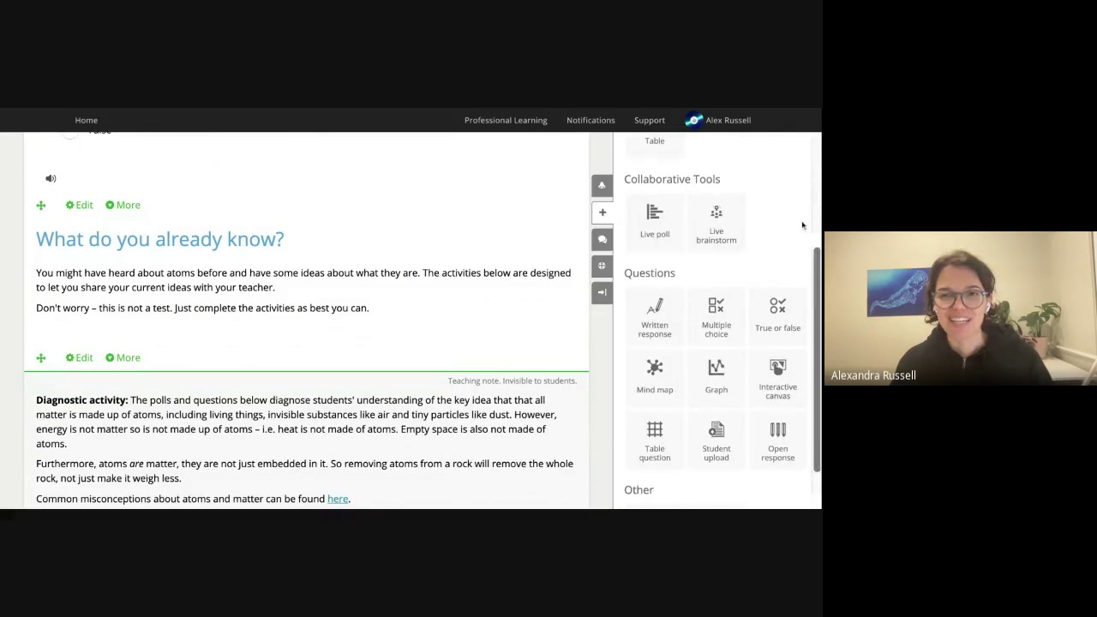
pyautogui.scroll(2, 799, 227)
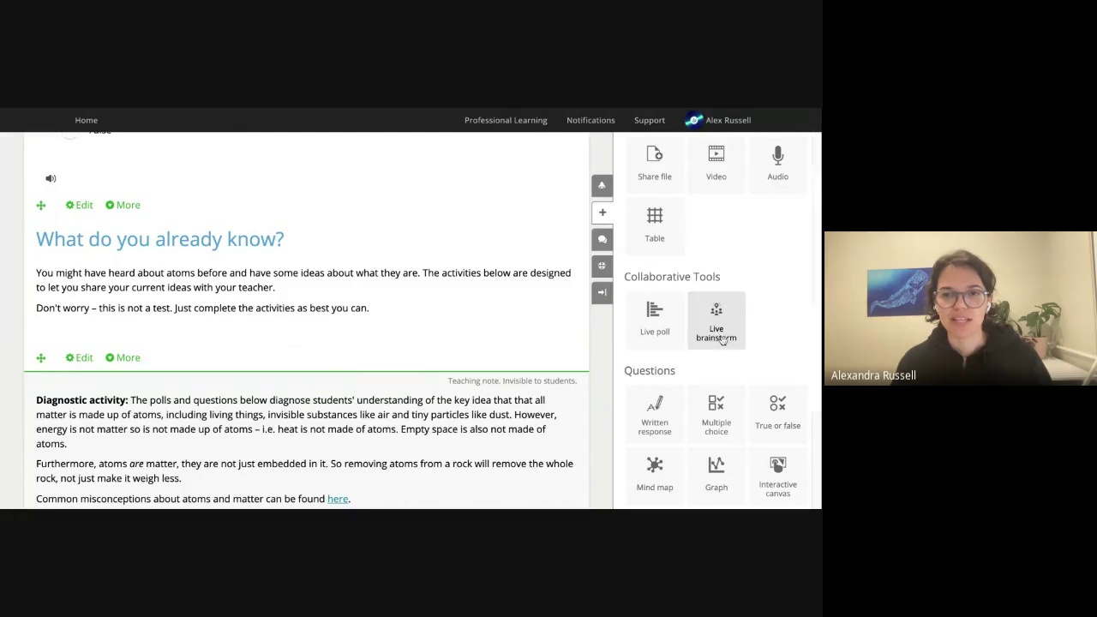
pyautogui.scroll(1, 470, 327)
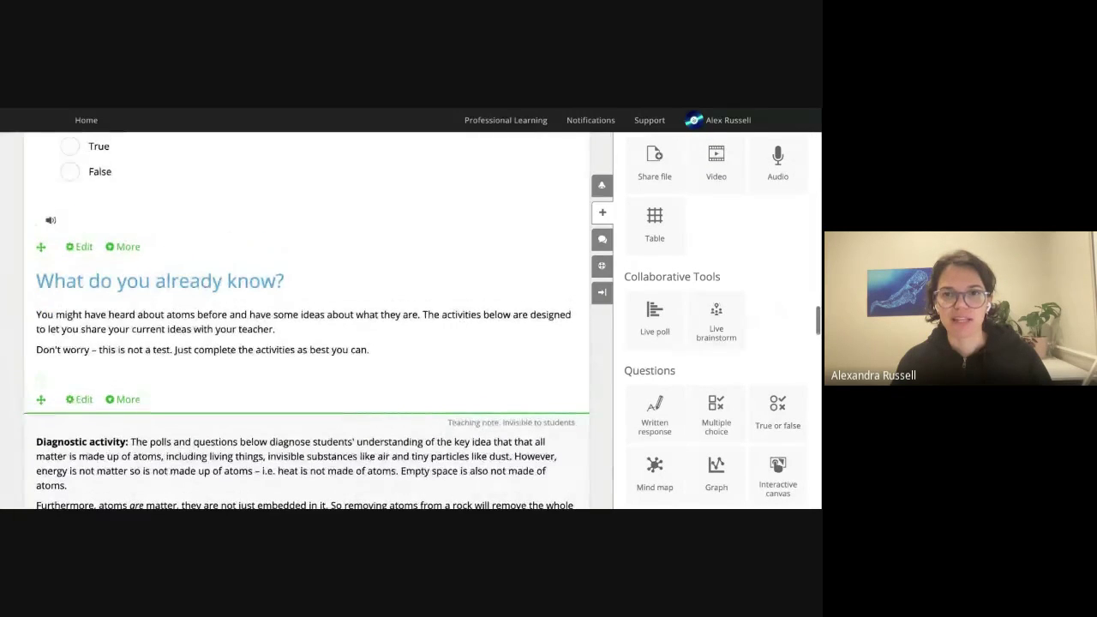
pyautogui.scroll(-3, 763, 330)
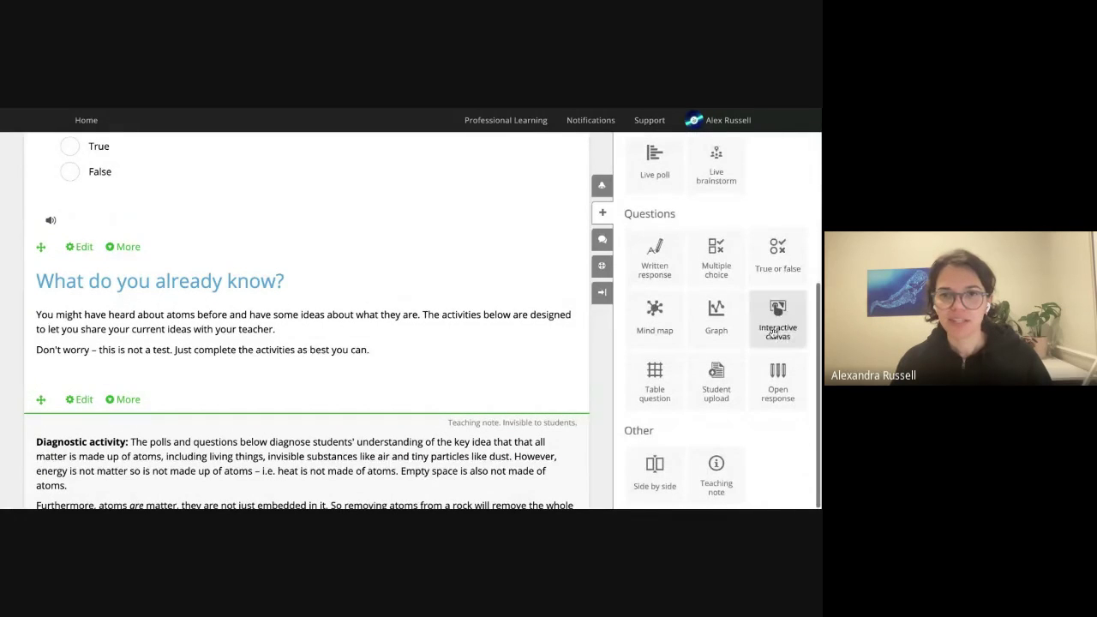
pyautogui.scroll(-1, 773, 332)
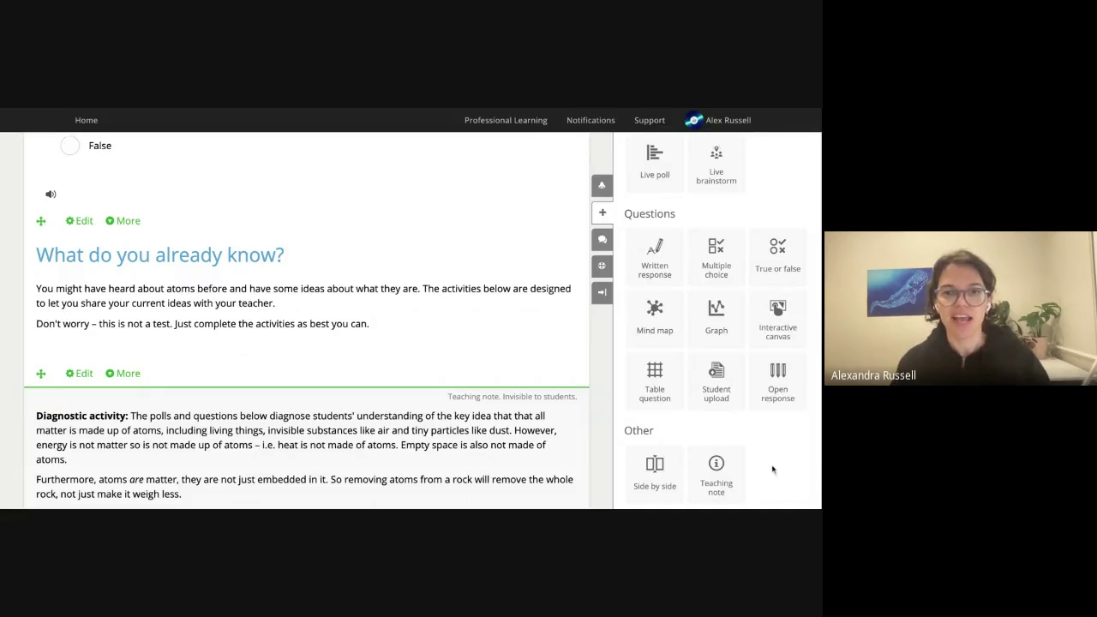
pyautogui.scroll(1, 364, 347)
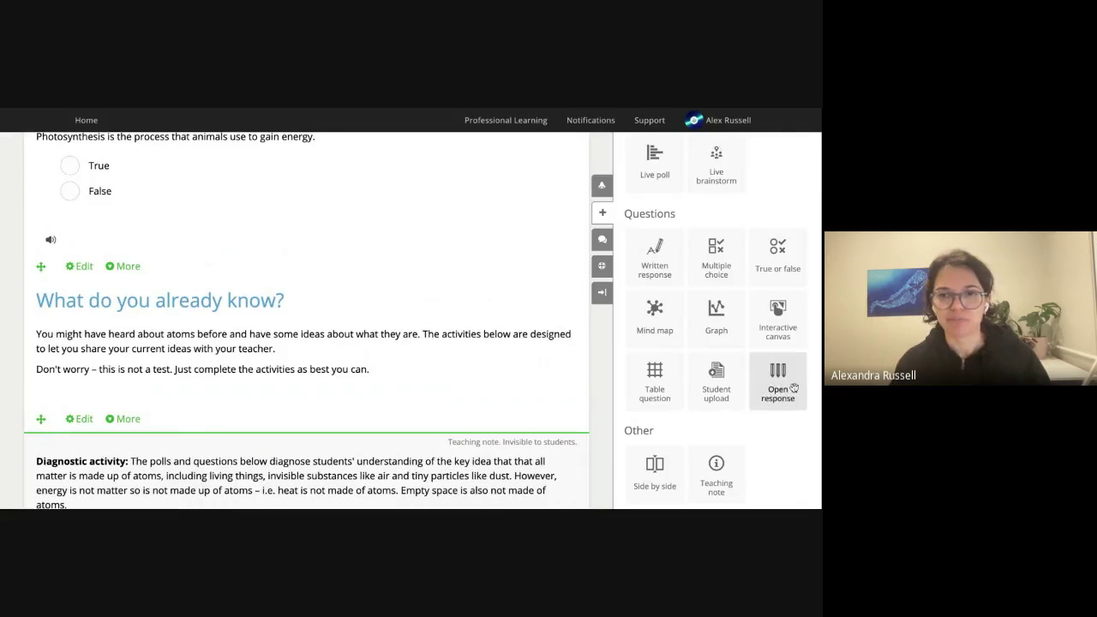
# Insert an open-response question asking 'How does science impact your daily life?' and save it.
pyautogui.moveTo(794, 388); pyautogui.dragTo(400, 250)
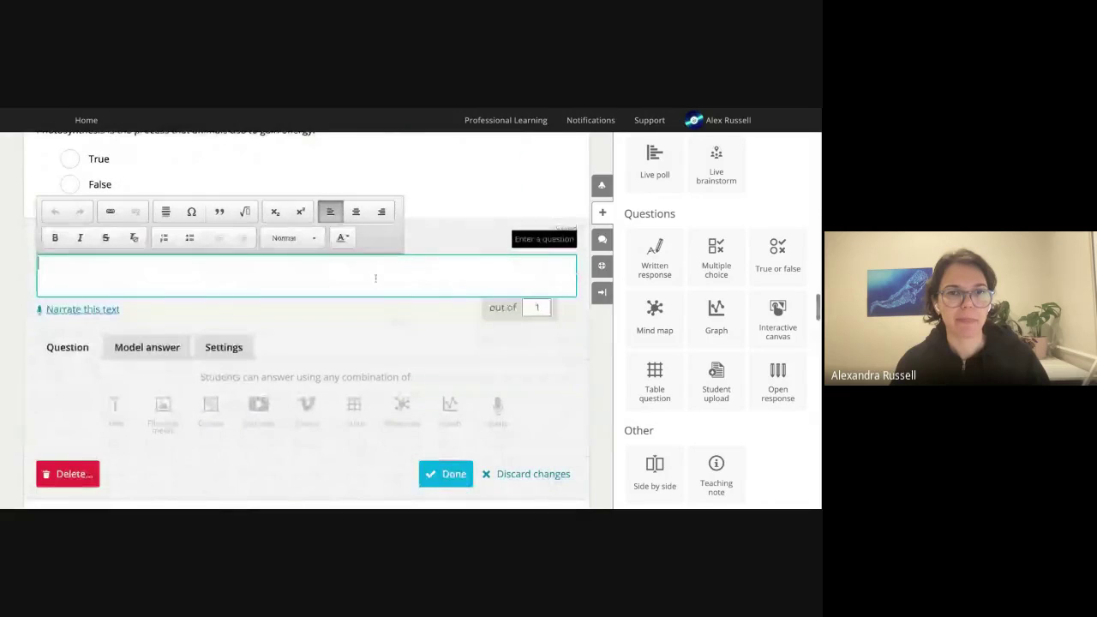
pyautogui.click(459, 239)
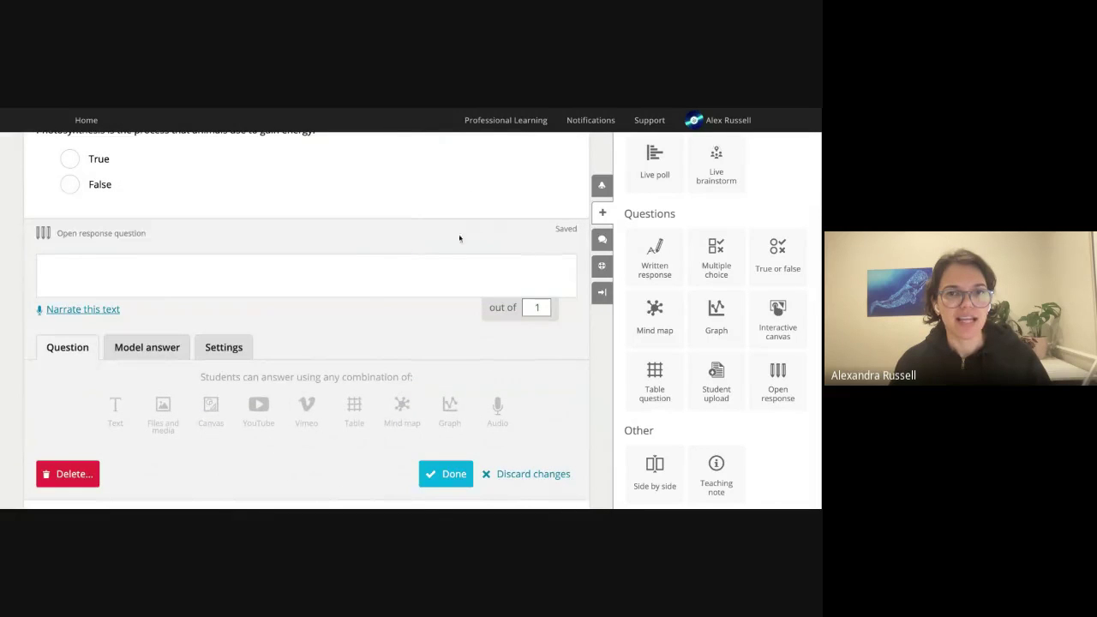
pyautogui.click(425, 279)
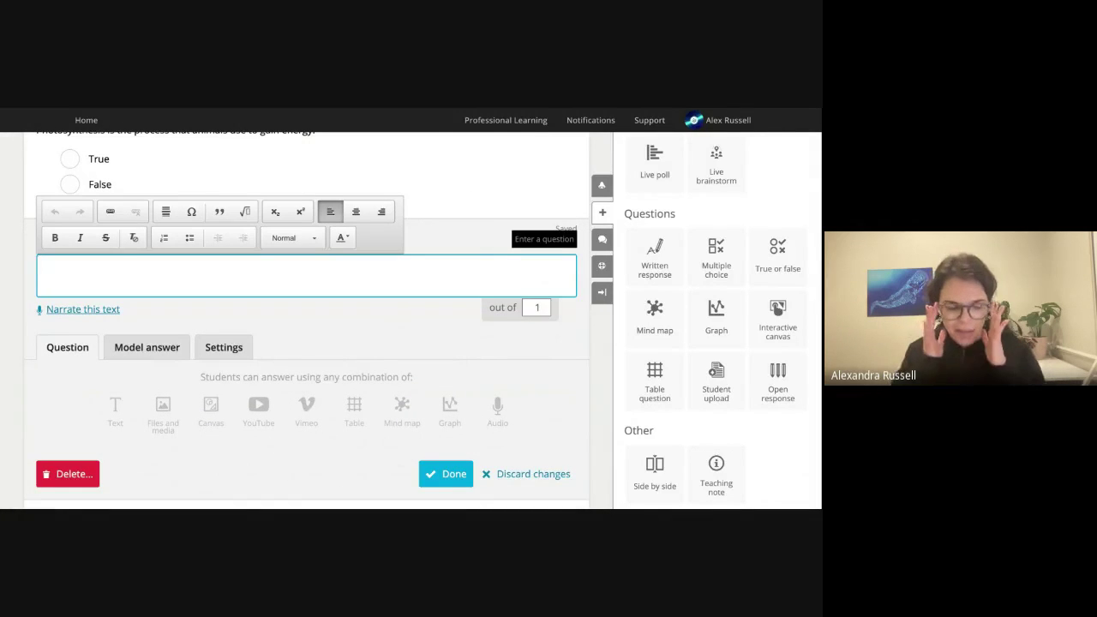
pyautogui.write('H')
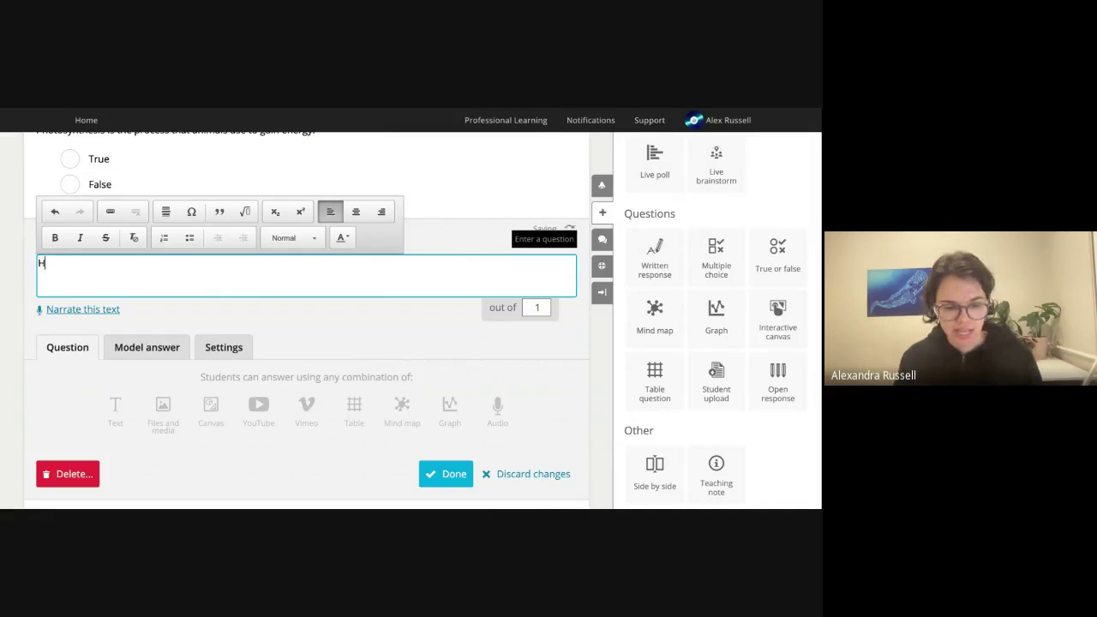
pyautogui.write('ow does science')
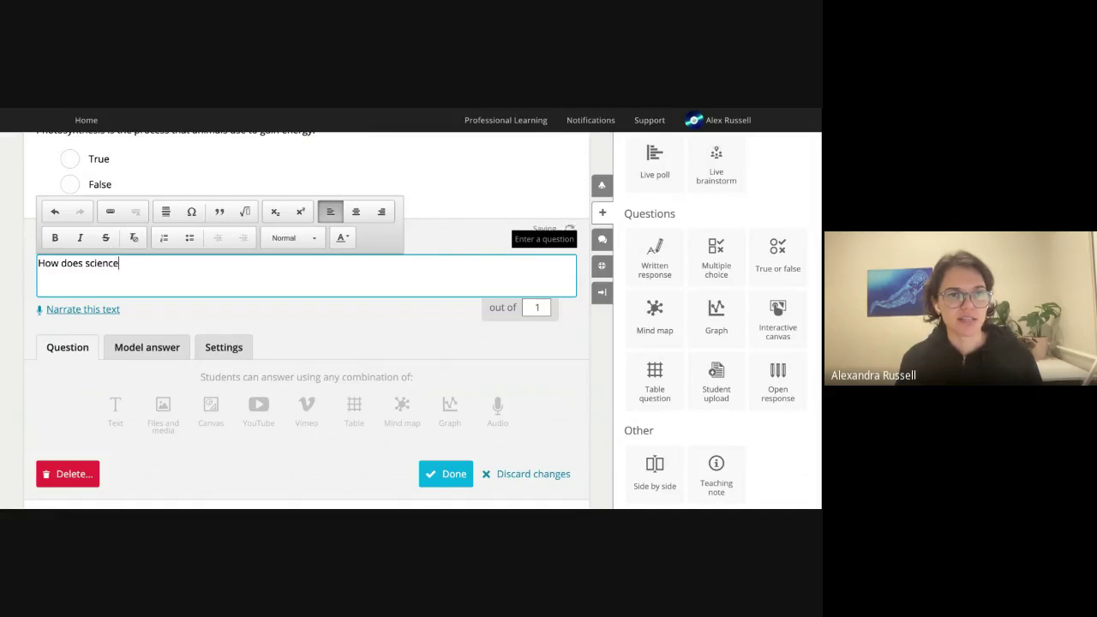
pyautogui.write(' impact your daily life?')
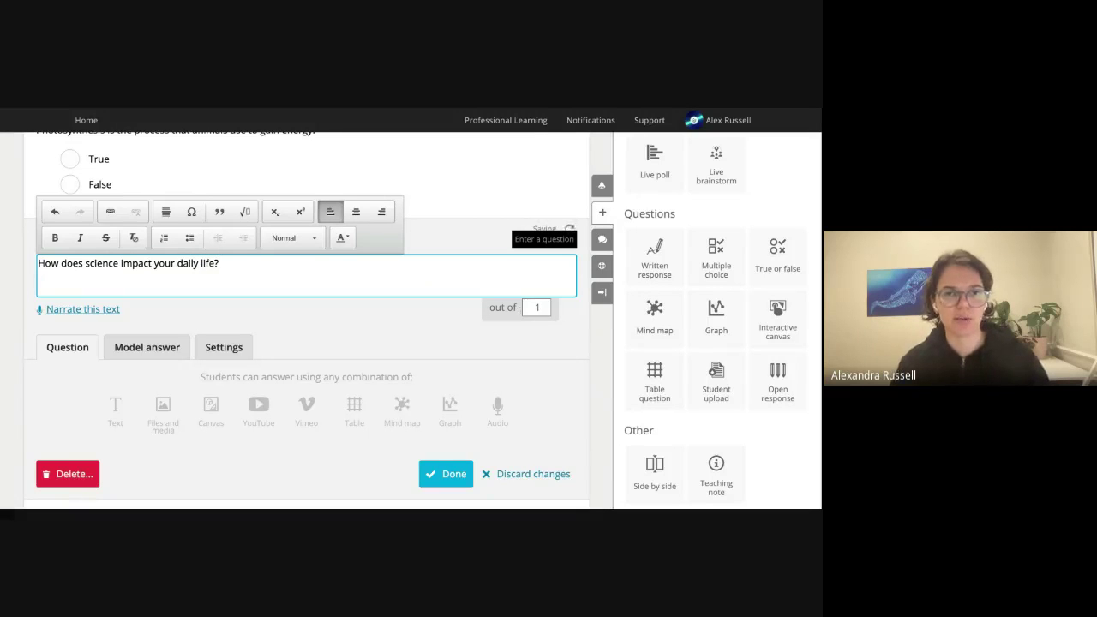
pyautogui.click(345, 342)
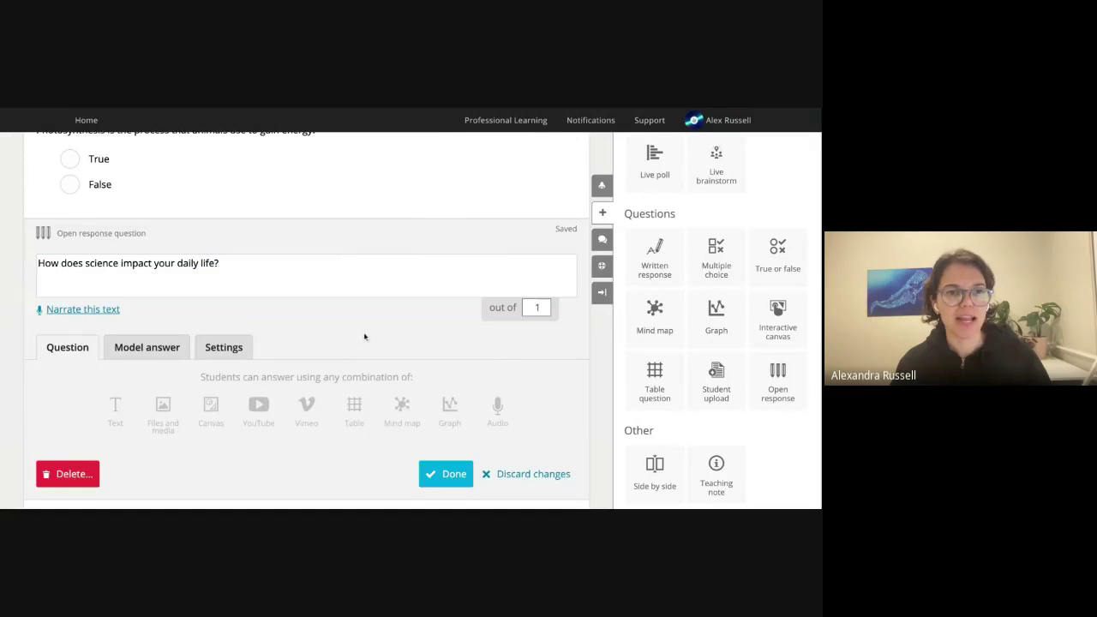
pyautogui.scroll(-1, 373, 347)
pyautogui.click(453, 426)
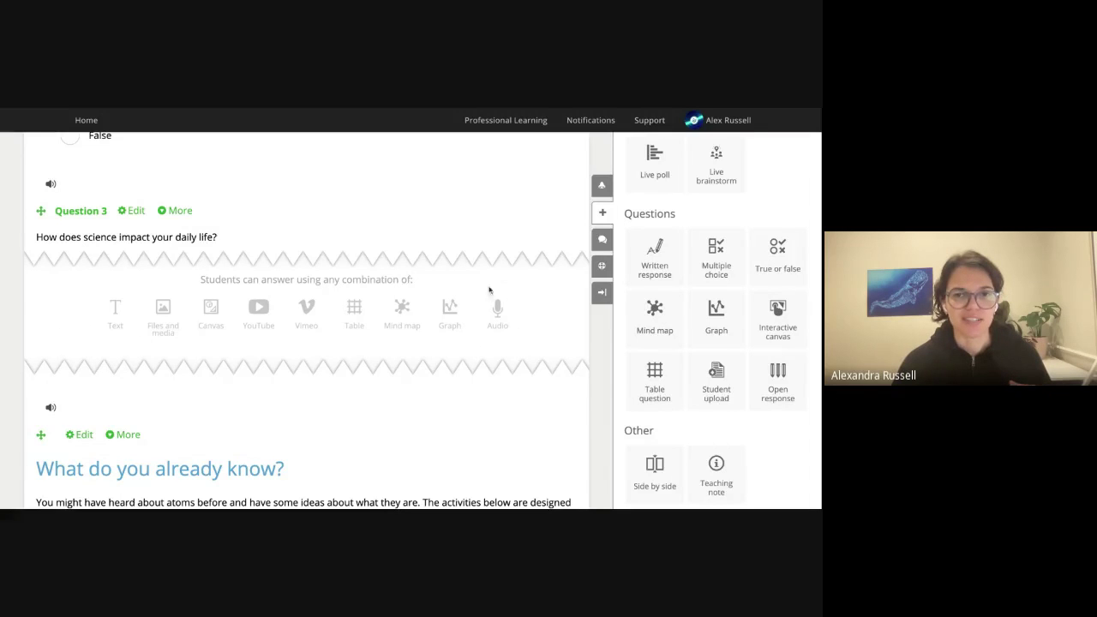
# Collapse the Add content panel so the lesson fills the page width.
pyautogui.click(601, 292)
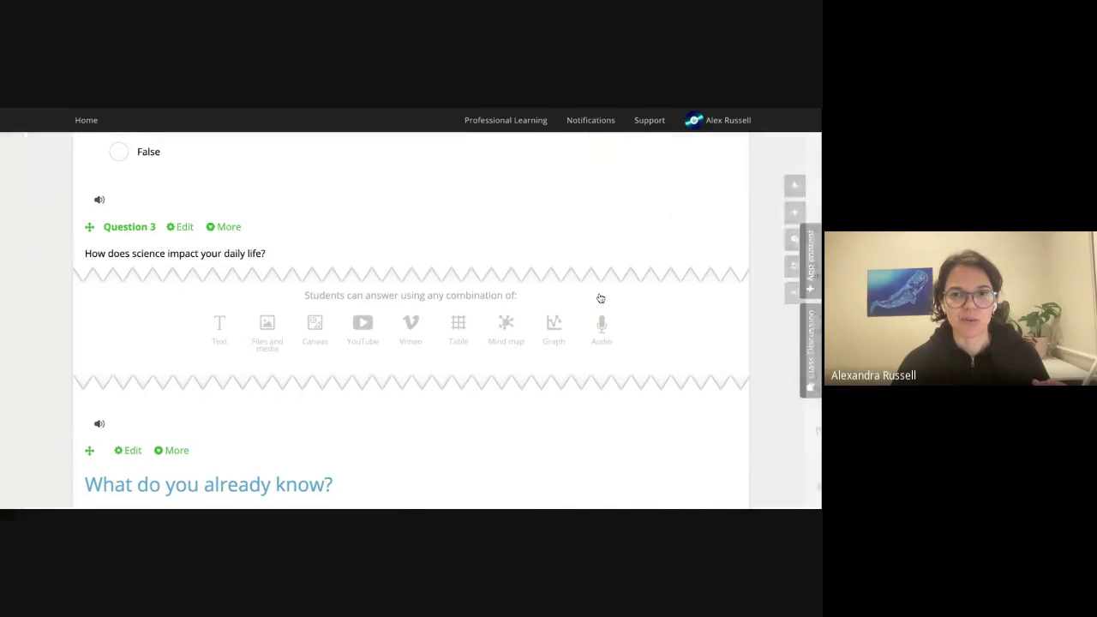
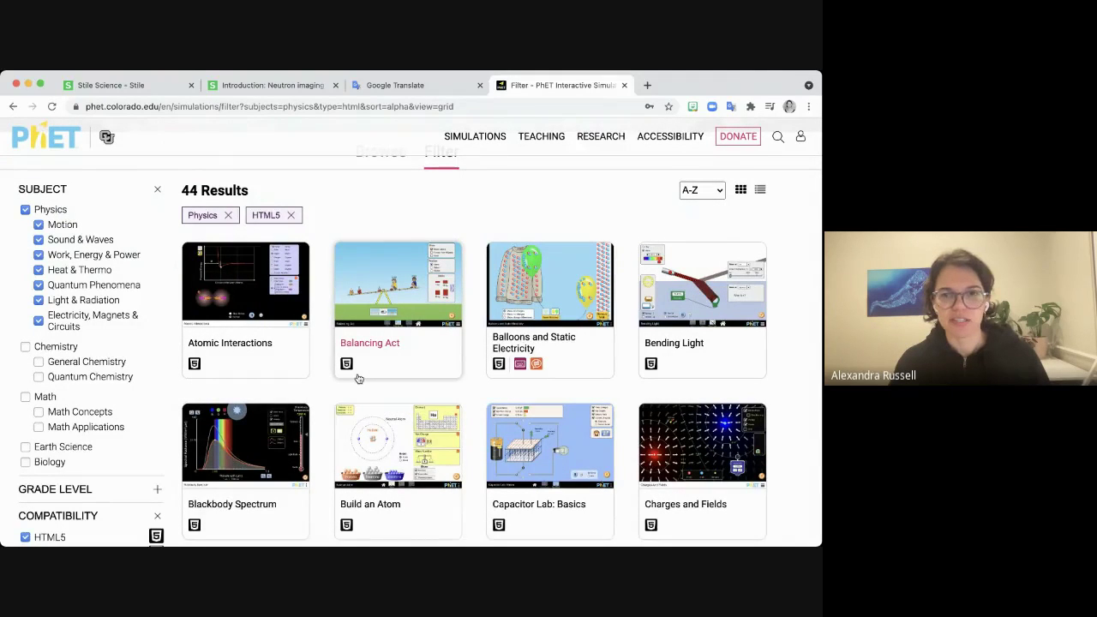
# Open the Circuit Construction Kit: DC - Virtual Lab simulation and download its HTML file.
pyautogui.scroll(-1, 360, 380)
pyautogui.scroll(-5, 360, 380)
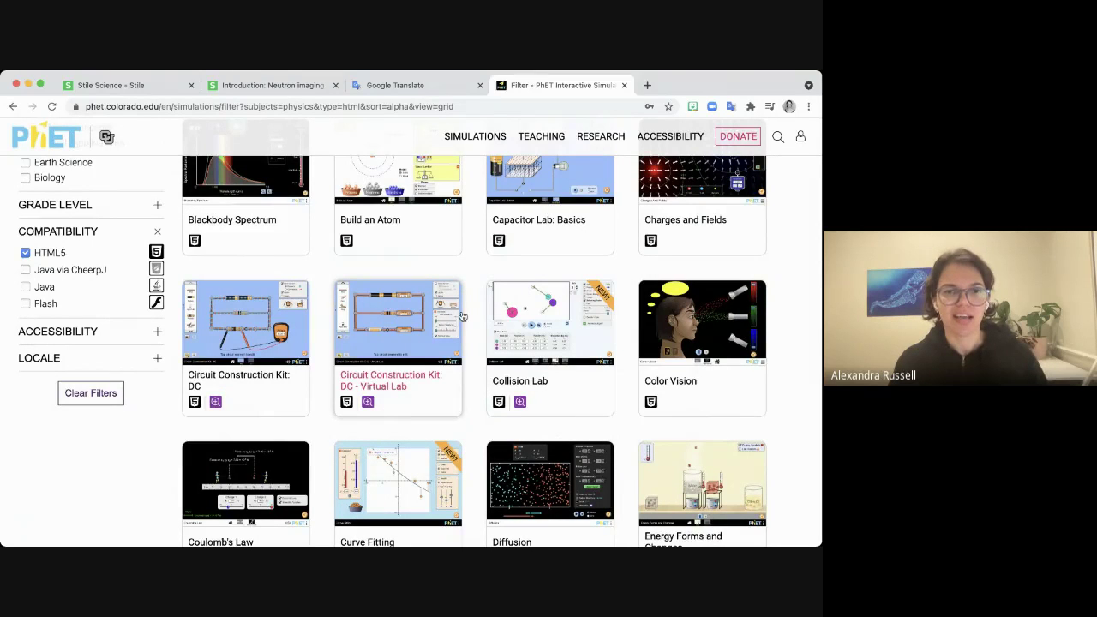
pyautogui.click(397, 323)
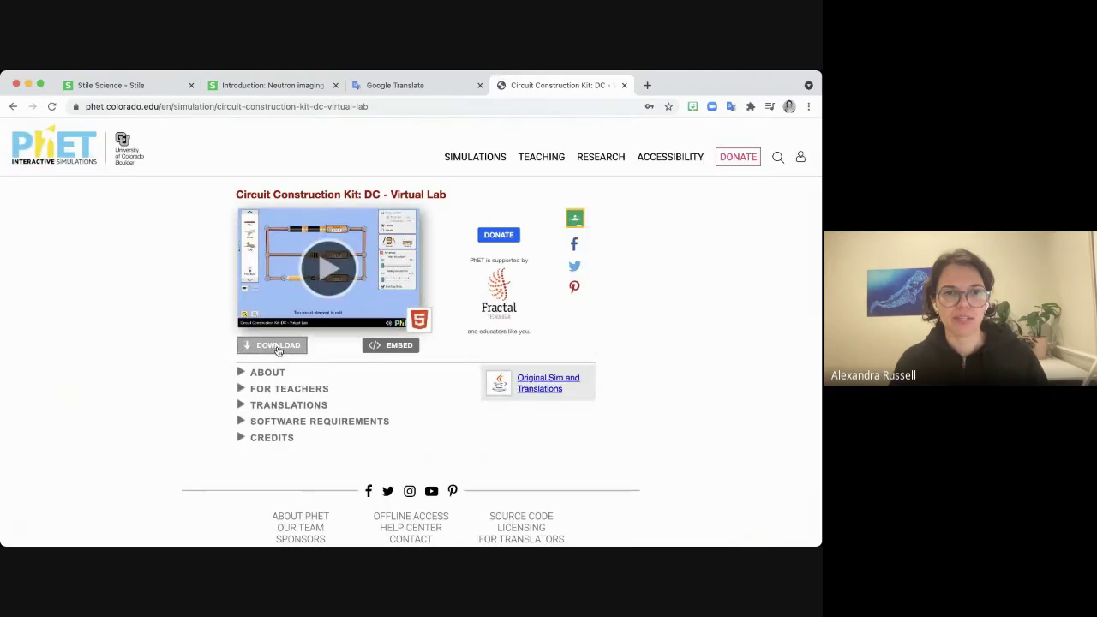
pyautogui.click(277, 347)
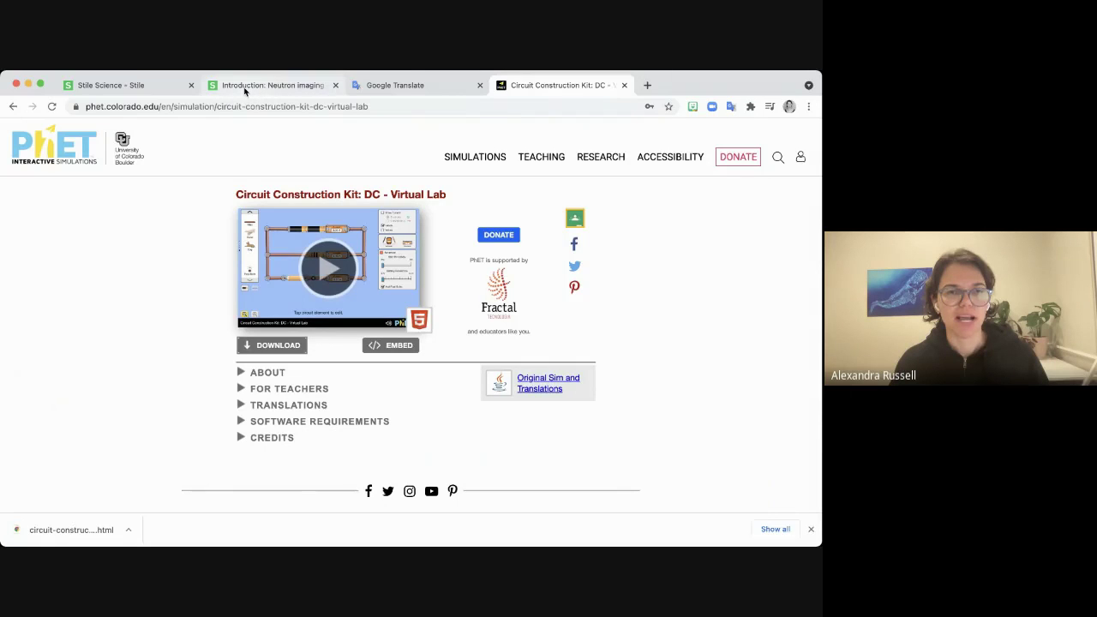
# In the Neutron imaging lesson, insert a Share file block below Question 3.
pyautogui.click(245, 91)
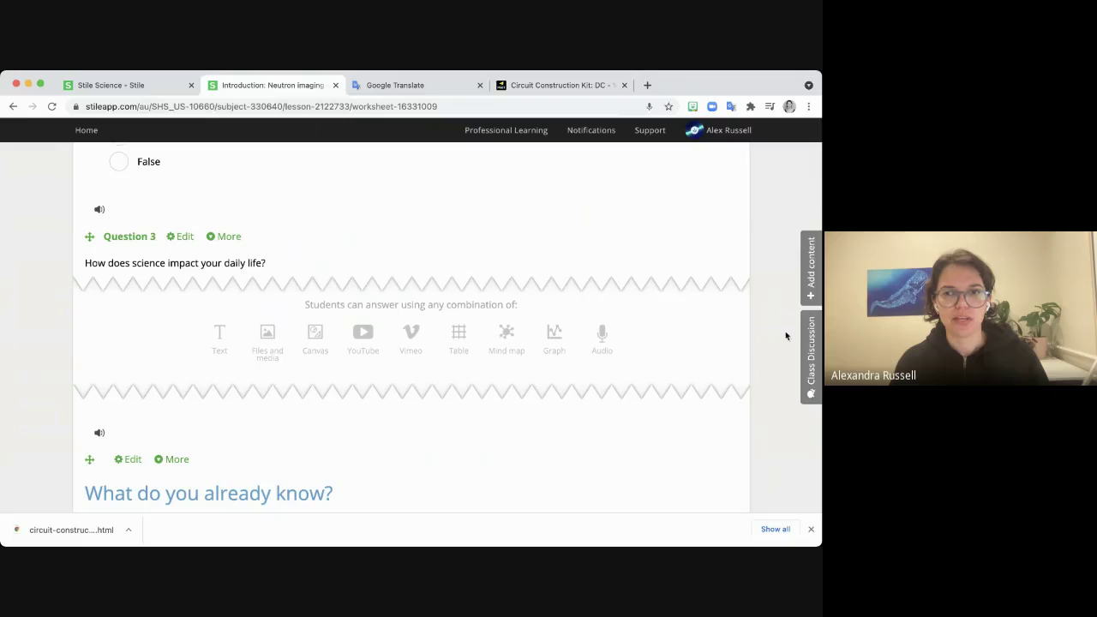
pyautogui.click(811, 274)
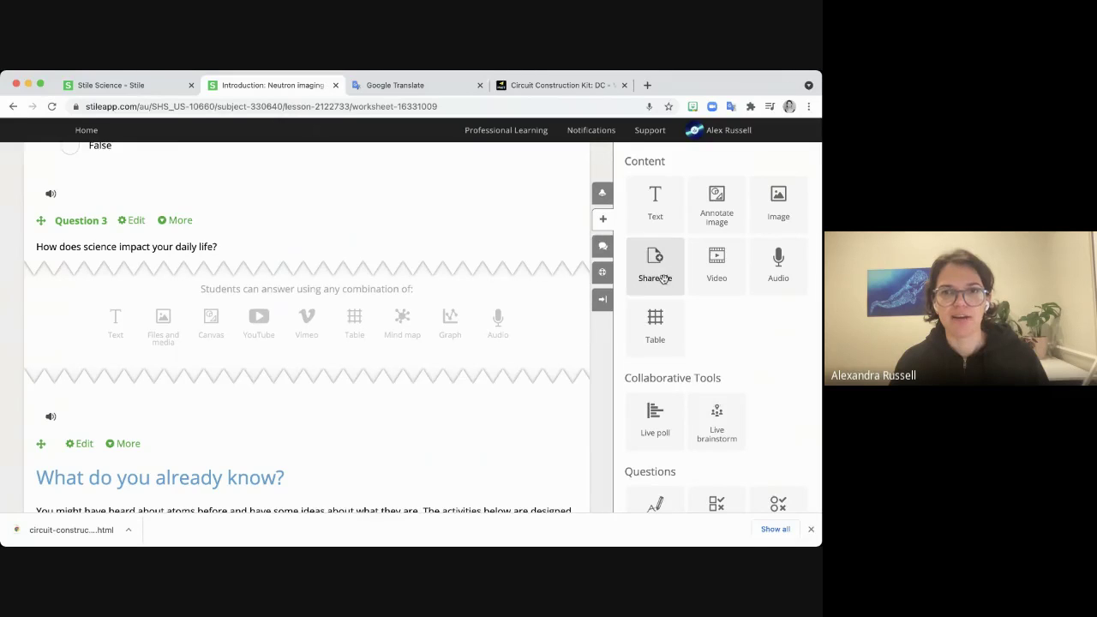
pyautogui.moveTo(660, 274); pyautogui.dragTo(416, 404)
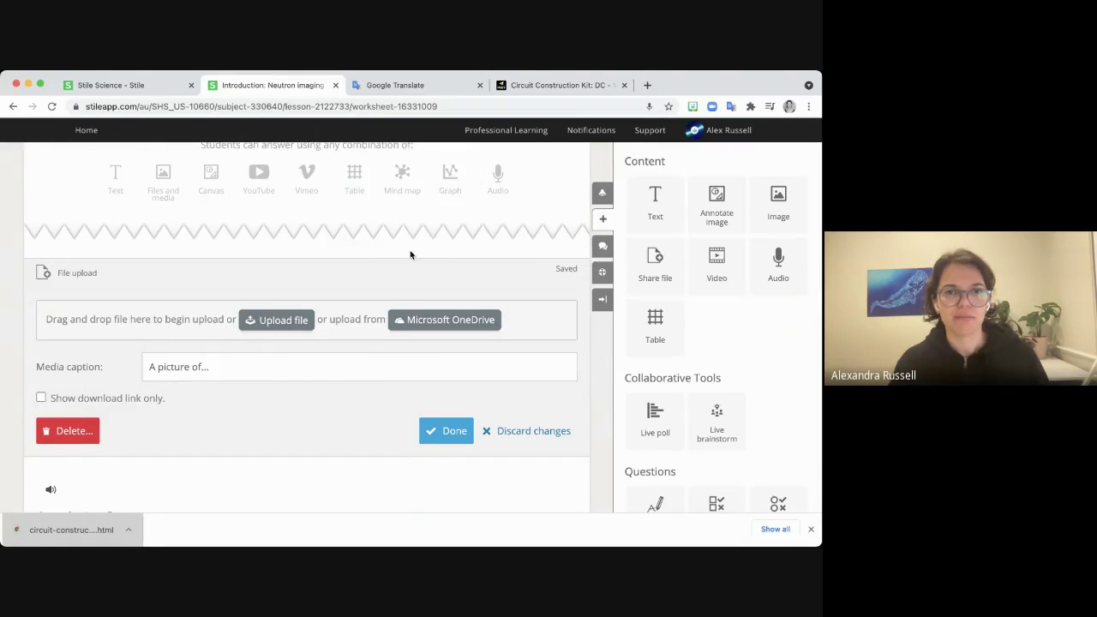
# Upload the downloaded simulation file into the block, save it, and collapse the sidebar.
pyautogui.moveTo(71, 529); pyautogui.dragTo(185, 331)
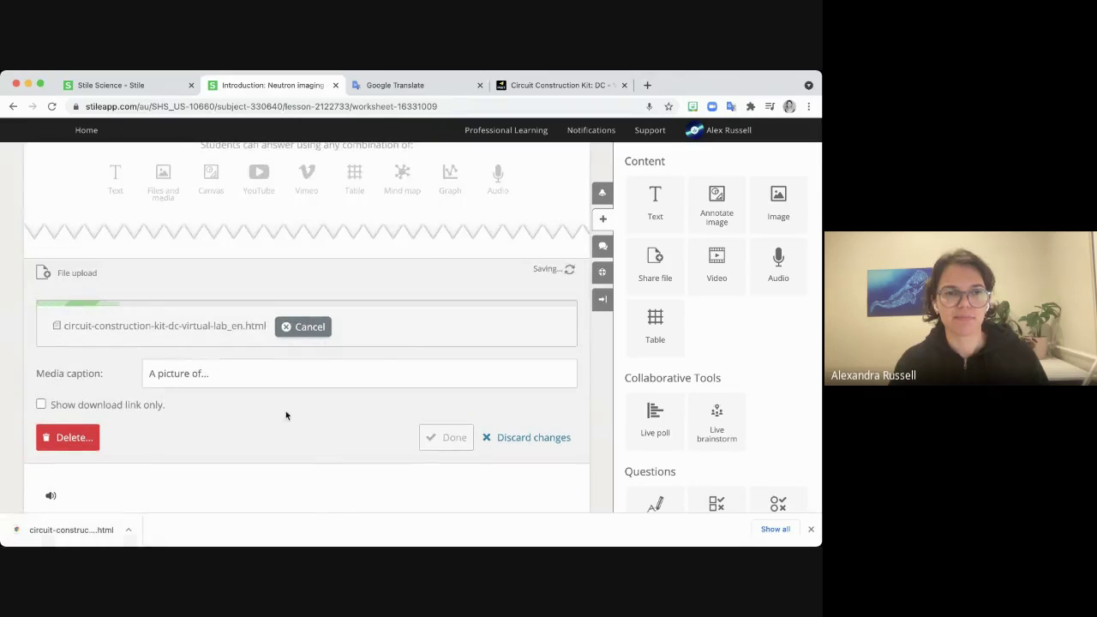
pyautogui.scroll(-3, 409, 399)
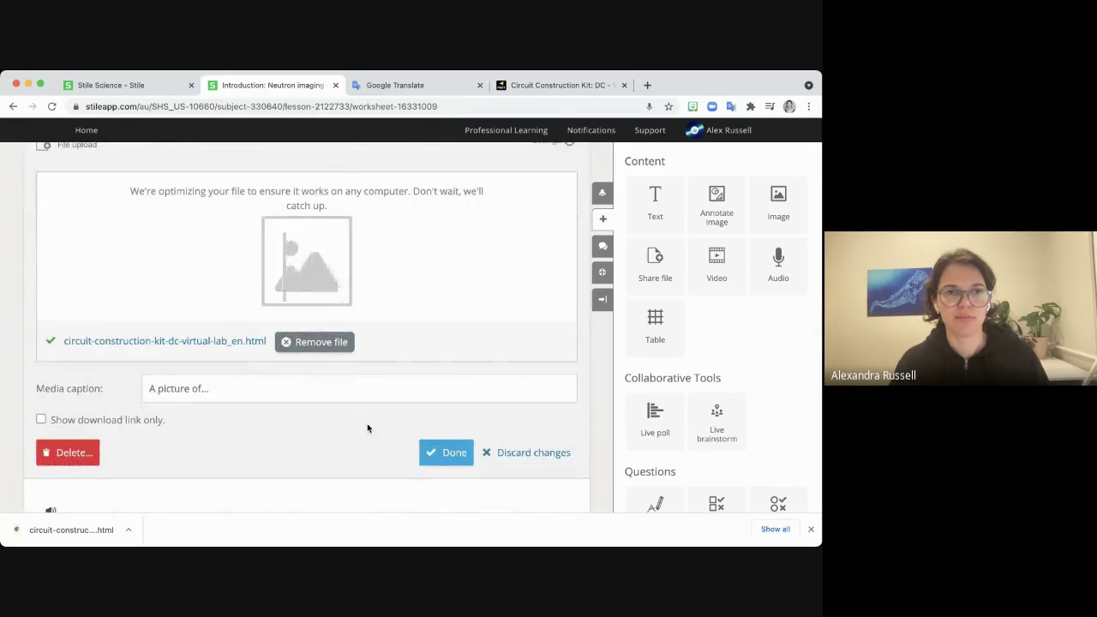
pyautogui.click(444, 466)
pyautogui.scroll(1, 426, 386)
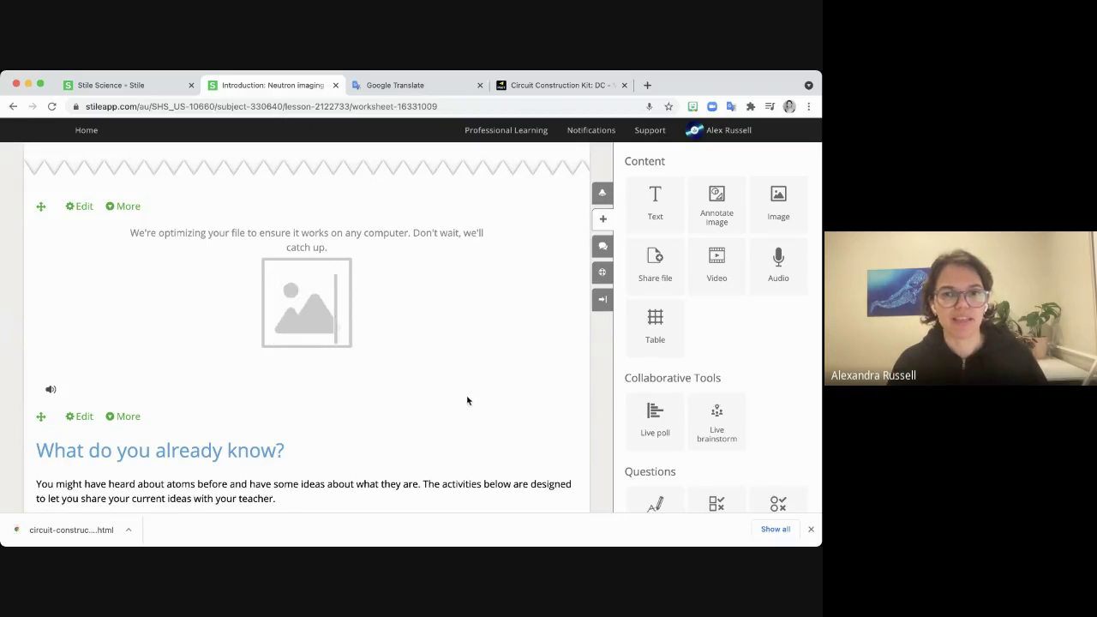
pyautogui.scroll(-2, 784, 396)
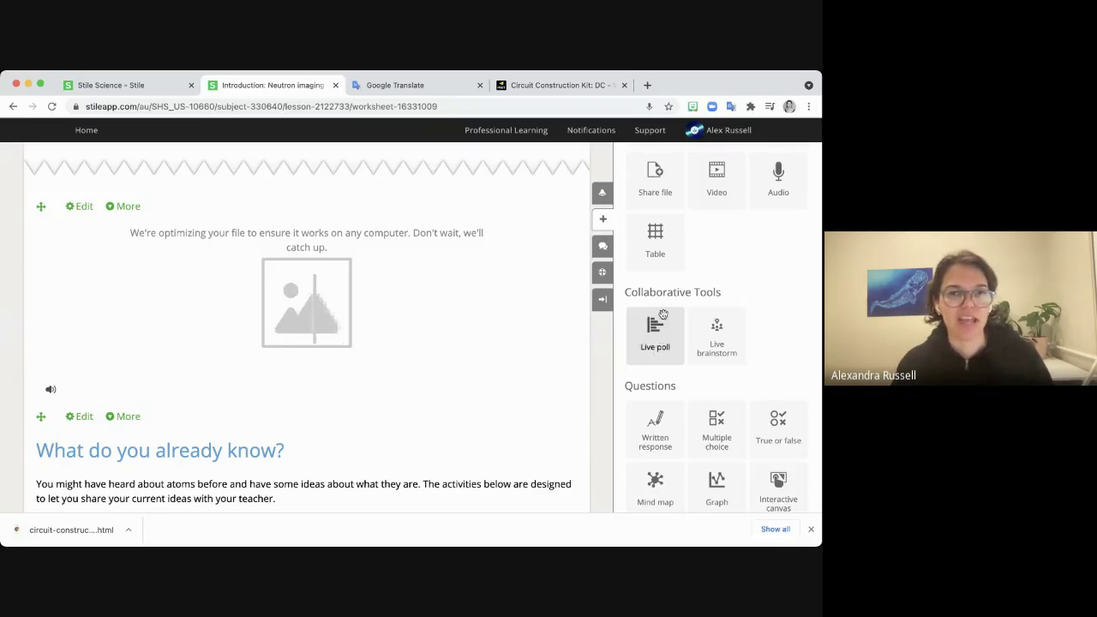
pyautogui.click(602, 299)
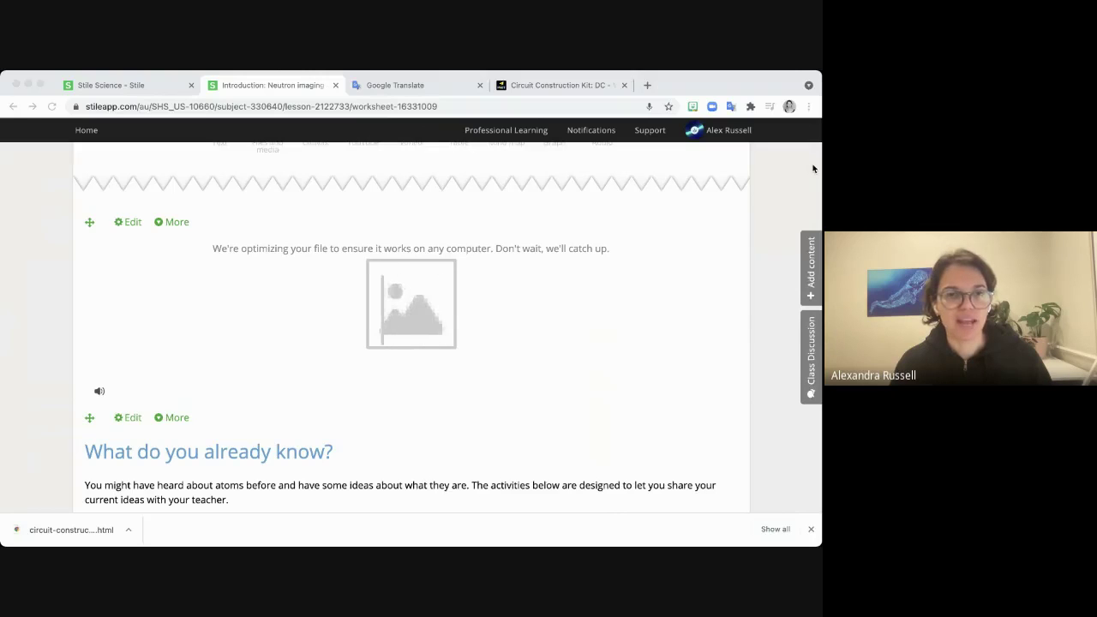
# Reload the lesson and scroll down to the embedded simulation.
pyautogui.click(50, 180)
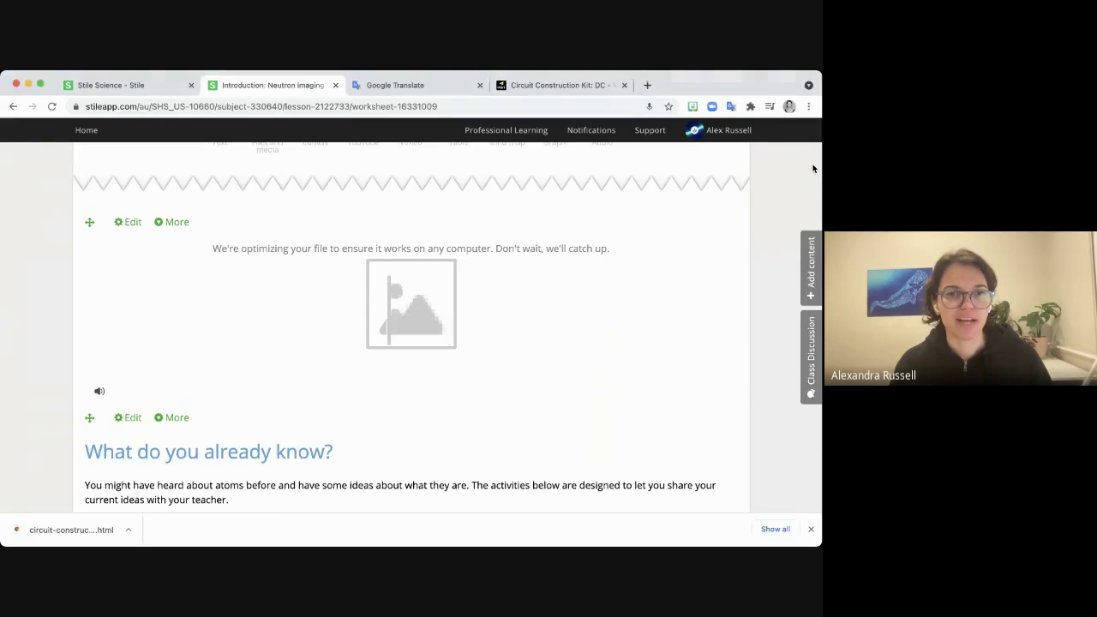
pyautogui.click(52, 107)
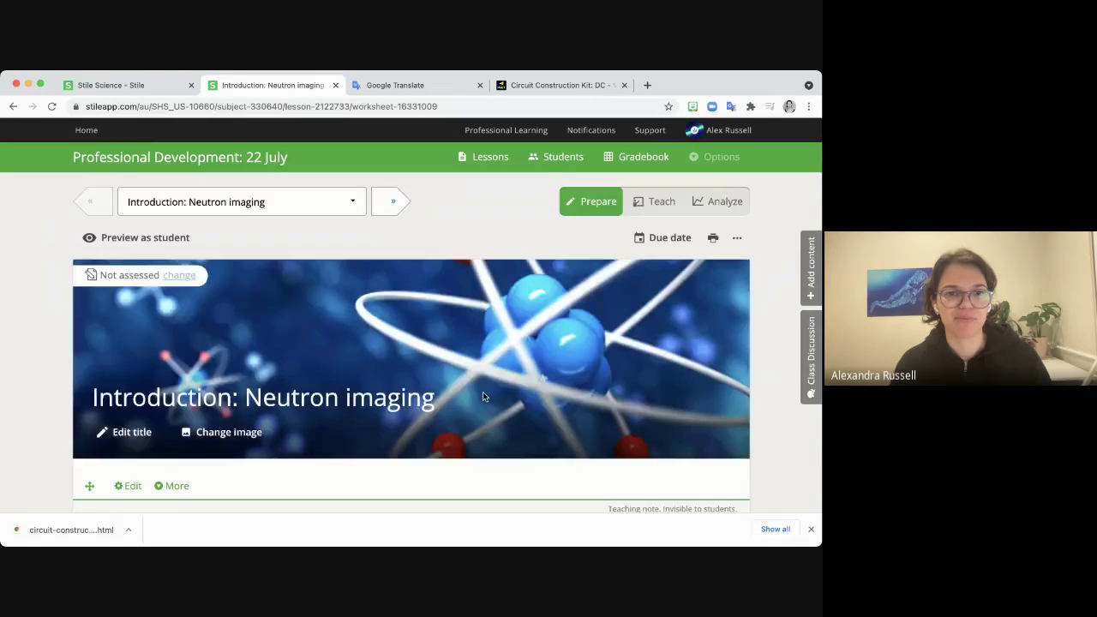
pyautogui.scroll(-15, 488, 399)
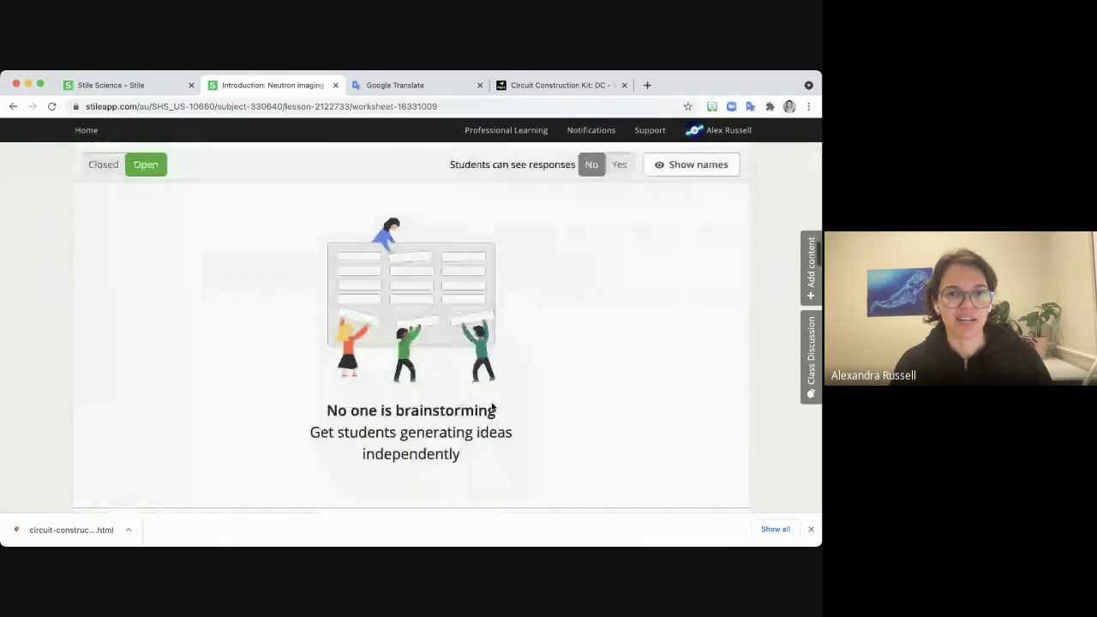
pyautogui.scroll(-10, 493, 407)
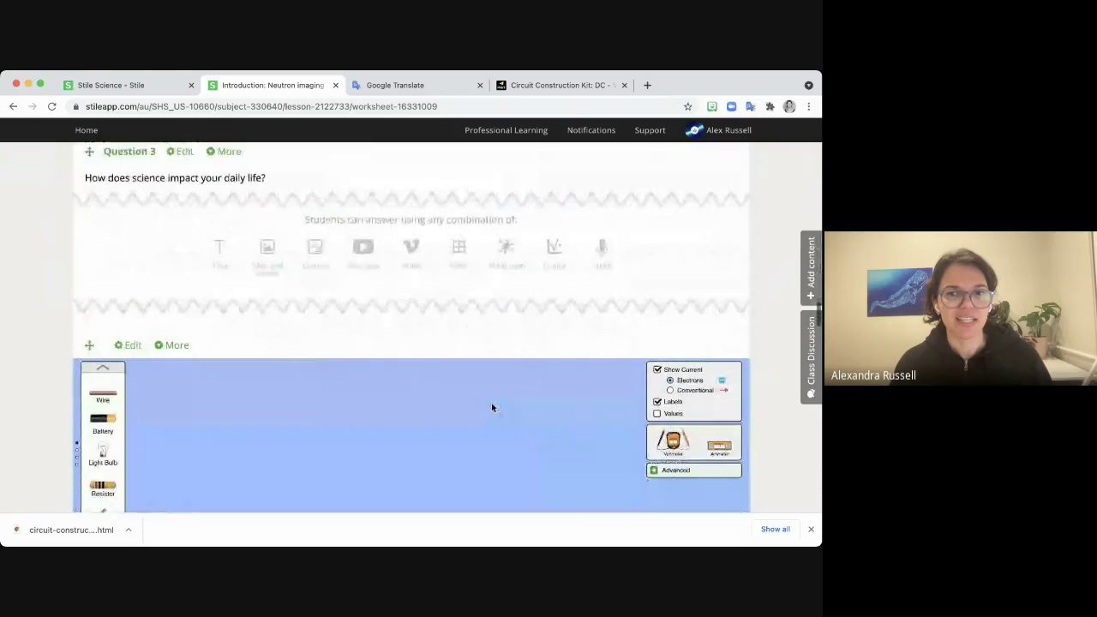
pyautogui.scroll(-5, 697, 278)
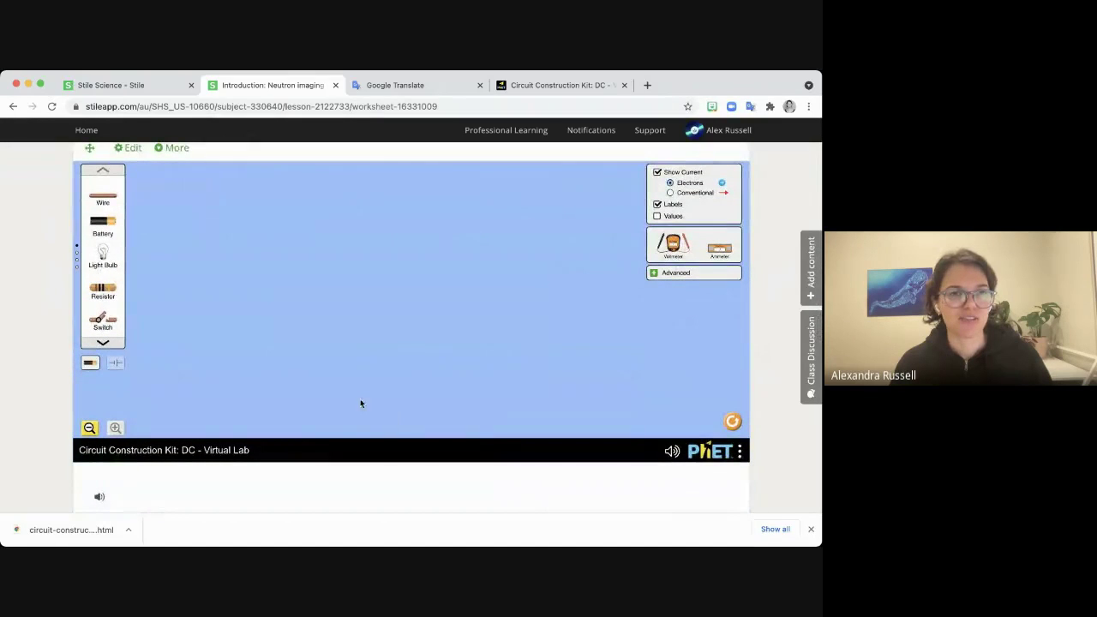
# Build a battery, wire and light-bulb loop, then Reset All to clear the canvas.
pyautogui.moveTo(102, 200); pyautogui.dragTo(353, 251)
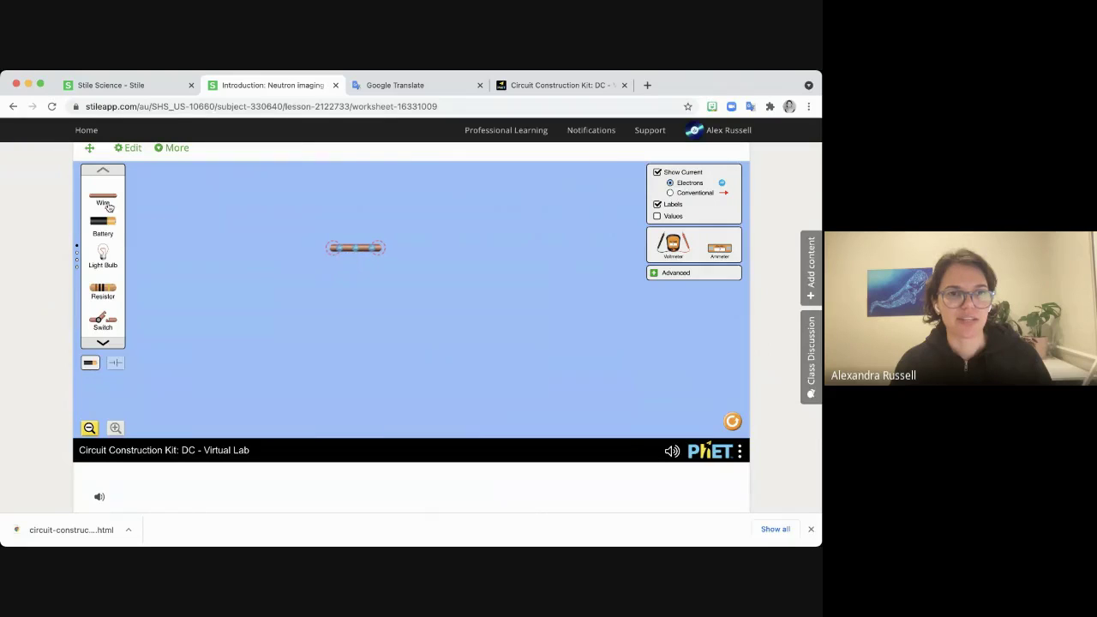
pyautogui.moveTo(103, 221); pyautogui.dragTo(302, 248)
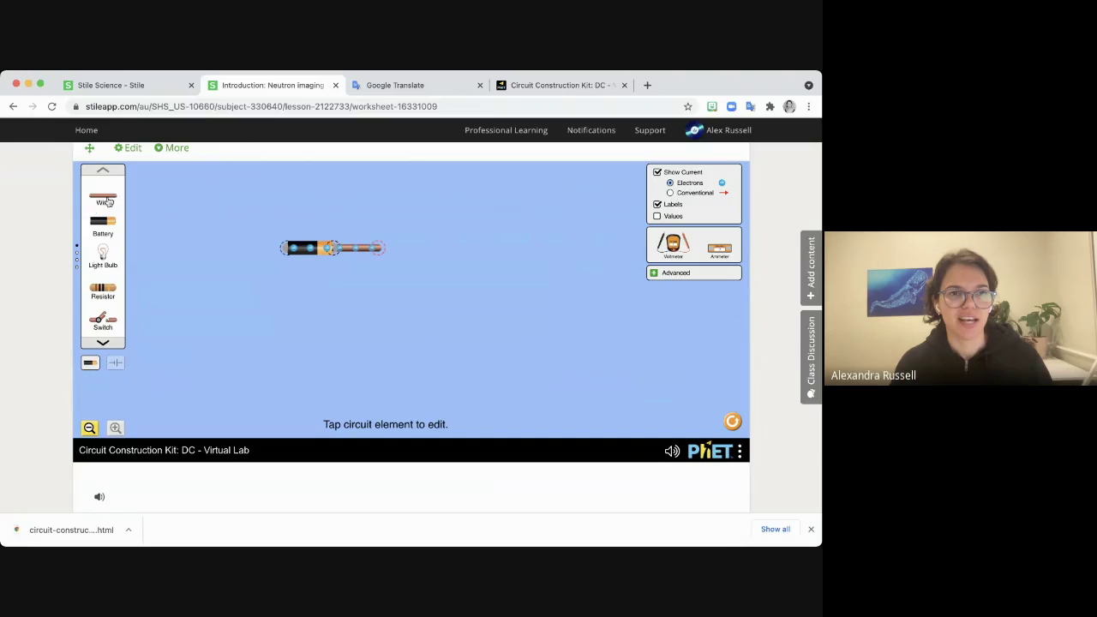
pyautogui.moveTo(108, 201); pyautogui.dragTo(390, 256)
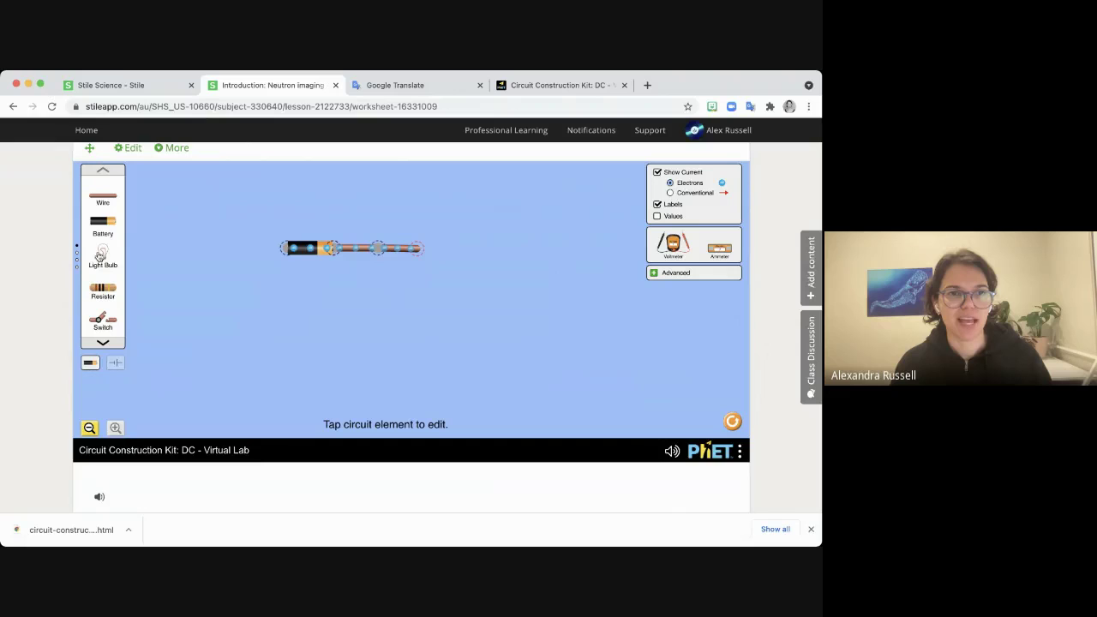
pyautogui.moveTo(100, 255); pyautogui.dragTo(416, 252)
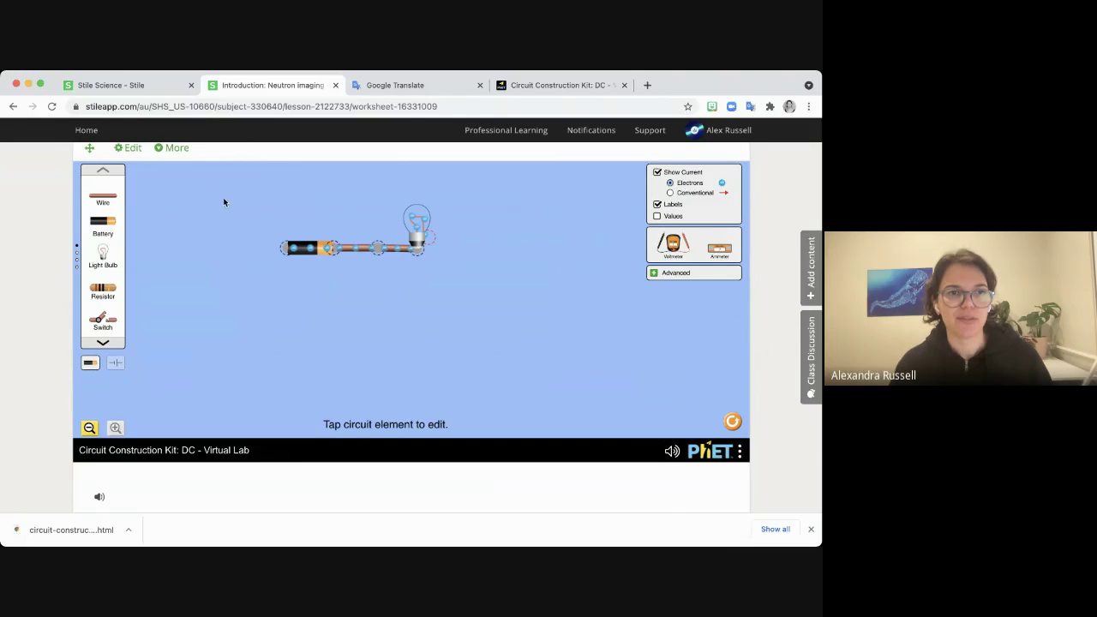
pyautogui.moveTo(117, 200); pyautogui.dragTo(356, 323)
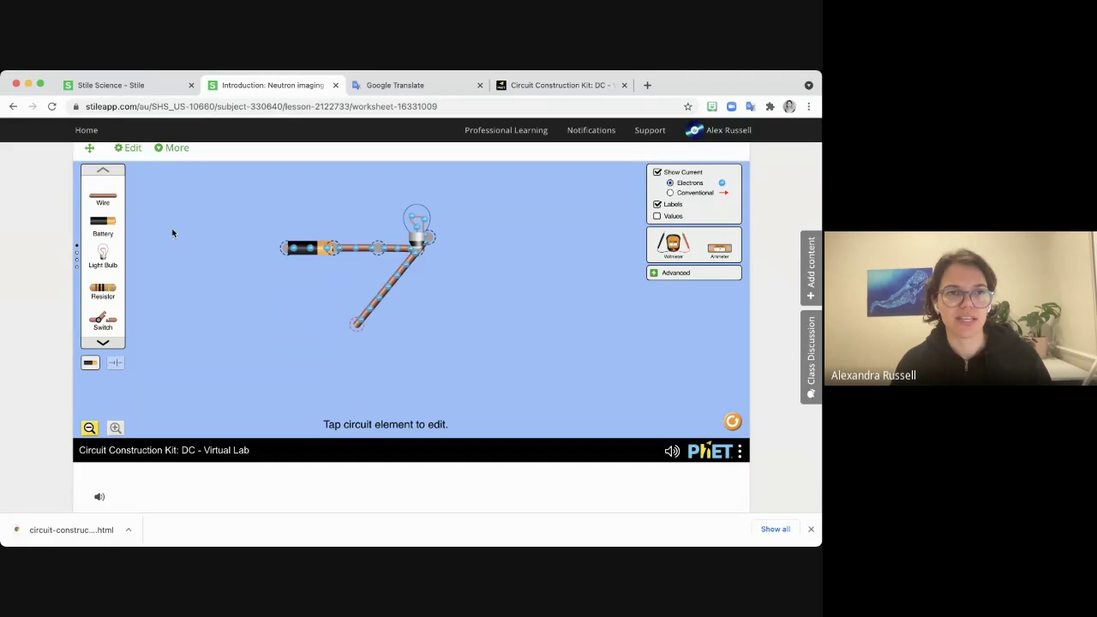
pyautogui.moveTo(106, 208); pyautogui.dragTo(282, 258)
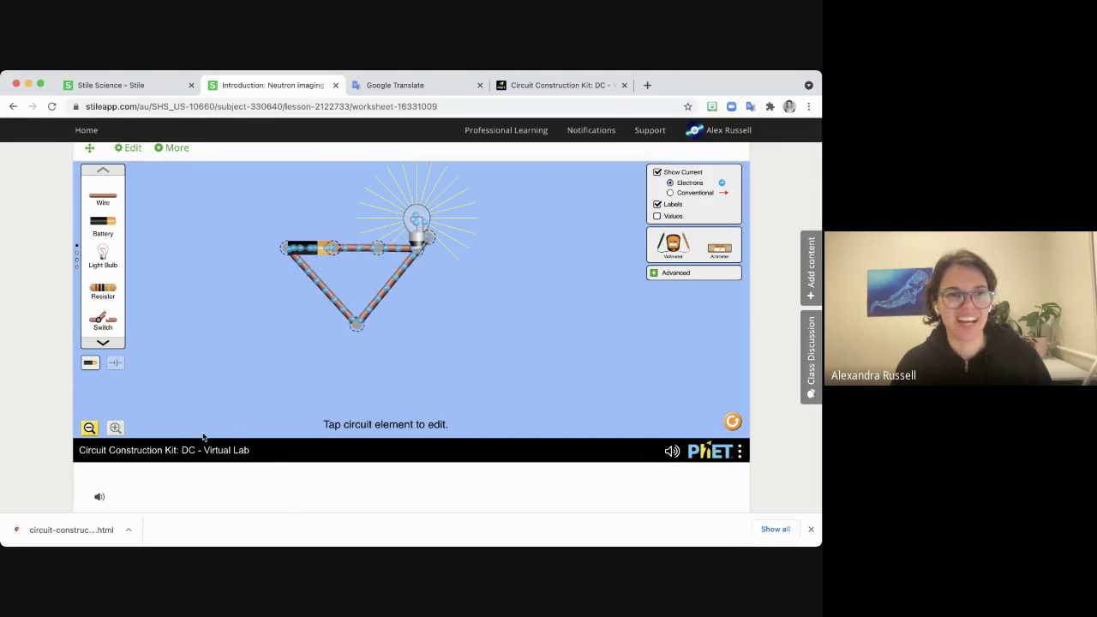
pyautogui.click(733, 421)
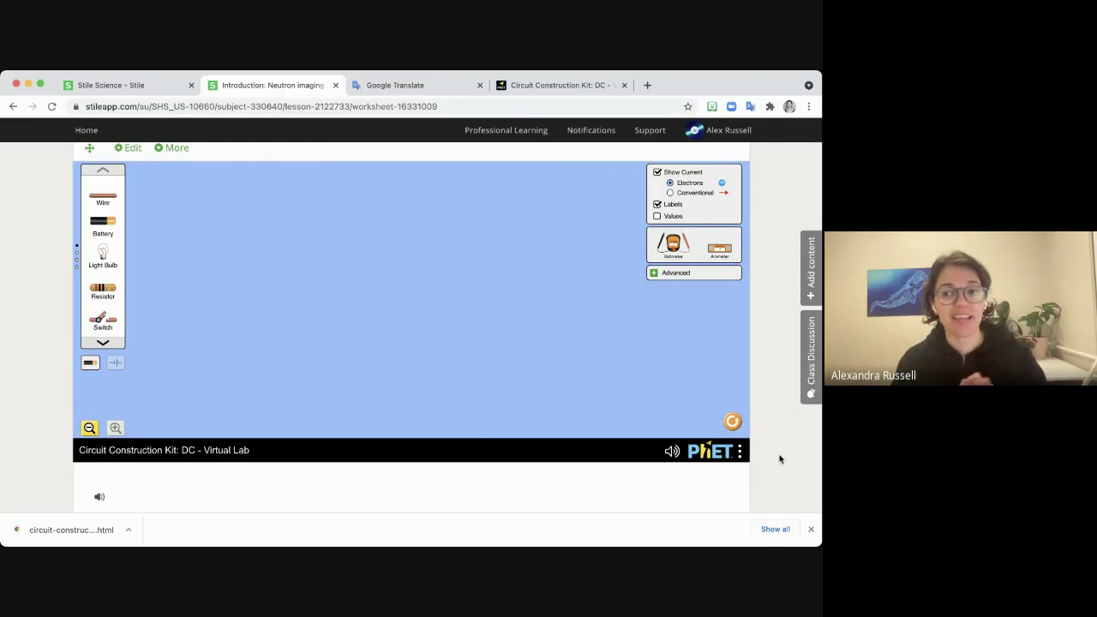
# Scroll to the top of the Neutron imaging lesson and go to the school Home page.
pyautogui.scroll(20, 779, 459)
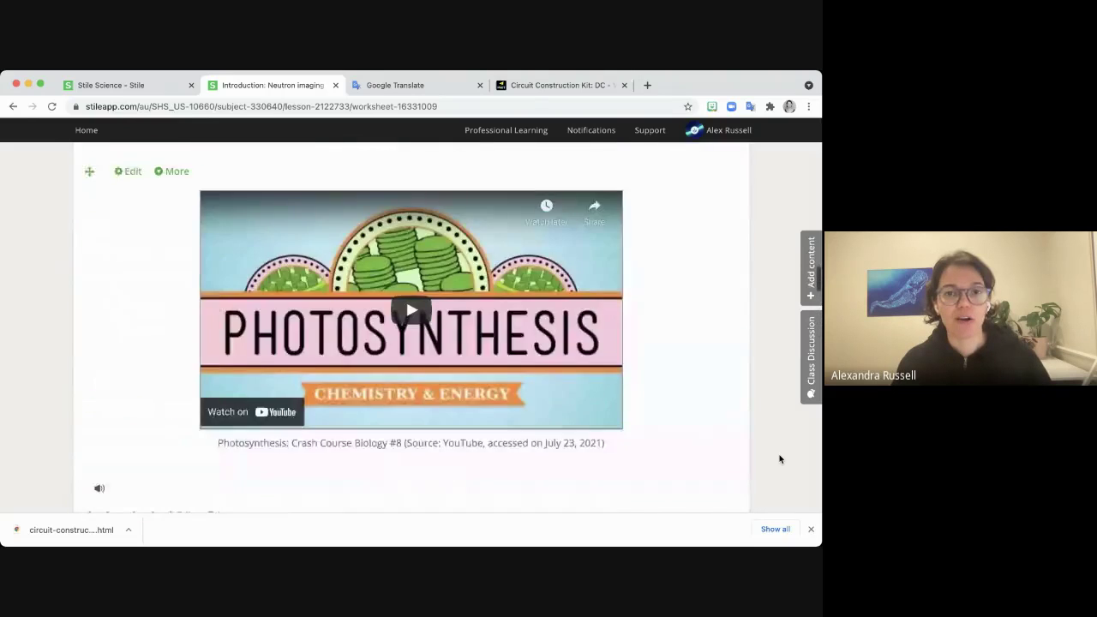
pyautogui.scroll(15, 779, 460)
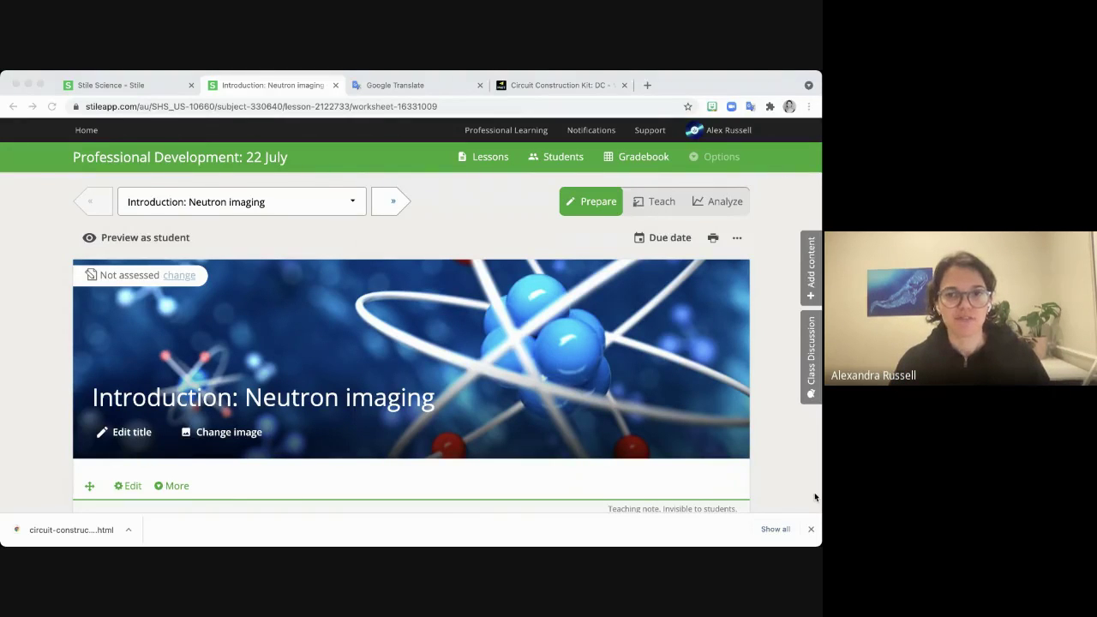
pyautogui.click(815, 497)
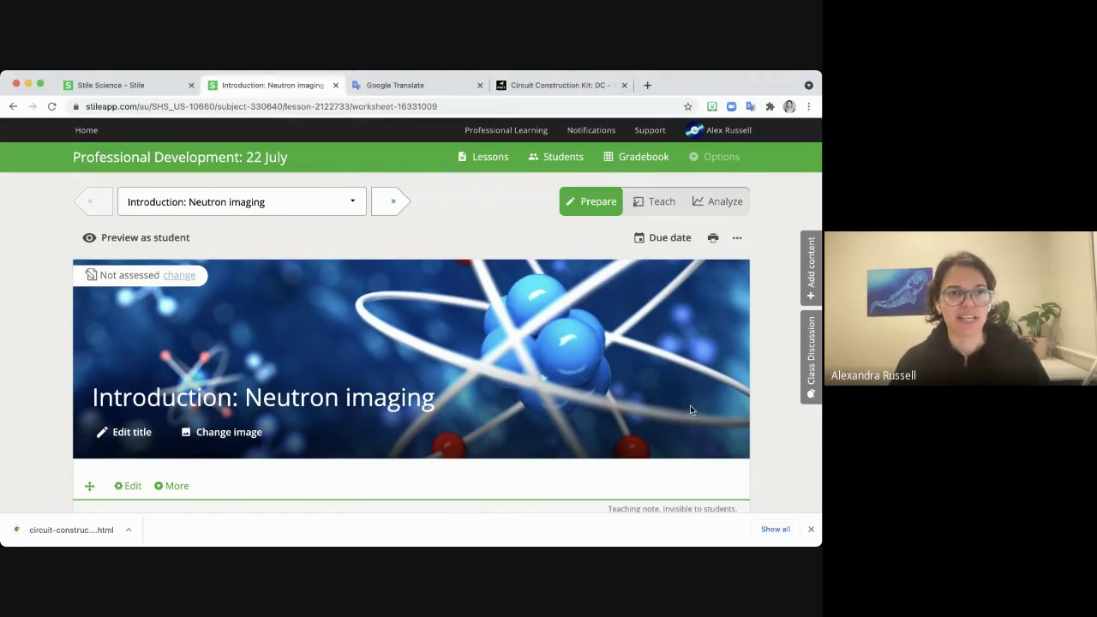
pyautogui.click(84, 130)
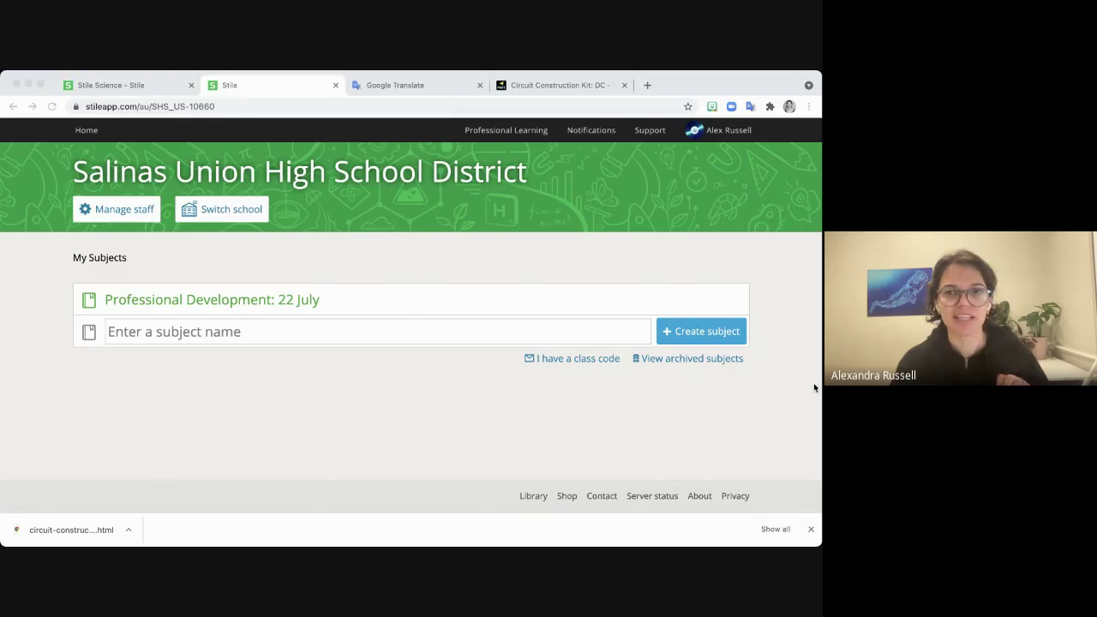
# Open the school's Staff management page and scroll through the staff list.
pyautogui.click(120, 214)
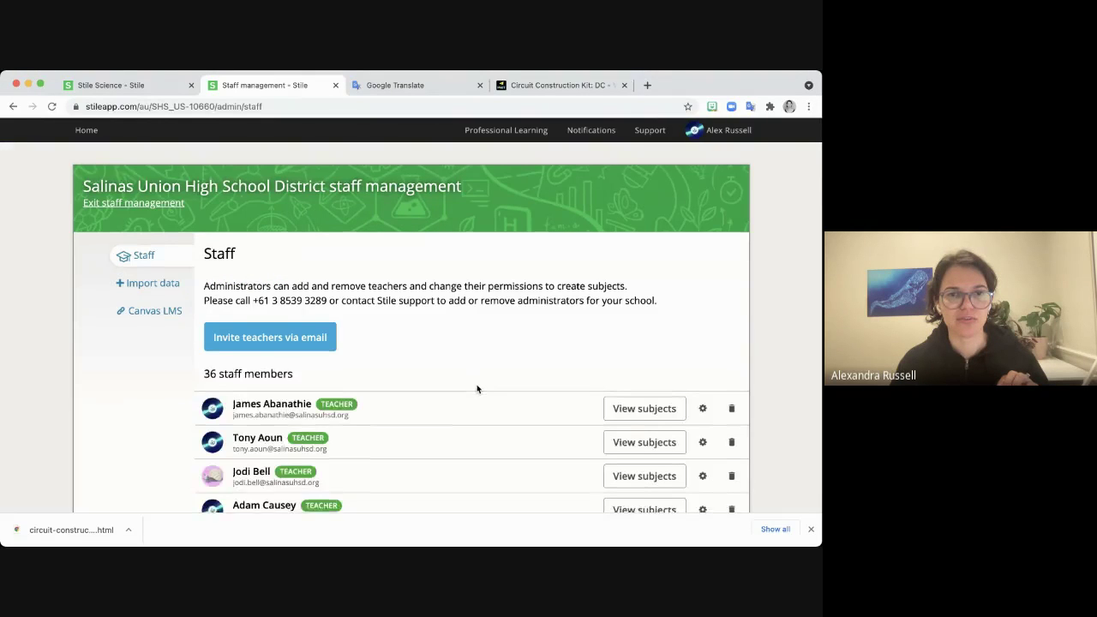
pyautogui.scroll(-3, 477, 389)
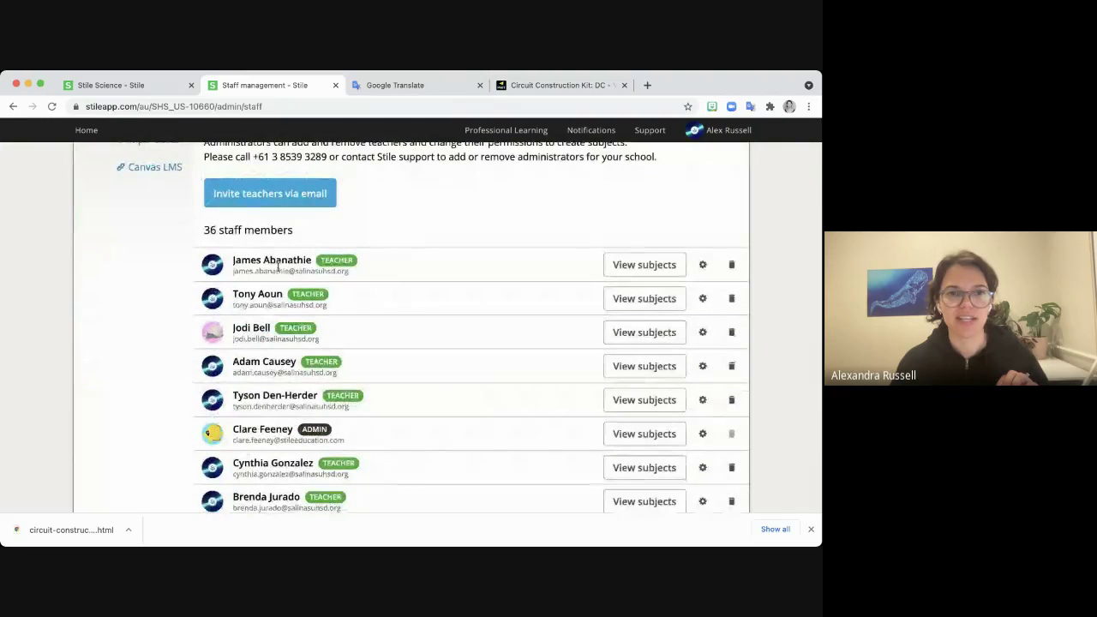
pyautogui.scroll(-1, 277, 268)
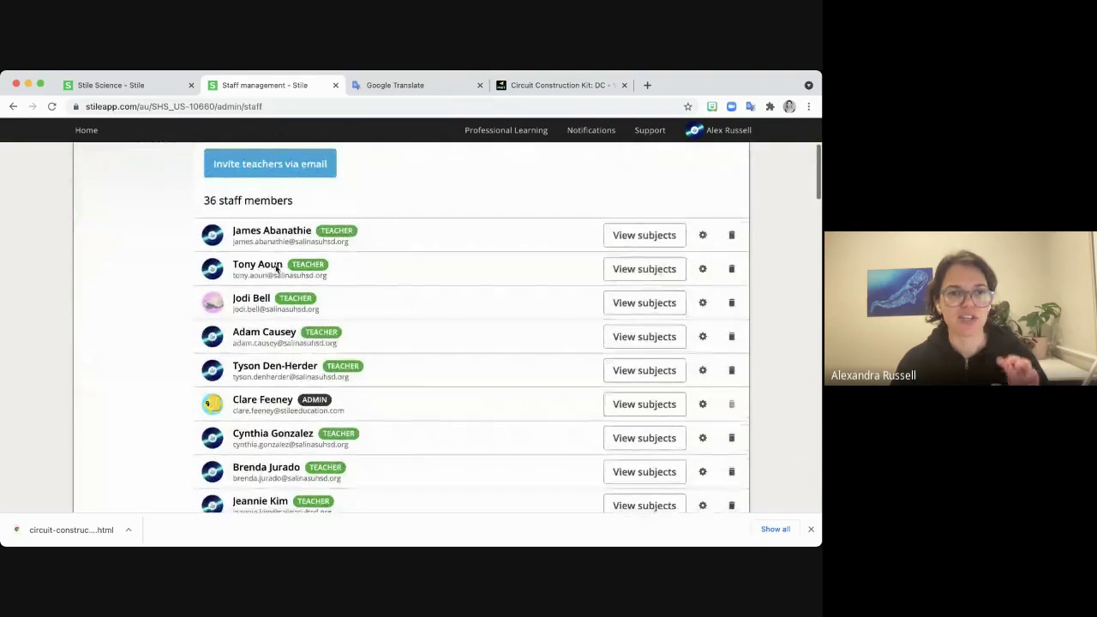
pyautogui.scroll(-3, 418, 353)
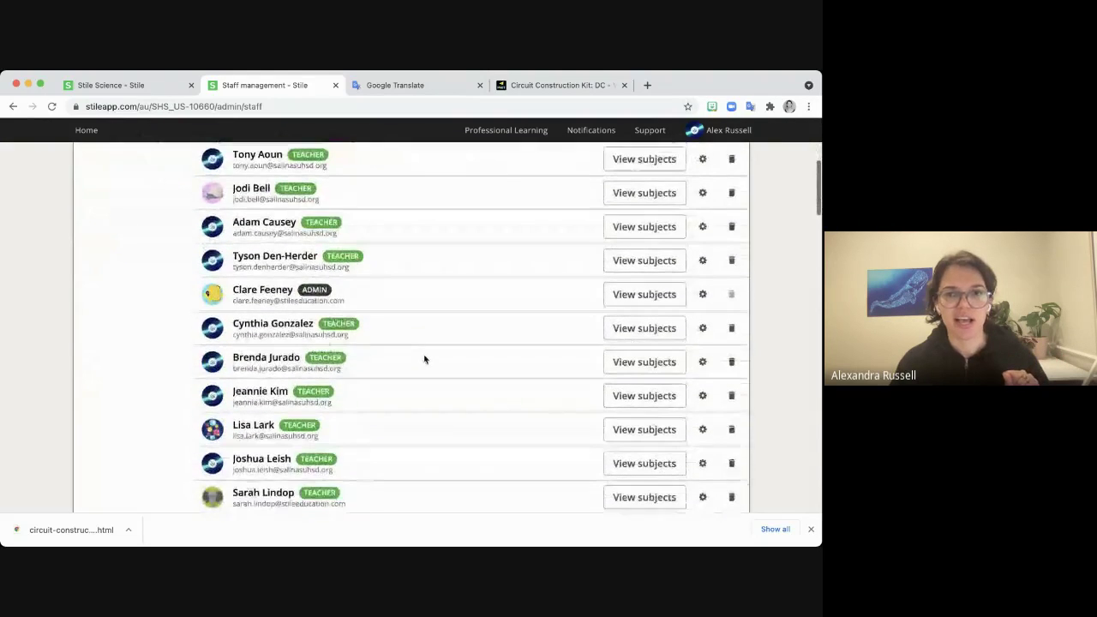
pyautogui.scroll(-1, 424, 359)
pyautogui.scroll(-1, 466, 372)
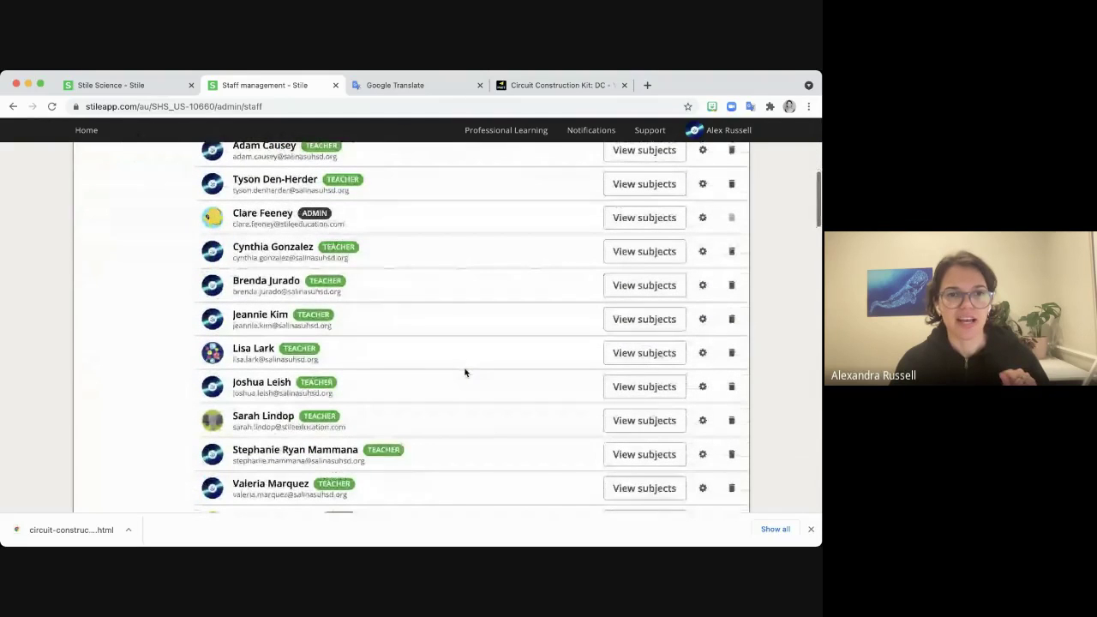
pyautogui.scroll(-2, 465, 372)
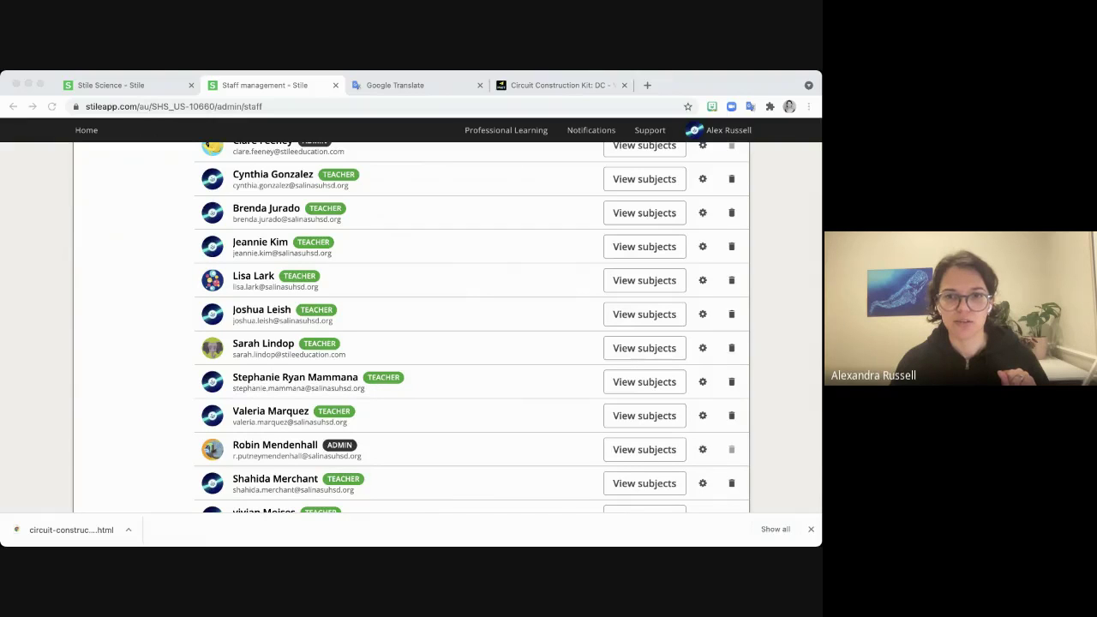
# Search the staff page for 'd', then duplicate the Staff management tab.
pyautogui.click(810, 449)
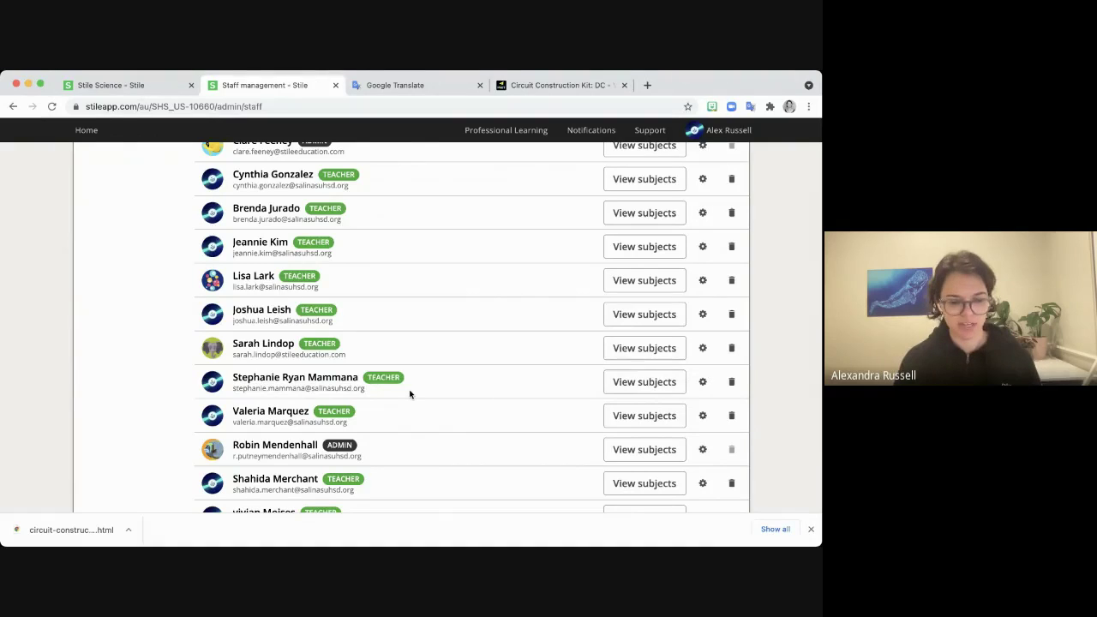
pyautogui.press('super+f')
pyautogui.write('d')
pyautogui.press('Escape')
pyautogui.scroll(-3, 410, 394)
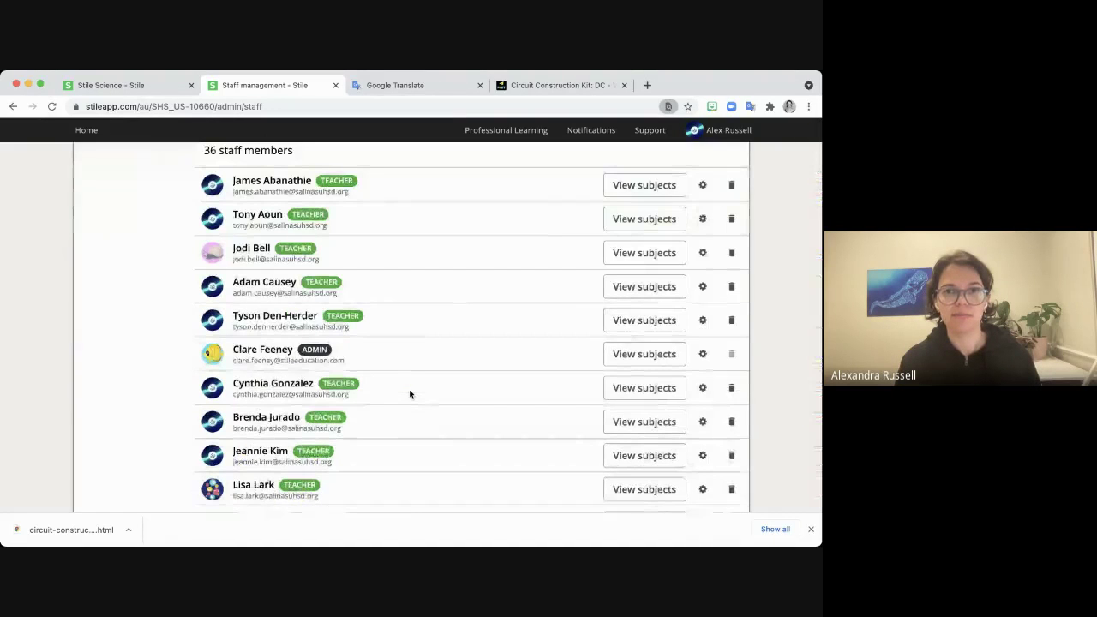
pyautogui.click(805, 435)
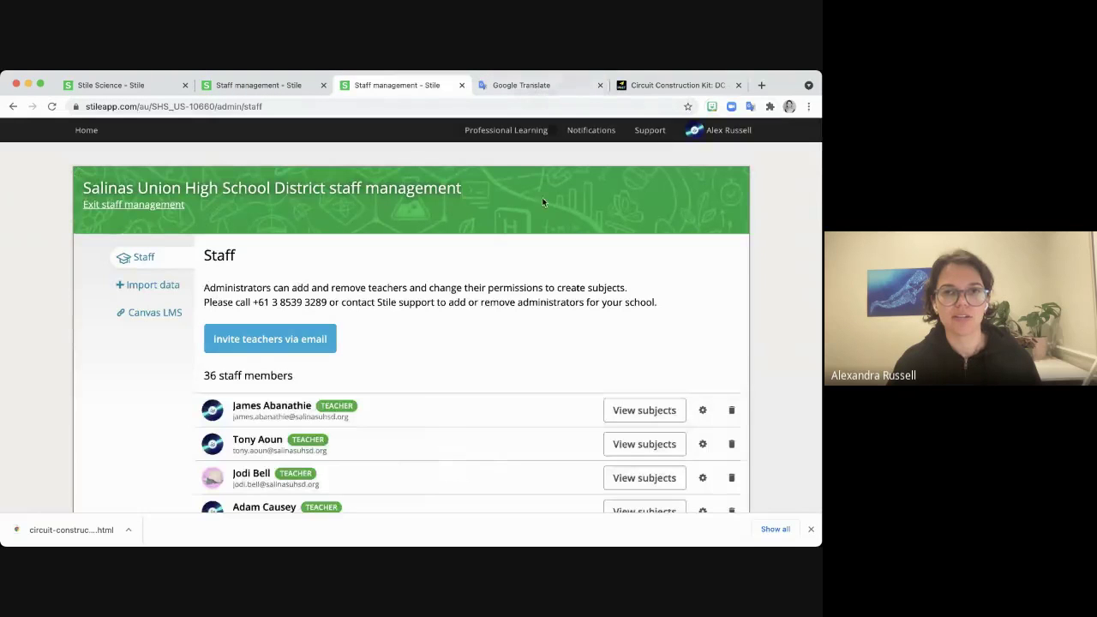
# Find the colleague in Professional Development: 22 July's Students list and copy their e-mail.
pyautogui.click(86, 132)
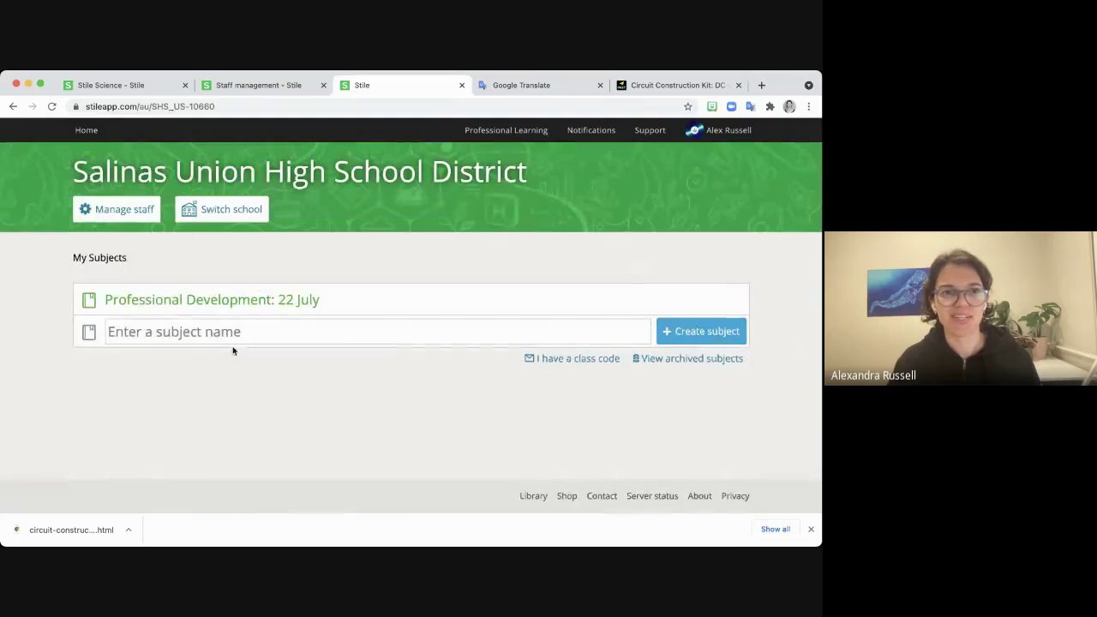
pyautogui.click(199, 307)
pyautogui.click(558, 159)
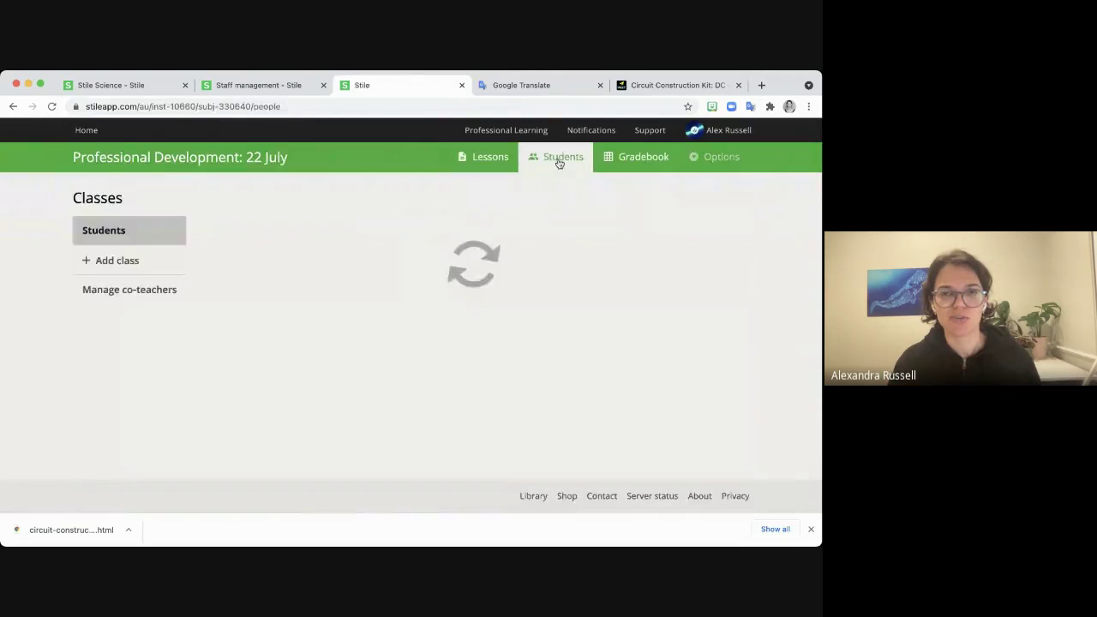
pyautogui.hotkey('ctrl', 'f')
pyautogui.write('dei')
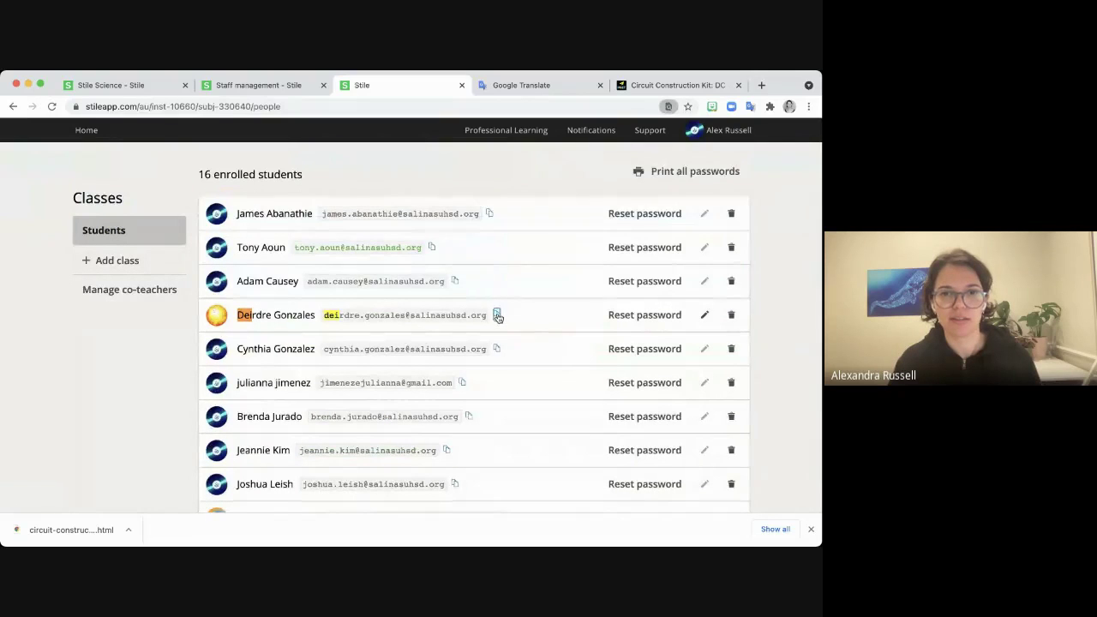
pyautogui.click(497, 315)
# Invite the colleague as a teacher by pasting their e-mail on the staff page.
pyautogui.click(266, 88)
pyautogui.scroll(5, 441, 292)
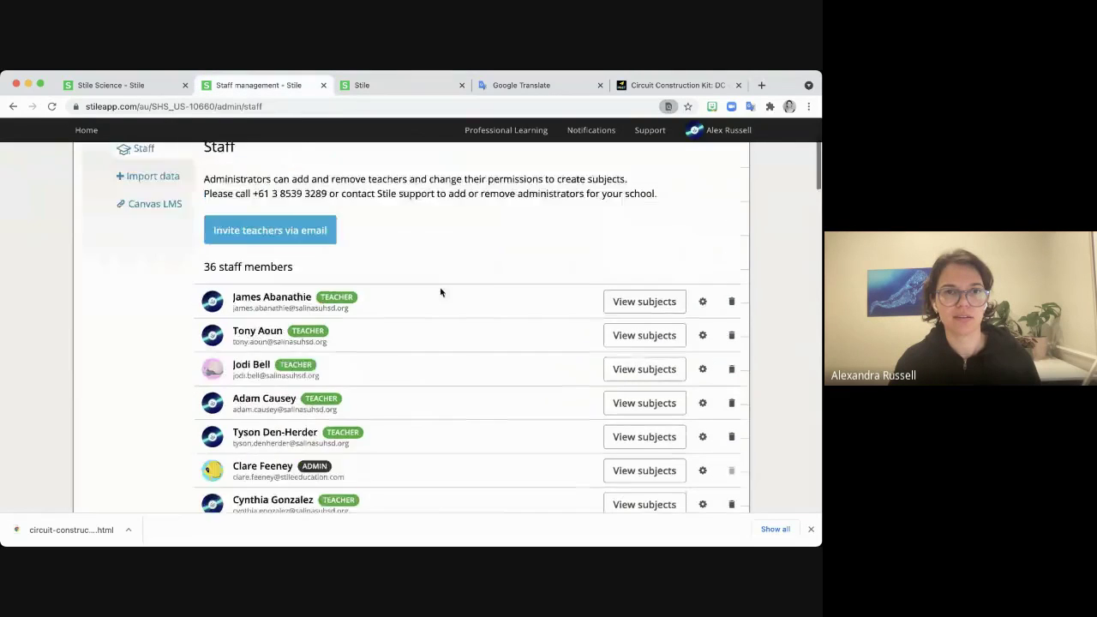
pyautogui.click(302, 339)
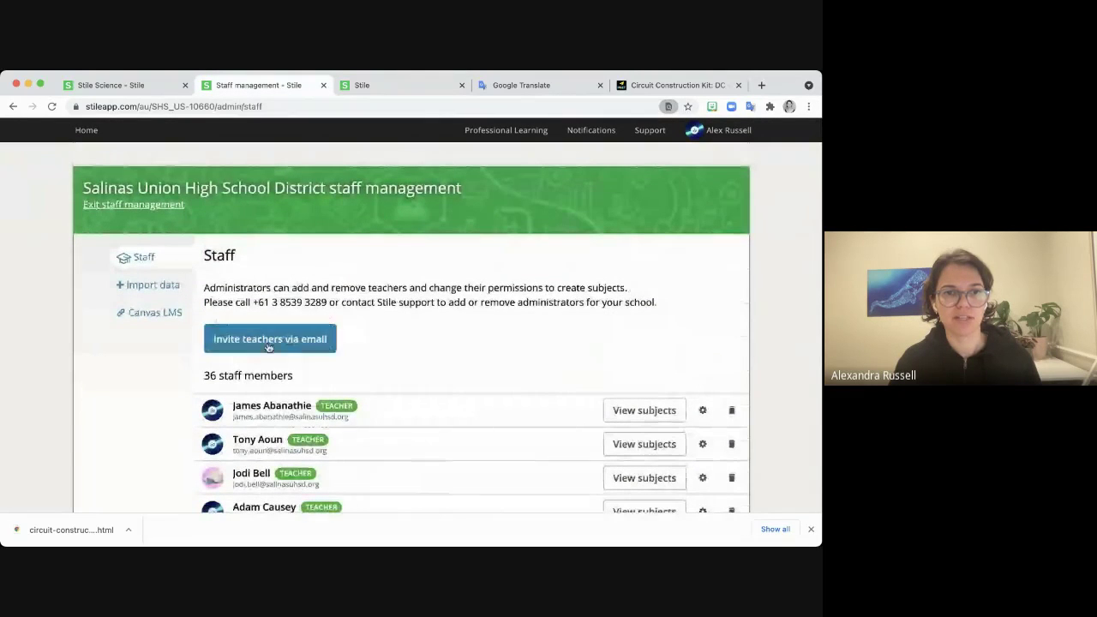
pyautogui.click(340, 343)
pyautogui.press('super+v')
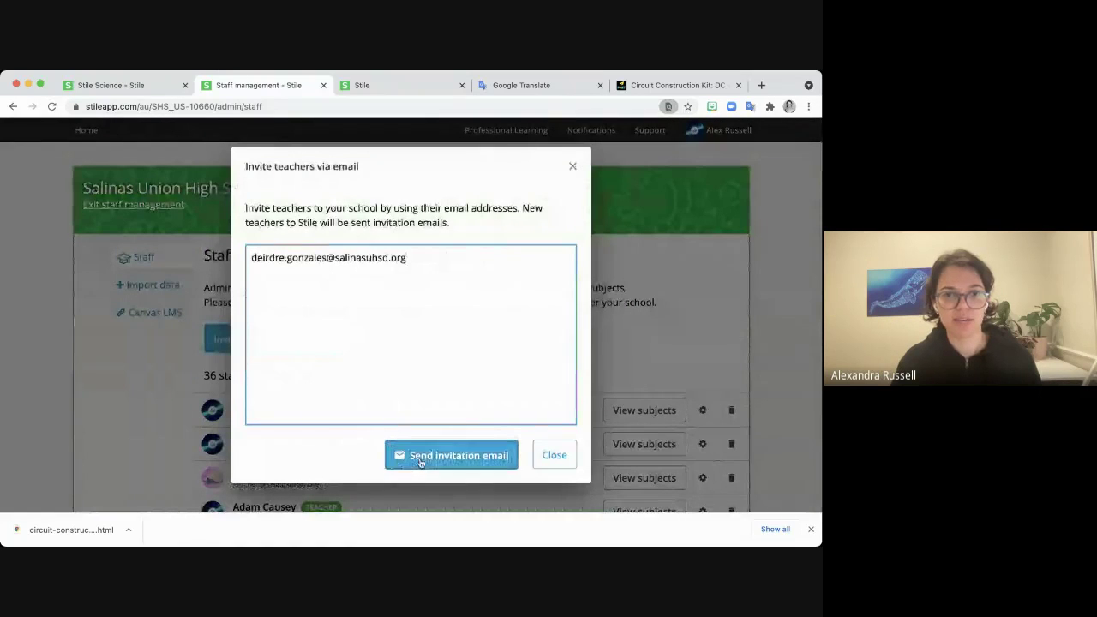
pyautogui.click(417, 460)
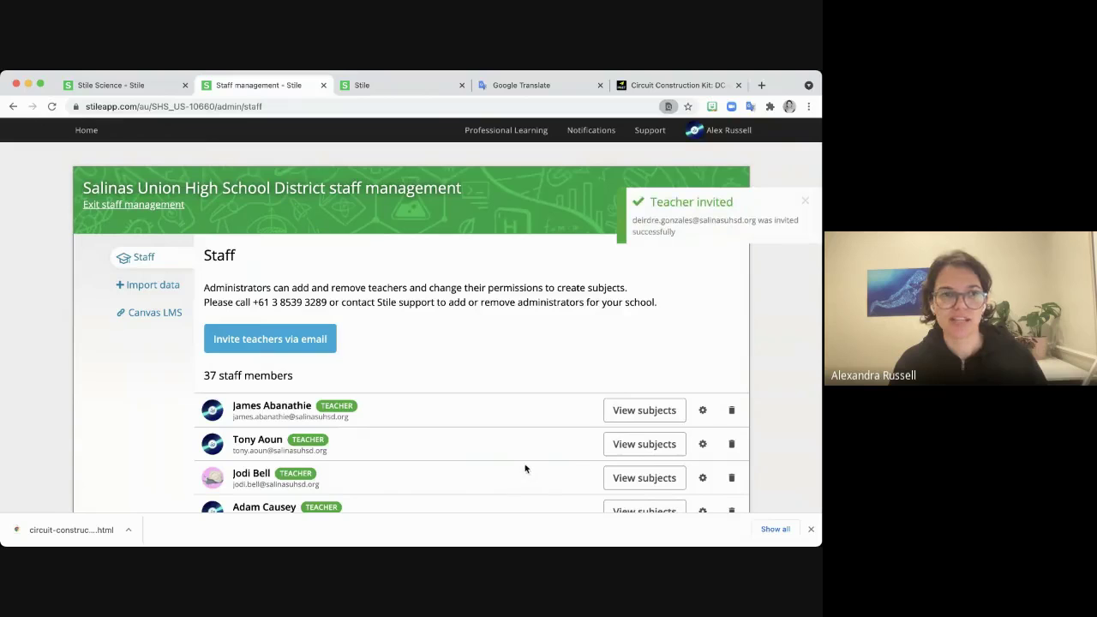
# Return to the Stile home page and its My Subjects list.
pyautogui.press('super+Tab')
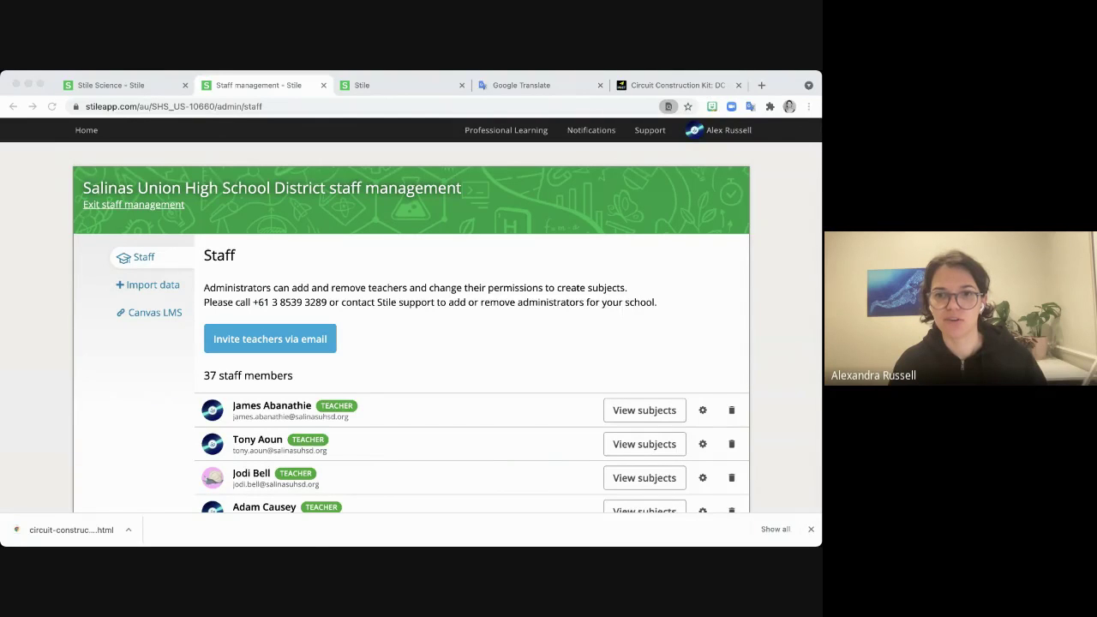
pyautogui.click(806, 401)
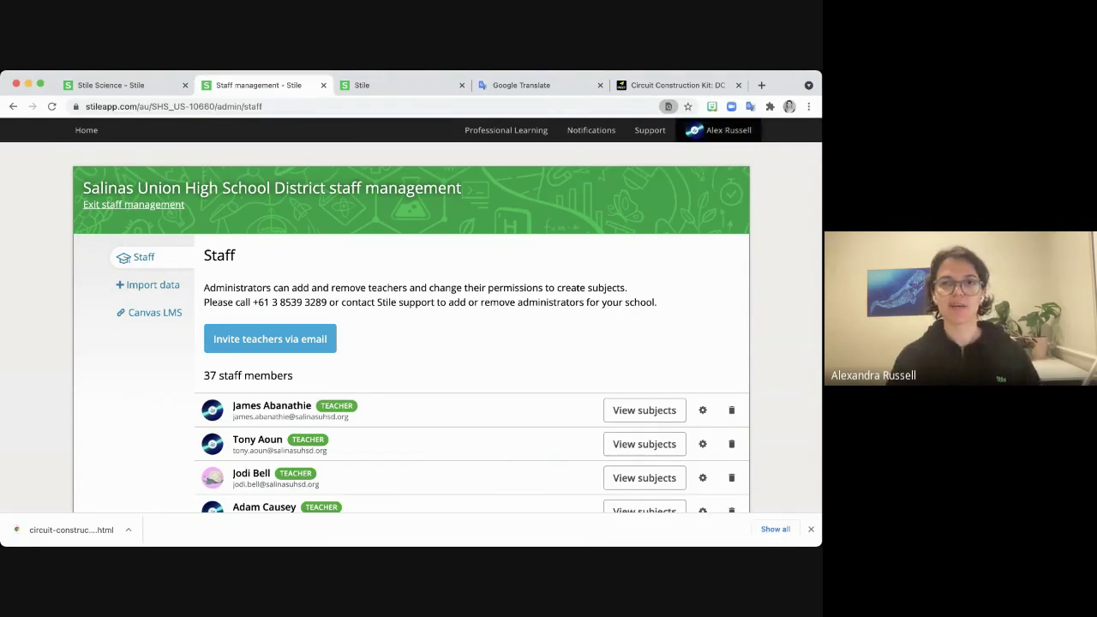
pyautogui.click(87, 130)
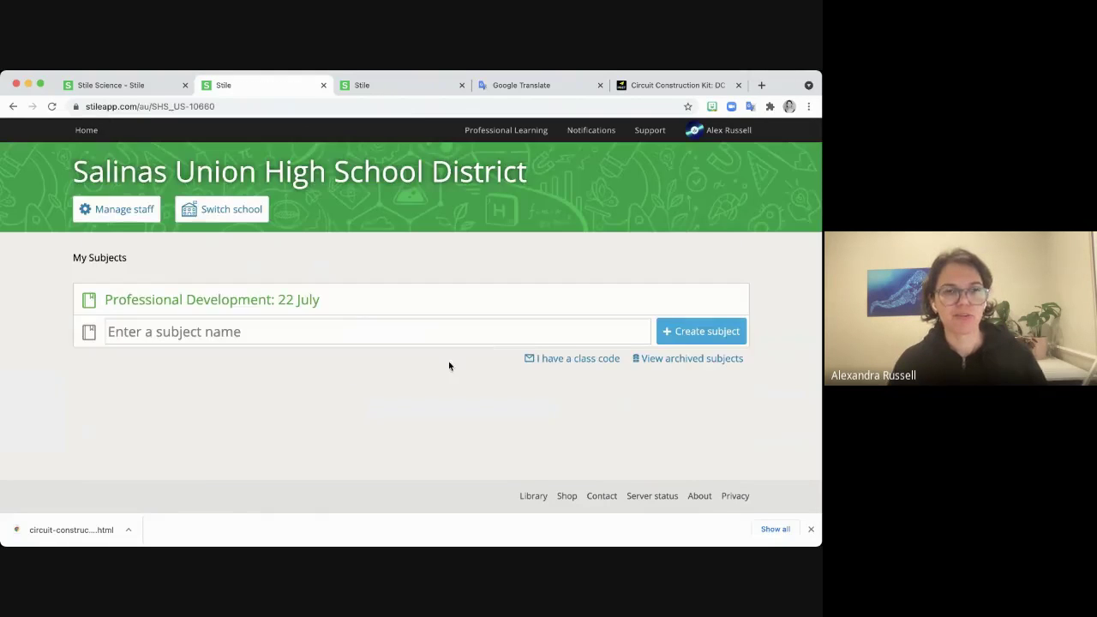
pyautogui.click(268, 331)
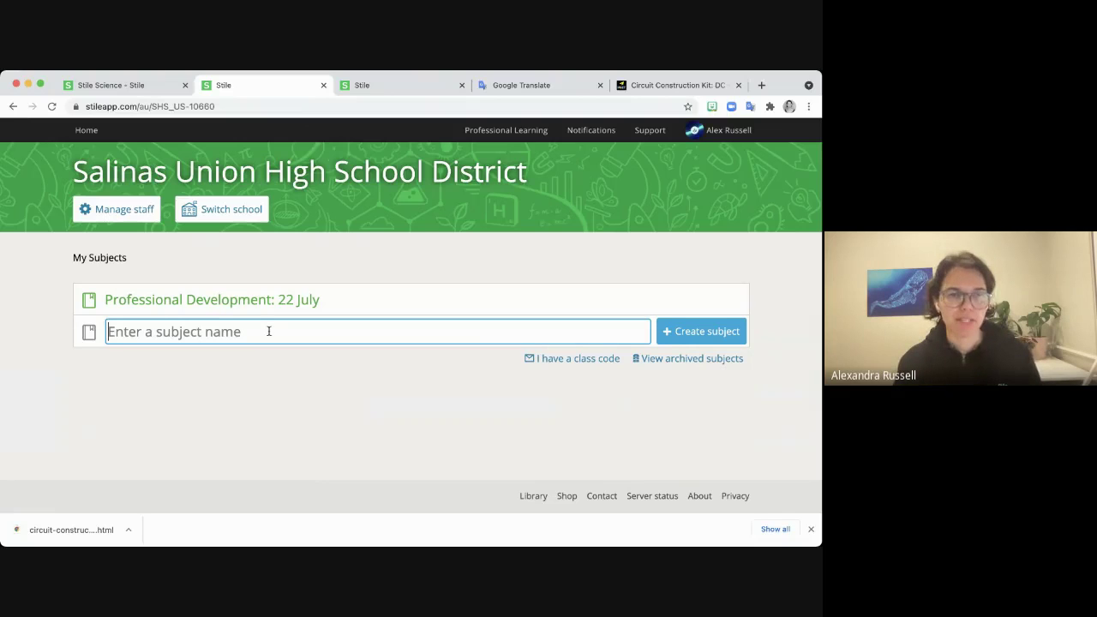
# Create a subject named 'NGS1:' followed by the teacher's name.
pyautogui.write('NGS')
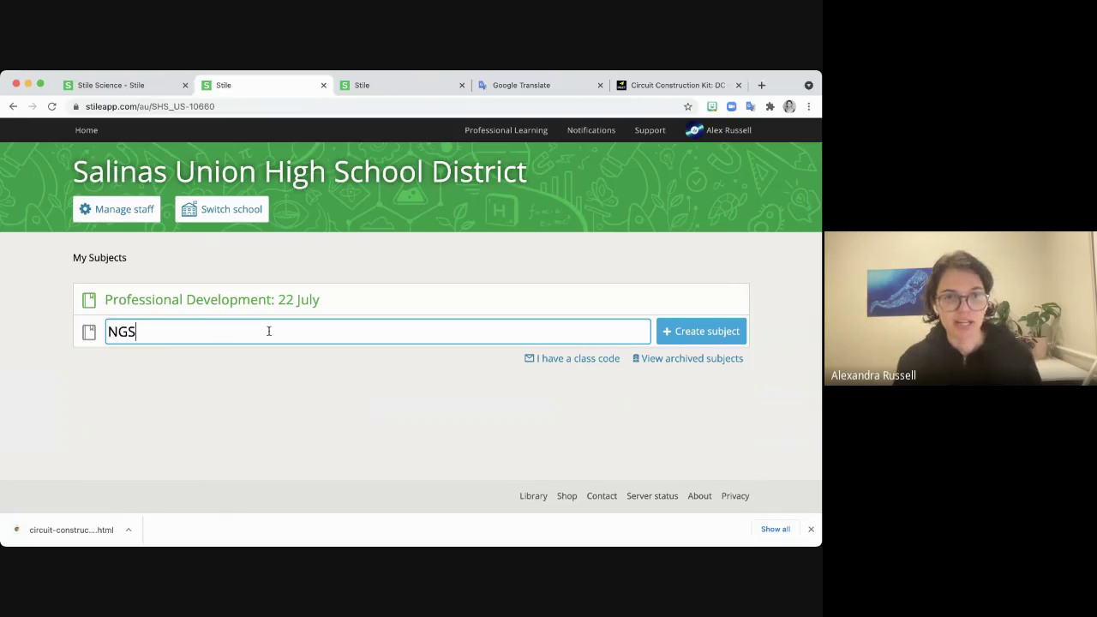
pyautogui.write('1: ')
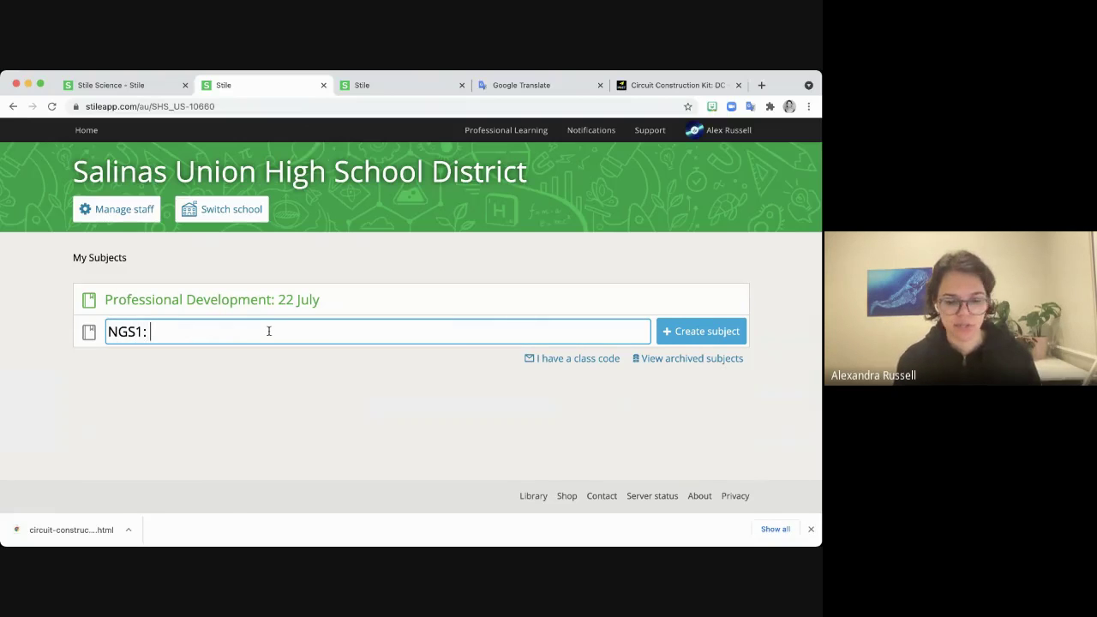
pyautogui.write('Mrs Russell')
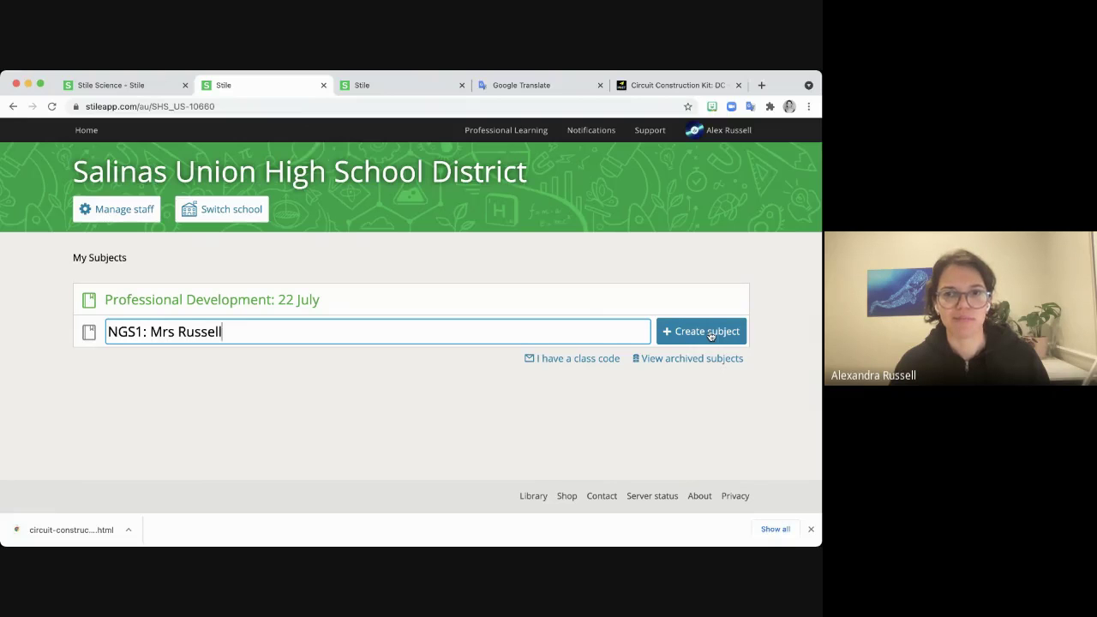
pyautogui.click(710, 333)
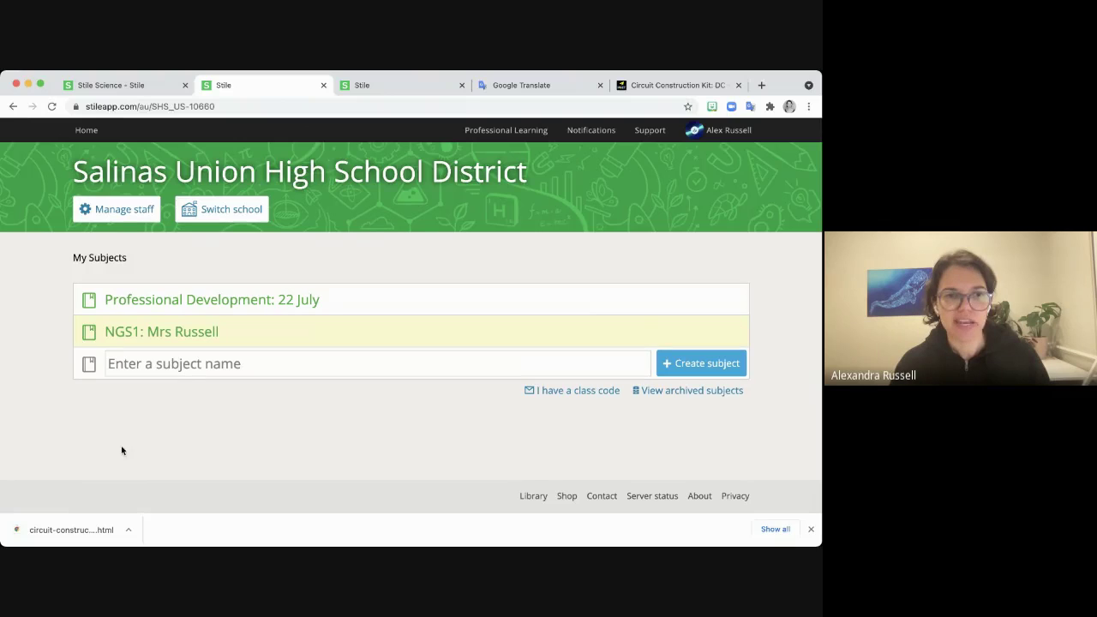
# Open the NGS1 subject's Lesson Library and select the Salinas Union High School District library.
pyautogui.click(174, 333)
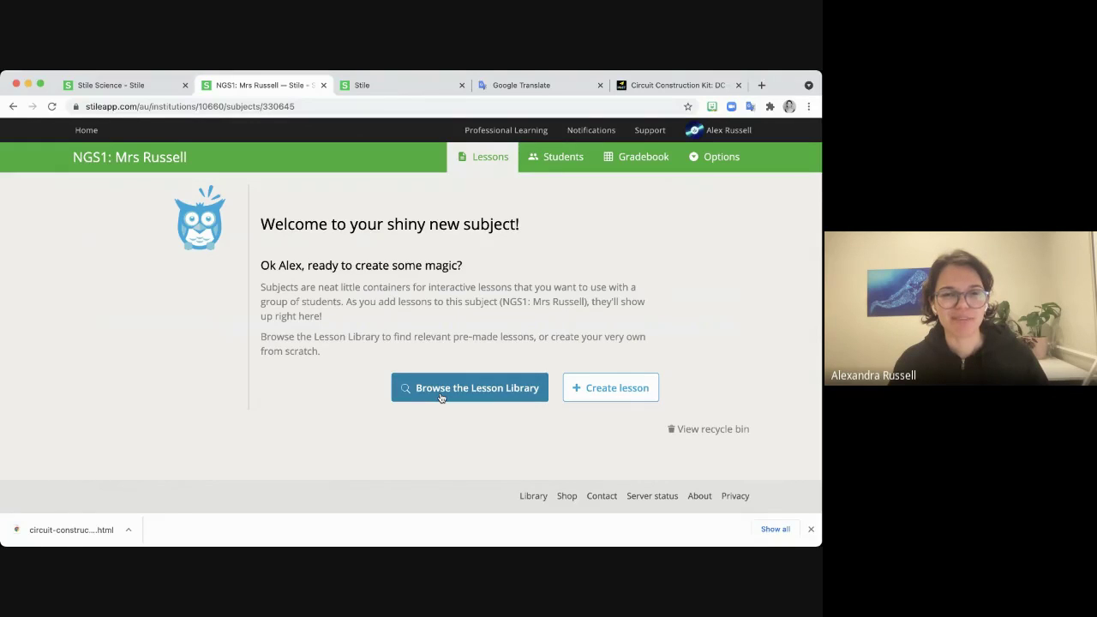
pyautogui.click(439, 397)
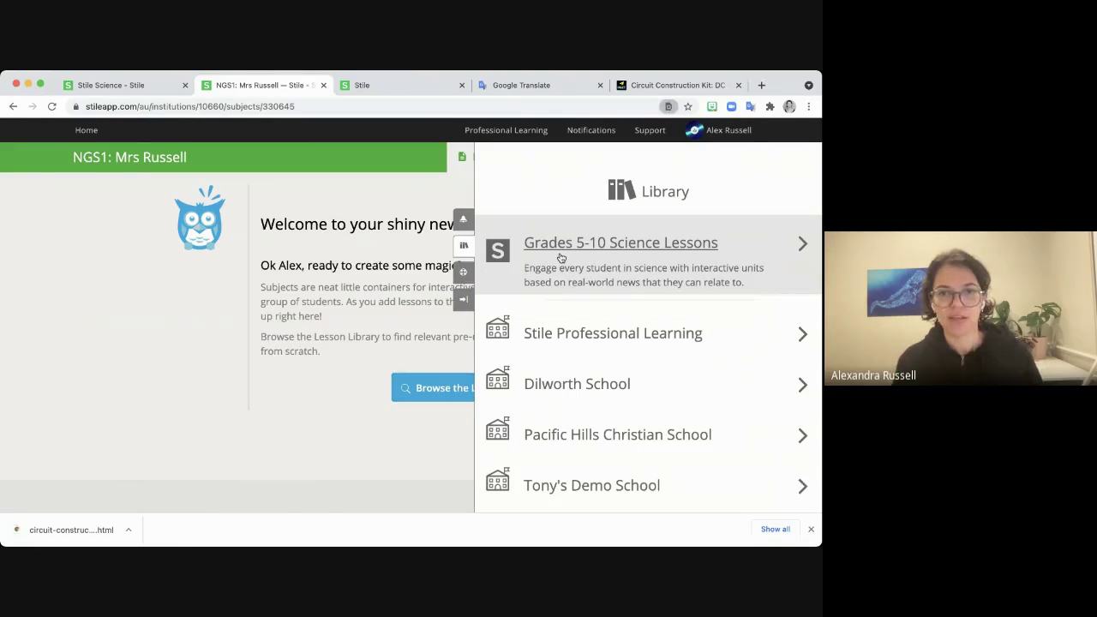
pyautogui.scroll(-10, 561, 257)
pyautogui.write('s')
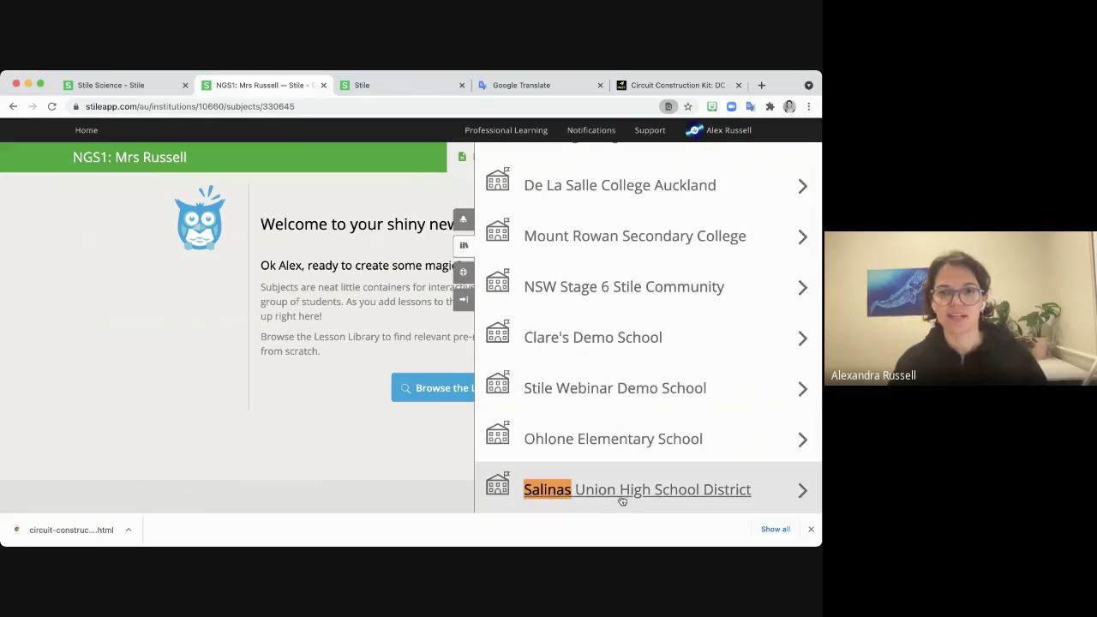
pyautogui.click(664, 501)
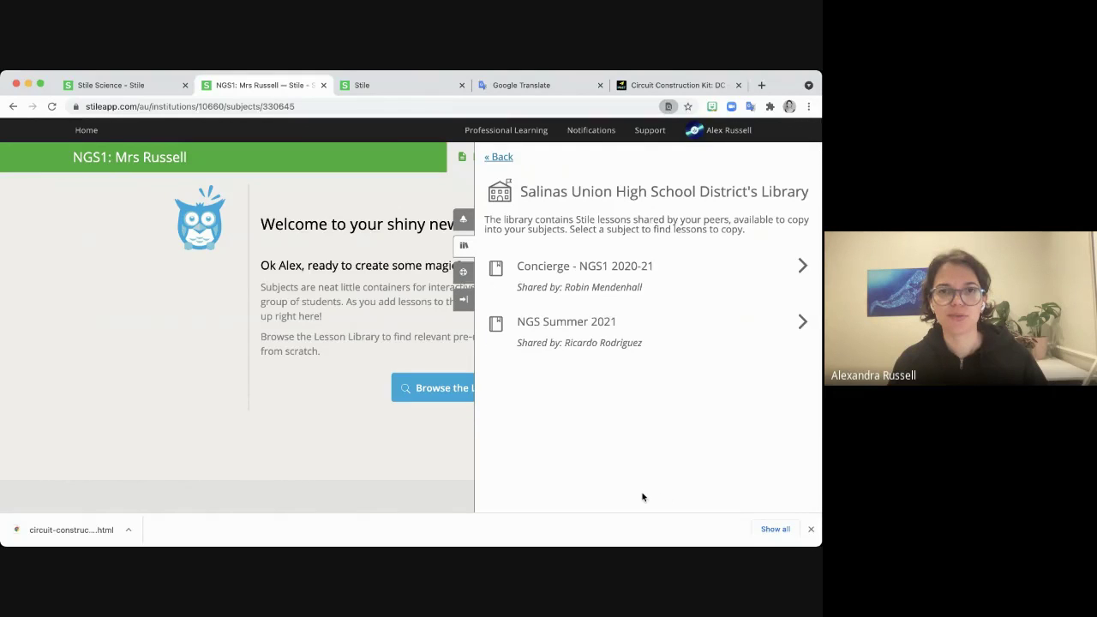
pyautogui.click(499, 157)
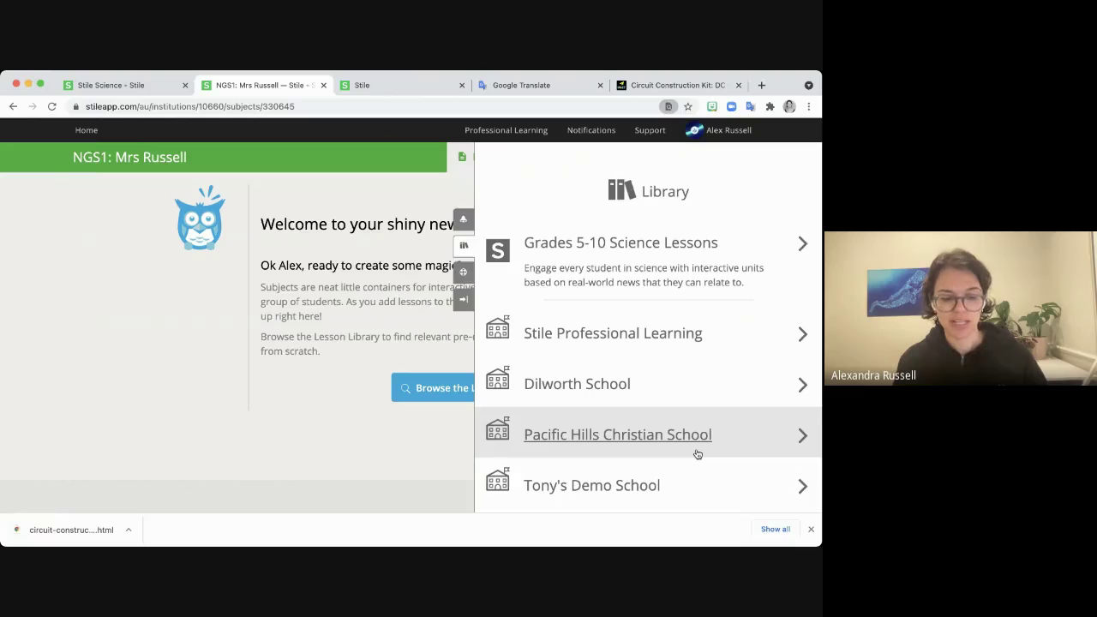
pyautogui.scroll(-5, 698, 455)
pyautogui.scroll(-2, 698, 455)
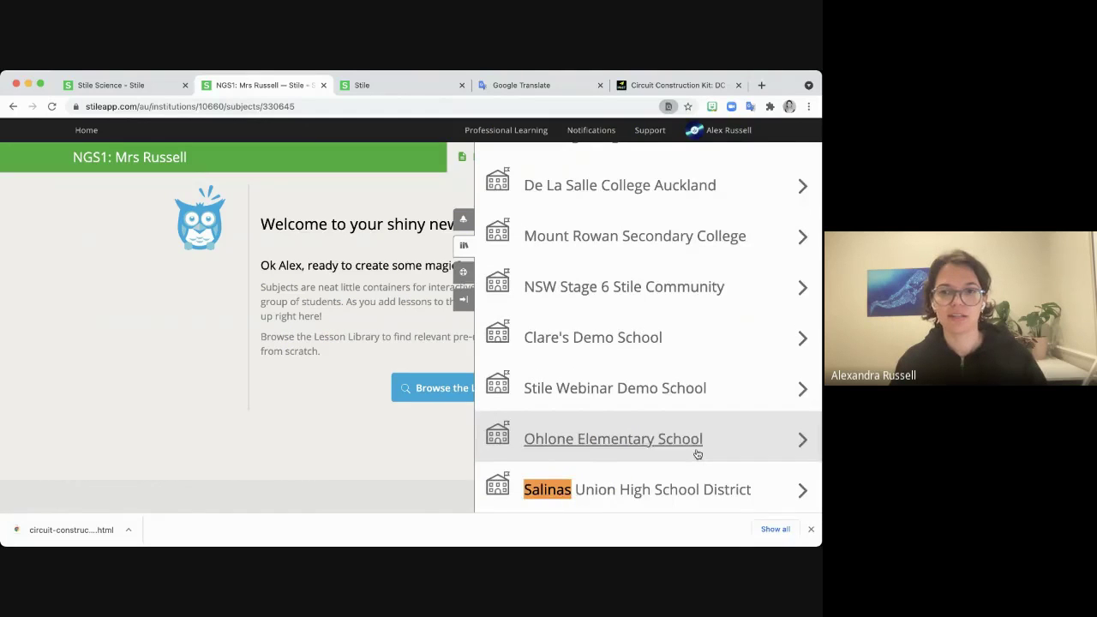
pyautogui.click(698, 487)
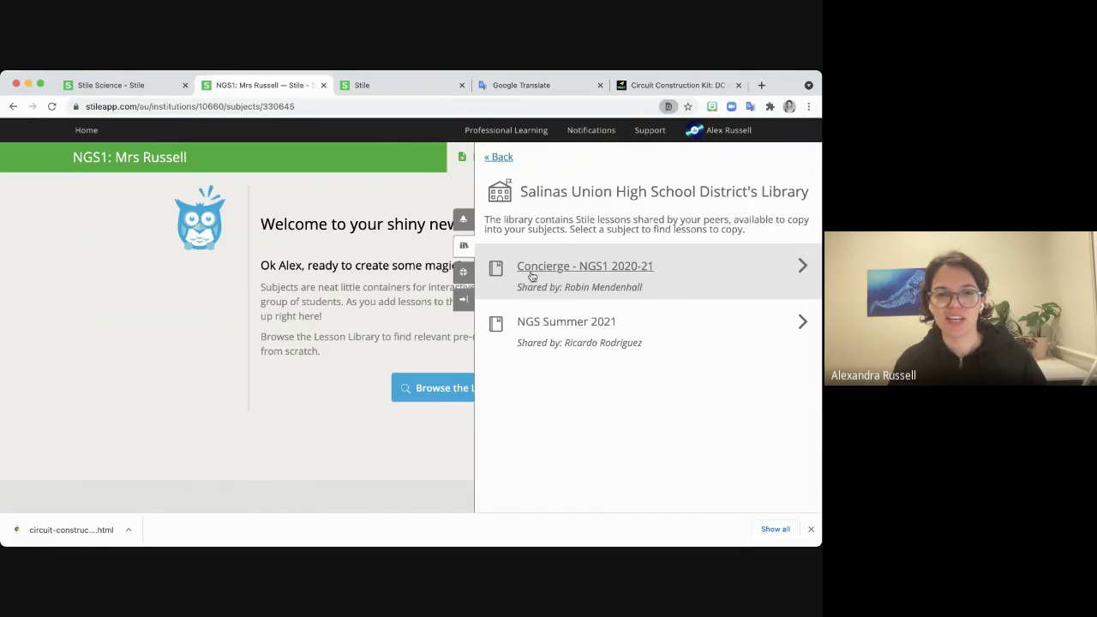
# Copy the Unit 1 - Matter in the Universe lessons from Concierge - NGS1 2020-21 into the subject.
pyautogui.click(658, 287)
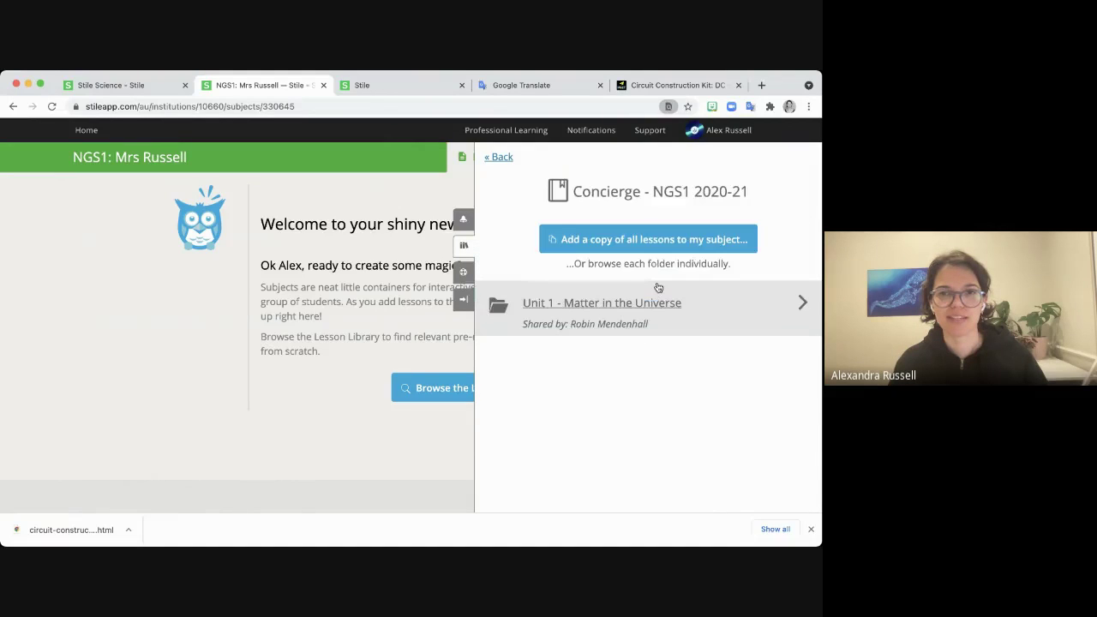
pyautogui.click(722, 315)
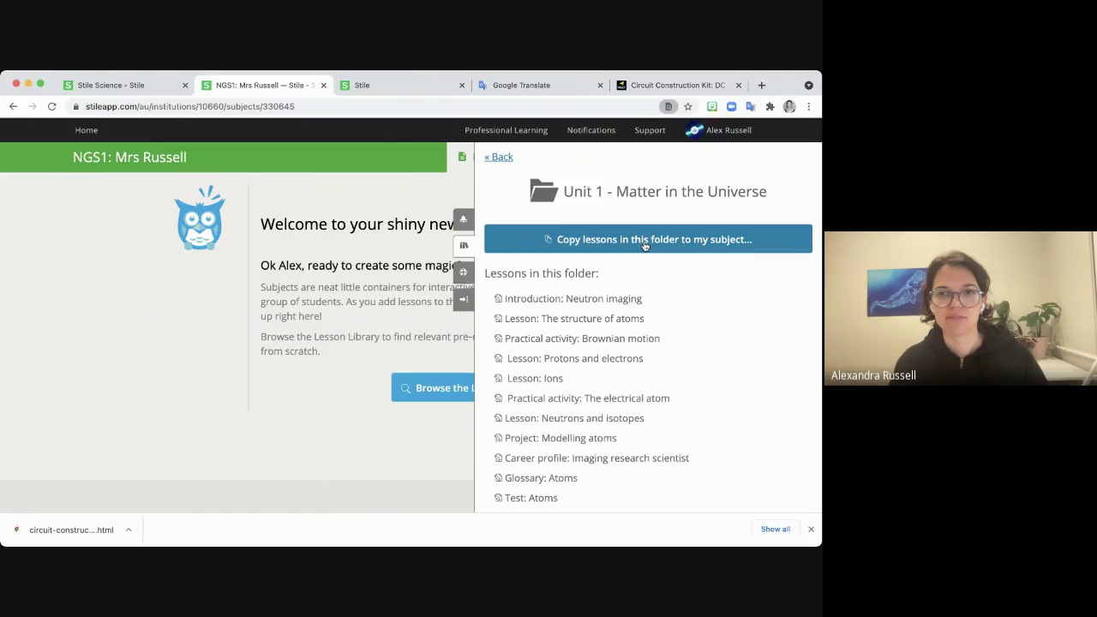
pyautogui.click(645, 245)
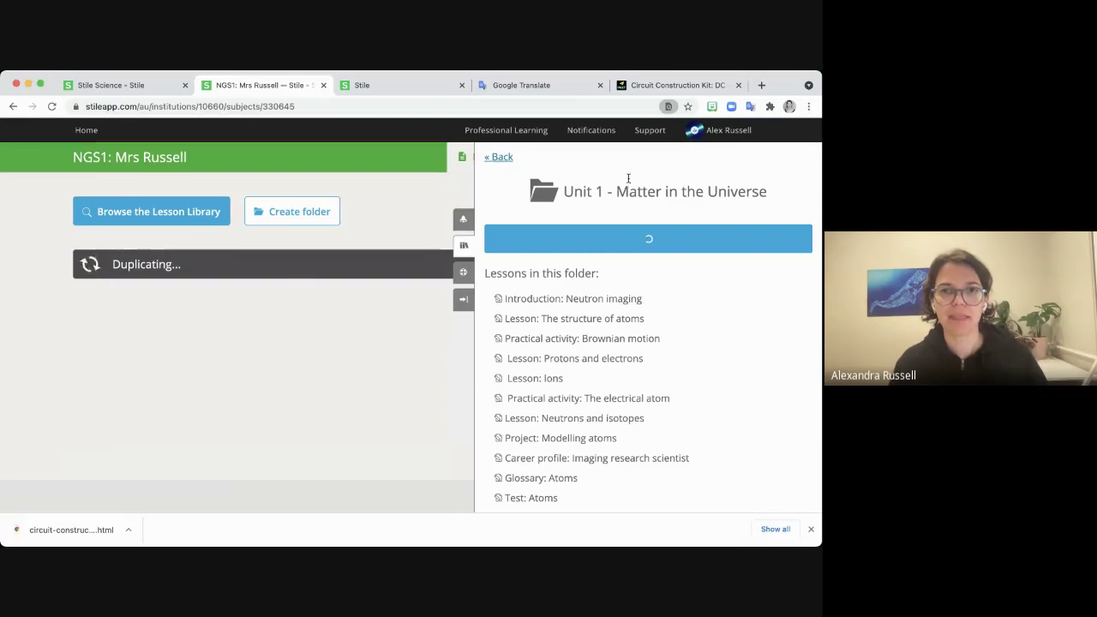
# Navigate back to the top-level library list and reopen the Library panel.
pyautogui.click(500, 159)
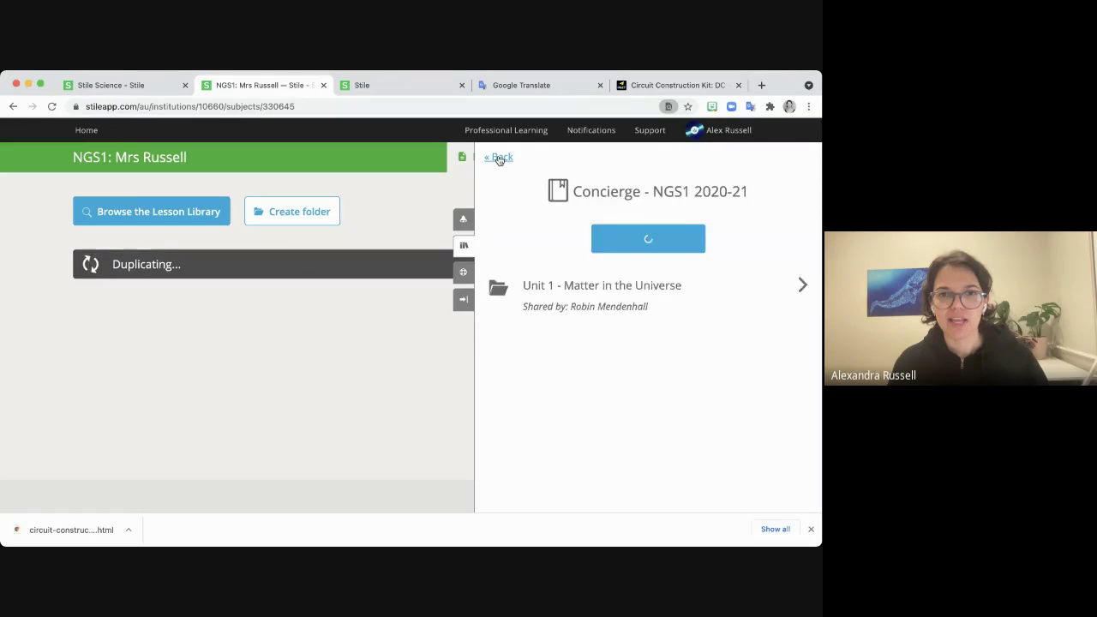
pyautogui.click(499, 159)
pyautogui.click(499, 158)
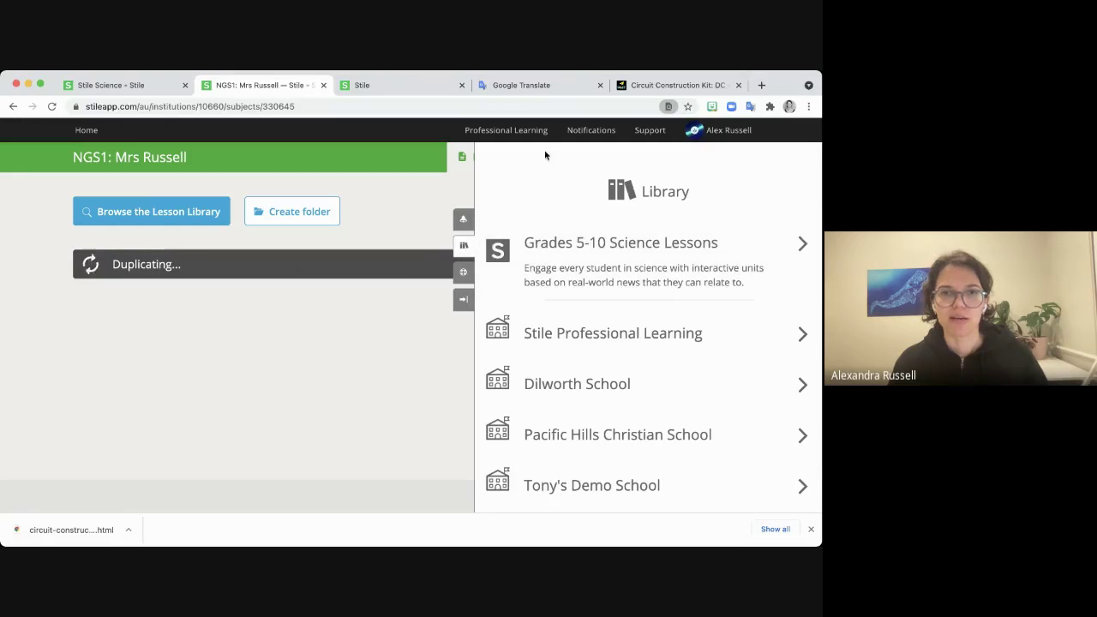
pyautogui.click(464, 245)
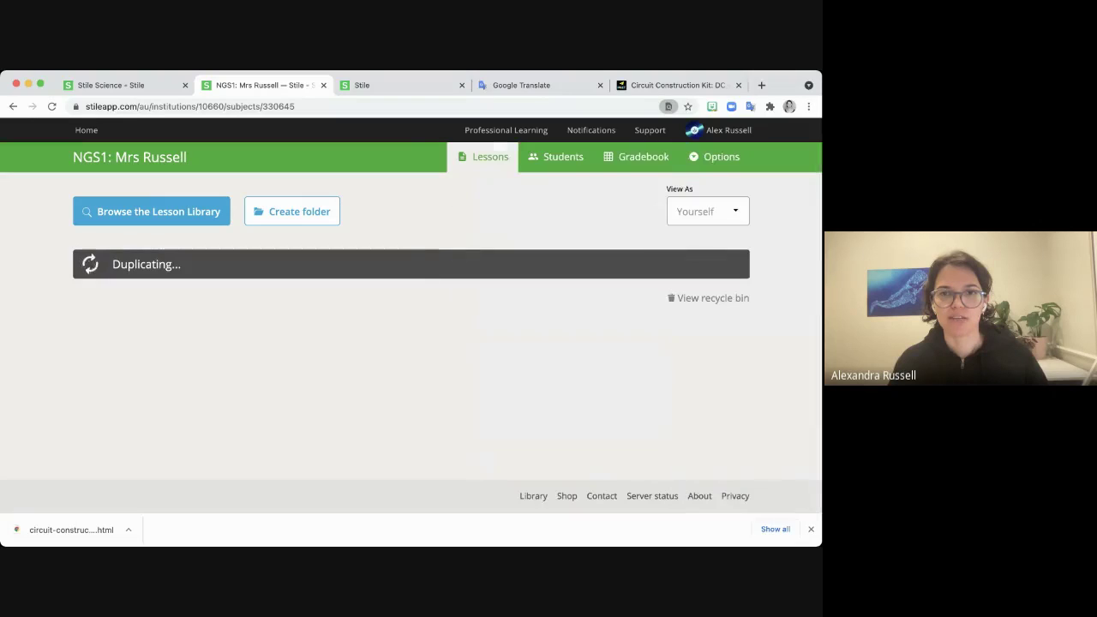
pyautogui.click(151, 212)
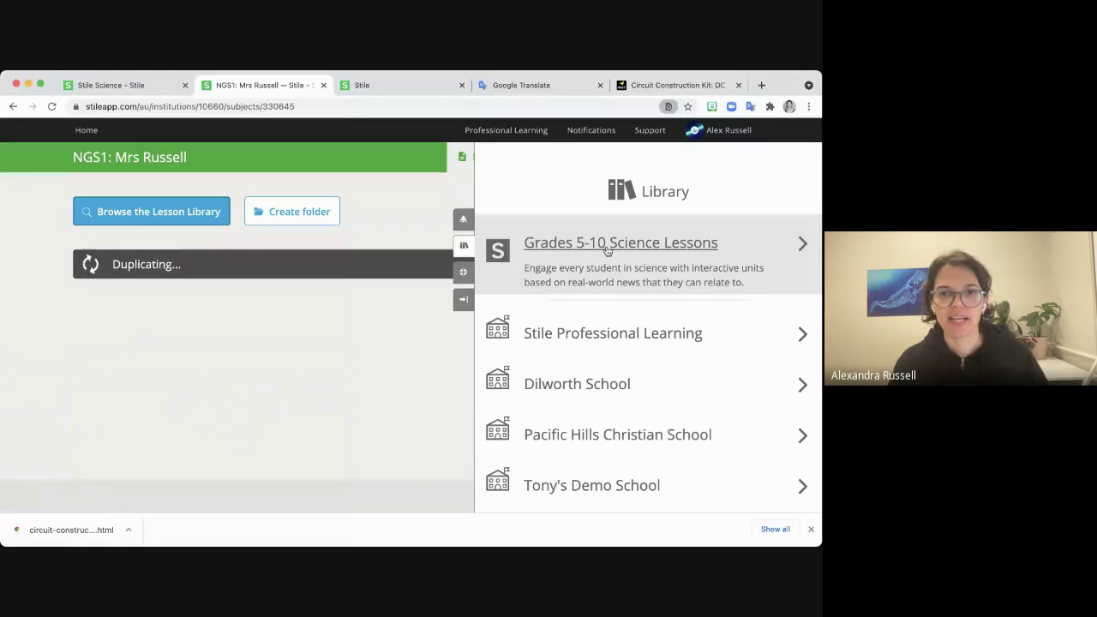
# Open the Grades 5-10 Science Lessons library and view its subject filter options.
pyautogui.click(601, 247)
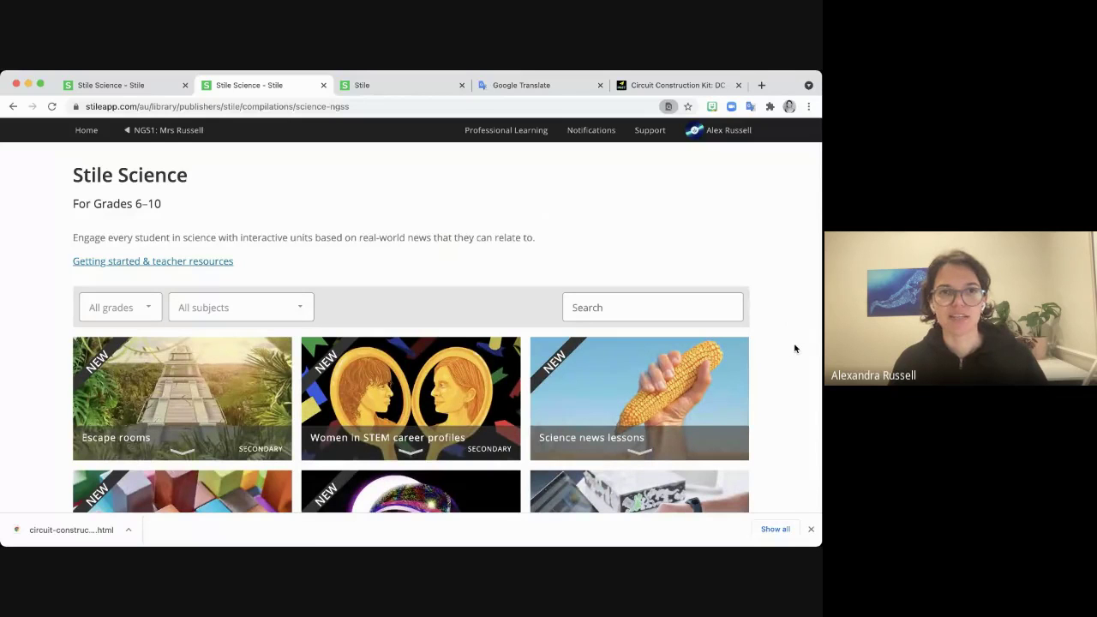
pyautogui.scroll(-1, 782, 350)
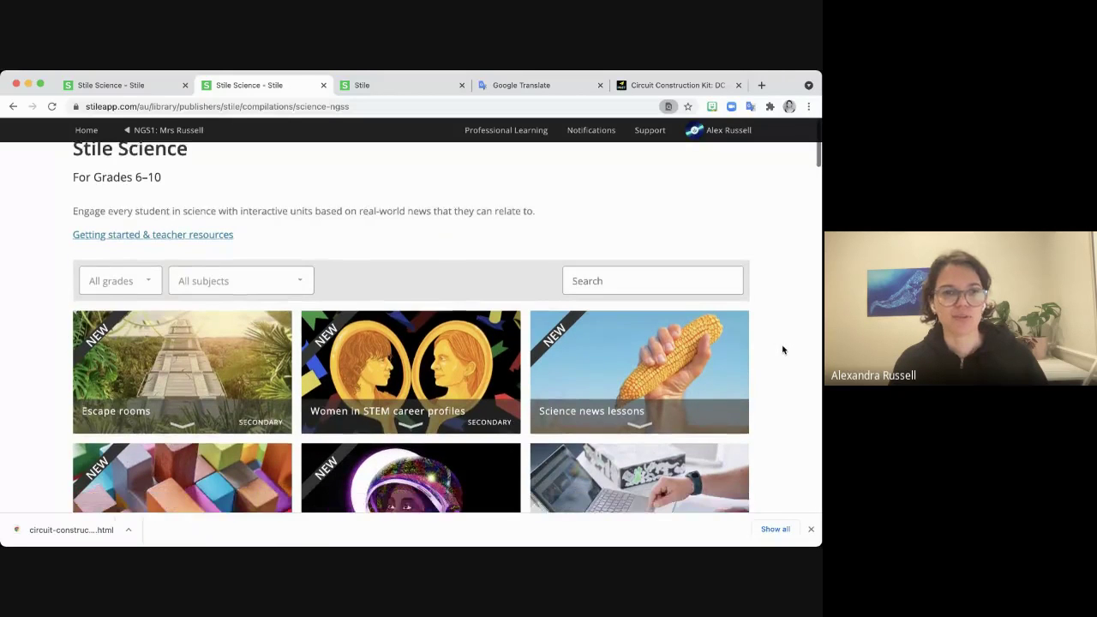
pyautogui.scroll(1, 784, 352)
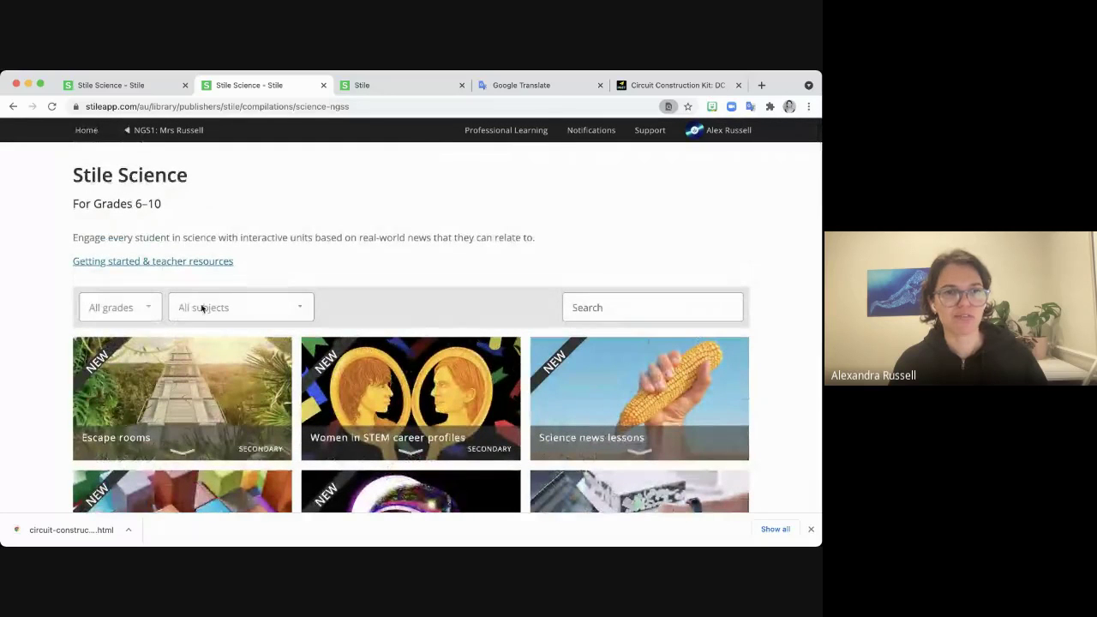
pyautogui.click(253, 310)
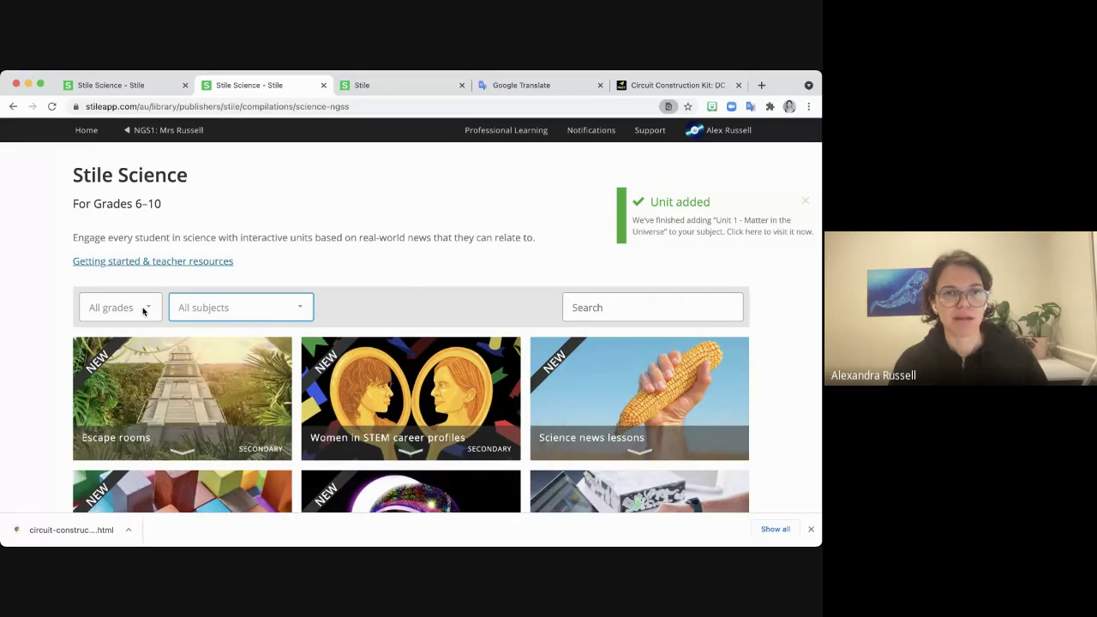
pyautogui.scroll(-1, 644, 306)
# Search the unit library for 'genetics' and browse the results.
pyautogui.click(621, 300)
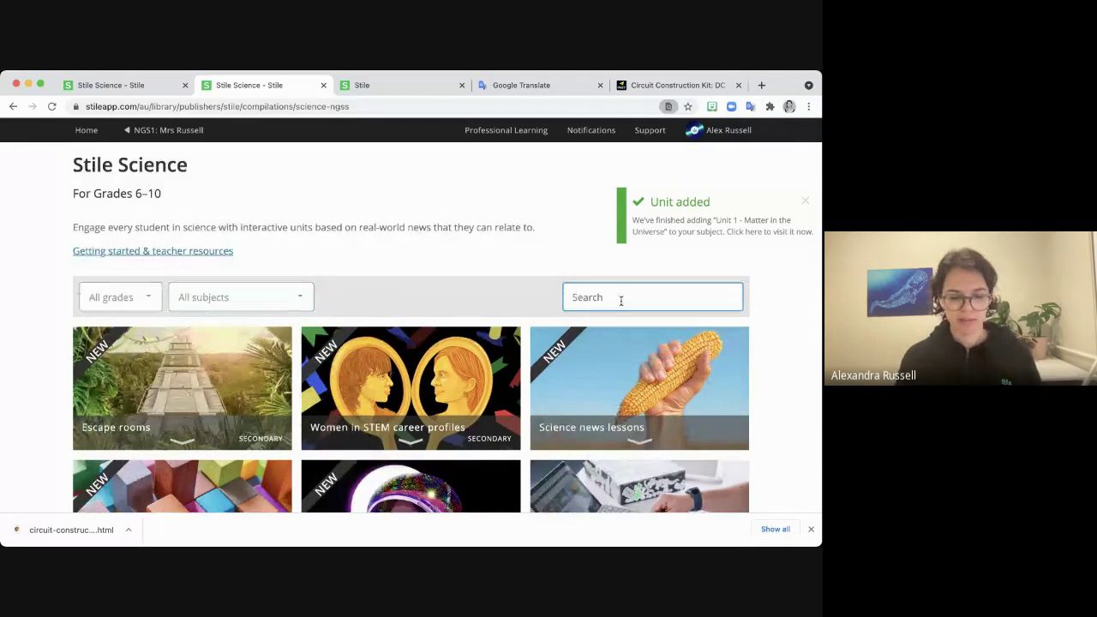
pyautogui.write('genetics')
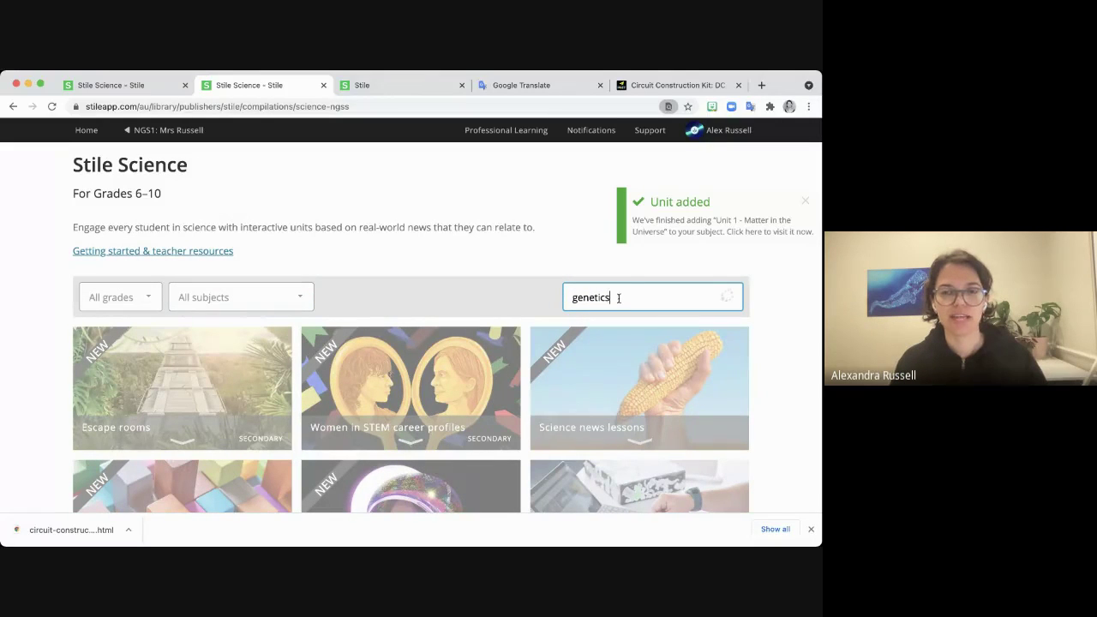
pyautogui.scroll(-1, 504, 292)
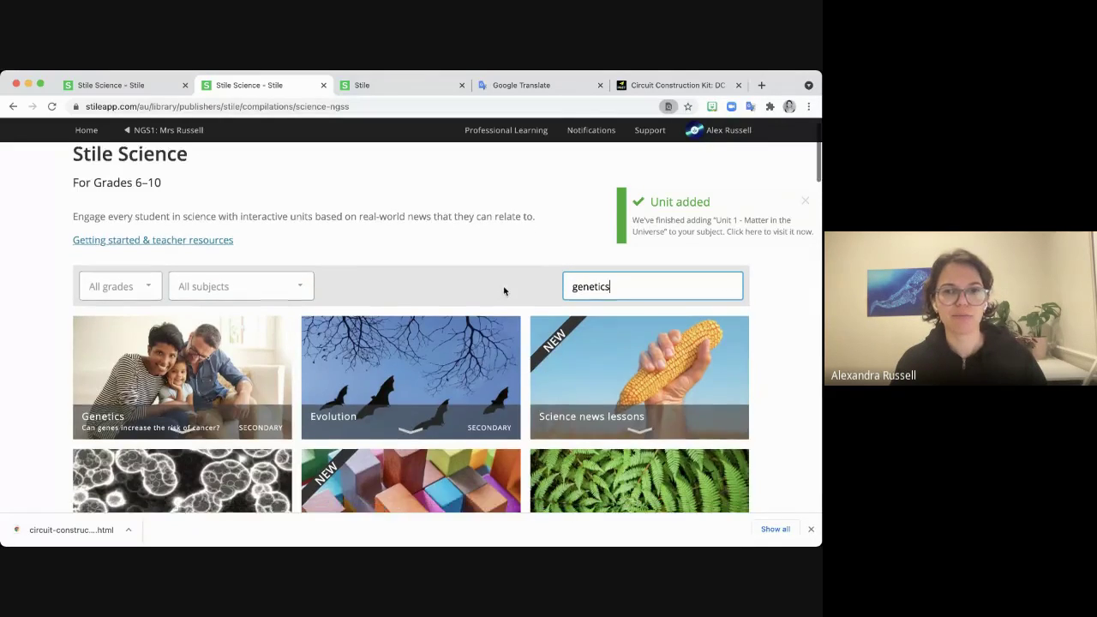
pyautogui.scroll(-3, 504, 291)
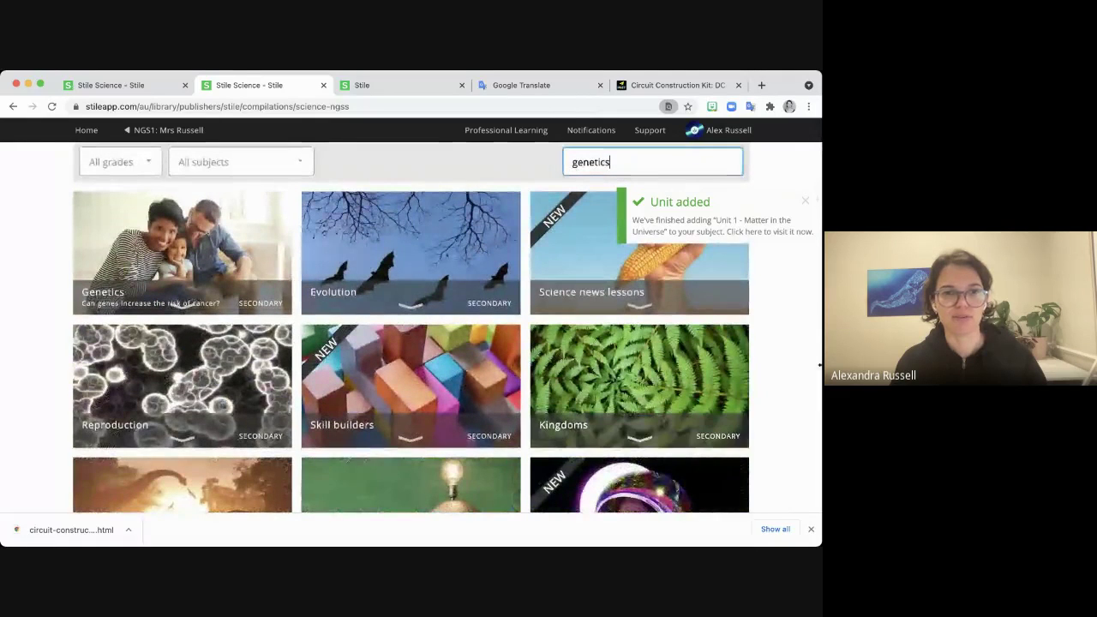
pyautogui.scroll(4, 789, 363)
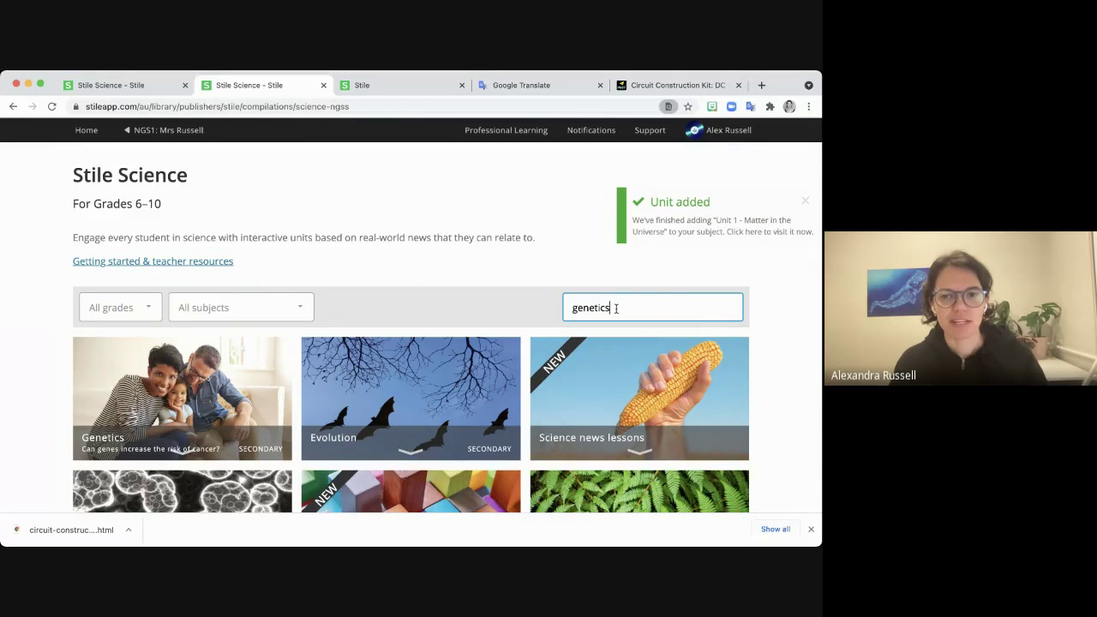
pyautogui.scroll(-1, 778, 296)
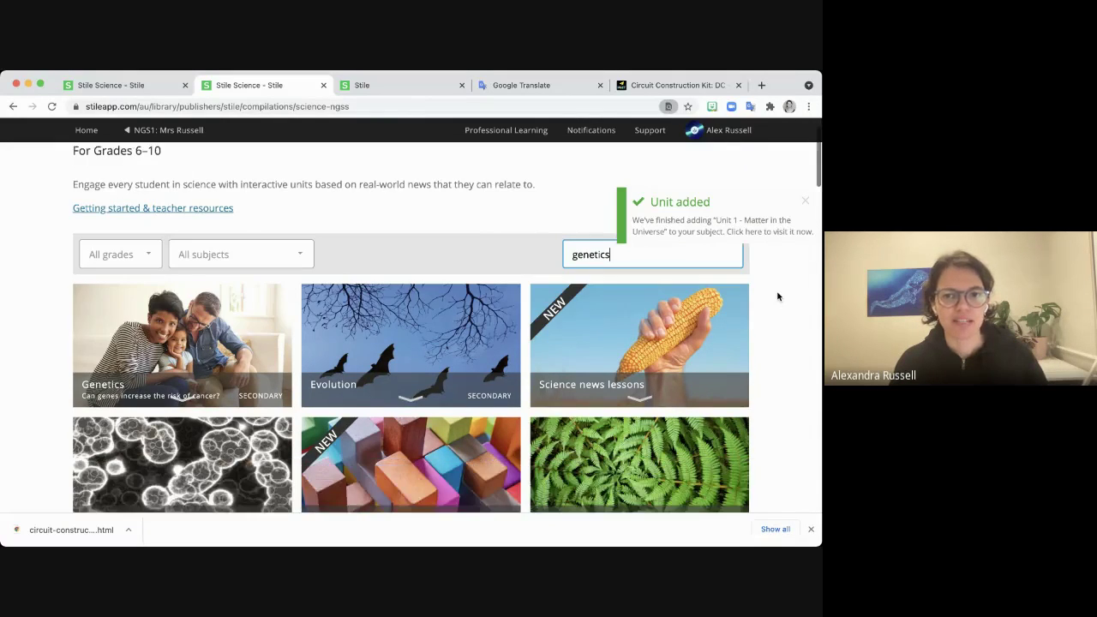
pyautogui.scroll(-1, 777, 296)
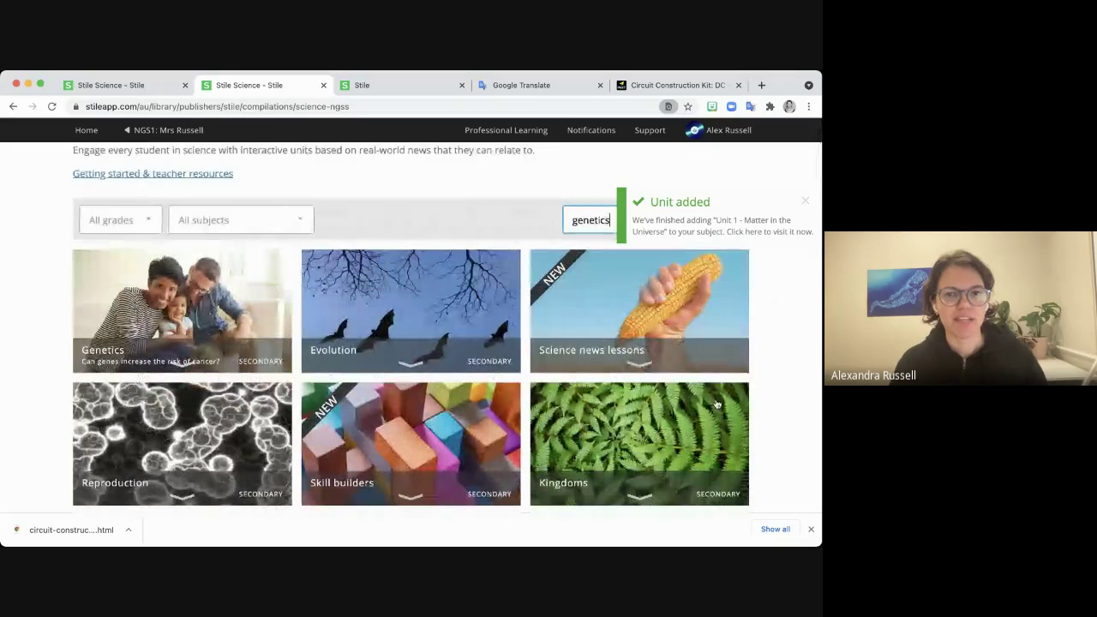
pyautogui.scroll(-1, 779, 343)
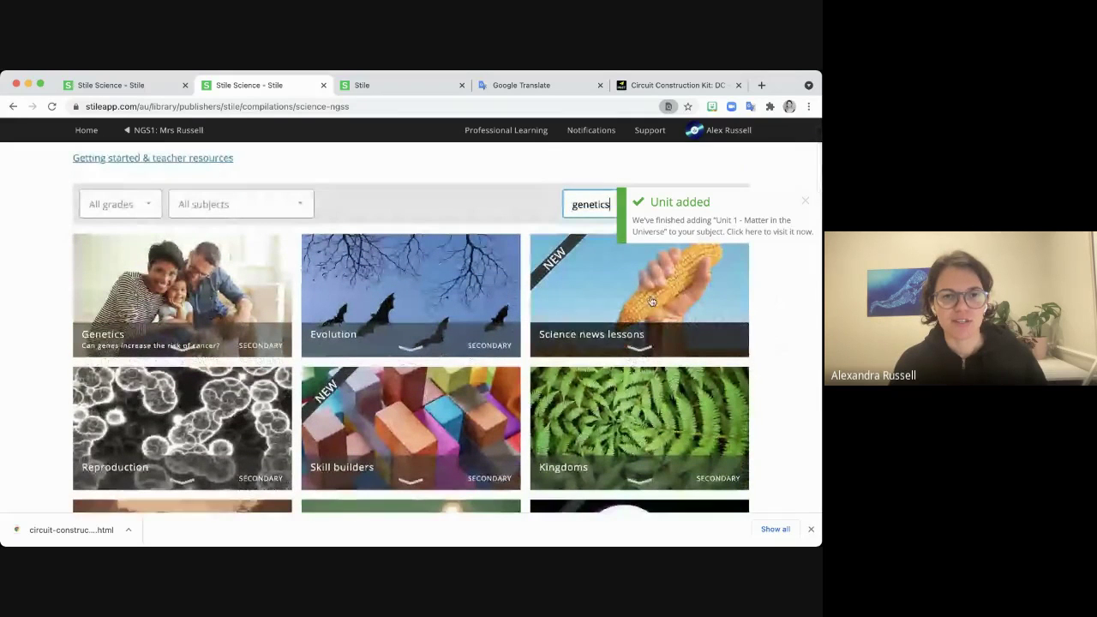
pyautogui.scroll(1, 651, 302)
# Clear the 'genetics' search to show all units again.
pyautogui.doubleClick(613, 268)
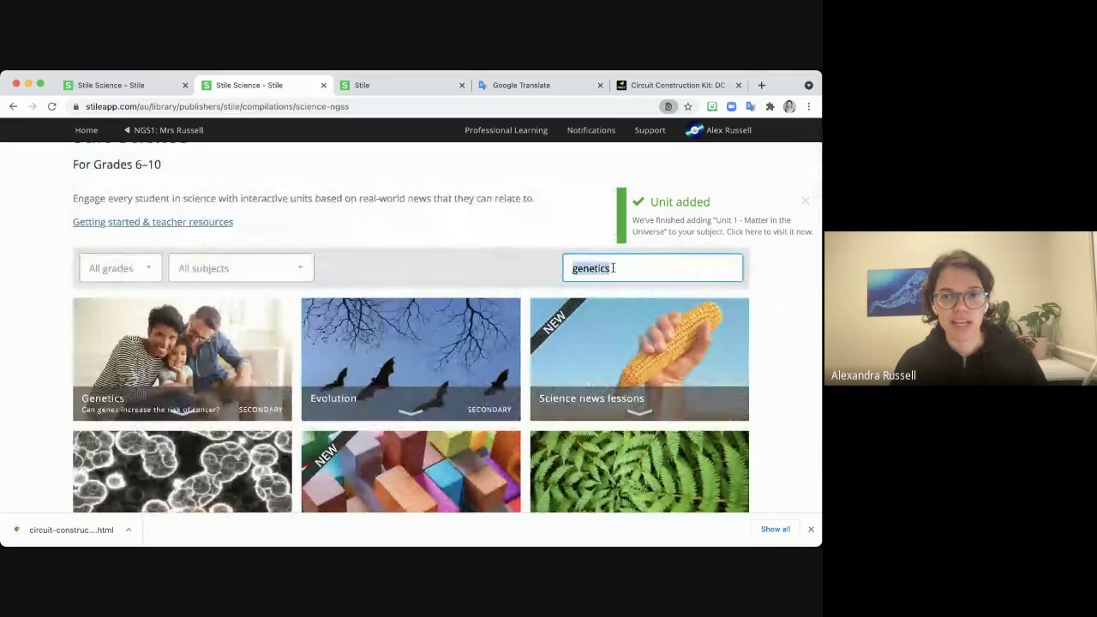
pyautogui.press('BackSpace')
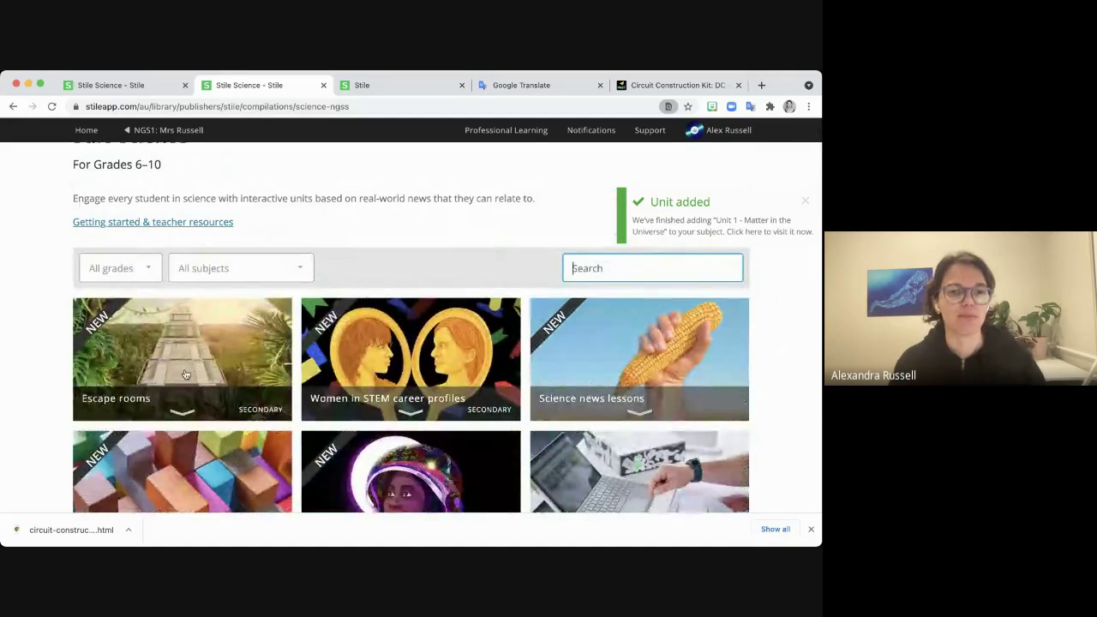
pyautogui.scroll(-1, 42, 355)
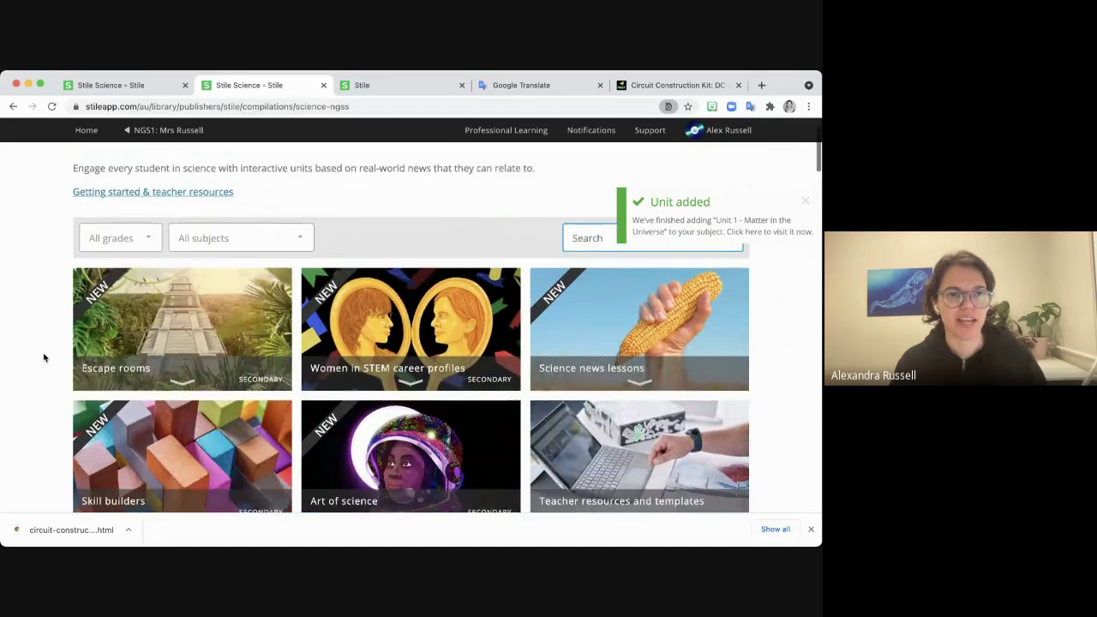
# Add the Escape rooms unit from the Lesson Library to the NGS1: Mrs Russell subject.
pyautogui.click(179, 330)
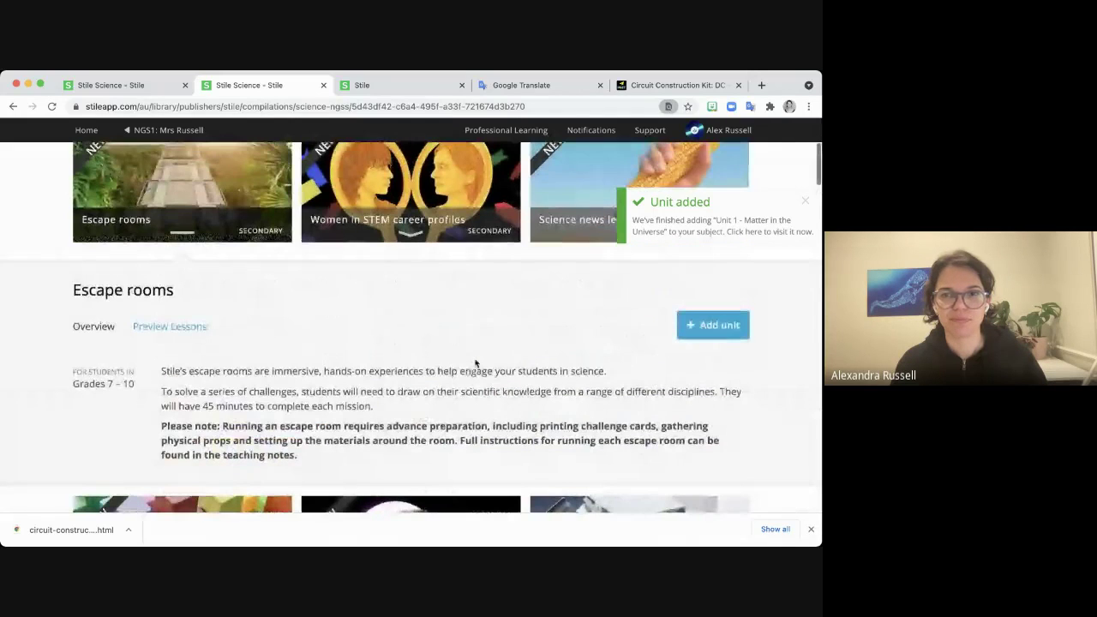
pyautogui.click(728, 336)
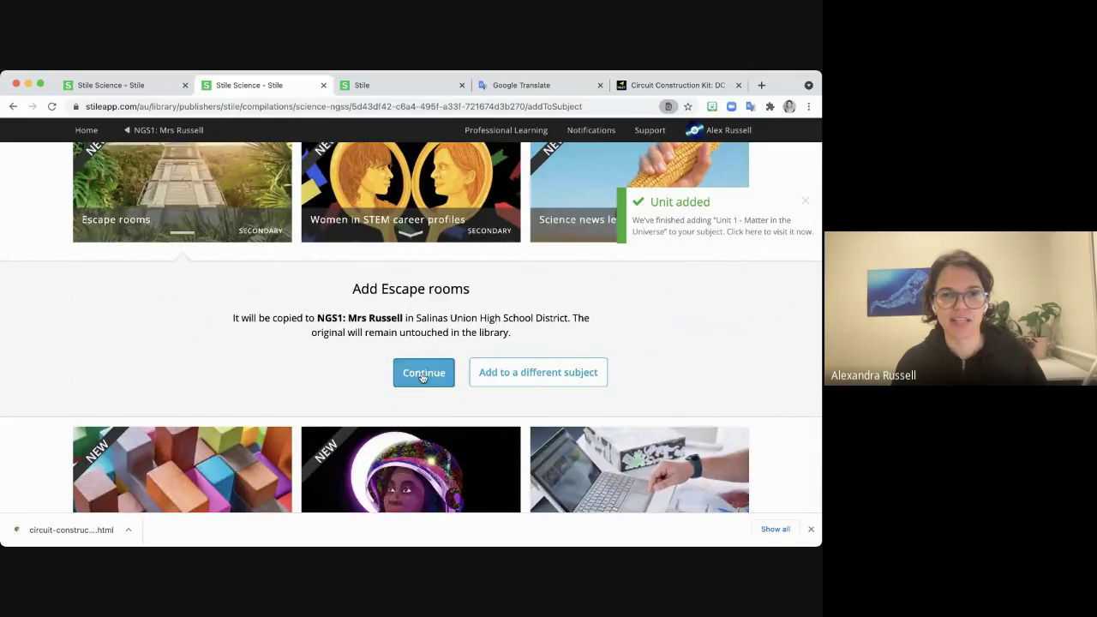
pyautogui.click(422, 374)
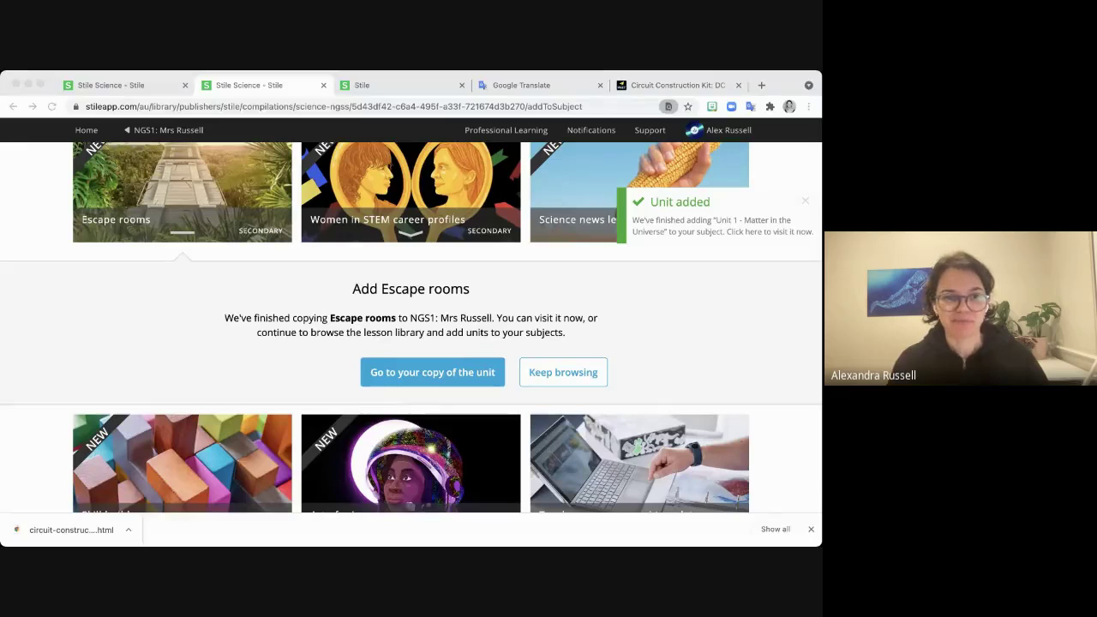
pyautogui.click(815, 355)
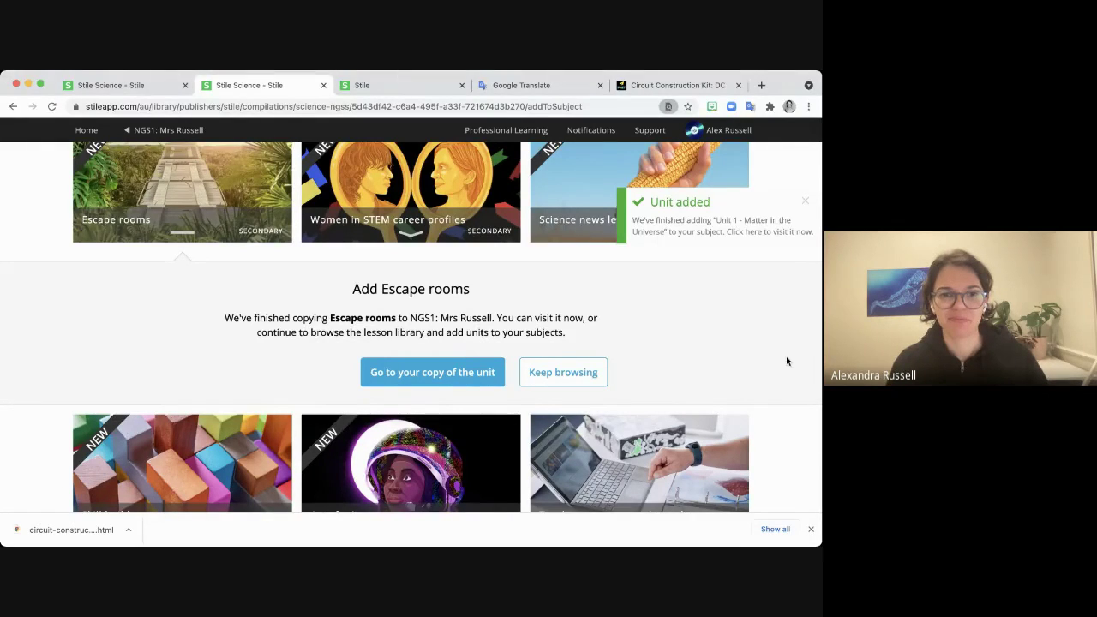
pyautogui.scroll(-1, 776, 355)
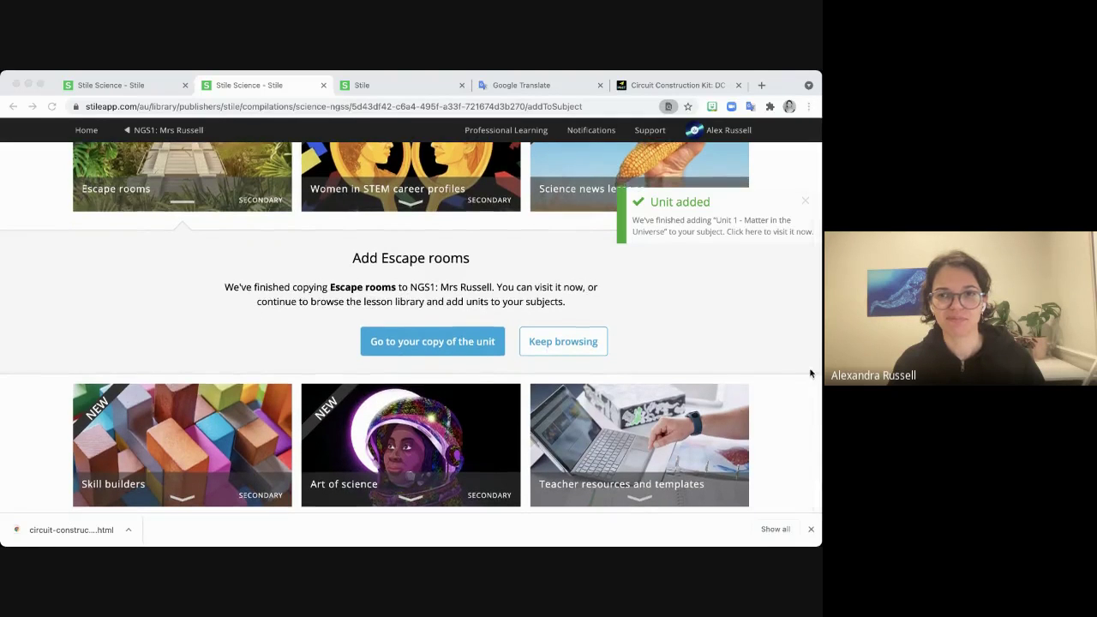
pyautogui.scroll(-1, 810, 373)
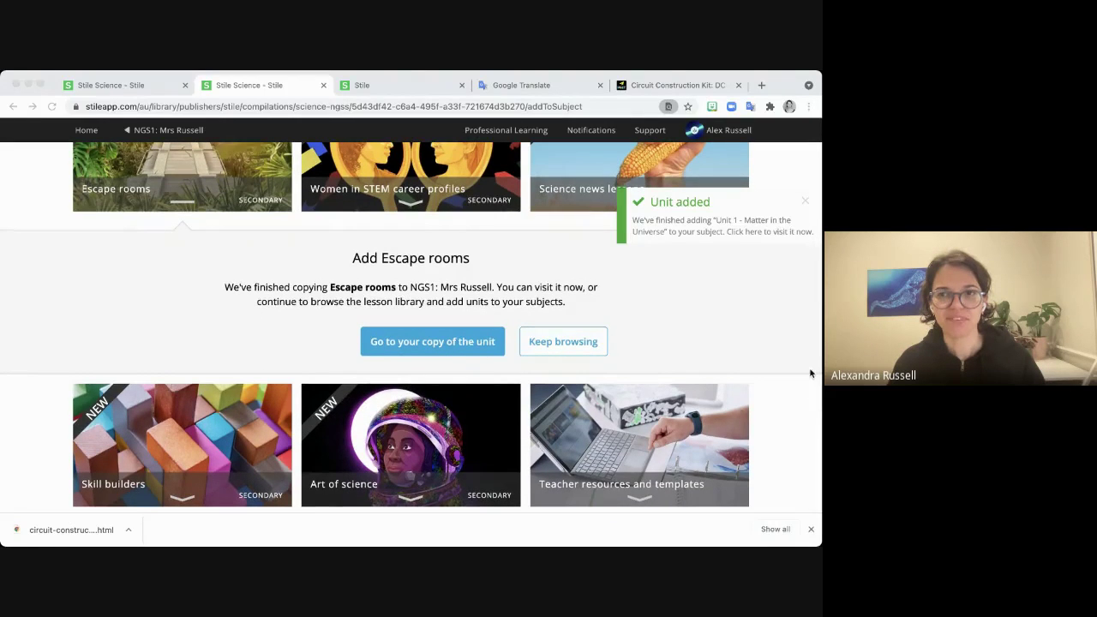
pyautogui.click(805, 201)
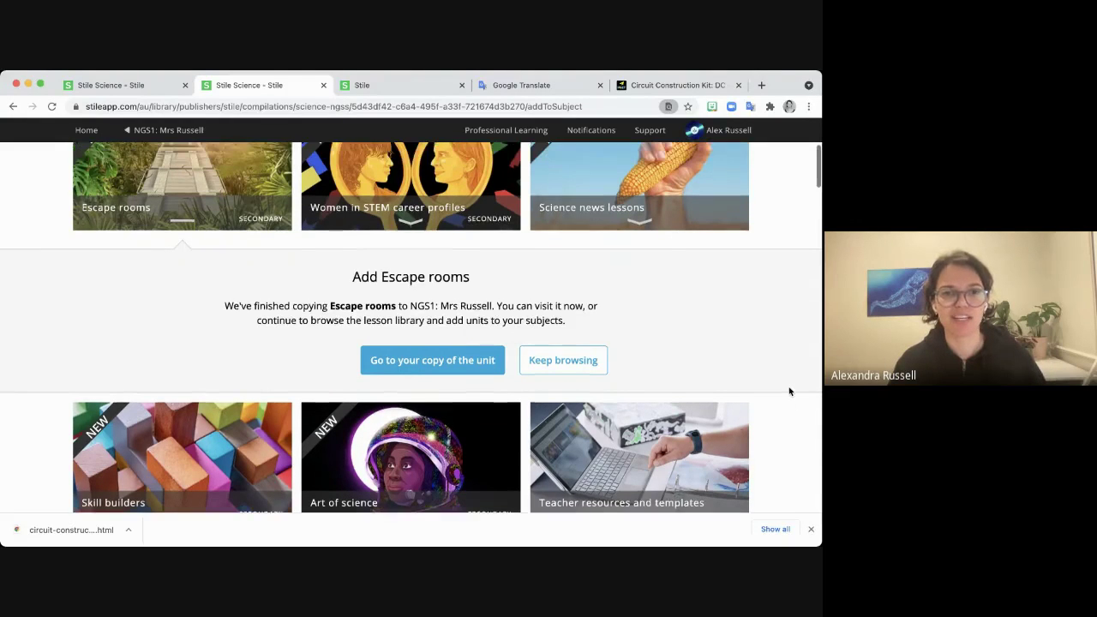
# Open the copied Escape rooms unit inside the NGS1 subject.
pyautogui.click(432, 341)
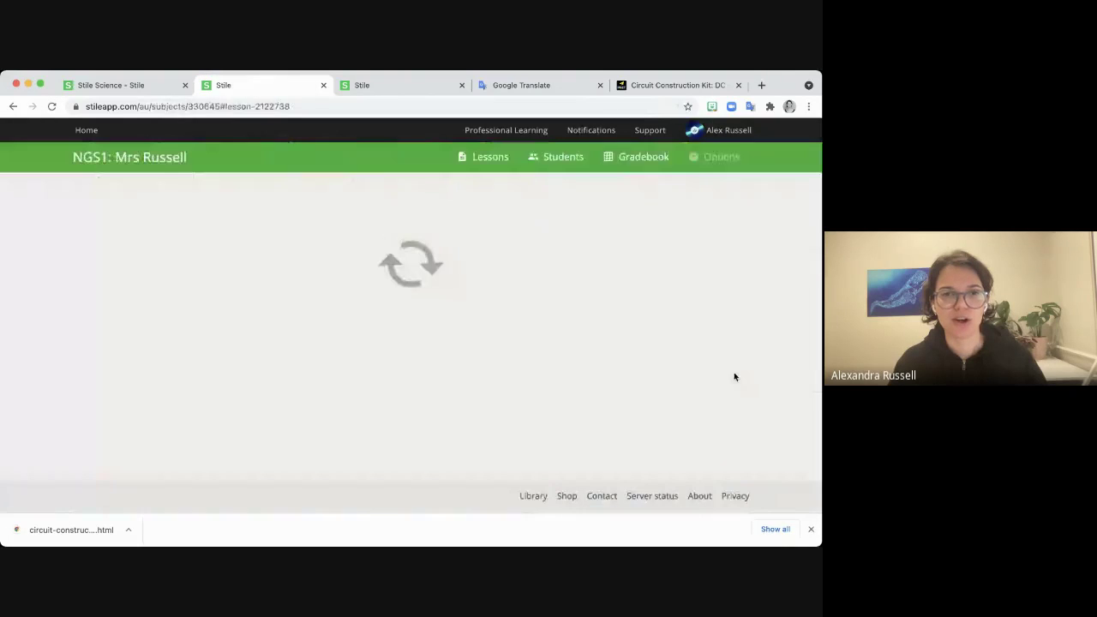
pyautogui.scroll(3, 707, 373)
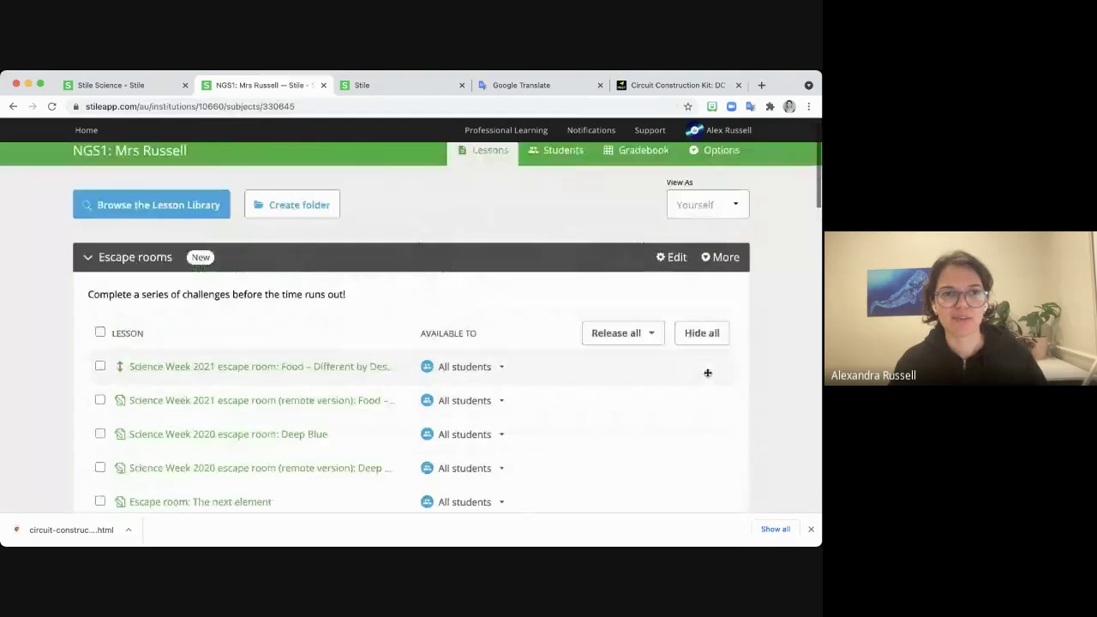
pyautogui.scroll(-2, 276, 294)
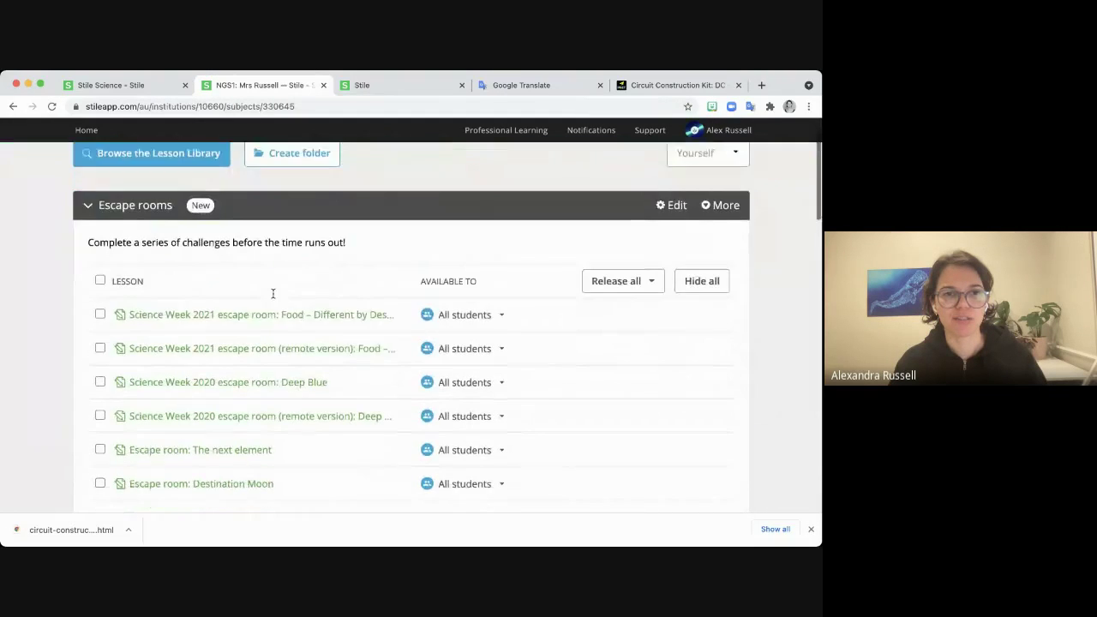
# Collapse the Escape rooms folder and review the Unit 1 - Matter in the Universe lessons.
pyautogui.click(88, 204)
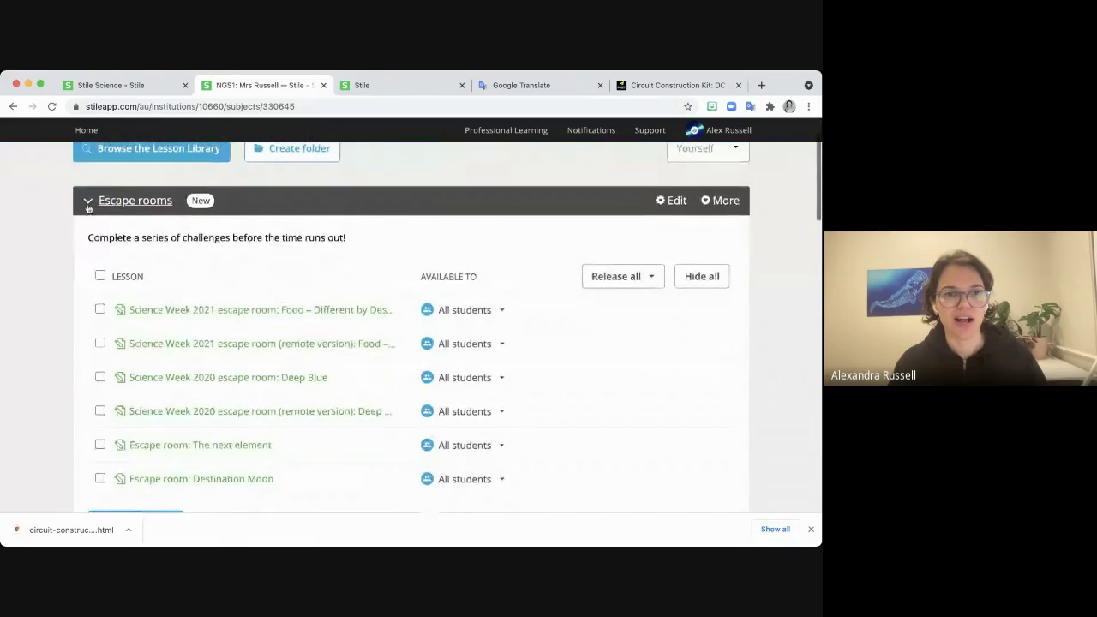
pyautogui.scroll(-2, 377, 352)
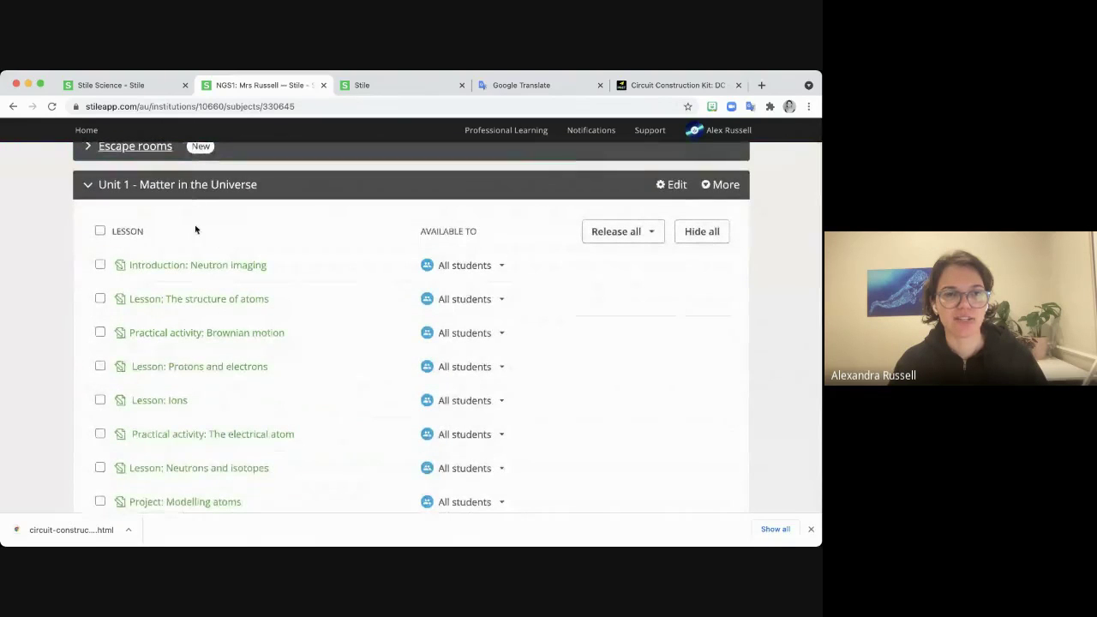
pyautogui.scroll(-2, 231, 399)
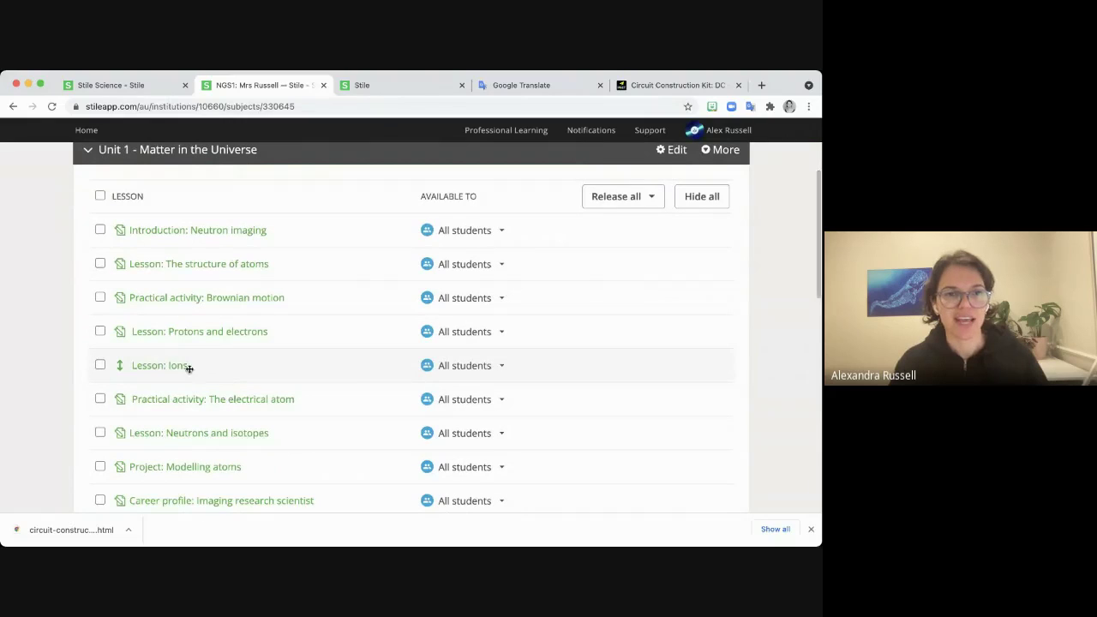
pyautogui.scroll(-1, 365, 380)
pyautogui.scroll(-10, 367, 383)
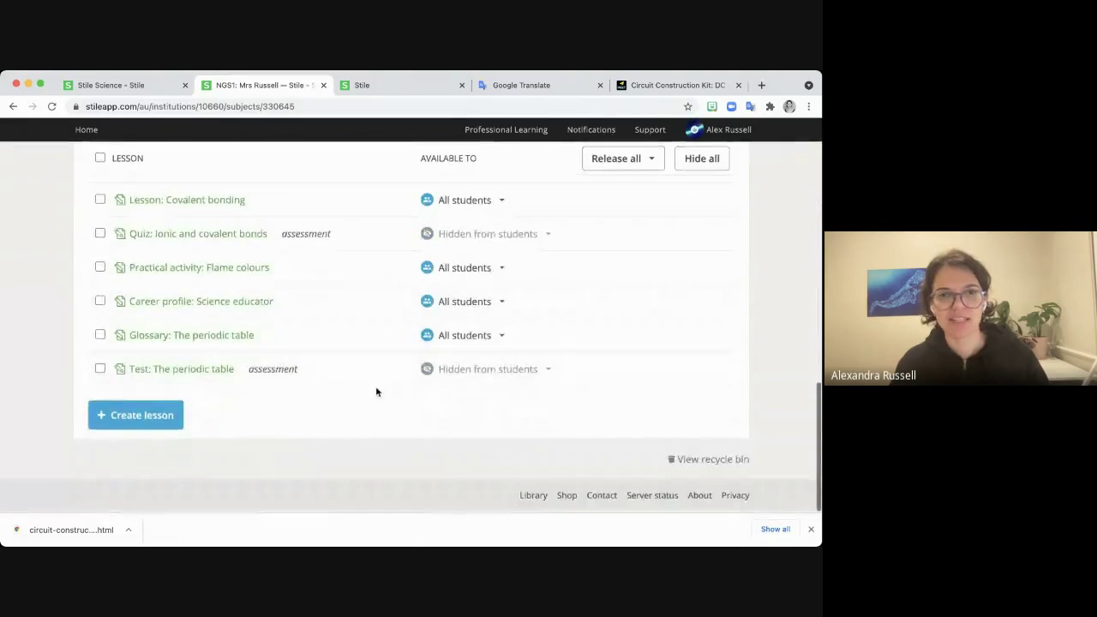
pyautogui.scroll(3, 376, 390)
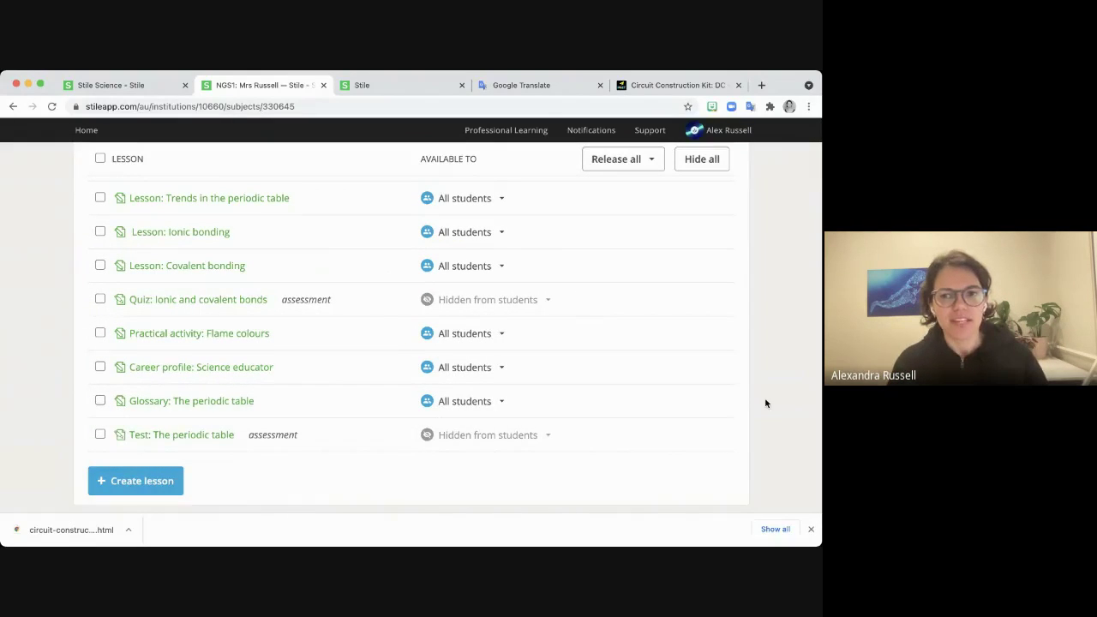
pyautogui.scroll(2, 764, 402)
pyautogui.scroll(4, 765, 402)
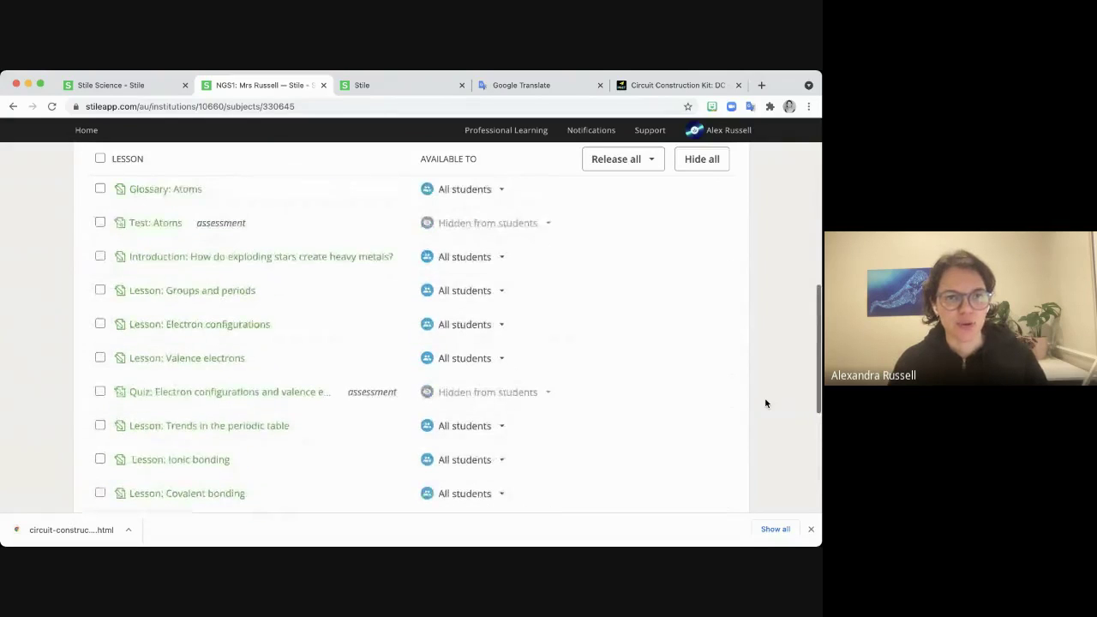
pyautogui.scroll(6, 766, 403)
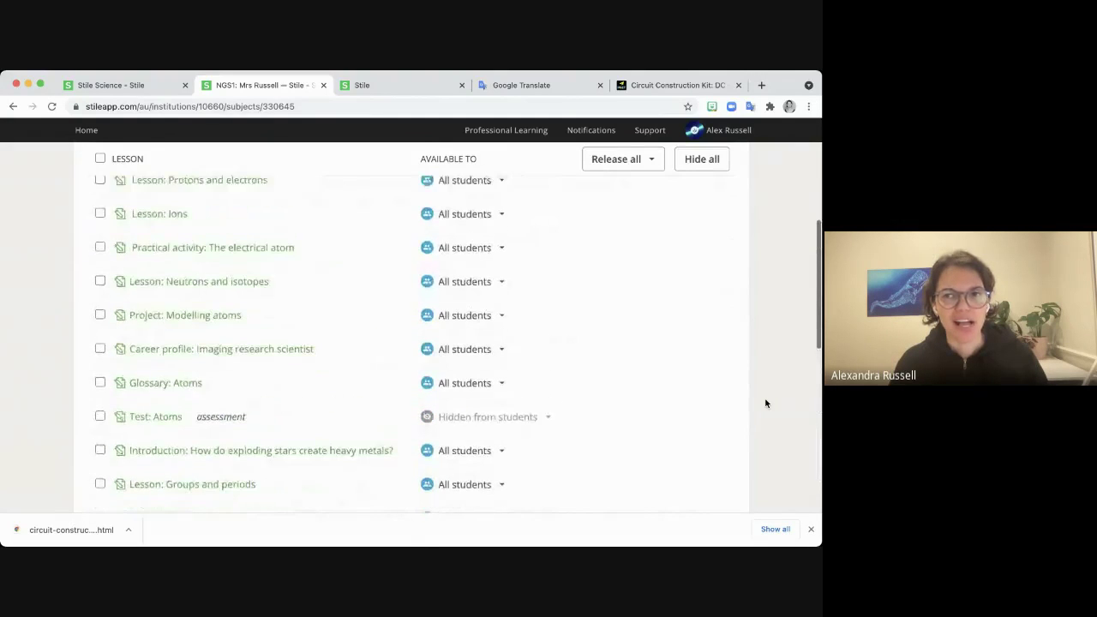
pyautogui.scroll(4, 765, 403)
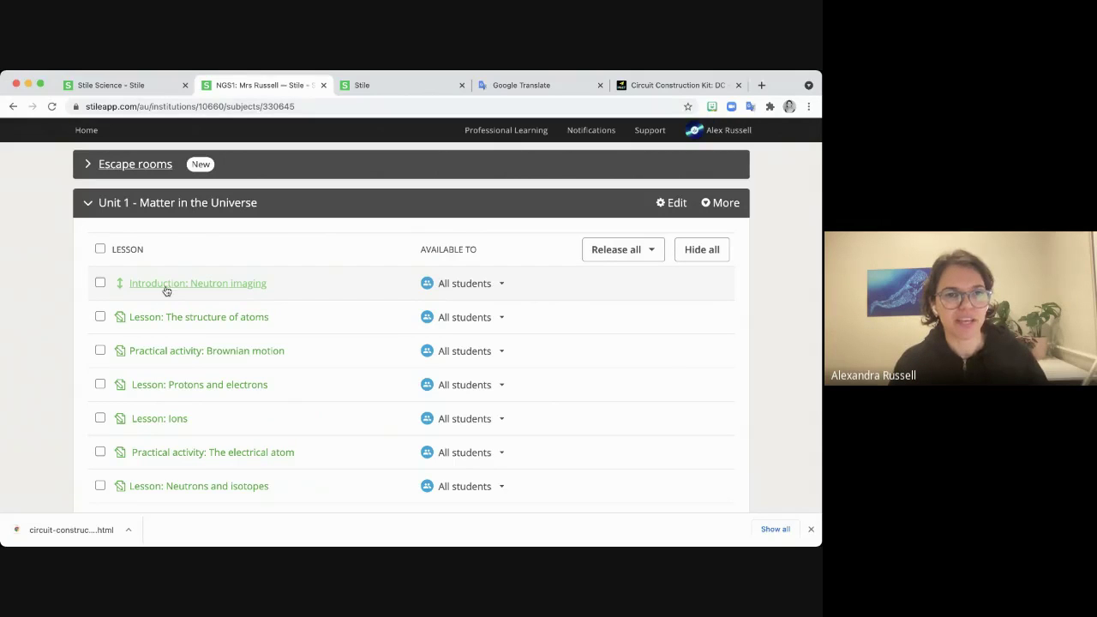
pyautogui.scroll(-1, 165, 292)
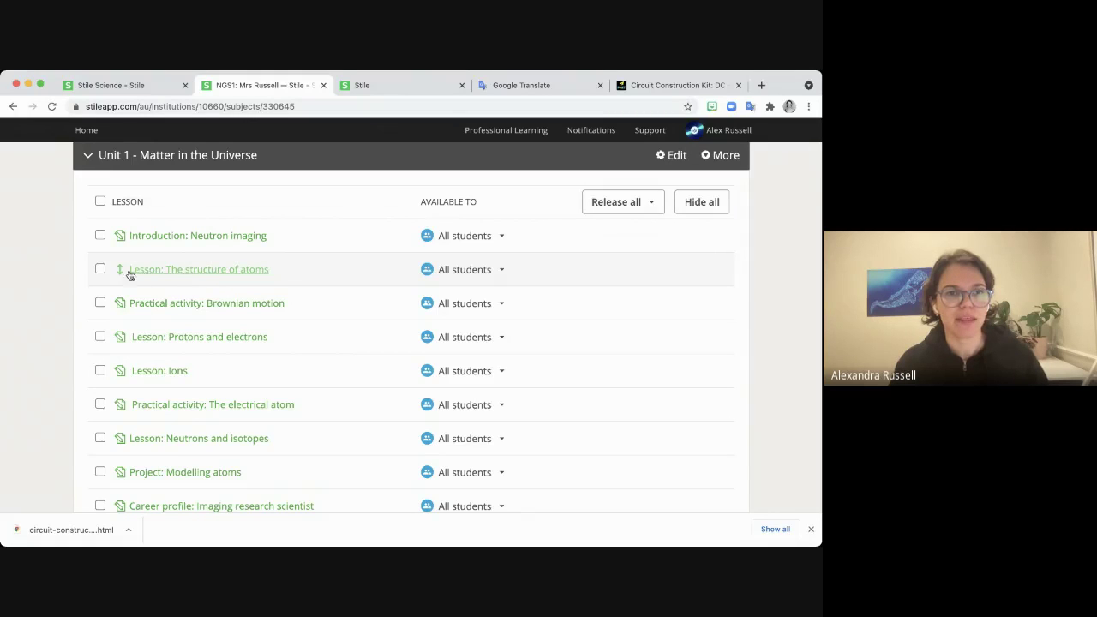
# Duplicate Lesson: The structure of atoms from its '...' menu.
pyautogui.click(214, 281)
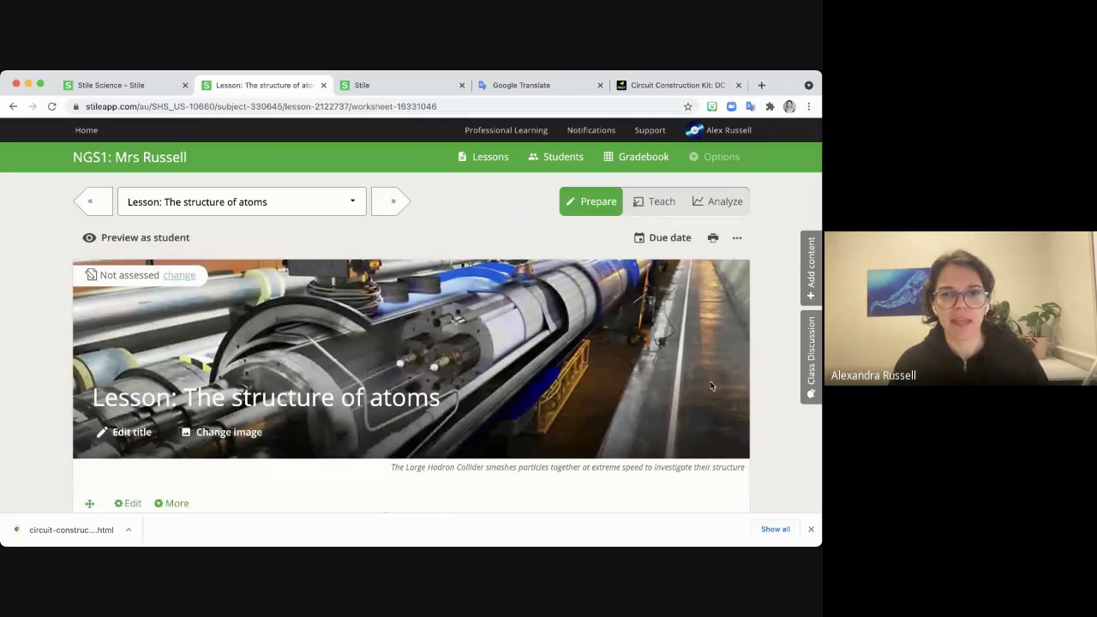
pyautogui.click(737, 241)
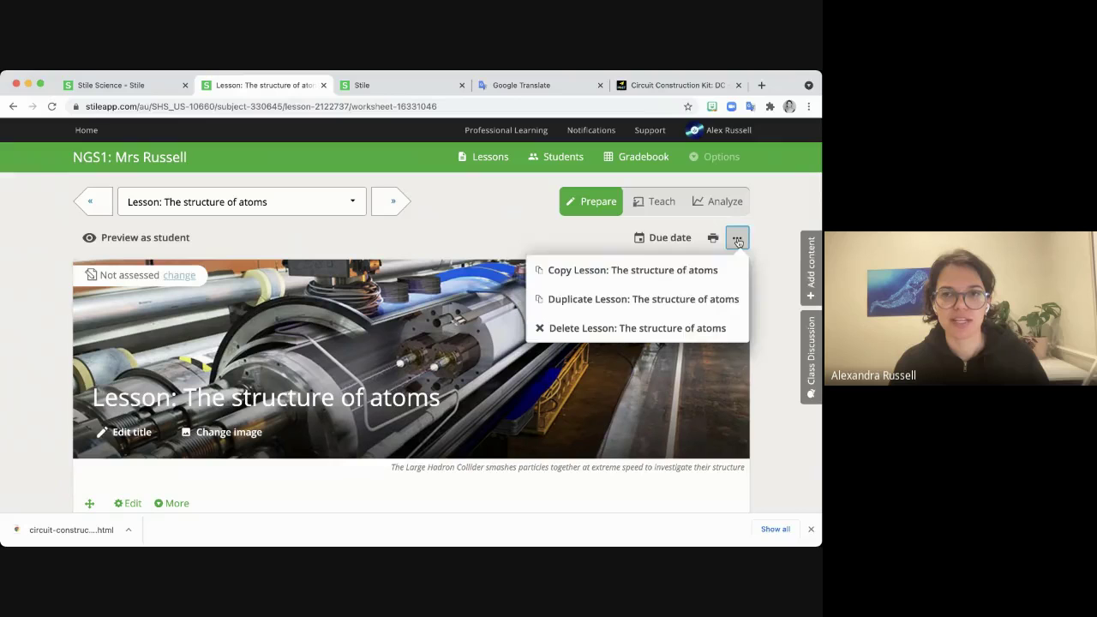
pyautogui.click(663, 299)
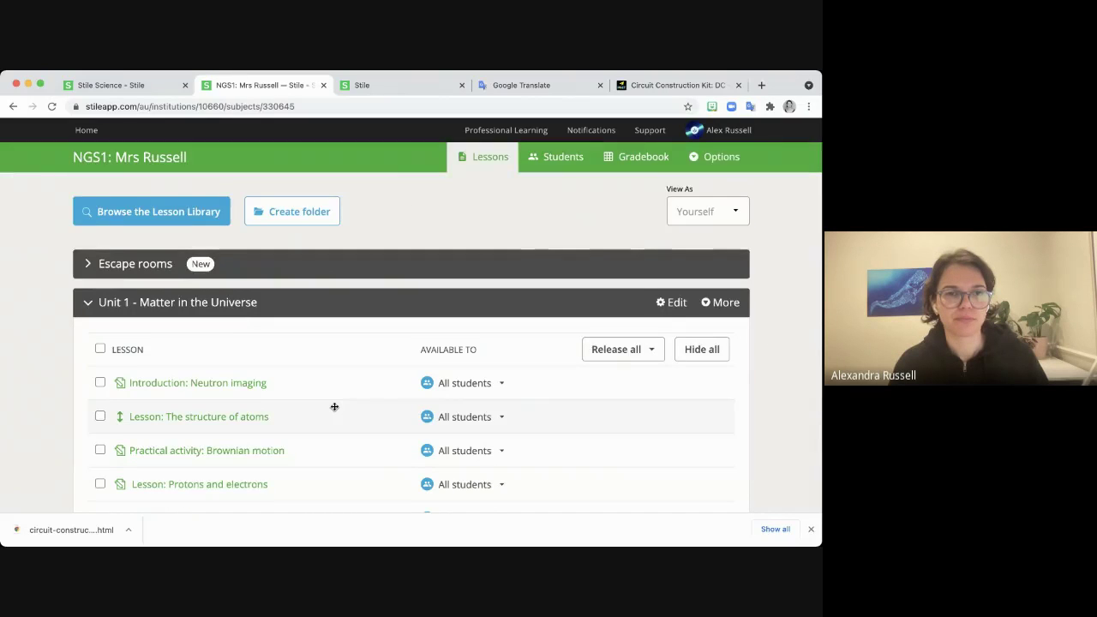
# Drag the '(2)' copy up to sit directly below the original lesson.
pyautogui.scroll(-5, 334, 406)
pyautogui.scroll(-6, 335, 407)
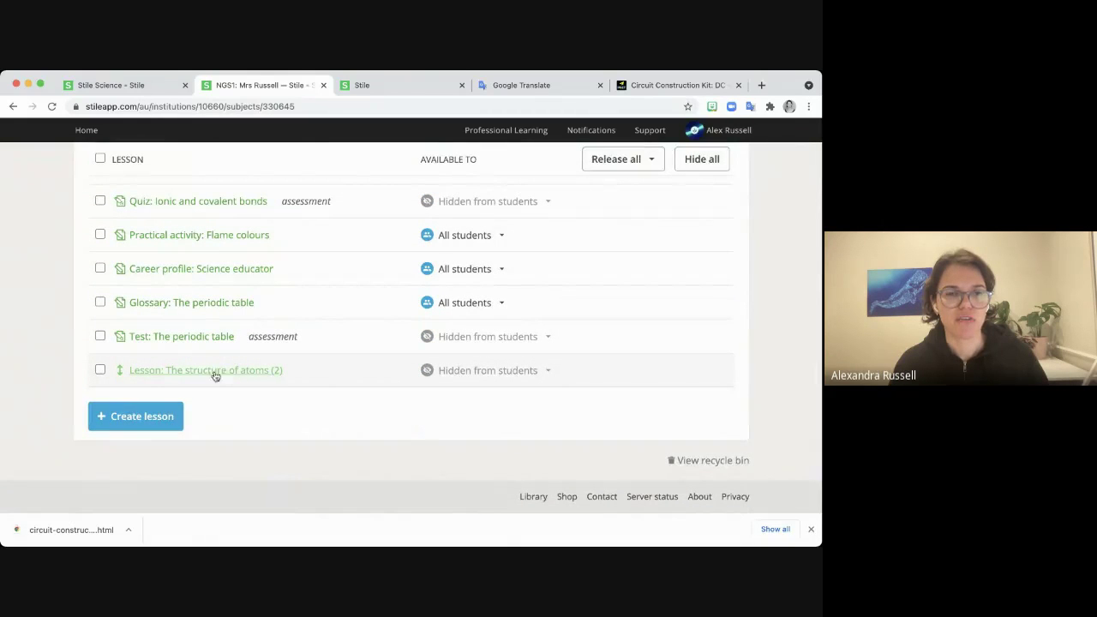
pyautogui.moveTo(245, 379); pyautogui.dragTo(262, 302)
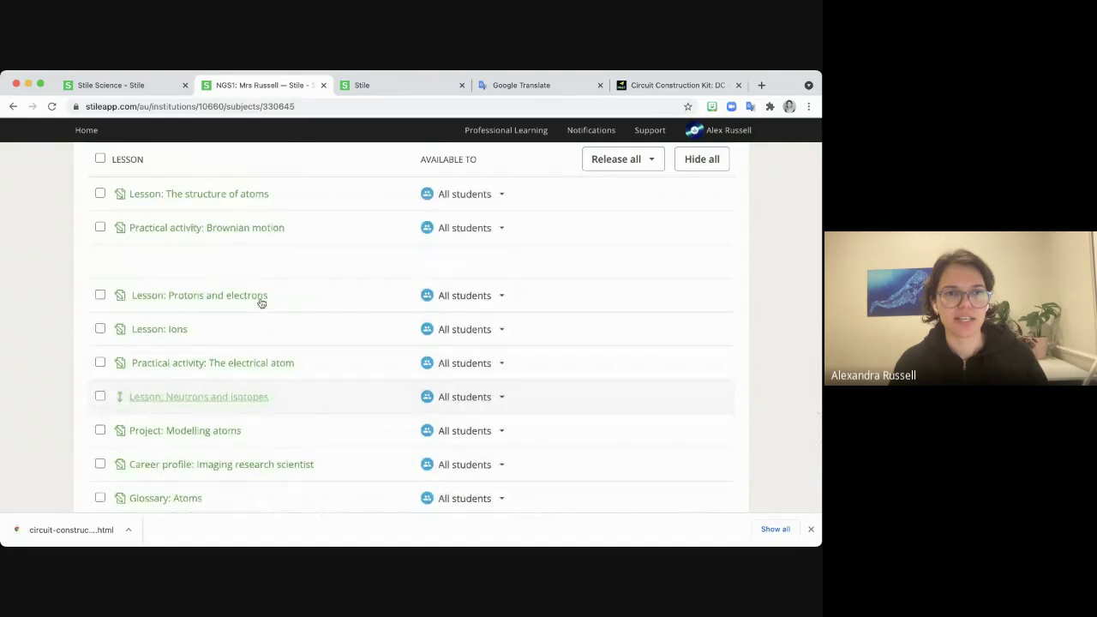
pyautogui.moveTo(245, 249); pyautogui.dragTo(226, 228)
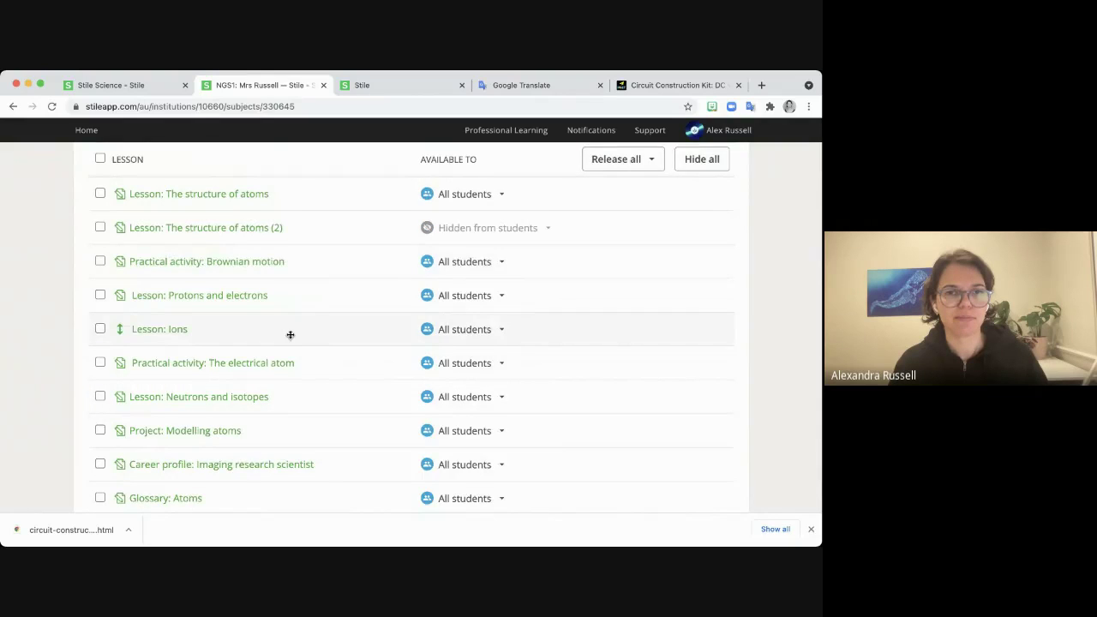
pyautogui.scroll(1, 294, 333)
pyautogui.scroll(1, 295, 333)
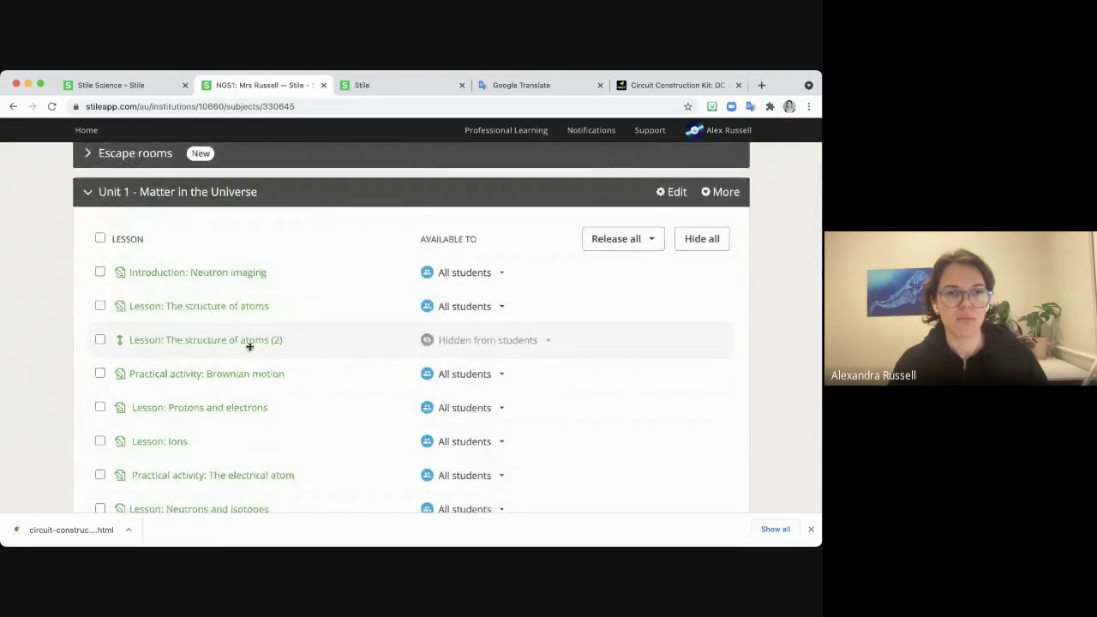
# Open Lesson: The structure of atoms (2) and scroll to the Inside atoms section.
pyautogui.click(161, 341)
pyautogui.scroll(-3, 347, 398)
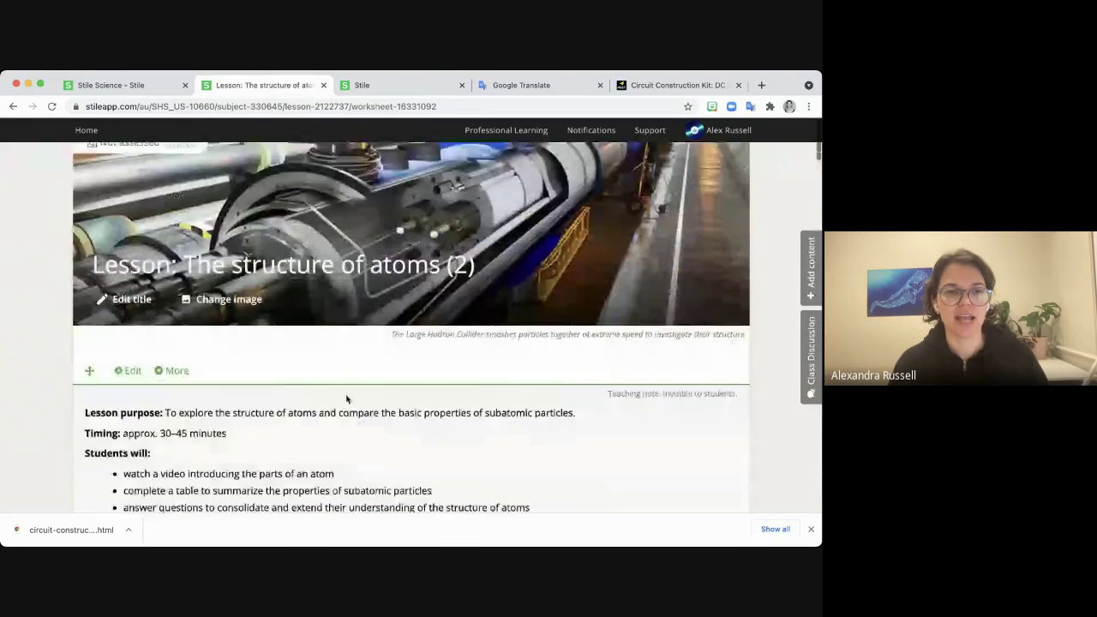
pyautogui.scroll(-5, 347, 399)
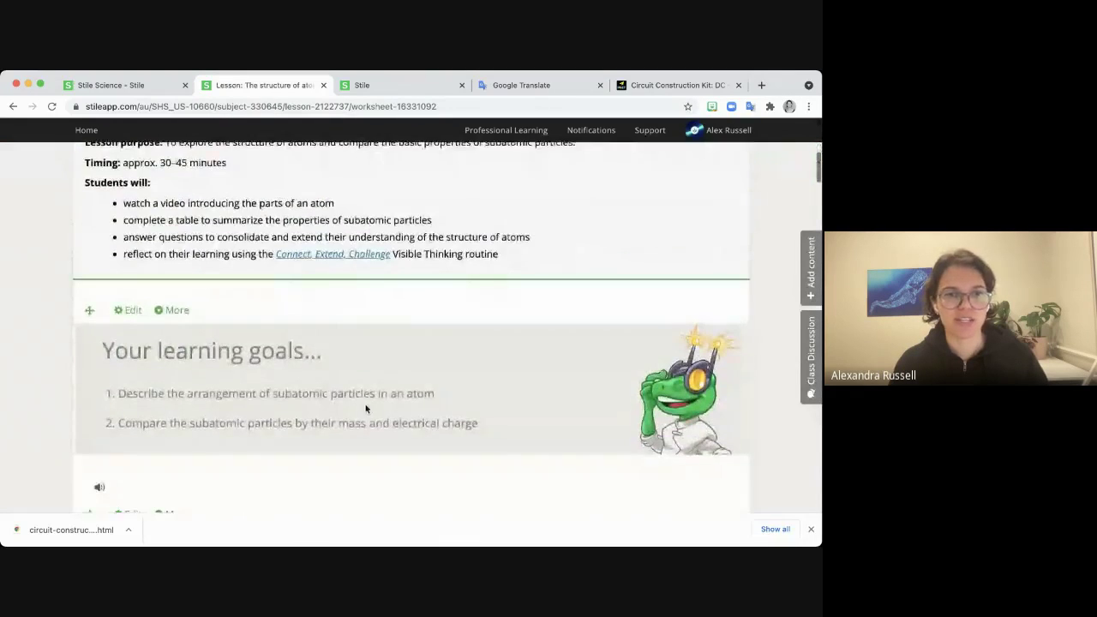
pyautogui.scroll(-4, 365, 409)
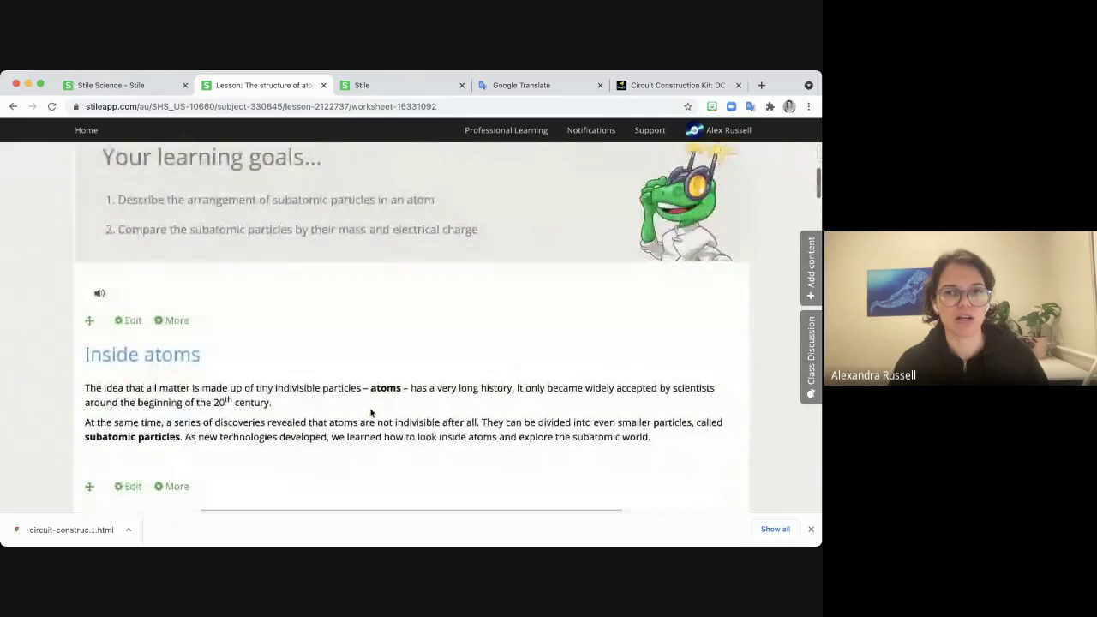
pyautogui.scroll(-1, 371, 413)
pyautogui.scroll(-1, 372, 411)
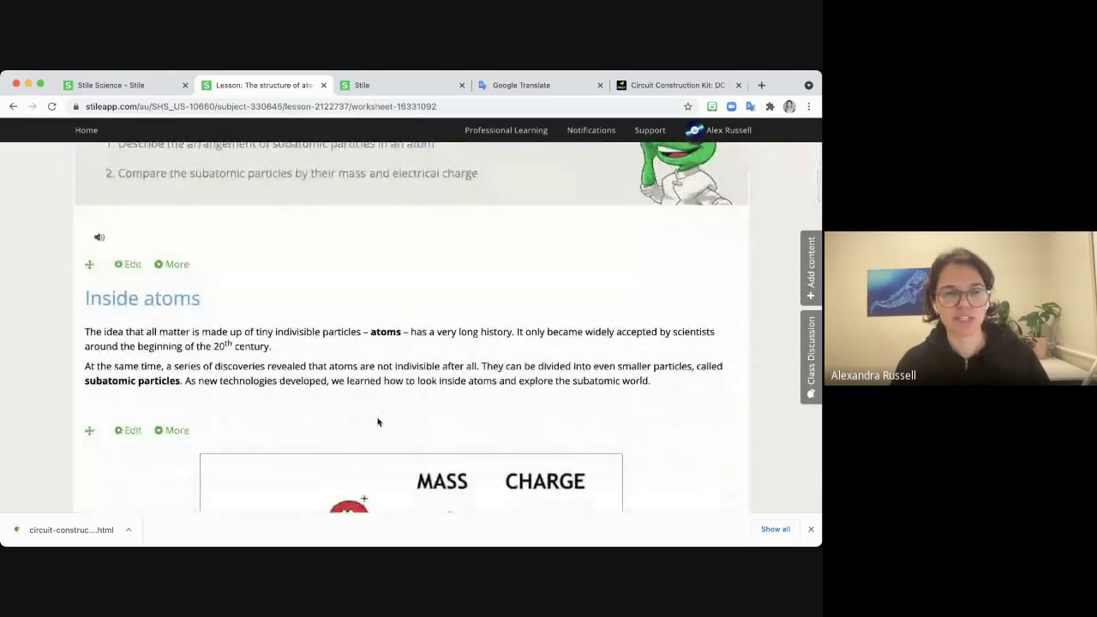
# Remove the word 'indivisible' from the Inside atoms text, save it, and scroll to Question 8.
pyautogui.click(130, 264)
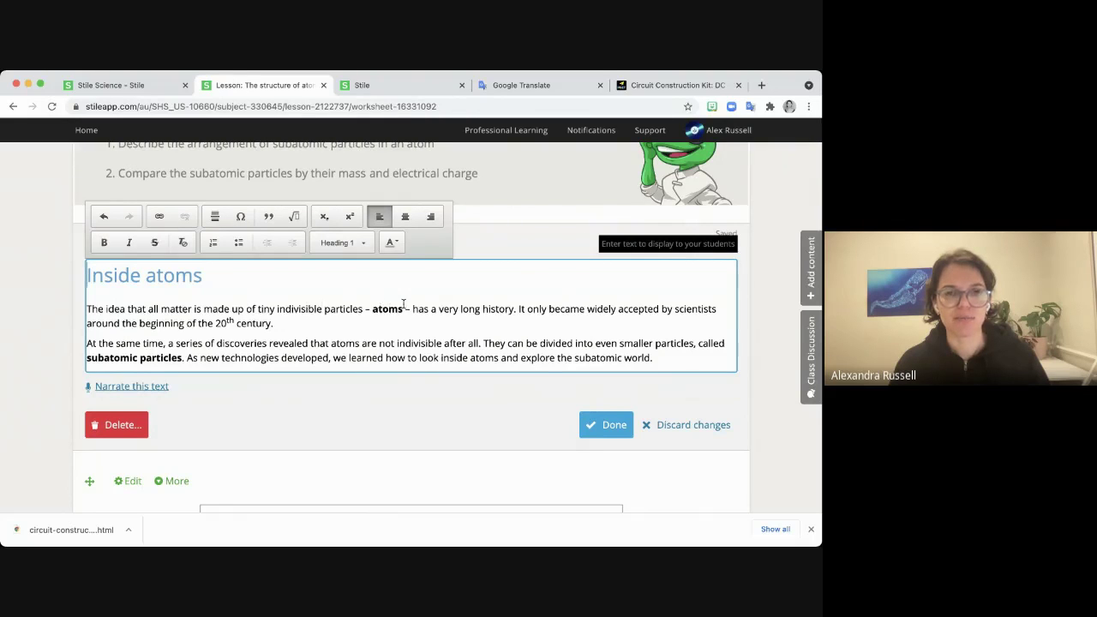
pyautogui.doubleClick(305, 312)
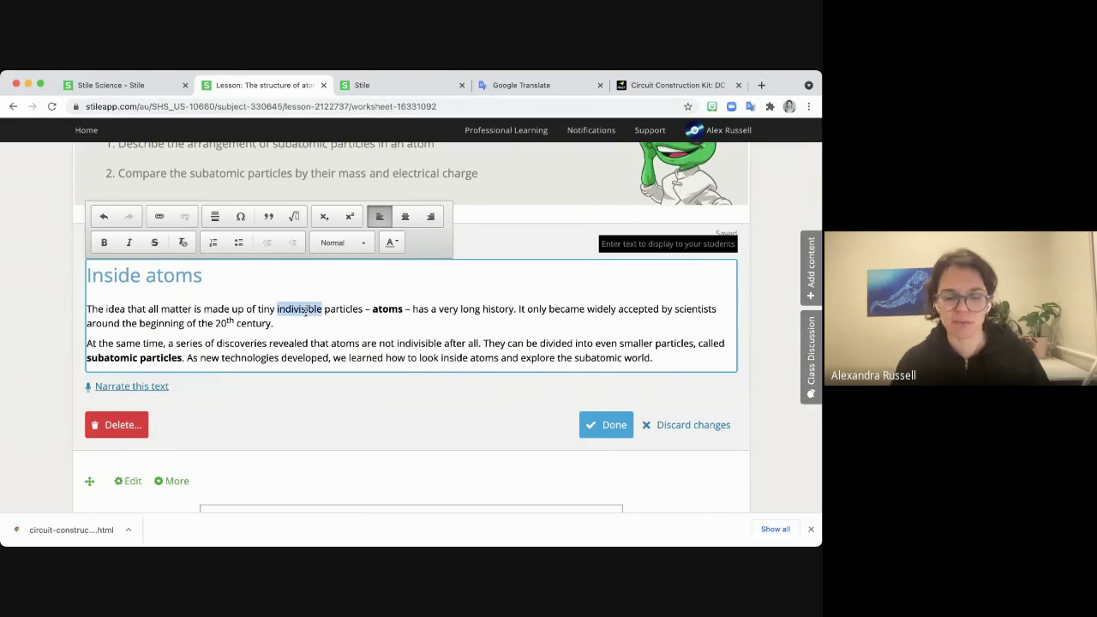
pyautogui.press('BackSpace')
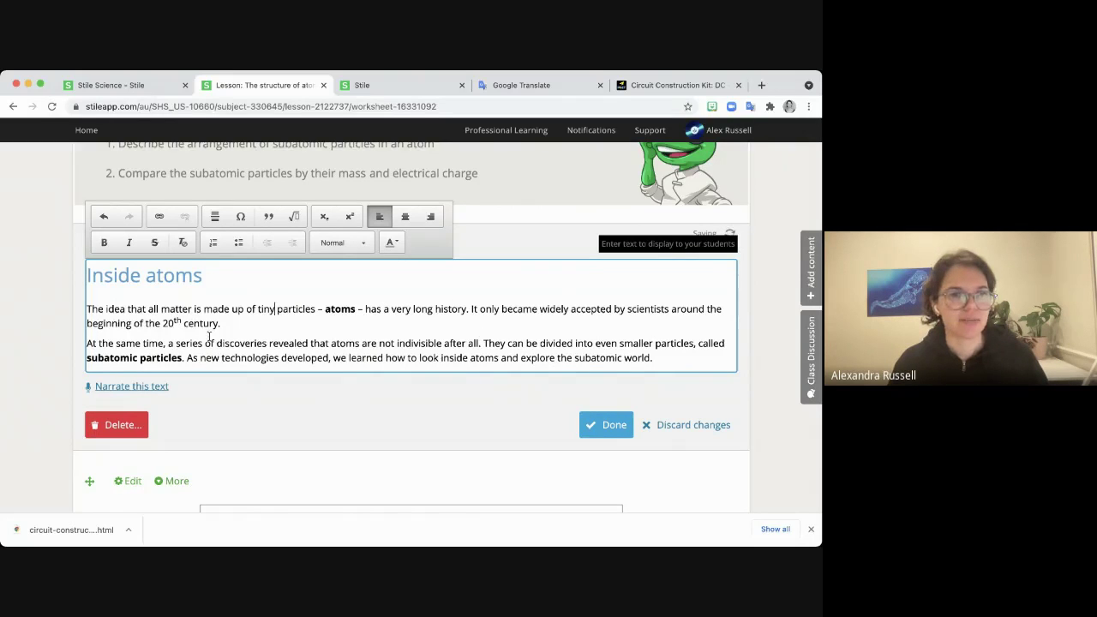
pyautogui.scroll(-2, 203, 336)
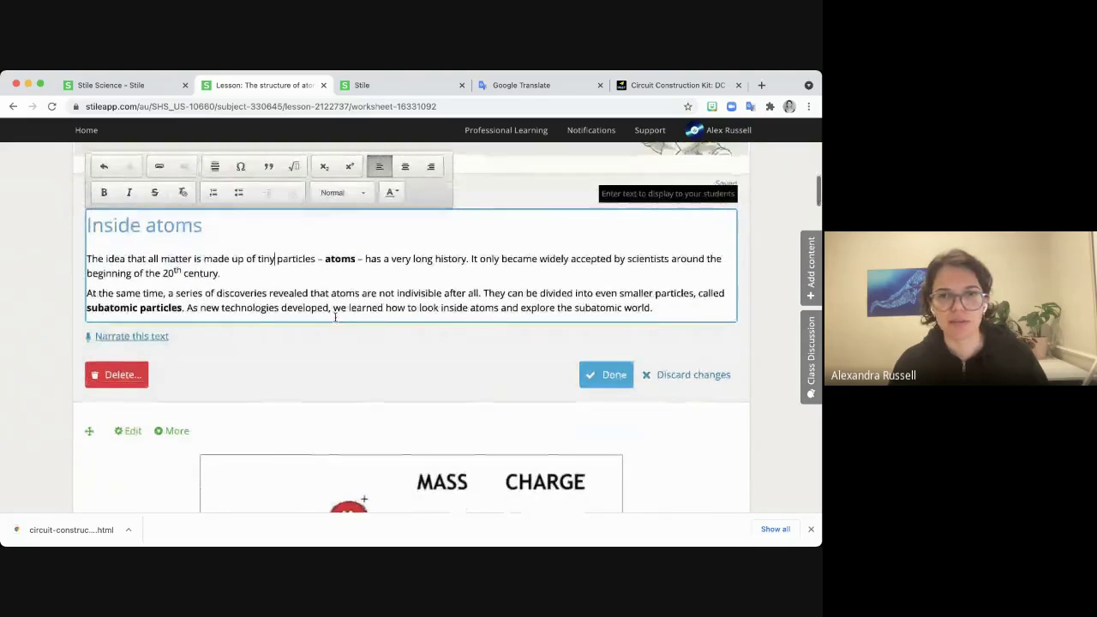
pyautogui.scroll(-1, 215, 300)
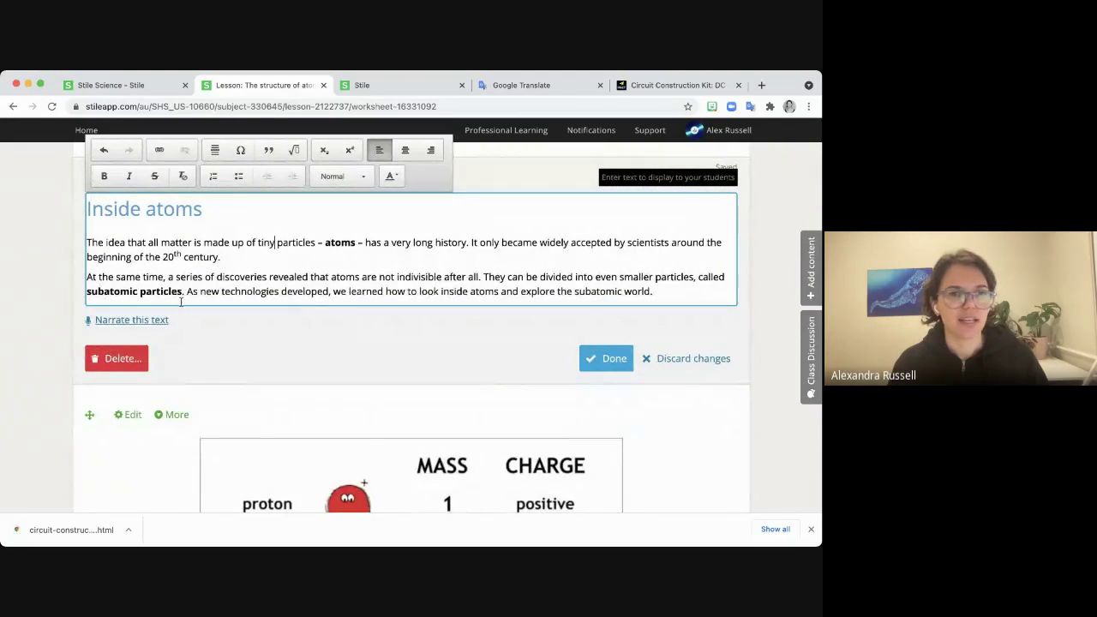
pyautogui.click(605, 360)
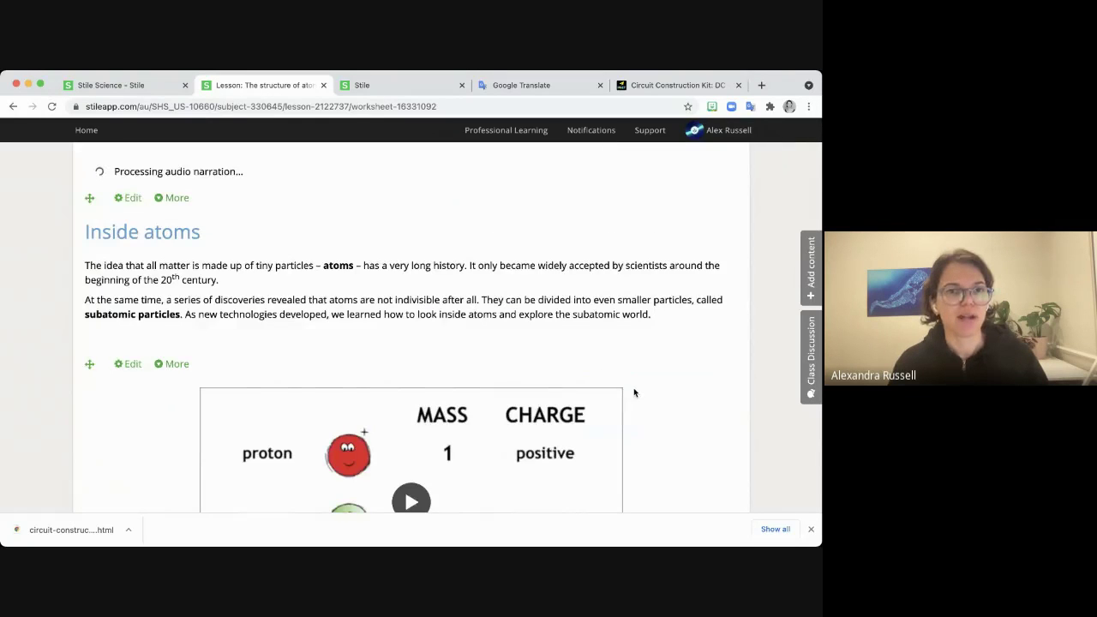
pyautogui.scroll(-8, 633, 388)
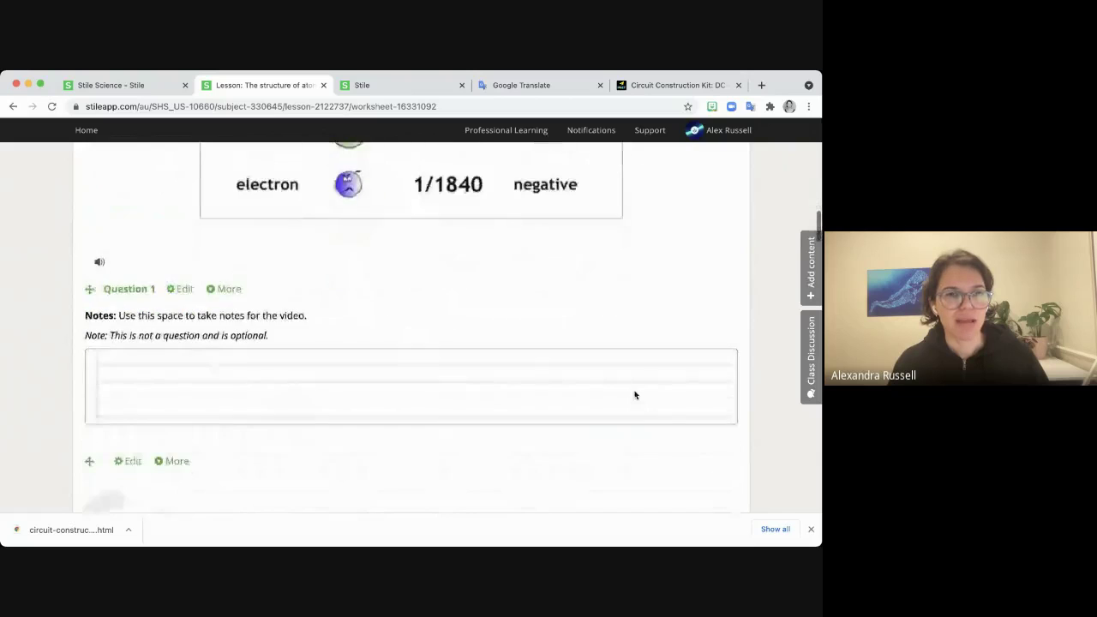
pyautogui.scroll(-6, 635, 395)
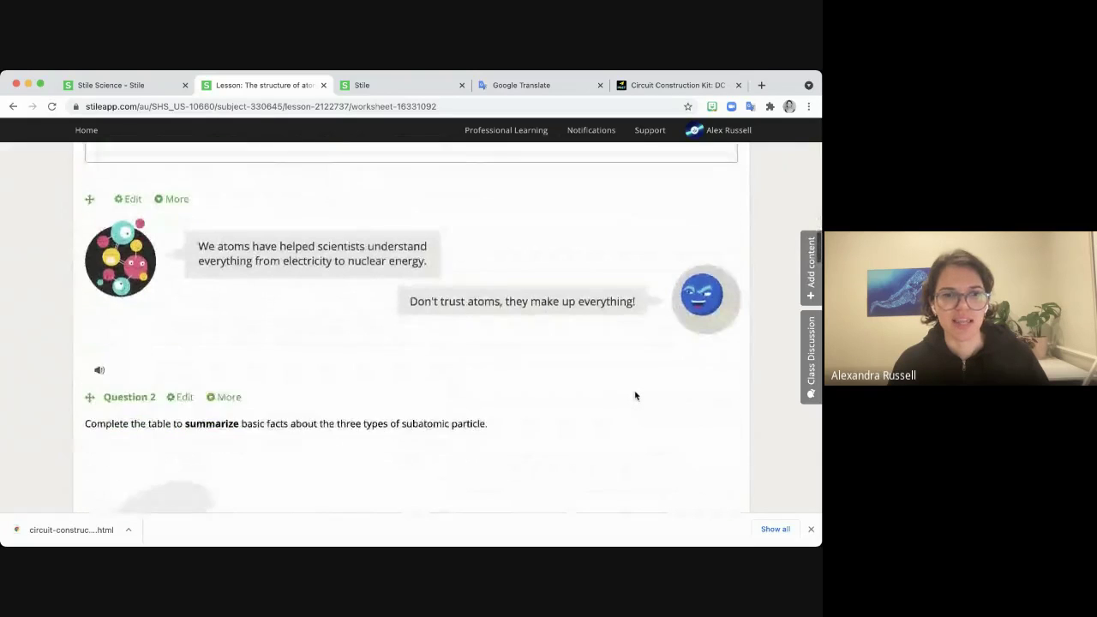
pyautogui.scroll(-5, 635, 395)
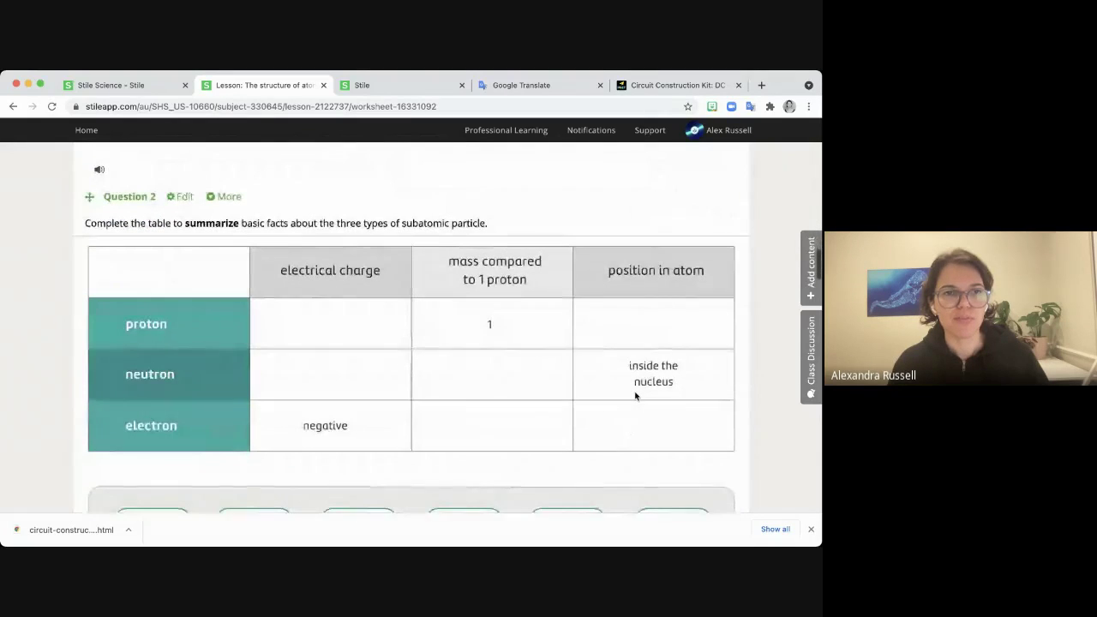
pyautogui.scroll(-10, 635, 395)
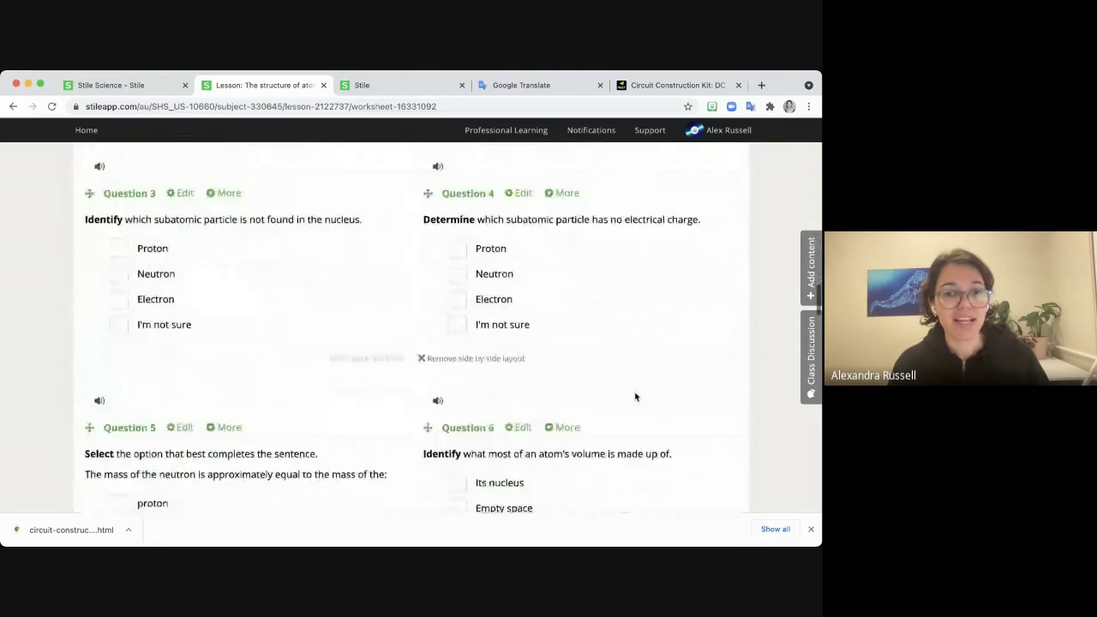
pyautogui.scroll(-3, 635, 397)
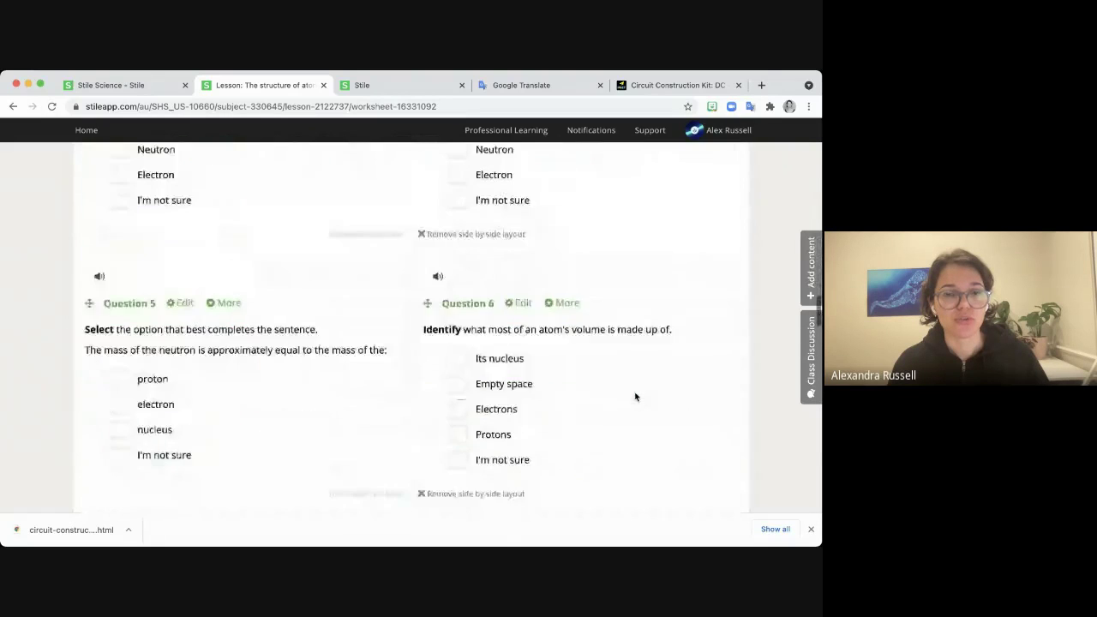
pyautogui.scroll(-10, 635, 397)
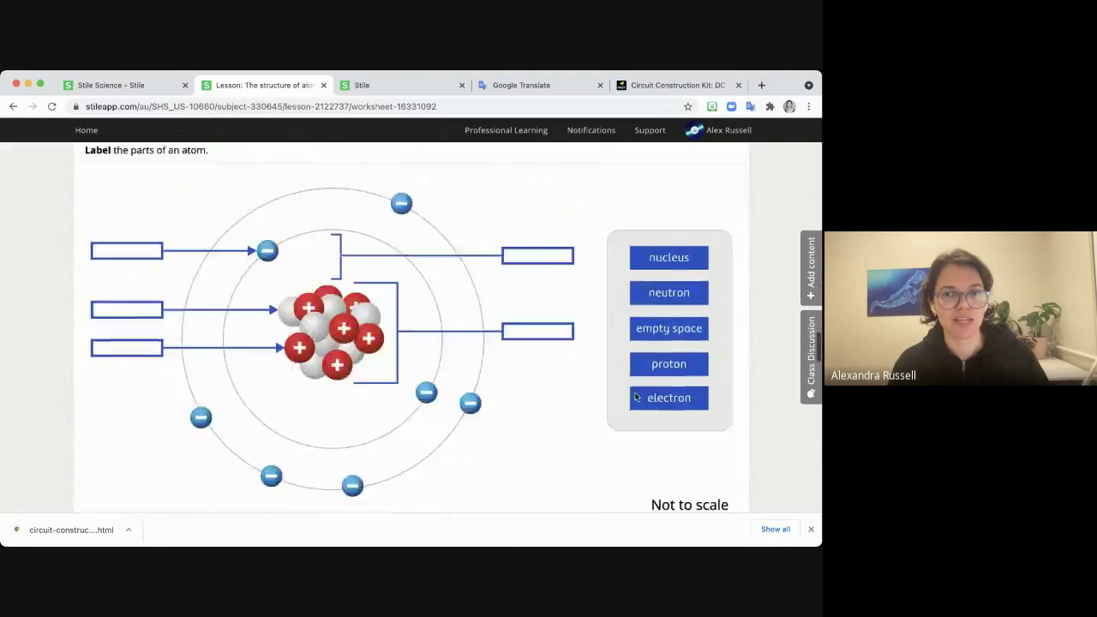
pyautogui.scroll(-8, 635, 396)
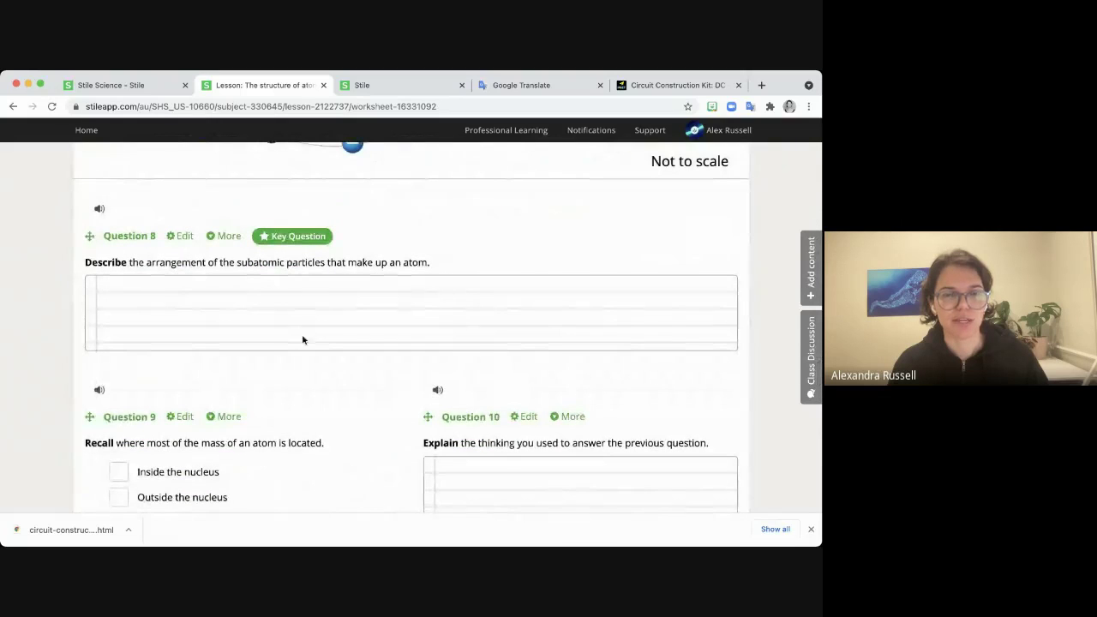
# Add an Open response question below Question 8 from the Add content panel.
pyautogui.click(817, 266)
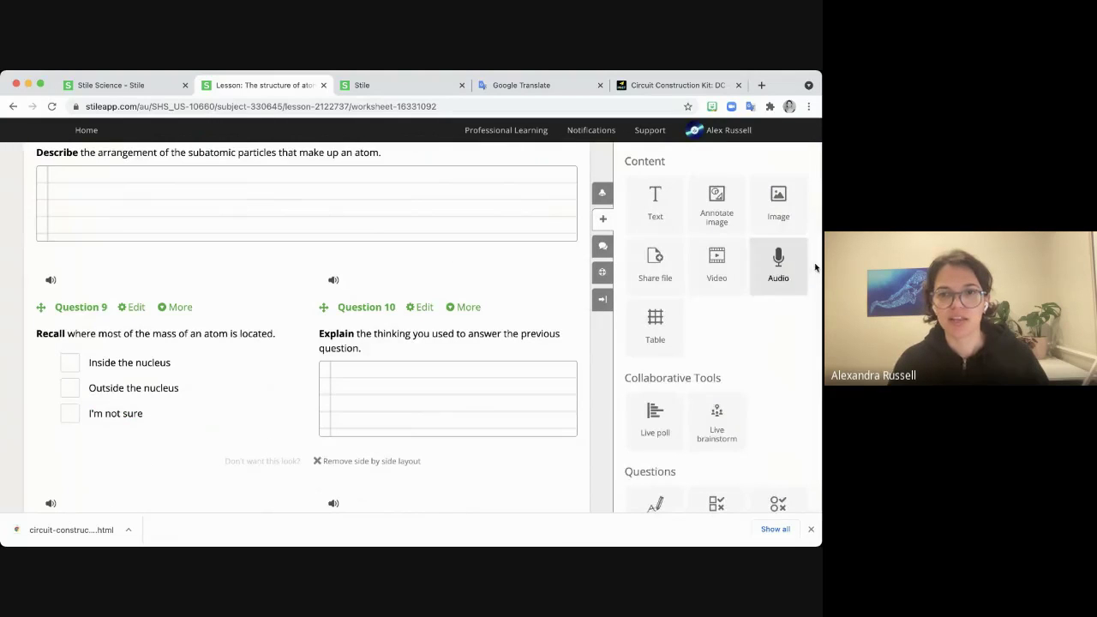
pyautogui.scroll(-3, 807, 471)
pyautogui.scroll(-2, 806, 474)
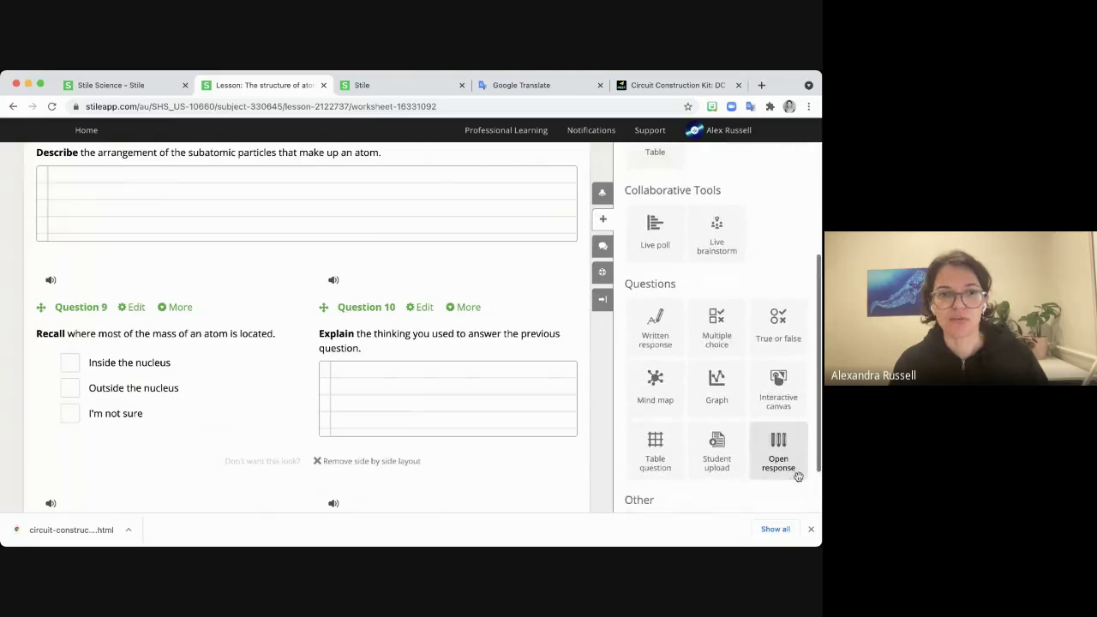
pyautogui.moveTo(768, 458); pyautogui.dragTo(229, 257)
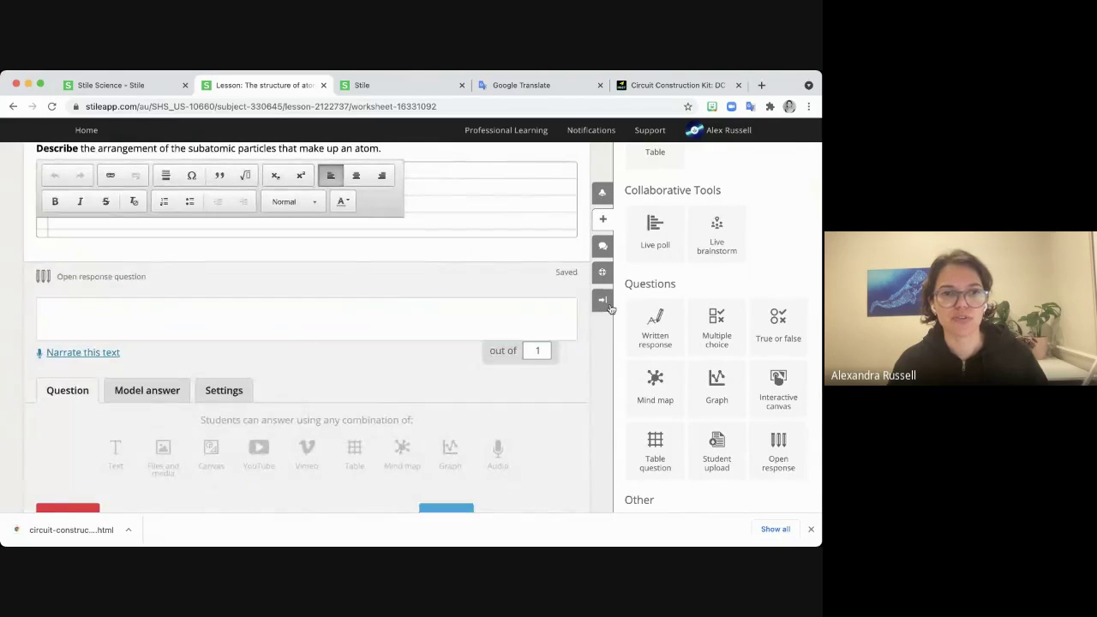
pyautogui.click(603, 299)
pyautogui.scroll(-2, 398, 427)
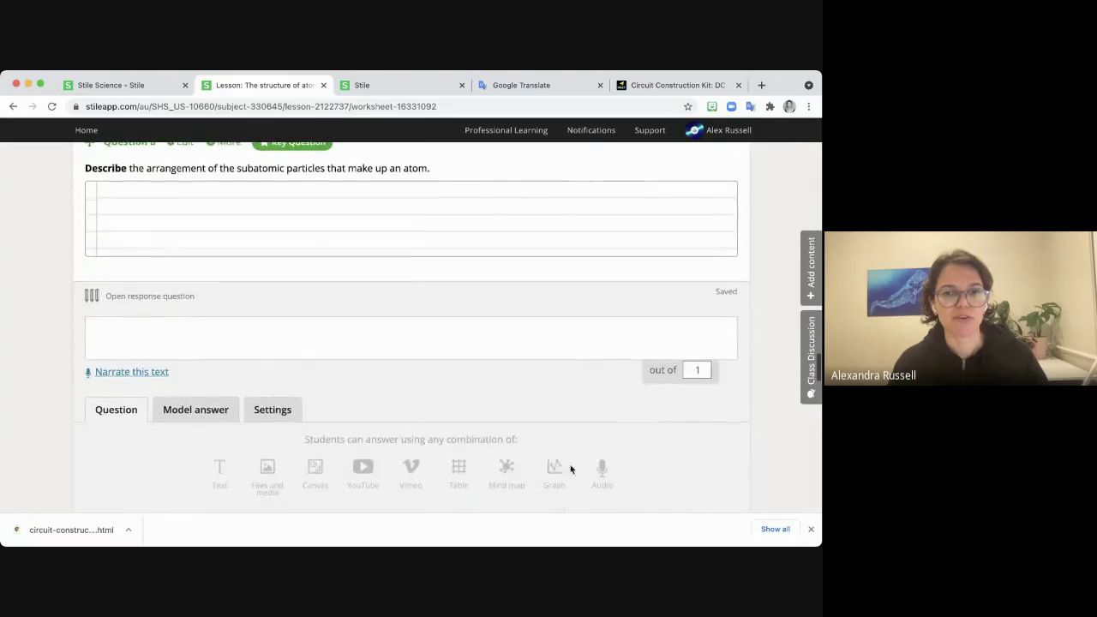
pyautogui.scroll(1, 405, 262)
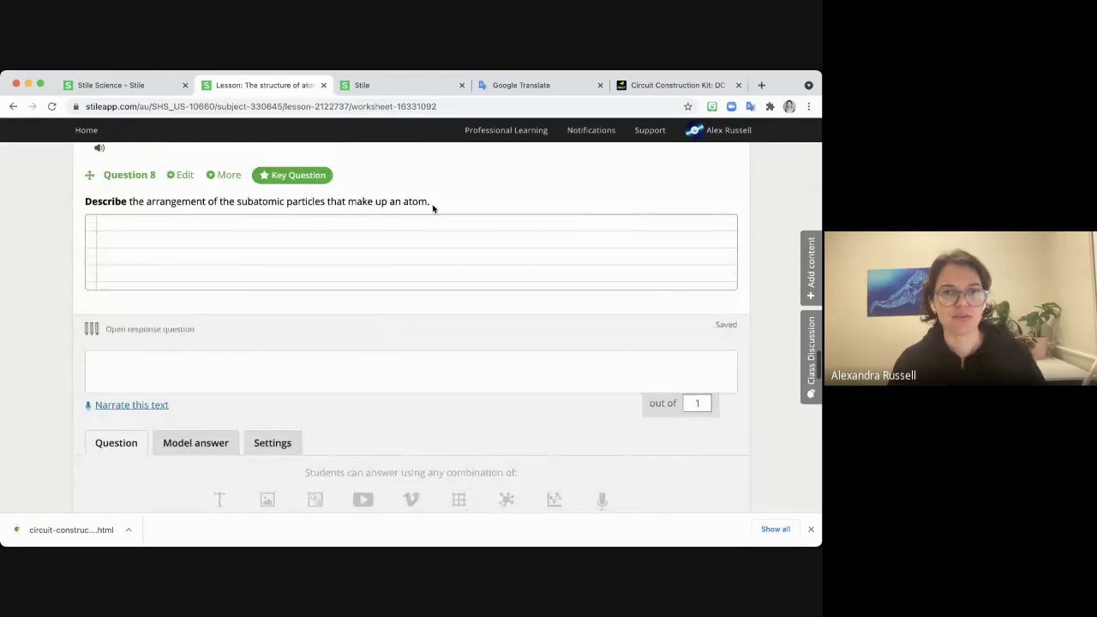
pyautogui.moveTo(431, 203); pyautogui.dragTo(84, 202)
pyautogui.press('super+c')
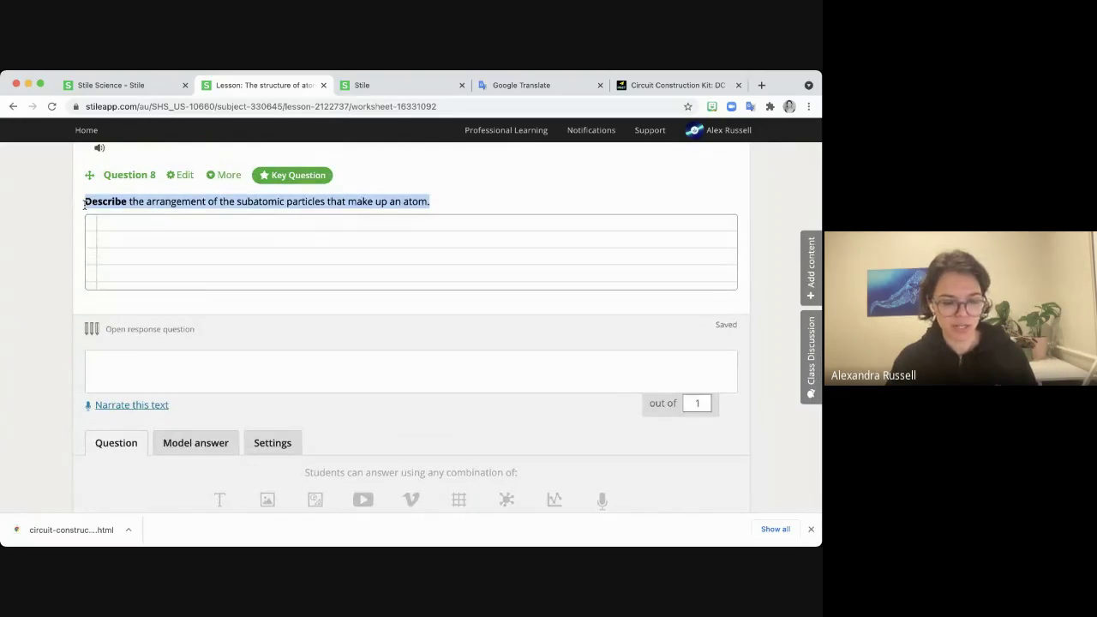
# Paste the subatomic-particles prompt into the new question, make it a Key Question, and save.
pyautogui.click(174, 381)
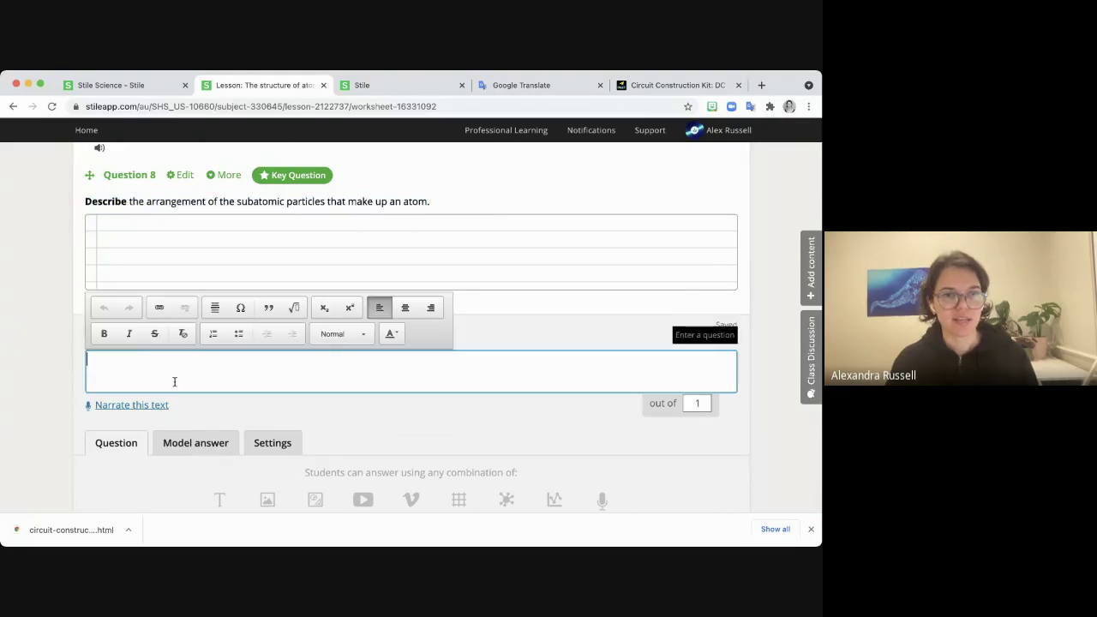
pyautogui.press('super+v')
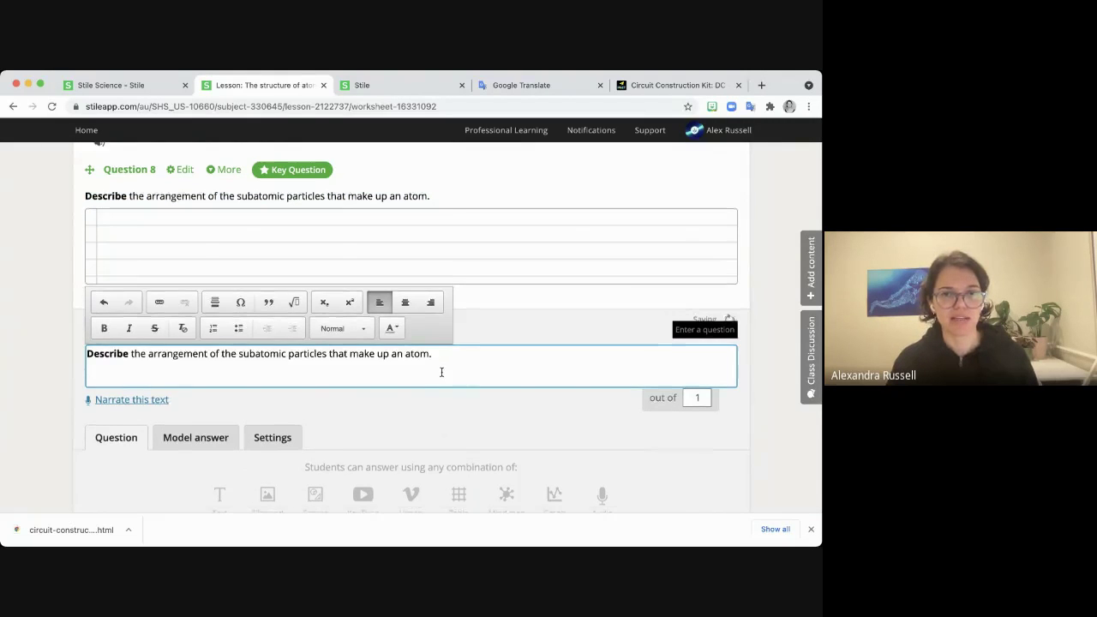
pyautogui.scroll(-3, 438, 371)
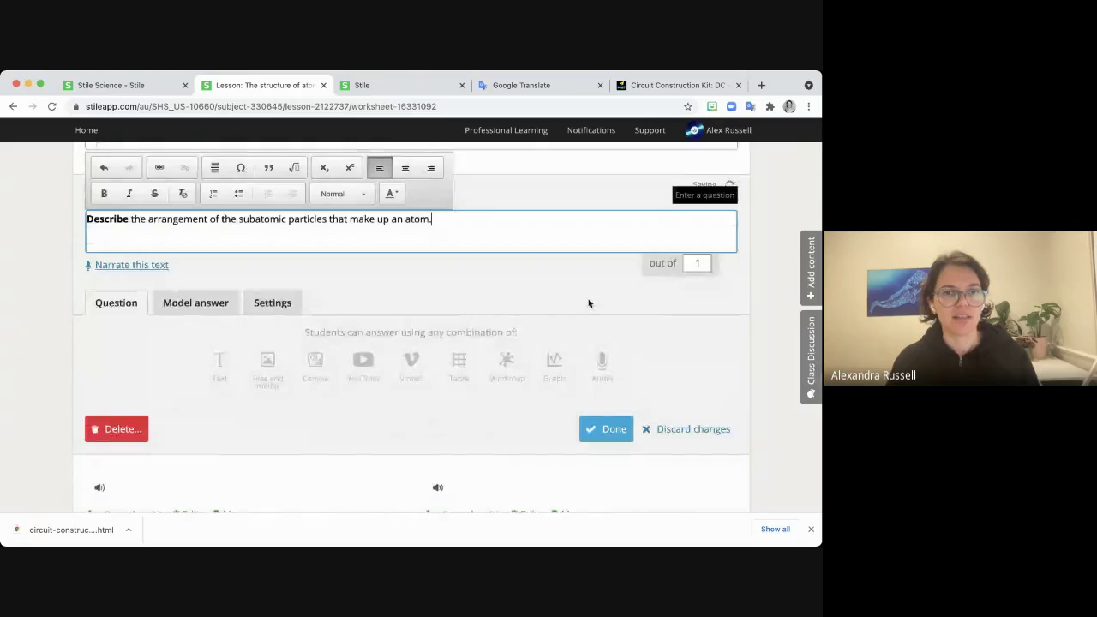
pyautogui.scroll(3, 589, 303)
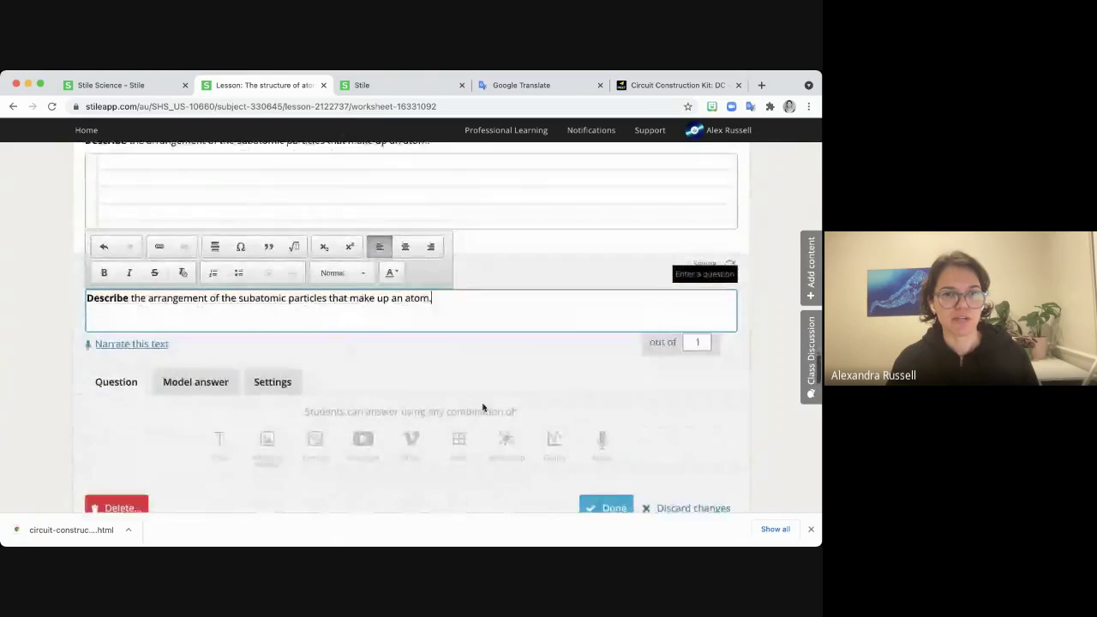
pyautogui.scroll(-1, 483, 408)
pyautogui.click(273, 359)
pyautogui.scroll(-2, 419, 368)
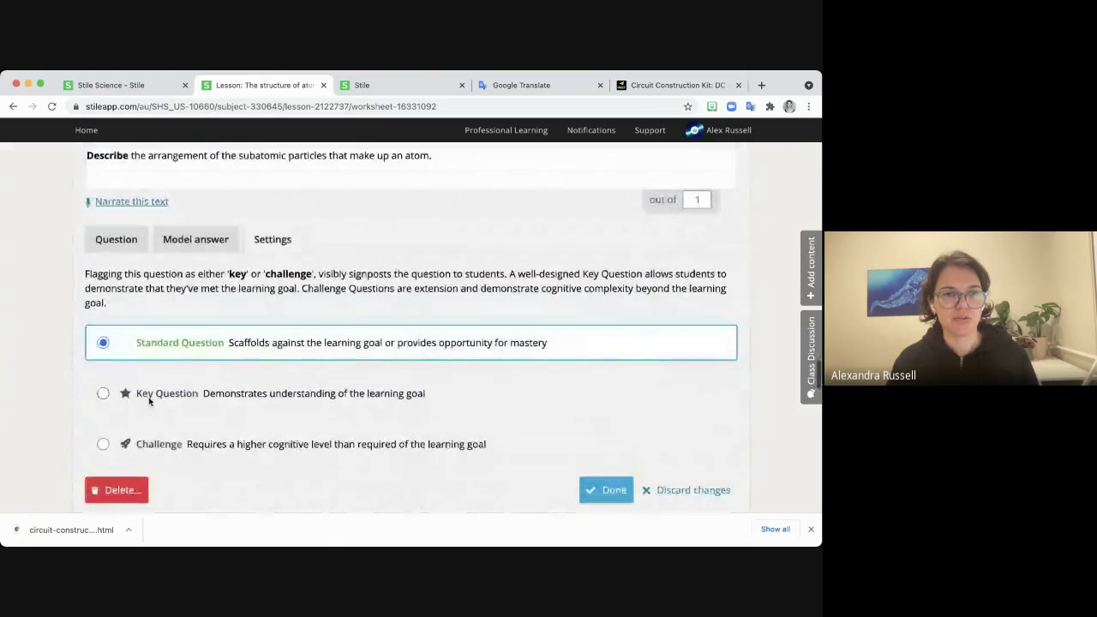
pyautogui.click(103, 393)
pyautogui.scroll(-1, 428, 403)
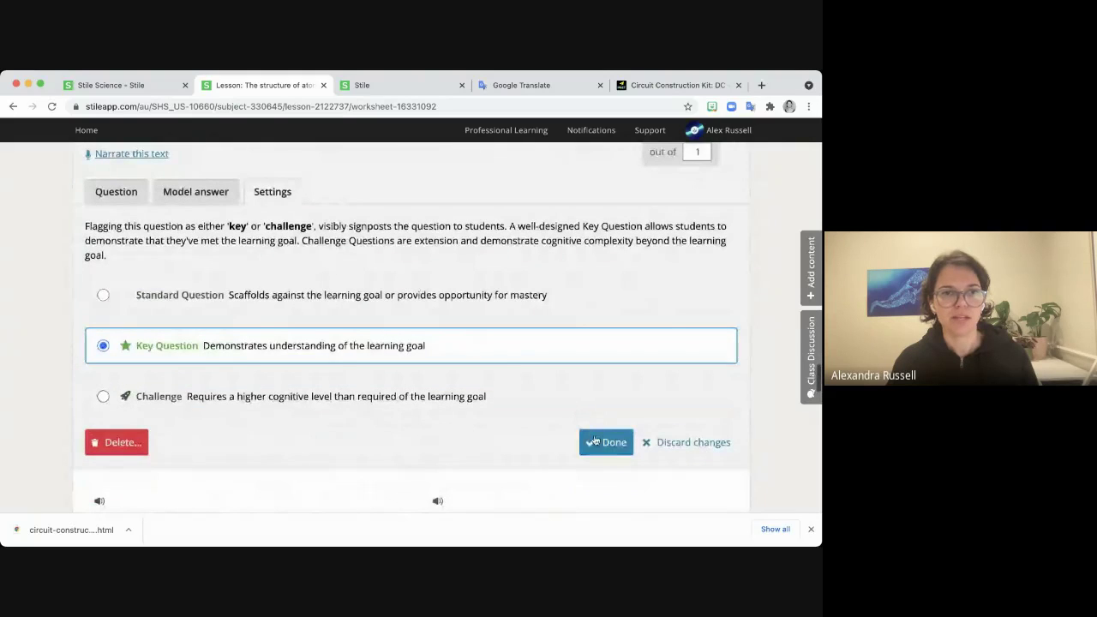
pyautogui.click(604, 442)
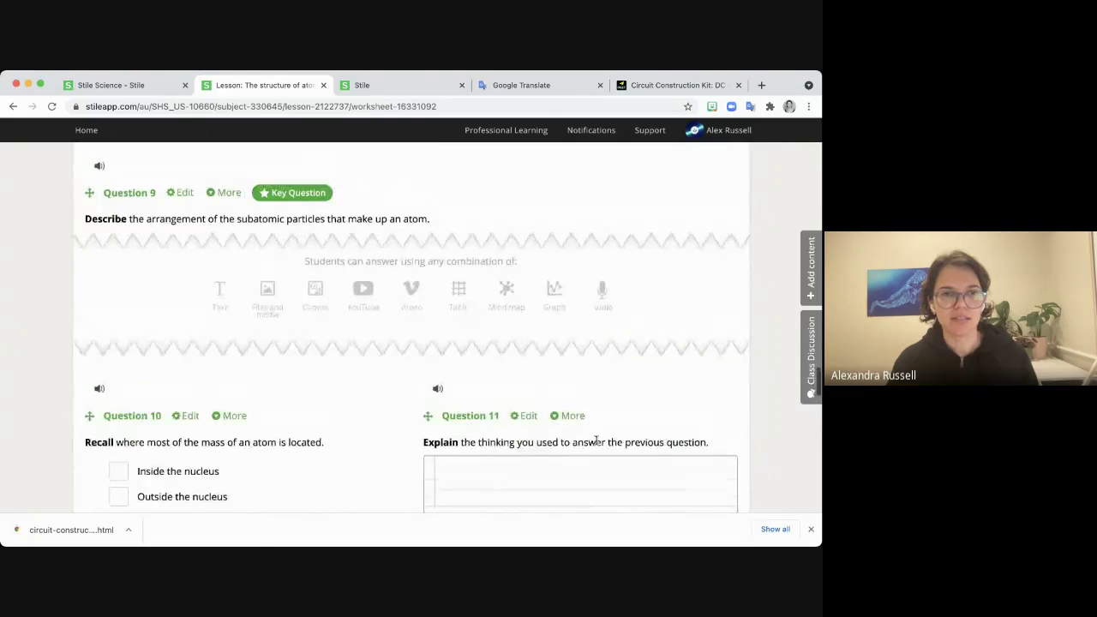
# Delete the old text-answer Question 8.
pyautogui.scroll(5, 619, 428)
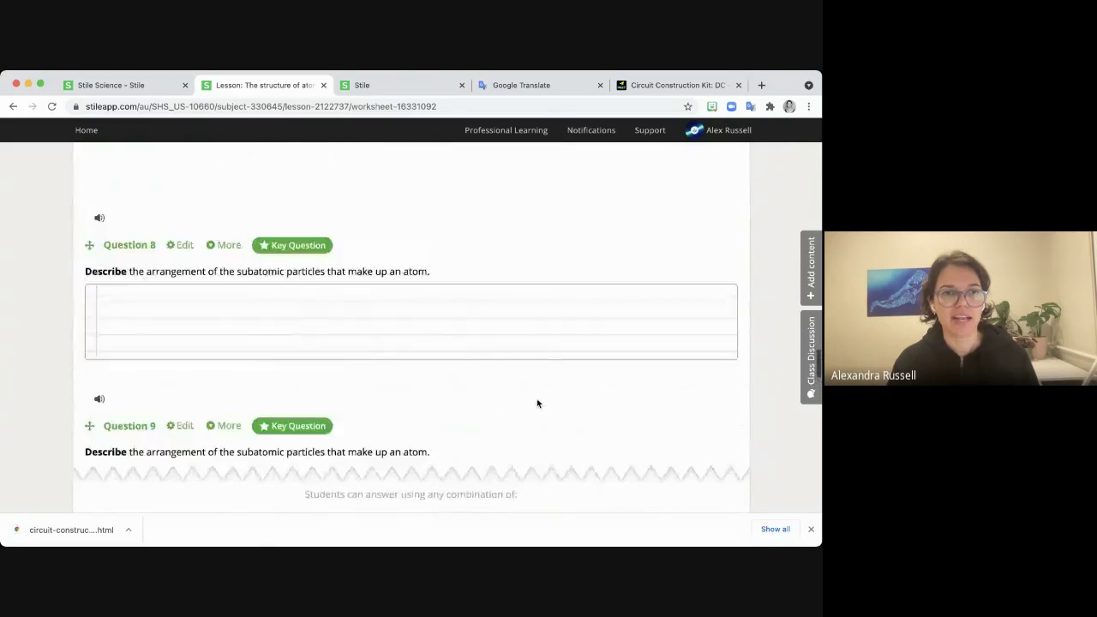
pyautogui.click(223, 246)
pyautogui.click(208, 317)
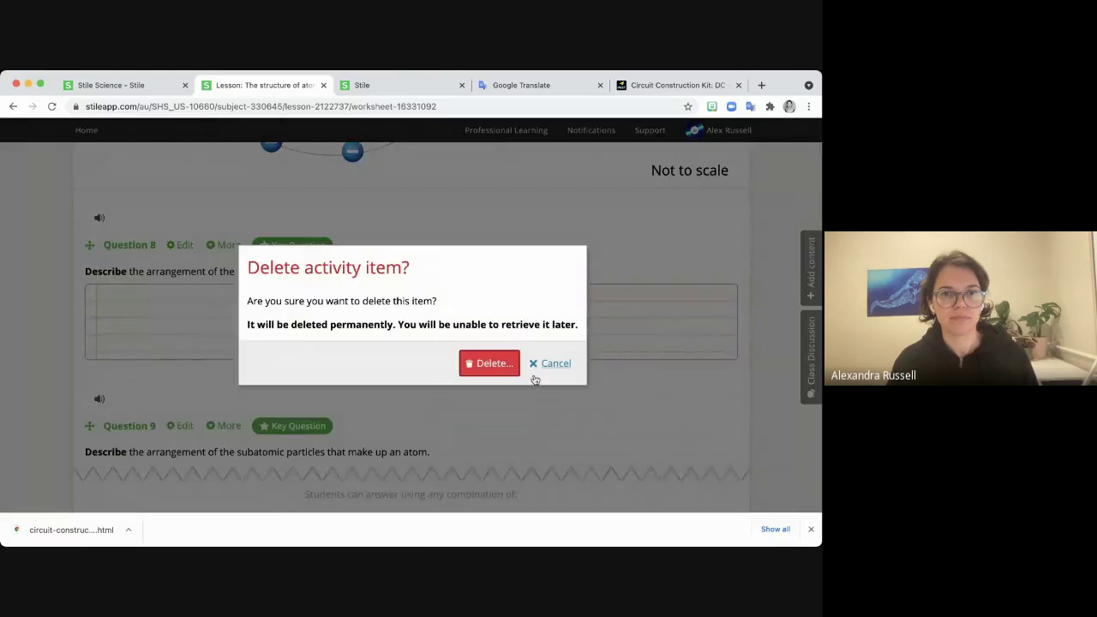
pyautogui.click(481, 363)
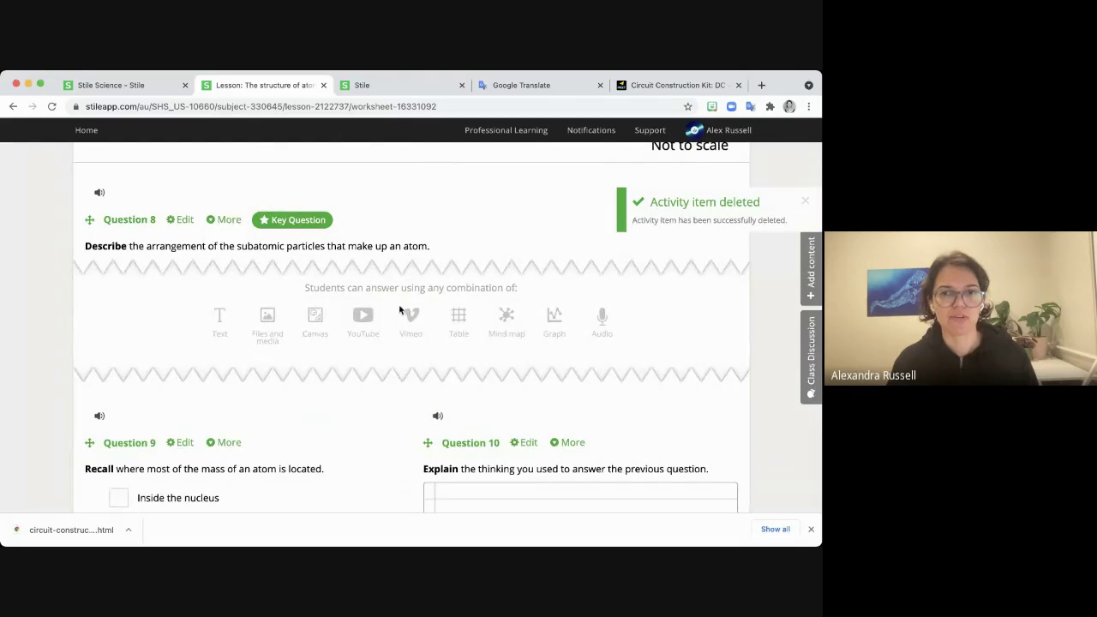
pyautogui.scroll(-2, 368, 398)
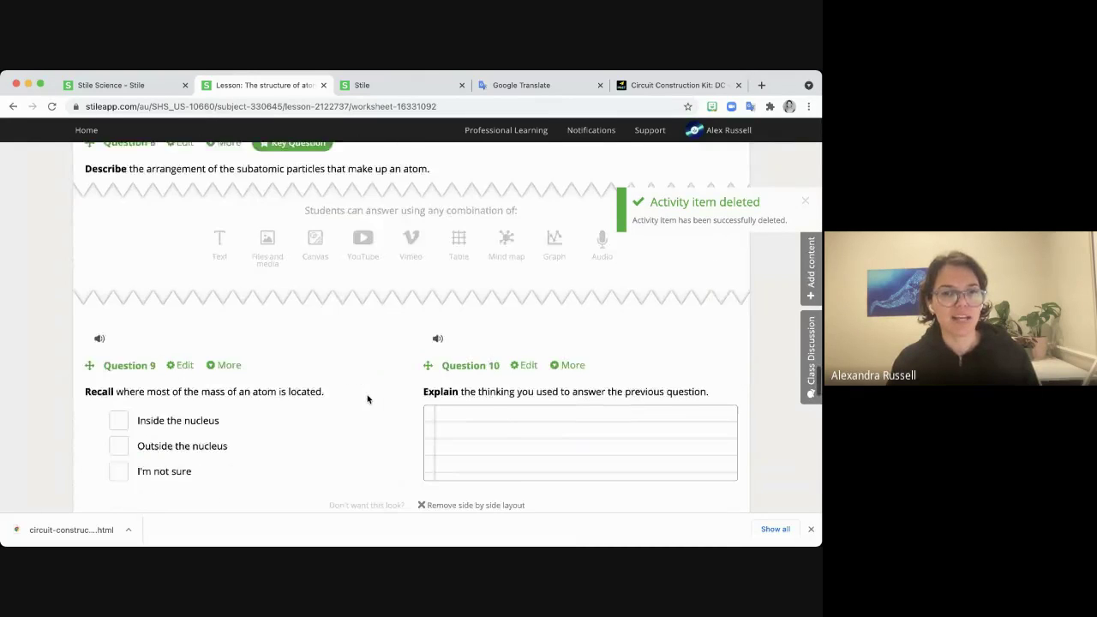
pyautogui.scroll(-7, 368, 398)
# Delete Question 12 from the worksheet.
pyautogui.click(568, 270)
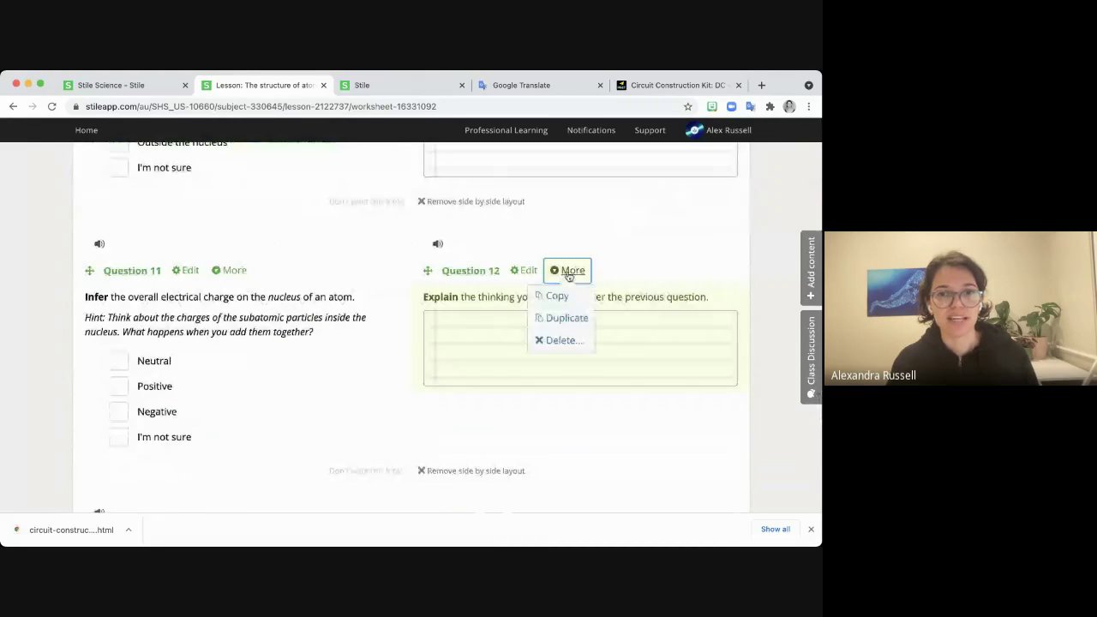
pyautogui.click(561, 341)
pyautogui.click(481, 364)
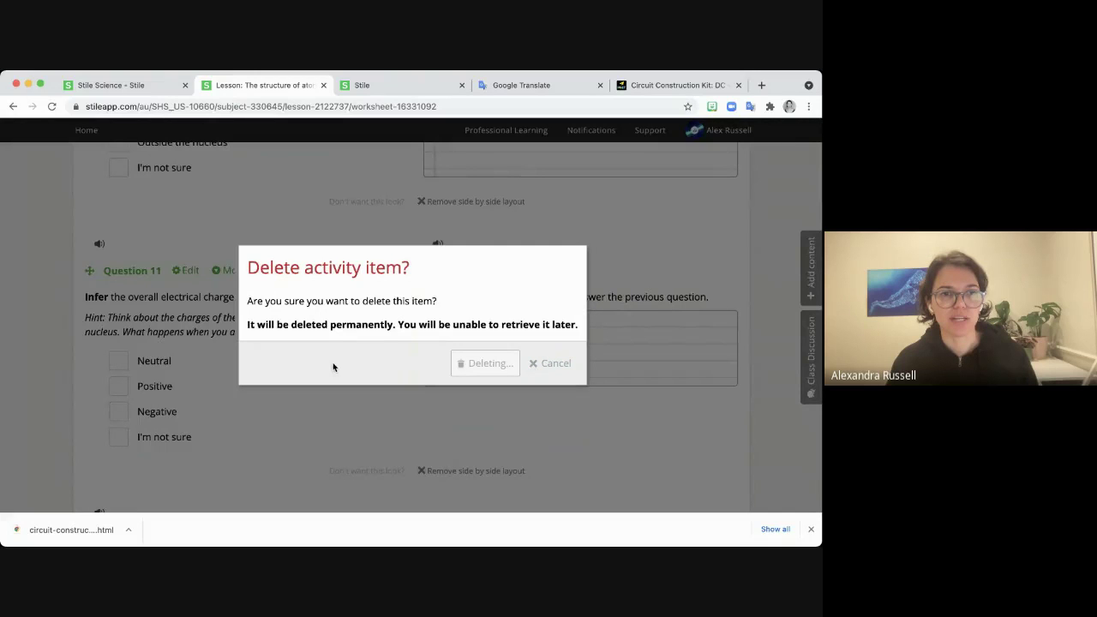
pyautogui.scroll(-3, 374, 390)
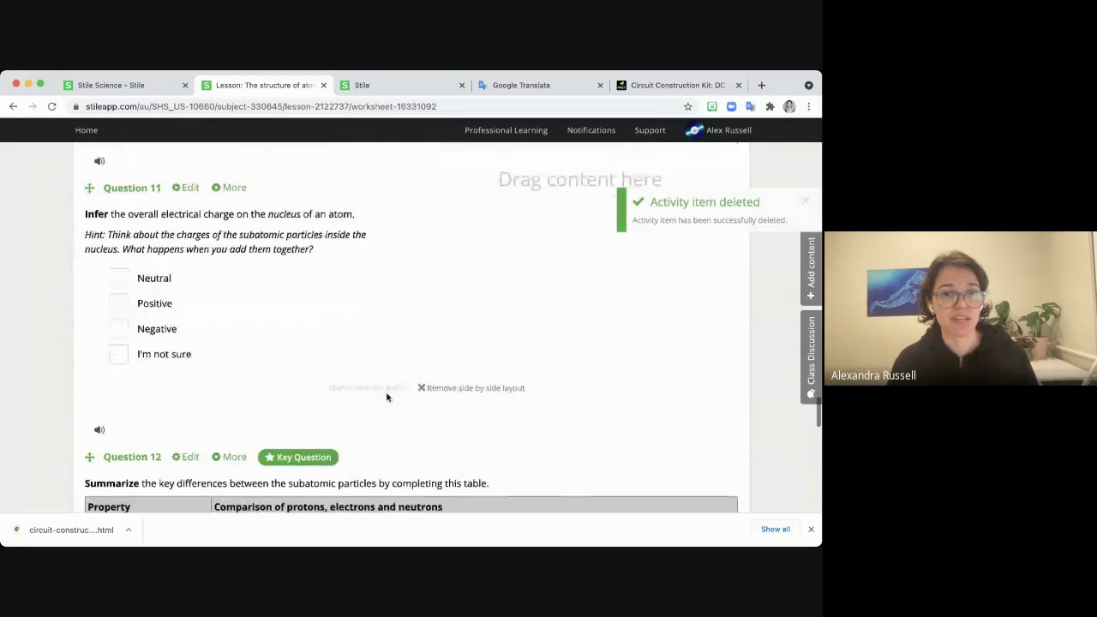
pyautogui.scroll(-2, 387, 398)
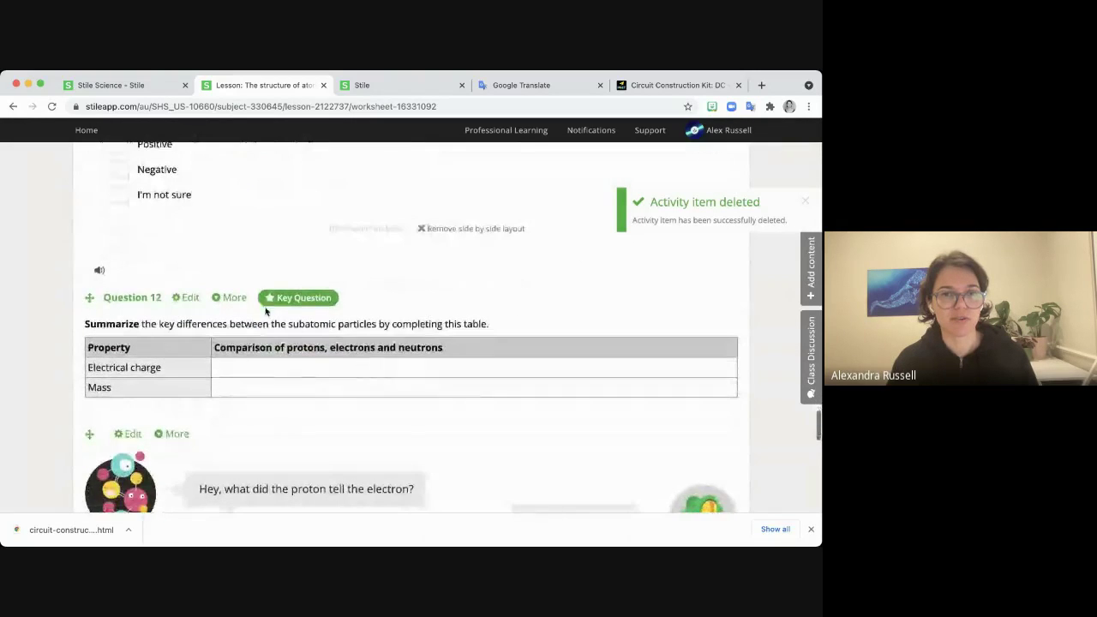
# Delete the remaining Question 12 table too, then return to the Unit 1 lesson list.
pyautogui.click(234, 297)
pyautogui.click(224, 368)
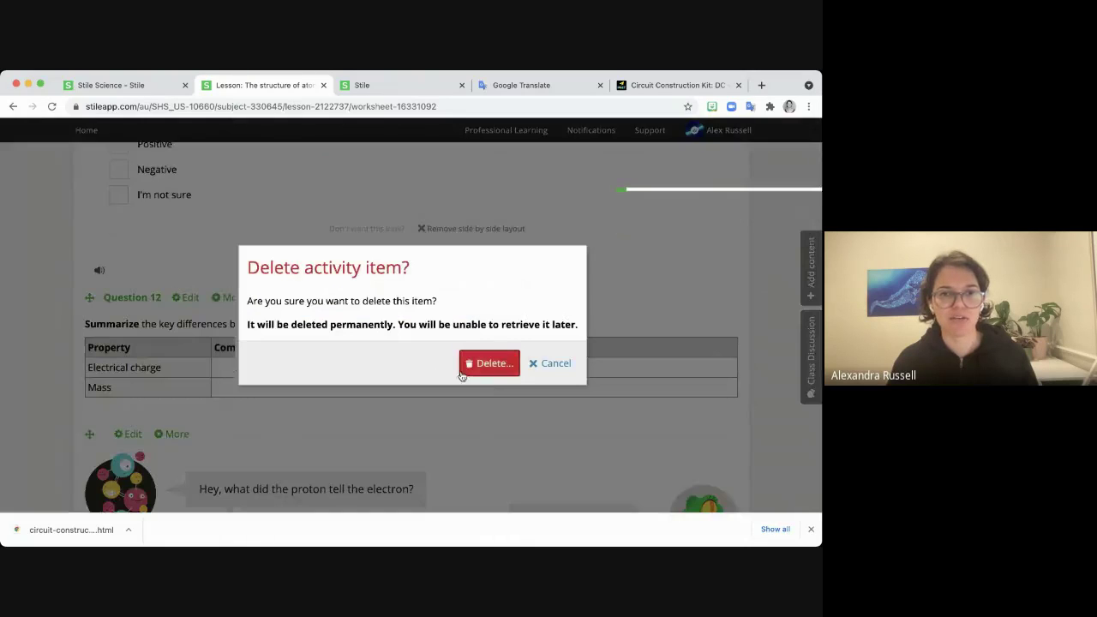
pyautogui.click(484, 364)
pyautogui.scroll(-6, 462, 360)
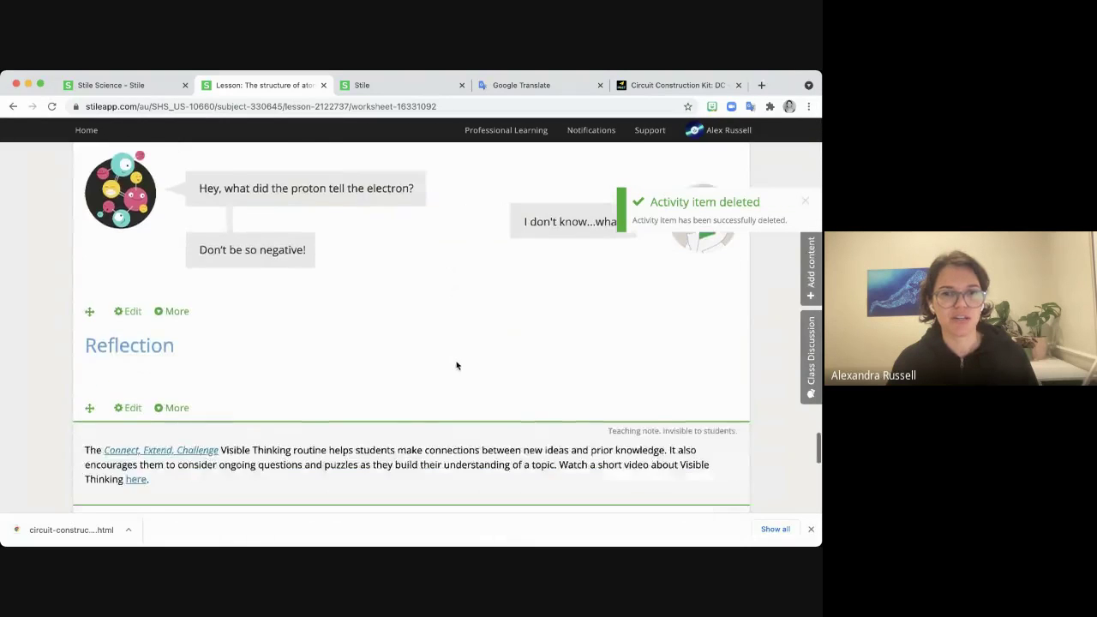
pyautogui.scroll(-6, 458, 365)
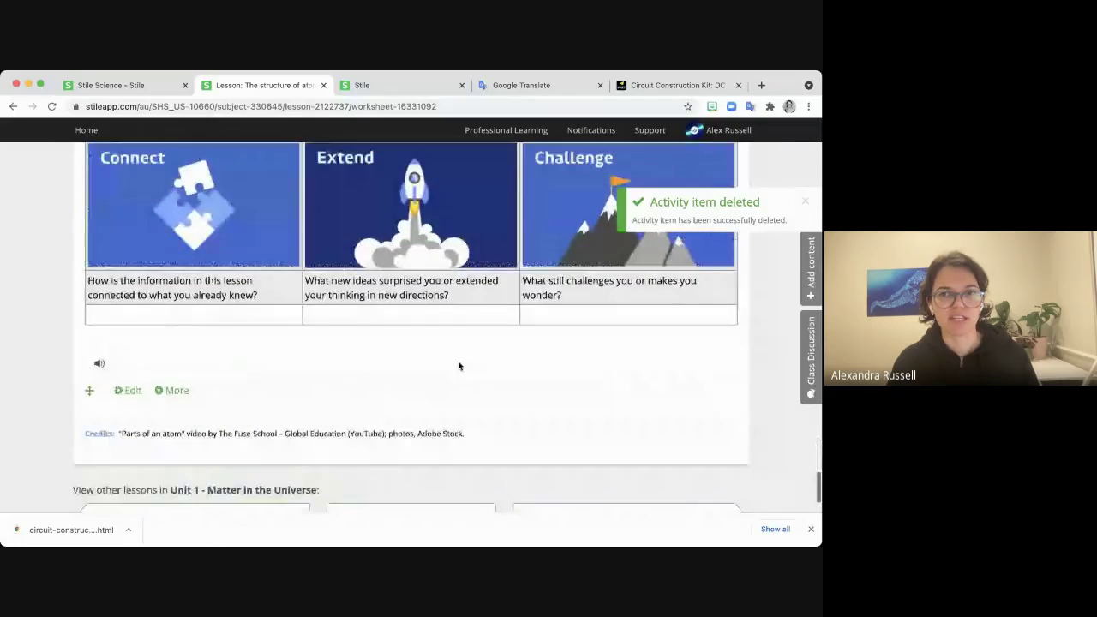
pyautogui.scroll(5, 459, 364)
pyautogui.scroll(3, 459, 363)
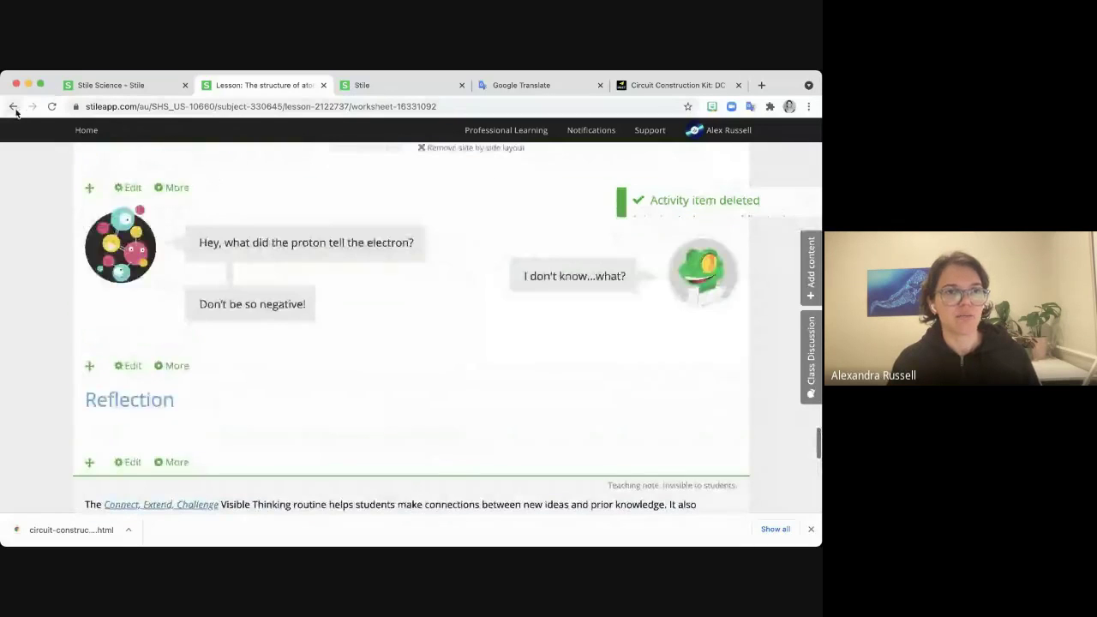
pyautogui.press('super+bracketleft')
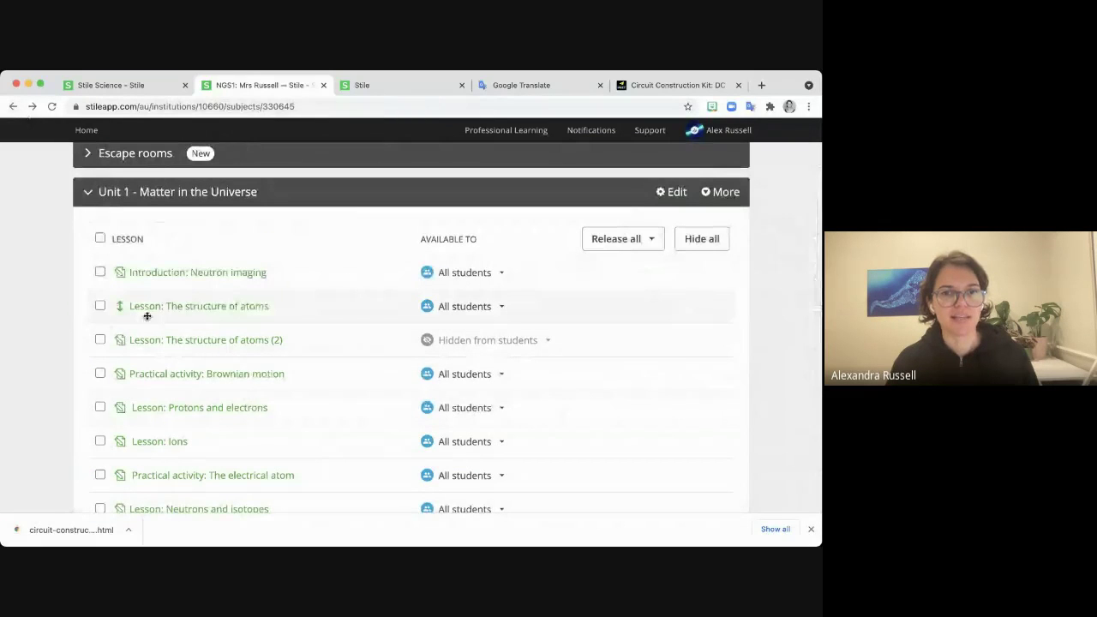
pyautogui.click(499, 308)
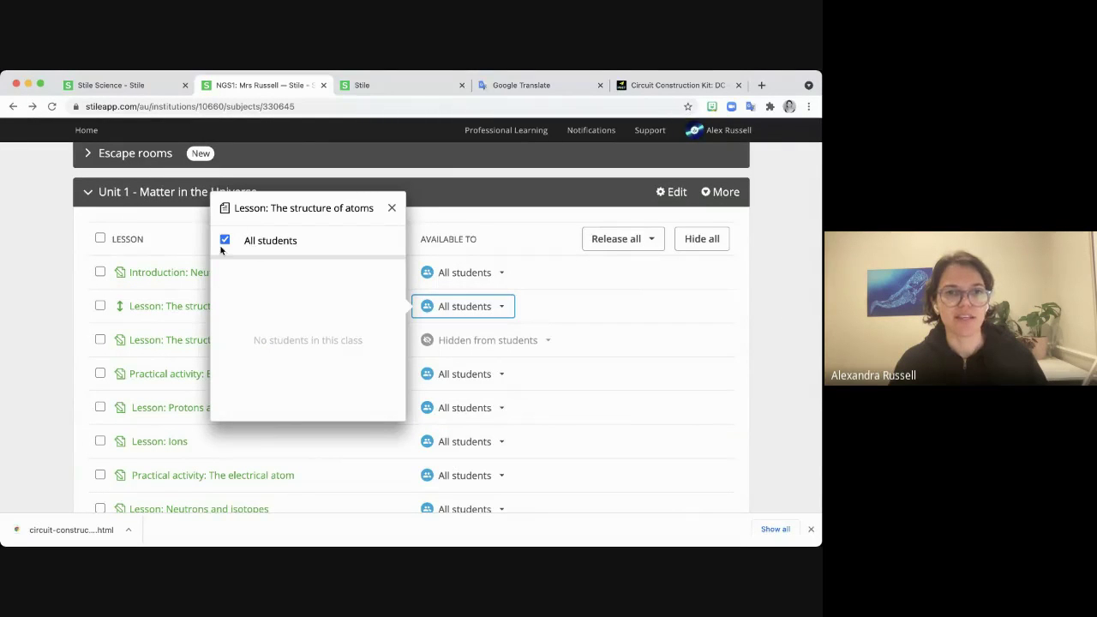
pyautogui.click(609, 306)
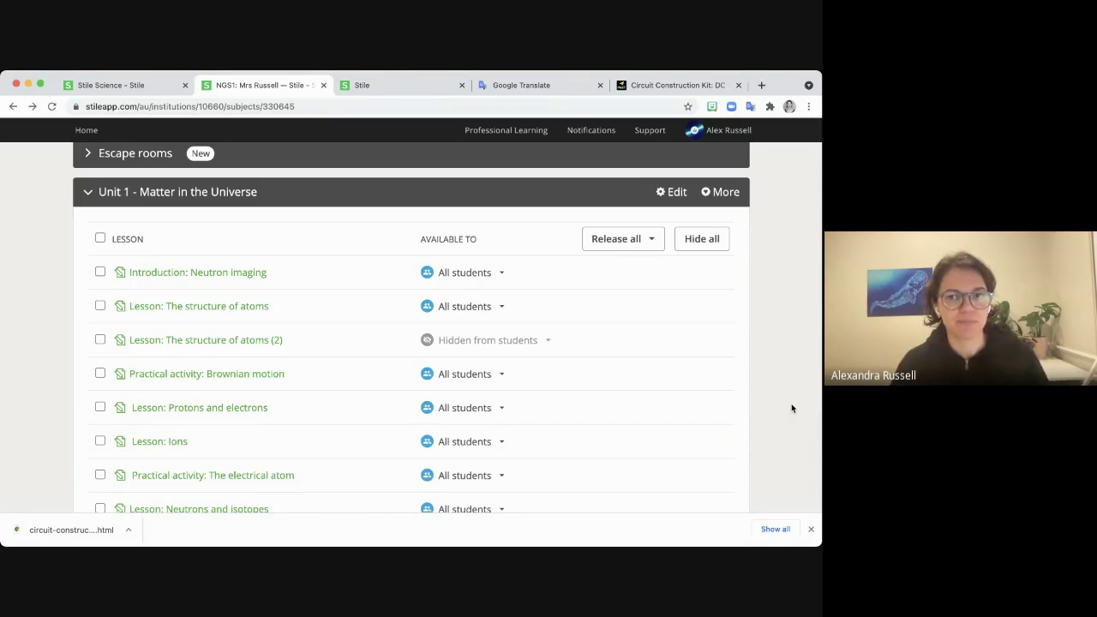
pyautogui.scroll(-2, 796, 412)
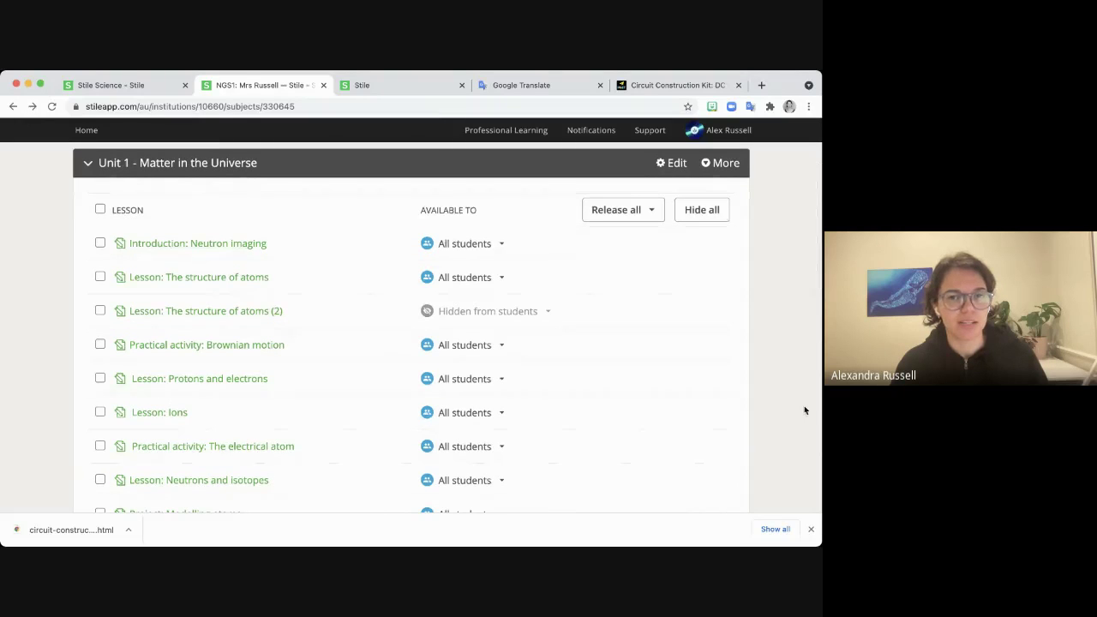
pyautogui.scroll(-1, 804, 410)
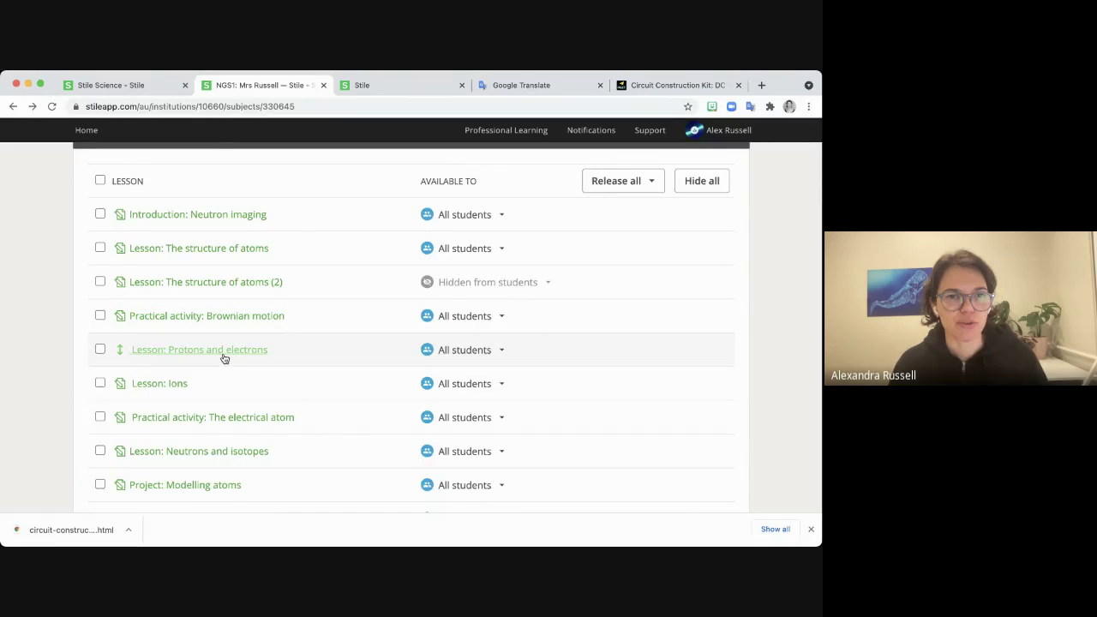
# Copy Question 4's proton table from Lesson: Protons and electrons and return to the lesson list.
pyautogui.click(223, 351)
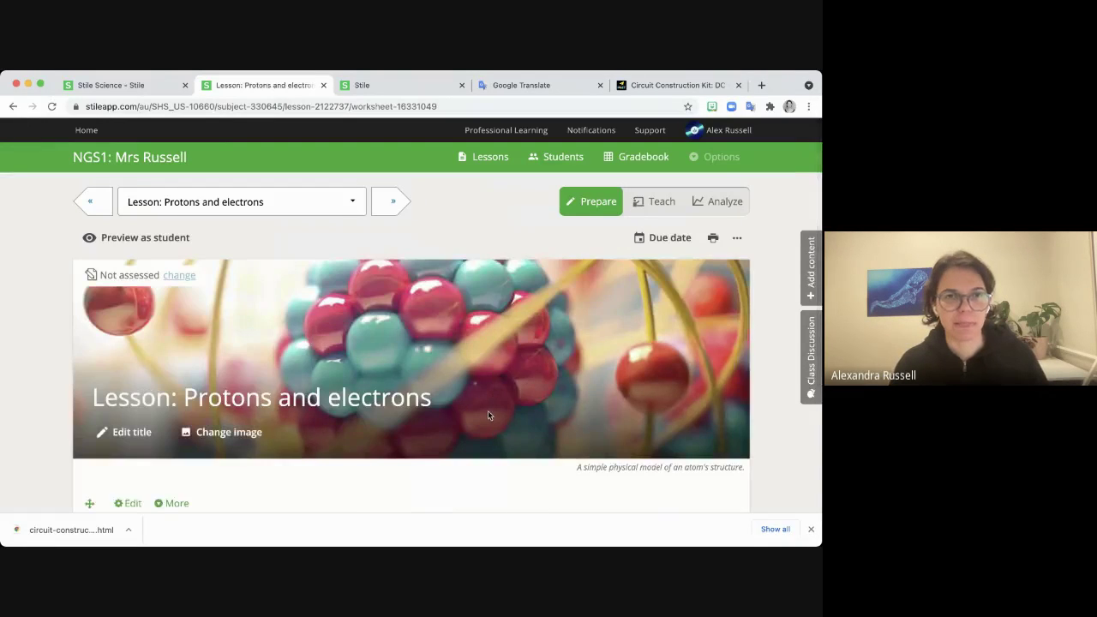
pyautogui.scroll(-4, 487, 415)
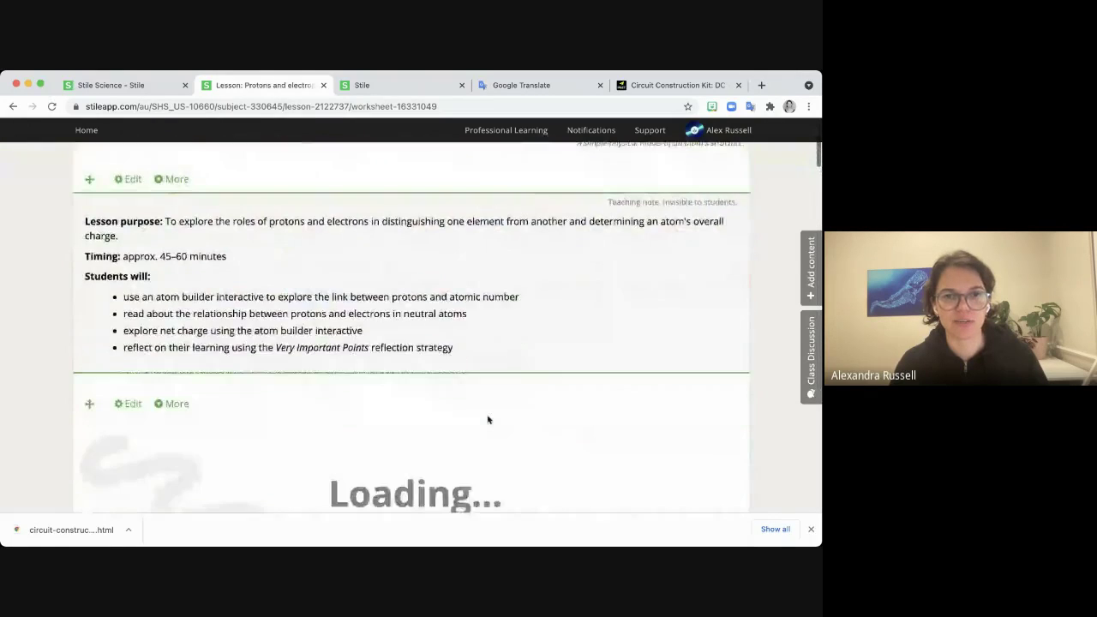
pyautogui.scroll(-4, 487, 419)
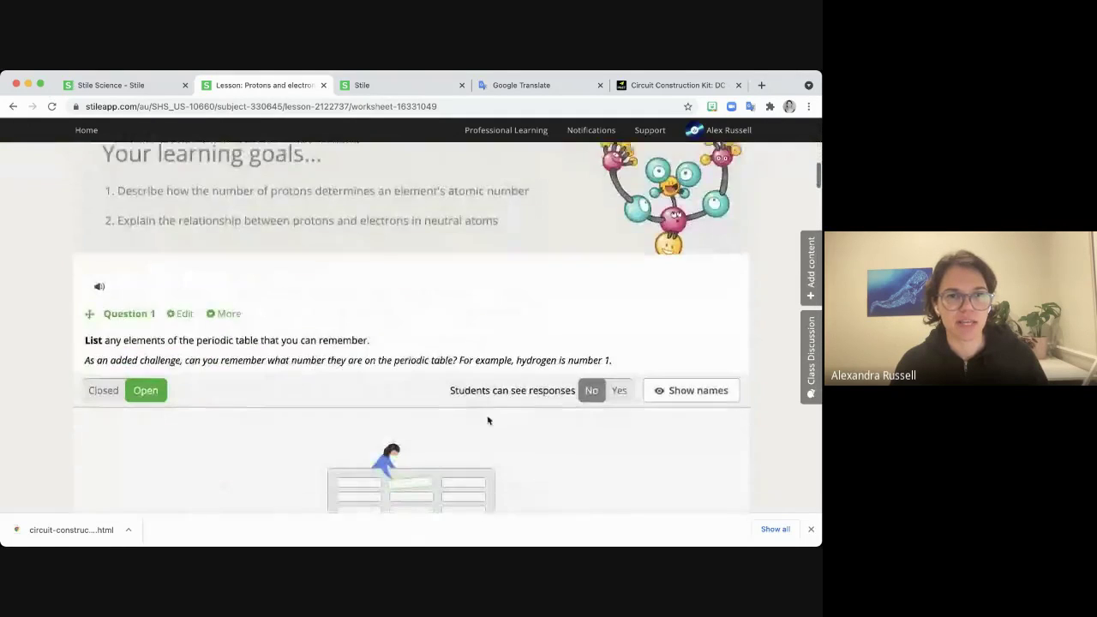
pyautogui.scroll(-4, 487, 420)
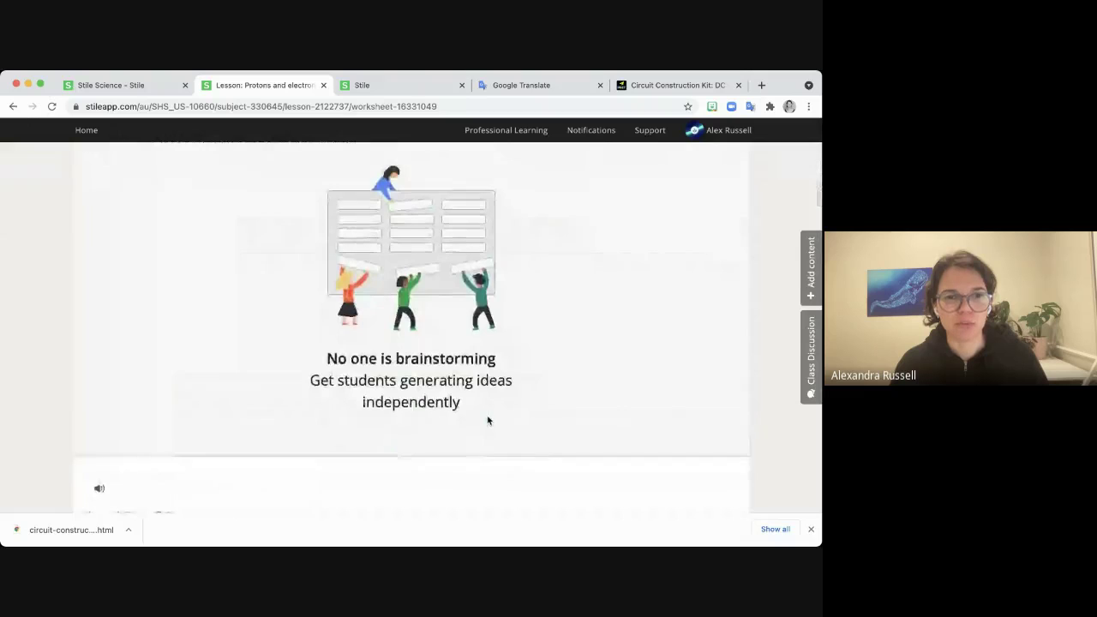
pyautogui.scroll(-7, 488, 420)
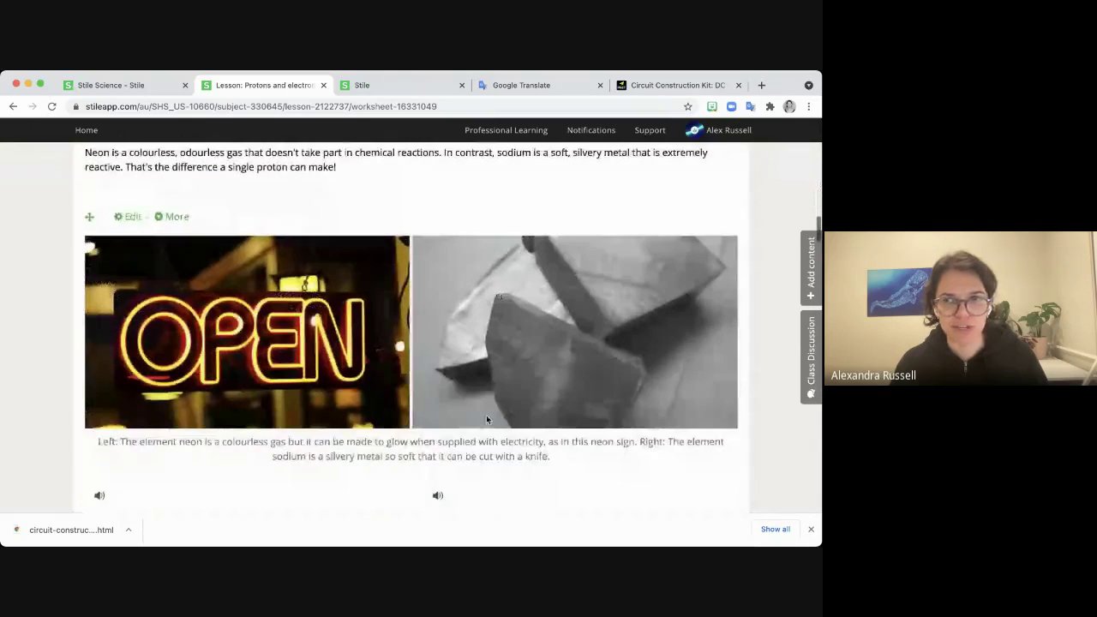
pyautogui.scroll(-8, 486, 419)
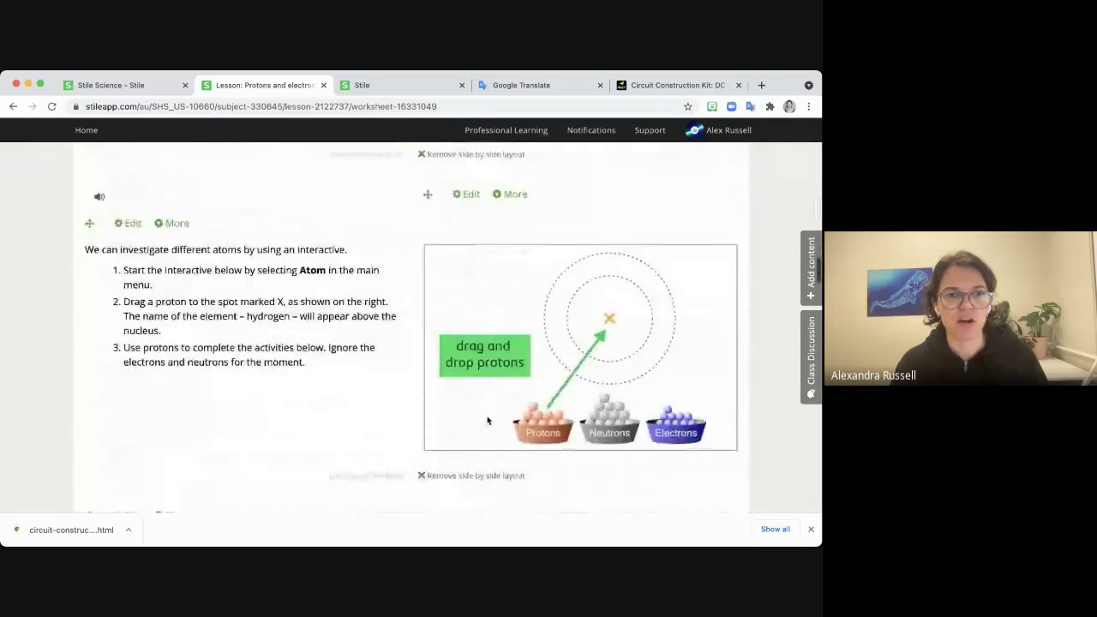
pyautogui.scroll(-8, 488, 420)
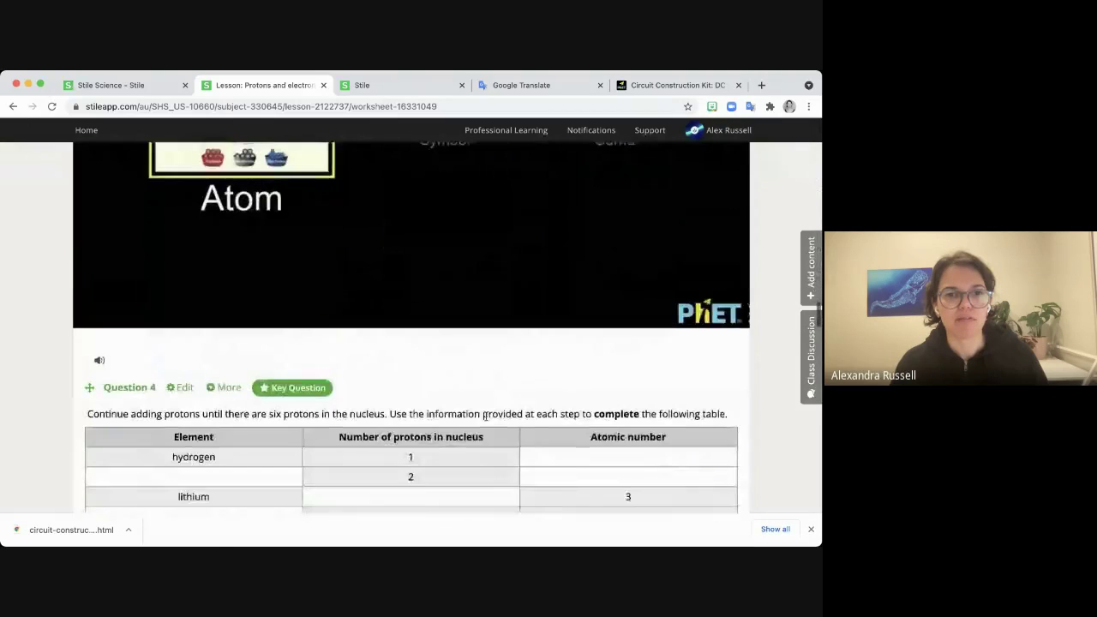
pyautogui.scroll(-4, 485, 417)
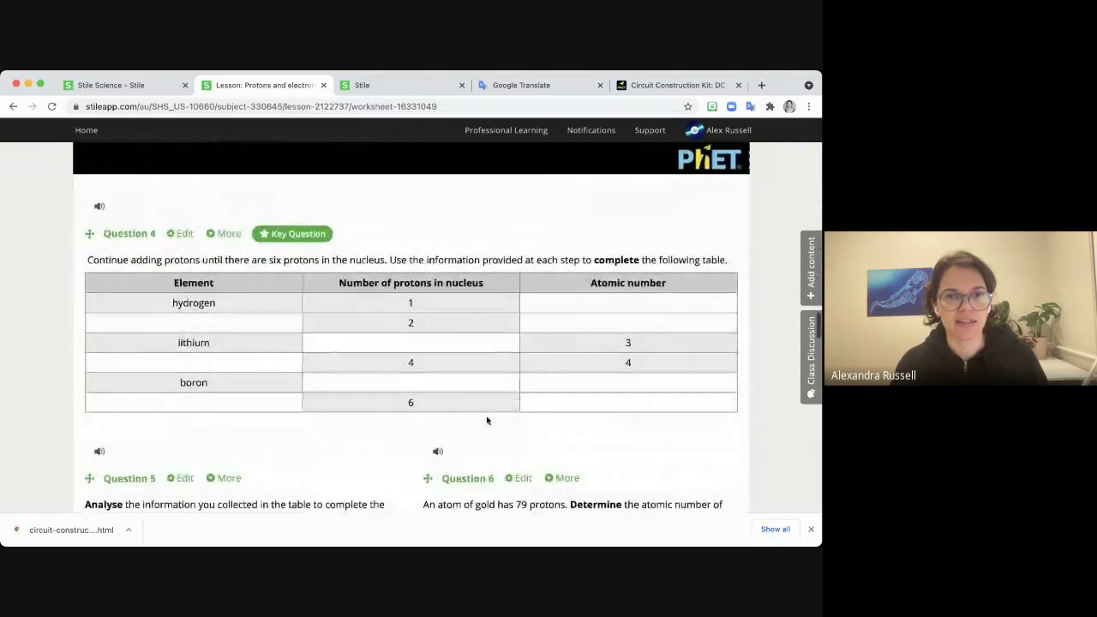
pyautogui.click(221, 240)
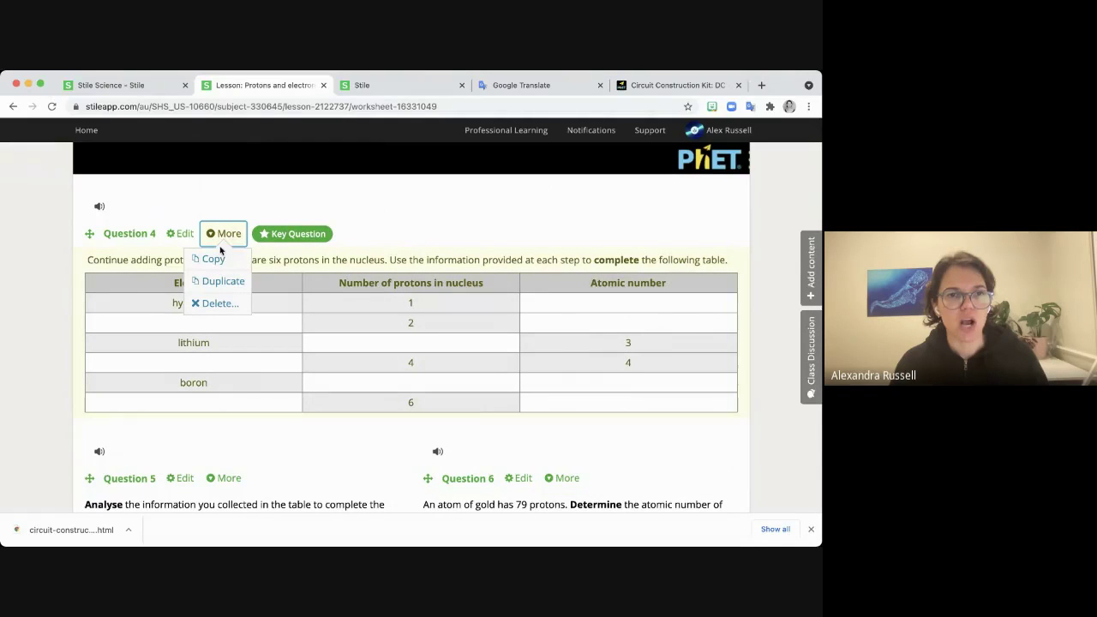
pyautogui.click(214, 261)
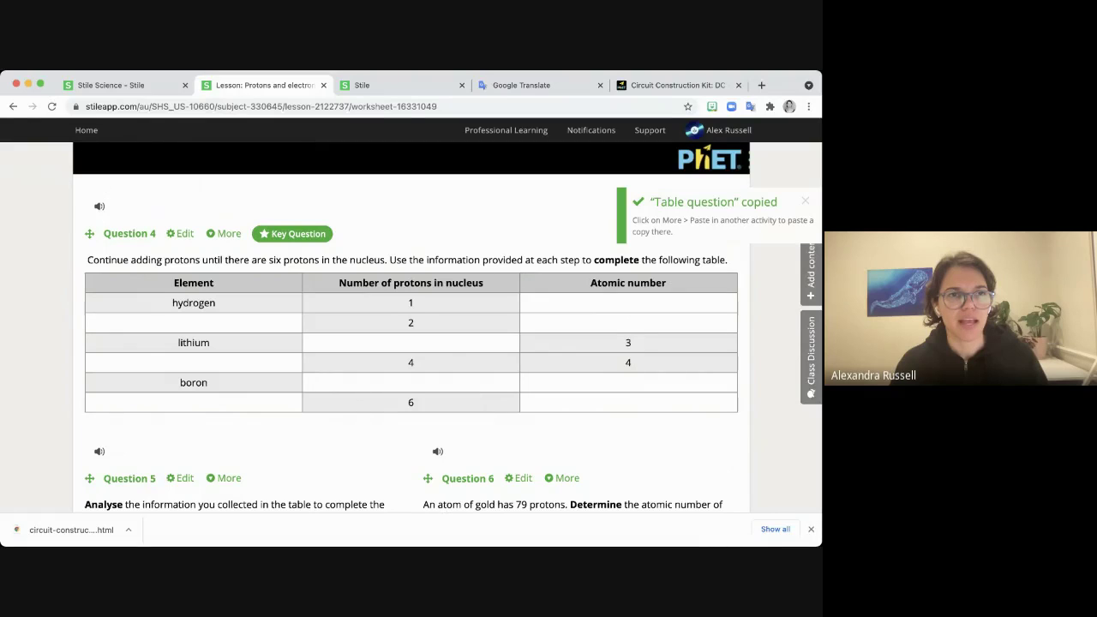
pyautogui.click(13, 106)
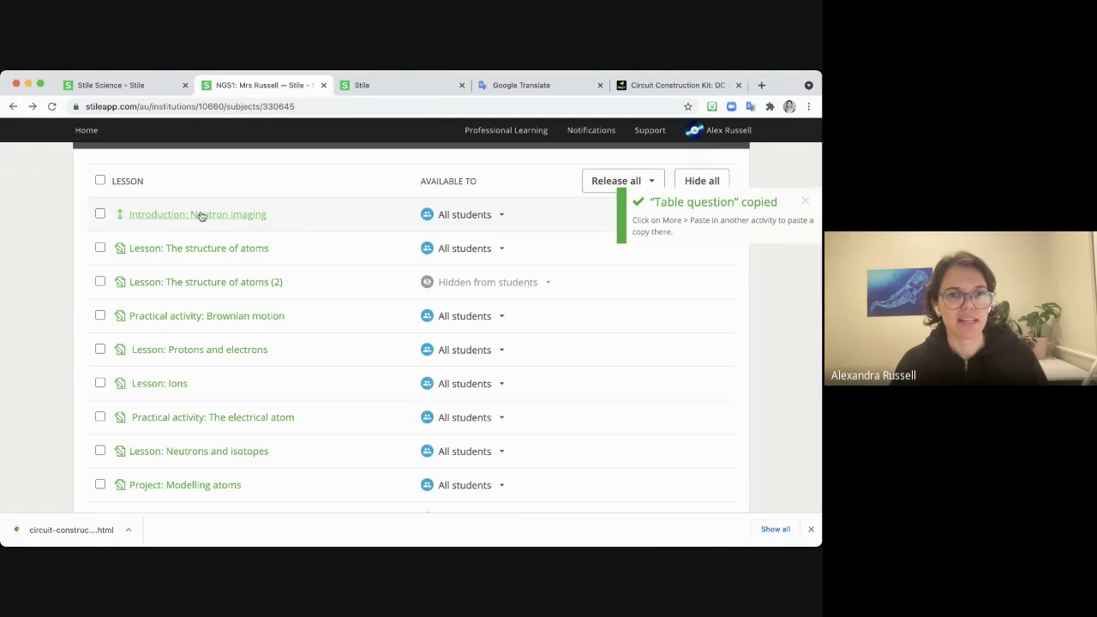
# Paste the copied table question after A surprising discovery in Introduction: Neutron imaging.
pyautogui.click(197, 215)
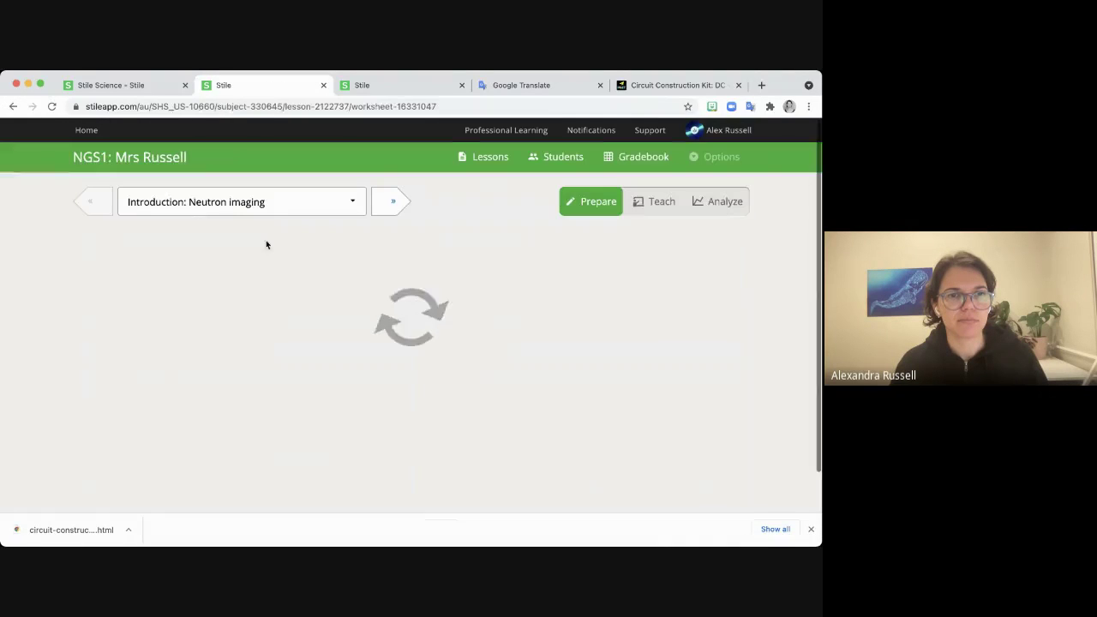
pyautogui.scroll(-5, 343, 356)
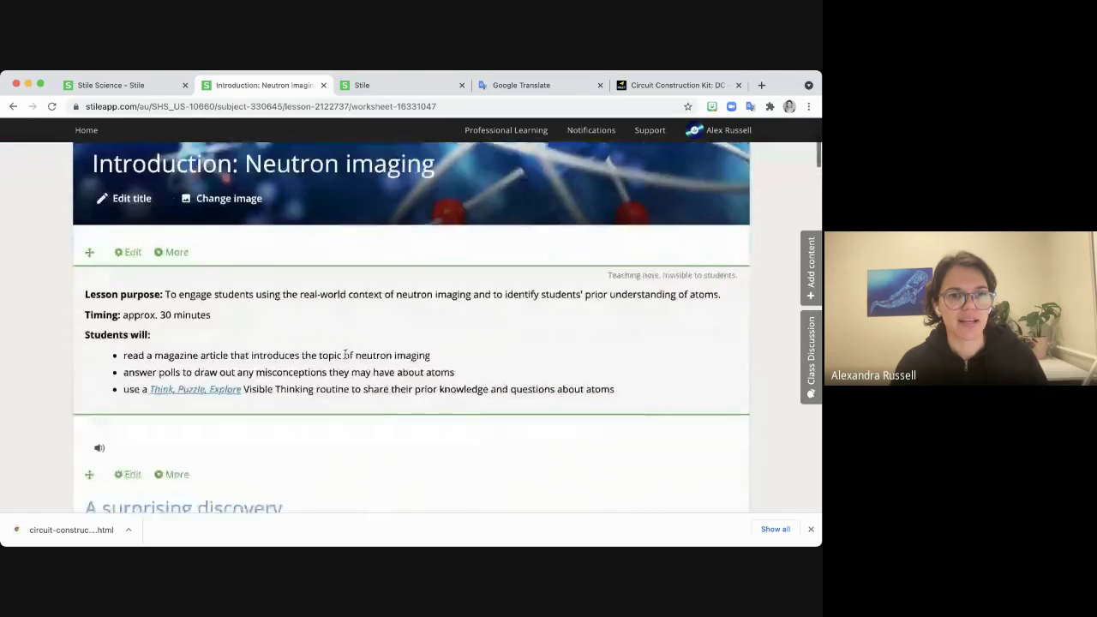
pyautogui.scroll(-3, 345, 355)
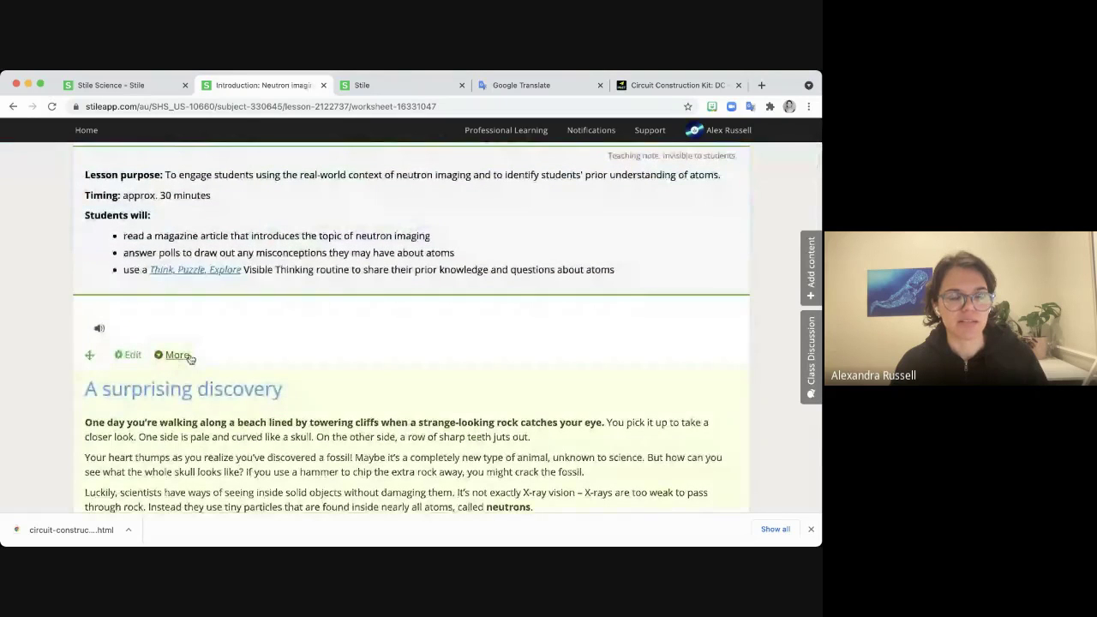
pyautogui.scroll(-1, 189, 358)
pyautogui.click(175, 317)
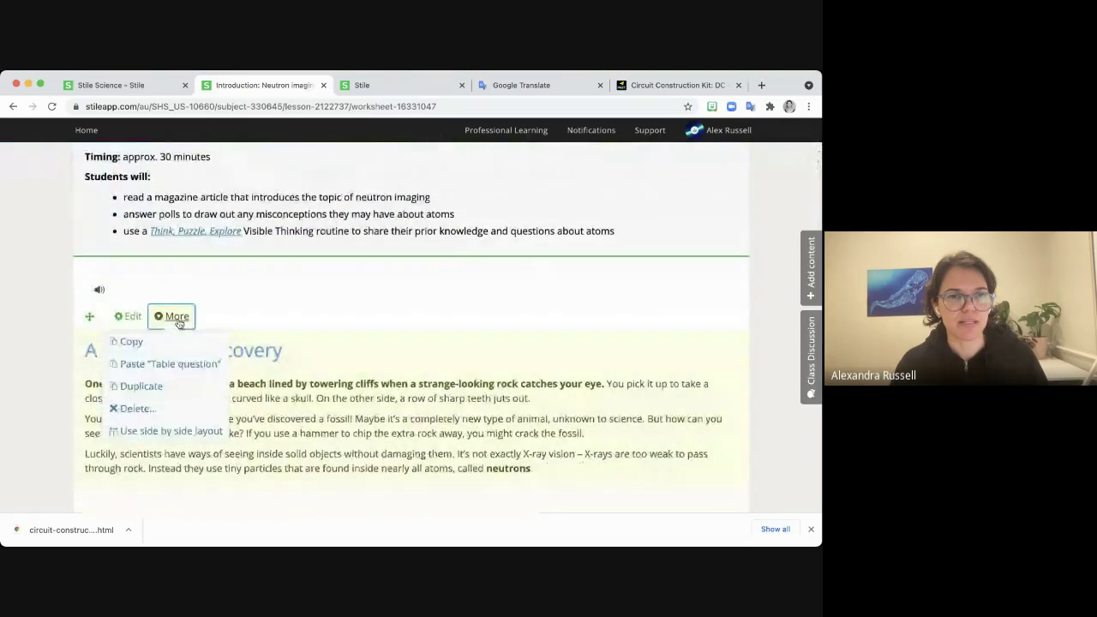
pyautogui.click(171, 364)
pyautogui.scroll(-2, 415, 410)
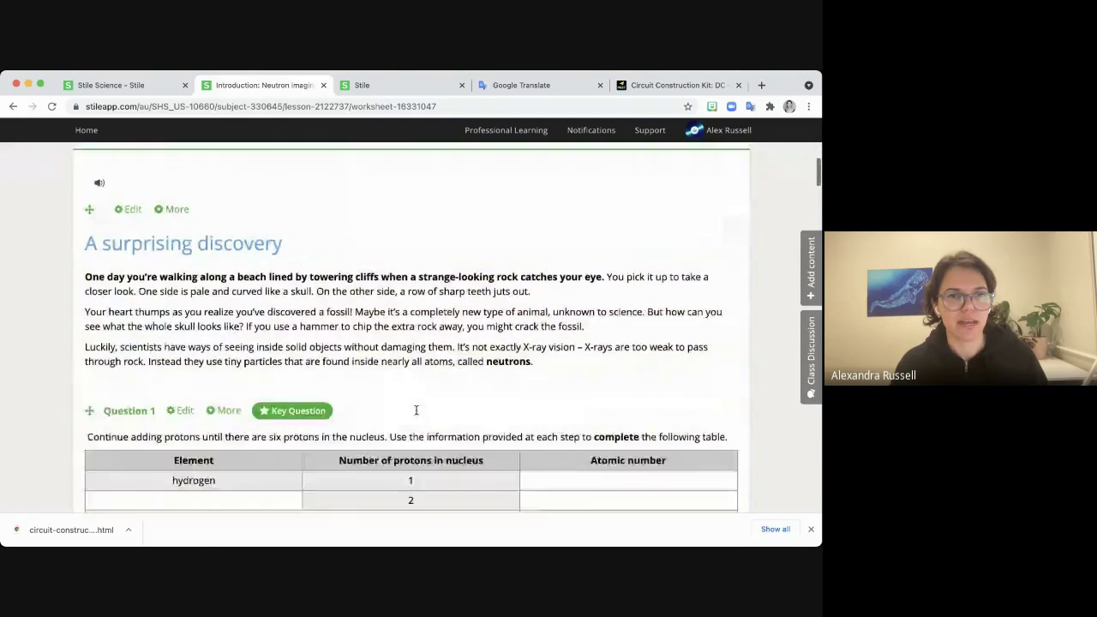
pyautogui.scroll(-3, 415, 411)
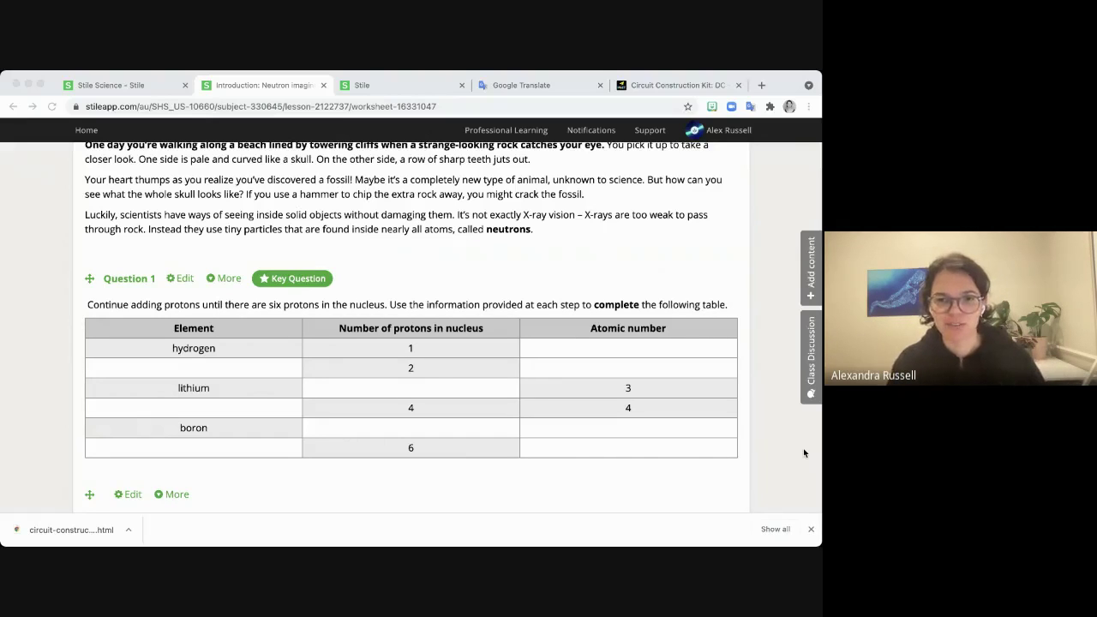
pyautogui.click(804, 453)
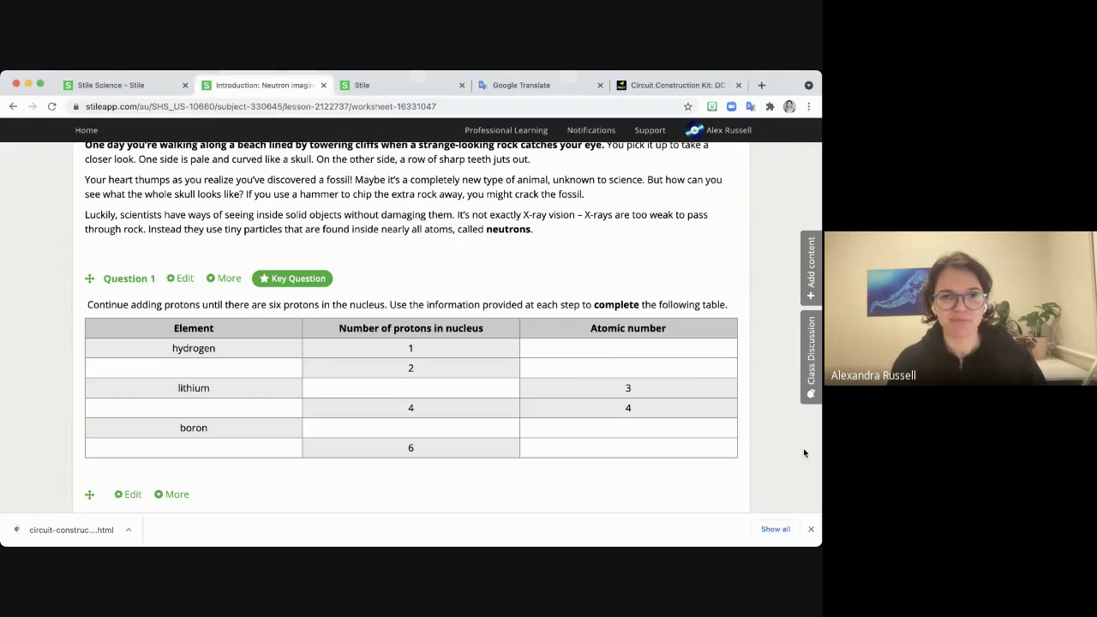
pyautogui.scroll(10, 445, 378)
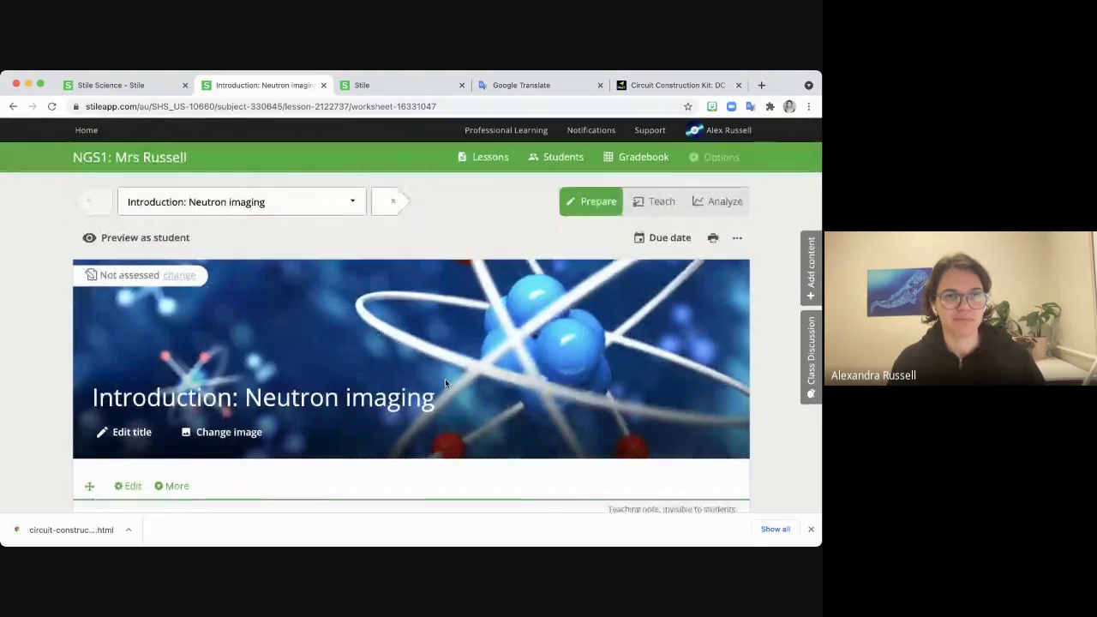
# Send an e-mail invitation to a new teacher via Manage staff, then return to My Subjects.
pyautogui.click(86, 129)
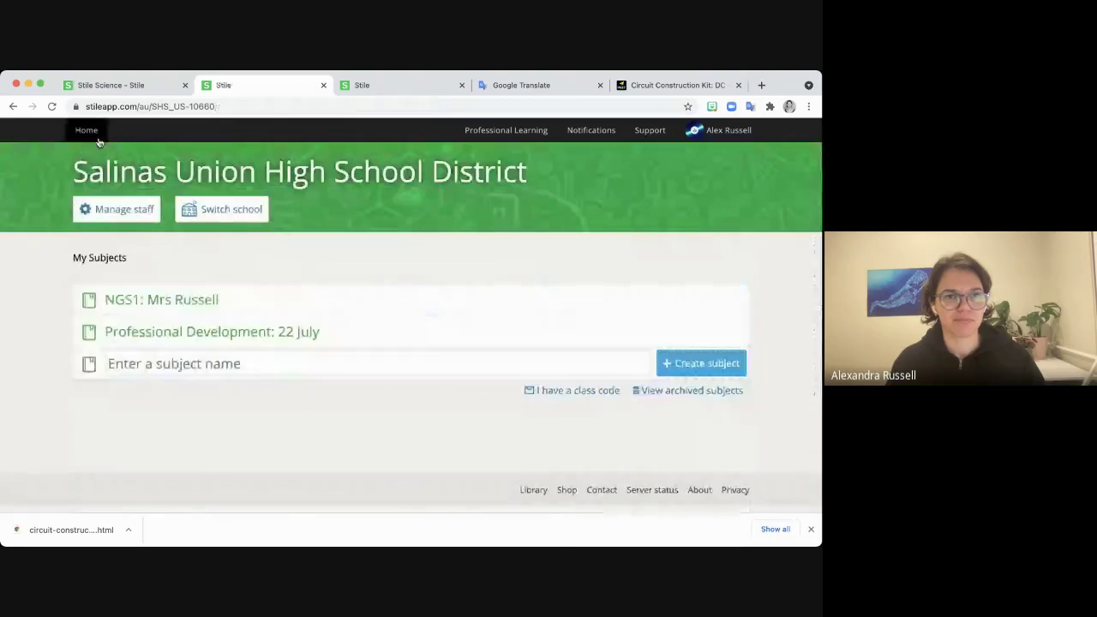
pyautogui.click(118, 211)
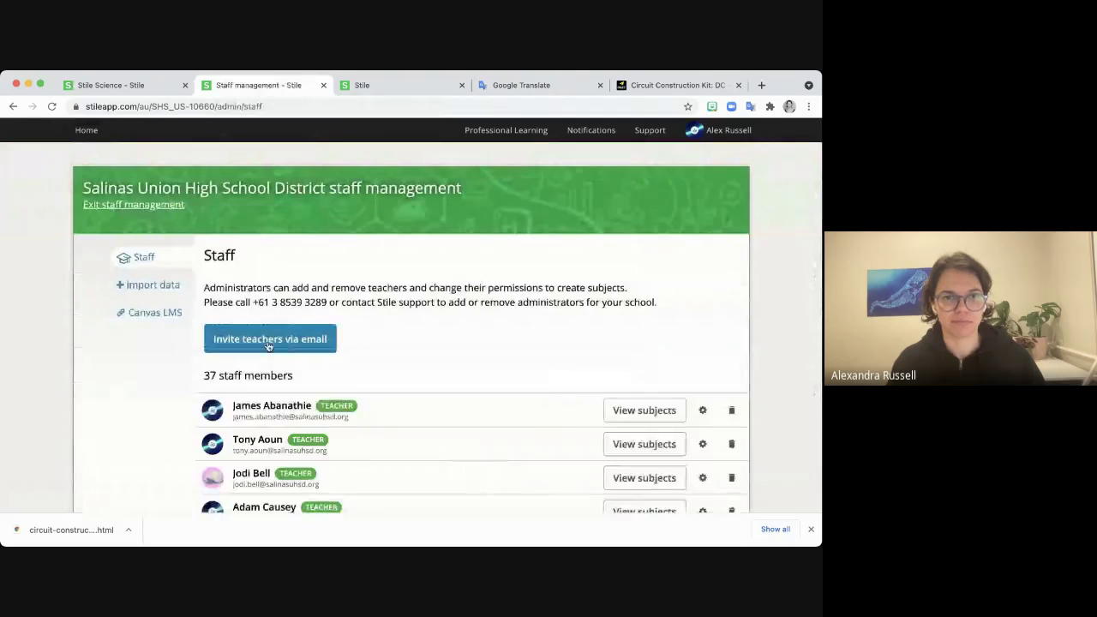
pyautogui.click(330, 338)
pyautogui.press('super+v')
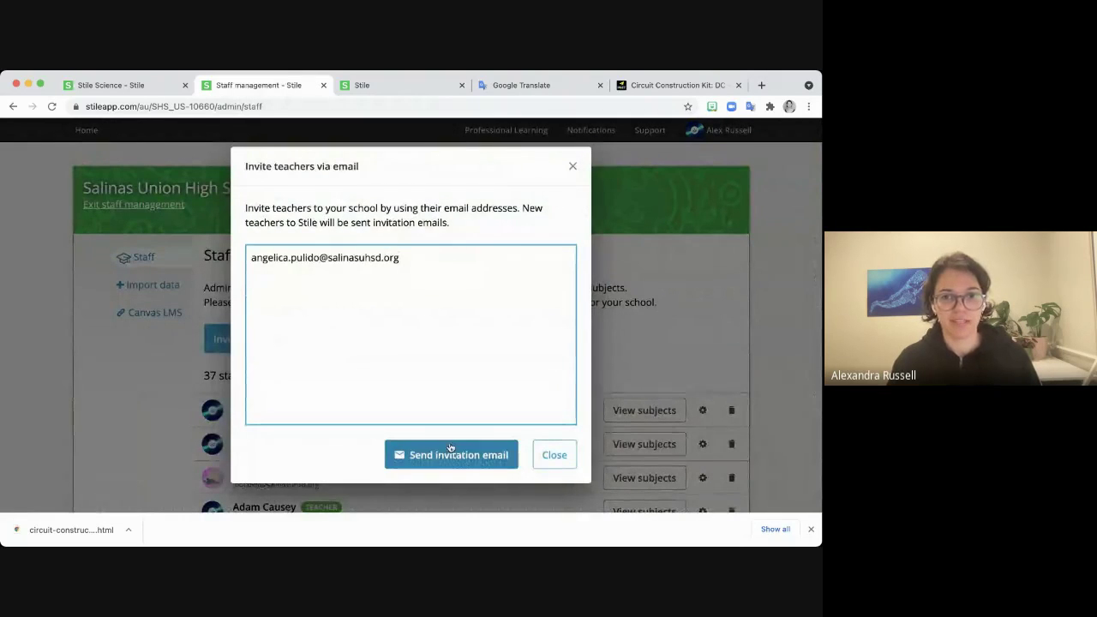
pyautogui.click(448, 453)
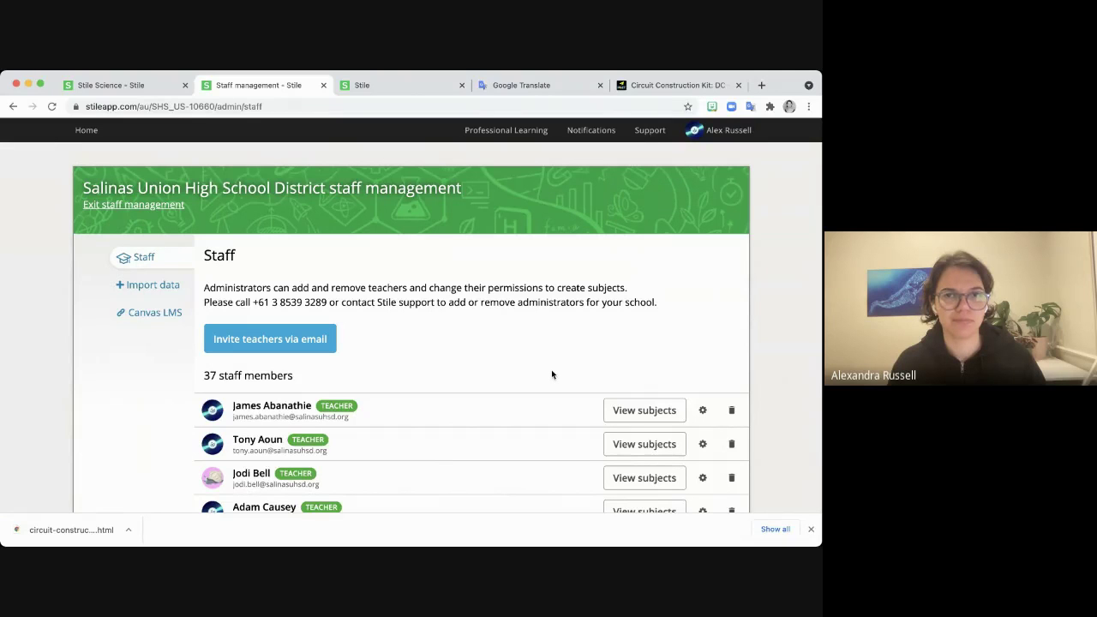
pyautogui.click(87, 130)
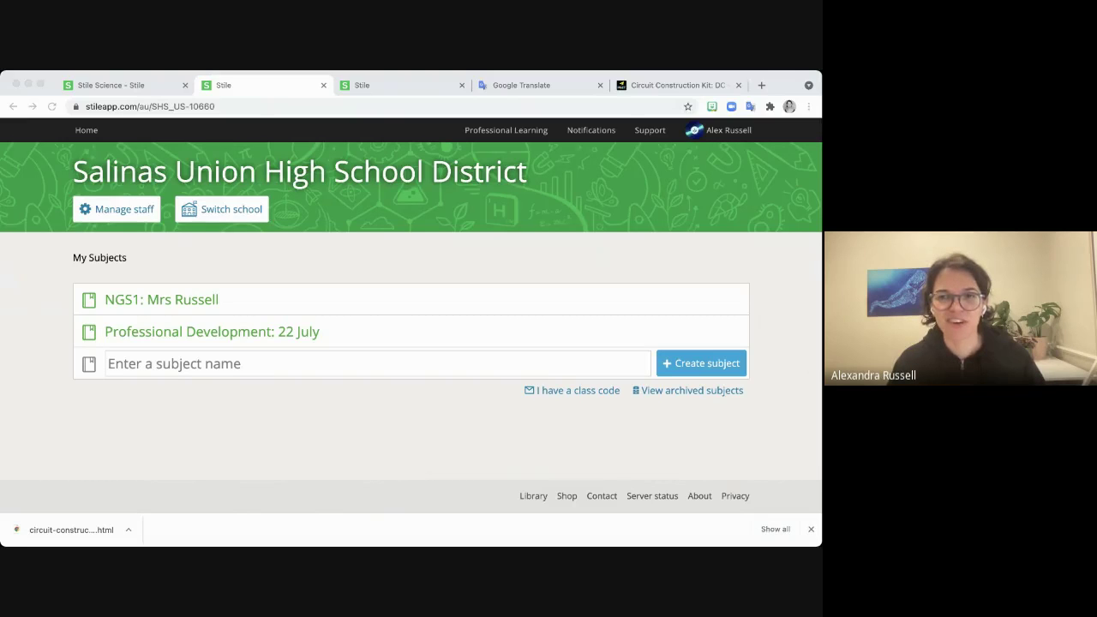
# Open the NGS1: Mrs Russell subject from the My Subjects page.
pyautogui.click(809, 365)
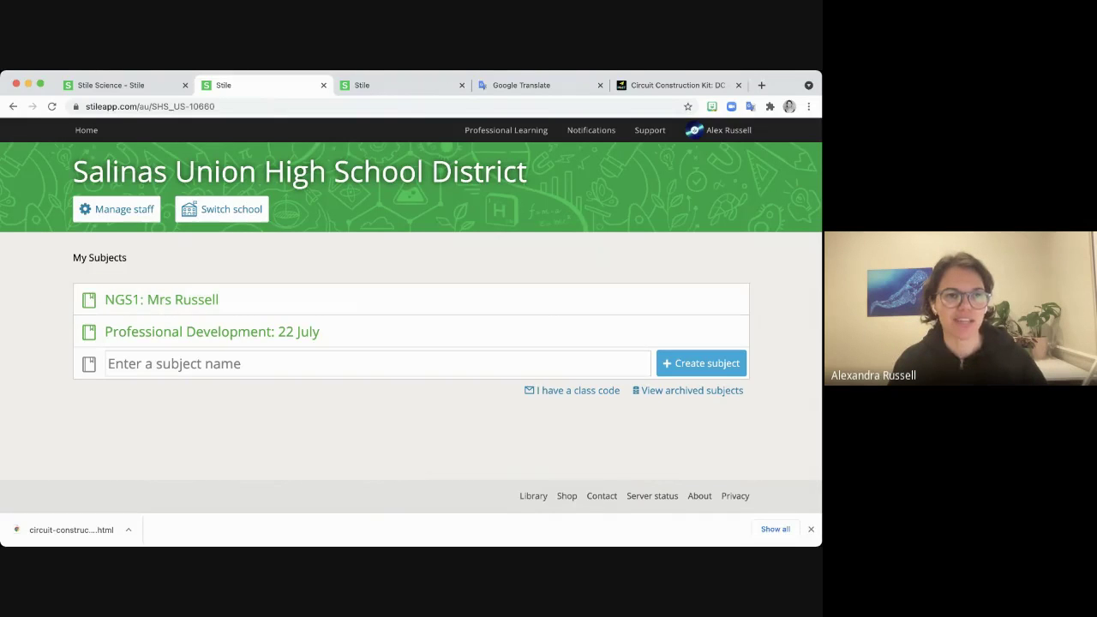
pyautogui.press('super+Tab')
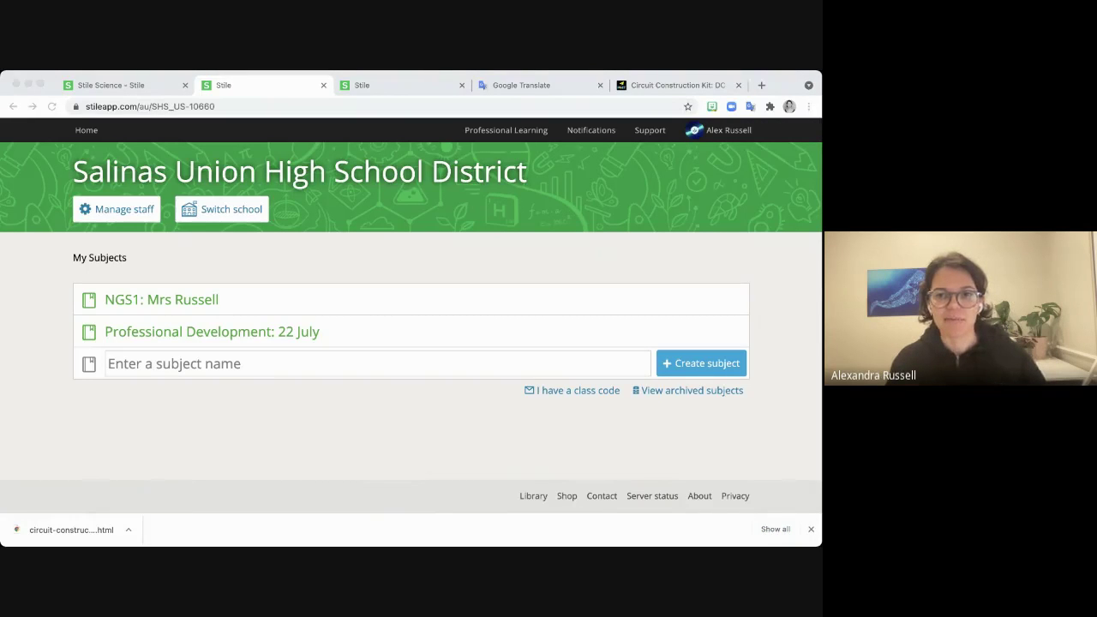
pyautogui.click(810, 376)
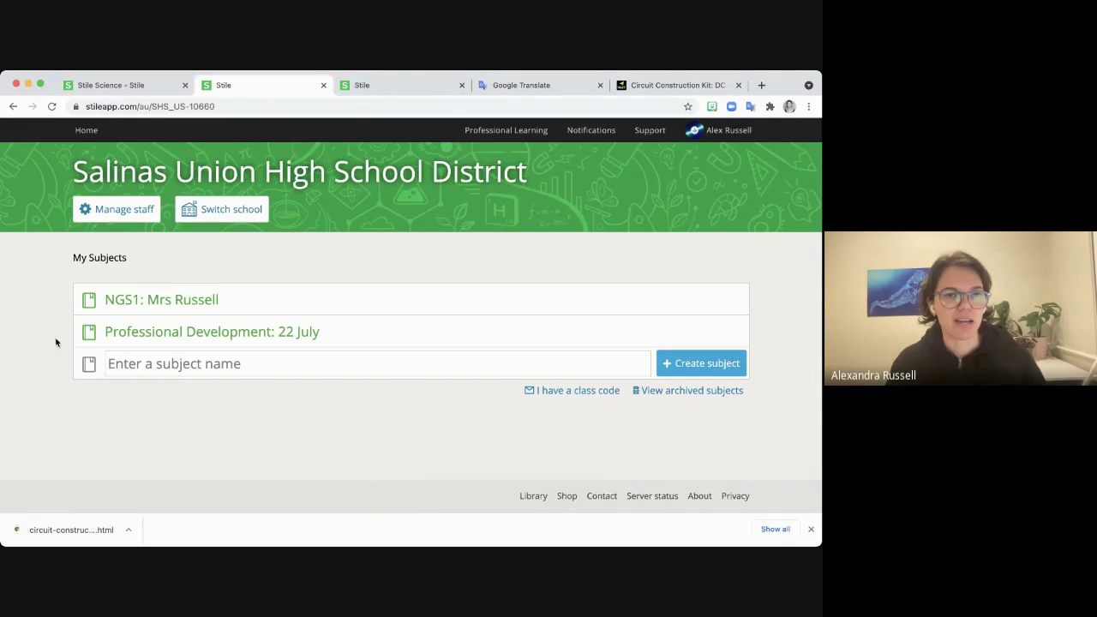
pyautogui.click(129, 302)
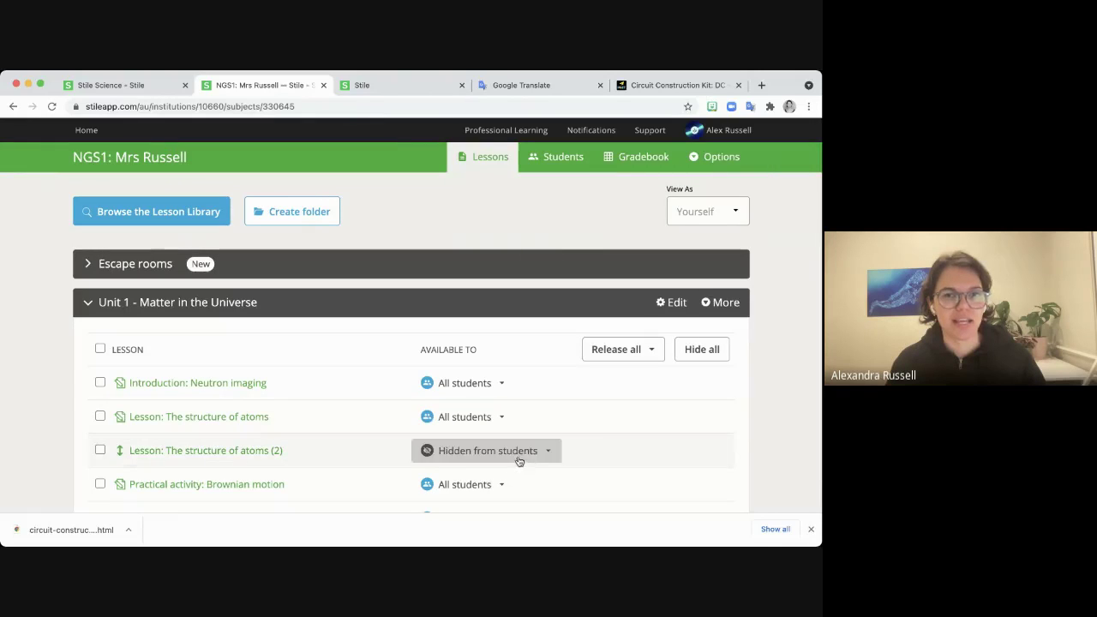
# Rename the Escape rooms folder to 'Escape rooms- Differentiated for ELL'.
pyautogui.click(104, 302)
pyautogui.click(148, 266)
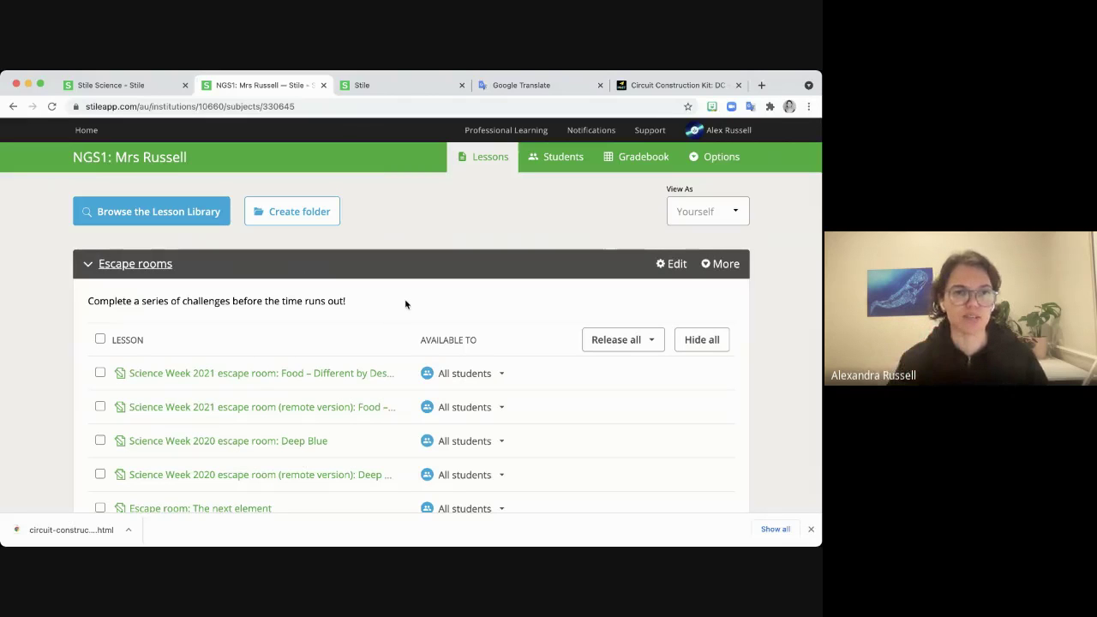
pyautogui.scroll(-3, 308, 360)
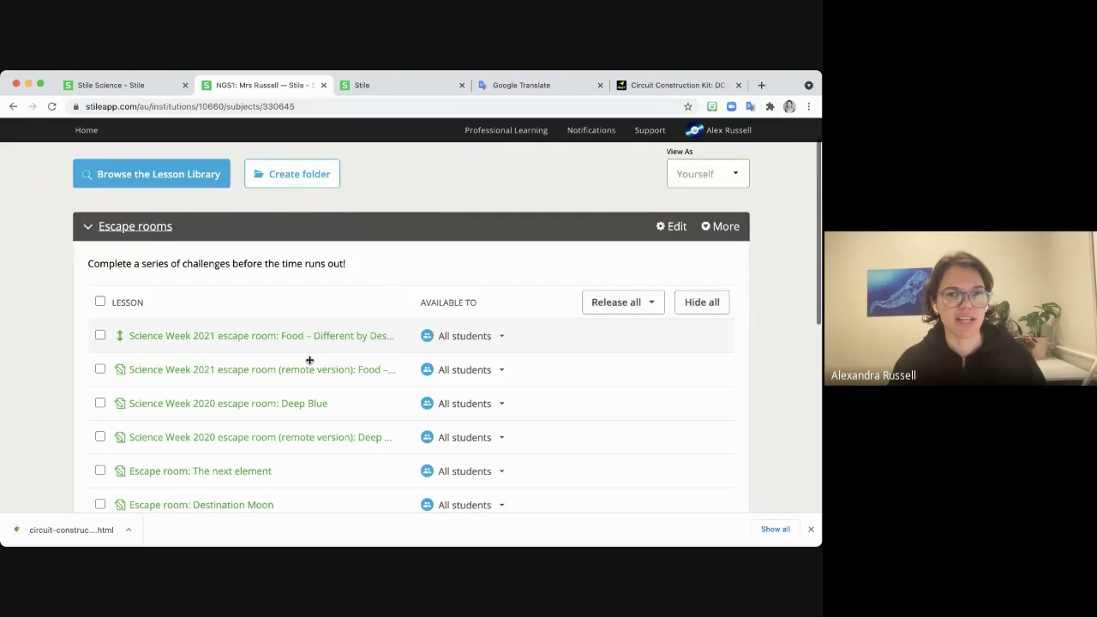
pyautogui.scroll(1, 380, 426)
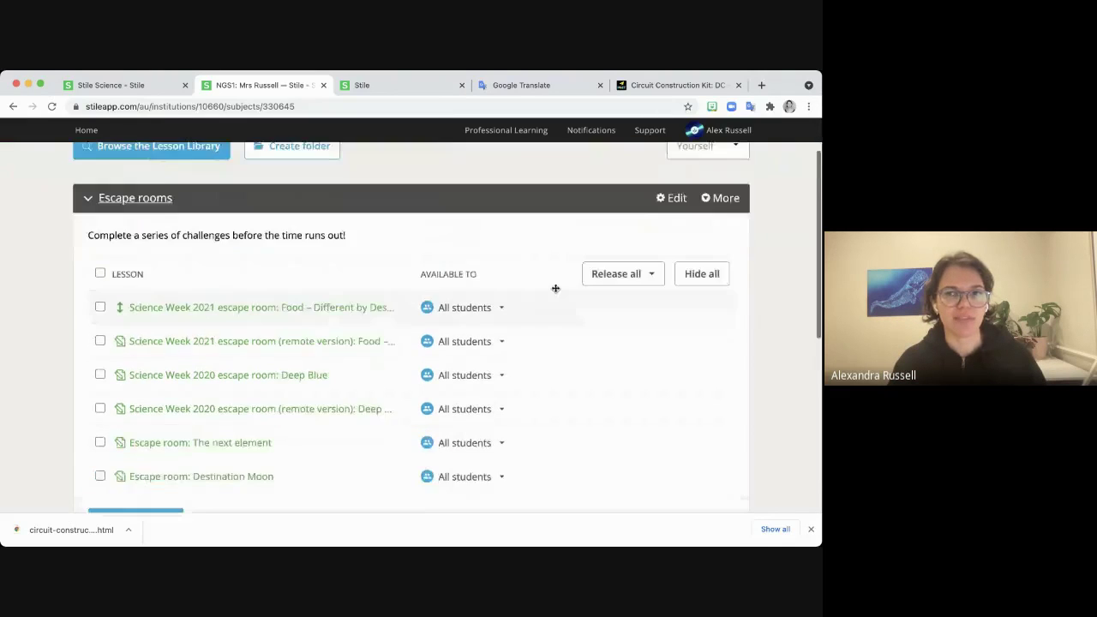
pyautogui.click(671, 198)
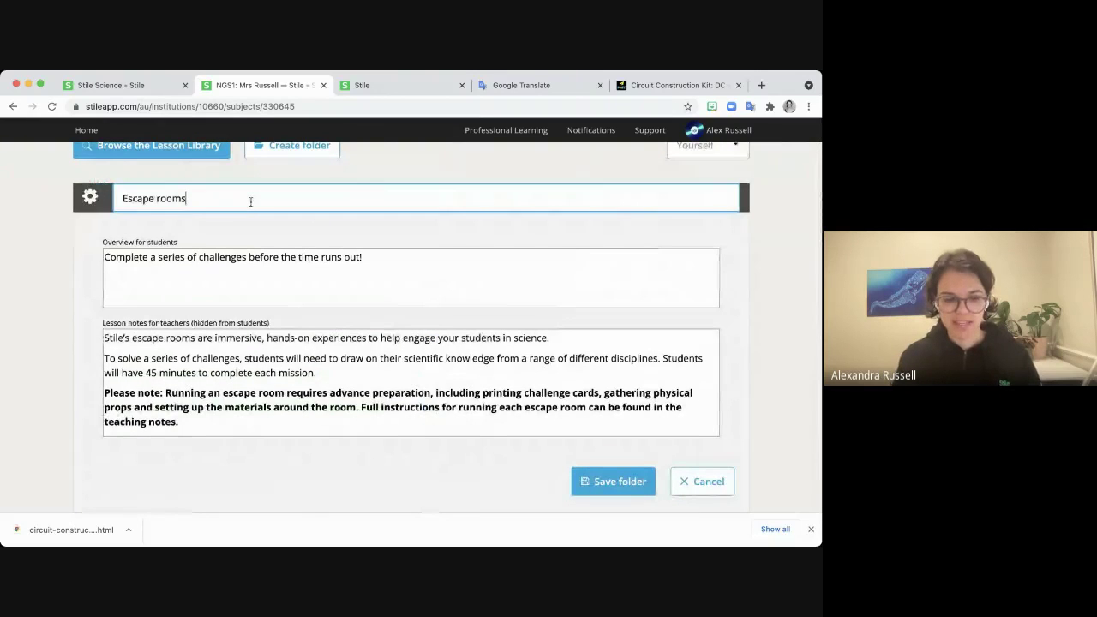
pyautogui.write('-')
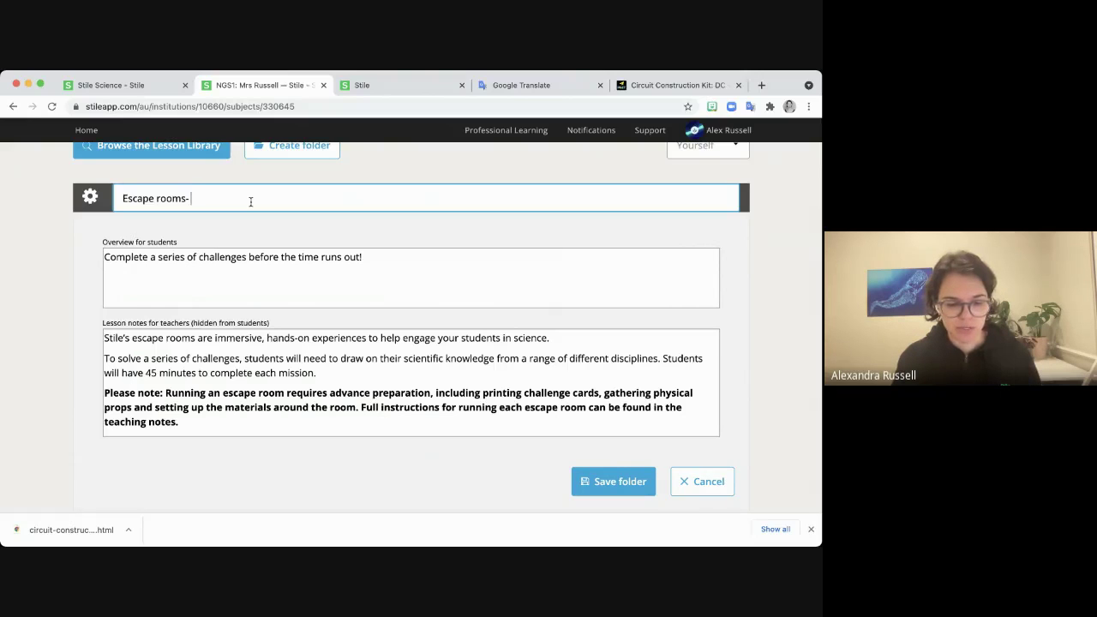
pyautogui.write('Dif')
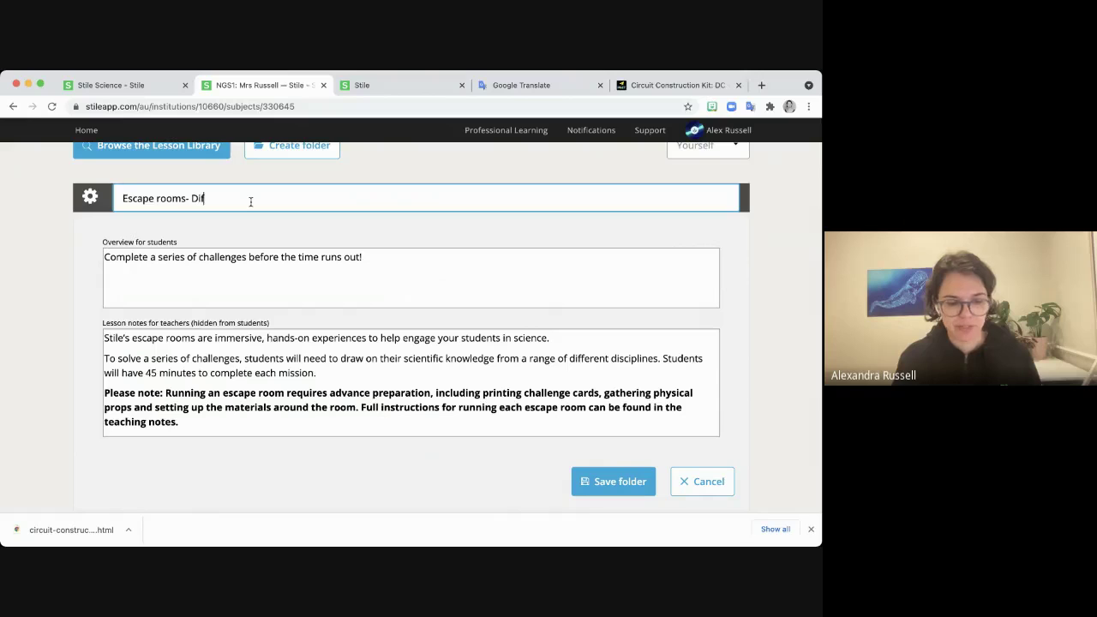
pyautogui.write('ferentiated fo')
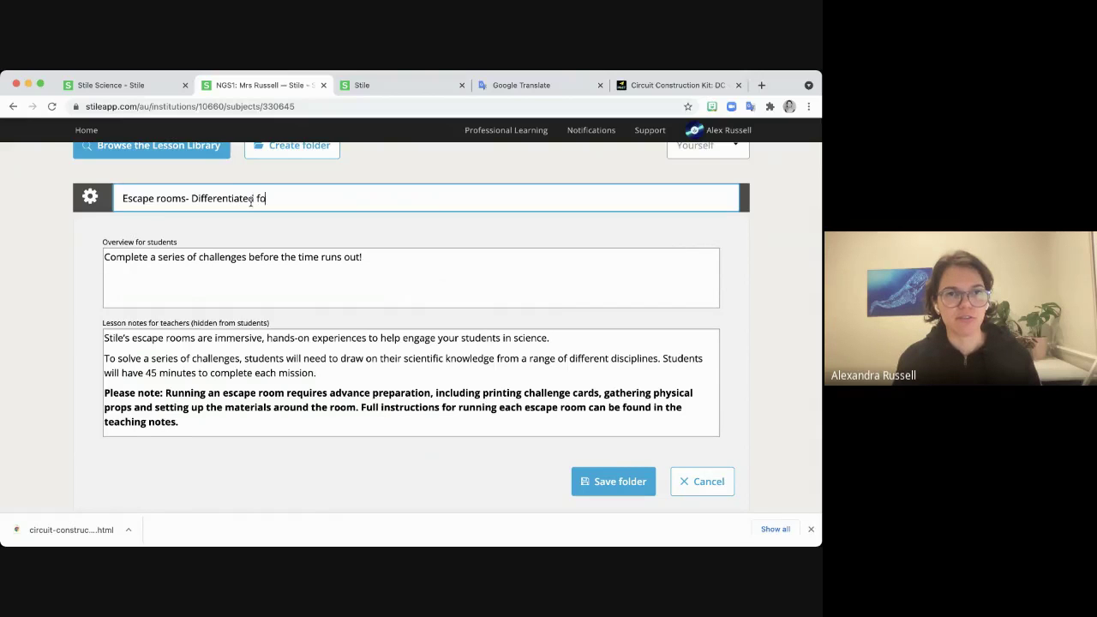
pyautogui.write('r ELL')
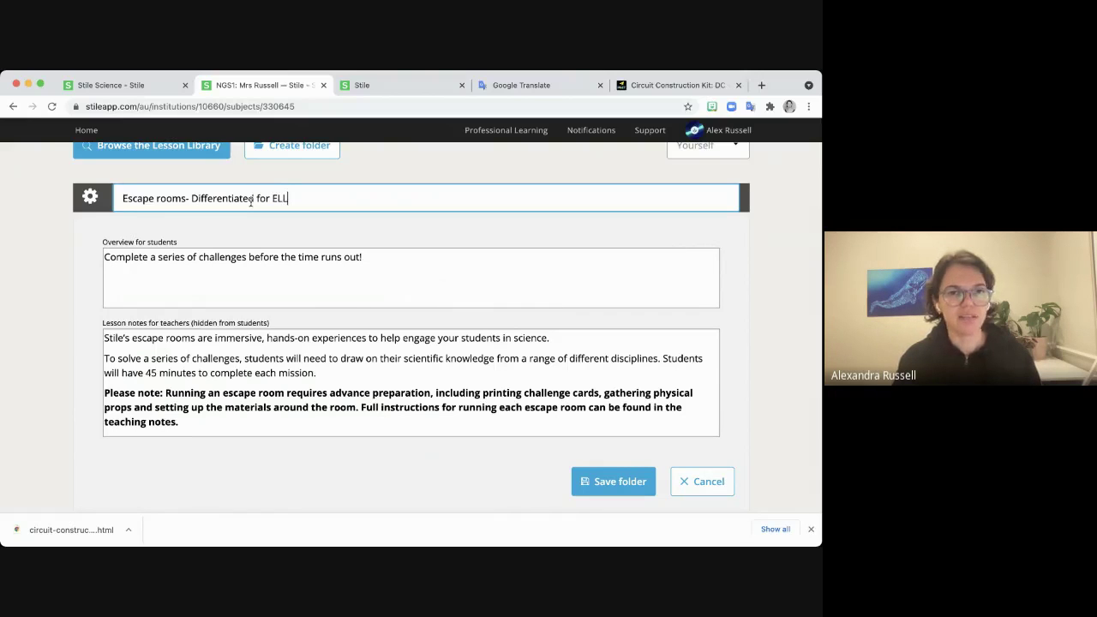
pyautogui.click(608, 483)
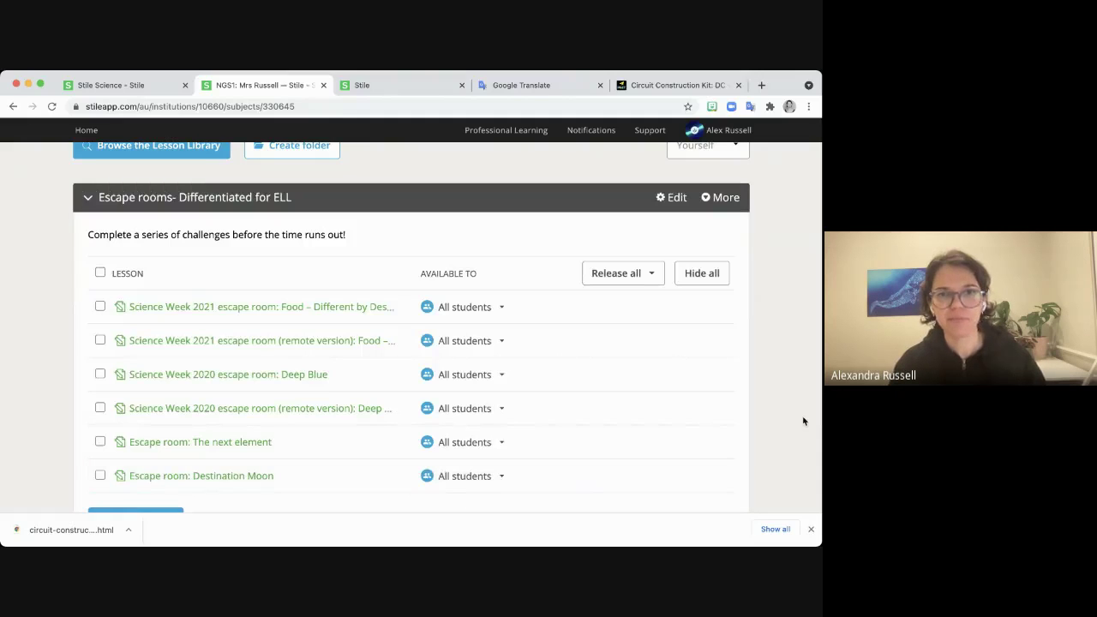
# Share the renamed folder with the school library, then remove it from the library again.
pyautogui.scroll(1, 803, 420)
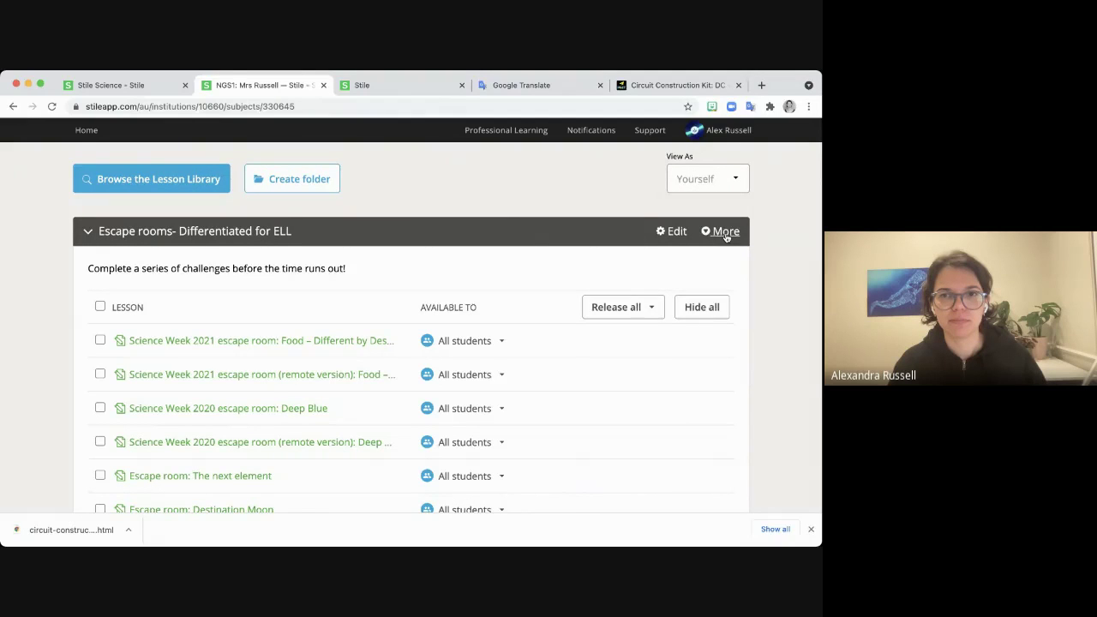
pyautogui.click(726, 236)
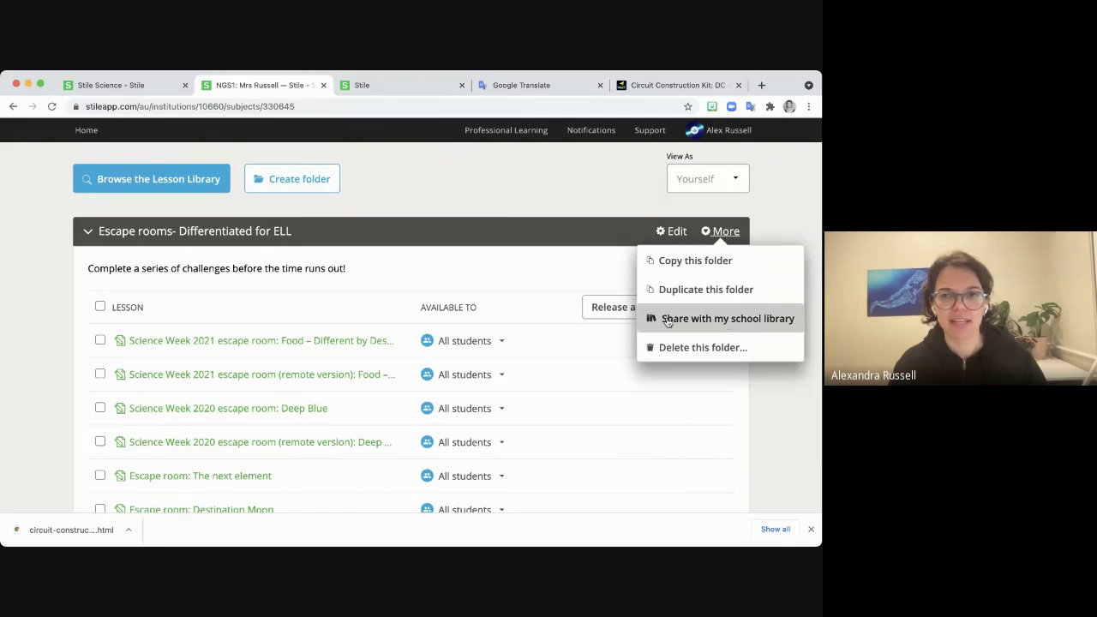
pyautogui.click(754, 321)
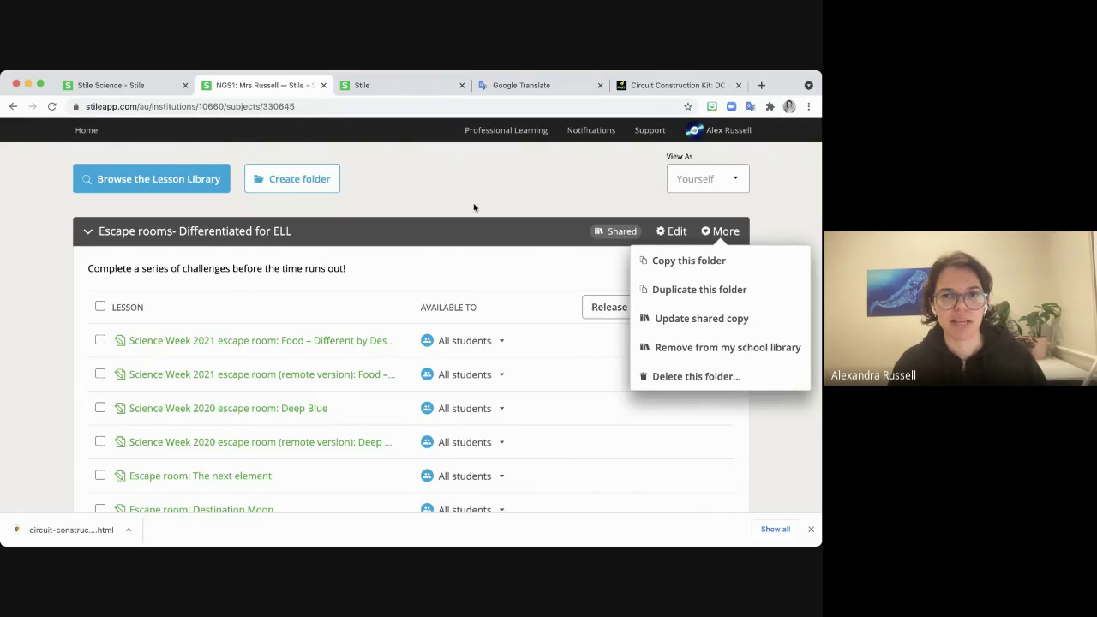
pyautogui.click(649, 335)
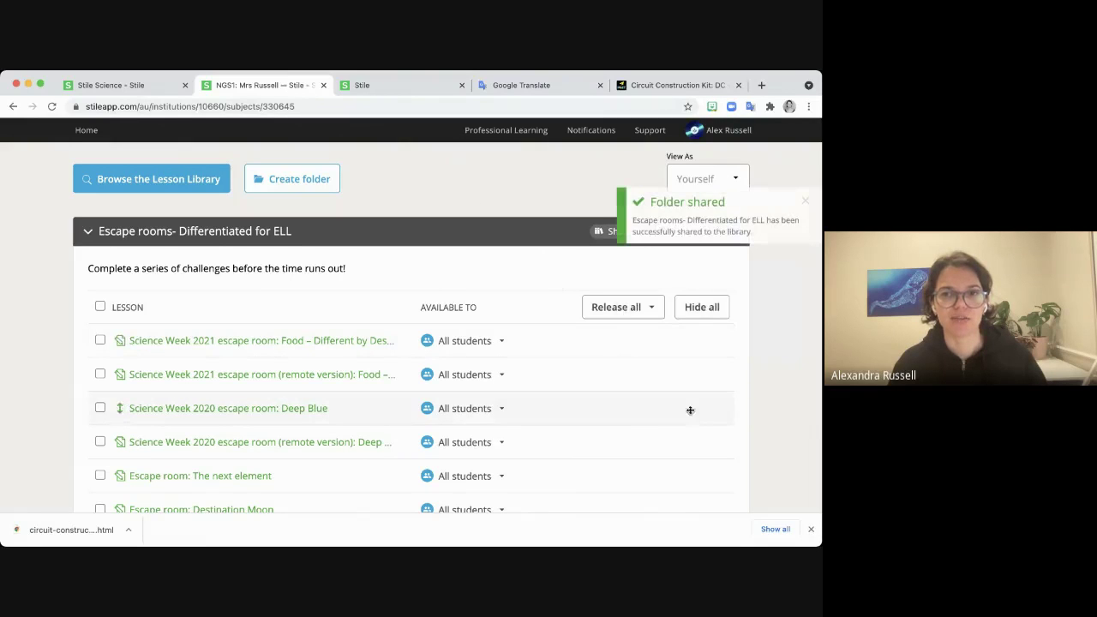
pyautogui.scroll(1, 771, 385)
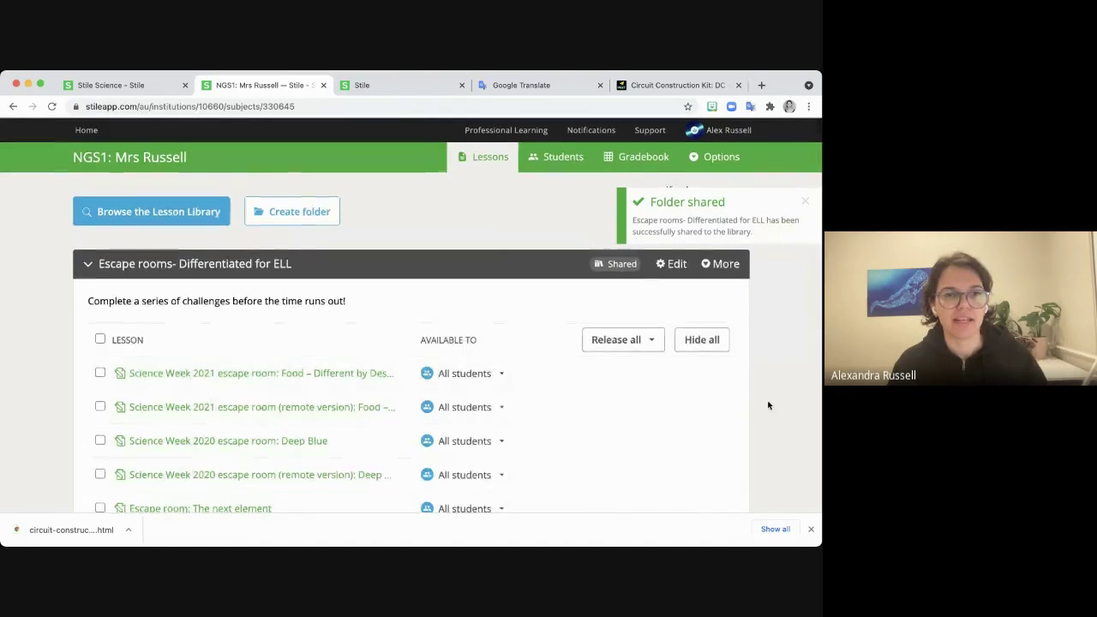
pyautogui.click(723, 265)
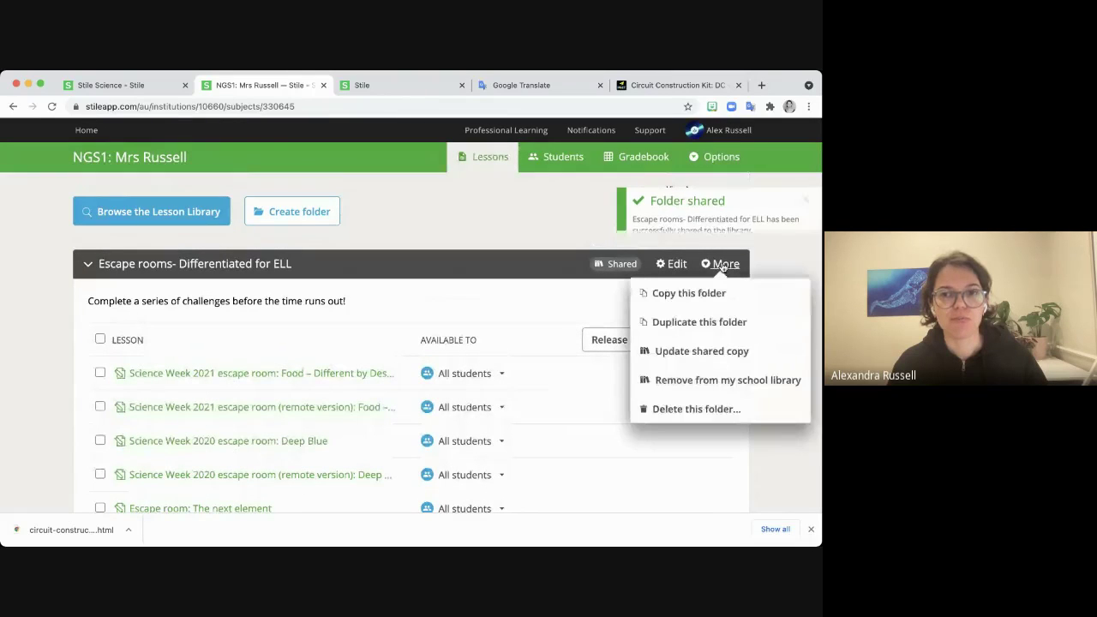
pyautogui.click(671, 388)
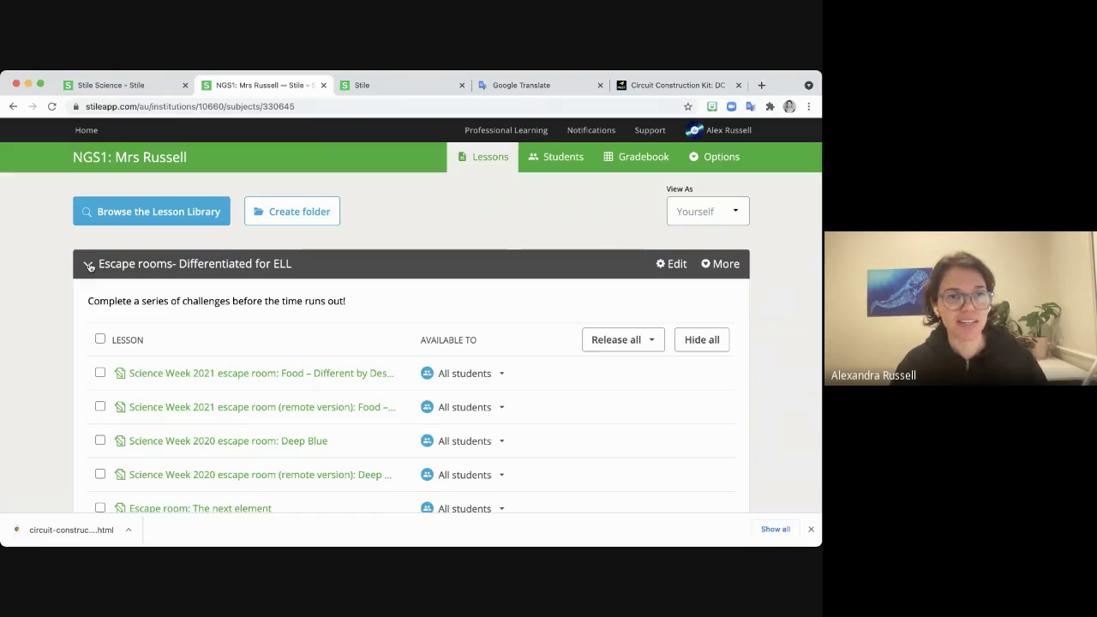
pyautogui.click(89, 266)
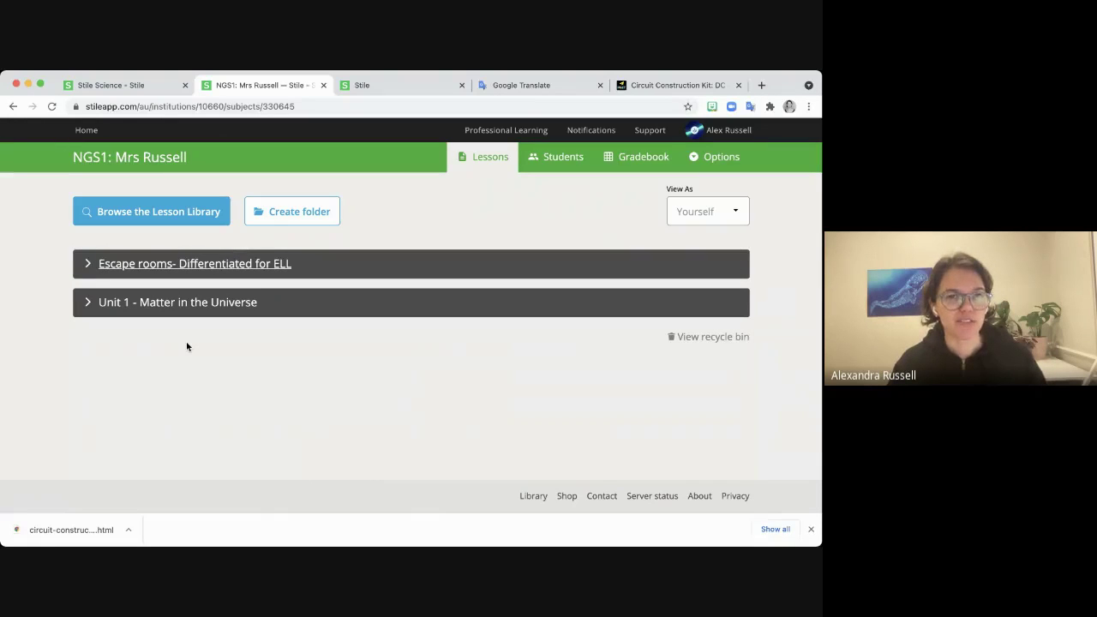
# Create a subject named 'NGS1 Teacher Space' from the district home and view its Students page.
pyautogui.click(81, 133)
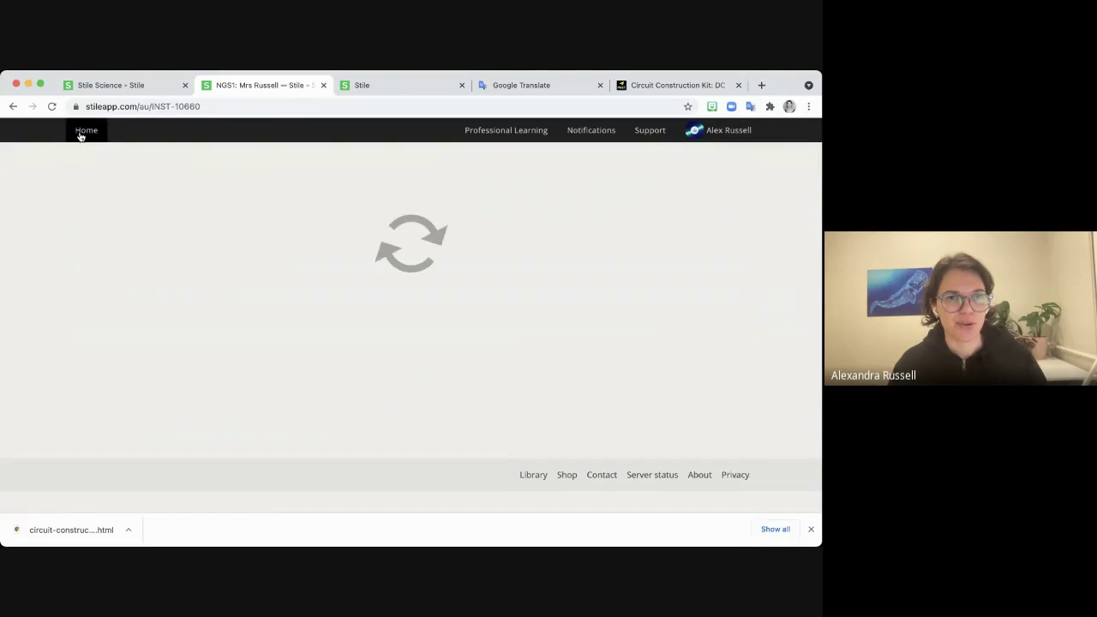
pyautogui.click(261, 368)
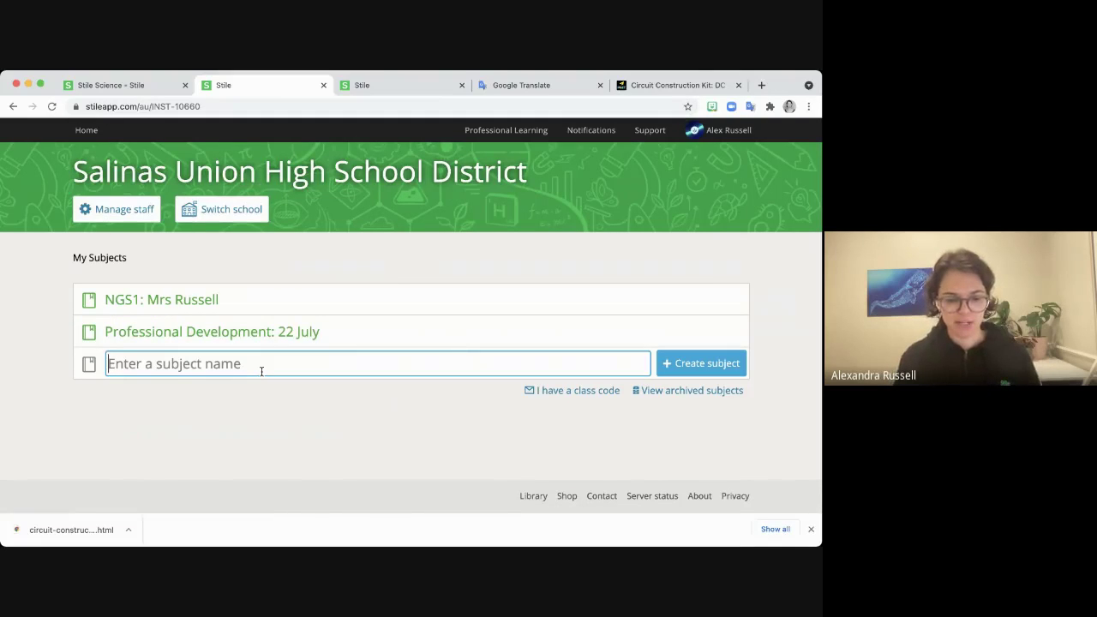
pyautogui.write('NGS')
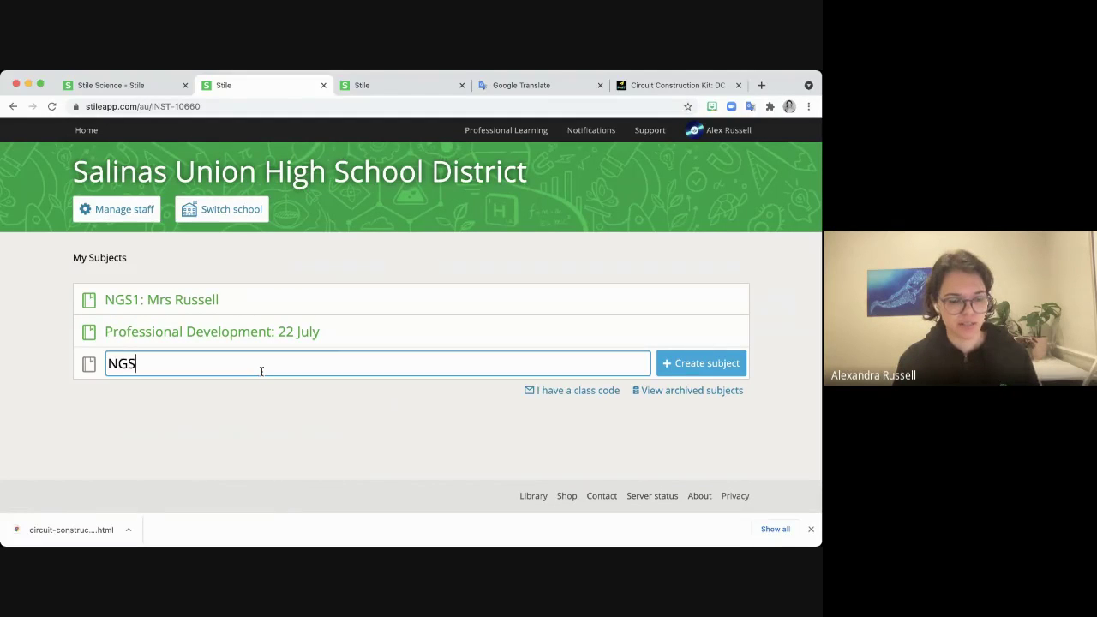
pyautogui.write('1 Teacher Sa')
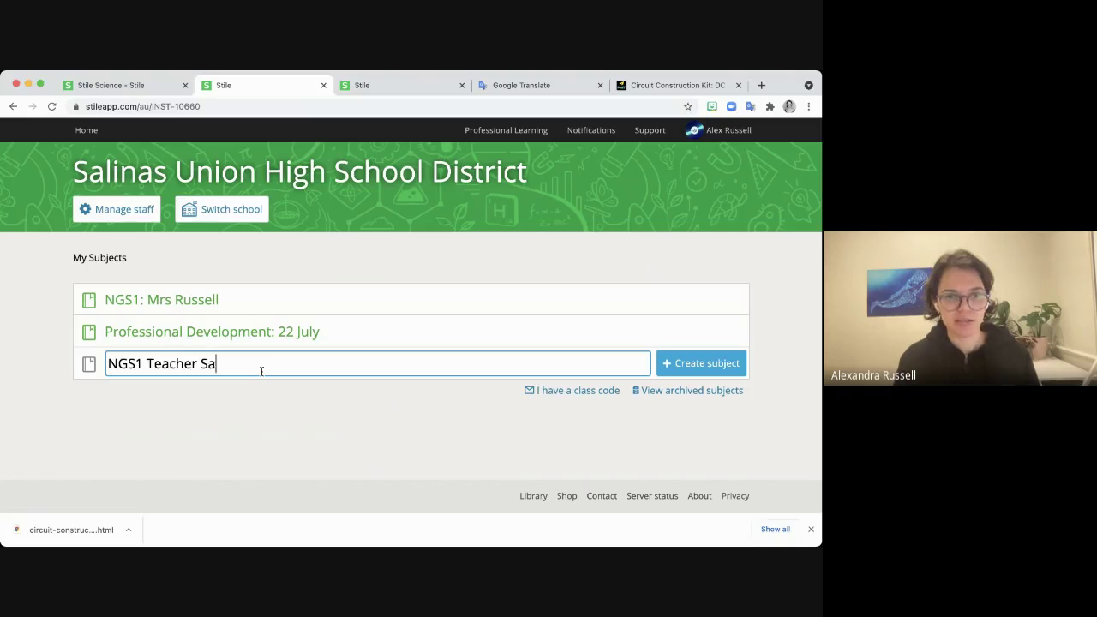
pyautogui.press('BackSpace')
pyautogui.write('pace')
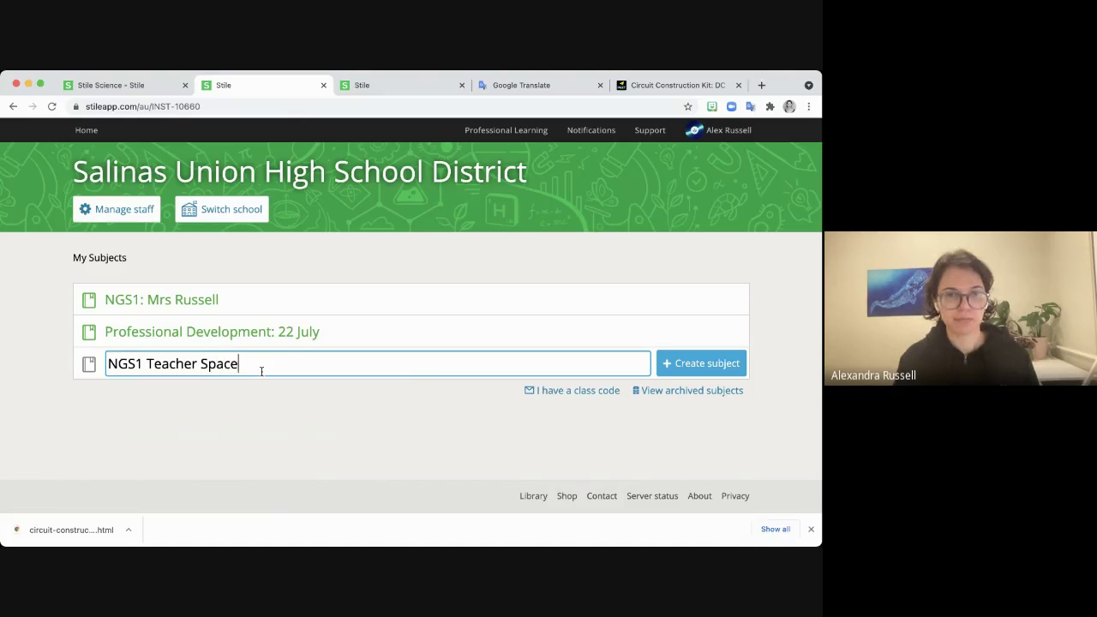
pyautogui.click(708, 367)
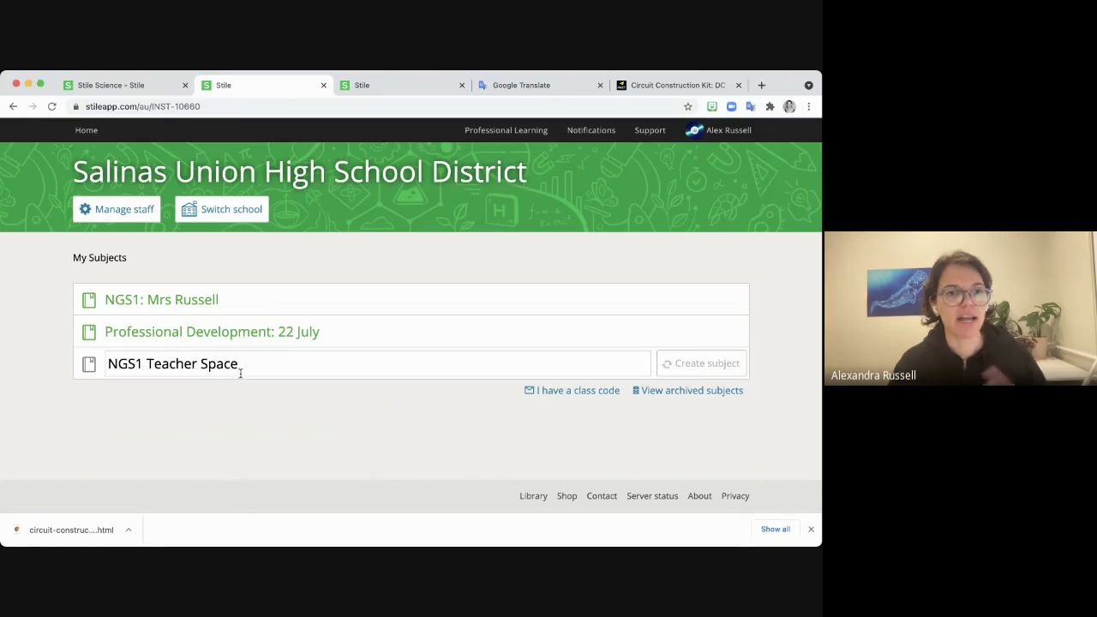
pyautogui.click(190, 368)
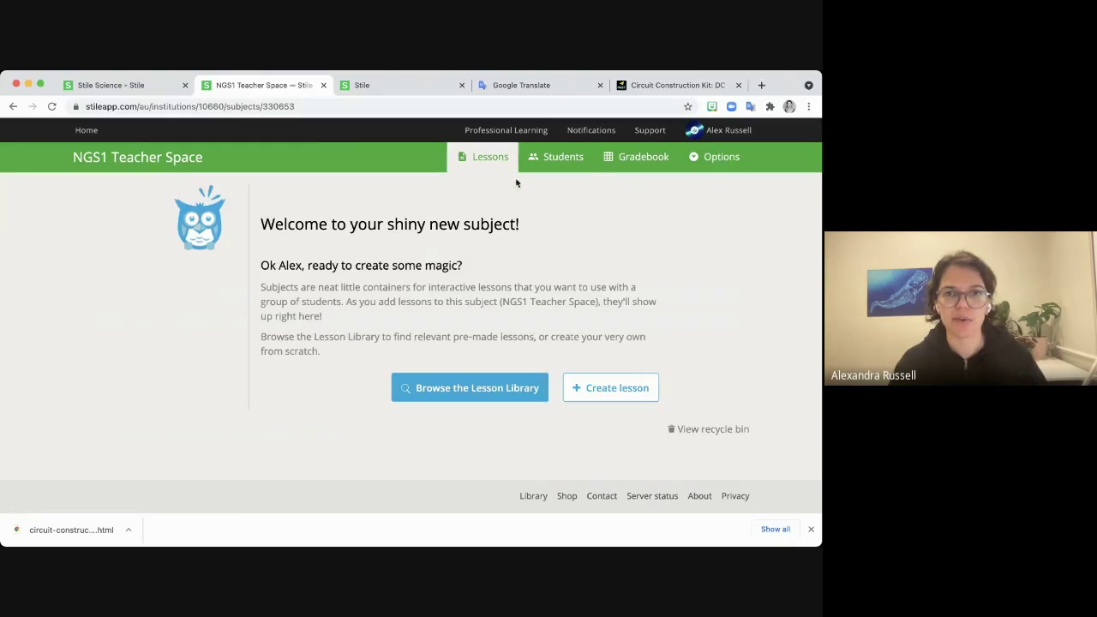
pyautogui.click(557, 158)
# Send a co-teacher invitation to a colleague's e-mail address, then go back to the Lessons page.
pyautogui.click(123, 299)
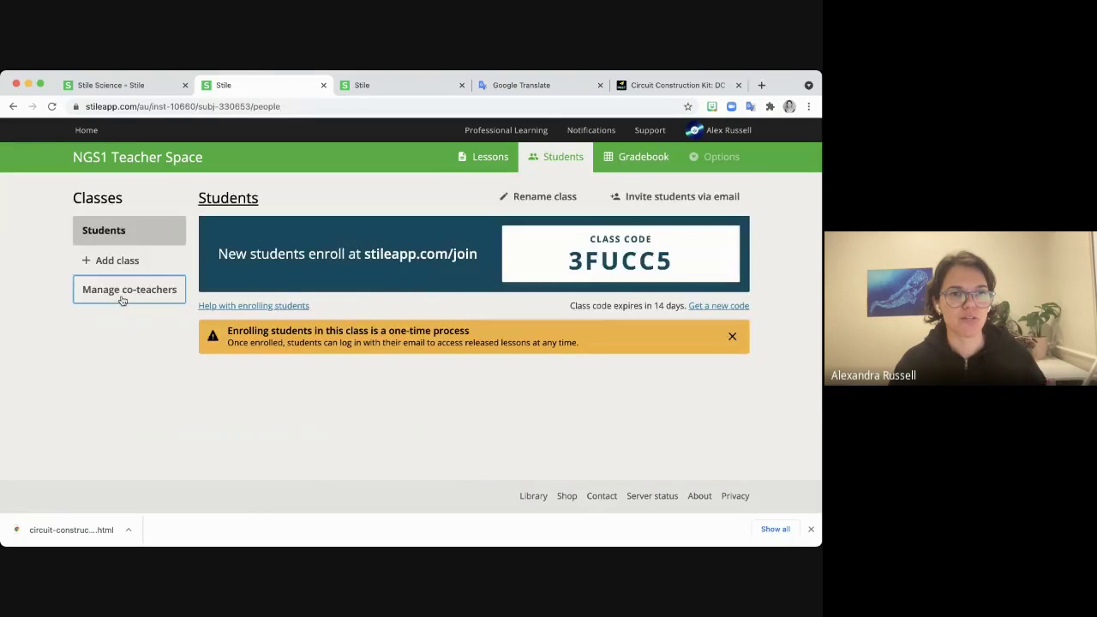
pyautogui.click(699, 197)
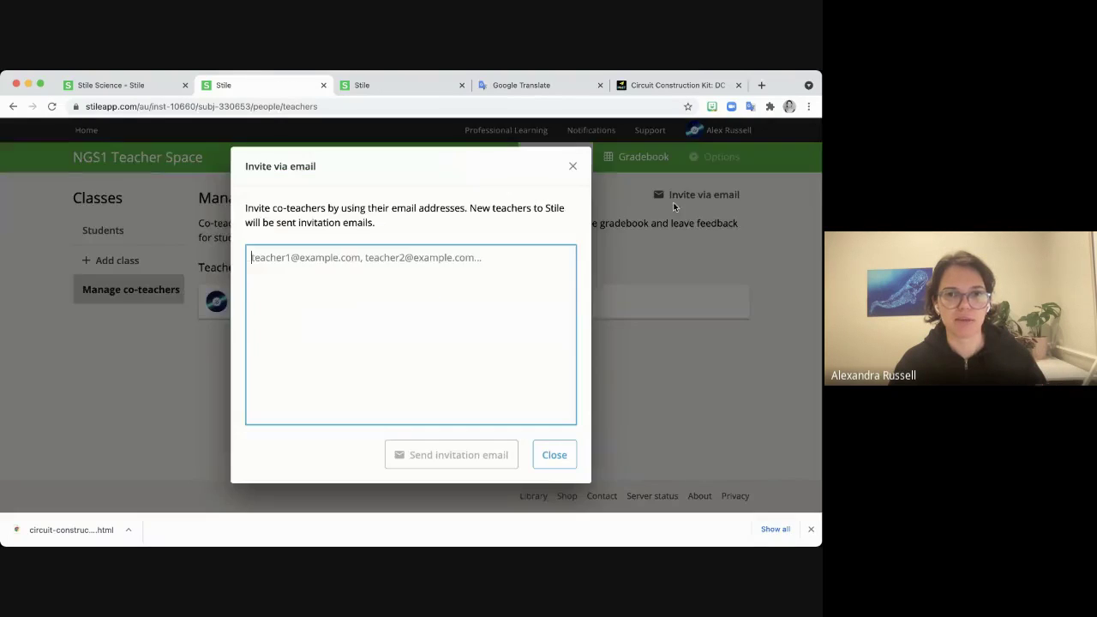
pyautogui.click(441, 289)
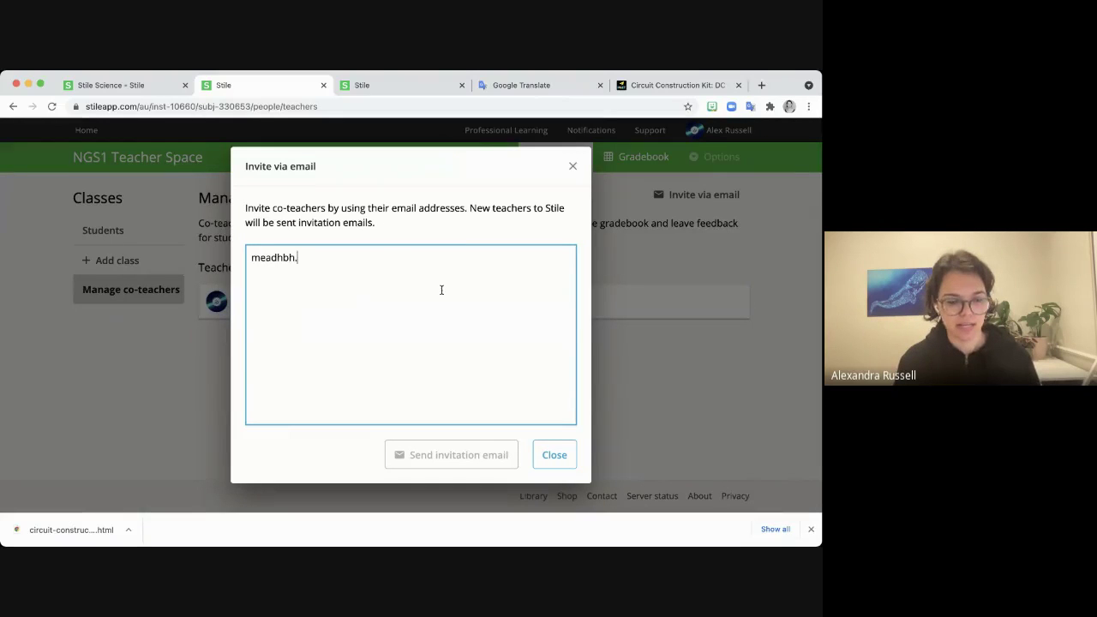
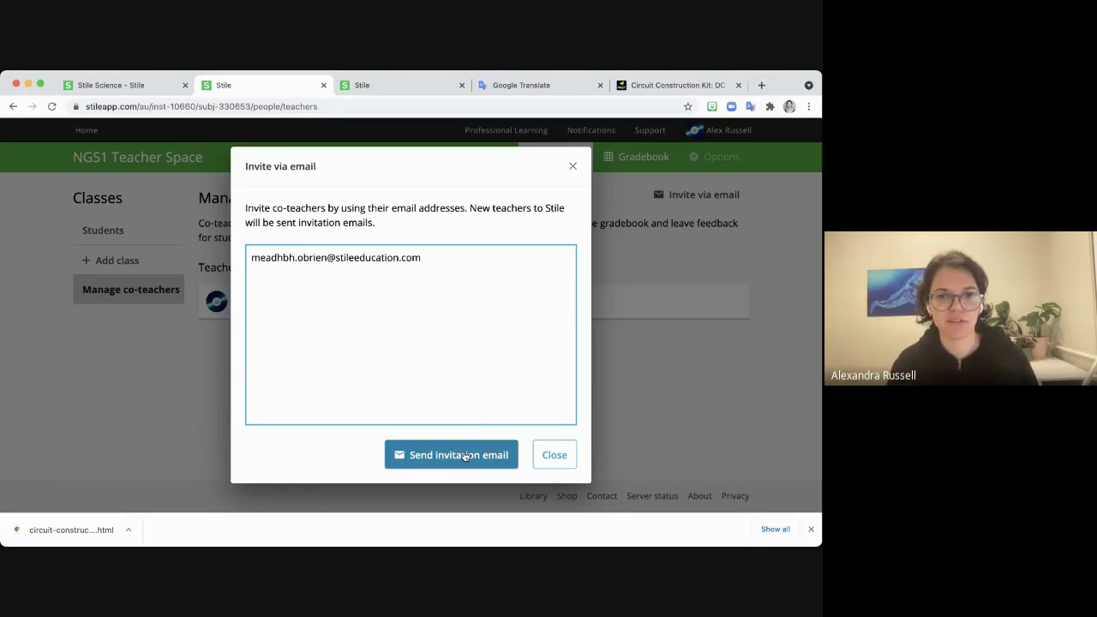
pyautogui.click(464, 455)
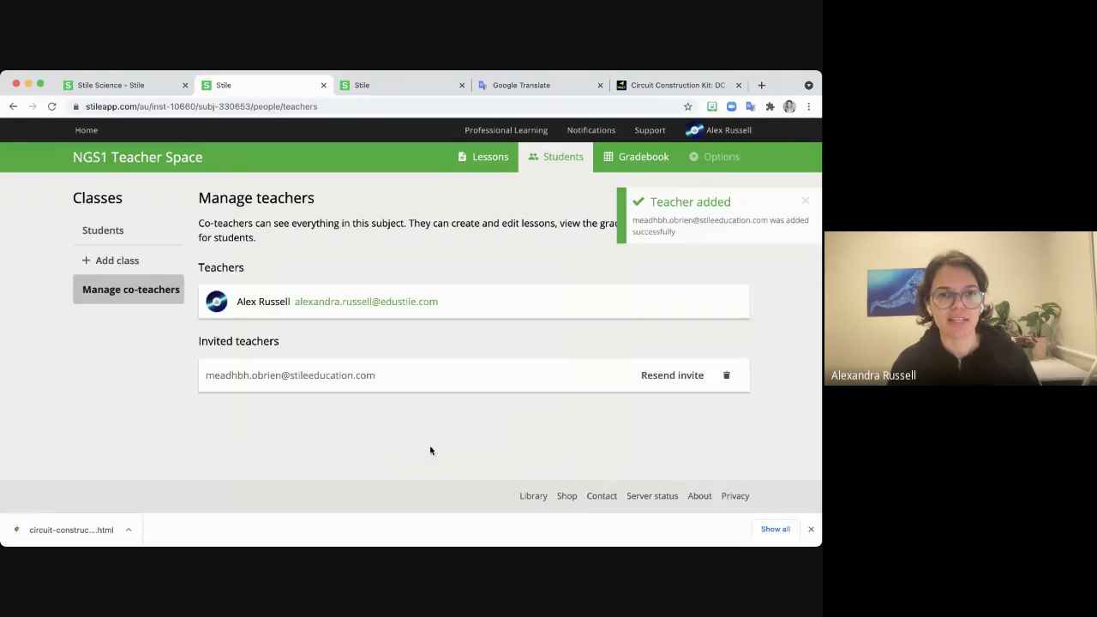
pyautogui.click(483, 156)
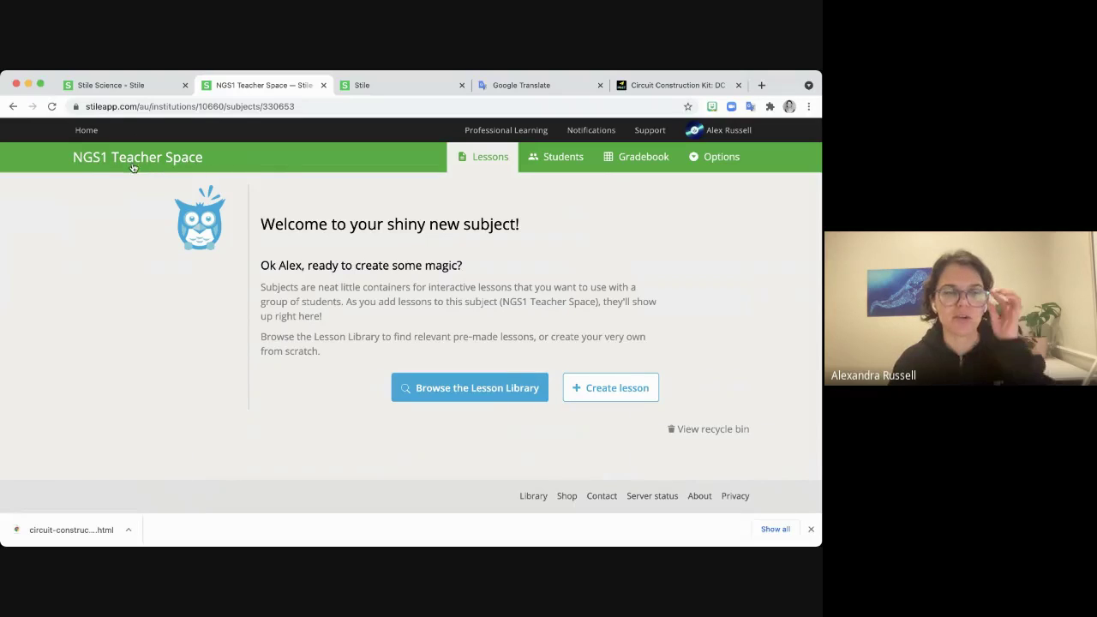
# Add a new copy of the Science news lessons unit from Grades 5-10 Science Lessons to NGS1 Teacher Space.
pyautogui.click(475, 388)
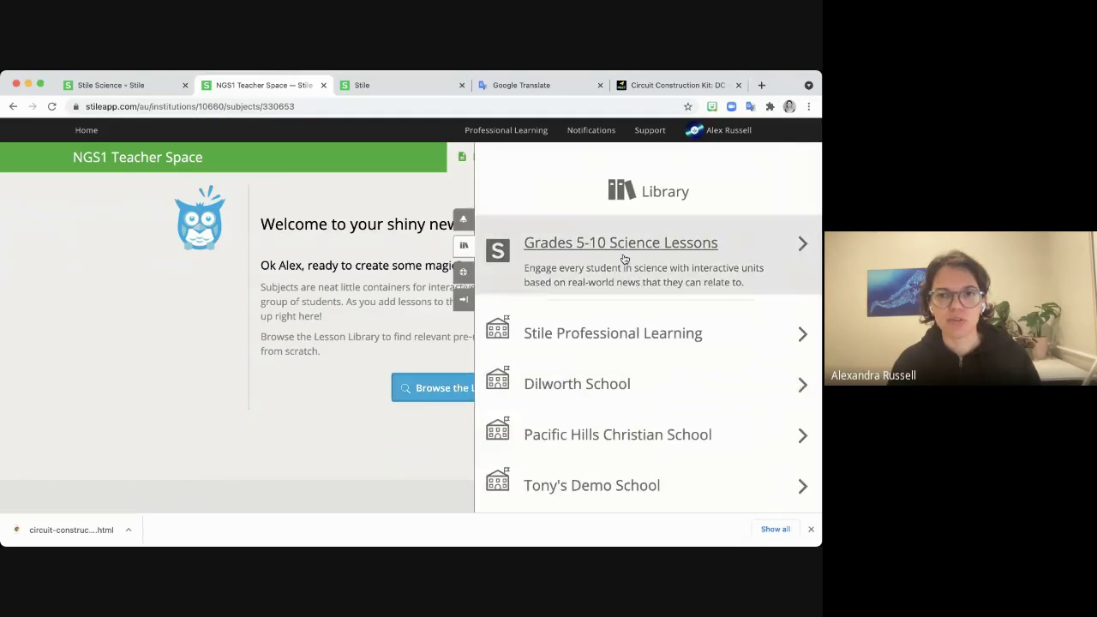
pyautogui.click(624, 257)
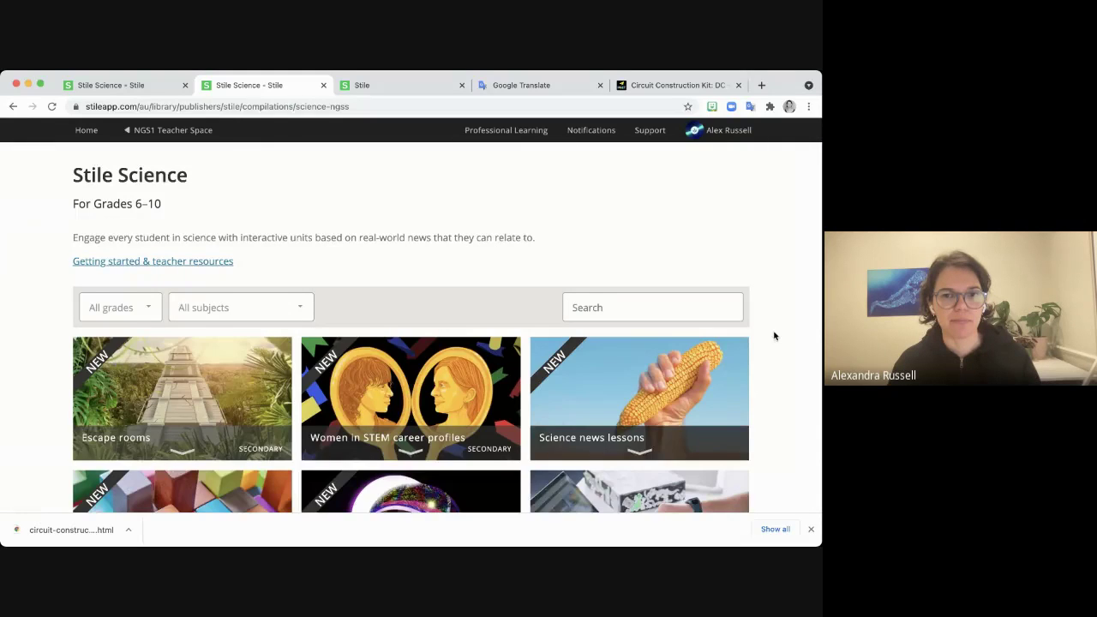
pyautogui.scroll(-2, 776, 339)
pyautogui.click(609, 391)
pyautogui.click(708, 234)
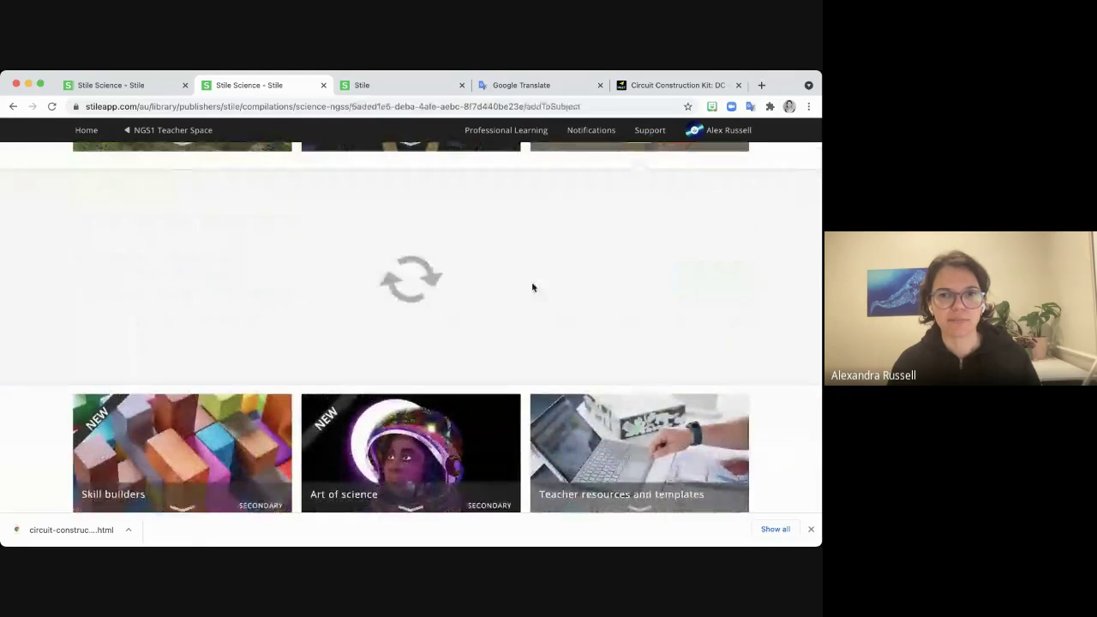
pyautogui.click(538, 301)
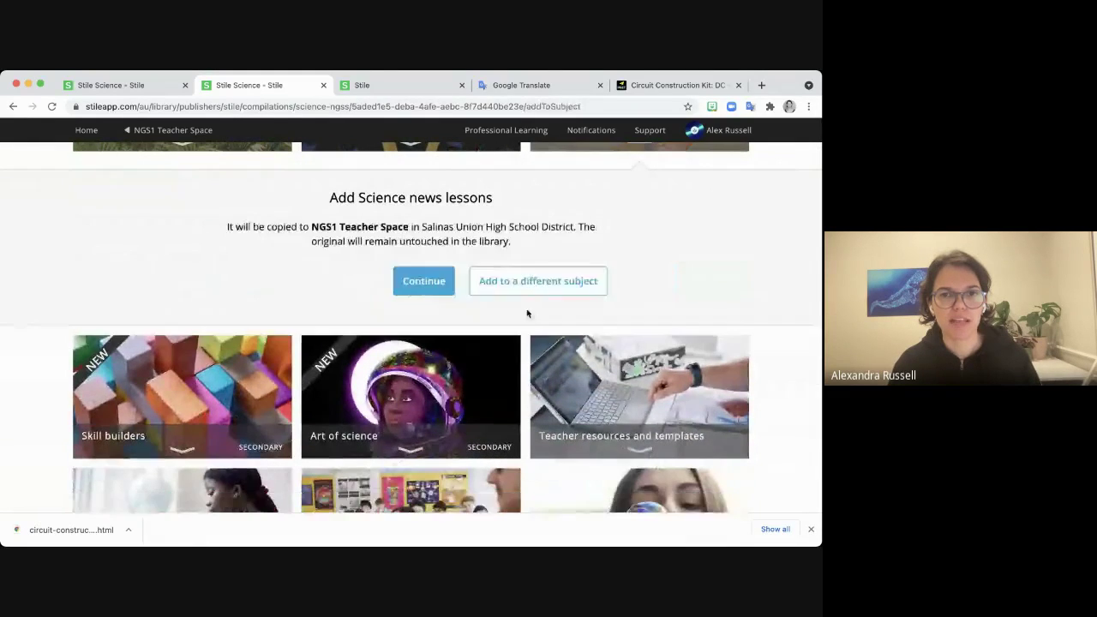
pyautogui.click(431, 287)
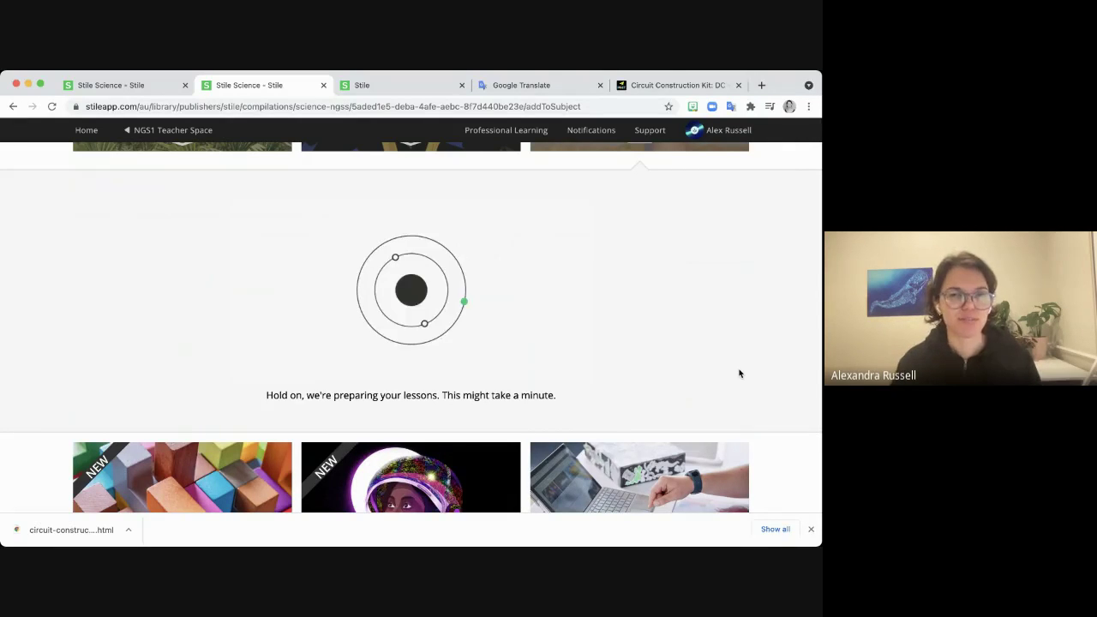
pyautogui.scroll(1, 739, 373)
pyautogui.scroll(2, 740, 373)
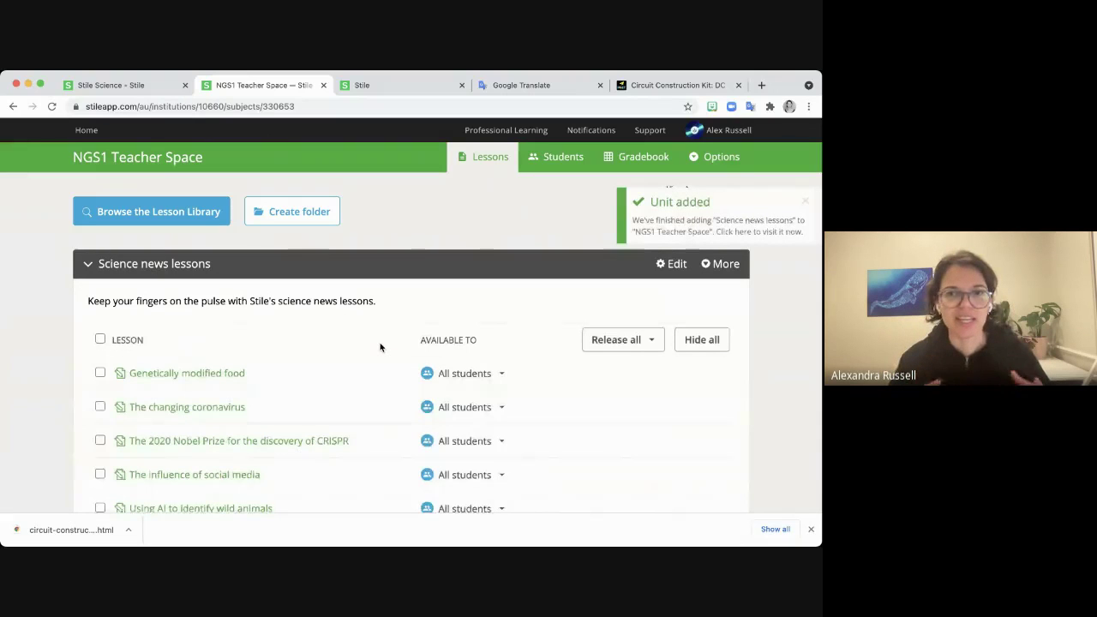
pyautogui.scroll(-2, 380, 347)
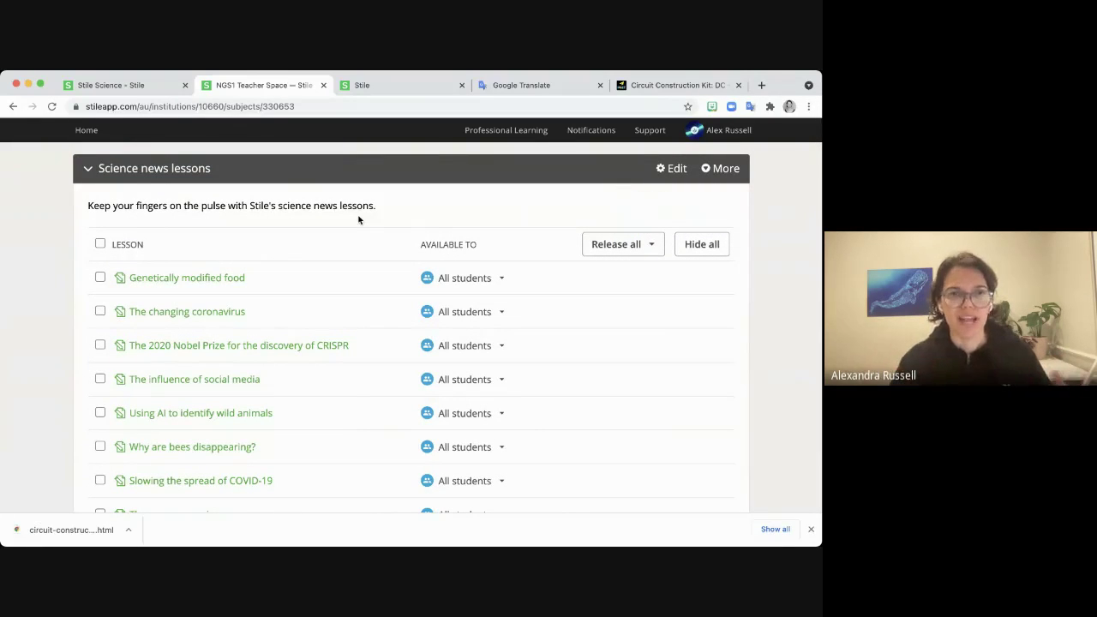
# Copy the Genetically modified food lesson.
pyautogui.click(195, 280)
pyautogui.click(737, 240)
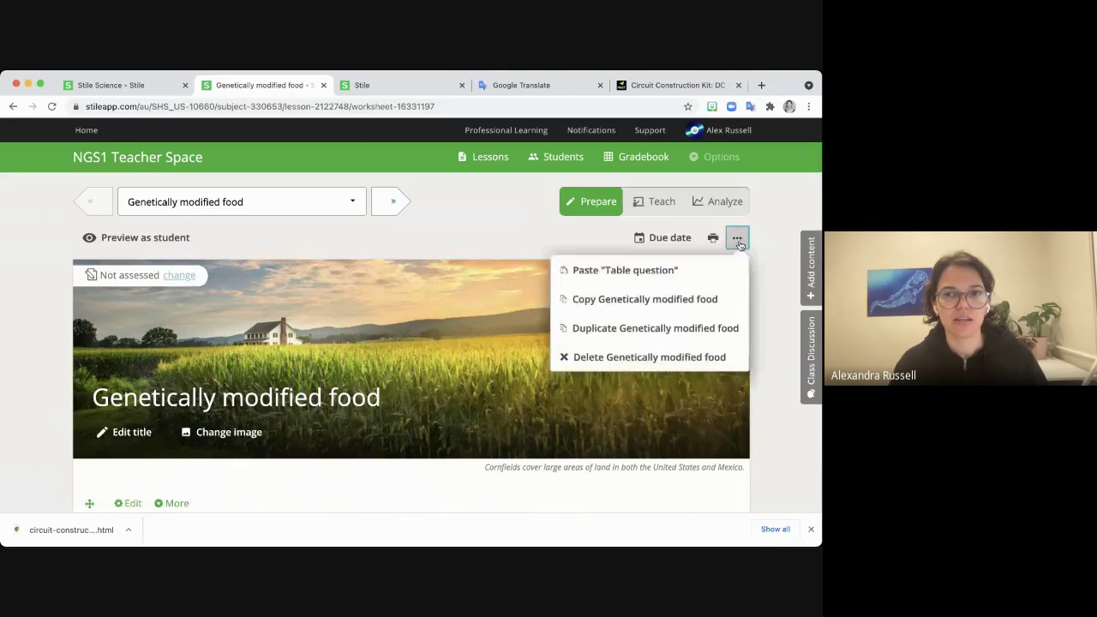
pyautogui.click(608, 306)
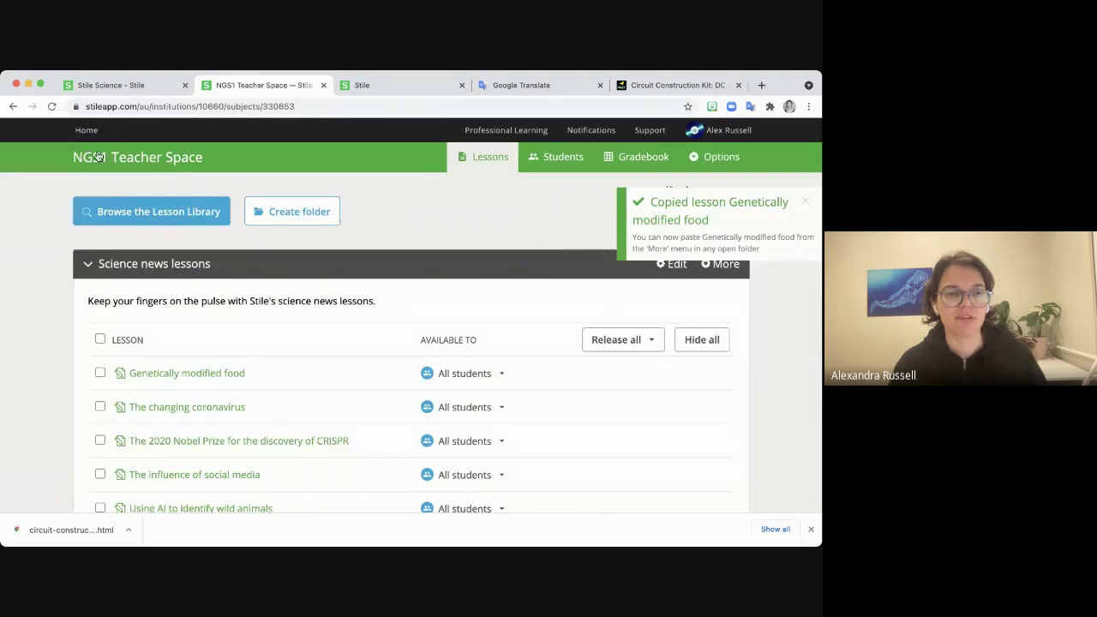
# Paste the lesson into Unit 1 - Matter in the Universe of the NGS1: Mrs Russell subject.
pyautogui.click(86, 131)
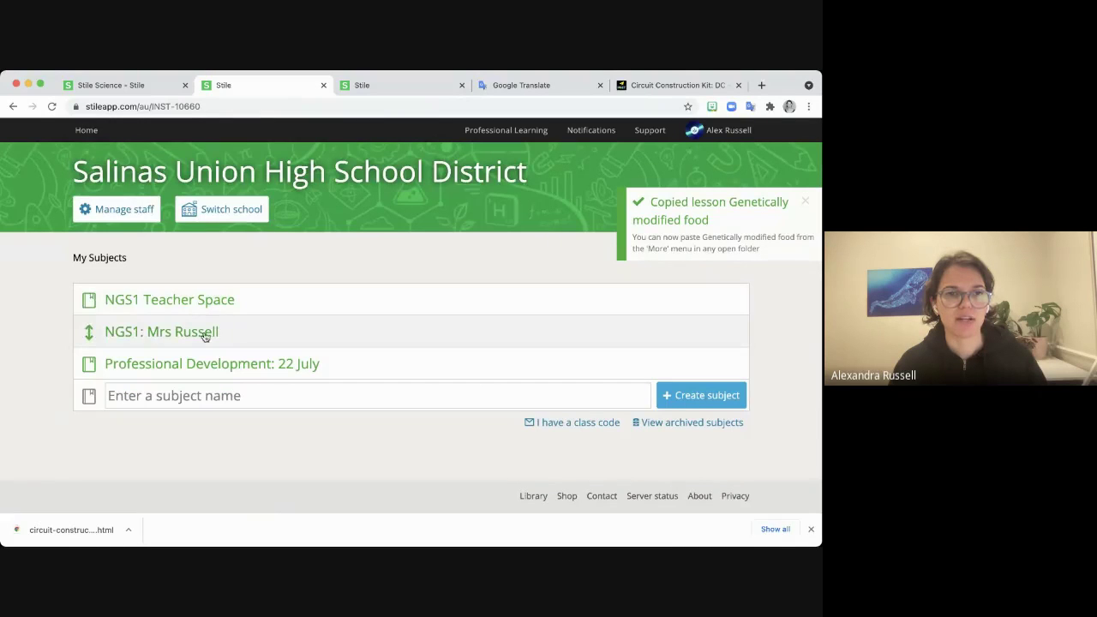
pyautogui.click(206, 336)
pyautogui.click(806, 202)
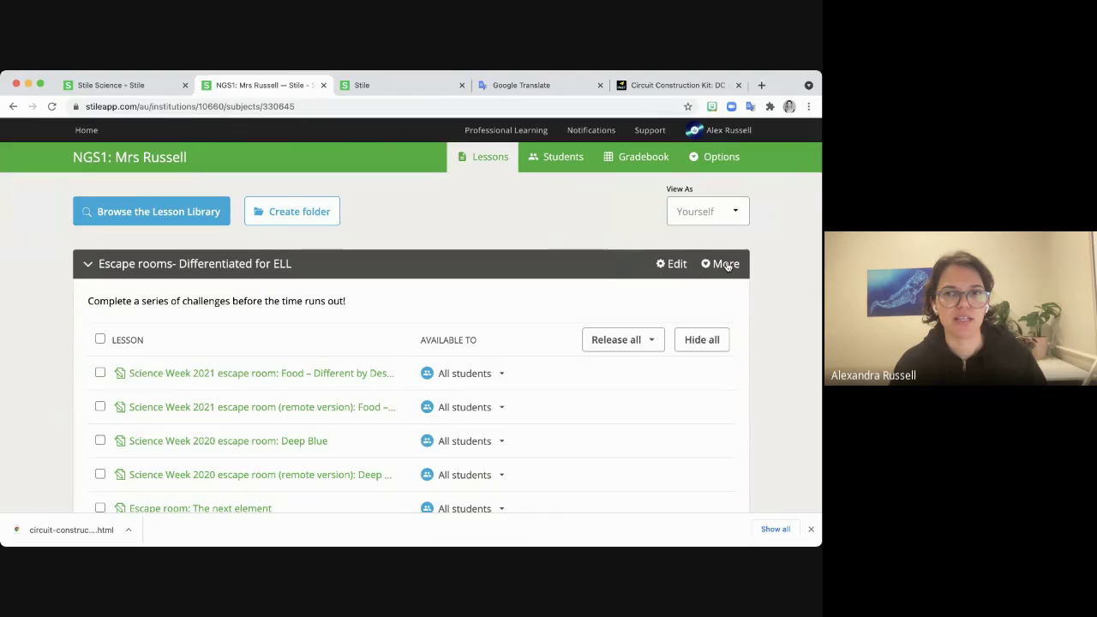
pyautogui.scroll(-10, 730, 312)
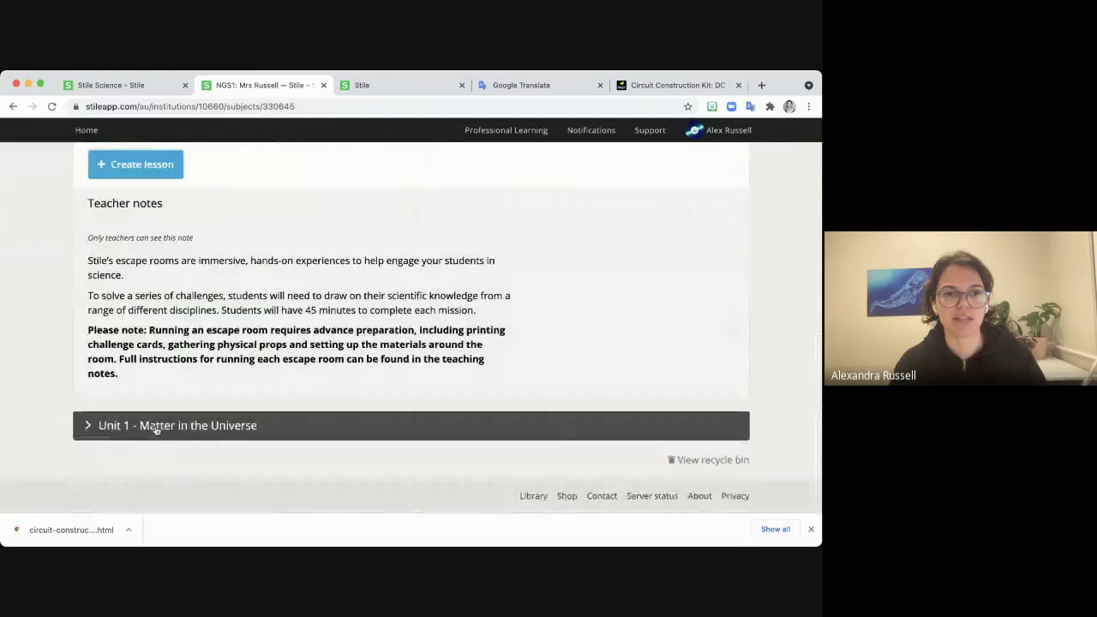
pyautogui.click(152, 426)
pyautogui.scroll(-3, 514, 411)
pyautogui.click(722, 269)
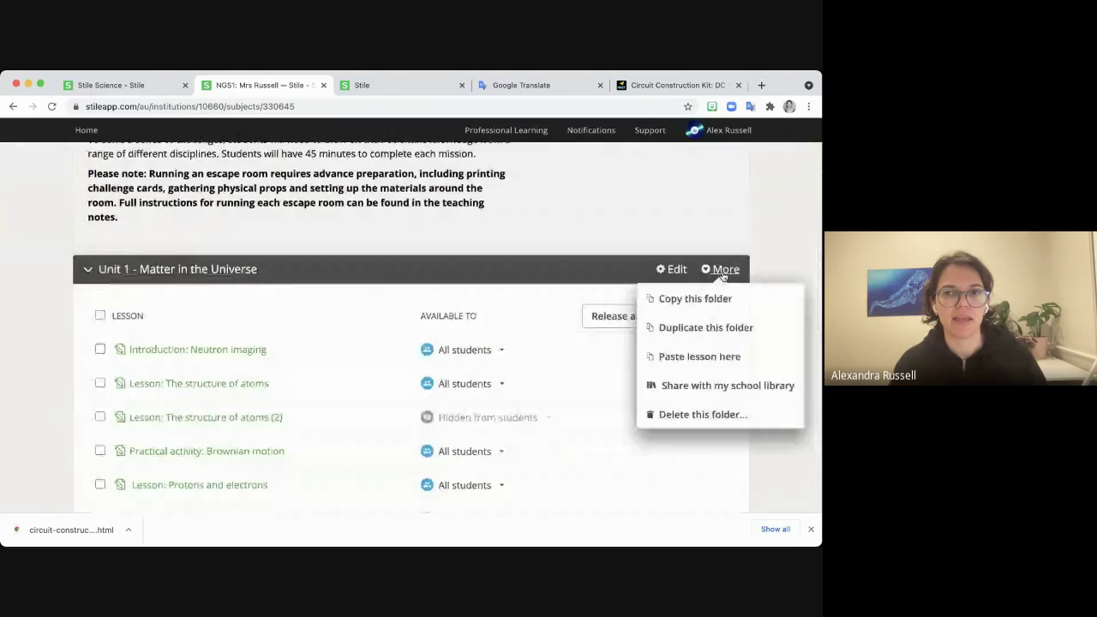
pyautogui.click(683, 362)
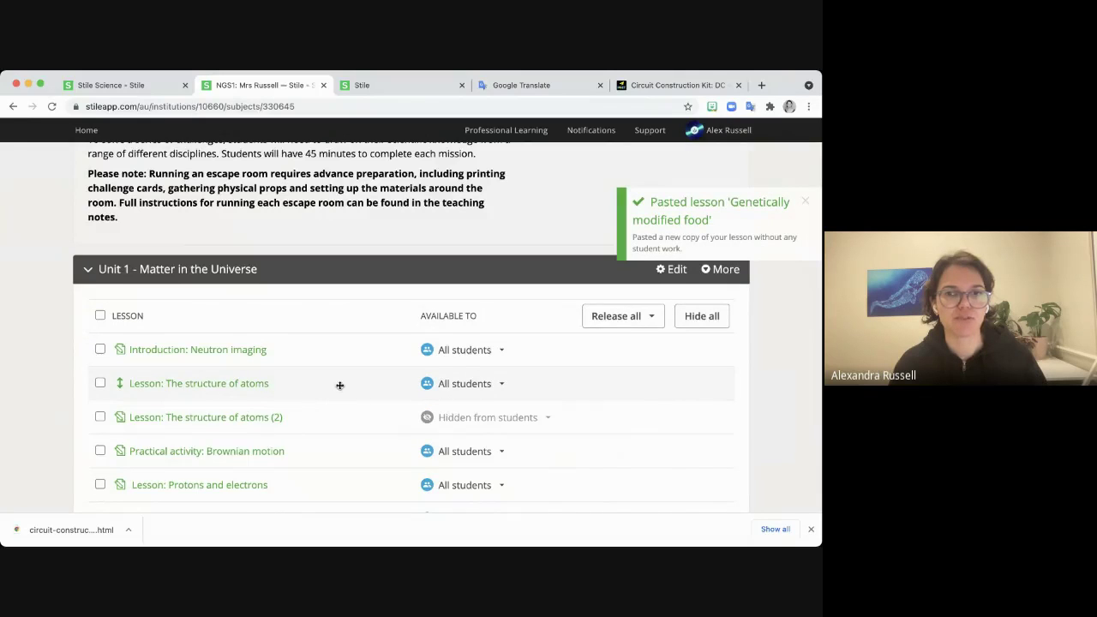
pyautogui.scroll(-15, 340, 386)
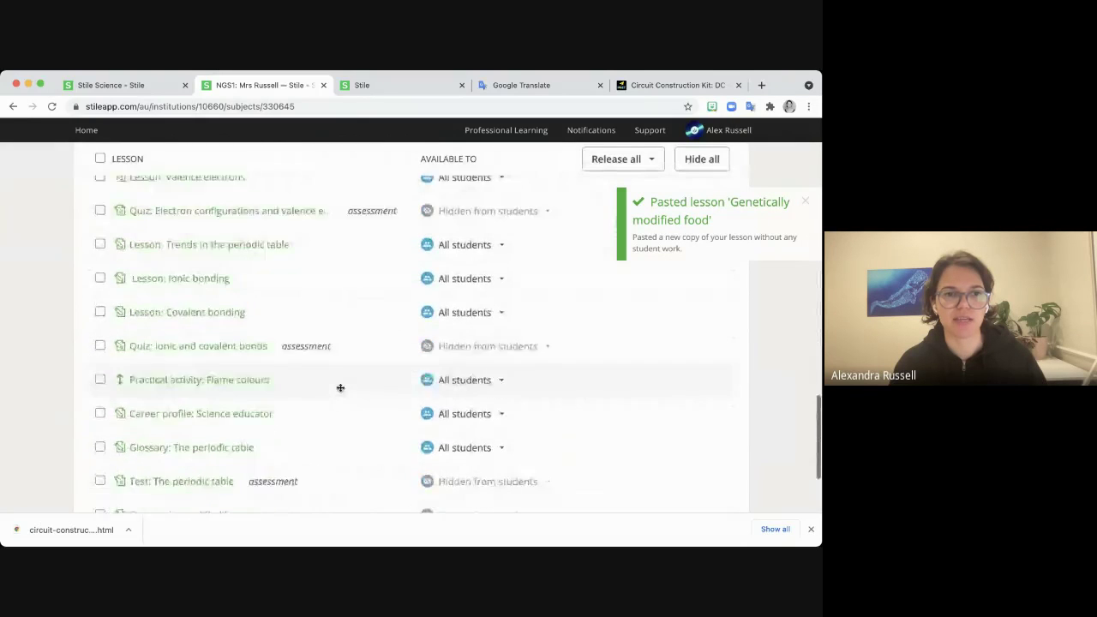
pyautogui.scroll(-4, 340, 387)
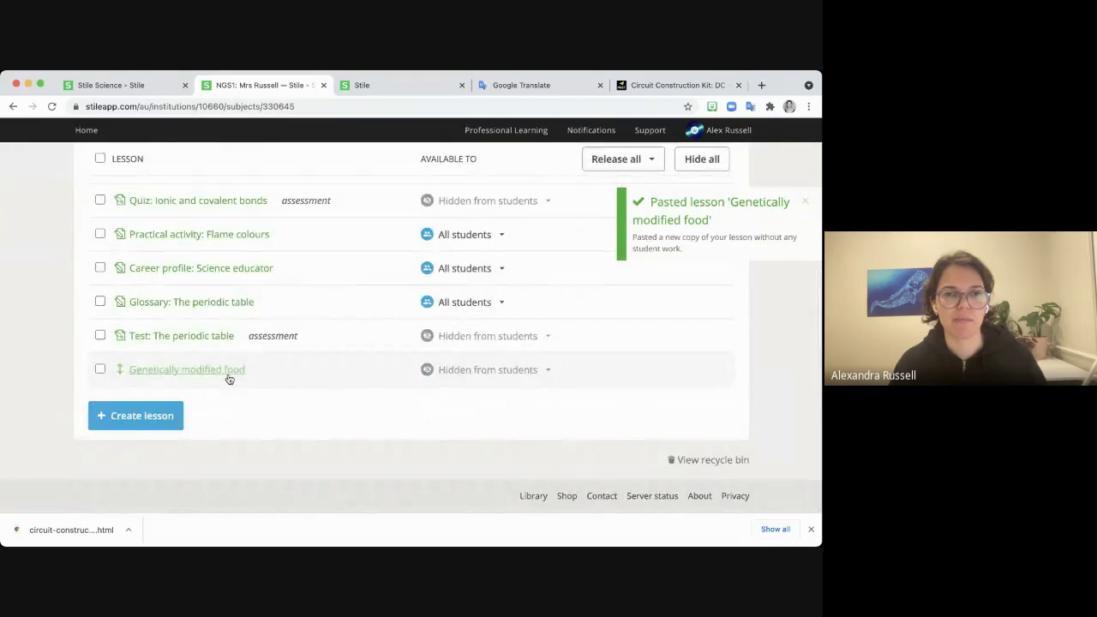
pyautogui.scroll(3, 774, 350)
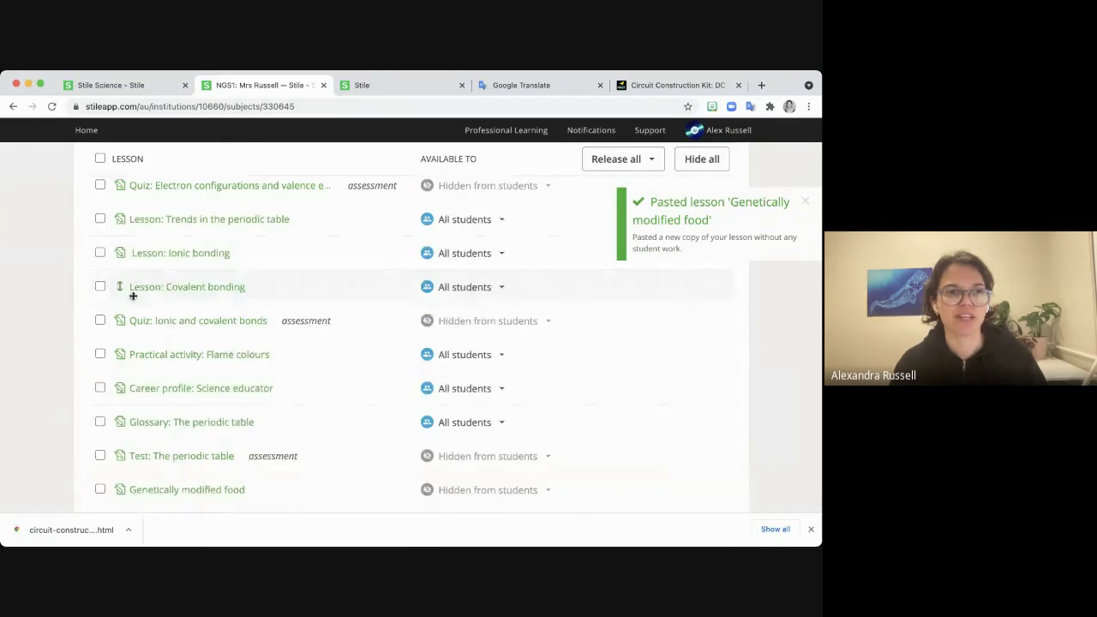
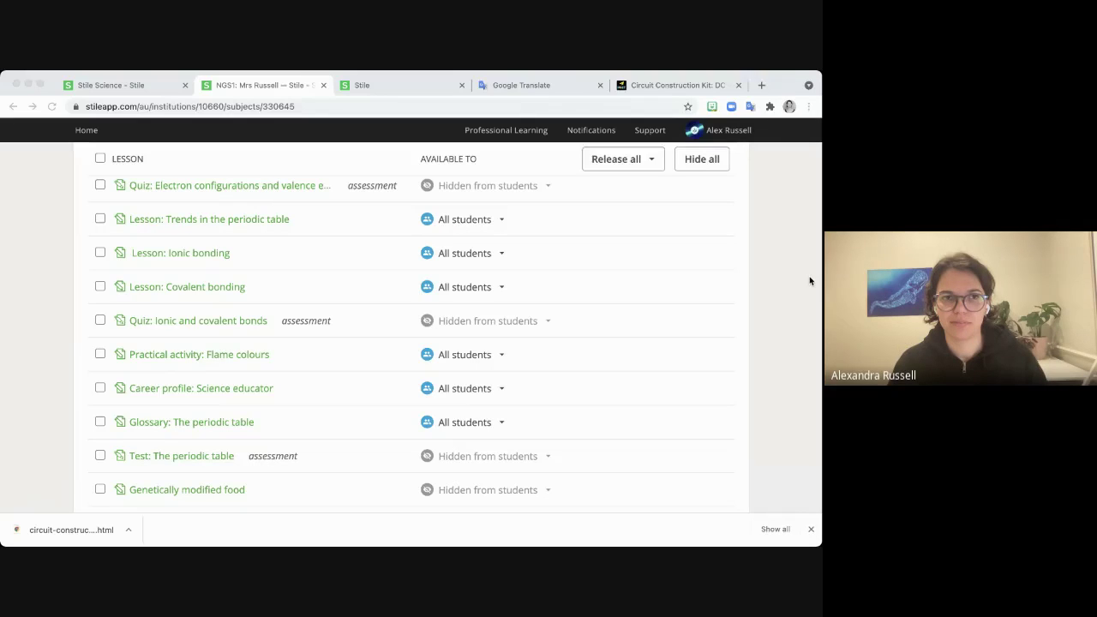
# Scroll through the NGS1 subject page to review its contents.
pyautogui.click(810, 276)
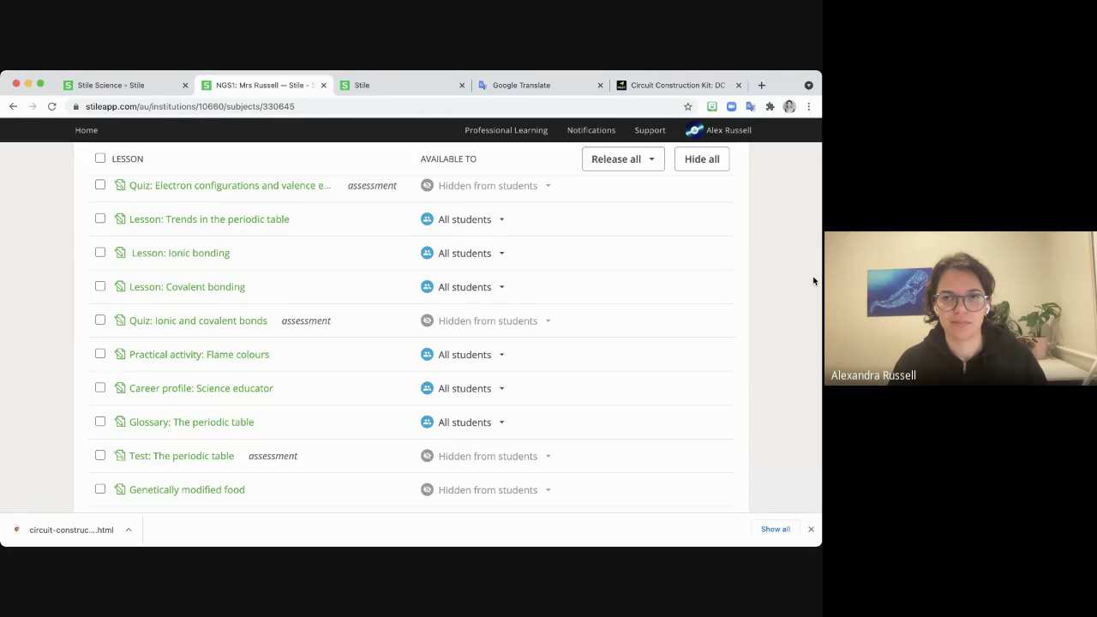
pyautogui.scroll(15, 814, 280)
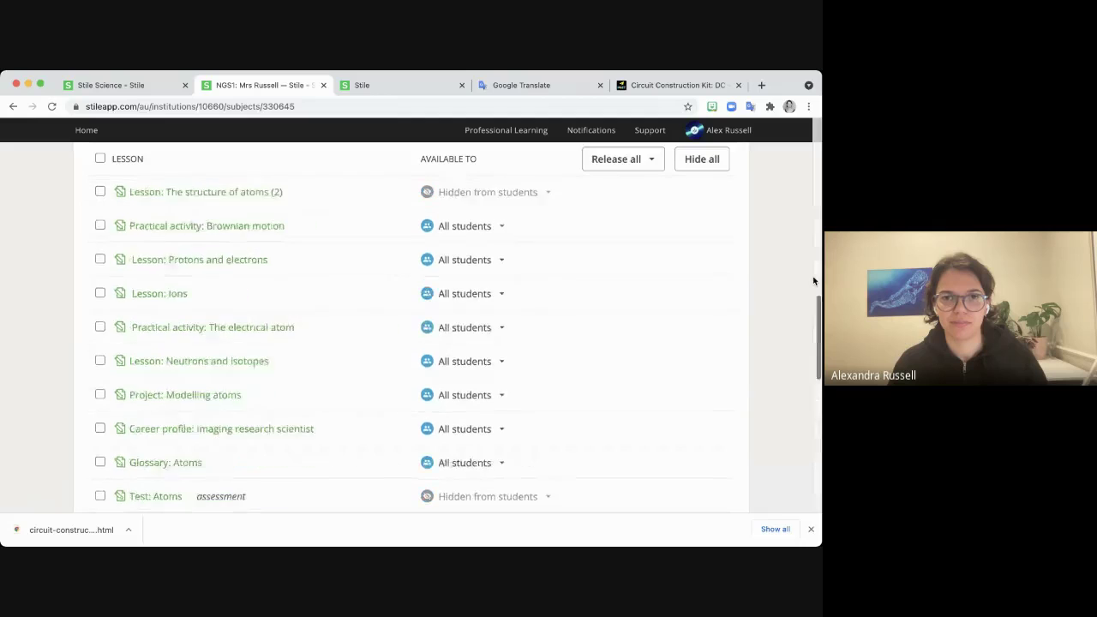
pyautogui.scroll(5, 813, 280)
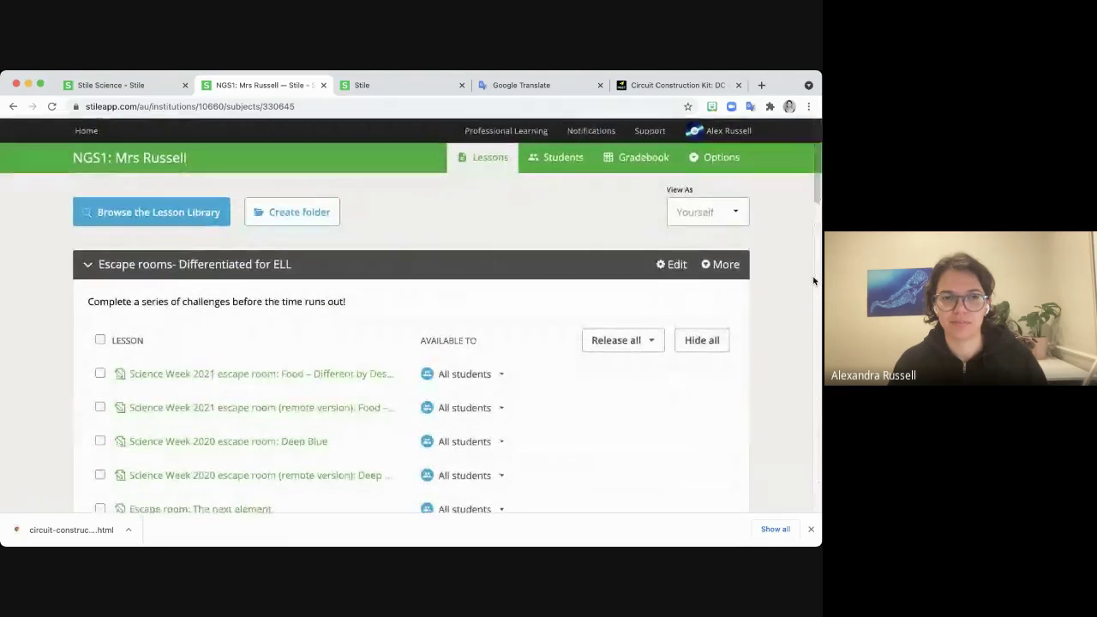
pyautogui.scroll(-3, 783, 376)
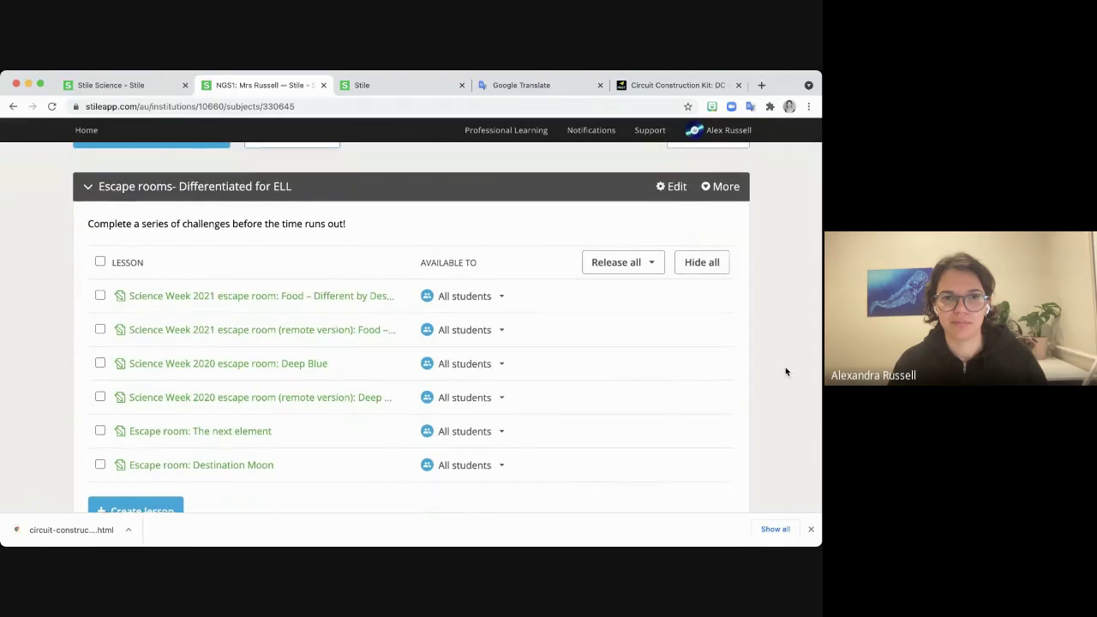
pyautogui.scroll(-1, 786, 375)
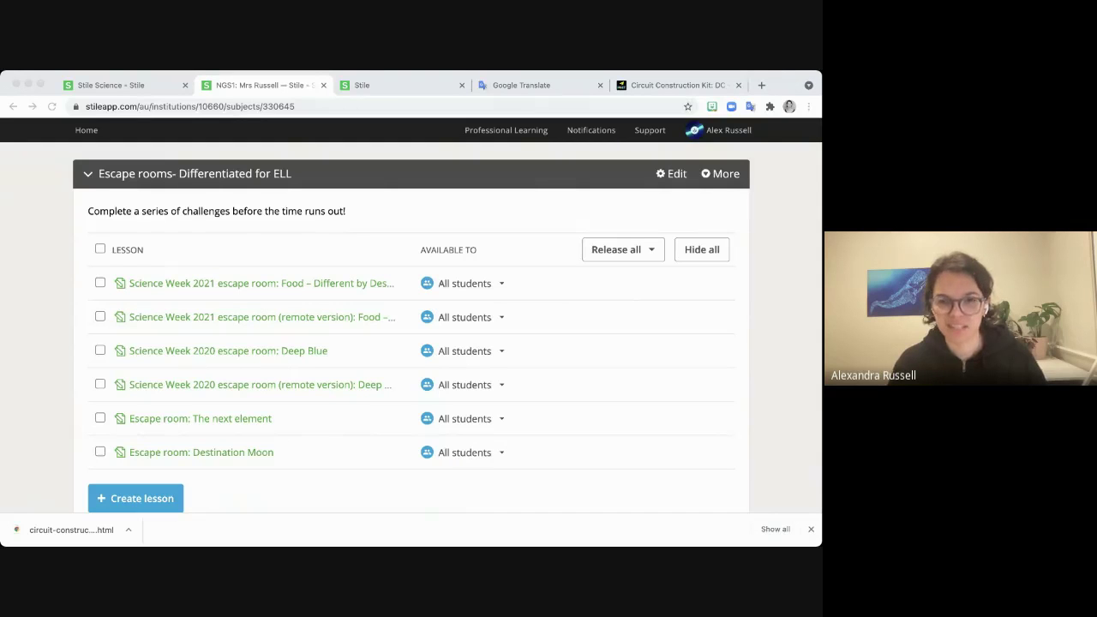
pyautogui.click(808, 384)
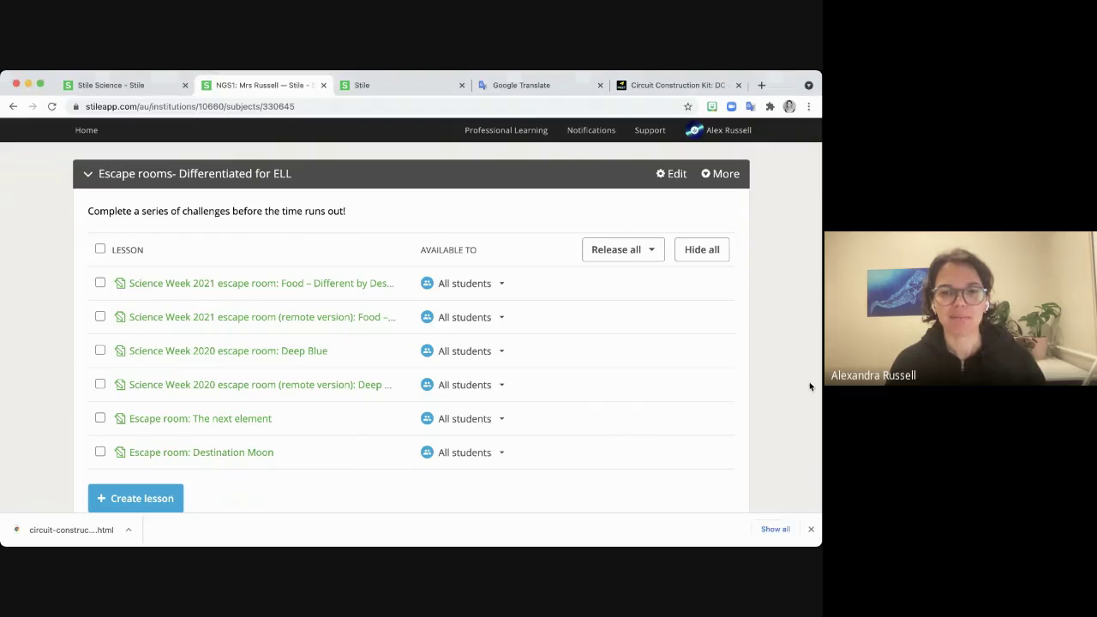
pyautogui.scroll(1, 807, 385)
pyautogui.scroll(3, 806, 386)
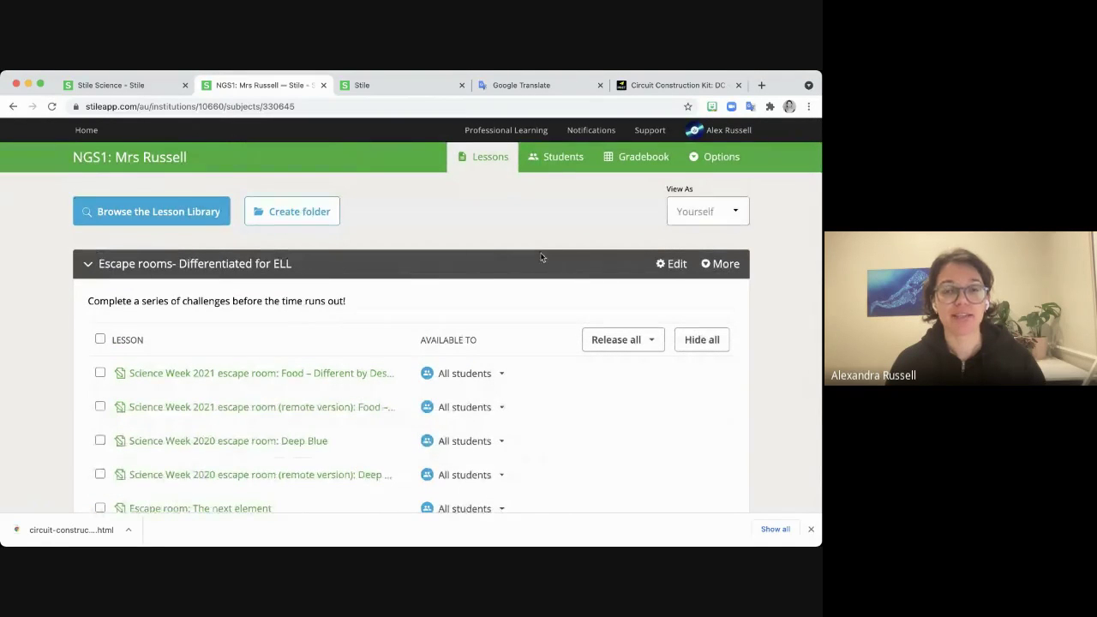
# On NGS1's Students page, add a Class B, delete it, and return Home.
pyautogui.click(553, 163)
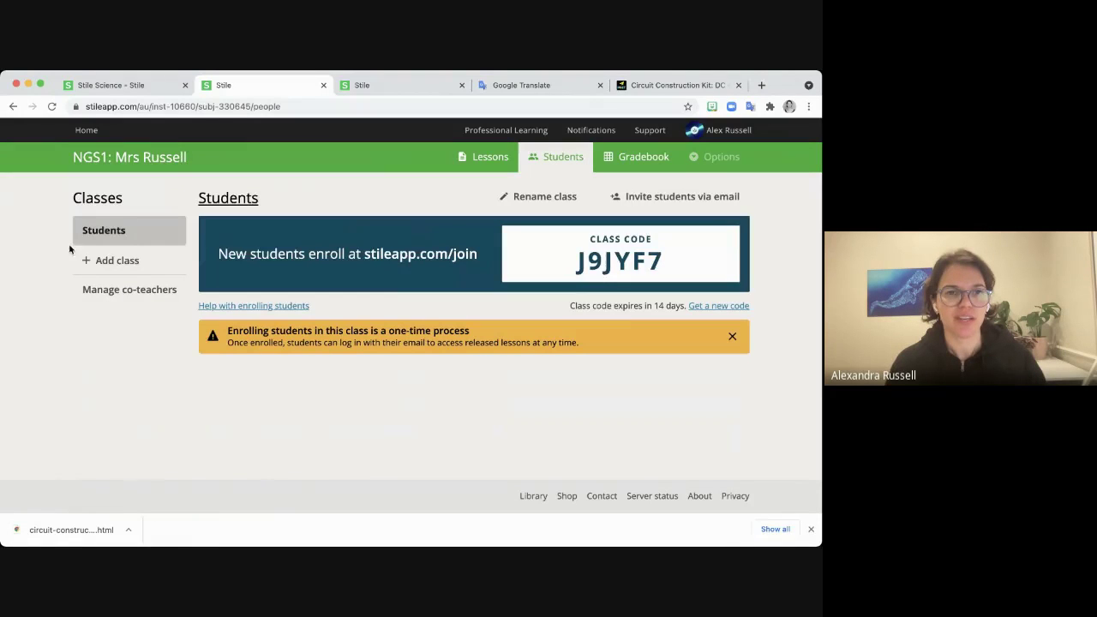
pyautogui.click(133, 261)
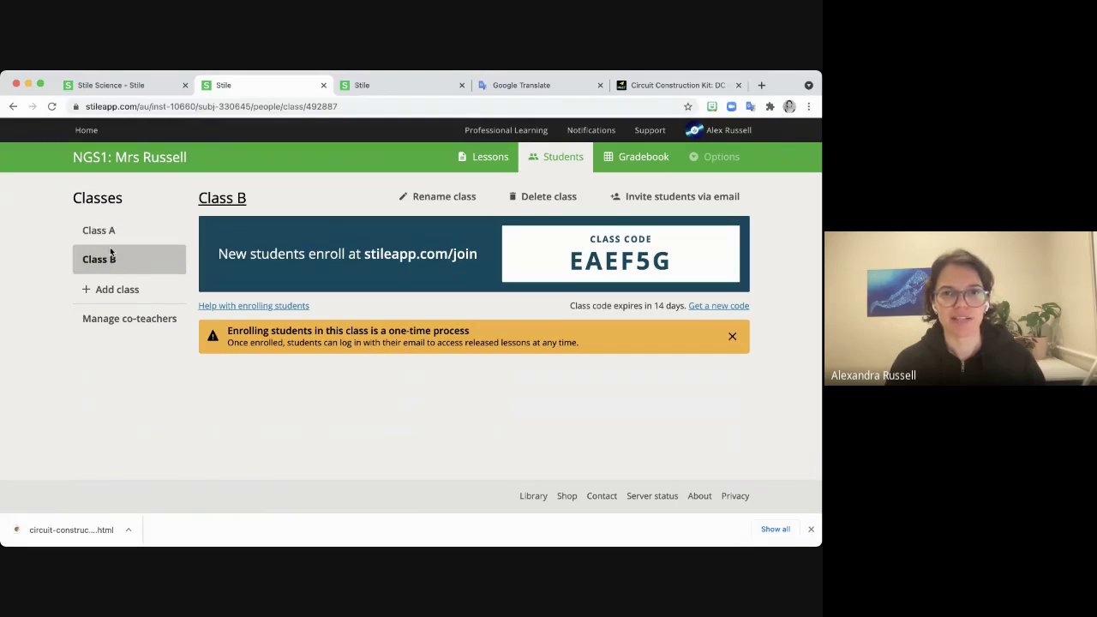
pyautogui.click(540, 202)
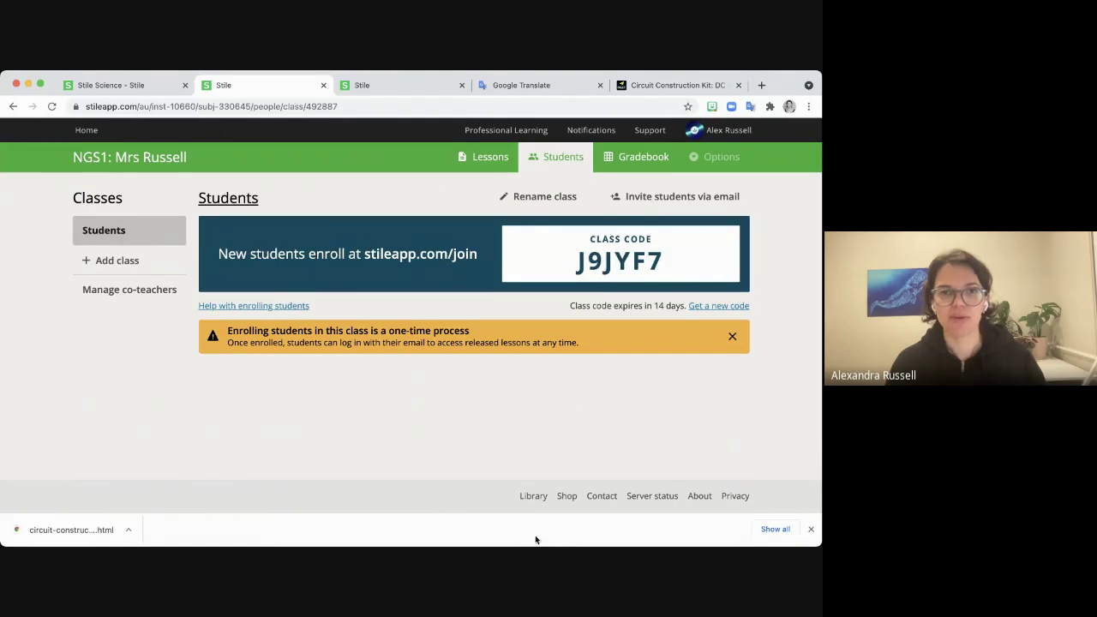
pyautogui.click(86, 132)
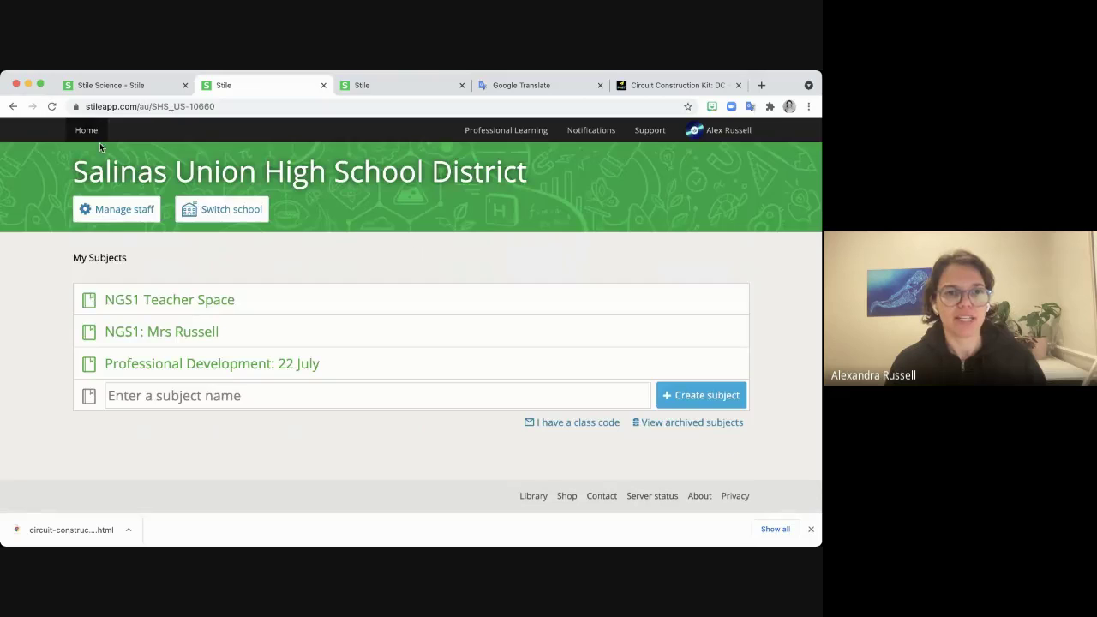
# Open NGS1 Teacher Space and view its Options dropdown, closing it unchanged.
pyautogui.click(153, 299)
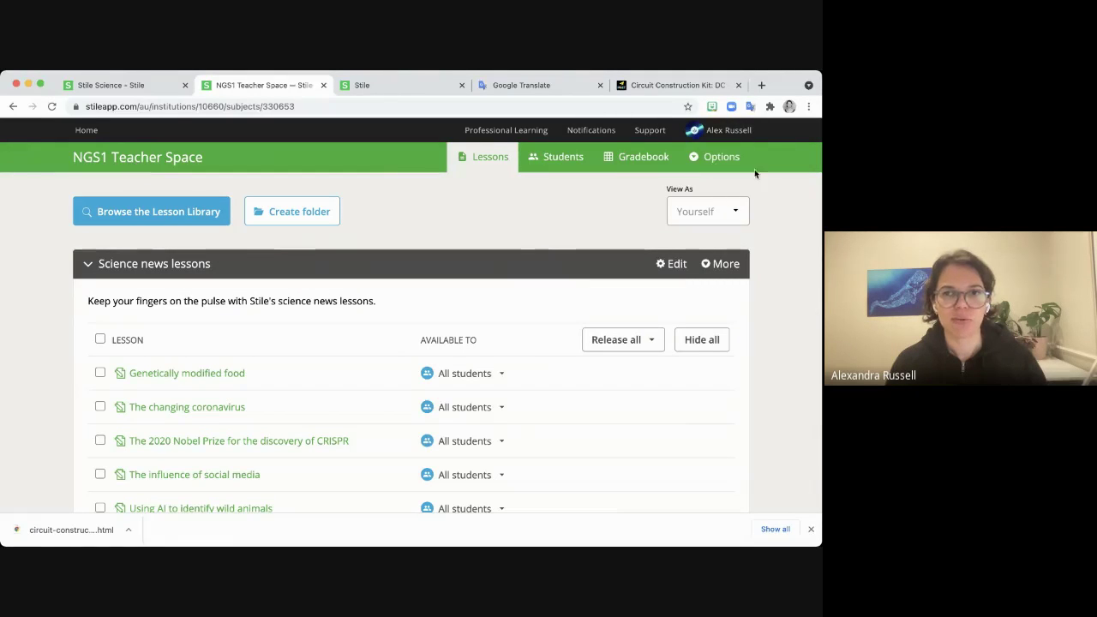
pyautogui.click(727, 162)
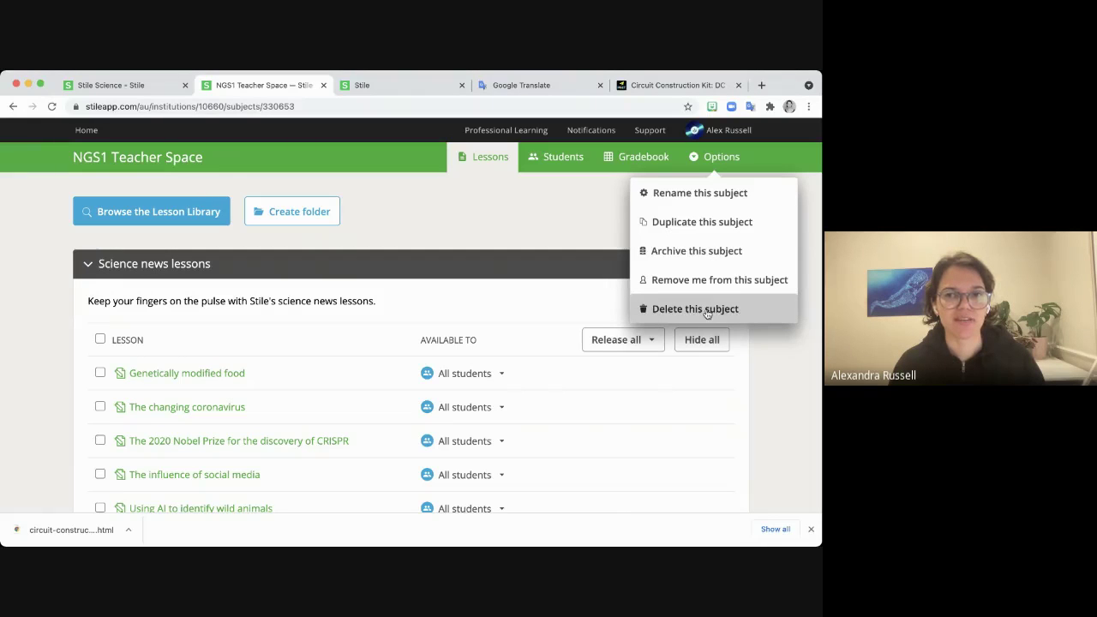
pyautogui.click(809, 375)
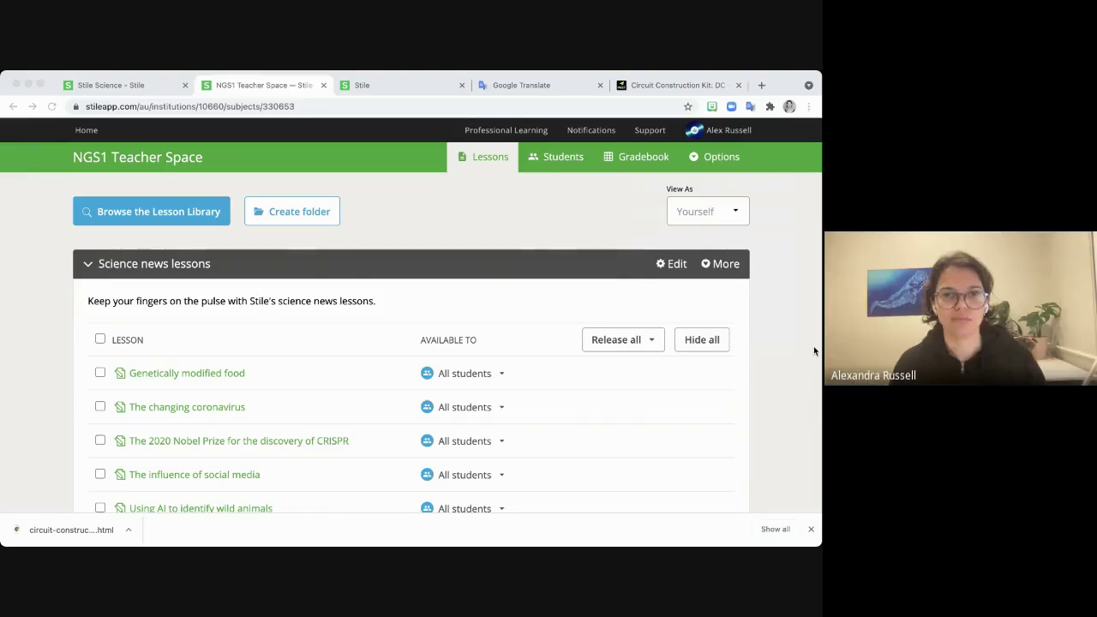
pyautogui.click(815, 350)
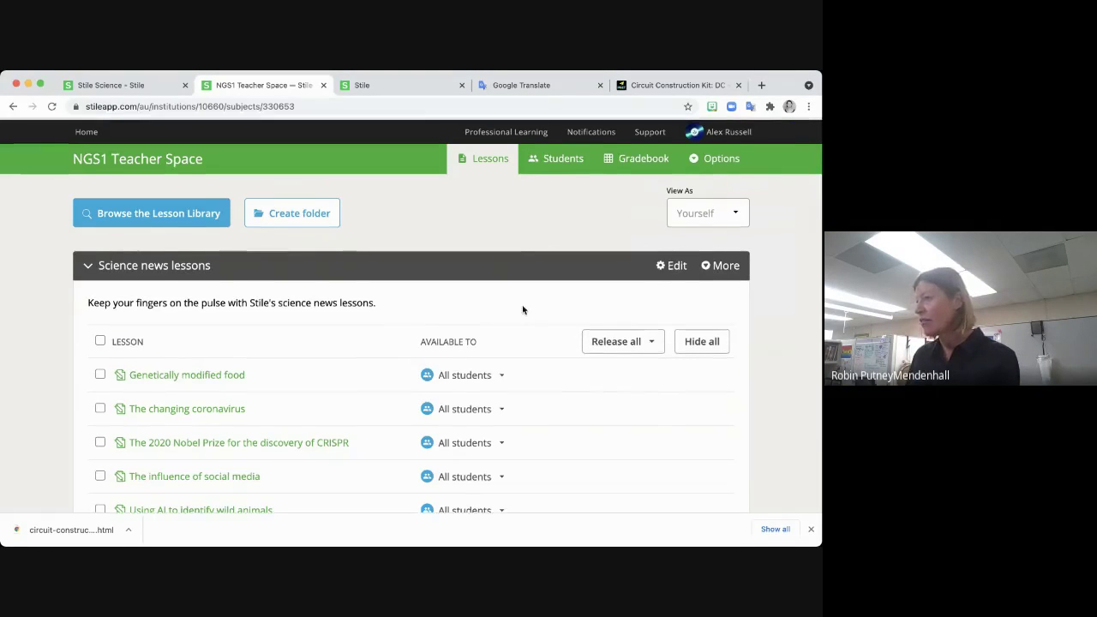
# Browse the Salinas Union High School District library in the lesson library, then close the panel and reload.
pyautogui.click(137, 219)
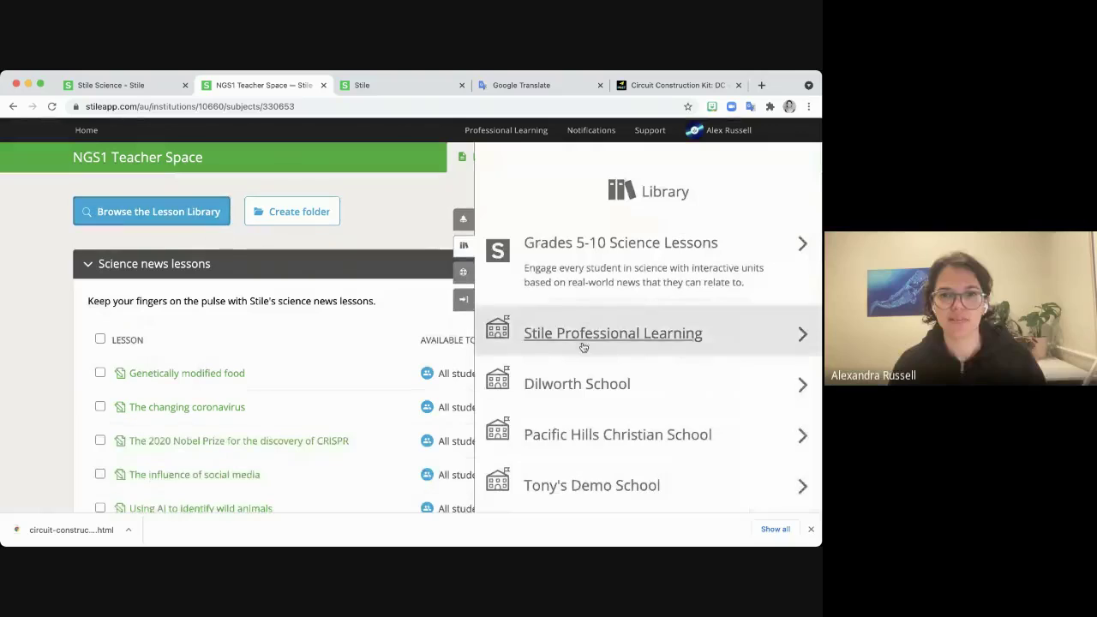
pyautogui.hotkey('ctrl', 'f')
pyautogui.write('Salin')
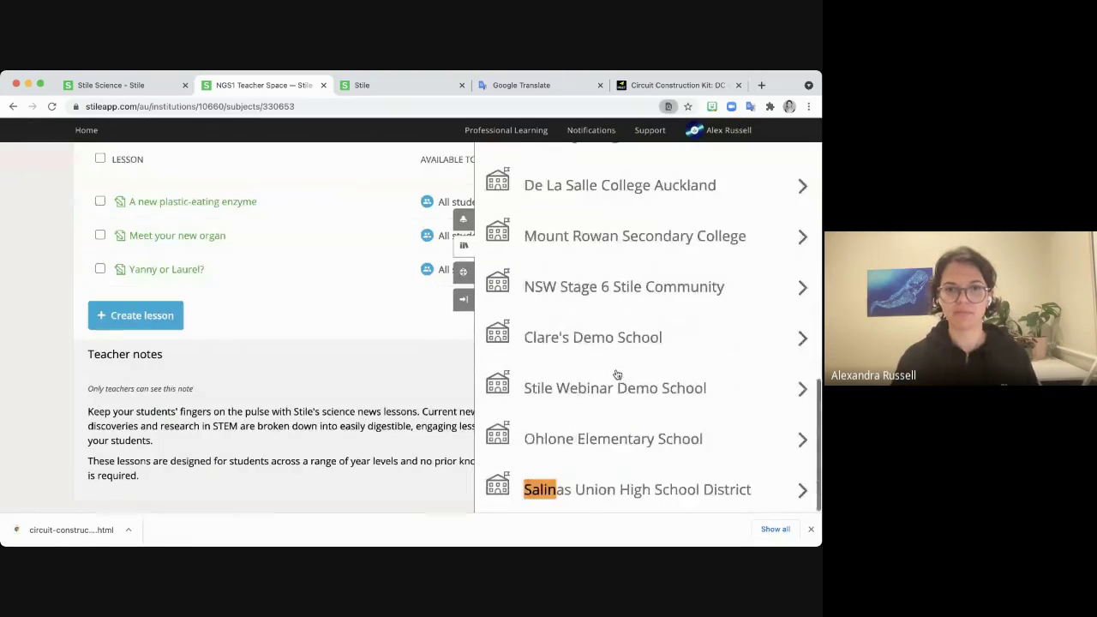
pyautogui.click(597, 482)
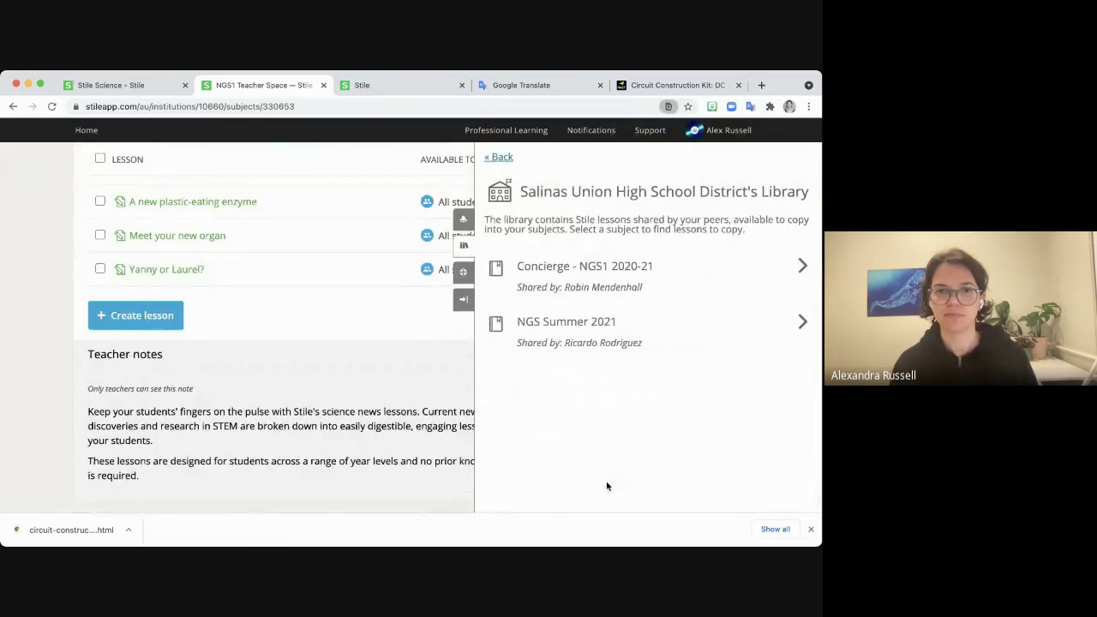
pyautogui.click(497, 157)
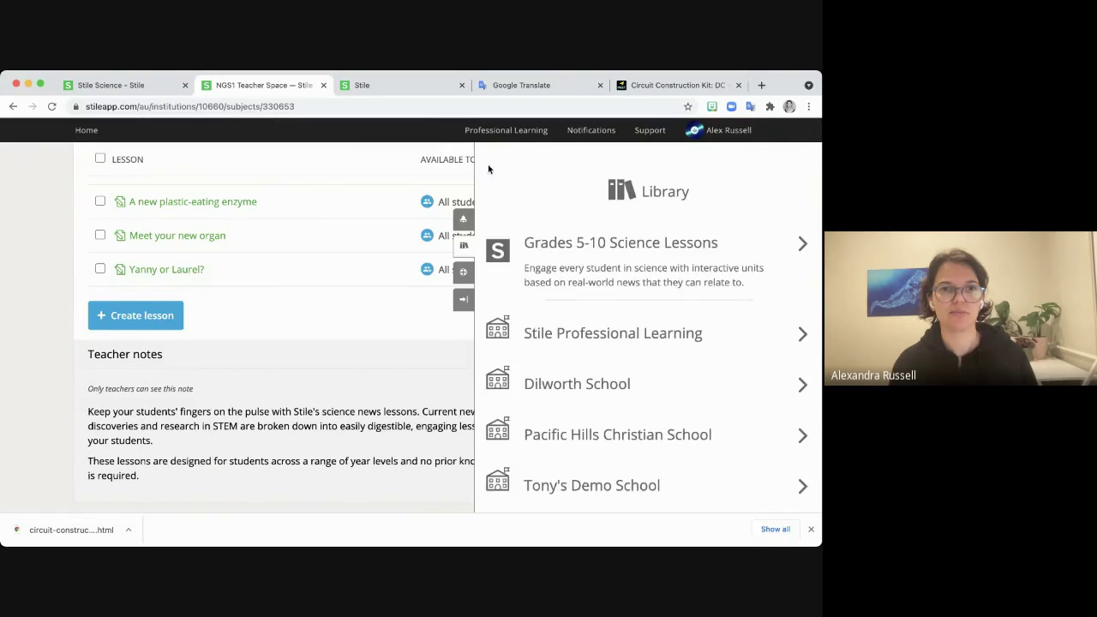
pyautogui.click(466, 248)
pyautogui.click(51, 107)
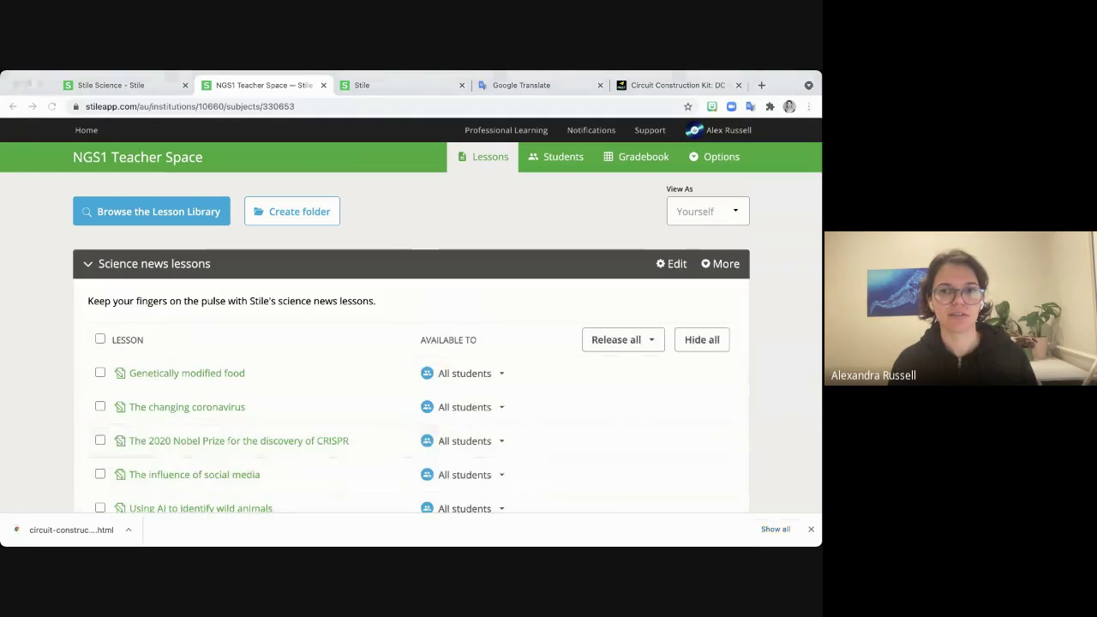
# Revisit the Salinas Union High School District library, then close the library panel.
pyautogui.click(185, 216)
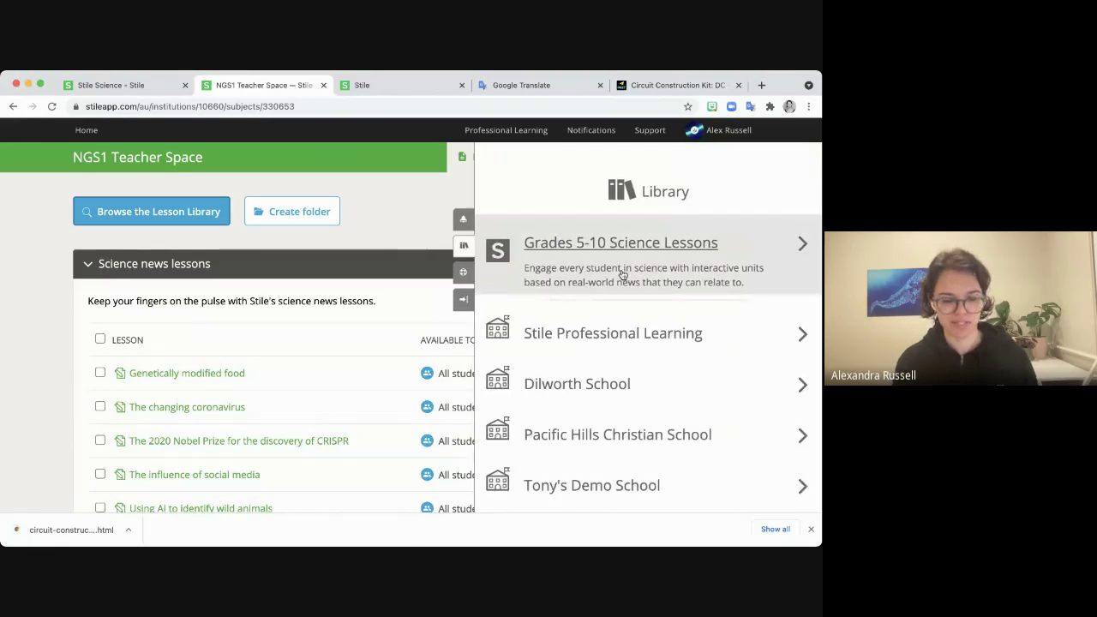
pyautogui.hotkey('ctrl', 'f')
pyautogui.write('sal')
pyautogui.press('Return')
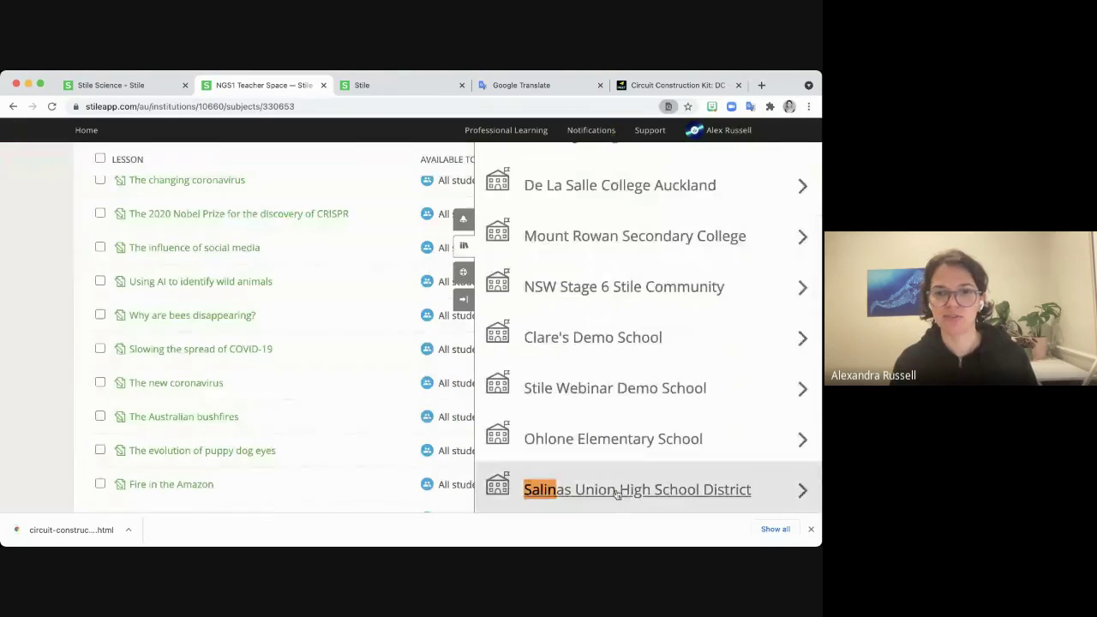
pyautogui.click(616, 493)
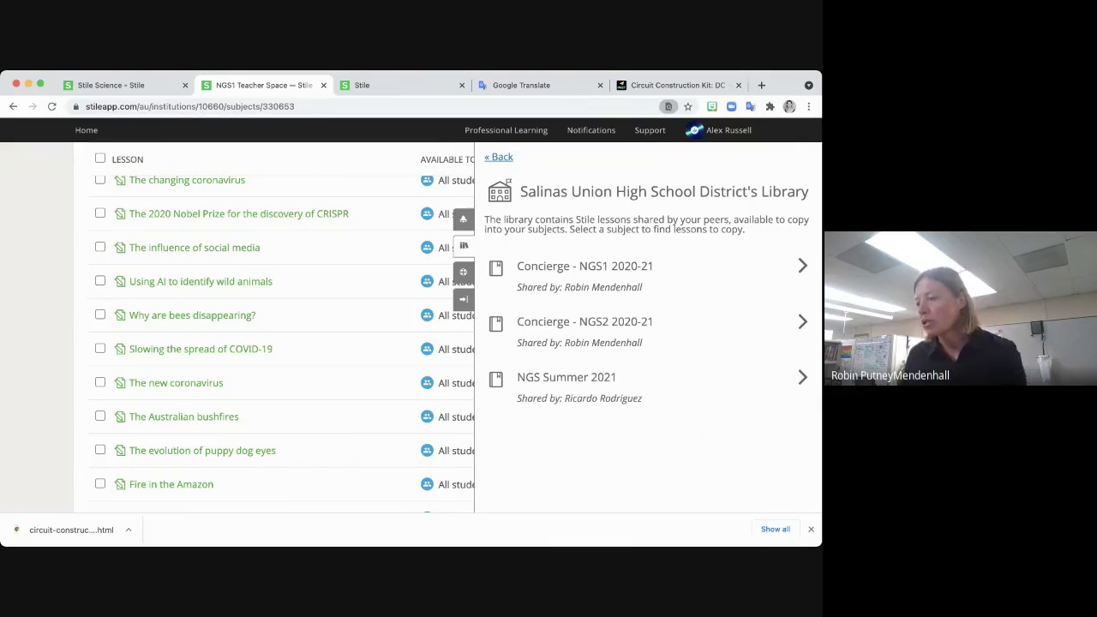
pyautogui.click(502, 159)
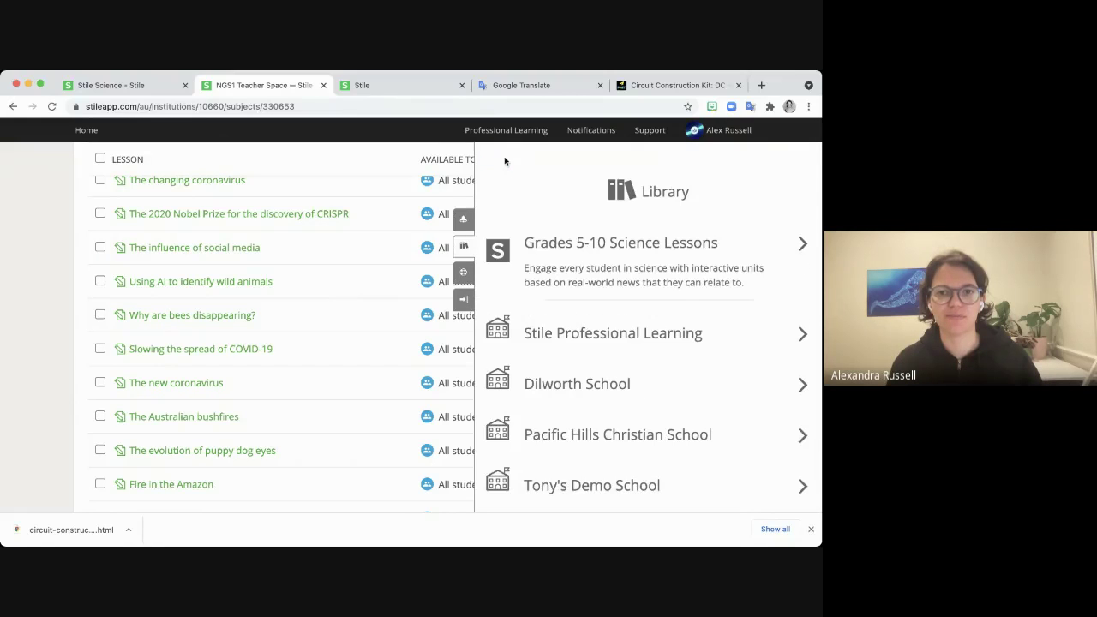
pyautogui.click(463, 246)
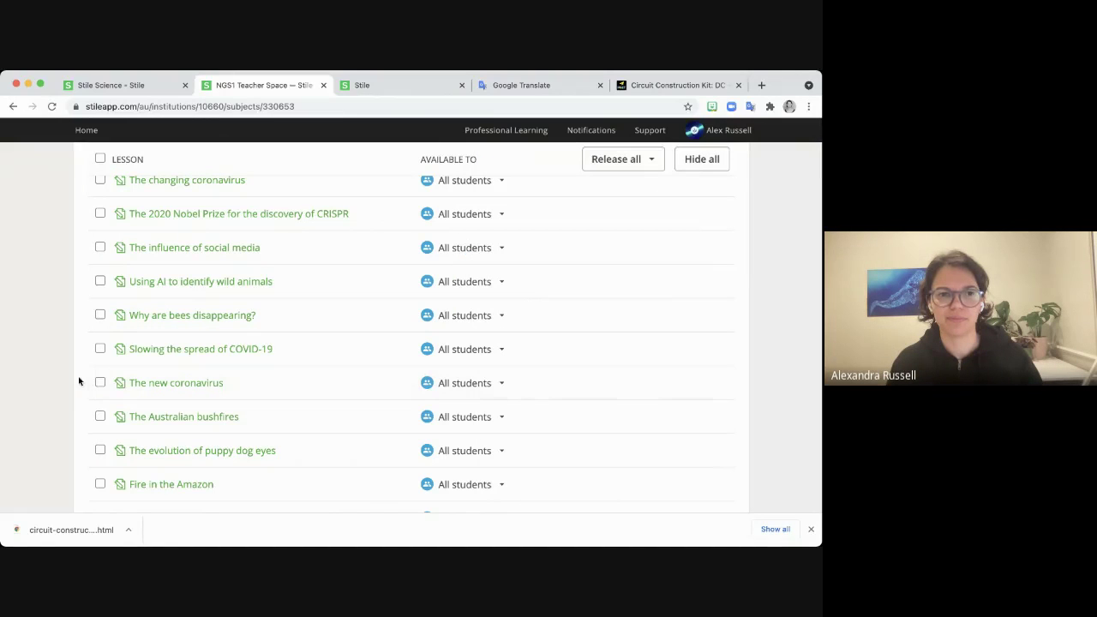
pyautogui.scroll(5, 42, 377)
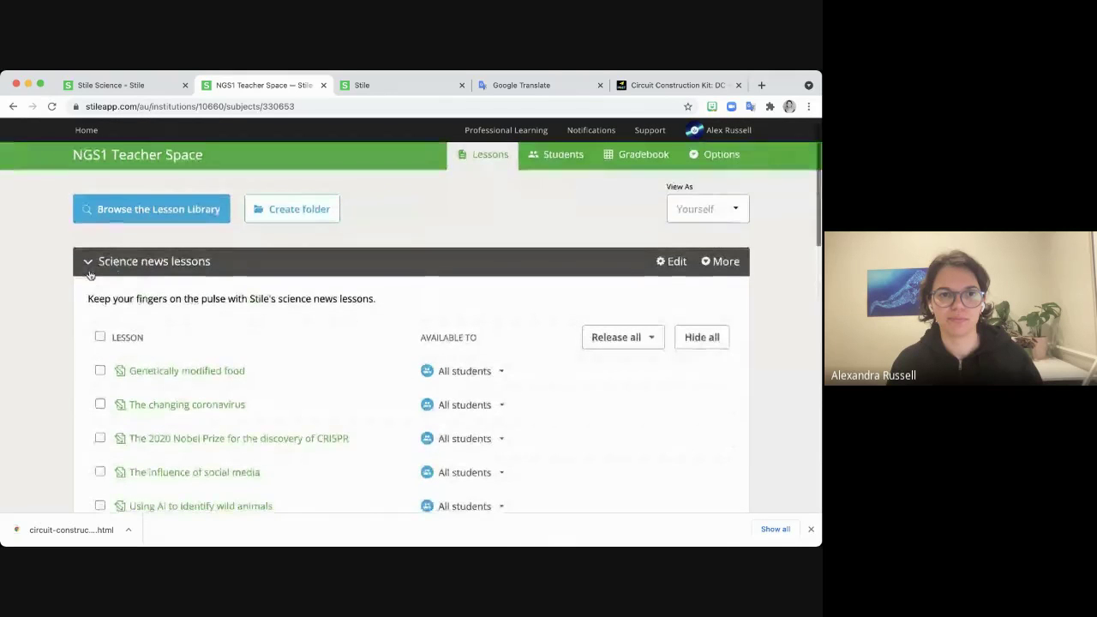
# Collapse Science news, return Home, and open Professional Development: 22 July with Unit 1 collapsed.
pyautogui.click(88, 264)
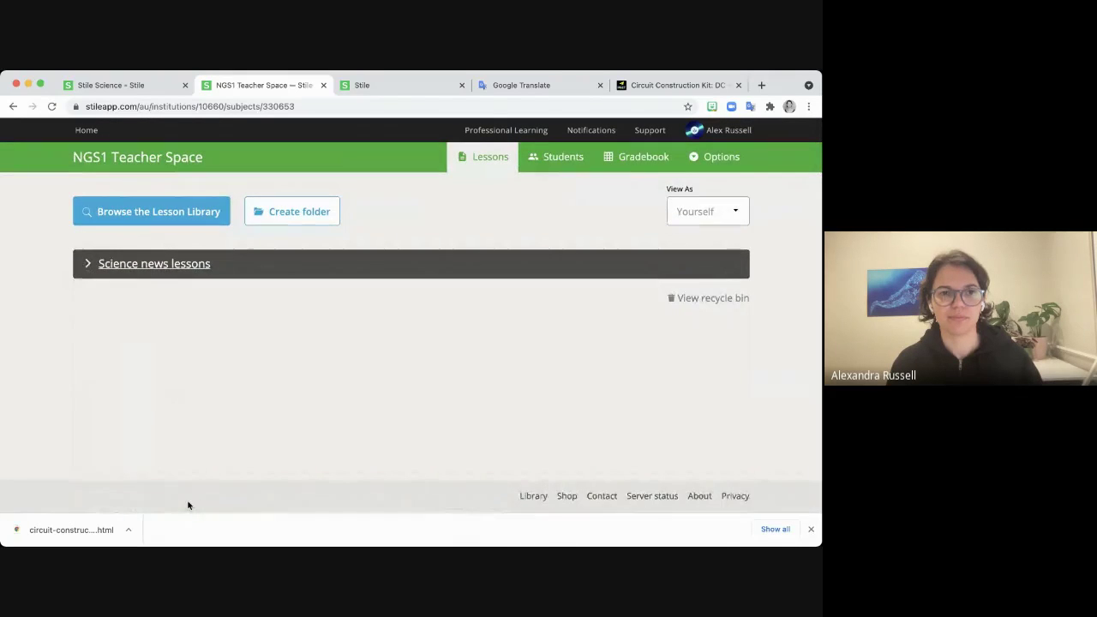
pyautogui.click(86, 130)
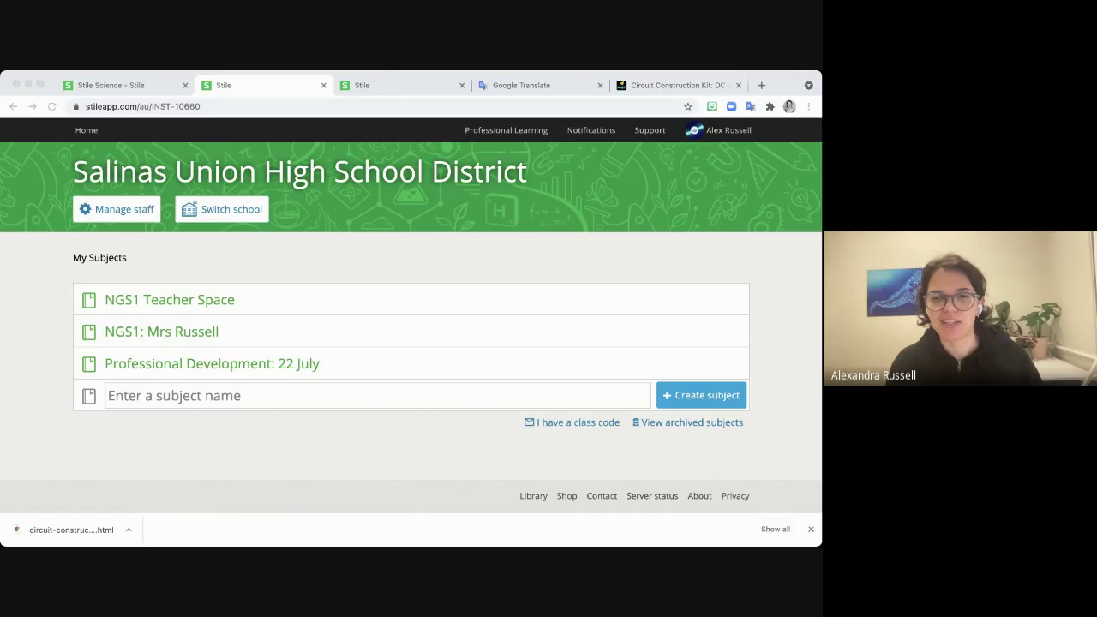
pyautogui.click(813, 387)
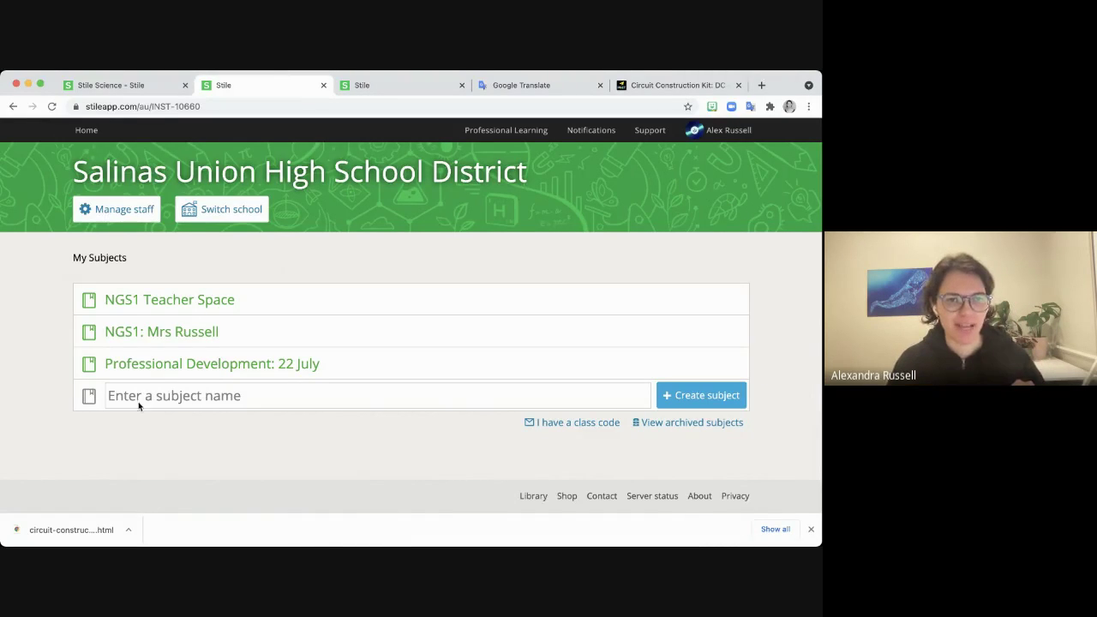
pyautogui.click(143, 366)
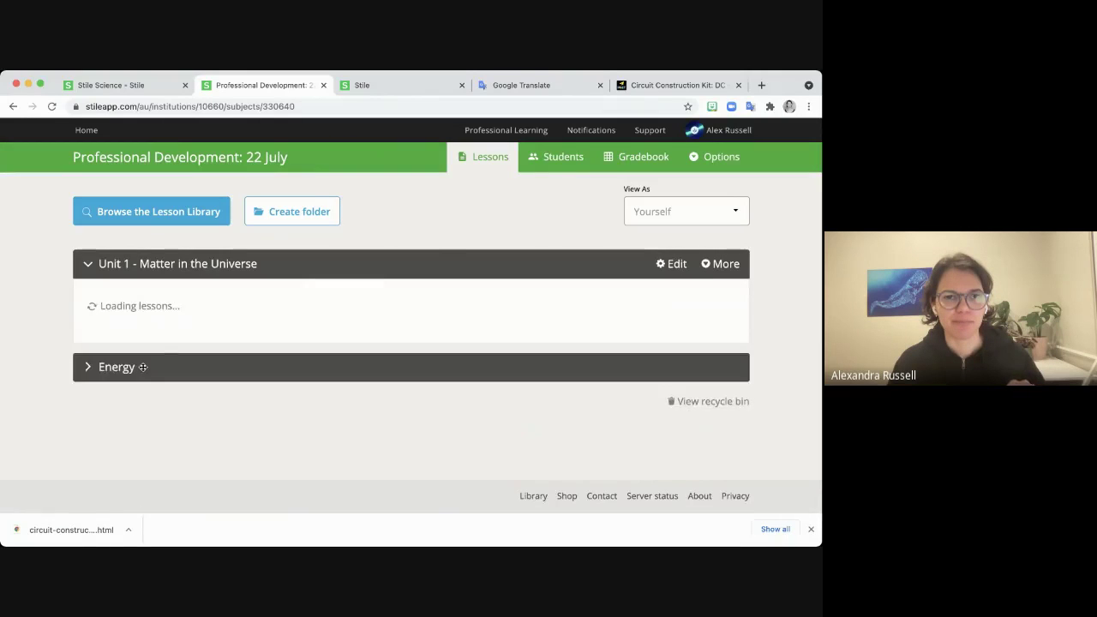
pyautogui.click(100, 263)
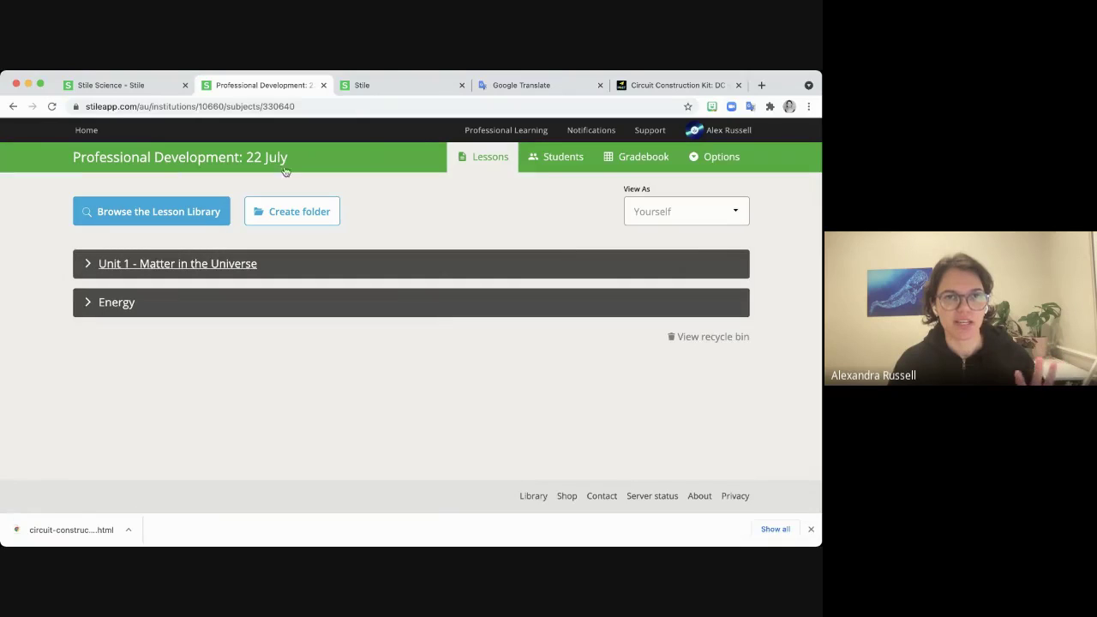
# View the subject's class code and its 16 enrolled students.
pyautogui.click(557, 159)
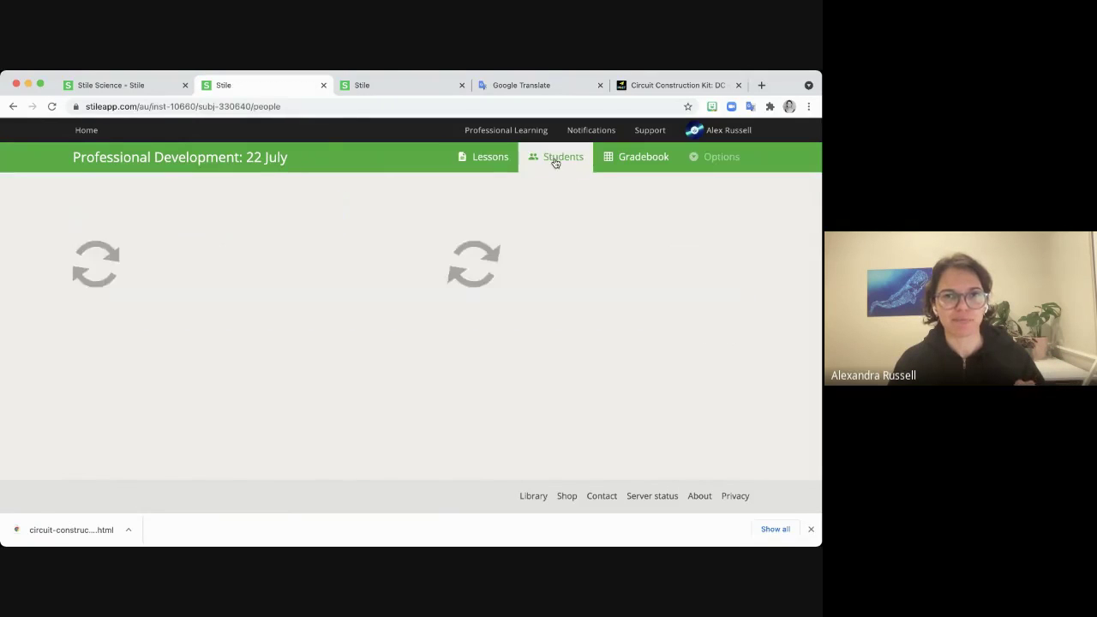
pyautogui.scroll(-5, 503, 391)
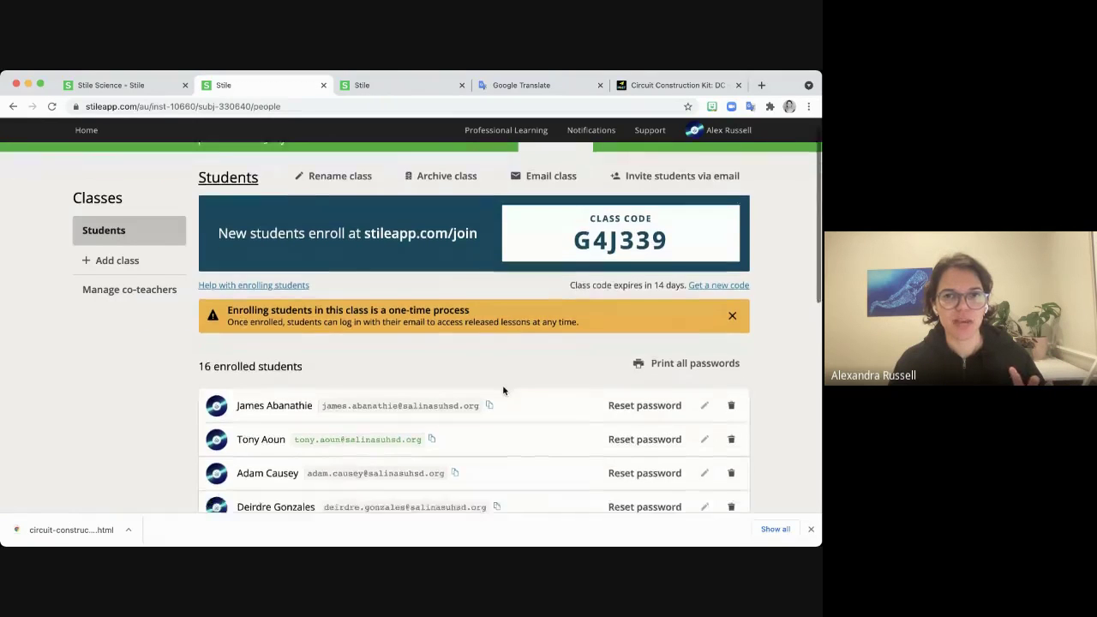
pyautogui.scroll(-6, 506, 392)
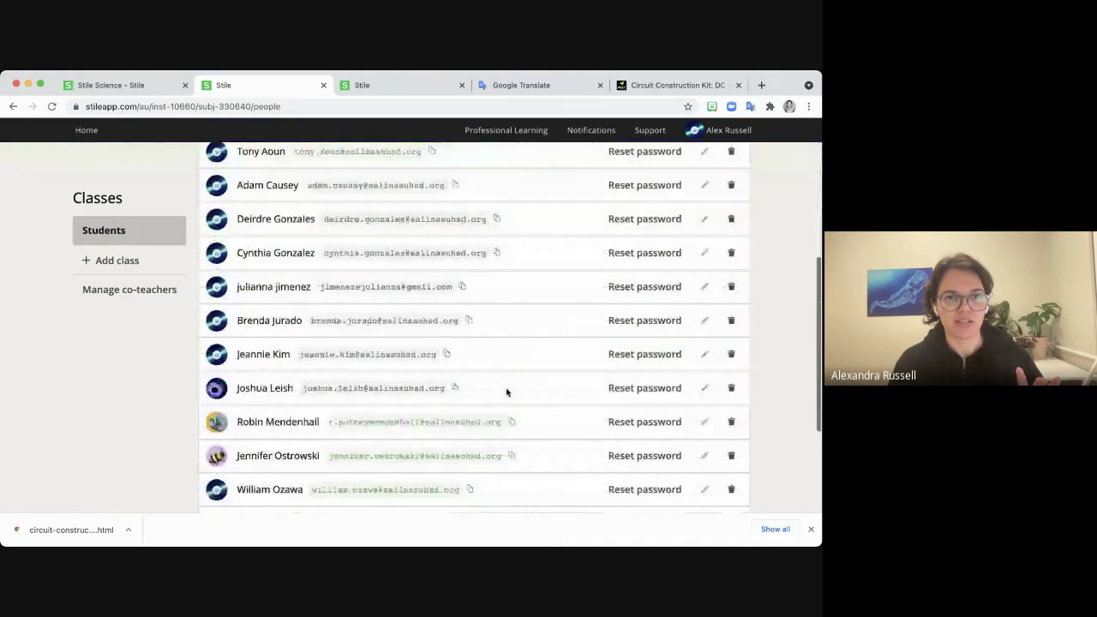
pyautogui.scroll(11, 506, 392)
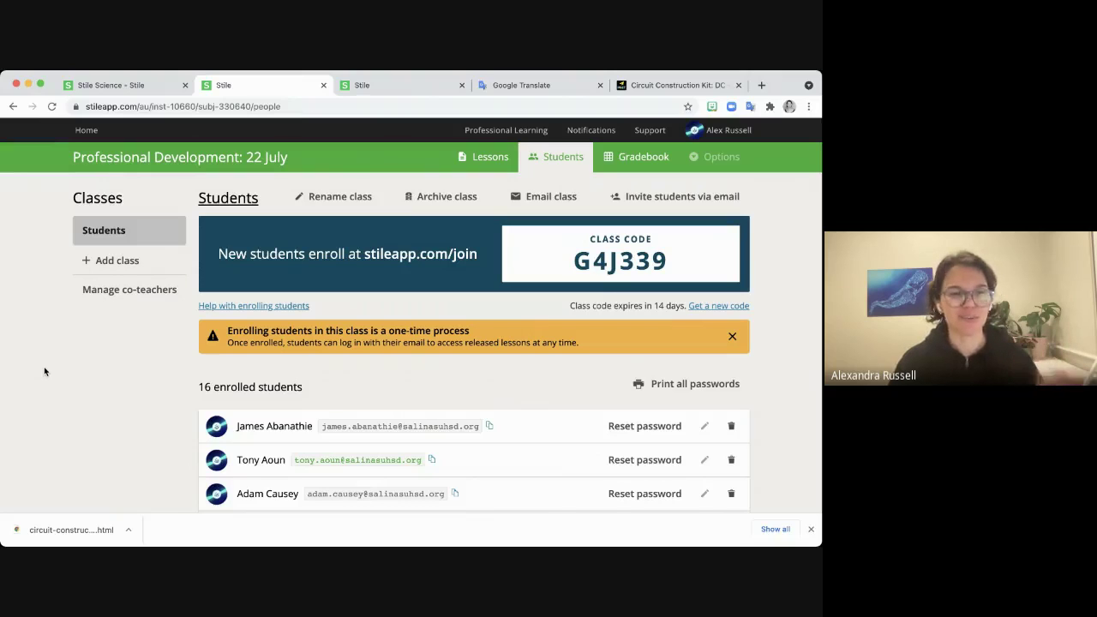
# Add Class B and move three Class A students into it, leaving 13 in Class A.
pyautogui.click(110, 266)
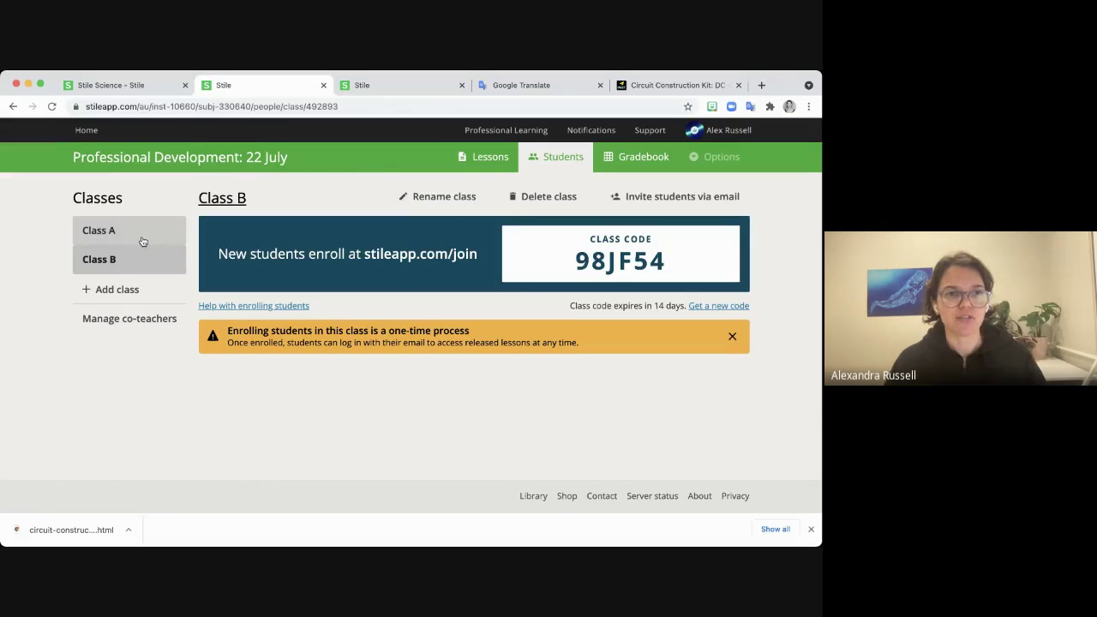
pyautogui.click(138, 241)
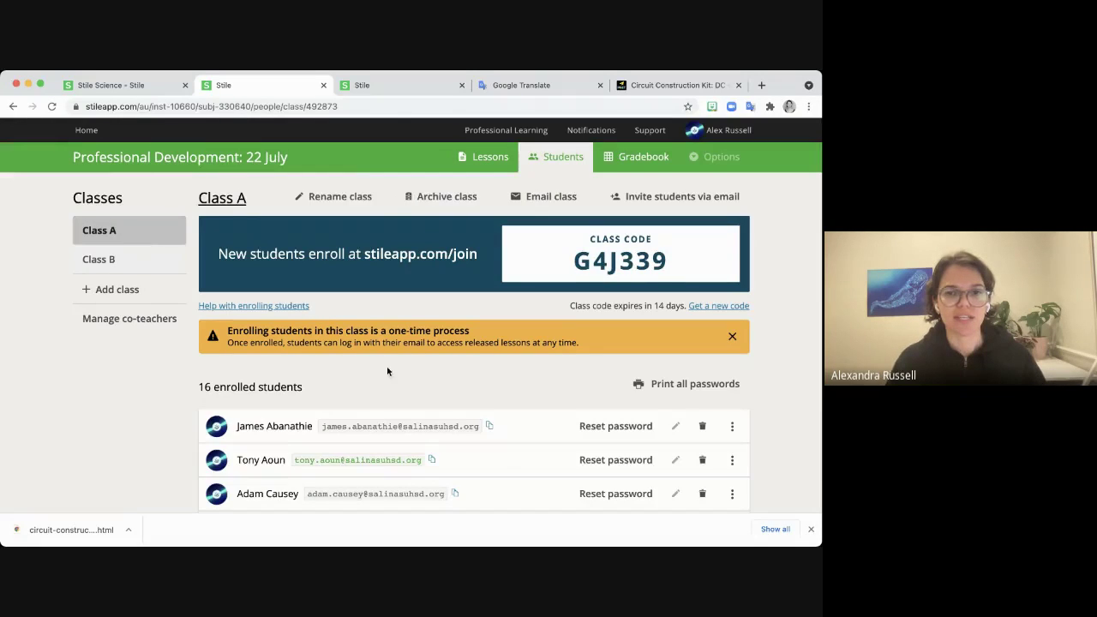
pyautogui.scroll(-3, 429, 394)
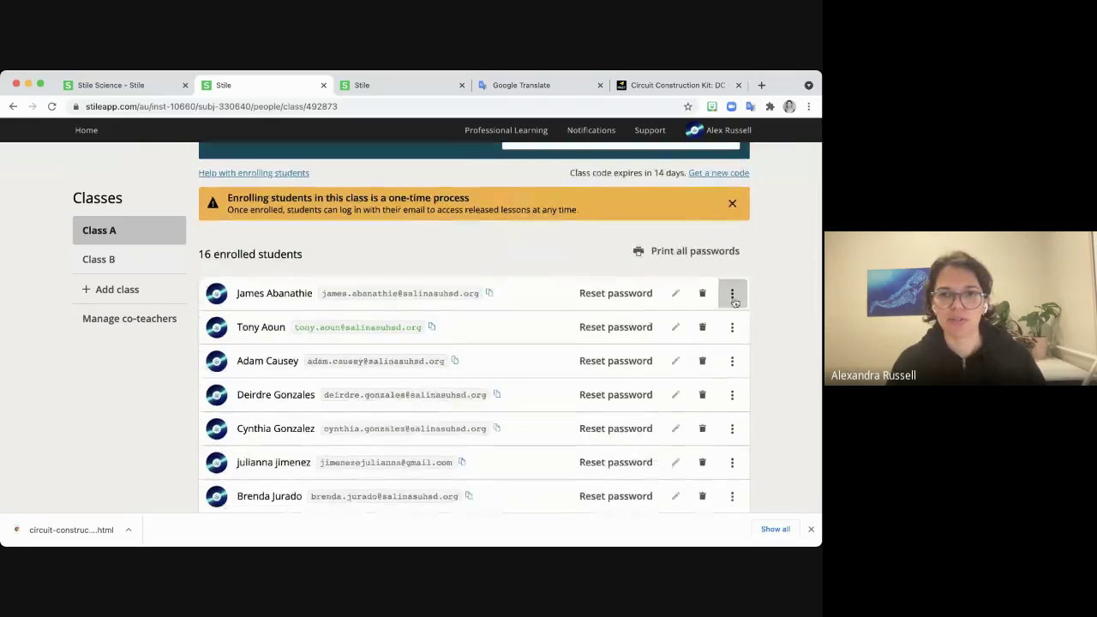
pyautogui.click(732, 294)
pyautogui.click(621, 356)
pyautogui.scroll(-1, 654, 359)
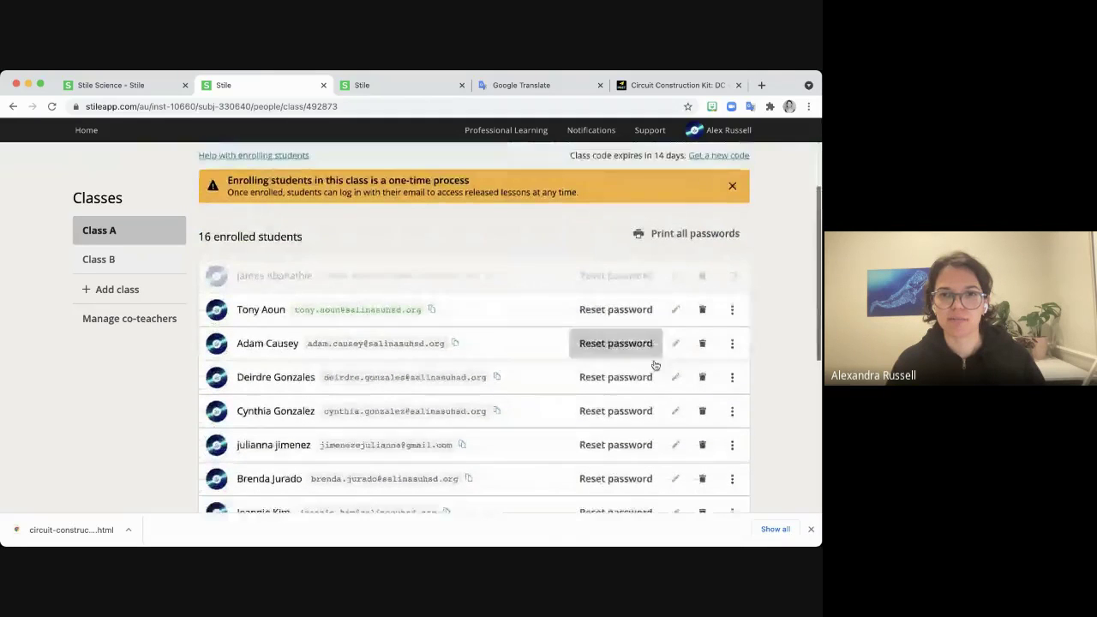
pyautogui.click(732, 291)
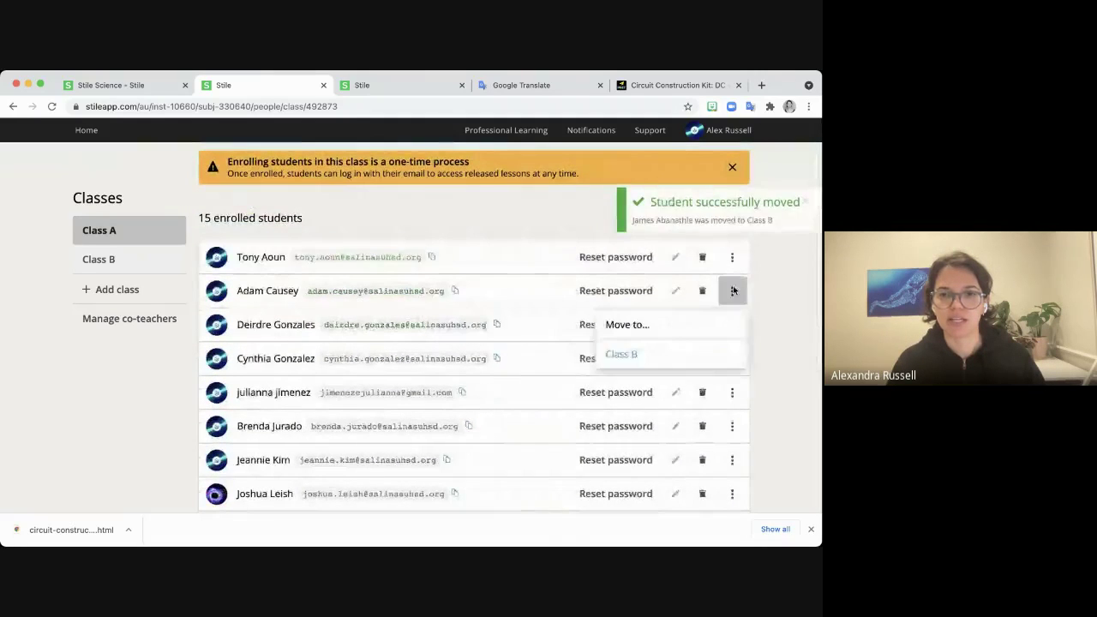
pyautogui.click(633, 356)
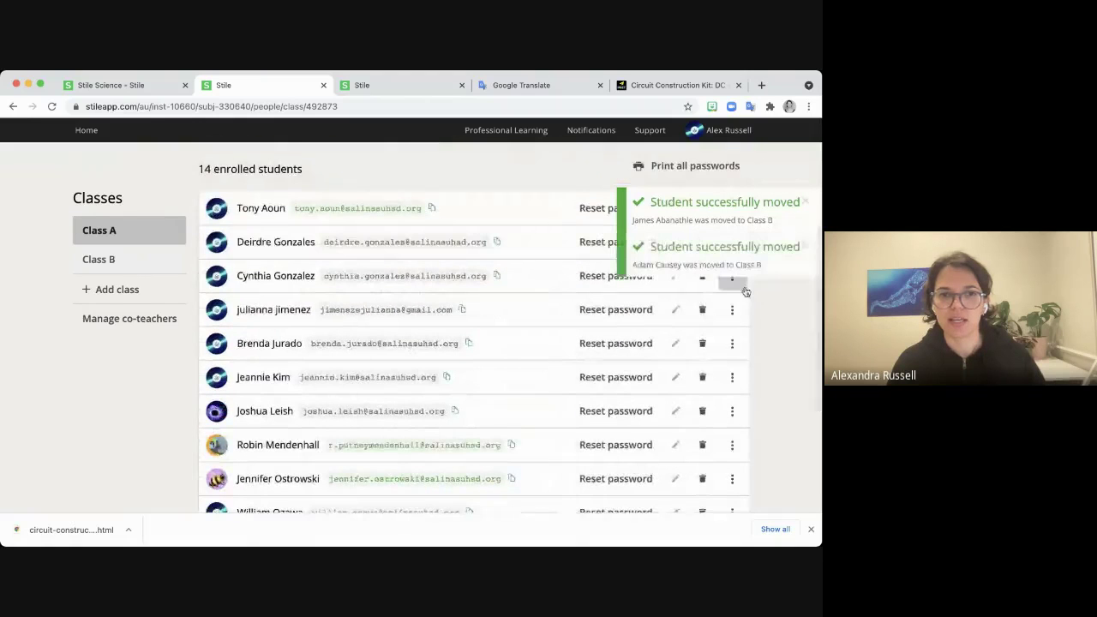
pyautogui.click(738, 313)
pyautogui.click(674, 371)
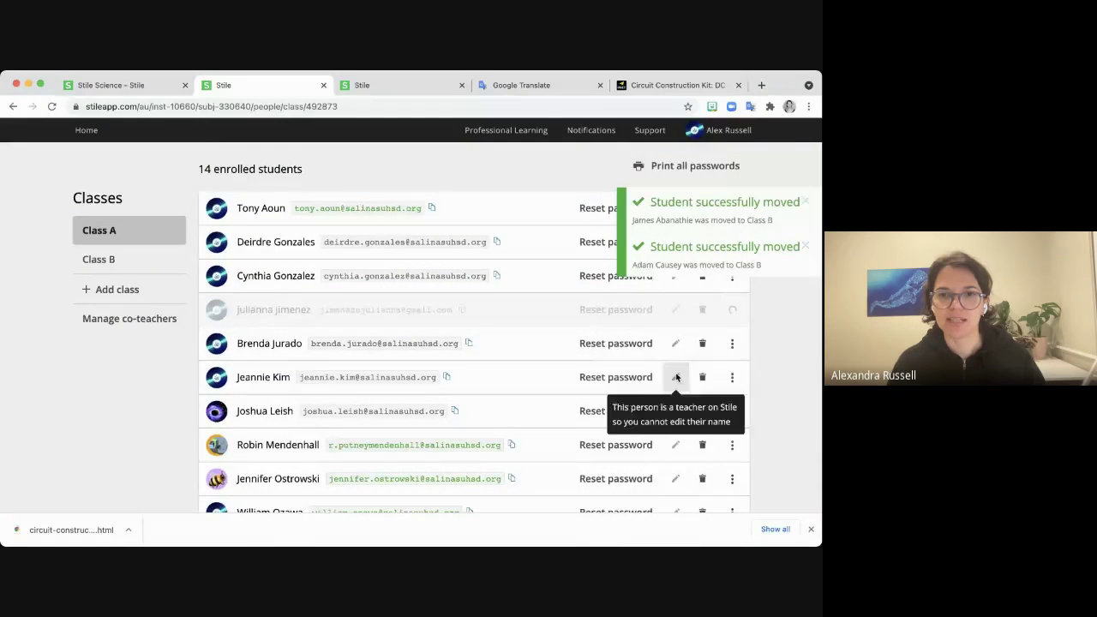
pyautogui.scroll(3, 530, 356)
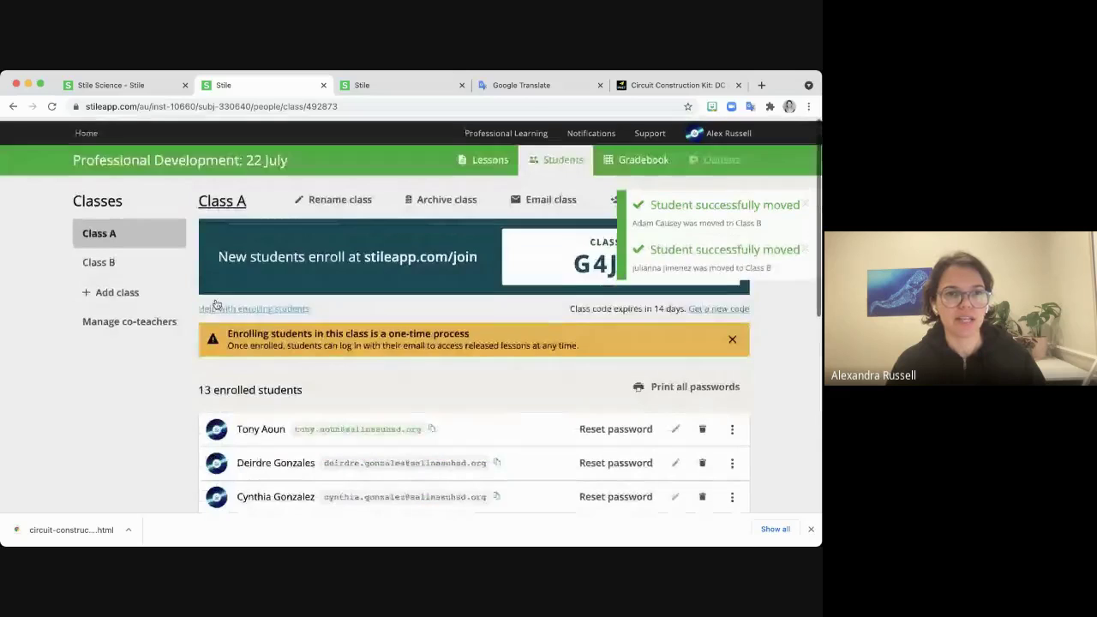
# Change Introduction: Neutron imaging from All students to Class A only.
pyautogui.click(485, 159)
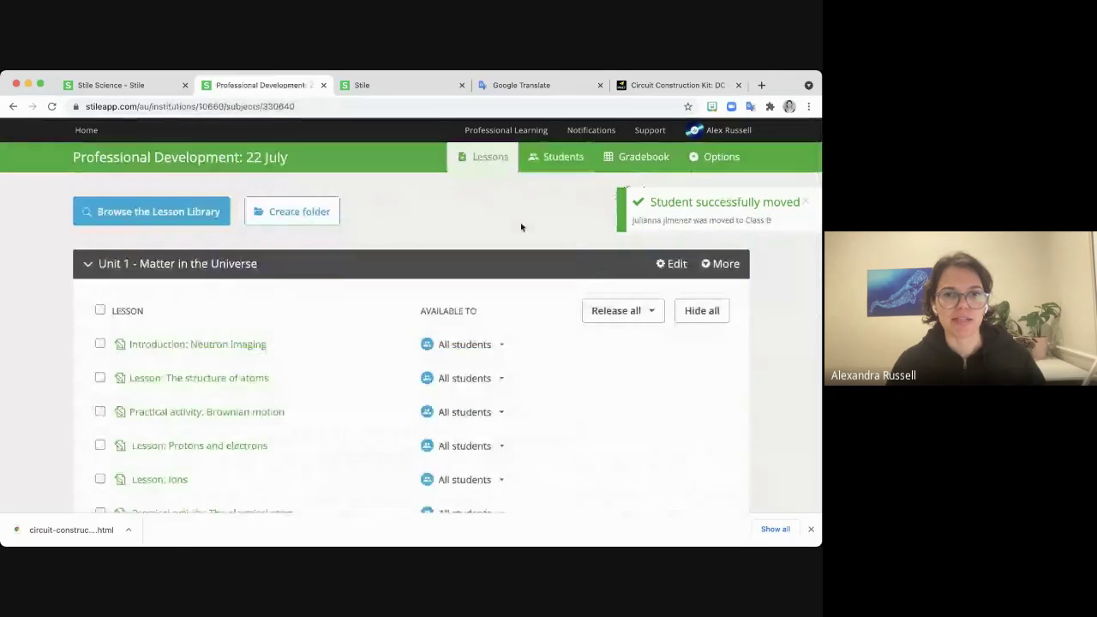
pyautogui.scroll(-1, 526, 311)
pyautogui.scroll(-1, 526, 311)
pyautogui.click(503, 250)
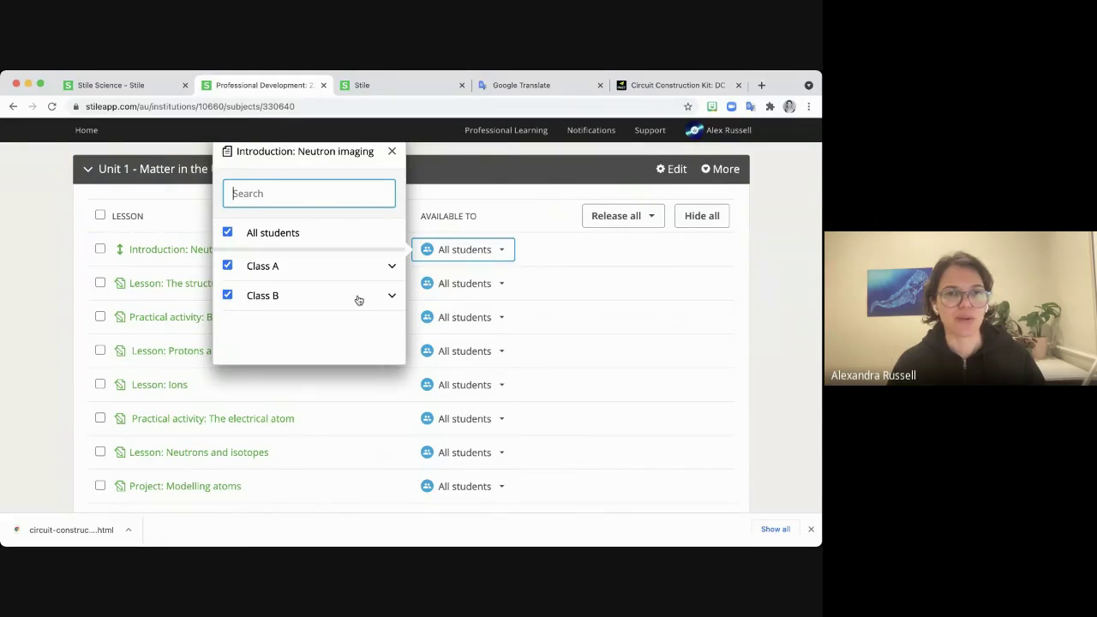
pyautogui.click(228, 232)
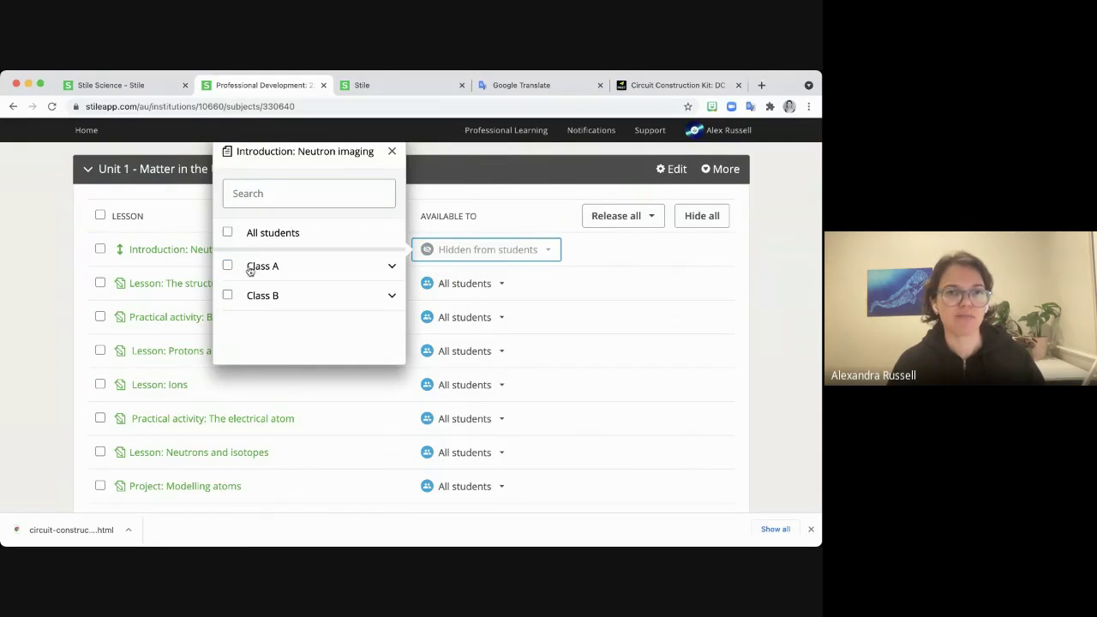
pyautogui.click(227, 267)
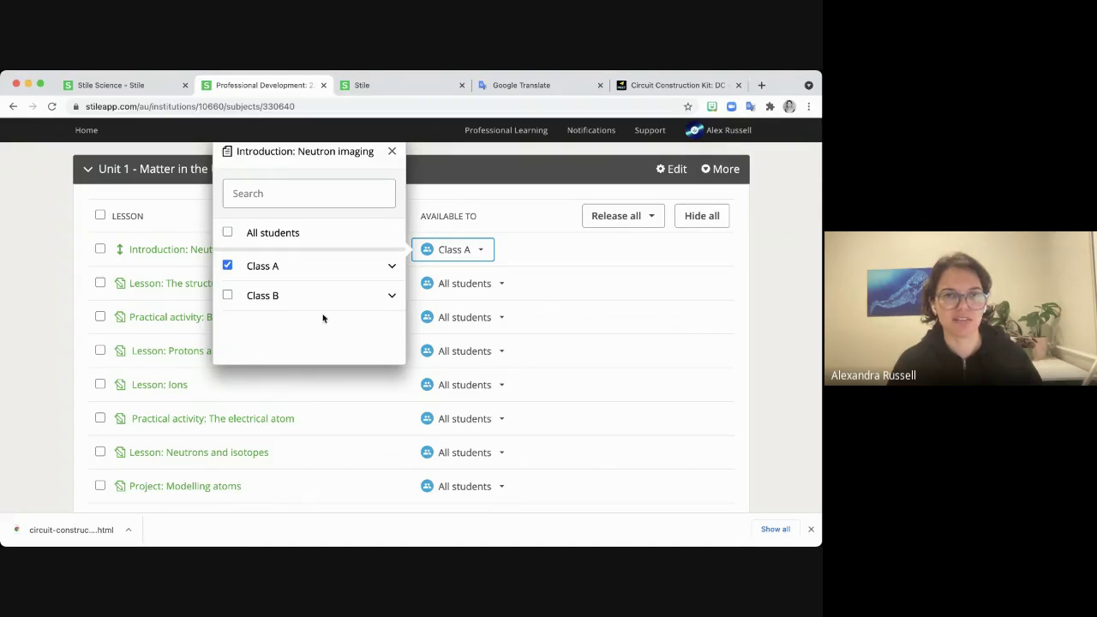
pyautogui.click(392, 152)
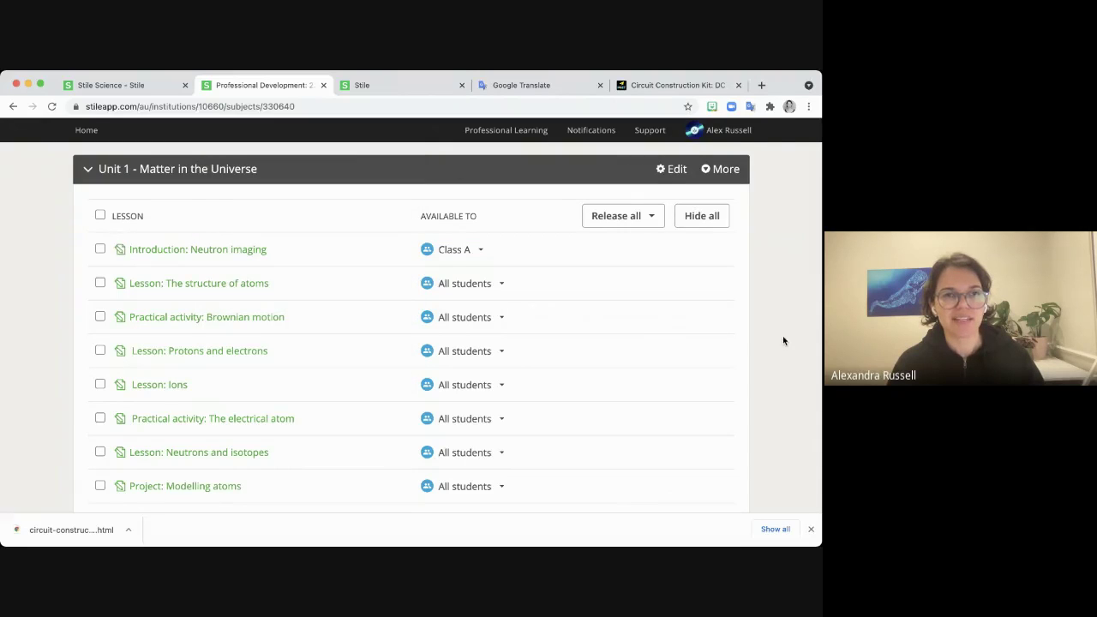
pyautogui.scroll(3, 783, 339)
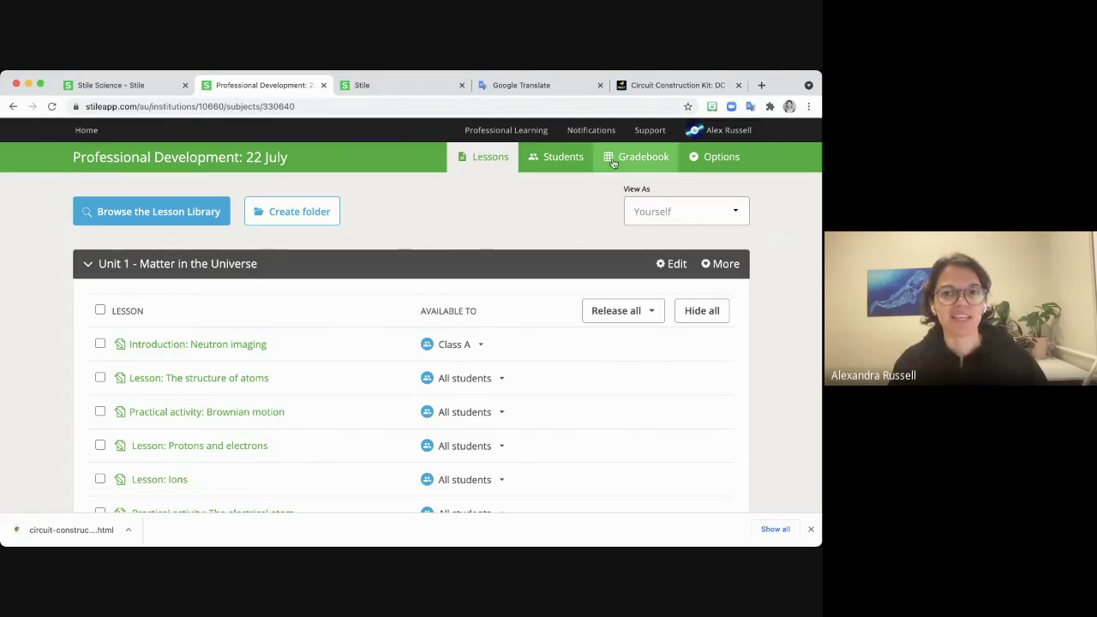
# Move the three Class B students back into Class A, restoring its 16 students.
pyautogui.click(559, 166)
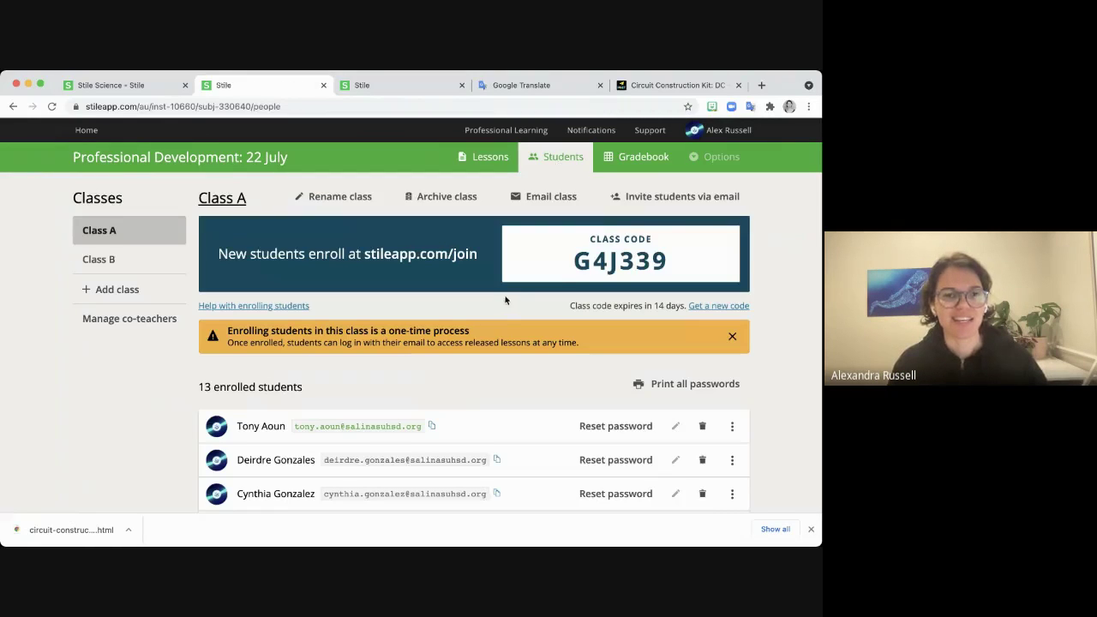
pyautogui.click(150, 262)
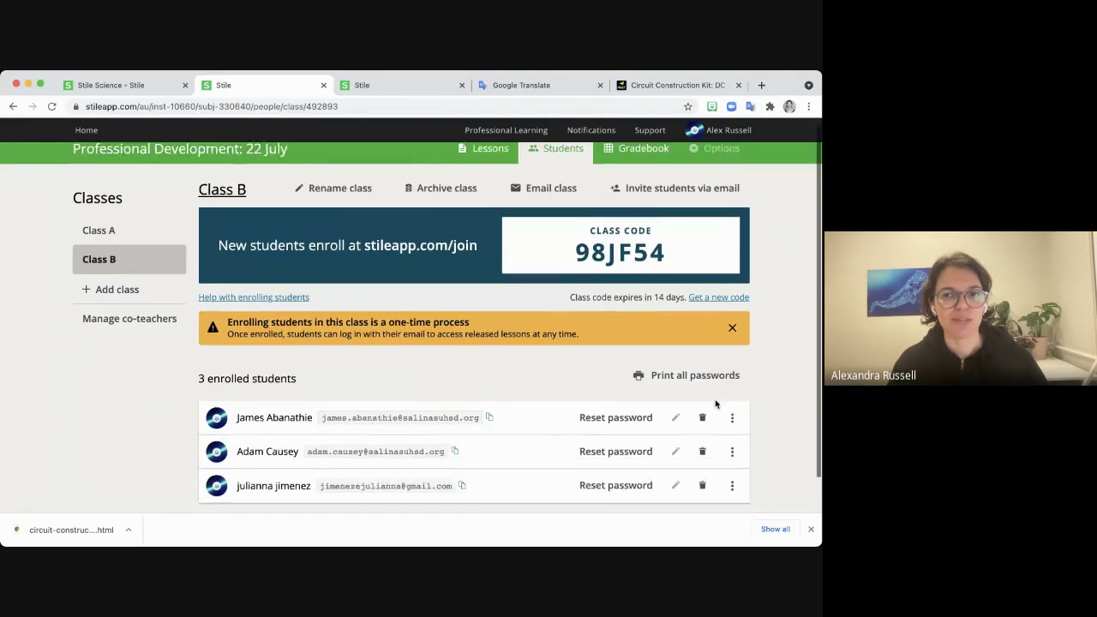
pyautogui.scroll(-1, 703, 408)
pyautogui.click(733, 383)
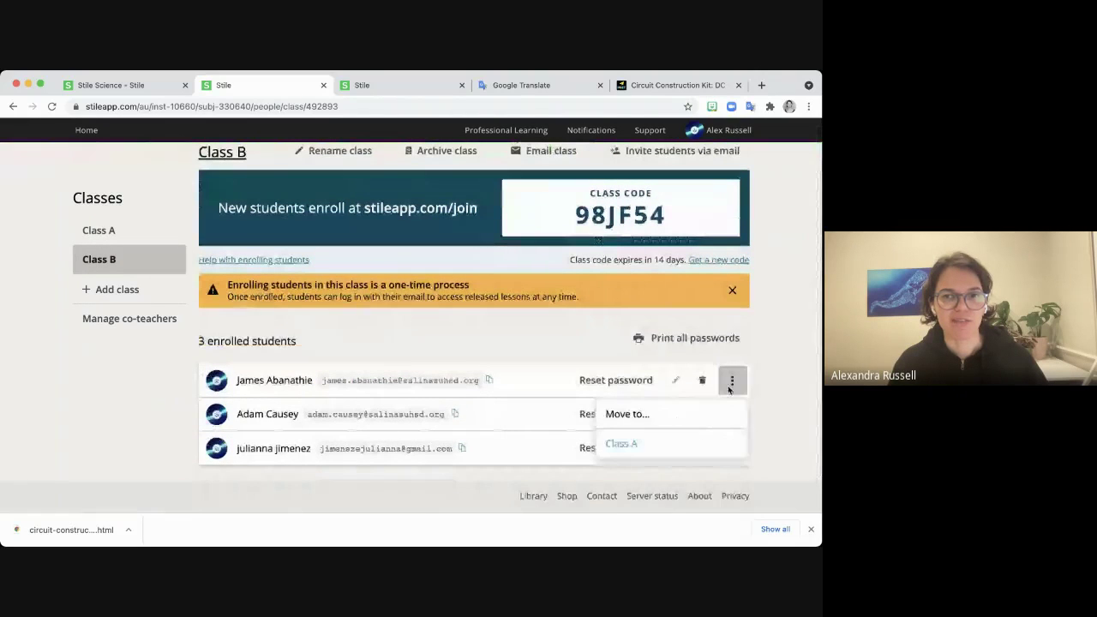
pyautogui.click(653, 443)
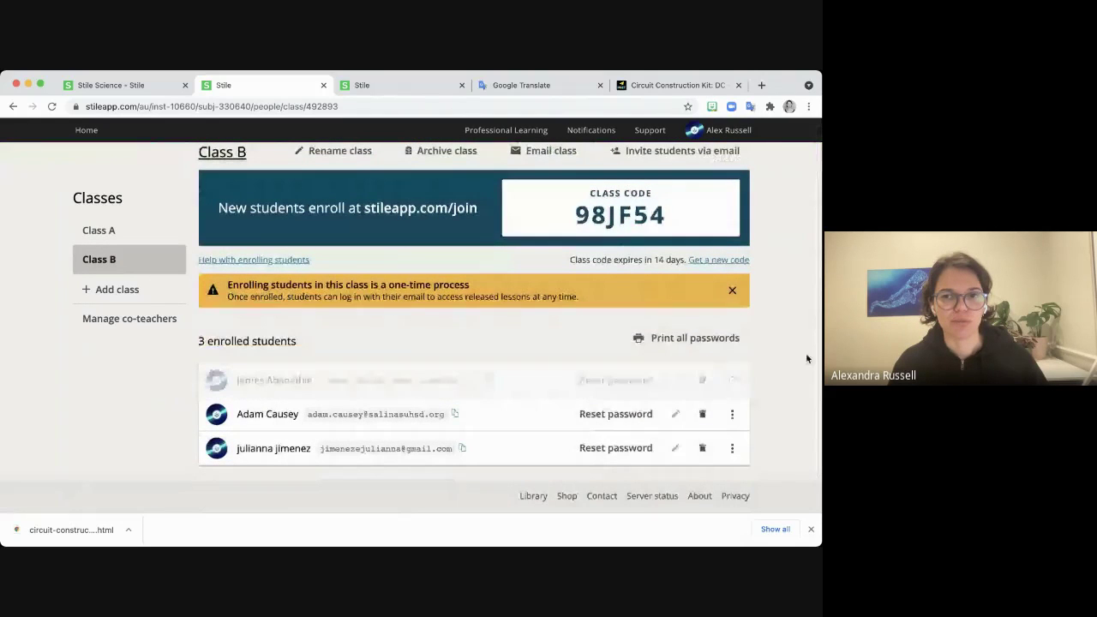
pyautogui.click(733, 415)
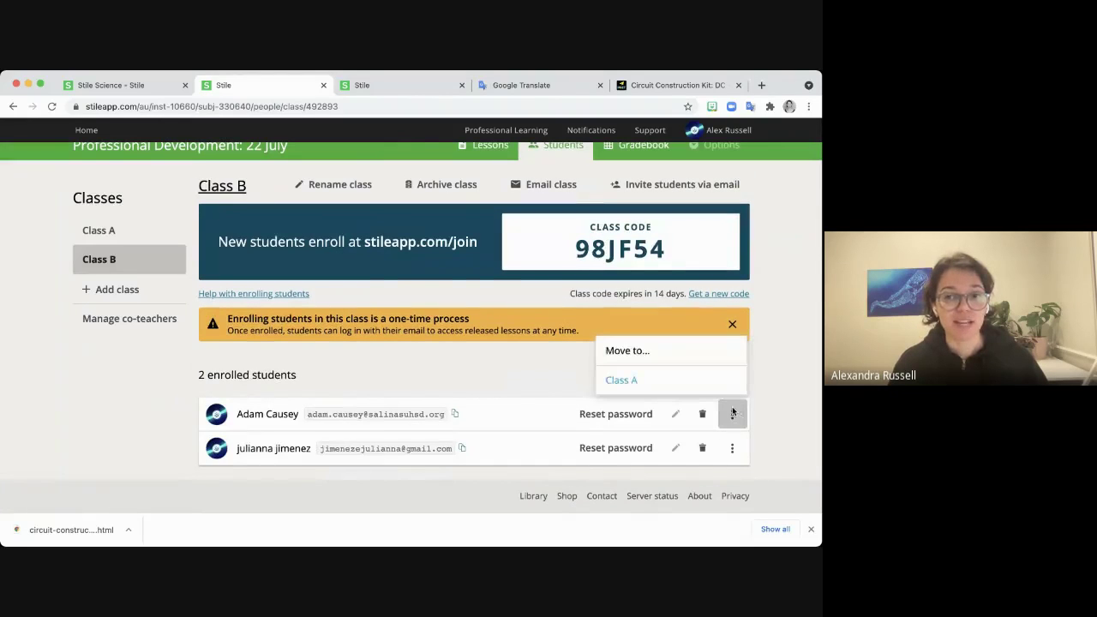
pyautogui.click(705, 382)
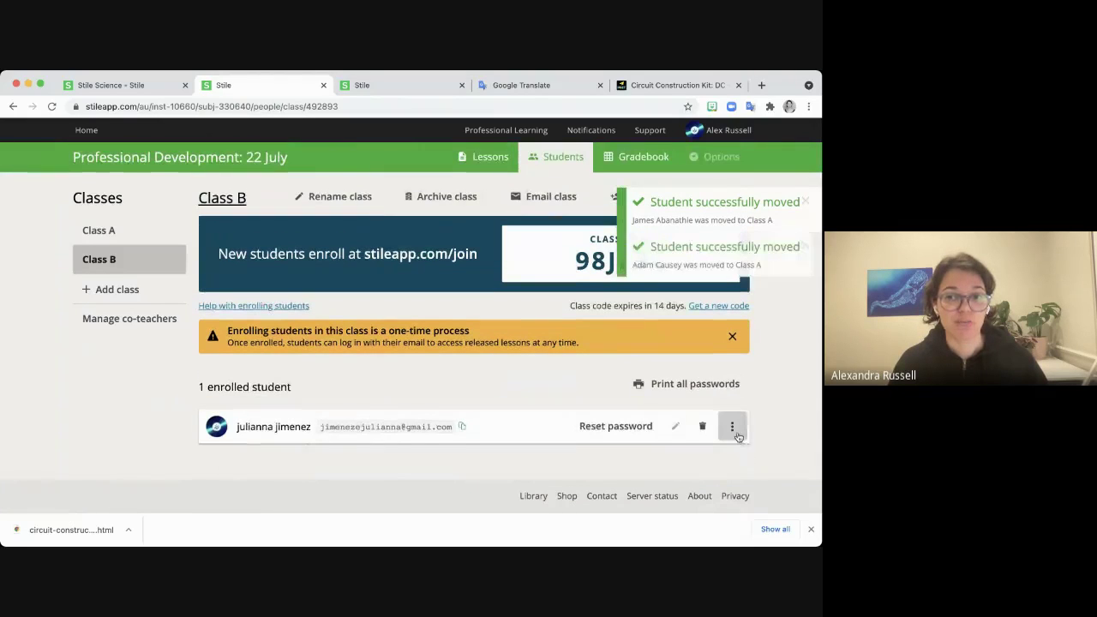
pyautogui.click(732, 426)
pyautogui.click(671, 390)
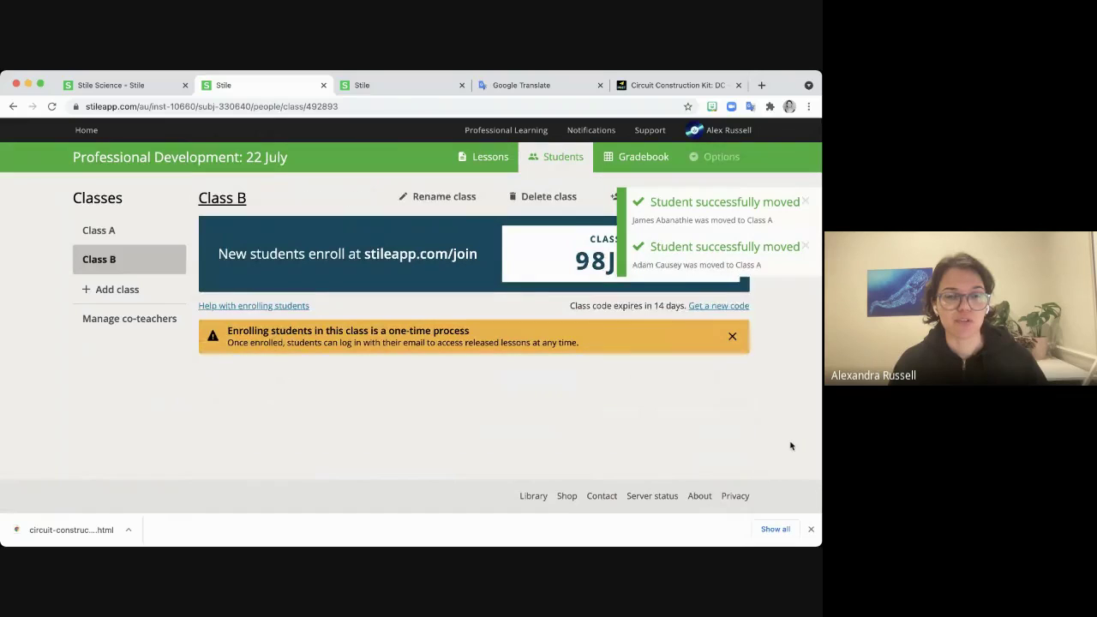
pyautogui.click(118, 231)
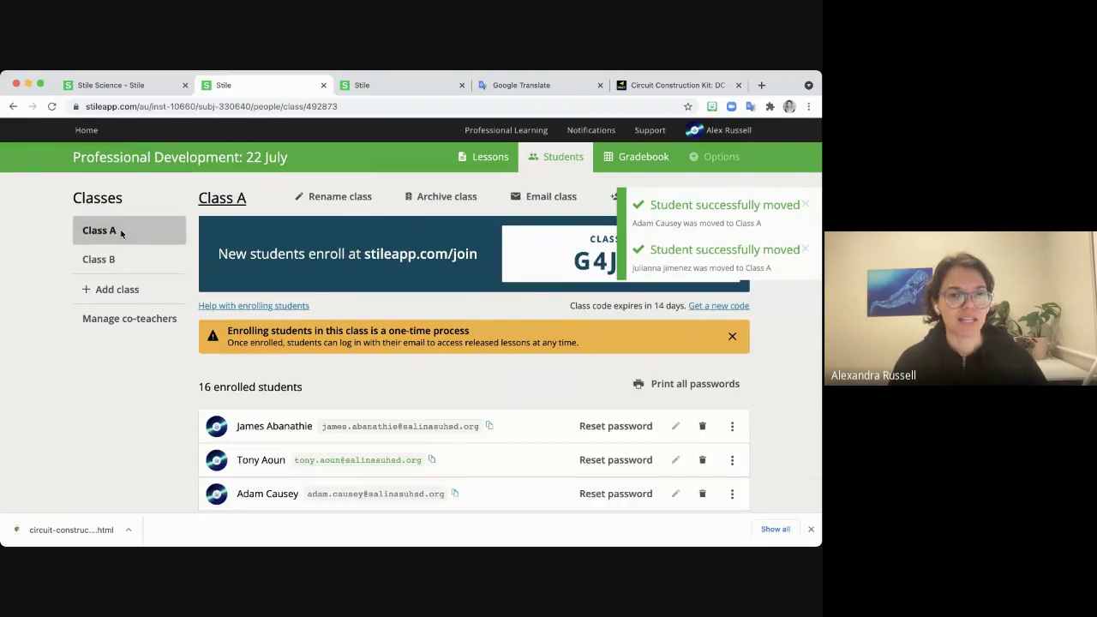
pyautogui.scroll(-1, 129, 428)
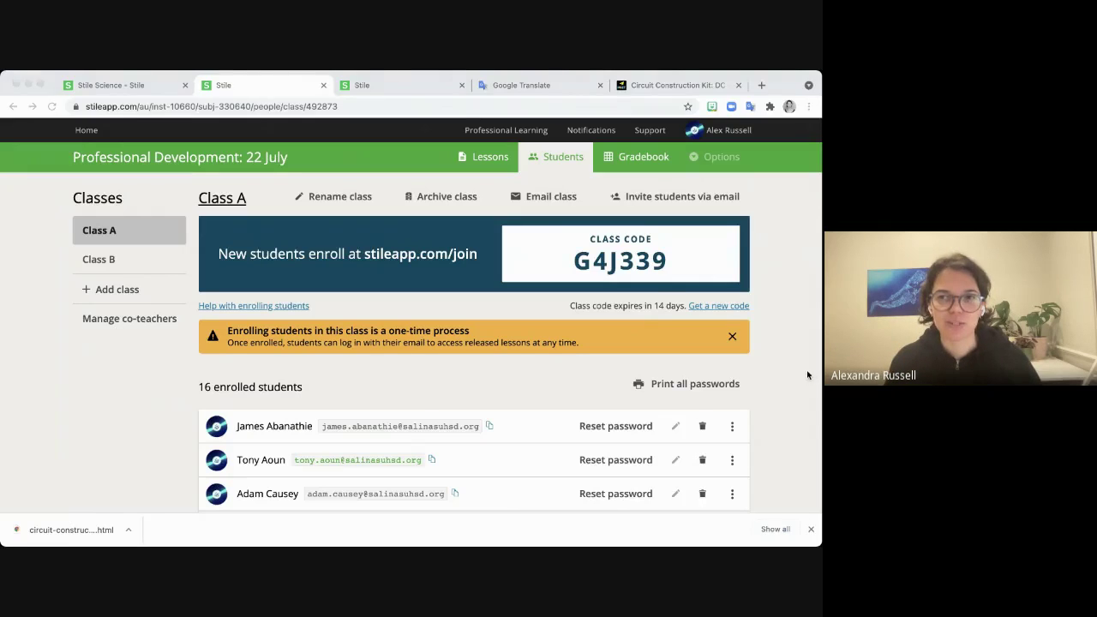
# Show the Gradebook with the lesson filter set to Released only.
pyautogui.click(807, 375)
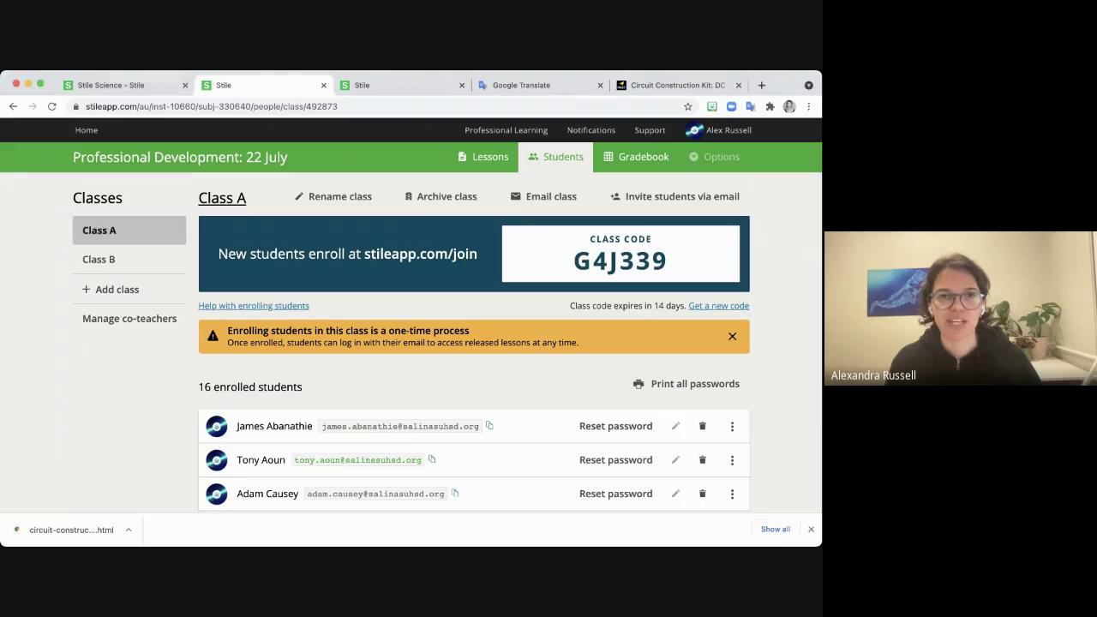
pyautogui.click(619, 159)
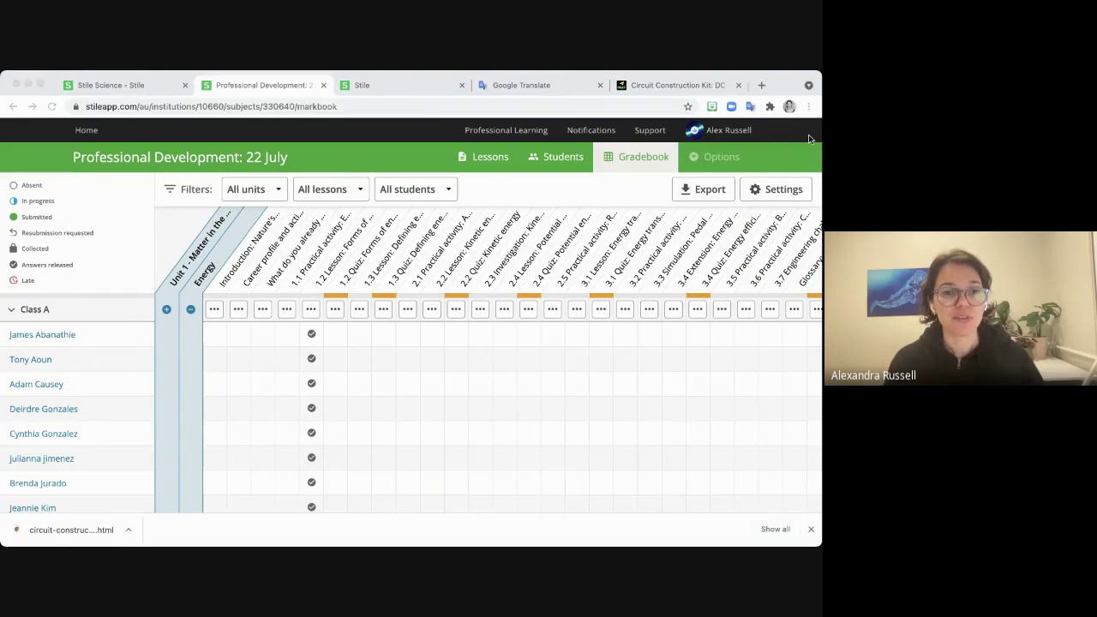
pyautogui.click(808, 135)
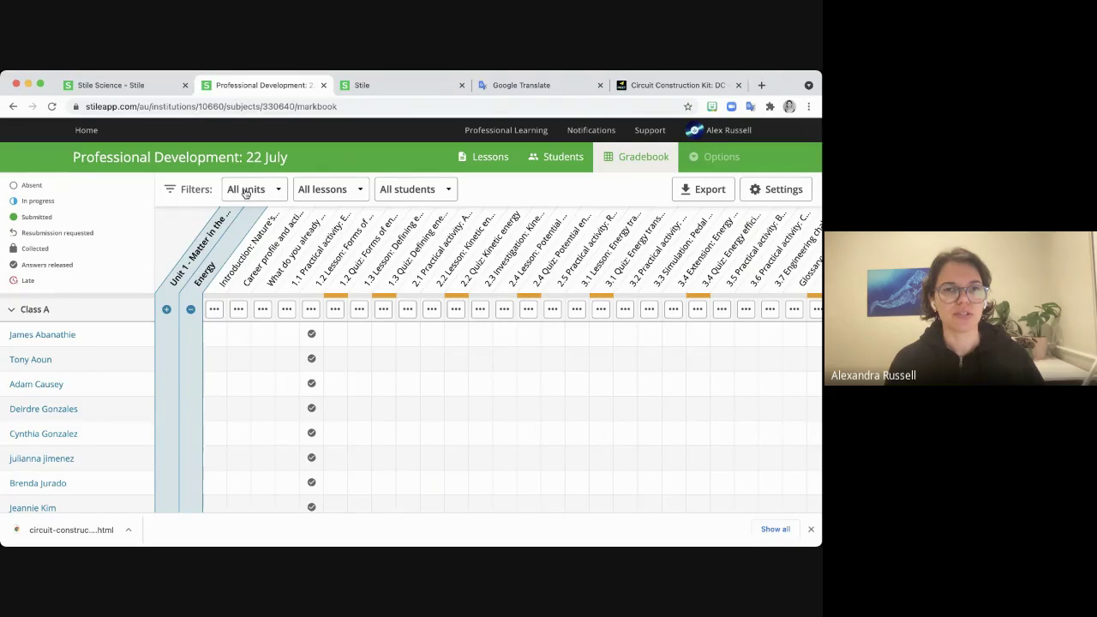
pyautogui.click(323, 193)
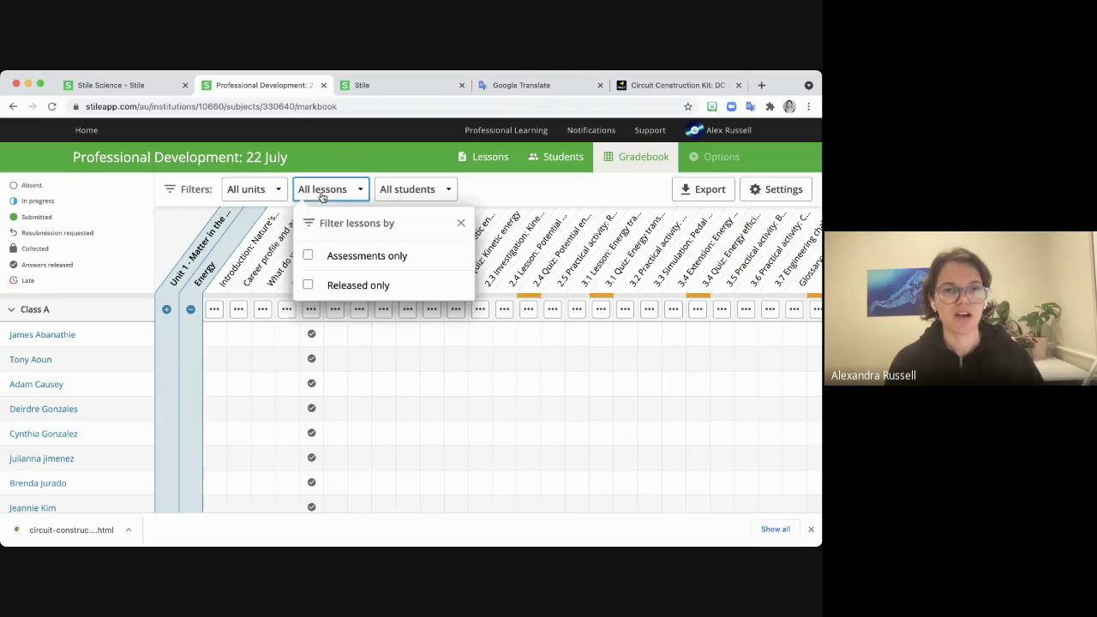
pyautogui.click(306, 283)
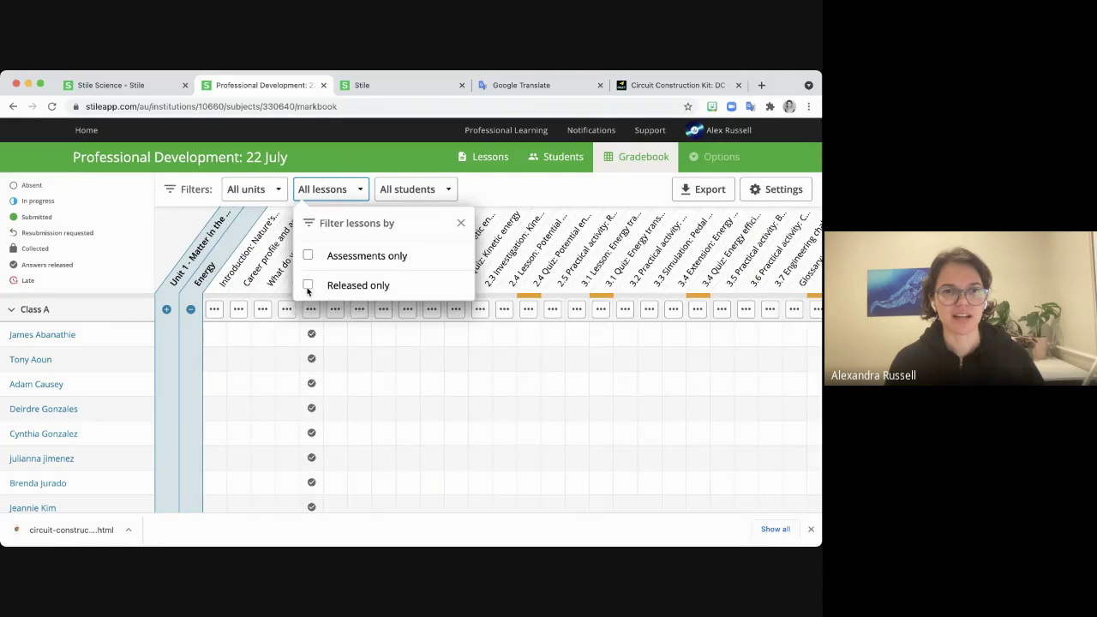
pyautogui.click(459, 223)
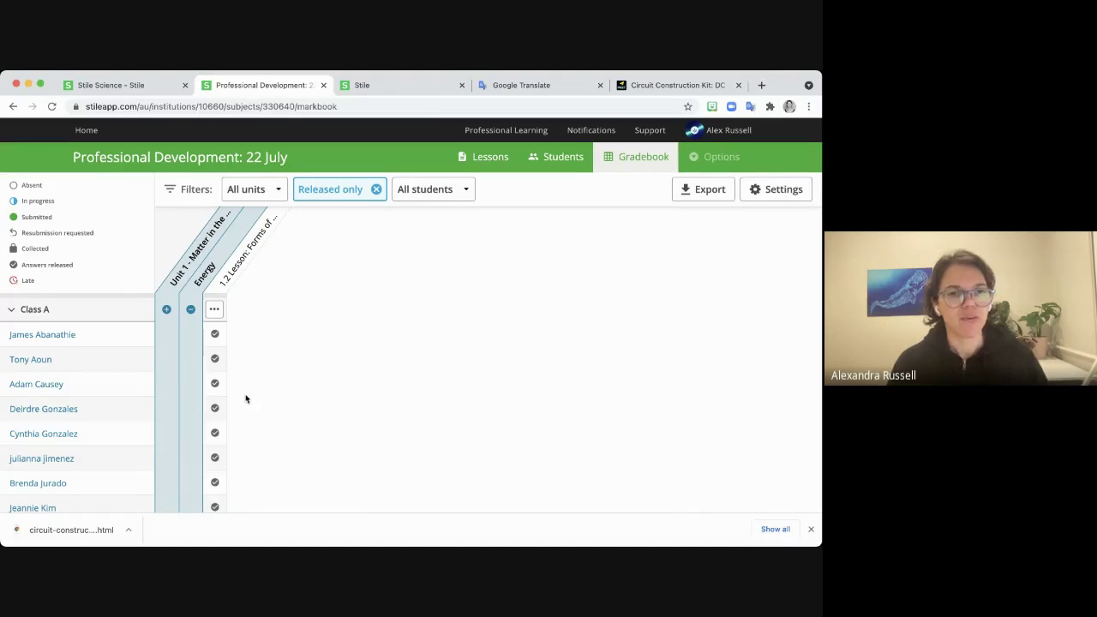
pyautogui.scroll(-1, 247, 398)
pyautogui.scroll(1, 247, 398)
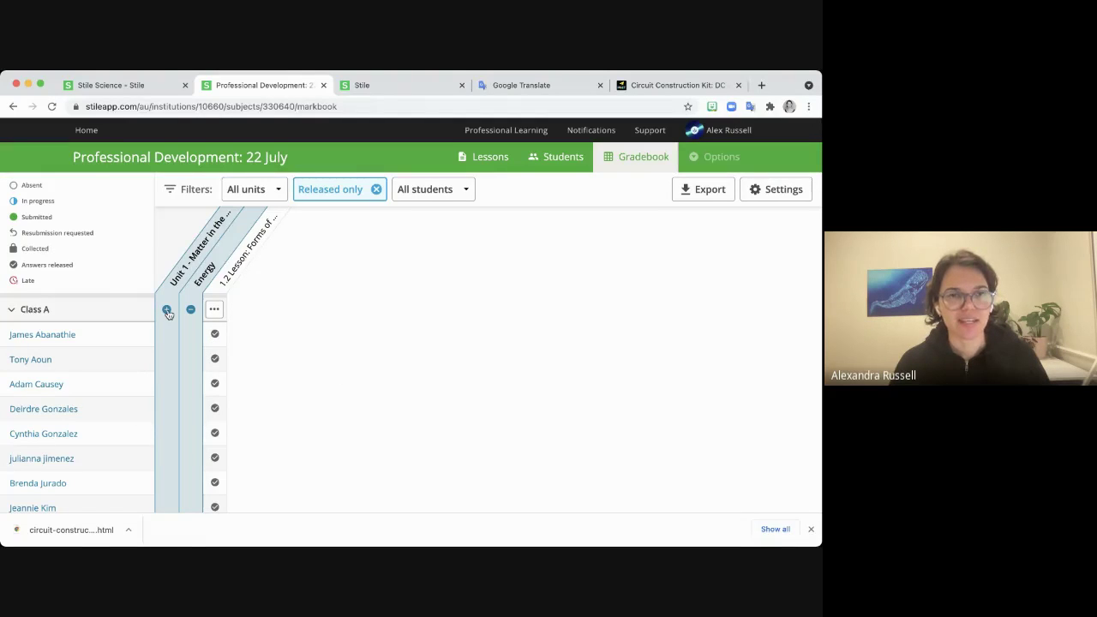
# Change Test: Atoms from Hidden from students to available to All students.
pyautogui.click(478, 163)
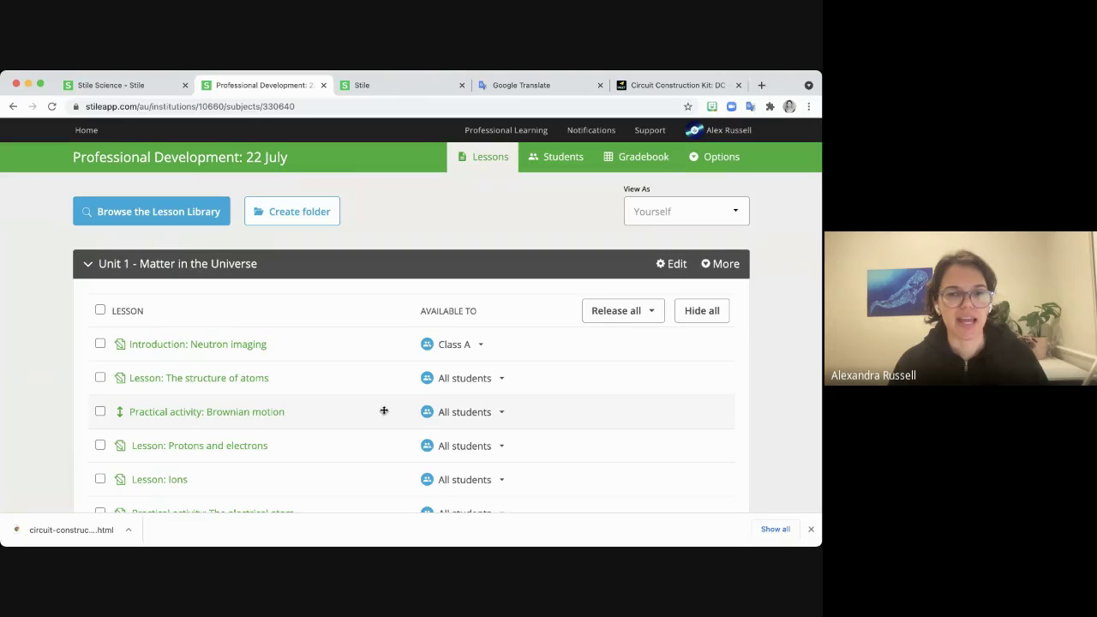
pyautogui.scroll(-4, 358, 414)
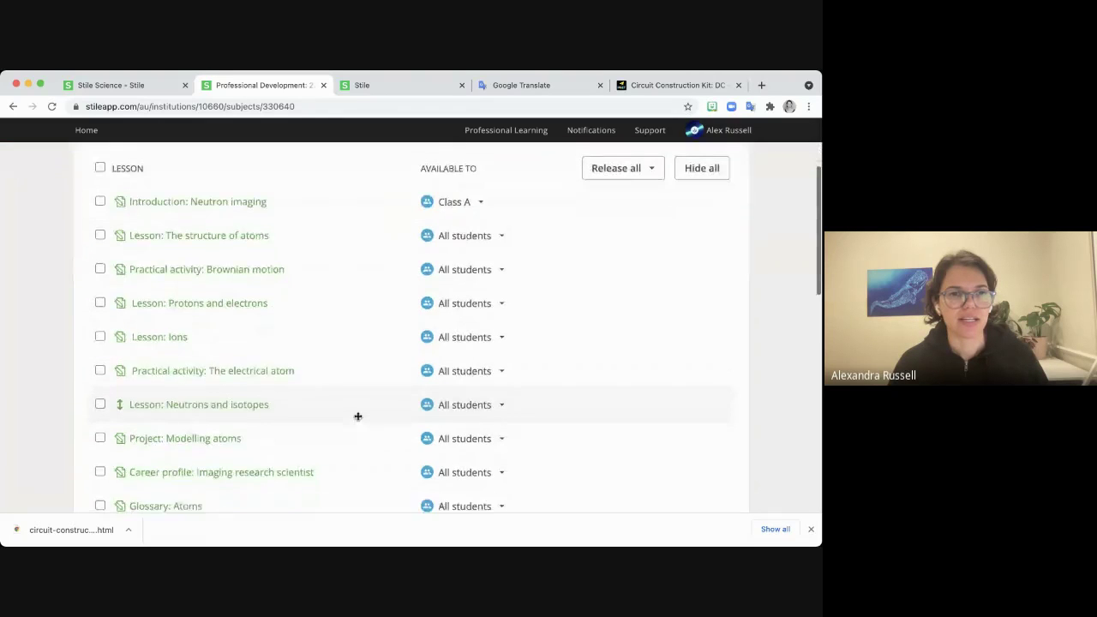
pyautogui.scroll(-5, 358, 416)
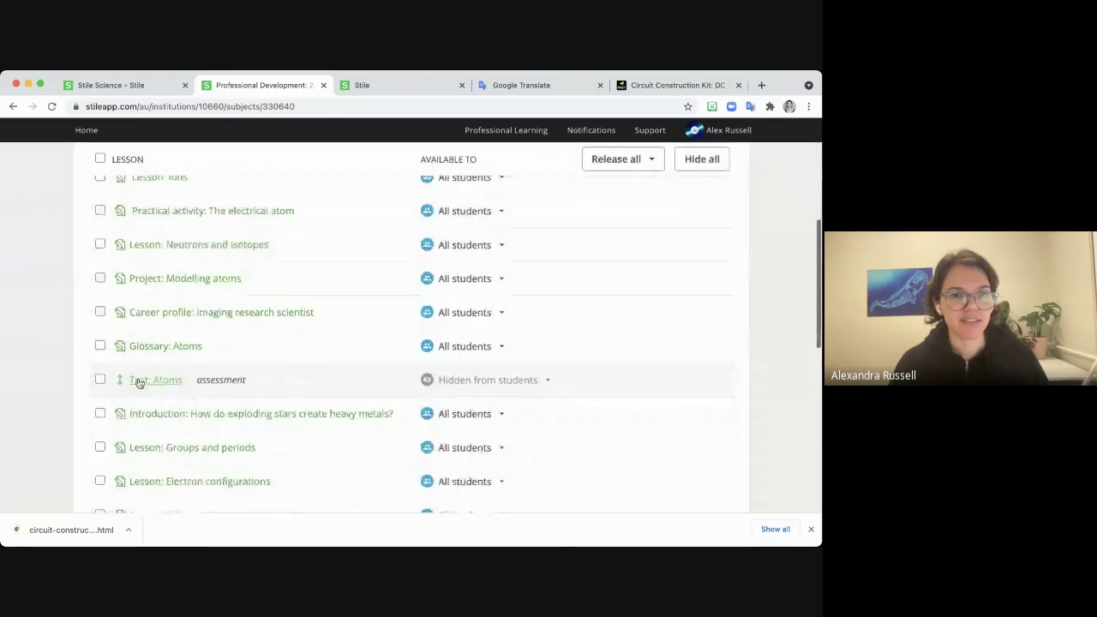
pyautogui.scroll(-1, 381, 373)
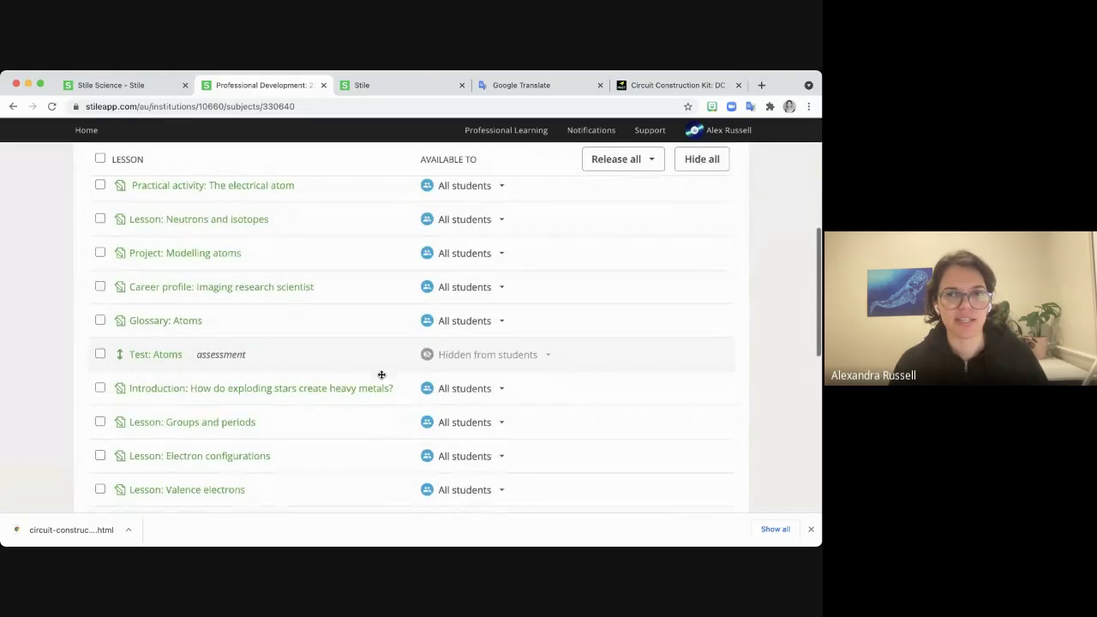
pyautogui.click(548, 356)
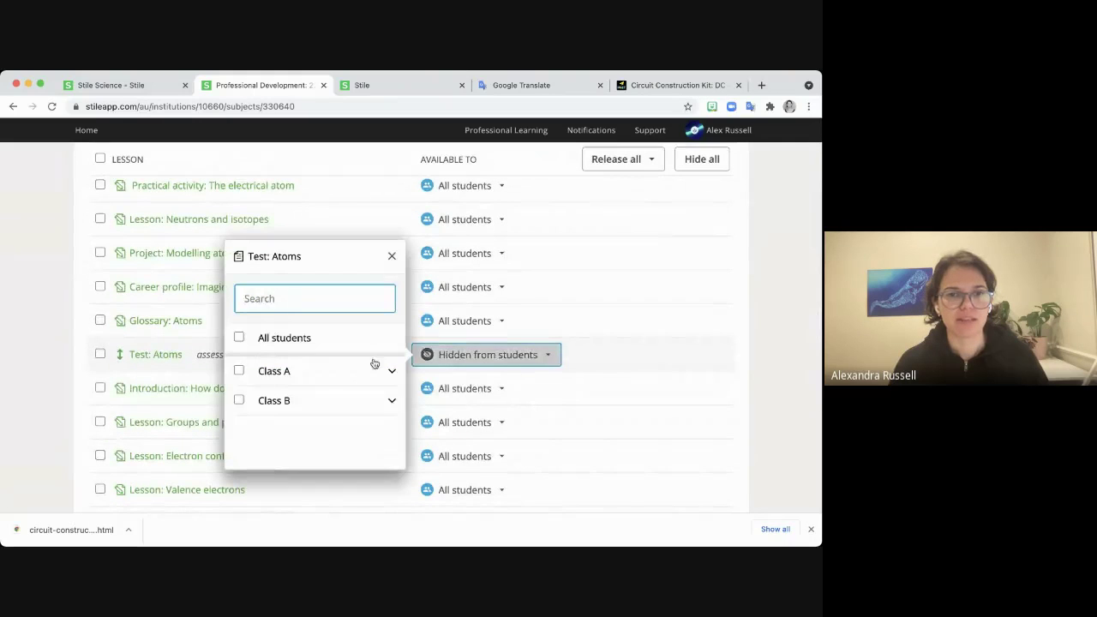
pyautogui.click(238, 339)
pyautogui.click(392, 256)
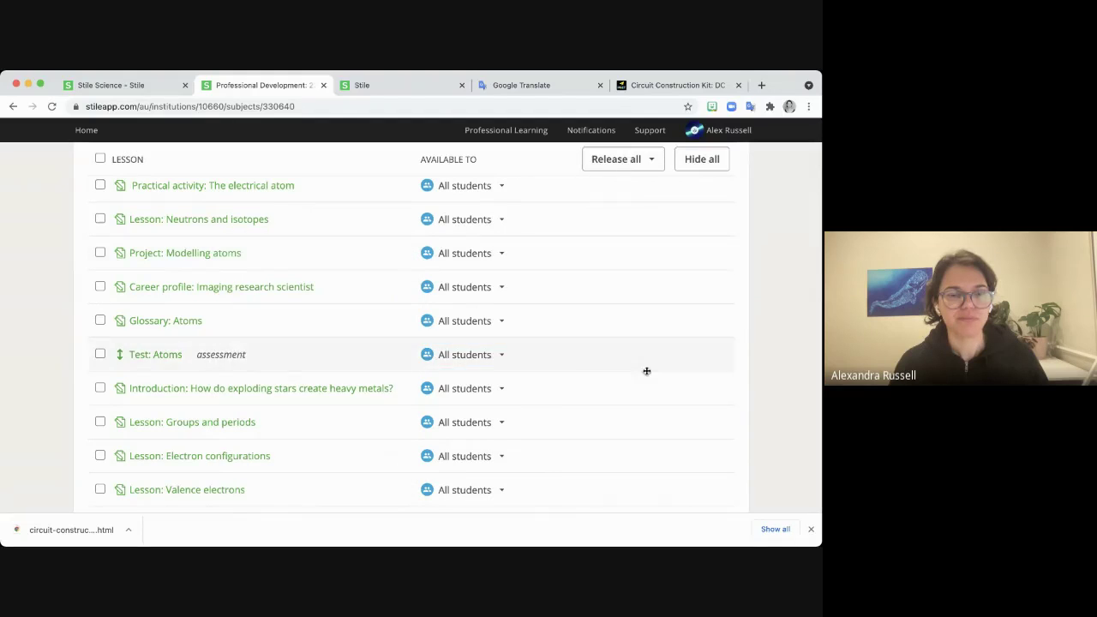
pyautogui.scroll(1, 697, 365)
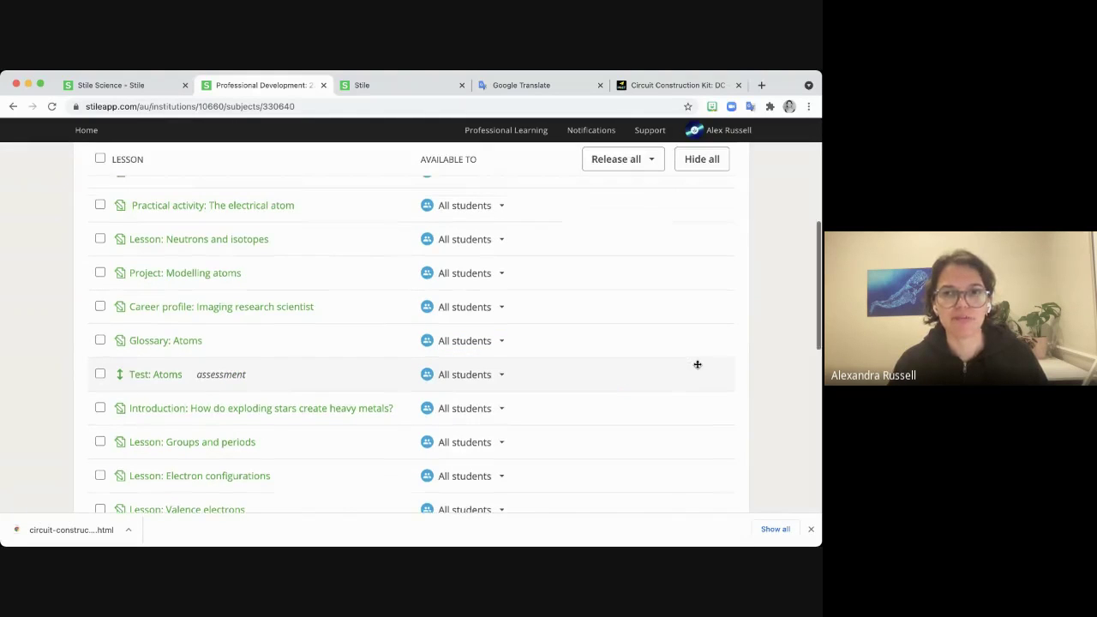
pyautogui.scroll(5, 697, 364)
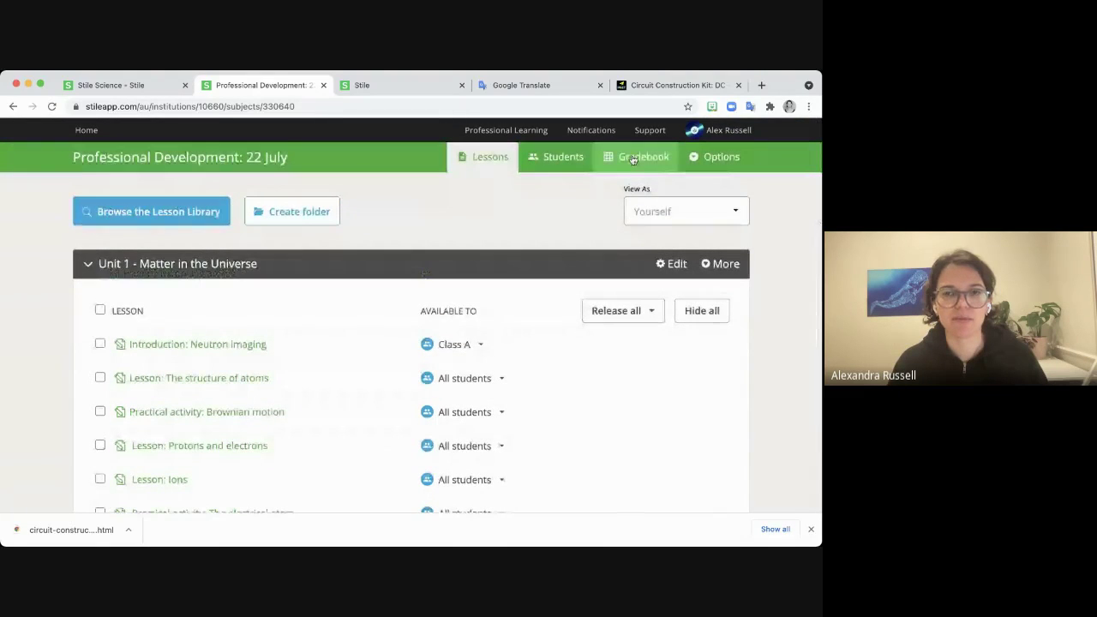
# In the Gradebook, expand Unit 1 and collect all unfinished Test: Atoms work.
pyautogui.click(633, 158)
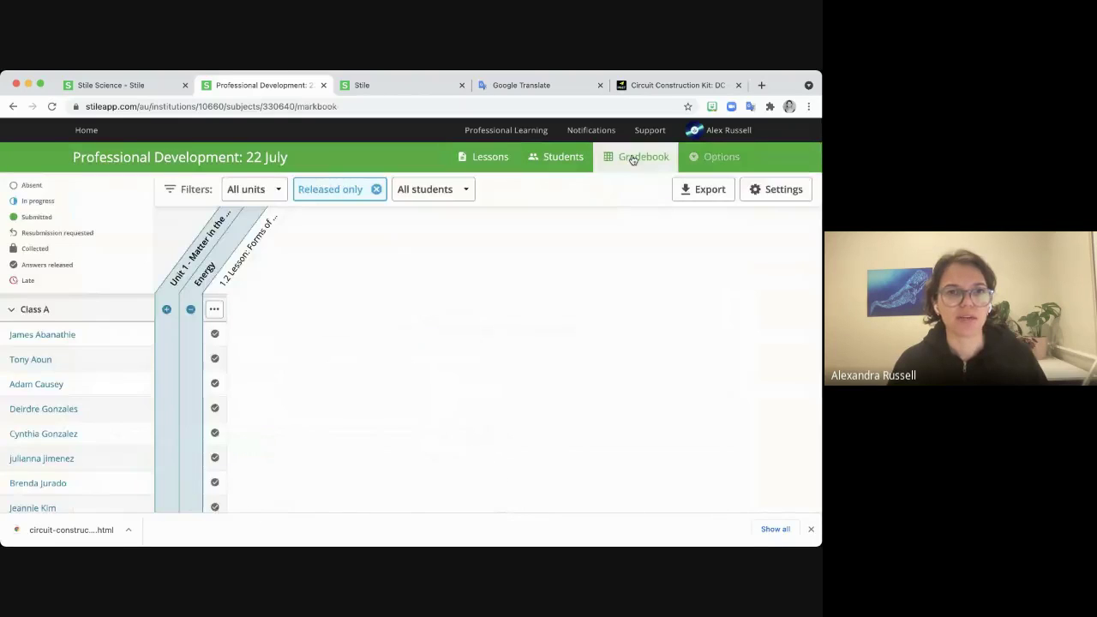
pyautogui.click(167, 310)
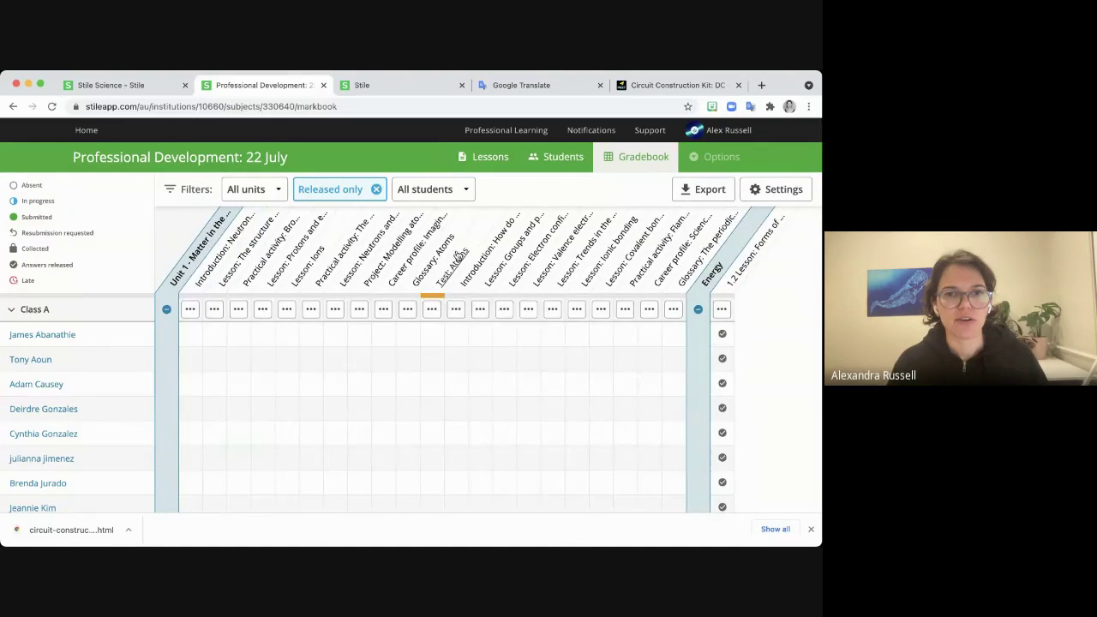
pyautogui.click(432, 309)
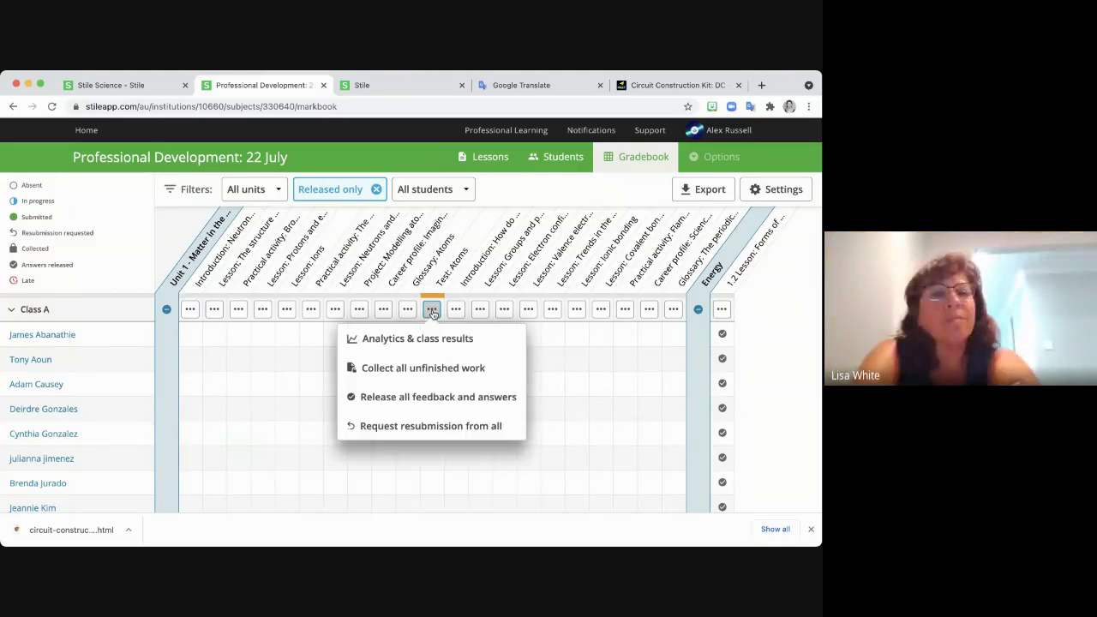
pyautogui.click(422, 369)
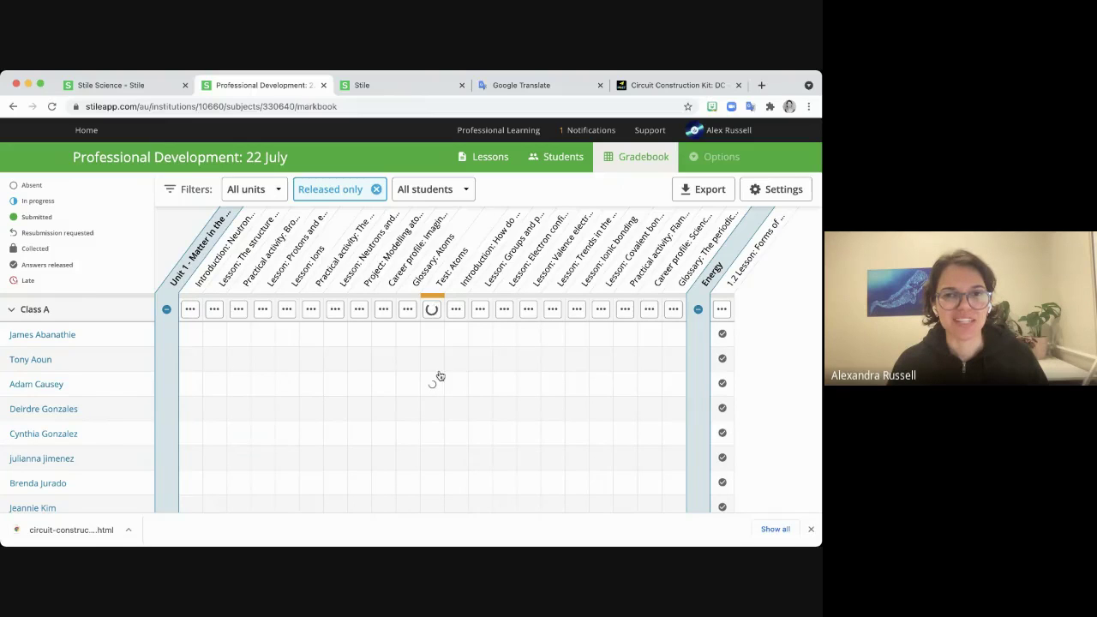
pyautogui.scroll(-1, 799, 372)
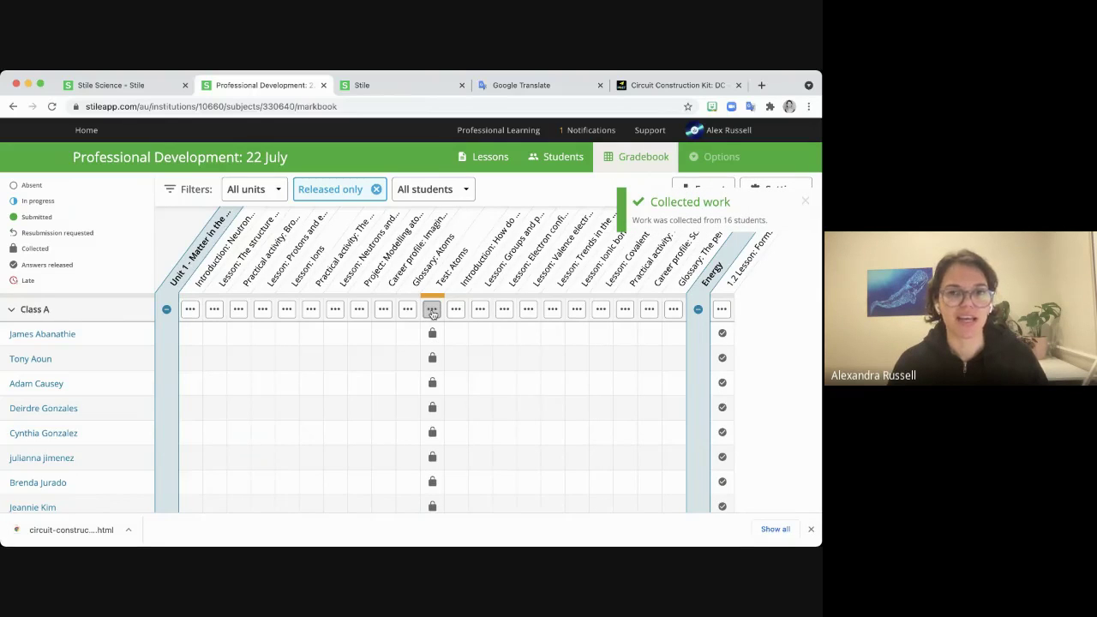
# Release all feedback and answers for Test: Atoms, then check a student's result reads answers released.
pyautogui.click(434, 312)
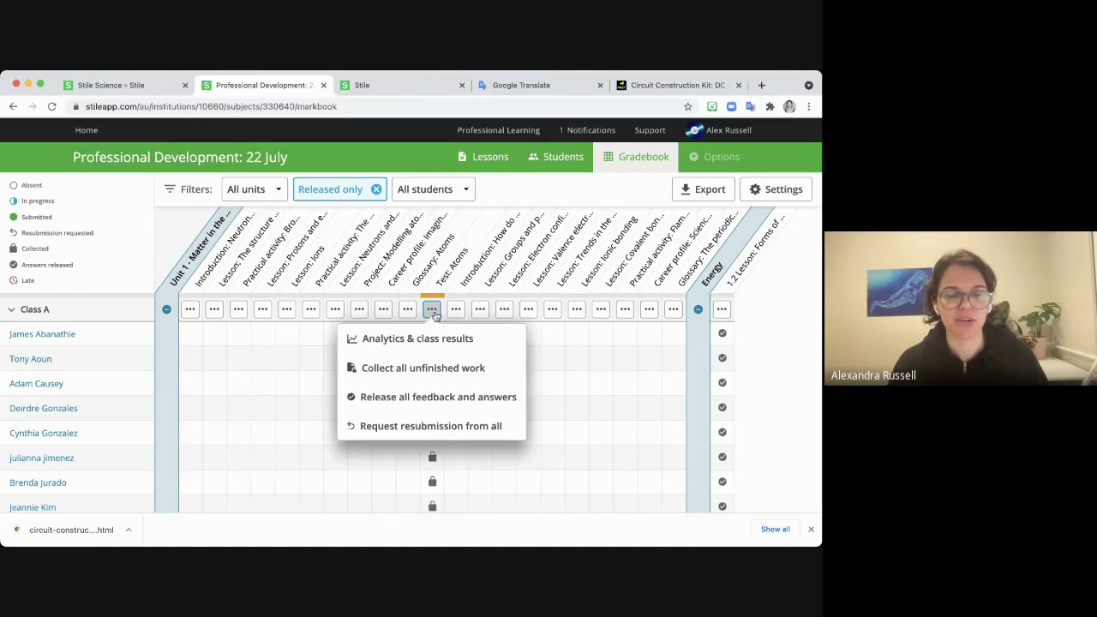
pyautogui.click(434, 310)
pyautogui.click(431, 310)
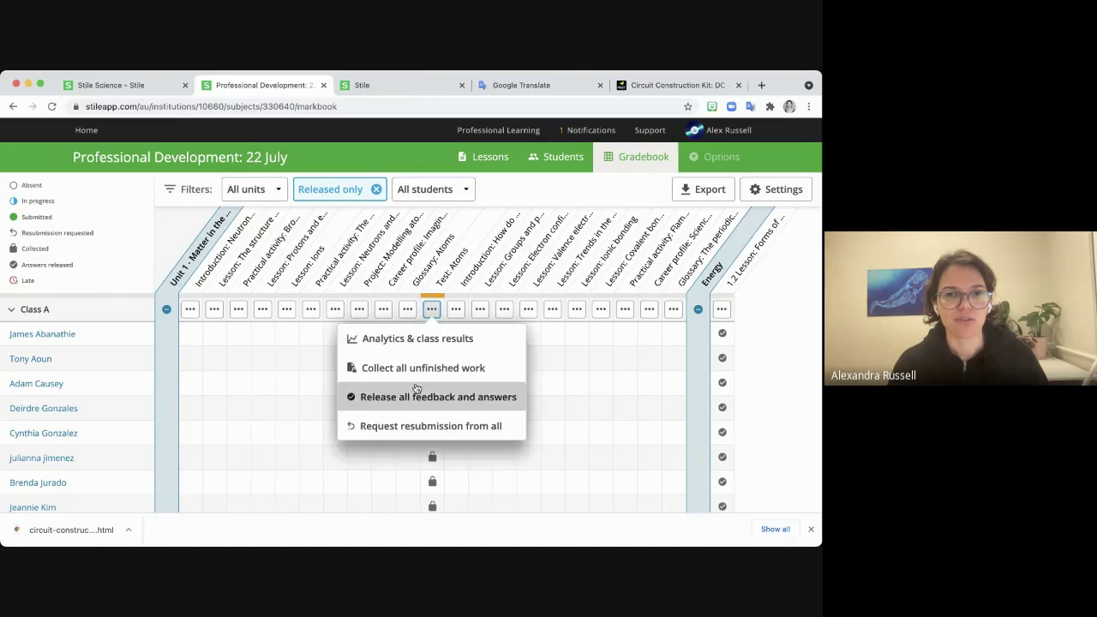
pyautogui.click(417, 392)
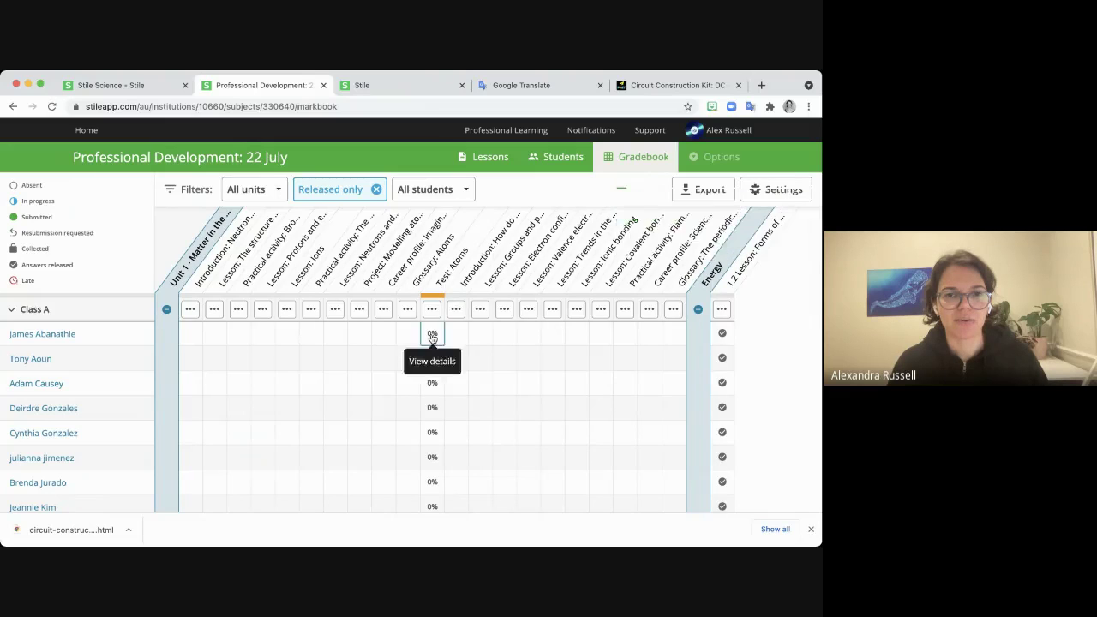
pyautogui.click(433, 336)
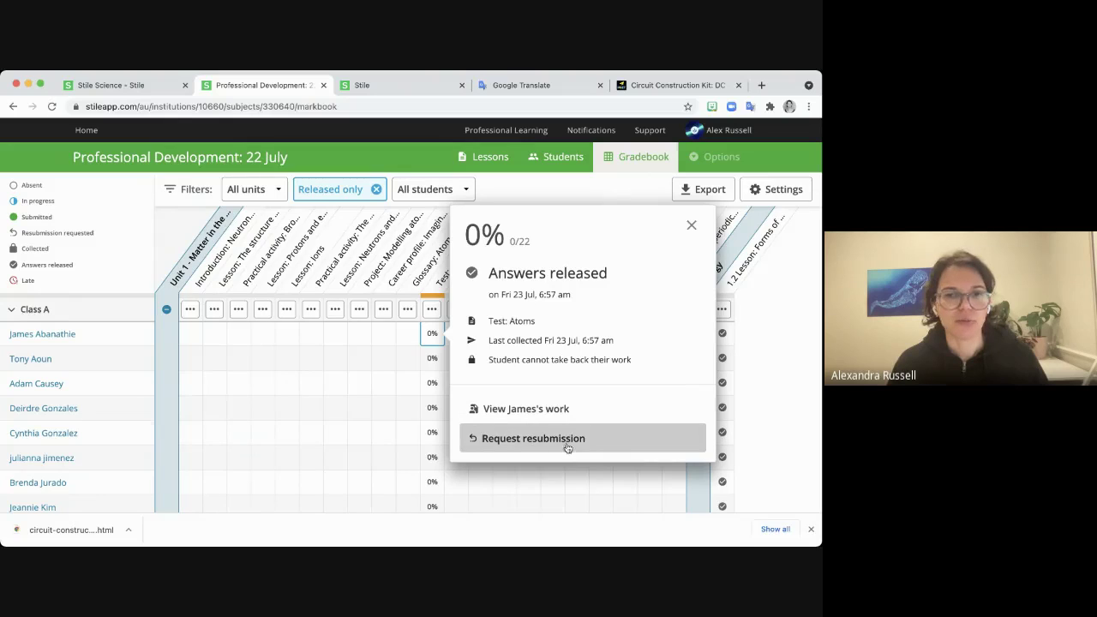
pyautogui.click(694, 228)
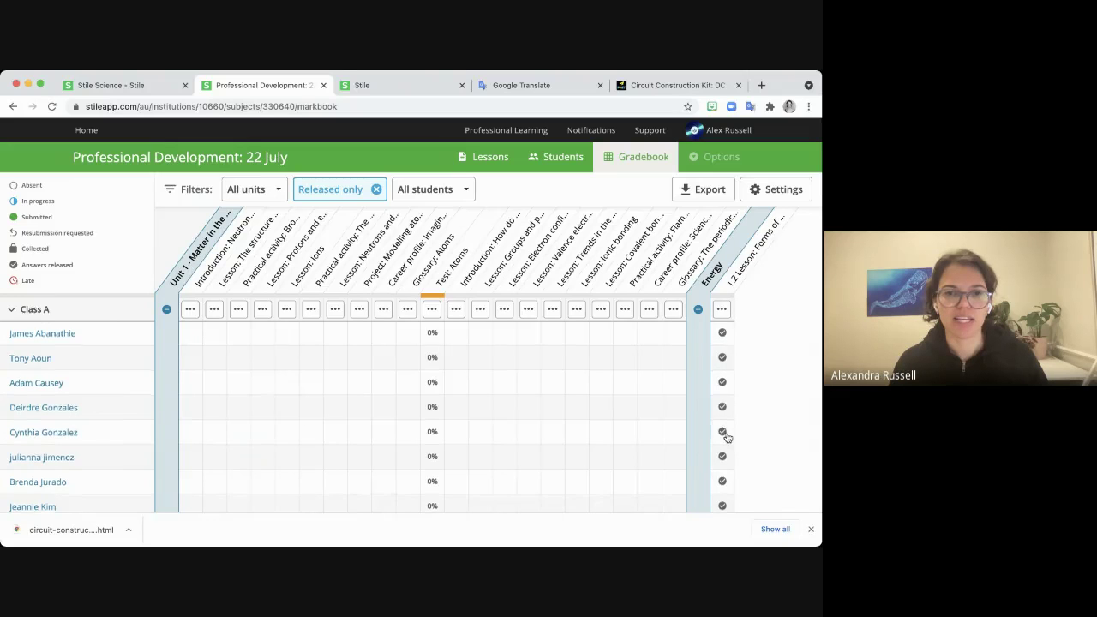
# Export the Professional Development: 22 July gradebook marks and download them as an Excel .xlsx file.
pyautogui.scroll(-3, 727, 436)
pyautogui.scroll(-3, 726, 437)
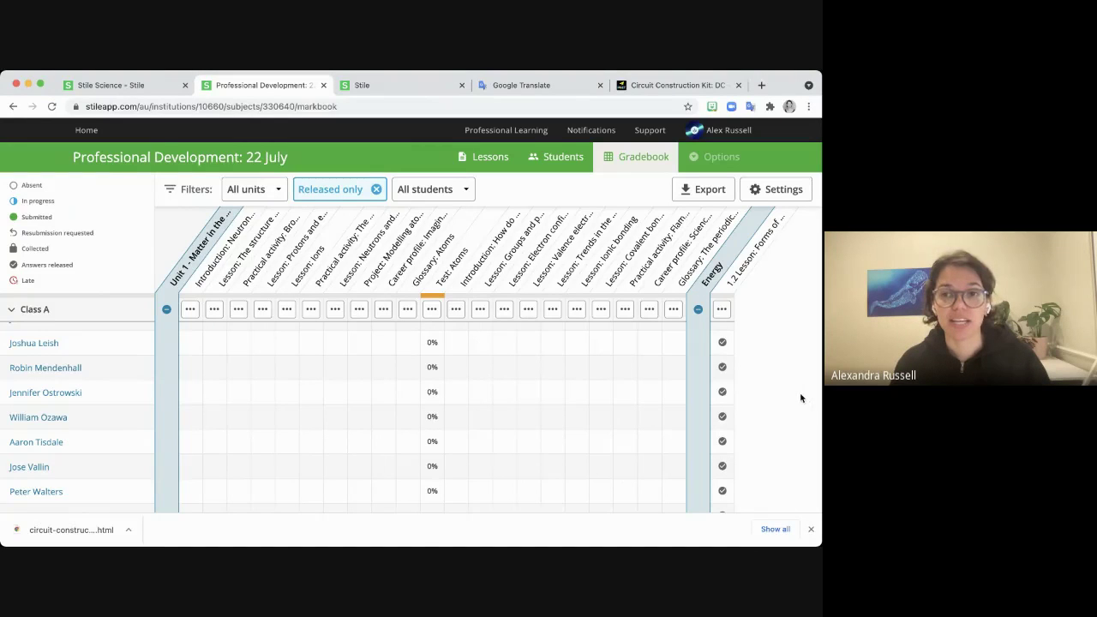
pyautogui.click(707, 194)
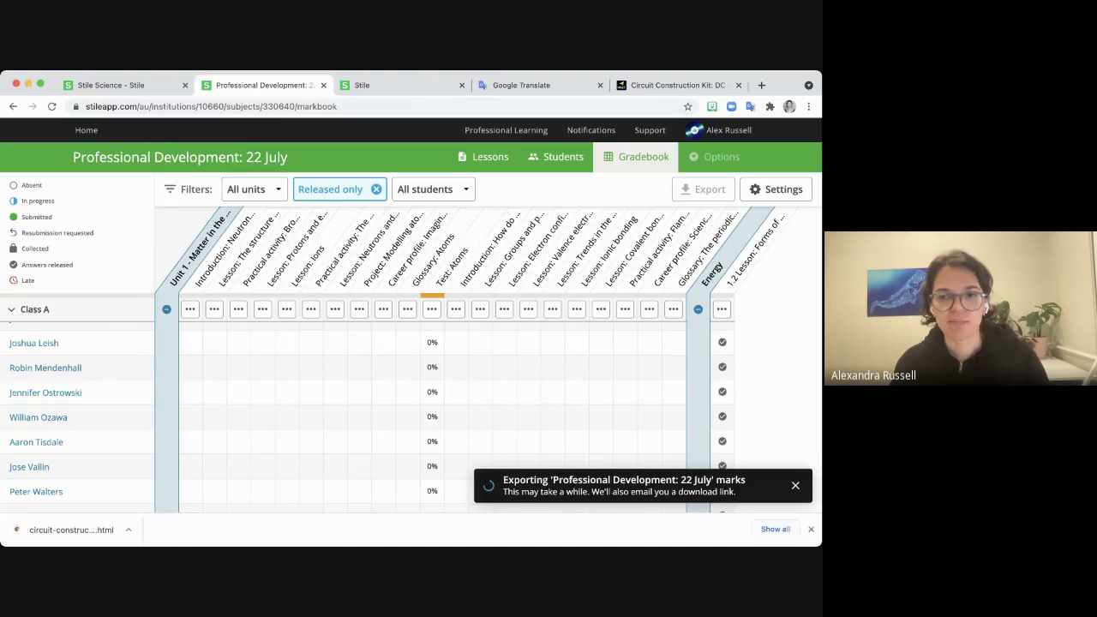
pyautogui.click(811, 531)
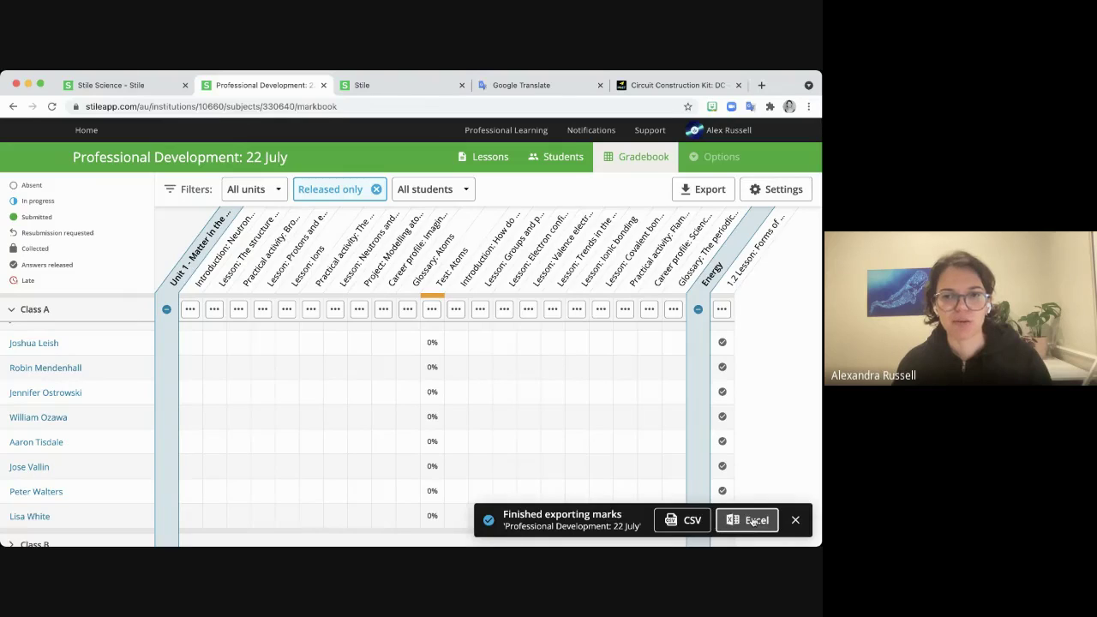
pyautogui.click(752, 520)
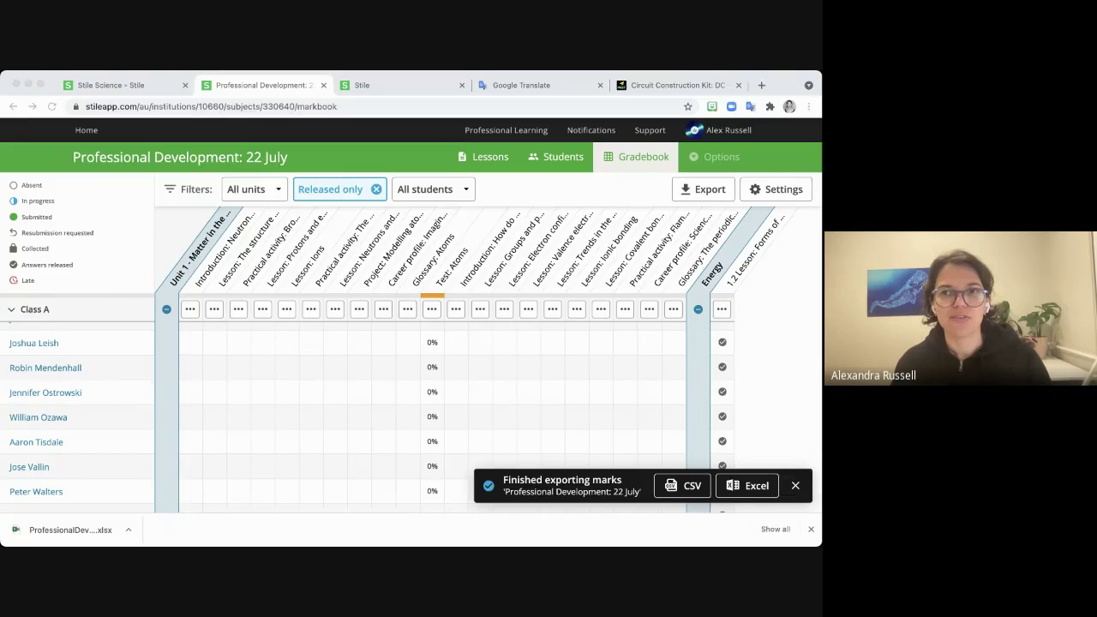
pyautogui.click(810, 353)
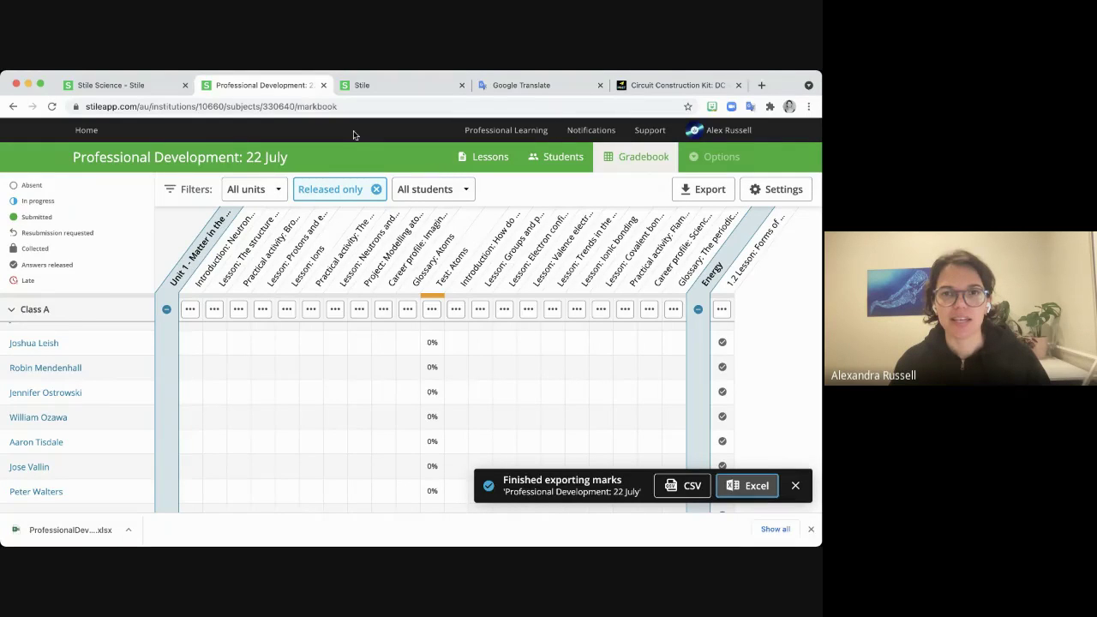
# Bring up the Help and Support panel over the gradebook and browse its articles.
pyautogui.click(649, 131)
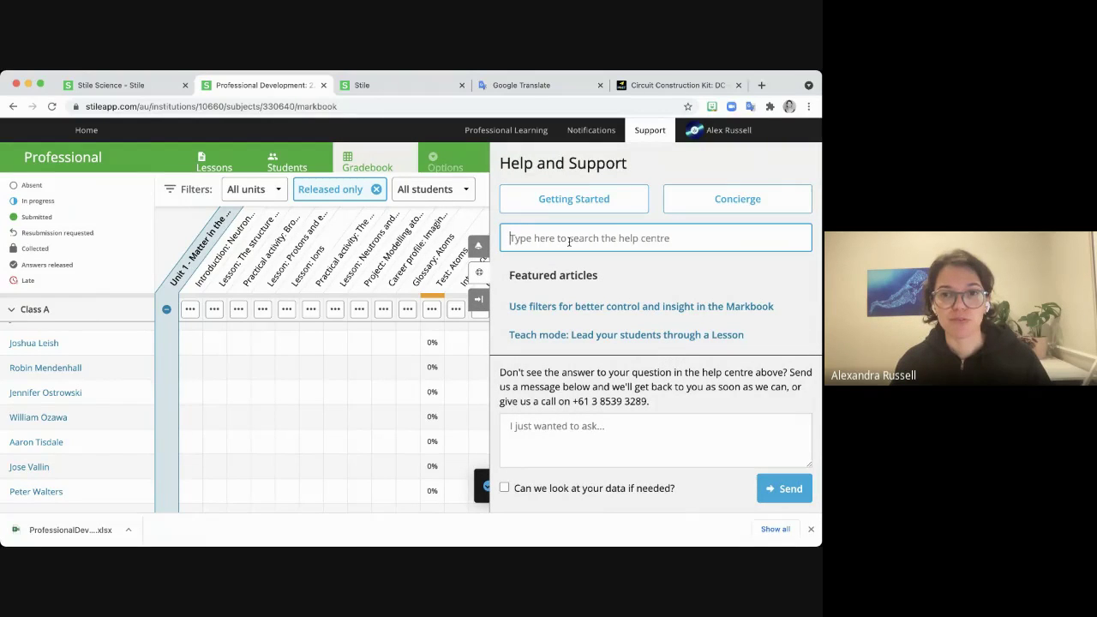
pyautogui.scroll(-2, 579, 334)
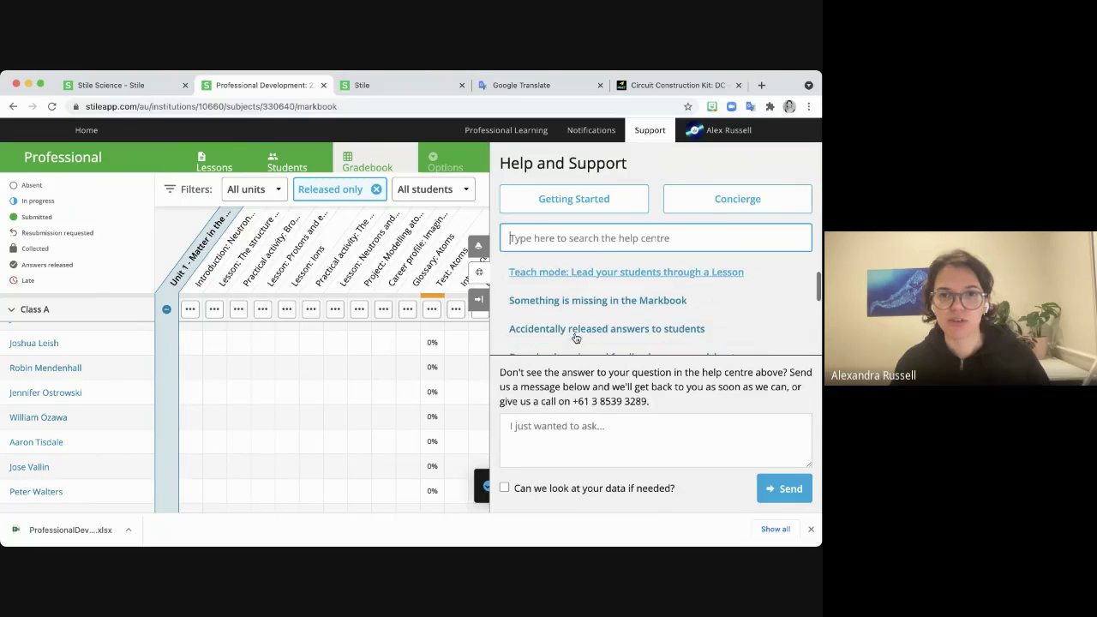
pyautogui.scroll(-1, 545, 313)
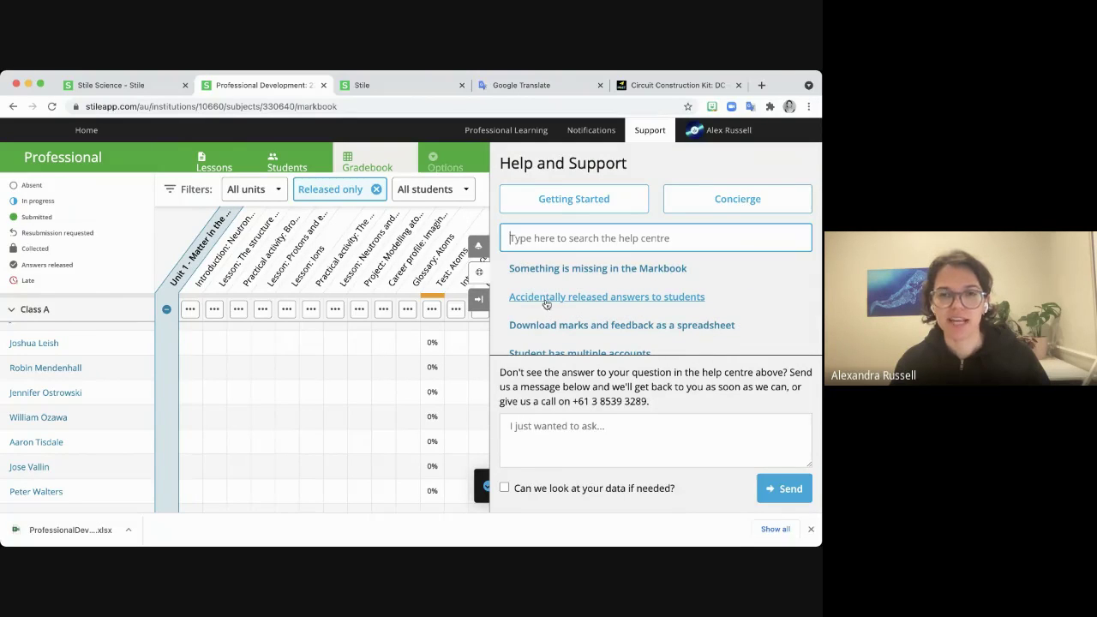
# Read the 'Accidentally released answers to students' article, then return to the Professional Development gradebook.
pyautogui.click(558, 300)
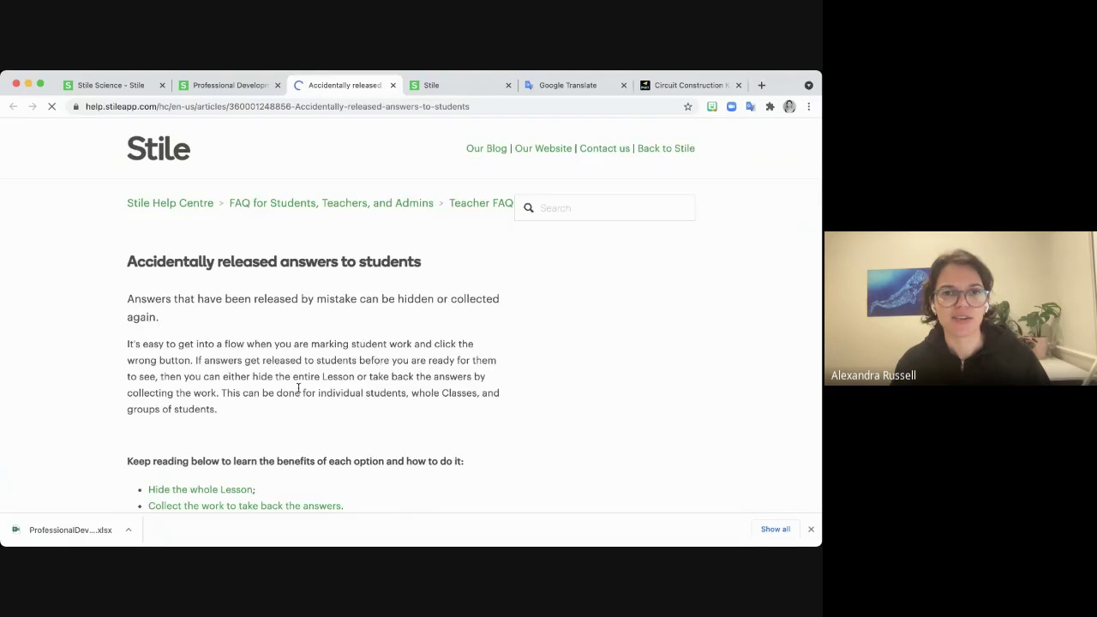
pyautogui.scroll(-5, 298, 388)
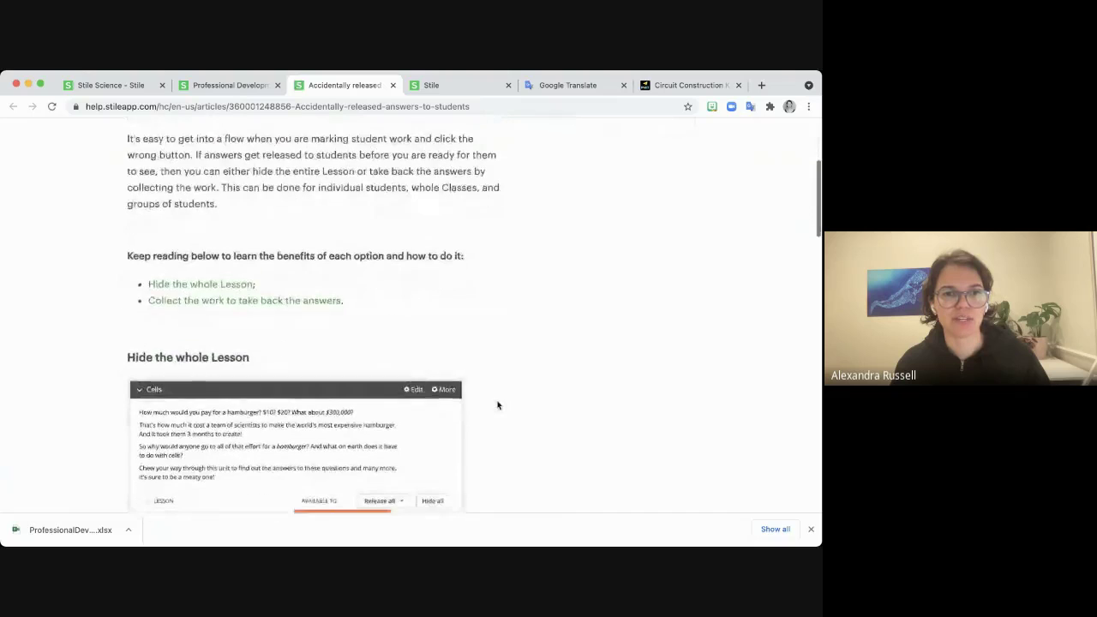
pyautogui.scroll(-4, 497, 404)
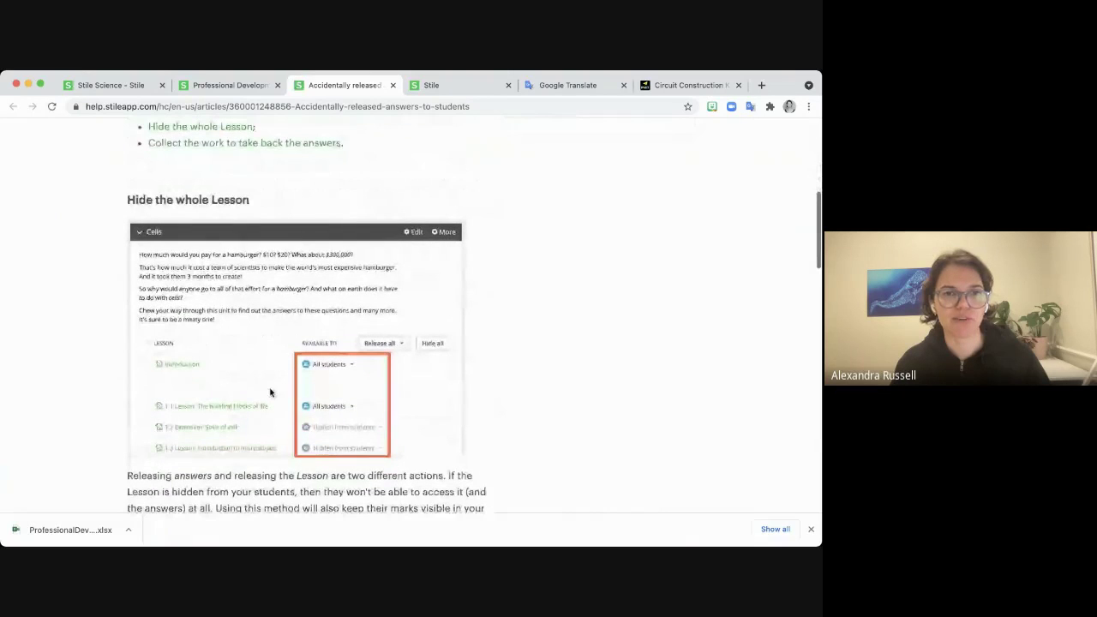
pyautogui.scroll(-4, 517, 411)
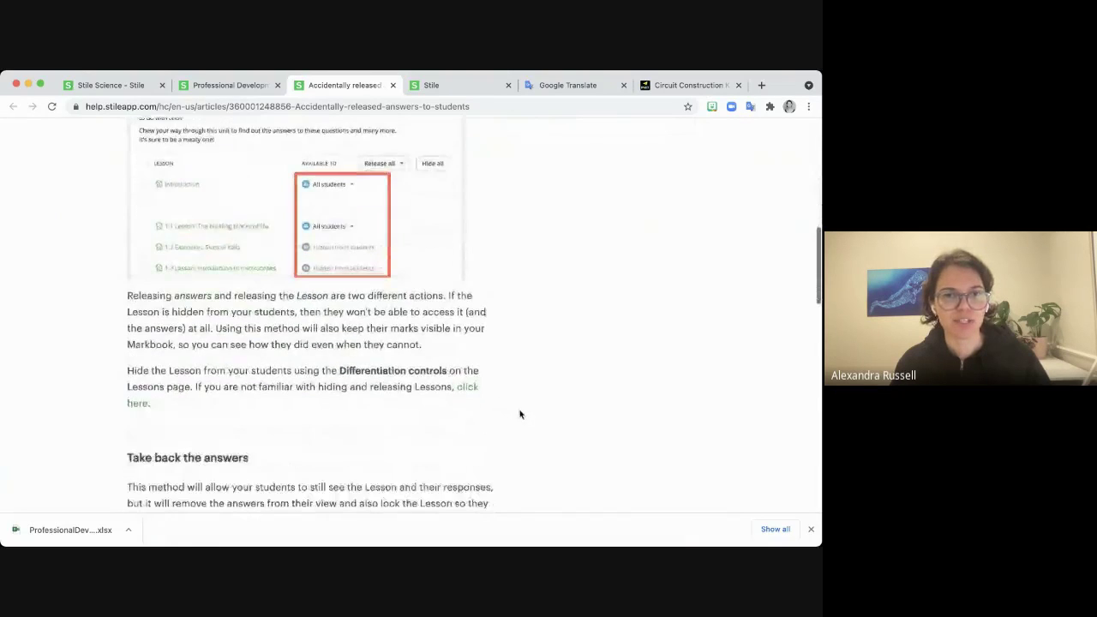
pyautogui.scroll(-1, 514, 414)
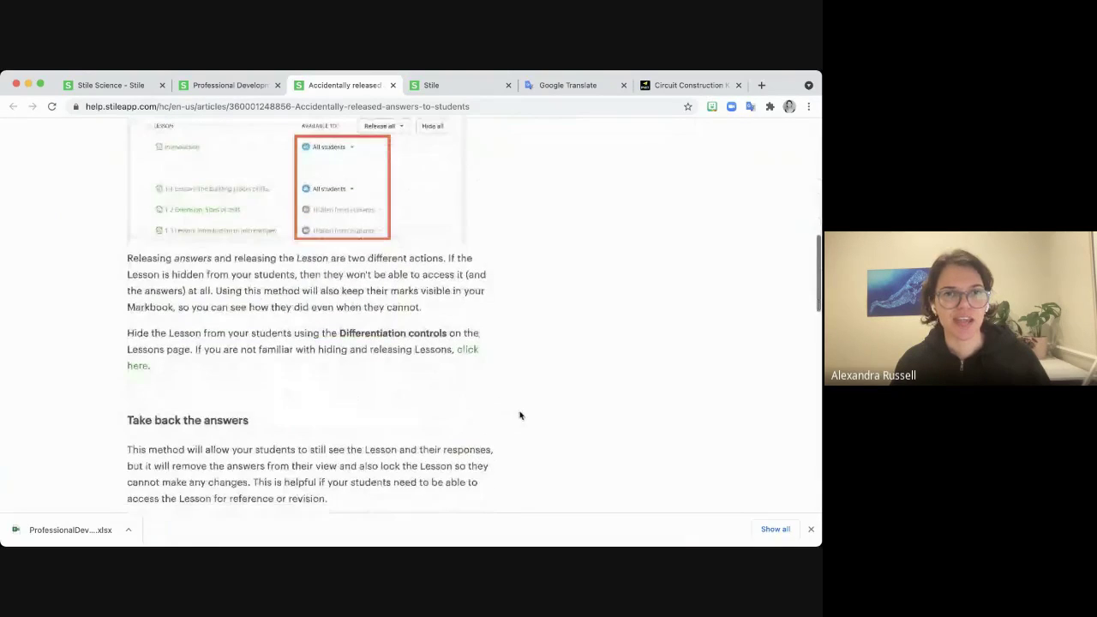
pyautogui.click(209, 85)
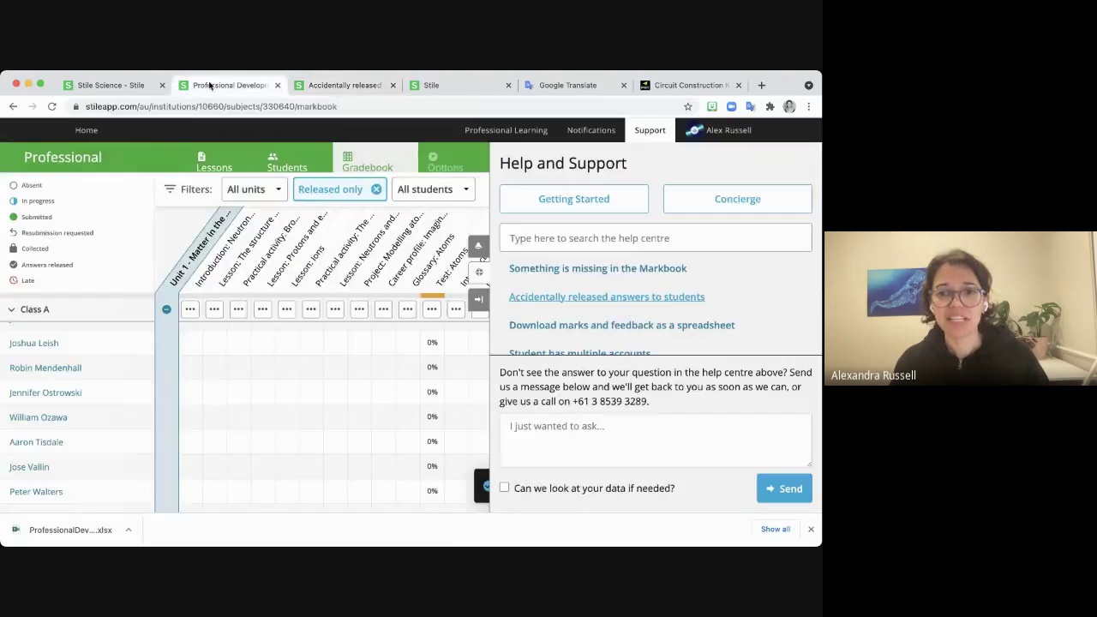
pyautogui.click(558, 433)
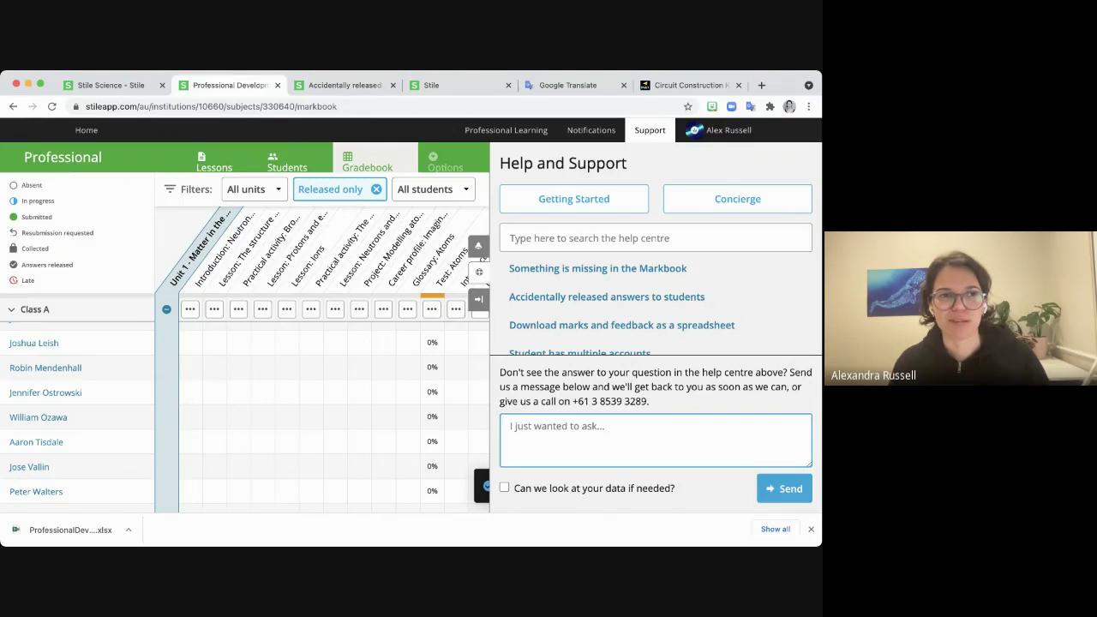
pyautogui.press('super+Tab')
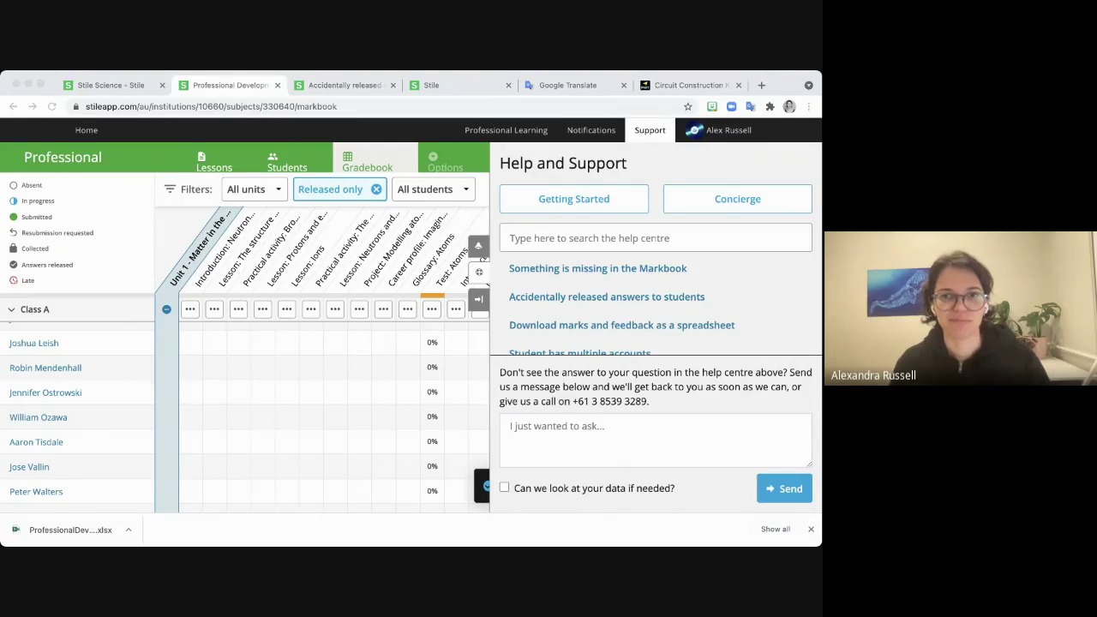